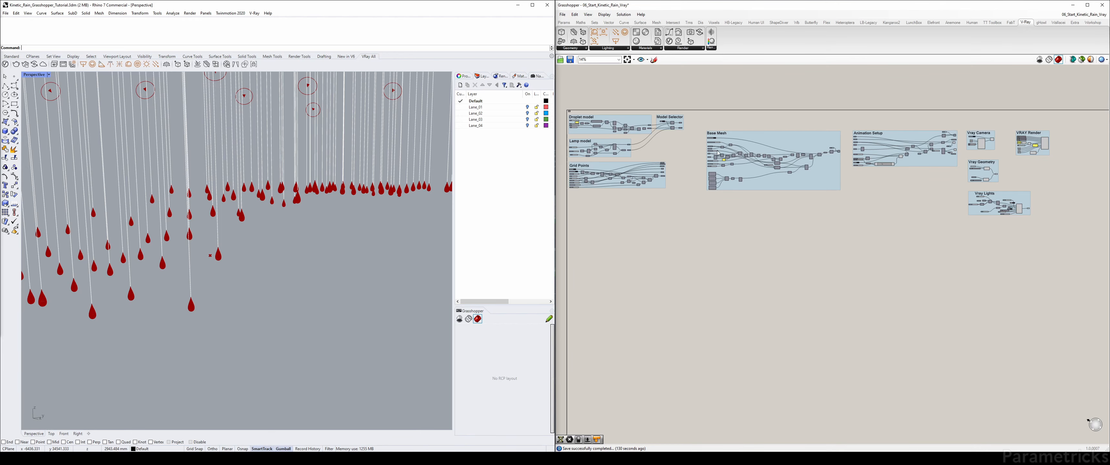
Nudge the Vray Lights and Vray Geometry groups so they line up beneath the Vray Camera group
{"action": "right_click_drag", "start_coordinate": [888, 172], "coordinate": [692, 175]}
{"action": "scroll", "coordinate": [720, 172], "scroll_direction": "up", "scroll_amount": 2}
{"action": "right_click_drag", "start_coordinate": [825, 173], "coordinate": [756, 178]}
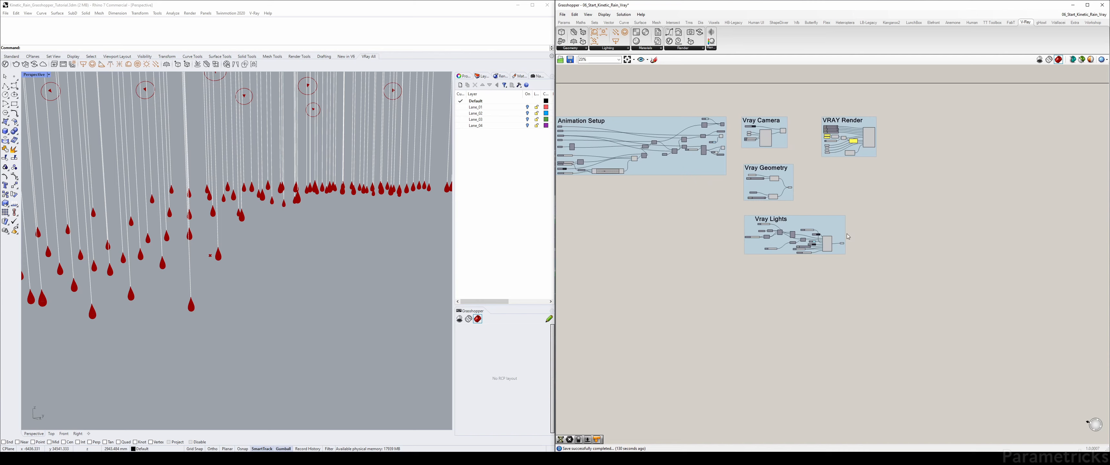
{"action": "left_click_drag", "start_coordinate": [836, 232], "coordinate": [834, 234]}
{"action": "left_click_drag", "start_coordinate": [776, 185], "coordinate": [773, 186]}
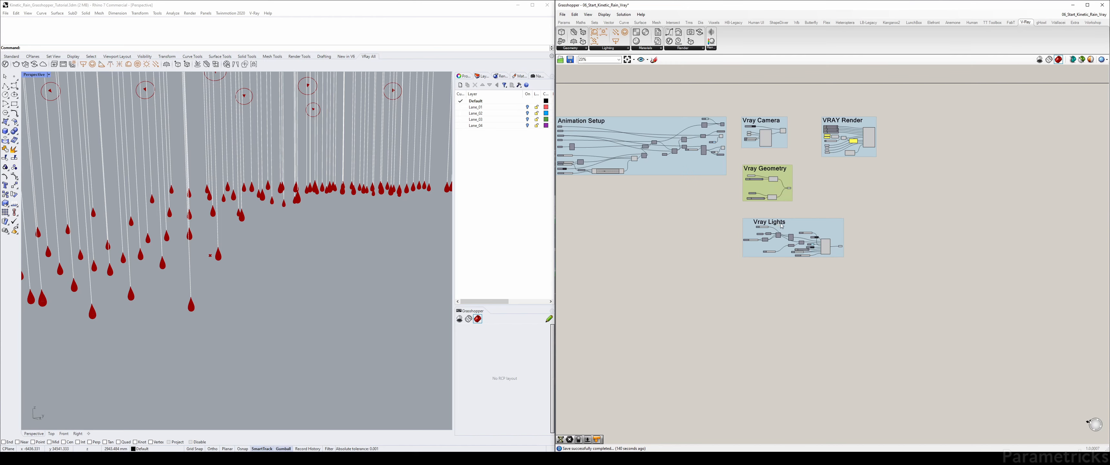
Select the components of the Animation Setup group to trace their connections to the Vray Geometry group
{"action": "scroll", "coordinate": [779, 225], "scroll_direction": "up", "scroll_amount": 3}
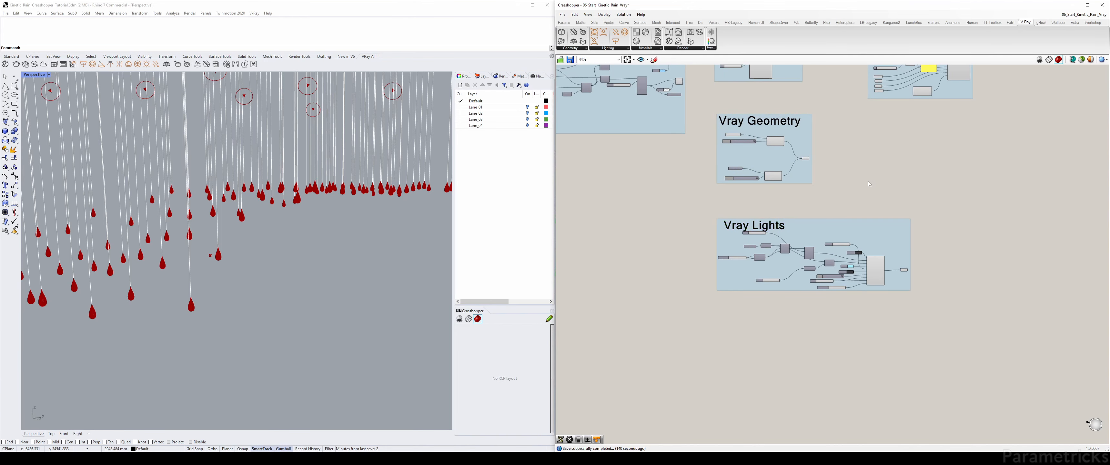
{"action": "scroll", "coordinate": [869, 186], "scroll_direction": "down", "scroll_amount": 3}
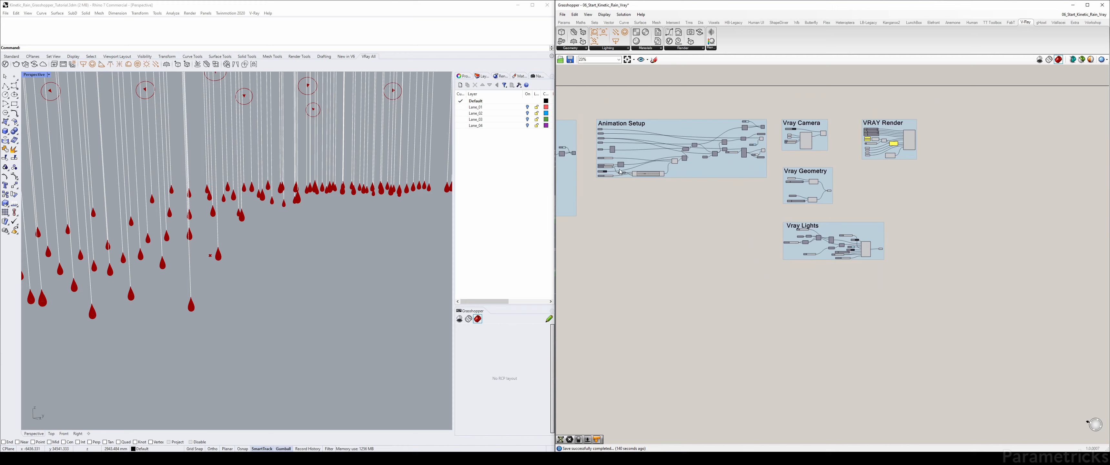
{"action": "scroll", "coordinate": [616, 173], "scroll_direction": "up", "scroll_amount": 3}
{"action": "right_click_drag", "start_coordinate": [907, 147], "coordinate": [830, 157]}
{"action": "left_click_drag", "start_coordinate": [669, 85], "coordinate": [855, 175]}
{"action": "right_click_drag", "start_coordinate": [978, 166], "coordinate": [851, 180]}
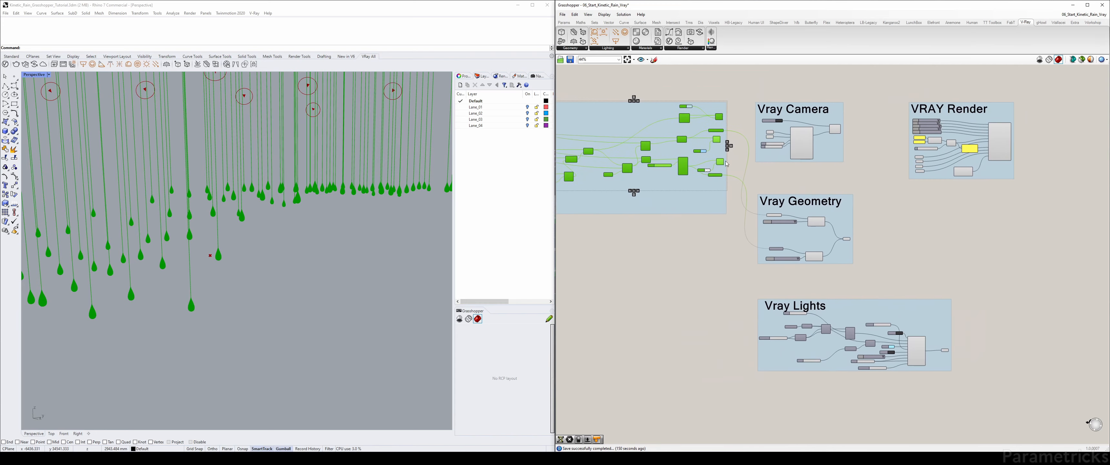
{"action": "left_click", "coordinate": [913, 190]}
Trace the wires from the Vray Camera, Vray Geometry and Vray Lights groups into the VRAY Render group
{"action": "right_click_drag", "start_coordinate": [961, 176], "coordinate": [846, 192]}
{"action": "scroll", "coordinate": [846, 192], "scroll_direction": "up", "scroll_amount": 4}
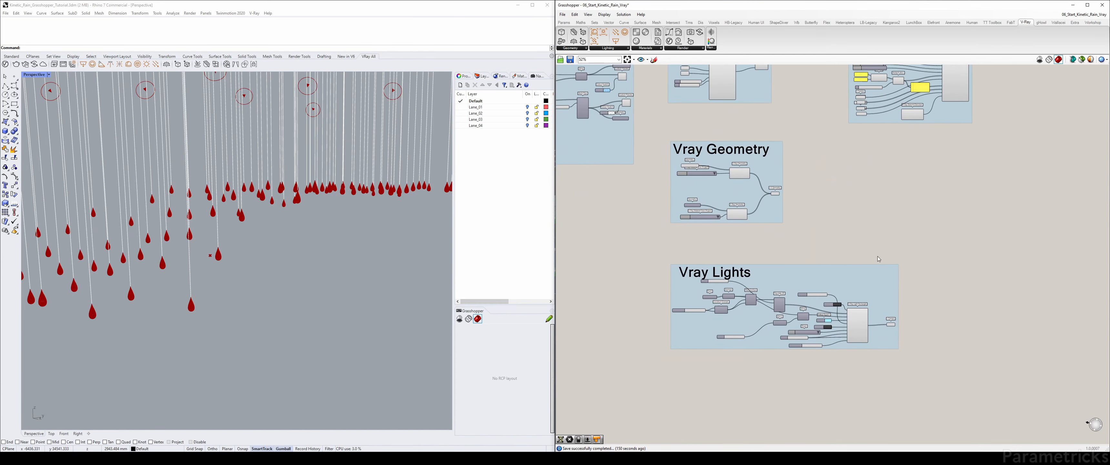
{"action": "left_click_drag", "start_coordinate": [864, 256], "coordinate": [818, 177]}
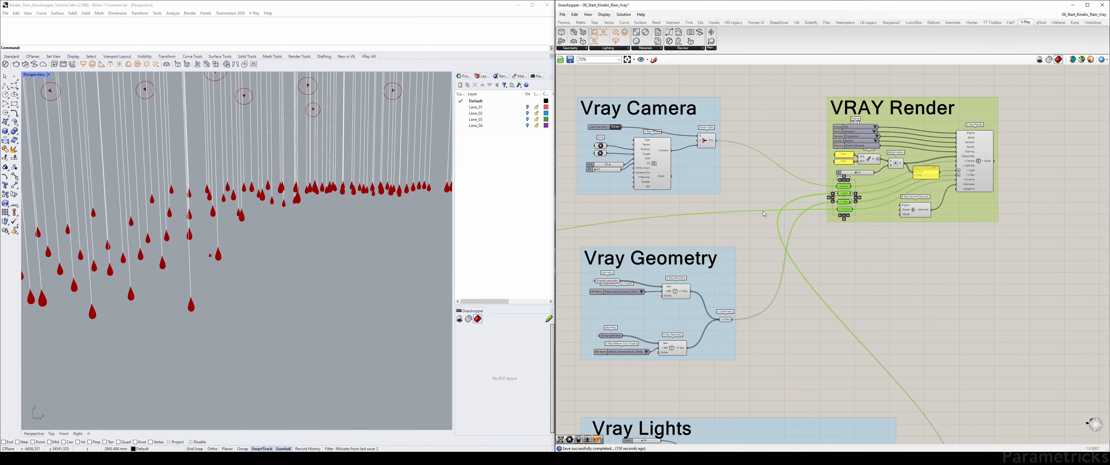
{"action": "right_click_drag", "start_coordinate": [742, 313], "coordinate": [729, 110]}
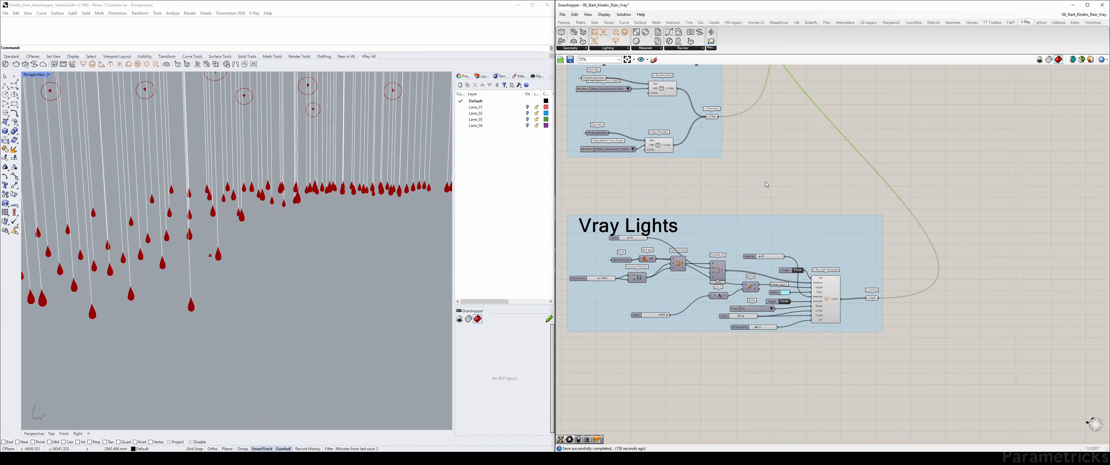
{"action": "right_click_drag", "start_coordinate": [731, 143], "coordinate": [790, 252]}
{"action": "scroll", "coordinate": [810, 267], "scroll_direction": "down", "scroll_amount": 3}
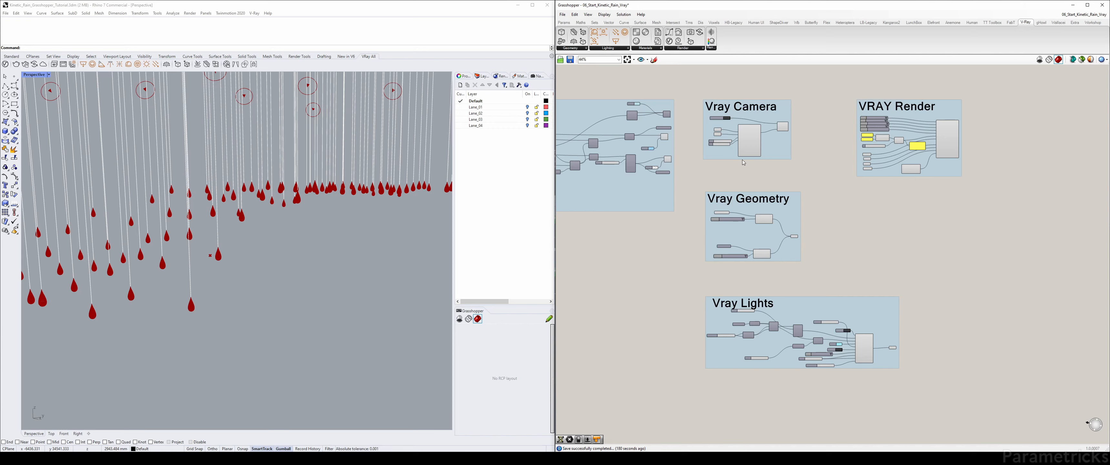
Select the V-Ray Camera component, then maximize the Top viewport and view the full layout of lamps and droplets
{"action": "left_click", "coordinate": [744, 141]}
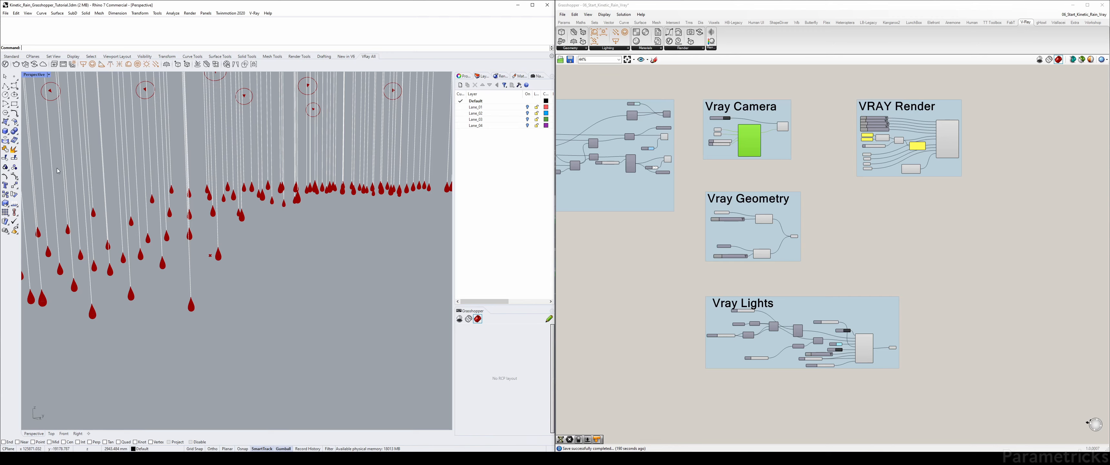
{"action": "double_click", "coordinate": [31, 76]}
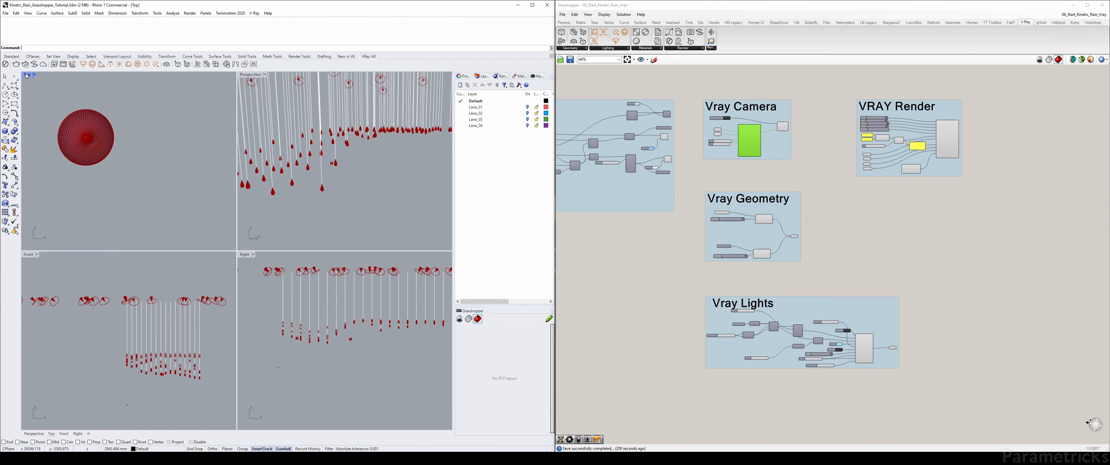
{"action": "double_click", "coordinate": [28, 74]}
{"action": "scroll", "coordinate": [222, 194], "scroll_direction": "down", "scroll_amount": 10}
{"action": "scroll", "coordinate": [221, 194], "scroll_direction": "down", "scroll_amount": 5}
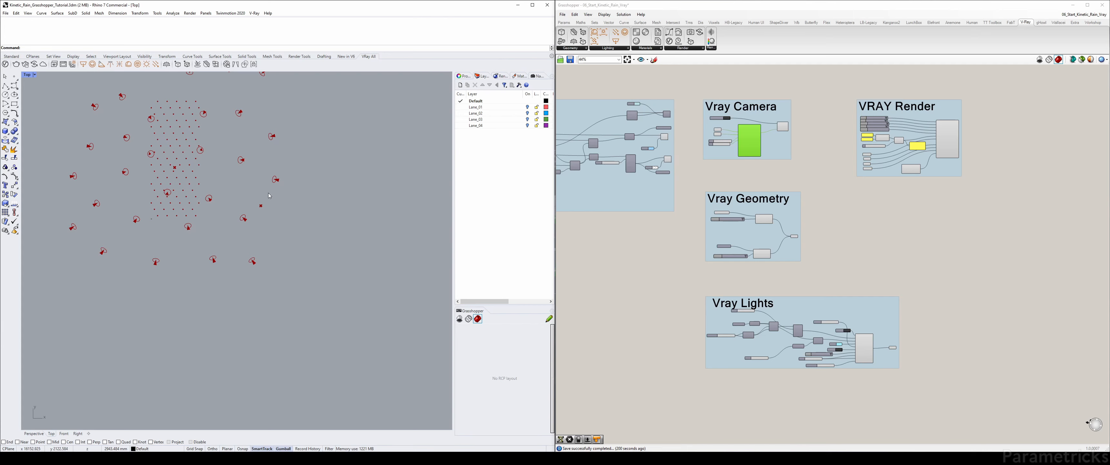
{"action": "right_click_drag", "start_coordinate": [277, 161], "coordinate": [292, 198]}
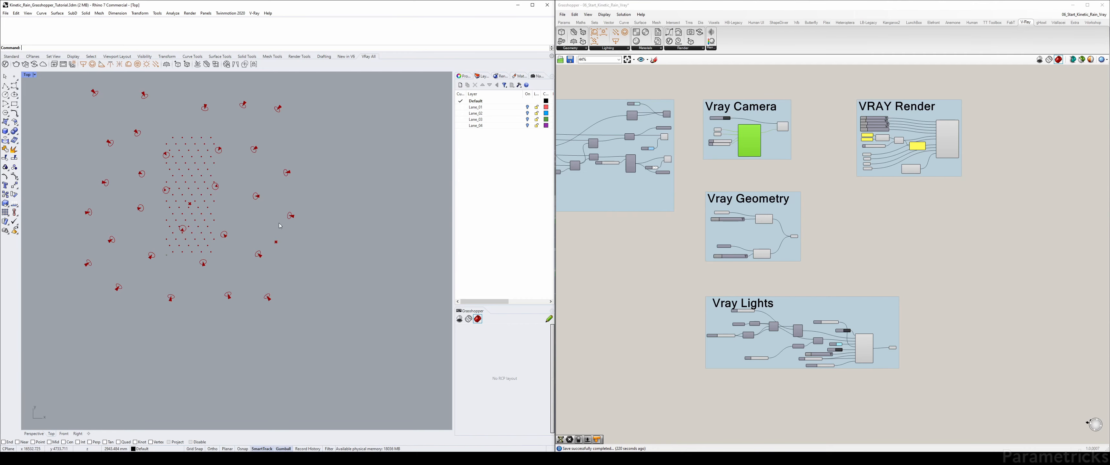
Examine the V-Ray Camera component's inputs and the V-Ray Timeline component in the Animation Setup group
{"action": "scroll", "coordinate": [767, 164], "scroll_direction": "up", "scroll_amount": 5}
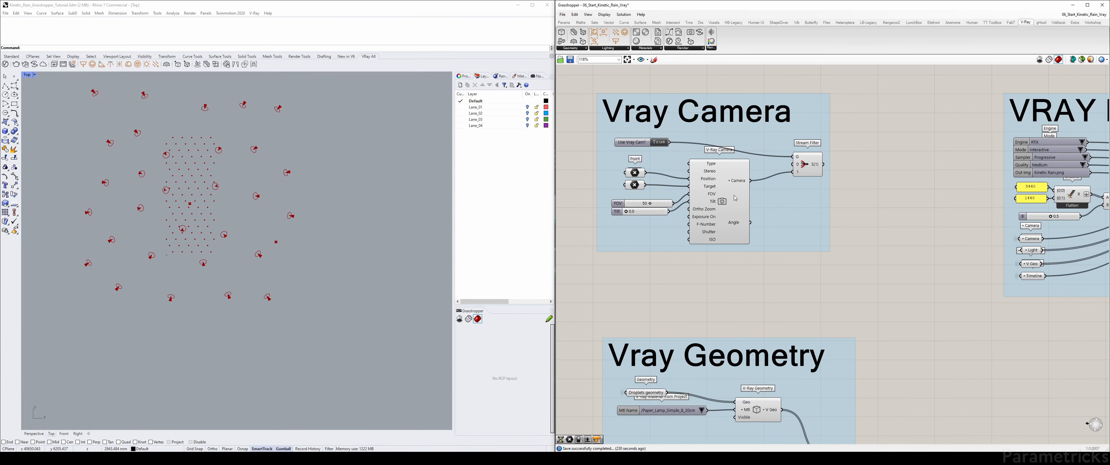
{"action": "scroll", "coordinate": [735, 197], "scroll_direction": "down", "scroll_amount": 5}
{"action": "scroll", "coordinate": [622, 219], "scroll_direction": "up", "scroll_amount": 4}
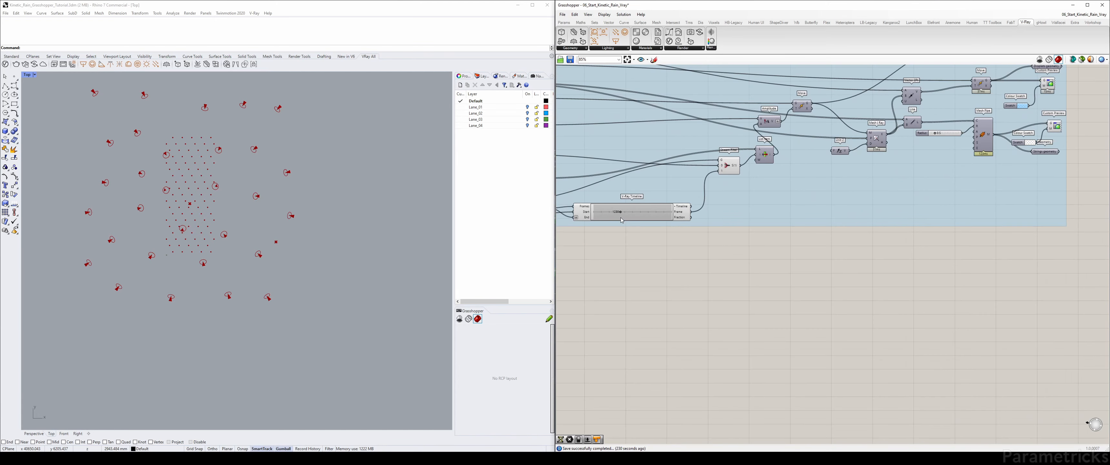
{"action": "right_click_drag", "start_coordinate": [621, 219], "coordinate": [701, 209]}
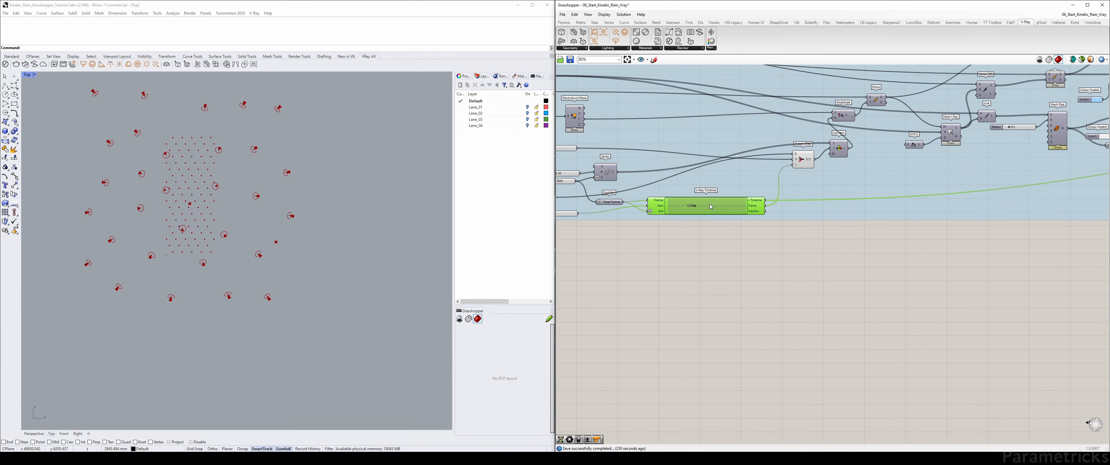
{"action": "scroll", "coordinate": [711, 207], "scroll_direction": "down", "scroll_amount": 4}
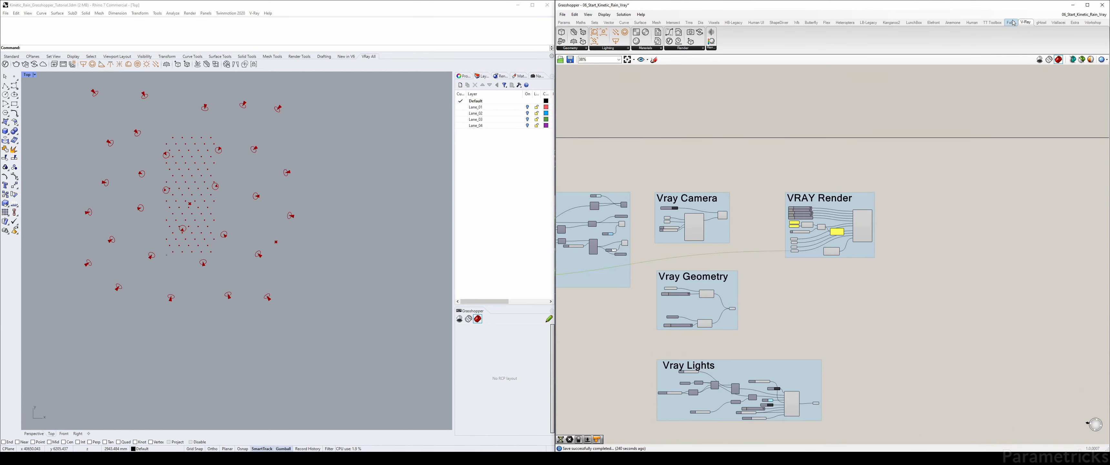
Place Heteroptera's Camera Crane component on the canvas below the VRAY Render group
{"action": "left_click", "coordinate": [844, 24]}
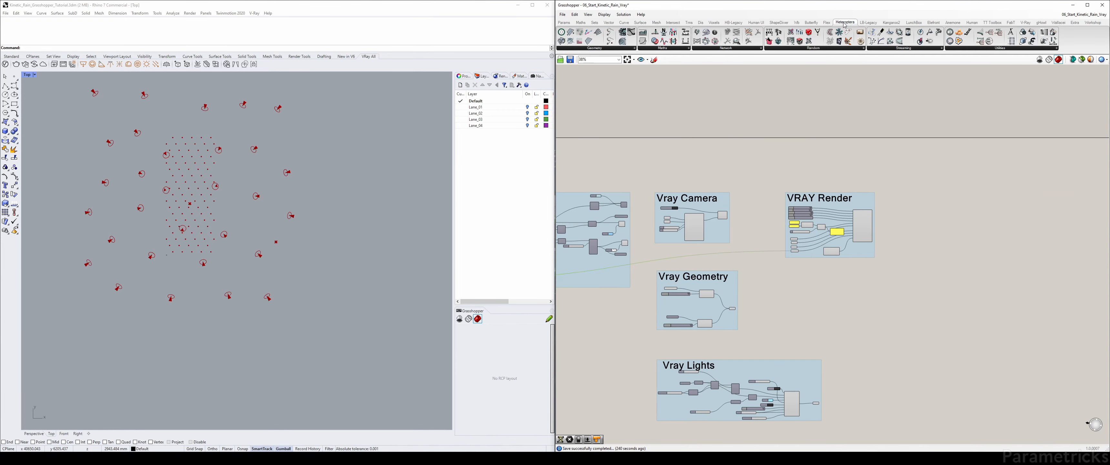
{"action": "left_click", "coordinate": [987, 48]}
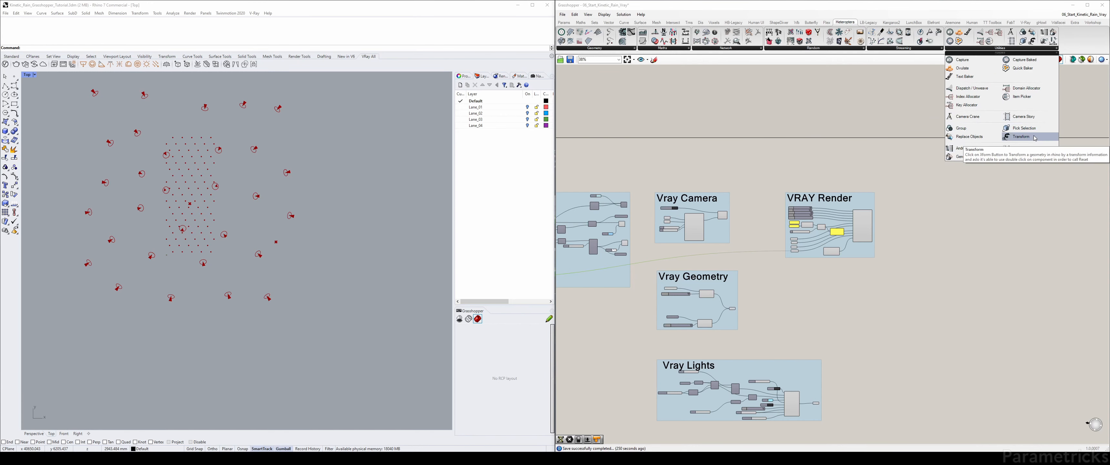
{"action": "left_click", "coordinate": [989, 119]}
{"action": "left_click", "coordinate": [806, 307]}
{"action": "scroll", "coordinate": [807, 306], "scroll_direction": "up", "scroll_amount": 5}
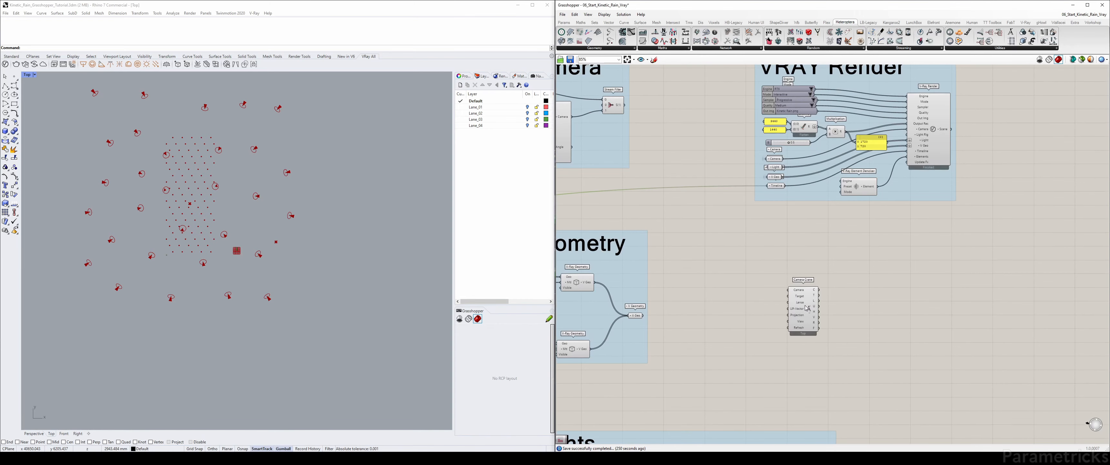
{"action": "left_click", "coordinate": [806, 307]}
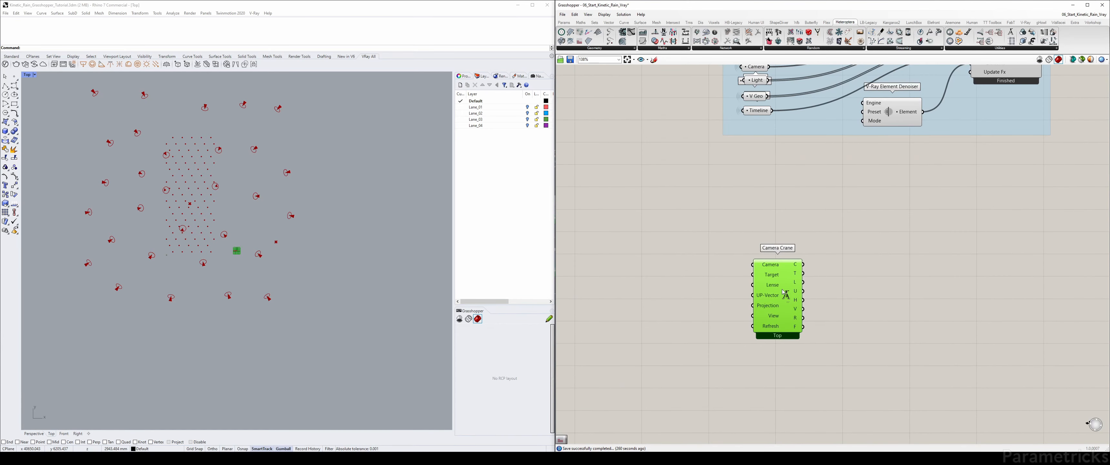
{"action": "scroll", "coordinate": [787, 280], "scroll_direction": "down", "scroll_amount": 4}
{"action": "right_click_drag", "start_coordinate": [786, 280], "coordinate": [881, 266]}
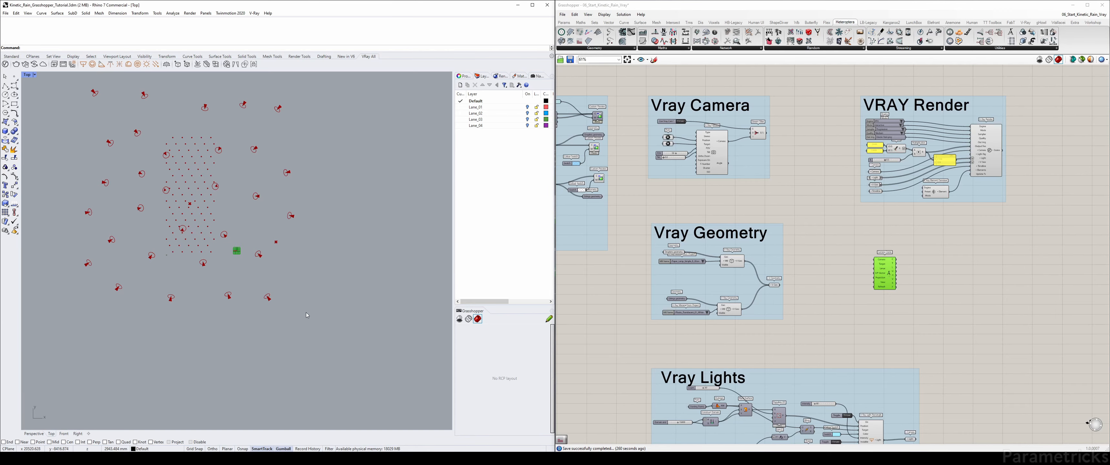
Set the Rhino viewport to look through the V-Ray Camera component's camera
{"action": "scroll", "coordinate": [669, 138], "scroll_direction": "up", "scroll_amount": 5}
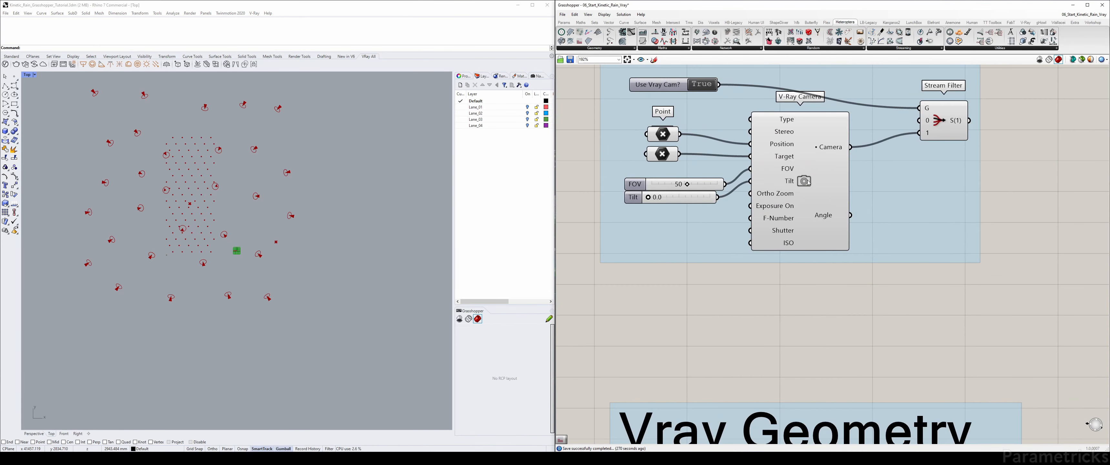
{"action": "right_click", "coordinate": [807, 181]}
{"action": "left_click", "coordinate": [838, 244]}
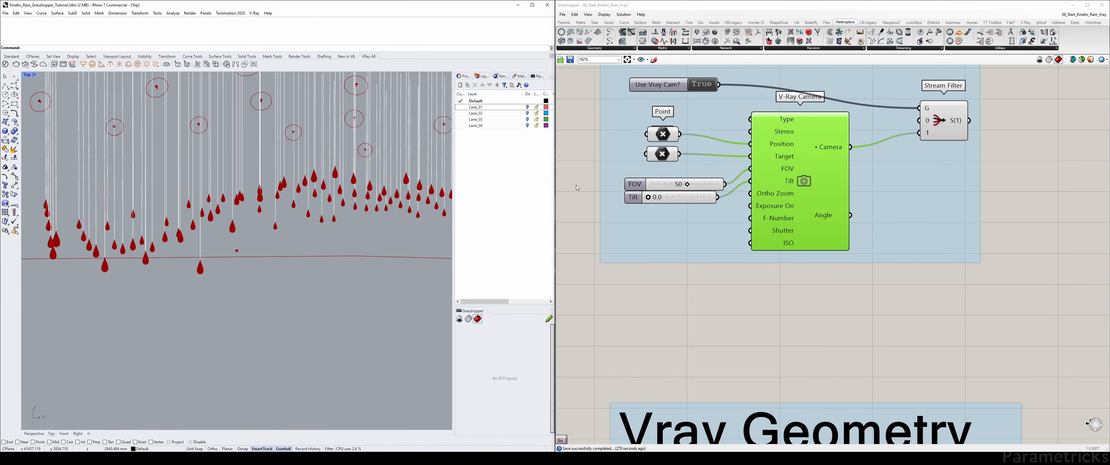
{"action": "right_click", "coordinate": [800, 181]}
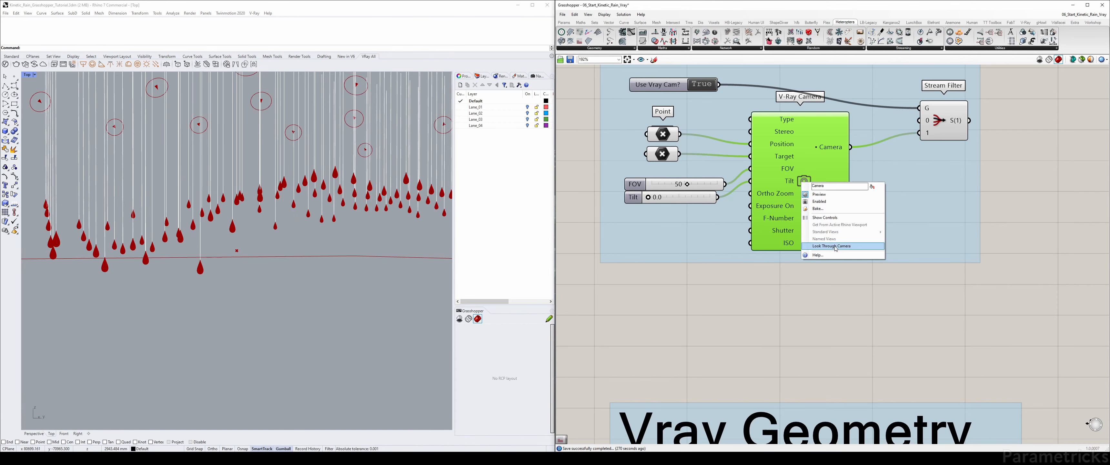
{"action": "left_click", "coordinate": [776, 306]}
Move the Camera Crane component up between the Vray Camera and VRAY Render groups
{"action": "scroll", "coordinate": [776, 305], "scroll_direction": "down", "scroll_amount": 4}
{"action": "right_click_drag", "start_coordinate": [804, 304], "coordinate": [760, 200]}
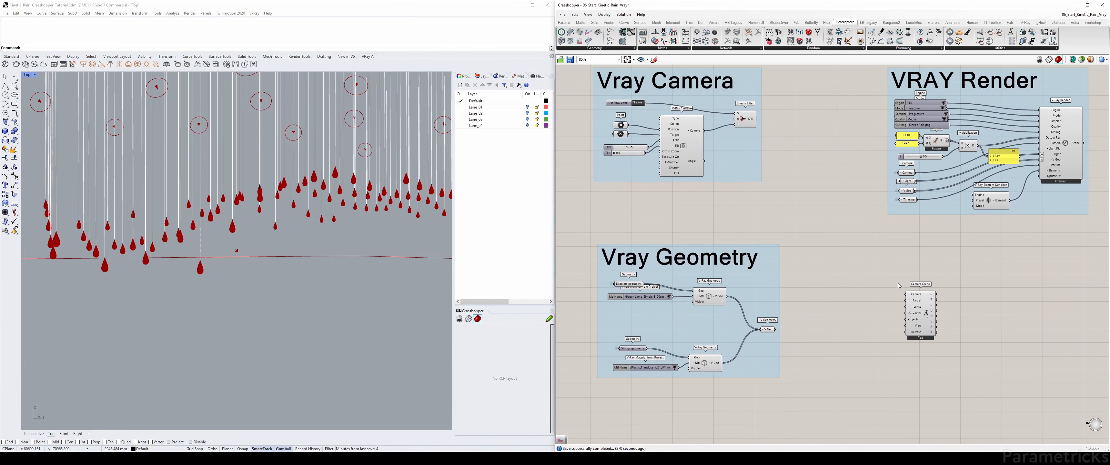
{"action": "left_click_drag", "start_coordinate": [928, 314], "coordinate": [807, 191]}
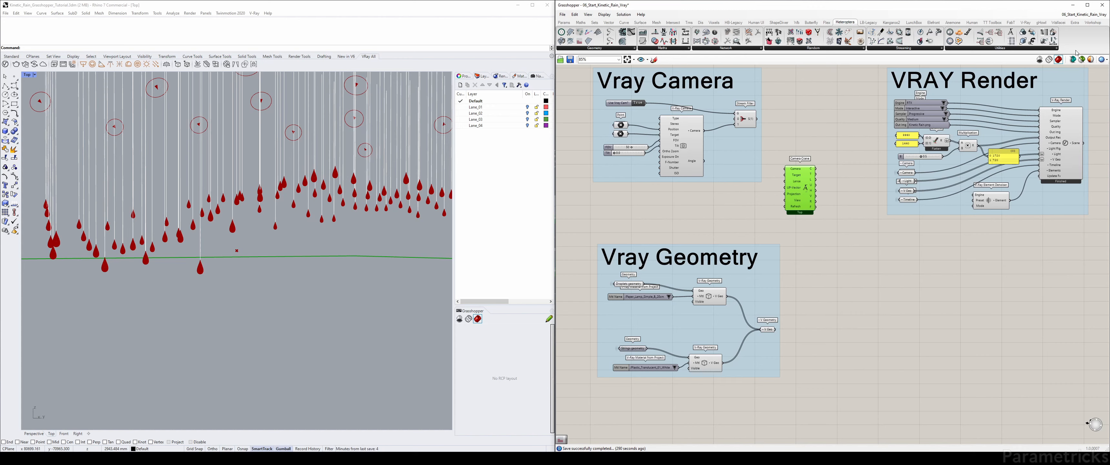
Check the Heteroptera plug-in's library information and version through Grasshopper's About window
{"action": "left_click", "coordinate": [641, 14]}
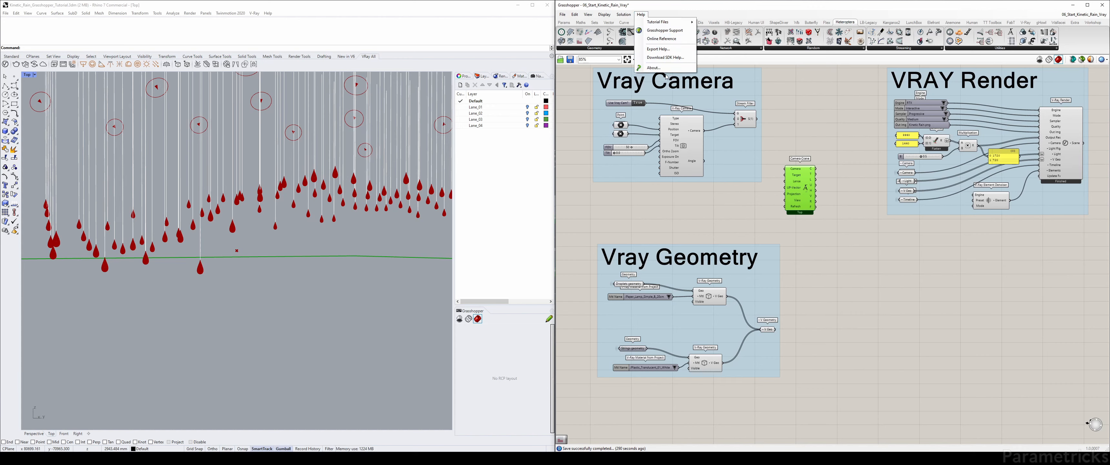
{"action": "left_click", "coordinate": [657, 68]}
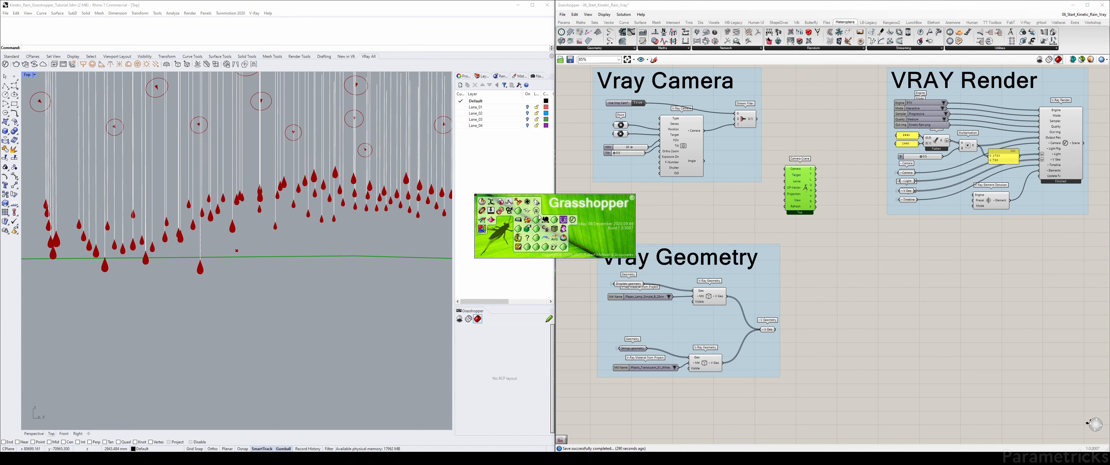
{"action": "left_click", "coordinate": [537, 212]}
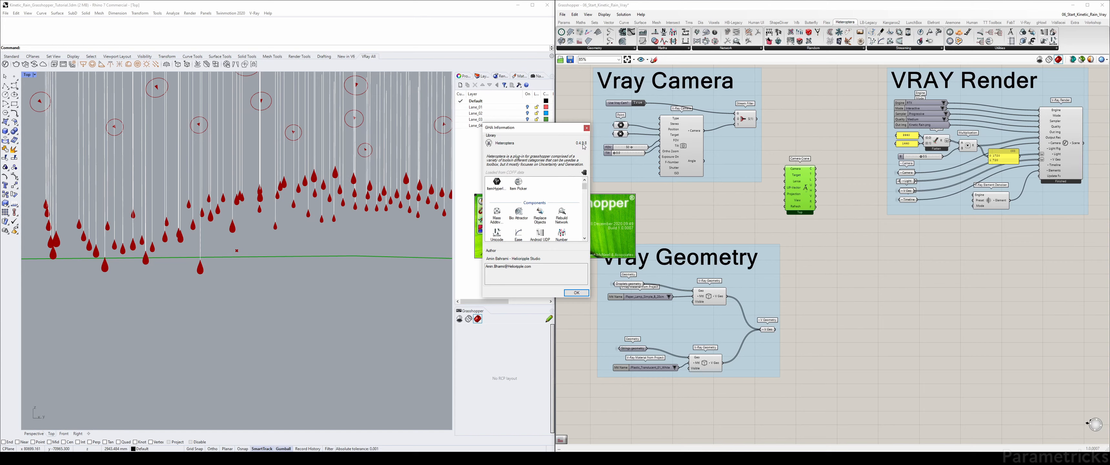
{"action": "left_click", "coordinate": [576, 292]}
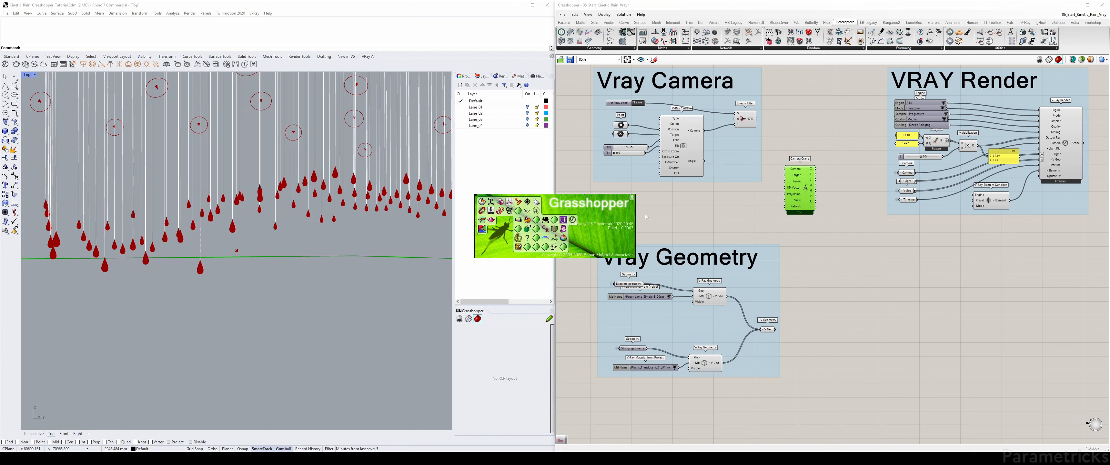
Delete the Camera Crane component from the canvas
{"action": "left_click_drag", "start_coordinate": [812, 185], "coordinate": [854, 288]}
{"action": "scroll", "coordinate": [854, 288], "scroll_direction": "down", "scroll_amount": 3}
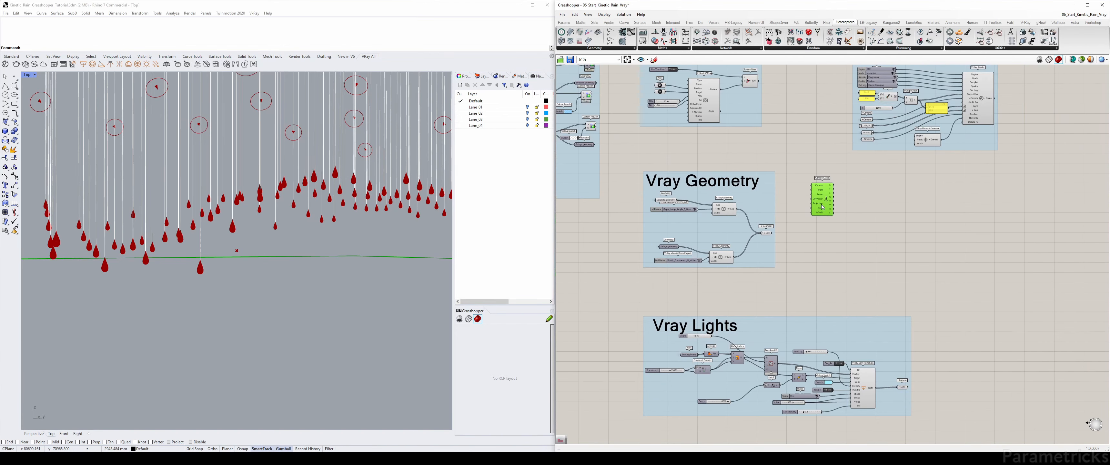
{"action": "key", "text": "Delete"}
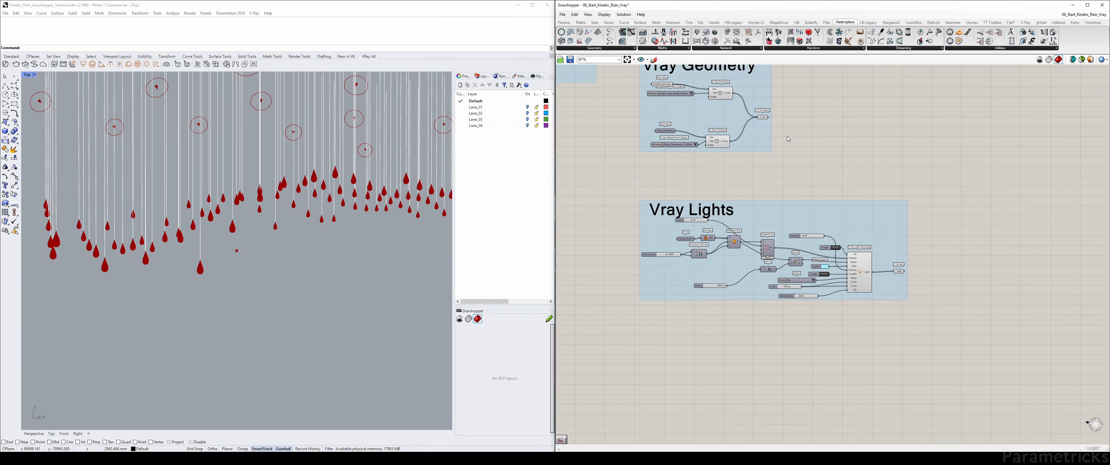
Examine the V-Ray Geometry components and their material inputs in the Vray Geometry group
{"action": "right_click_drag", "start_coordinate": [786, 145], "coordinate": [783, 223]}
{"action": "scroll", "coordinate": [708, 175], "scroll_direction": "up", "scroll_amount": 3}
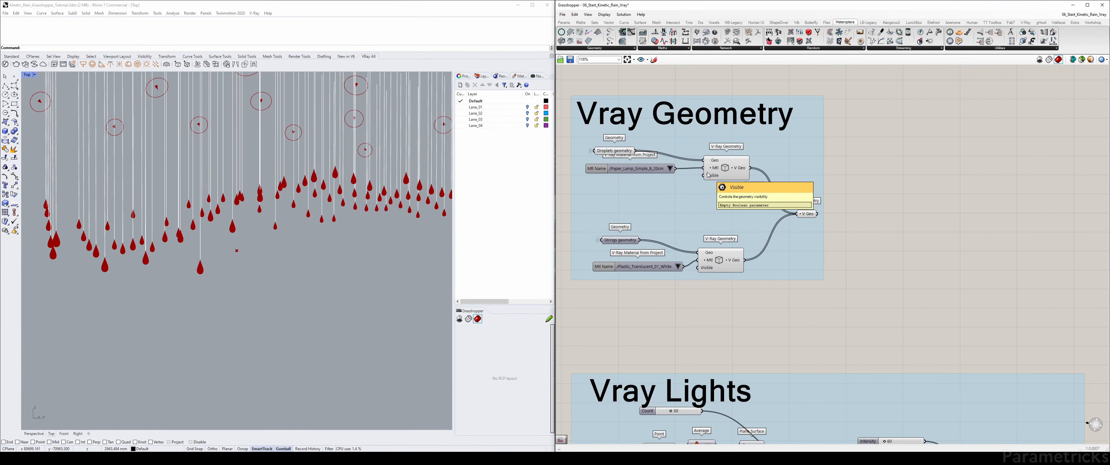
{"action": "scroll", "coordinate": [733, 171], "scroll_direction": "down", "scroll_amount": 5}
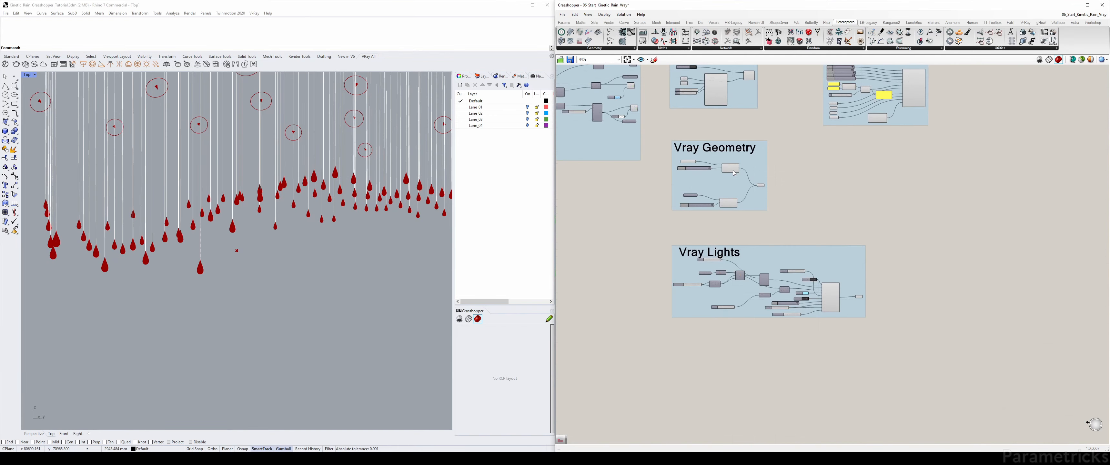
Examine the Base Mesh, Animation Setup and Model Selector groups and the point and mesh wires running between the groups
{"action": "right_click_drag", "start_coordinate": [560, 171], "coordinate": [765, 157]}
{"action": "scroll", "coordinate": [685, 158], "scroll_direction": "down", "scroll_amount": 3}
{"action": "scroll", "coordinate": [685, 157], "scroll_direction": "up", "scroll_amount": 5}
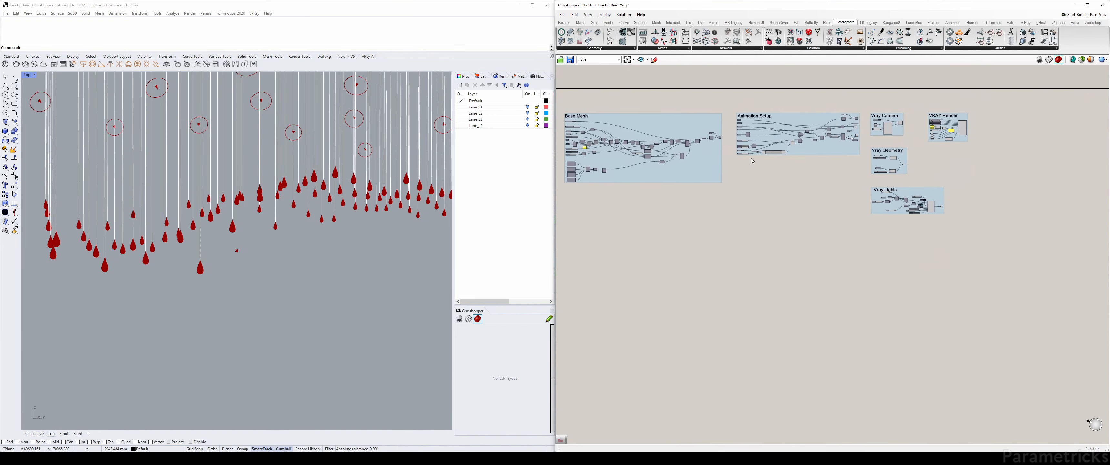
{"action": "scroll", "coordinate": [932, 156], "scroll_direction": "down", "scroll_amount": 2}
{"action": "right_click_drag", "start_coordinate": [932, 156], "coordinate": [1061, 206]}
{"action": "right_click_drag", "start_coordinate": [649, 176], "coordinate": [803, 203]}
{"action": "scroll", "coordinate": [746, 142], "scroll_direction": "up", "scroll_amount": 6}
{"action": "scroll", "coordinate": [847, 139], "scroll_direction": "down", "scroll_amount": 3}
{"action": "right_click_drag", "start_coordinate": [657, 182], "coordinate": [924, 119]}
{"action": "scroll", "coordinate": [836, 175], "scroll_direction": "up", "scroll_amount": 3}
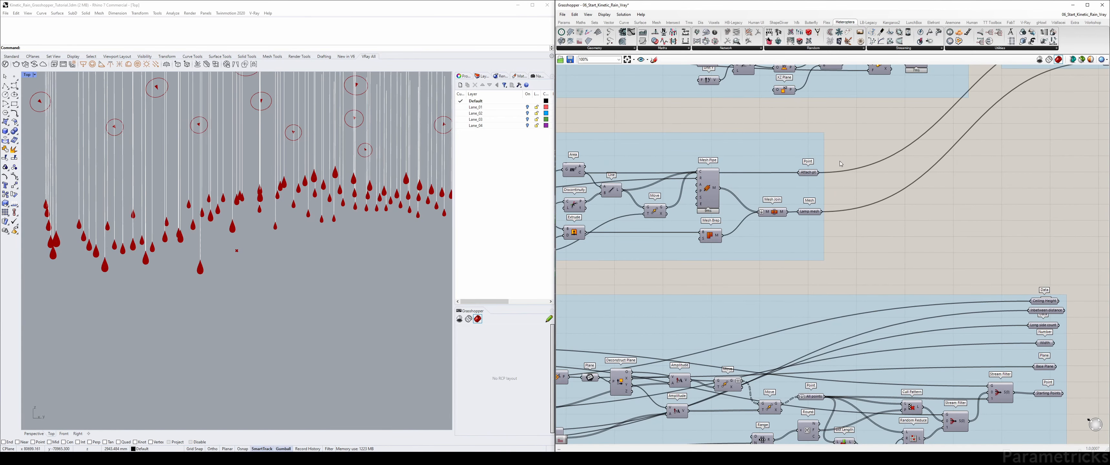
{"action": "scroll", "coordinate": [841, 163], "scroll_direction": "down", "scroll_amount": 6}
{"action": "right_click_drag", "start_coordinate": [944, 164], "coordinate": [701, 152]}
{"action": "right_click_drag", "start_coordinate": [1055, 173], "coordinate": [577, 119]}
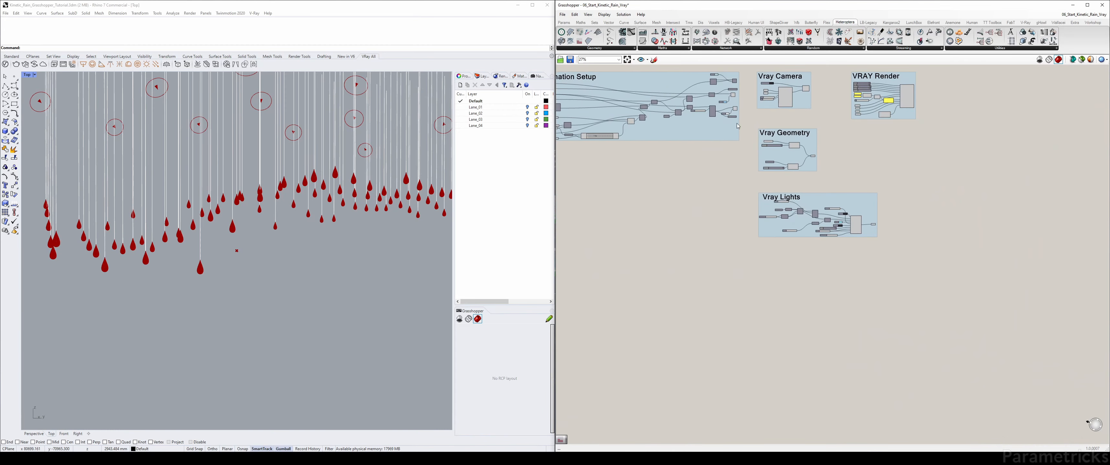
Move the whole Vray Geometry group slightly up, farther from the Vray Lights group
{"action": "scroll", "coordinate": [796, 147], "scroll_direction": "up", "scroll_amount": 3}
{"action": "left_click_drag", "start_coordinate": [830, 212], "coordinate": [725, 174]}
{"action": "left_click", "coordinate": [800, 208]}
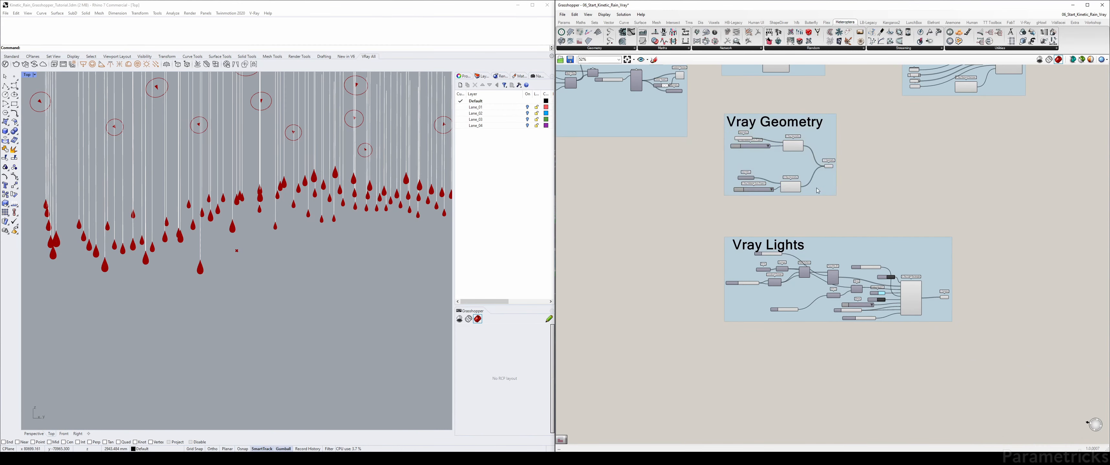
{"action": "left_click_drag", "start_coordinate": [812, 214], "coordinate": [723, 171]}
{"action": "left_click_drag", "start_coordinate": [794, 188], "coordinate": [793, 180]}
{"action": "left_click", "coordinate": [832, 171]}
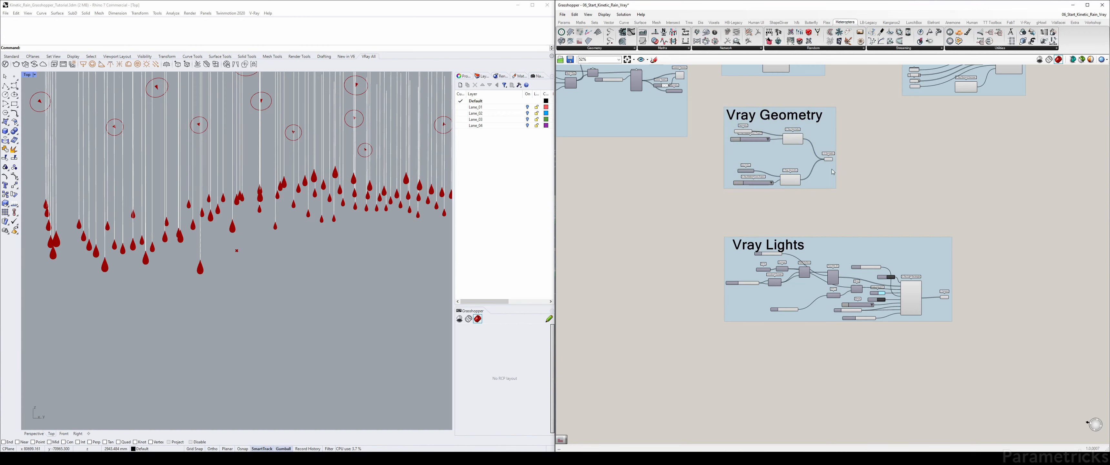
Shift the Vray Lights title slightly up and left so it clears the slider beneath it
{"action": "right_click_drag", "start_coordinate": [803, 205], "coordinate": [785, 181]}
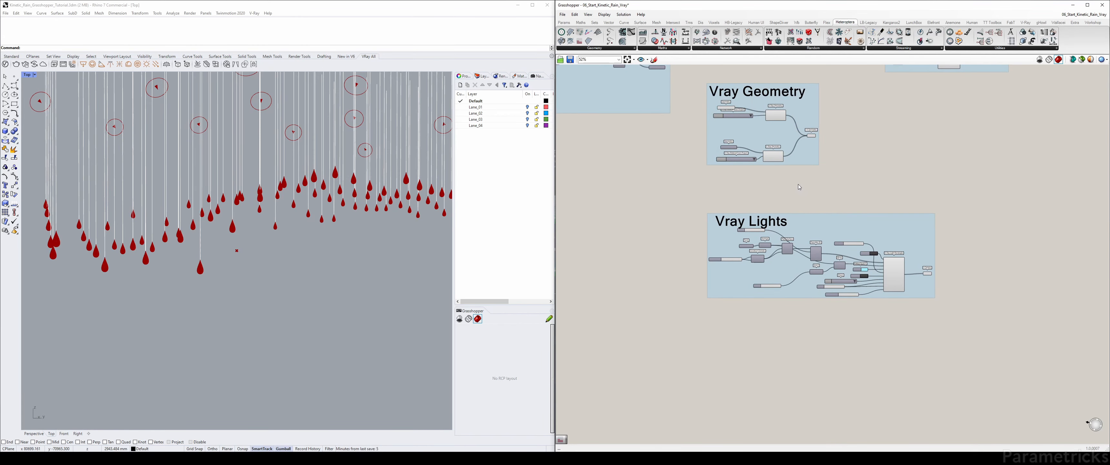
{"action": "right_click_drag", "start_coordinate": [799, 185], "coordinate": [783, 146]}
{"action": "scroll", "coordinate": [778, 154], "scroll_direction": "up", "scroll_amount": 2}
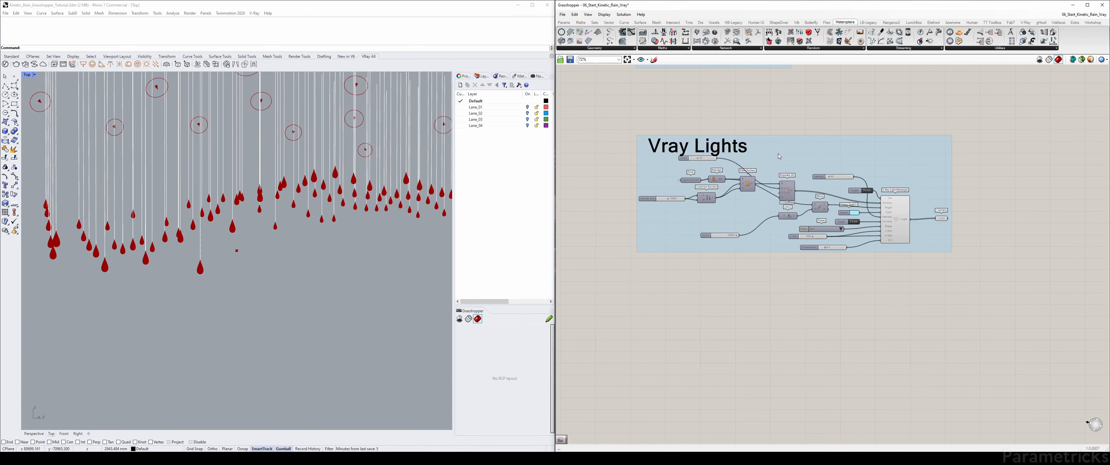
{"action": "left_click_drag", "start_coordinate": [690, 151], "coordinate": [685, 146]}
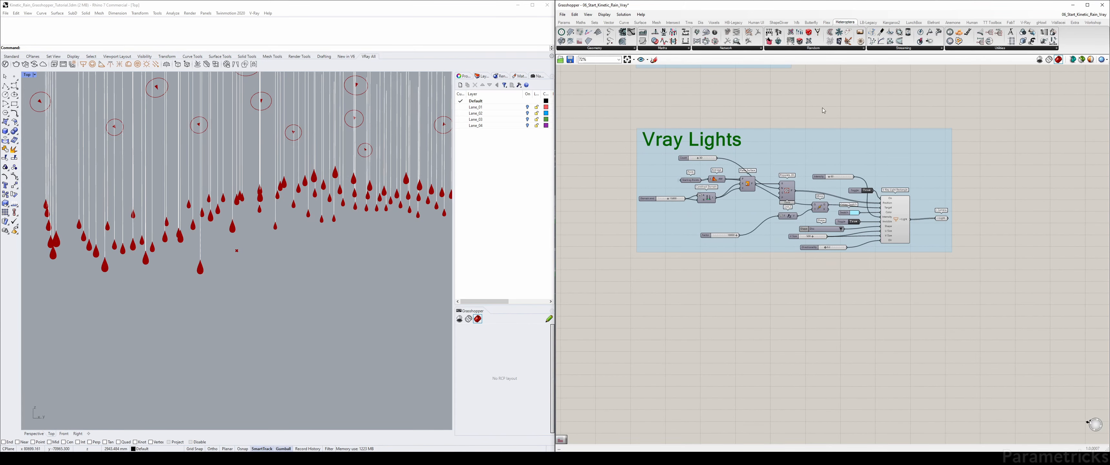
{"action": "scroll", "coordinate": [868, 211], "scroll_direction": "up", "scroll_amount": 1}
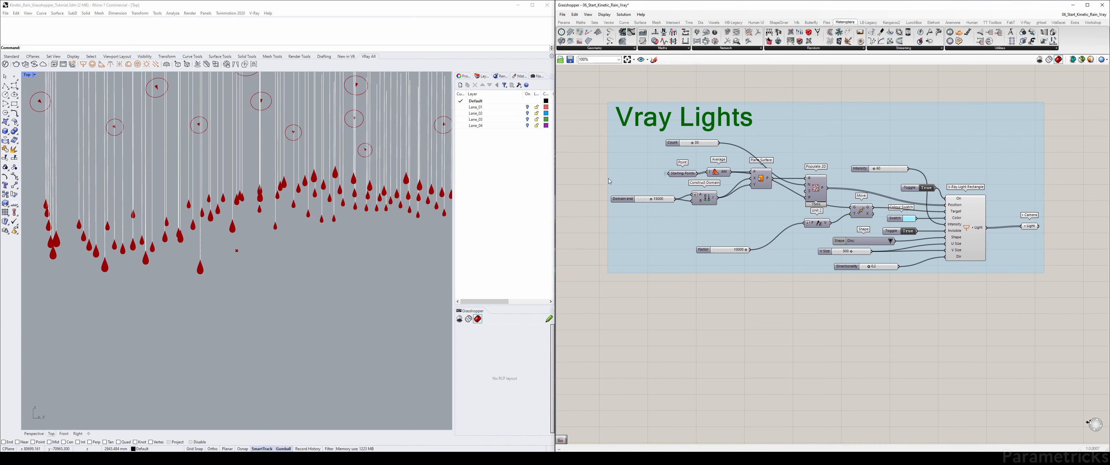
{"action": "scroll", "coordinate": [861, 195], "scroll_direction": "down", "scroll_amount": 4}
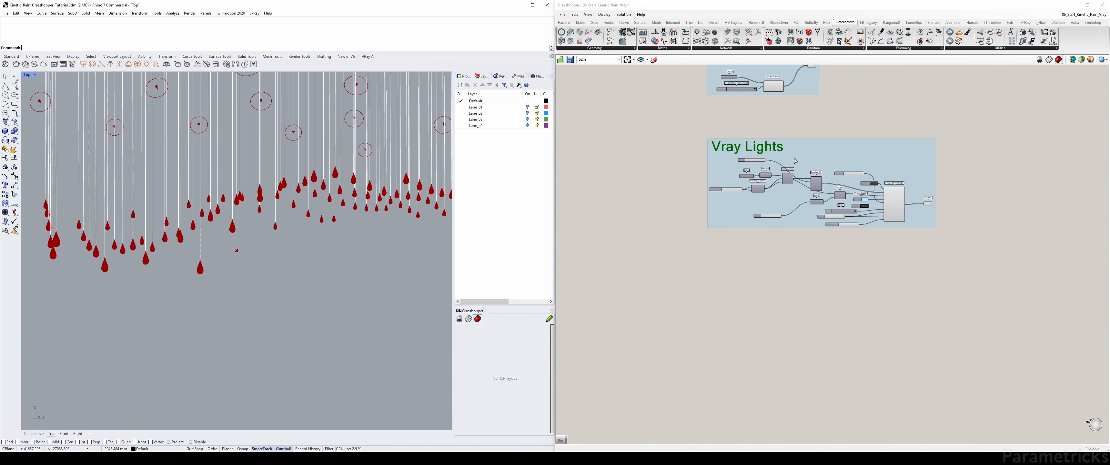
Switch the Model Selector toggle to True to preview the other model, and set it back to False
{"action": "scroll", "coordinate": [846, 162], "scroll_direction": "down", "scroll_amount": 8}
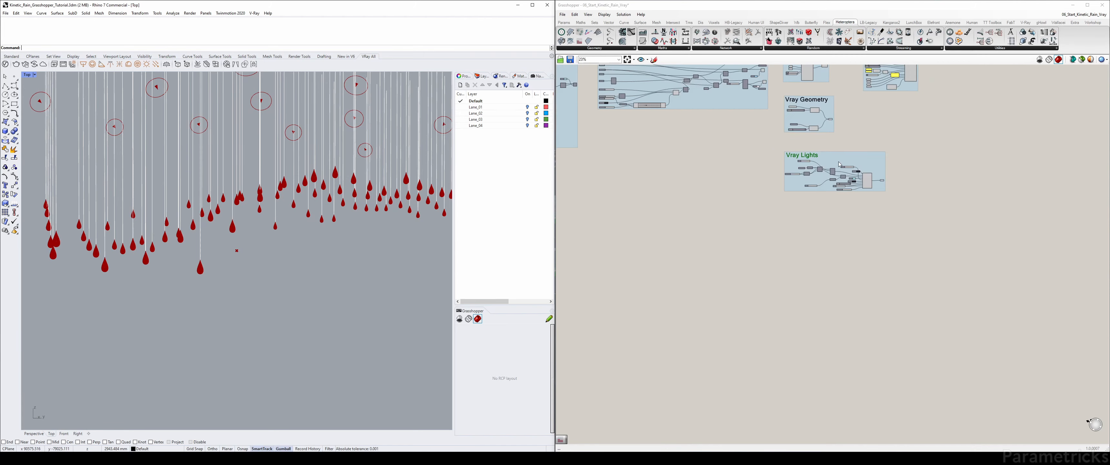
{"action": "right_click_drag", "start_coordinate": [779, 150], "coordinate": [960, 170]}
{"action": "scroll", "coordinate": [686, 100], "scroll_direction": "up", "scroll_amount": 7}
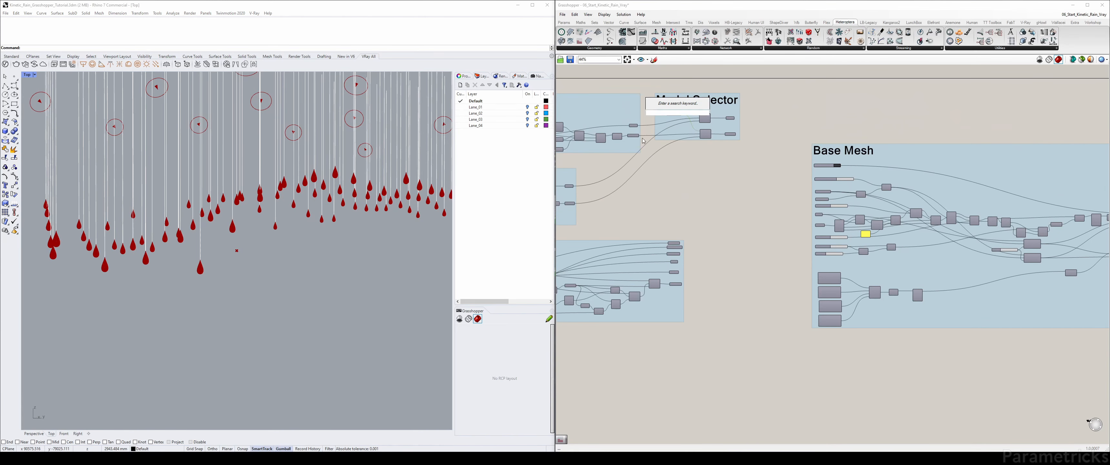
{"action": "left_click", "coordinate": [680, 118]}
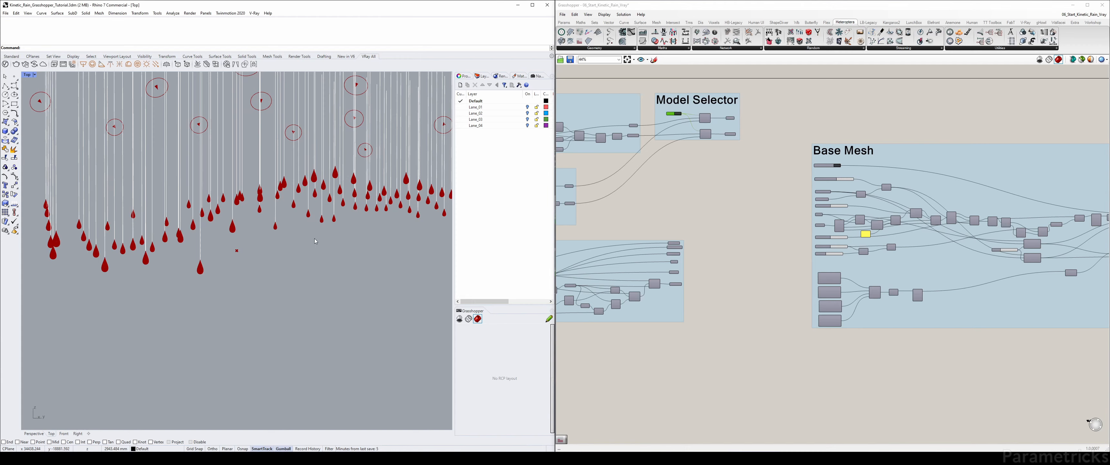
{"action": "scroll", "coordinate": [681, 117], "scroll_direction": "up", "scroll_amount": 5}
{"action": "double_click", "coordinate": [662, 119]}
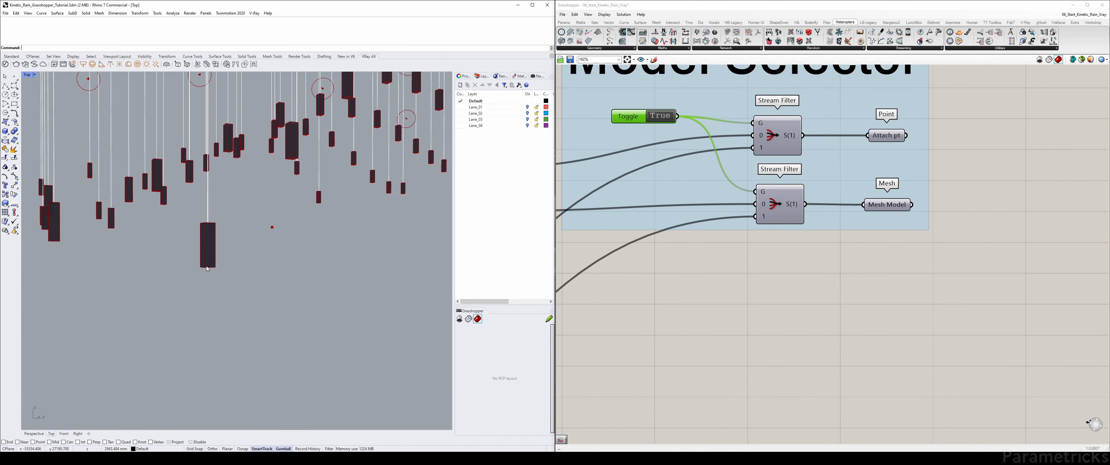
{"action": "double_click", "coordinate": [662, 117]}
{"action": "scroll", "coordinate": [669, 117], "scroll_direction": "down", "scroll_amount": 8}
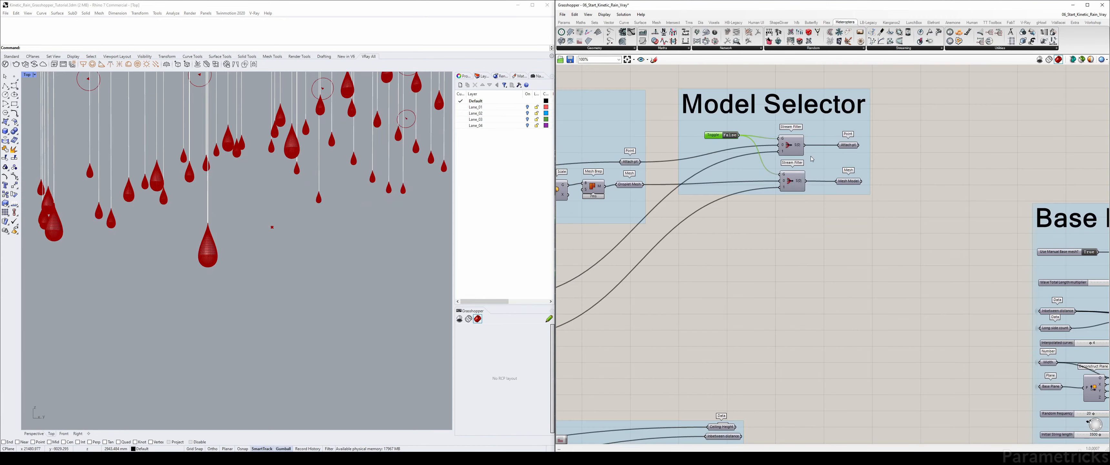
Move the VRAY Render group farther away from the Vray Camera, Vray Geometry and Vray Lights groups
{"action": "scroll", "coordinate": [783, 147], "scroll_direction": "down", "scroll_amount": 4}
{"action": "right_click_drag", "start_coordinate": [973, 183], "coordinate": [767, 143]}
{"action": "scroll", "coordinate": [818, 141], "scroll_direction": "up", "scroll_amount": 8}
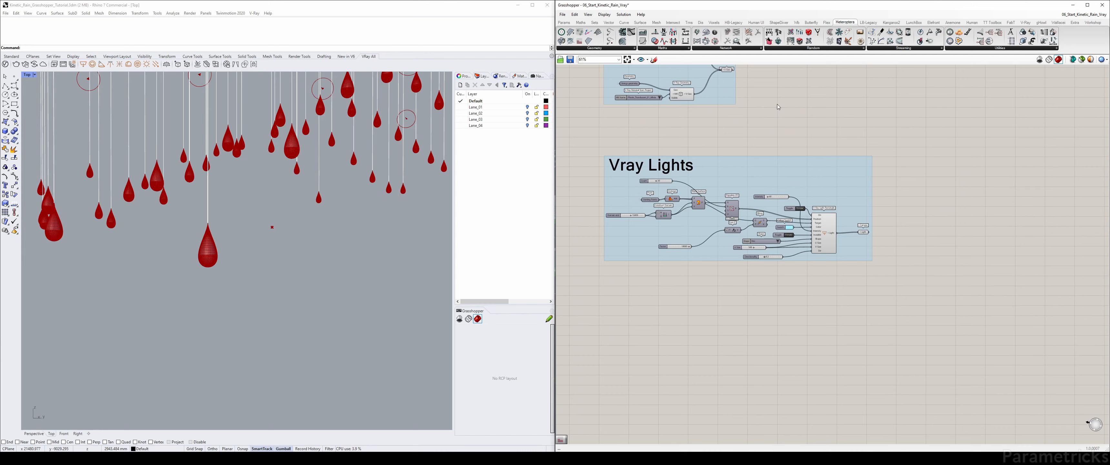
{"action": "scroll", "coordinate": [788, 124], "scroll_direction": "down", "scroll_amount": 4}
{"action": "right_click_drag", "start_coordinate": [790, 134], "coordinate": [756, 203]}
{"action": "left_click_drag", "start_coordinate": [821, 147], "coordinate": [877, 144]}
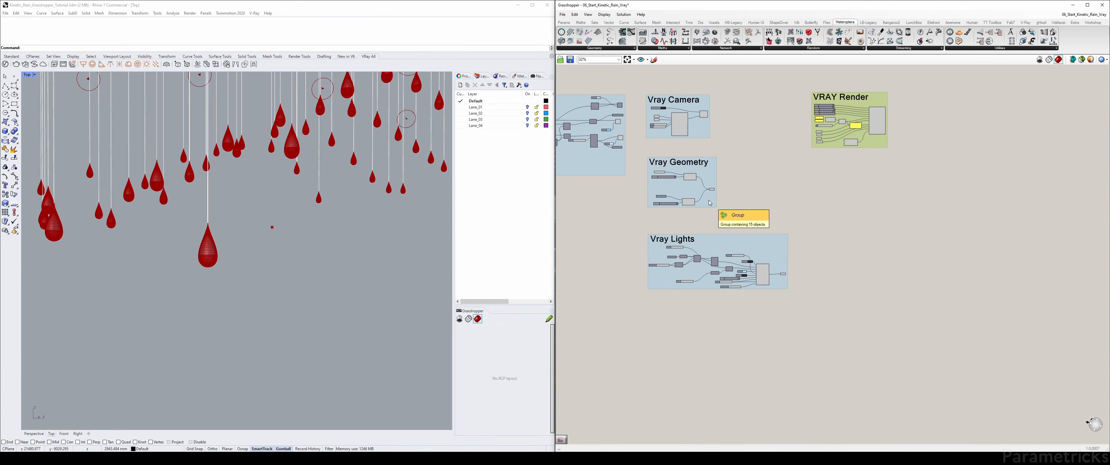
{"action": "right_click_drag", "start_coordinate": [634, 200], "coordinate": [785, 194]}
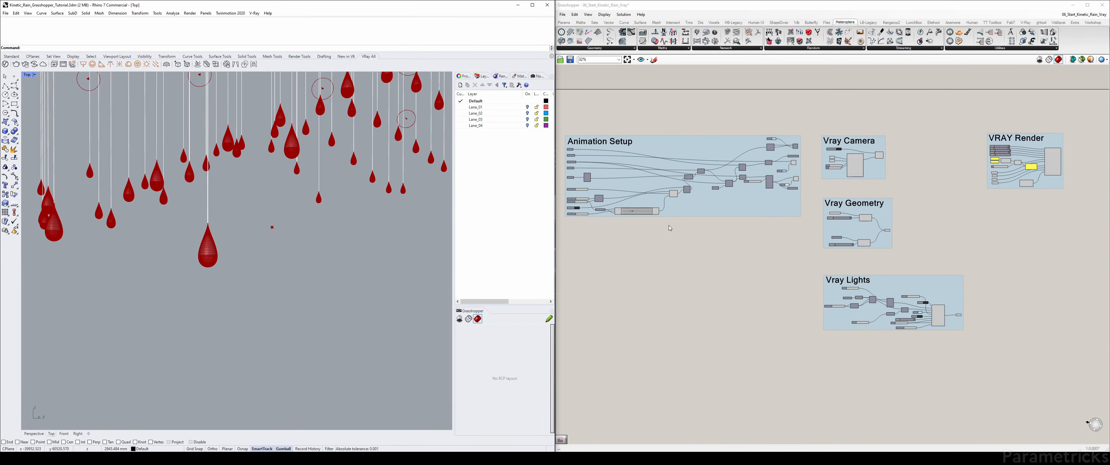
{"action": "scroll", "coordinate": [840, 144], "scroll_direction": "up", "scroll_amount": 5}
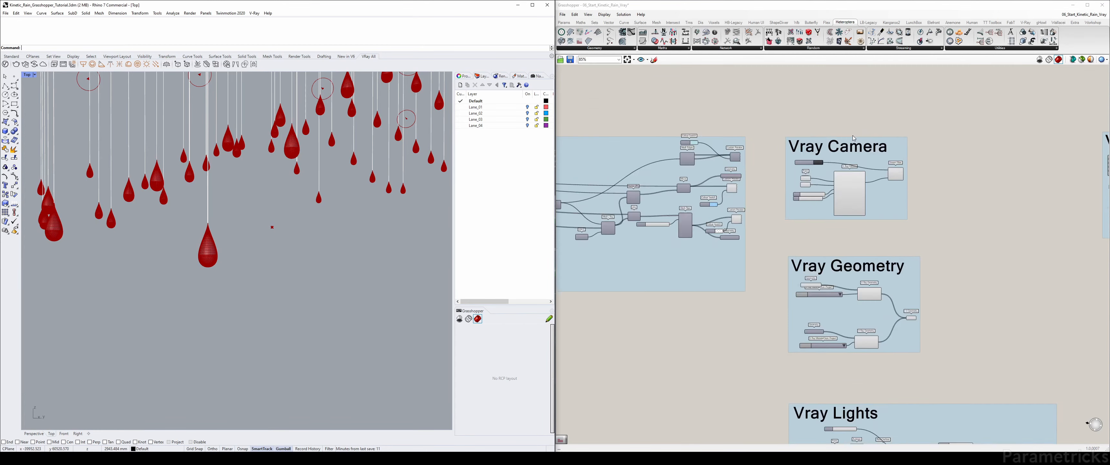
{"action": "right_click_drag", "start_coordinate": [773, 122], "coordinate": [681, 118]}
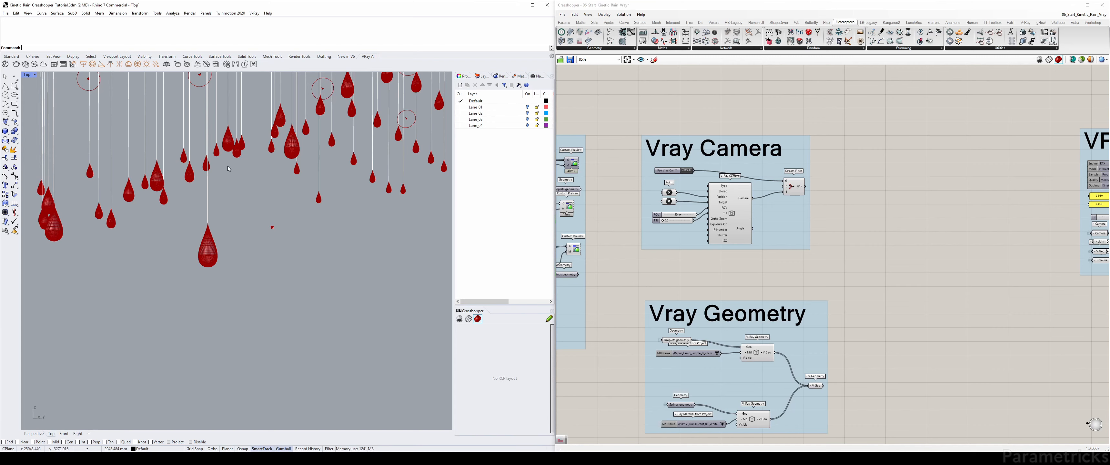
Reset Rhino's rotated Top viewport to the standard Top view and maximize it to show the whole installation
{"action": "double_click", "coordinate": [27, 75]}
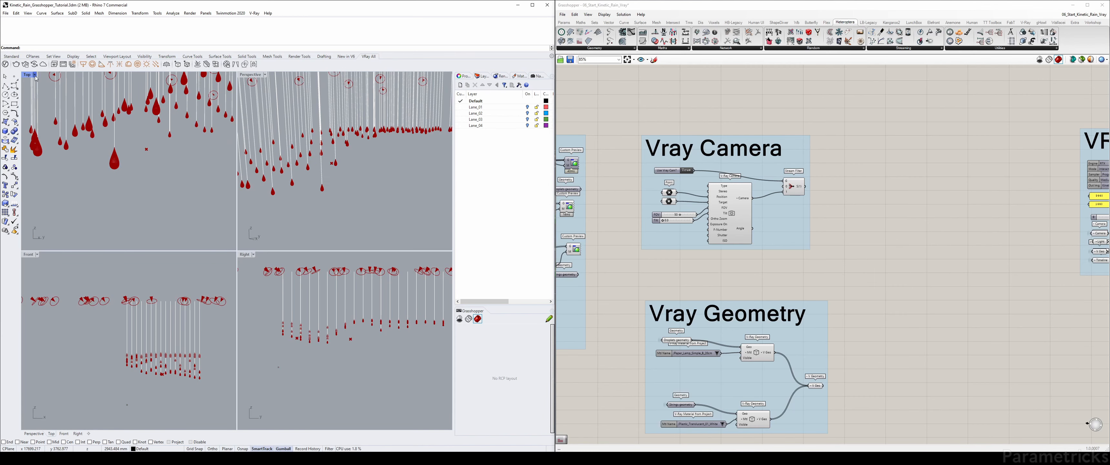
{"action": "left_click", "coordinate": [34, 75]}
{"action": "left_click", "coordinate": [204, 176]}
{"action": "left_click", "coordinate": [35, 76]}
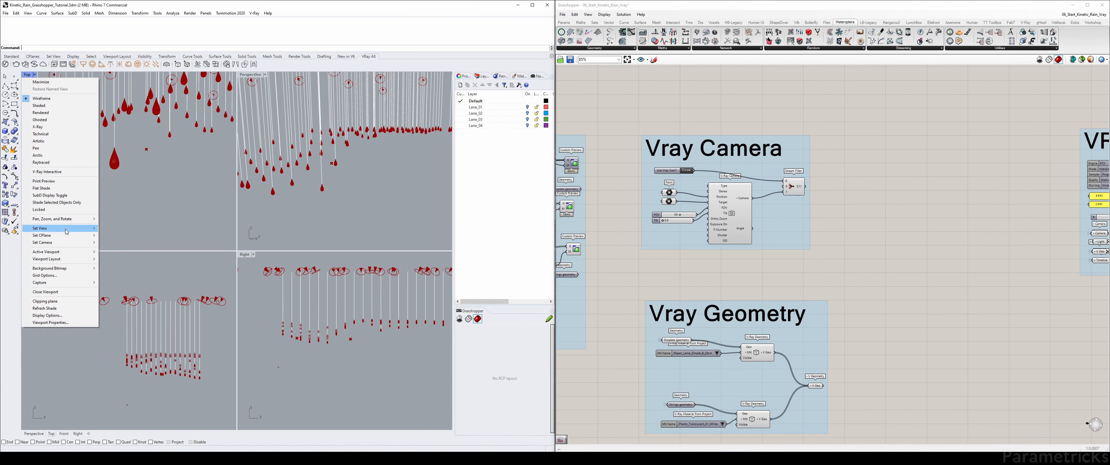
{"action": "left_click", "coordinate": [111, 238]}
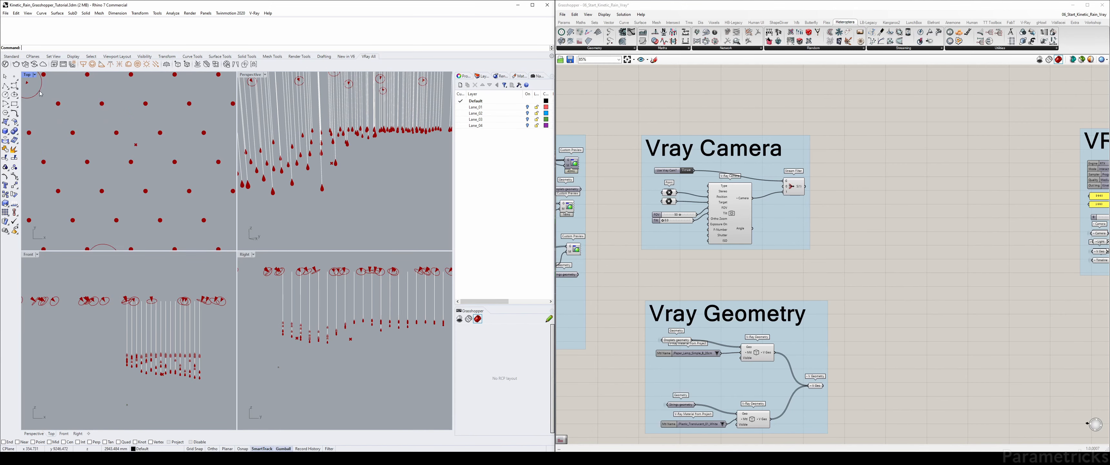
{"action": "double_click", "coordinate": [26, 76]}
{"action": "scroll", "coordinate": [170, 169], "scroll_direction": "down", "scroll_amount": 5}
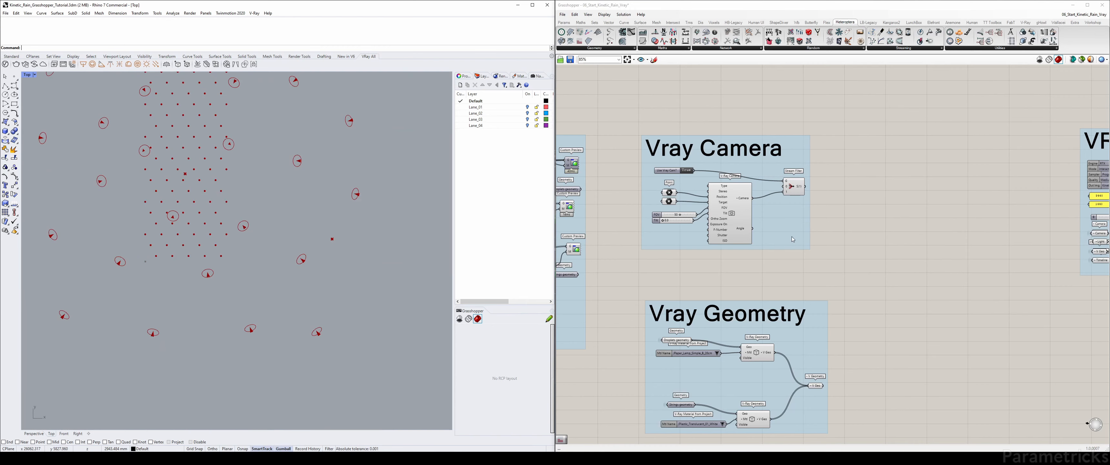
Turn off the preview of the V-Ray Light Rectangle component in the Vray Lights group and select its output Light parameter
{"action": "scroll", "coordinate": [793, 239], "scroll_direction": "down", "scroll_amount": 5}
{"action": "right_click_drag", "start_coordinate": [817, 375], "coordinate": [784, 202]}
{"action": "scroll", "coordinate": [784, 203], "scroll_direction": "up", "scroll_amount": 4}
{"action": "left_click", "coordinate": [859, 247]}
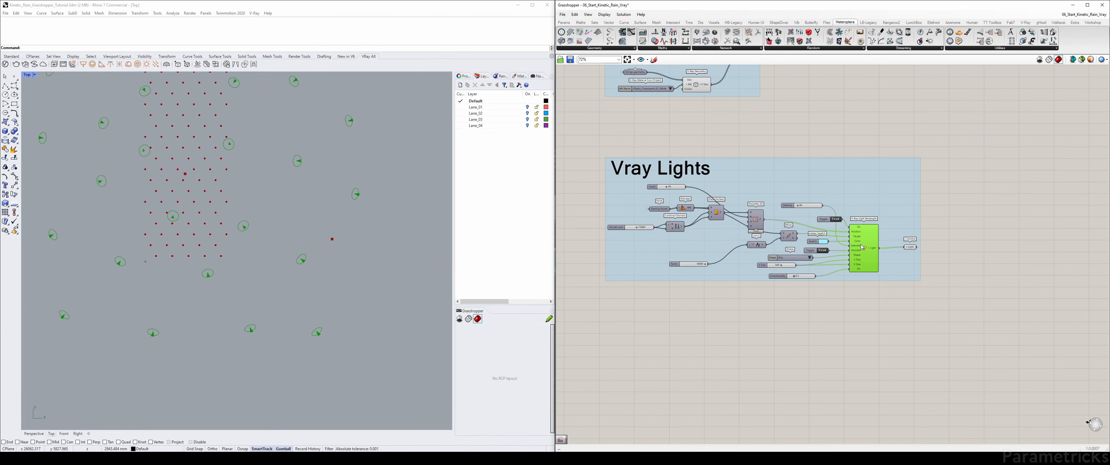
{"action": "scroll", "coordinate": [910, 246], "scroll_direction": "up", "scroll_amount": 4}
{"action": "left_click", "coordinate": [910, 247]}
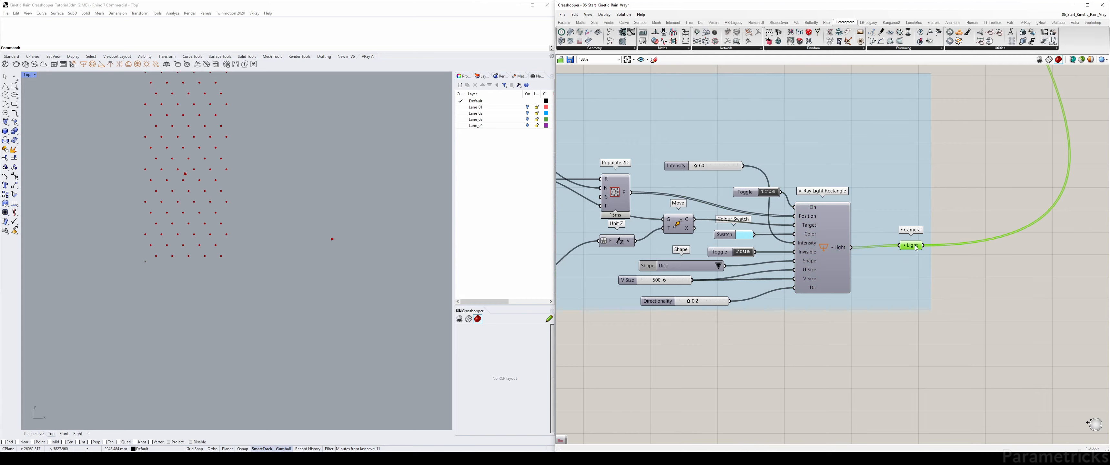
Turn off the preview of the components in the VRAY Render group
{"action": "scroll", "coordinate": [918, 252], "scroll_direction": "down", "scroll_amount": 7}
{"action": "right_click_drag", "start_coordinate": [963, 99], "coordinate": [852, 202]}
{"action": "scroll", "coordinate": [853, 202], "scroll_direction": "up", "scroll_amount": 4}
{"action": "left_click_drag", "start_coordinate": [892, 232], "coordinate": [801, 114]}
{"action": "middle_click", "coordinate": [819, 119]}
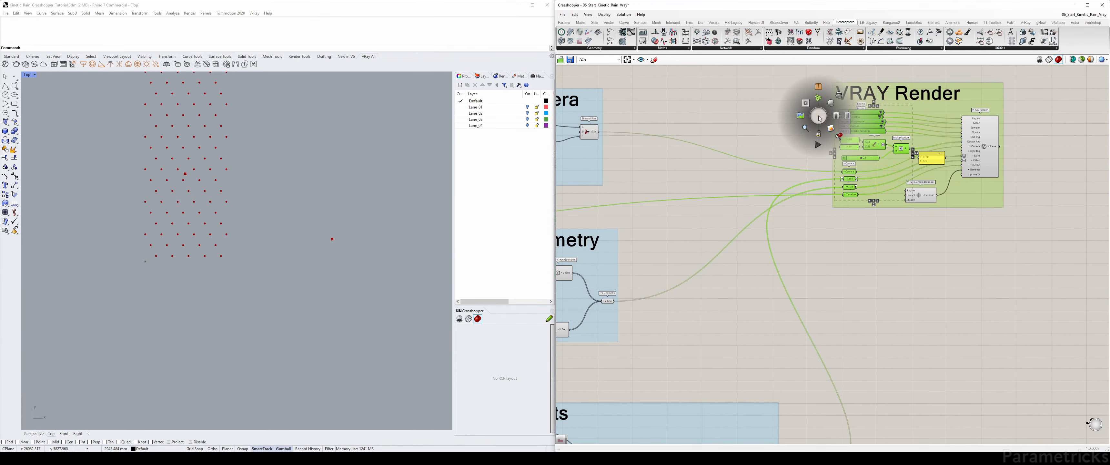
{"action": "left_click_drag", "start_coordinate": [975, 244], "coordinate": [808, 121]}
{"action": "middle_click", "coordinate": [808, 122]}
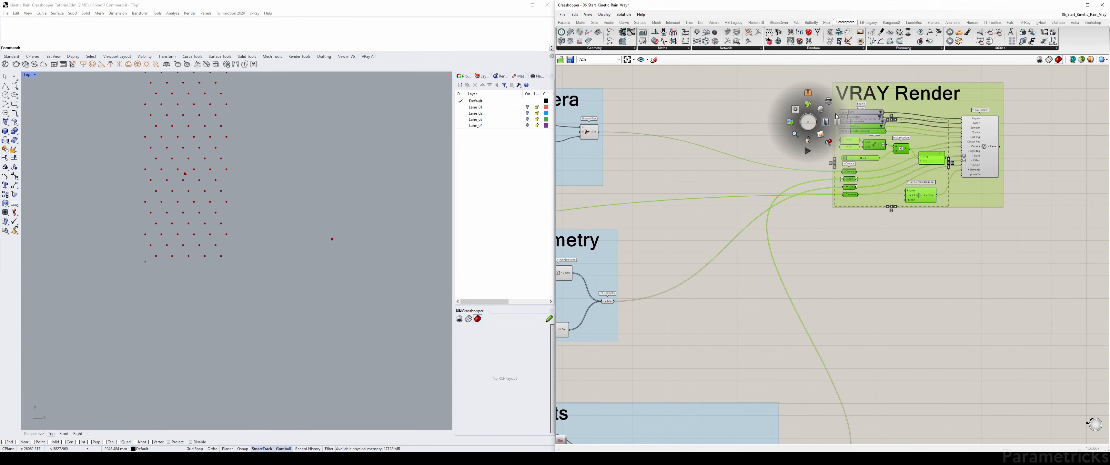
{"action": "left_click", "coordinate": [849, 268]}
{"action": "scroll", "coordinate": [850, 268], "scroll_direction": "down", "scroll_amount": 3}
Turn off the preview of the V-Ray Geometry components and their parameters in the Vray Geometry group
{"action": "right_click_drag", "start_coordinate": [801, 288], "coordinate": [747, 150]}
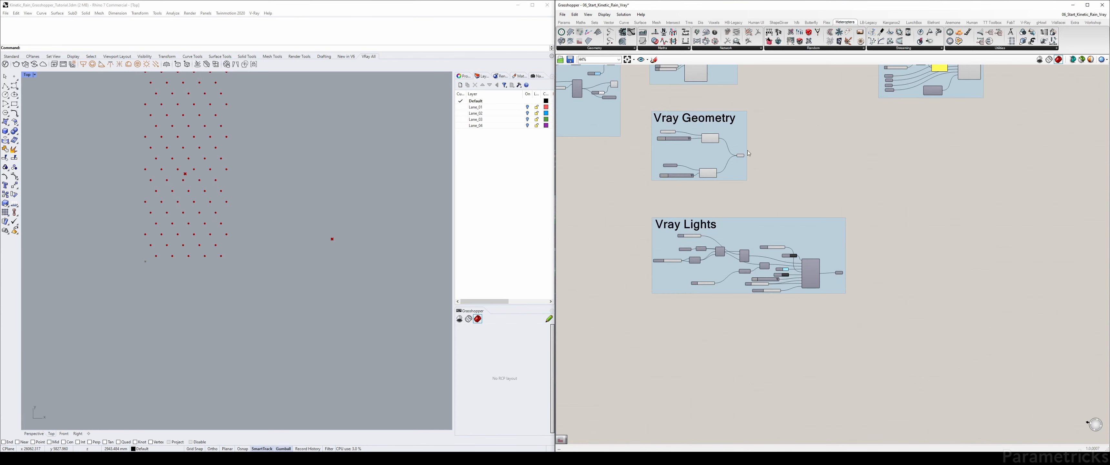
{"action": "scroll", "coordinate": [749, 153], "scroll_direction": "up", "scroll_amount": 4}
{"action": "left_click", "coordinate": [771, 207]}
{"action": "middle_click", "coordinate": [706, 105]}
{"action": "left_click", "coordinate": [835, 102]}
{"action": "right_click_drag", "start_coordinate": [835, 102], "coordinate": [845, 251]}
{"action": "scroll", "coordinate": [602, 218], "scroll_direction": "down", "scroll_amount": 1}
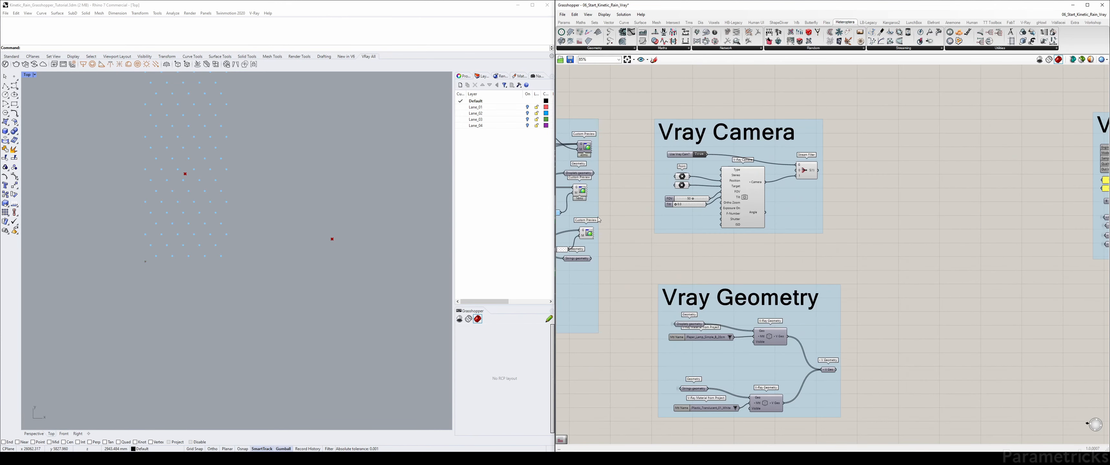
{"action": "right_click_drag", "start_coordinate": [599, 230], "coordinate": [685, 194]}
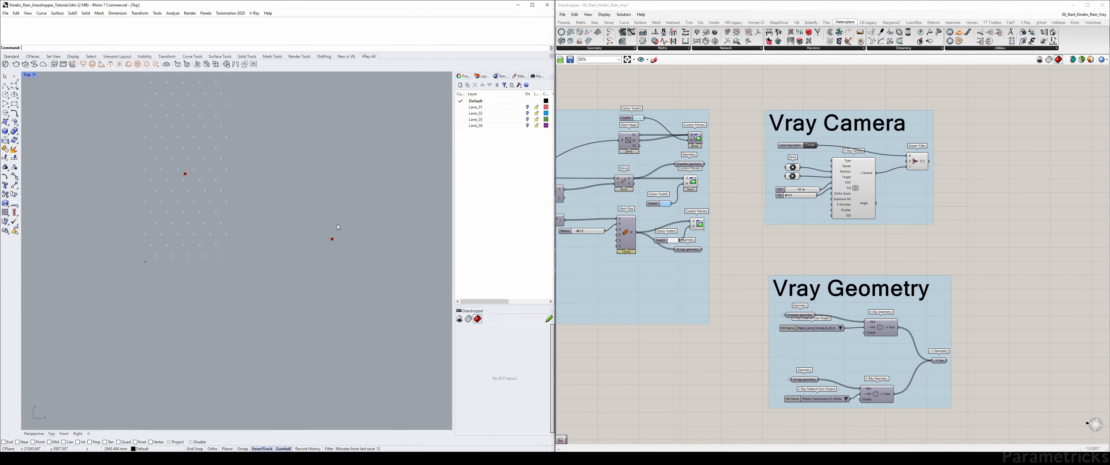
Turn off the preview of the Stream Filter fed by the V-Ray Timeline in the Animation Setup group
{"action": "scroll", "coordinate": [860, 317], "scroll_direction": "down", "scroll_amount": 4}
{"action": "right_click_drag", "start_coordinate": [860, 318], "coordinate": [784, 109]}
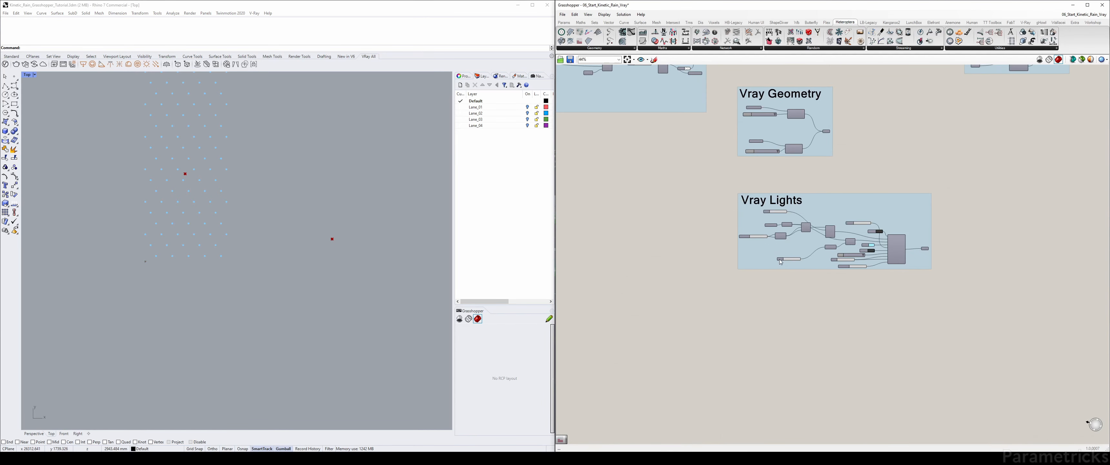
{"action": "scroll", "coordinate": [745, 225], "scroll_direction": "down", "scroll_amount": 4}
{"action": "right_click_drag", "start_coordinate": [732, 230], "coordinate": [879, 280]}
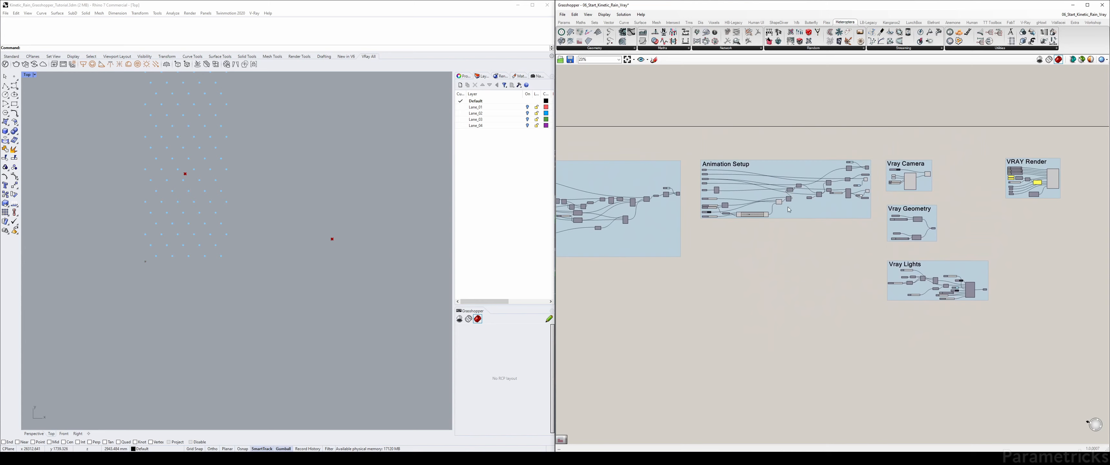
{"action": "scroll", "coordinate": [776, 198], "scroll_direction": "up", "scroll_amount": 5}
{"action": "left_click", "coordinate": [782, 201]}
{"action": "scroll", "coordinate": [782, 205], "scroll_direction": "up", "scroll_amount": 4}
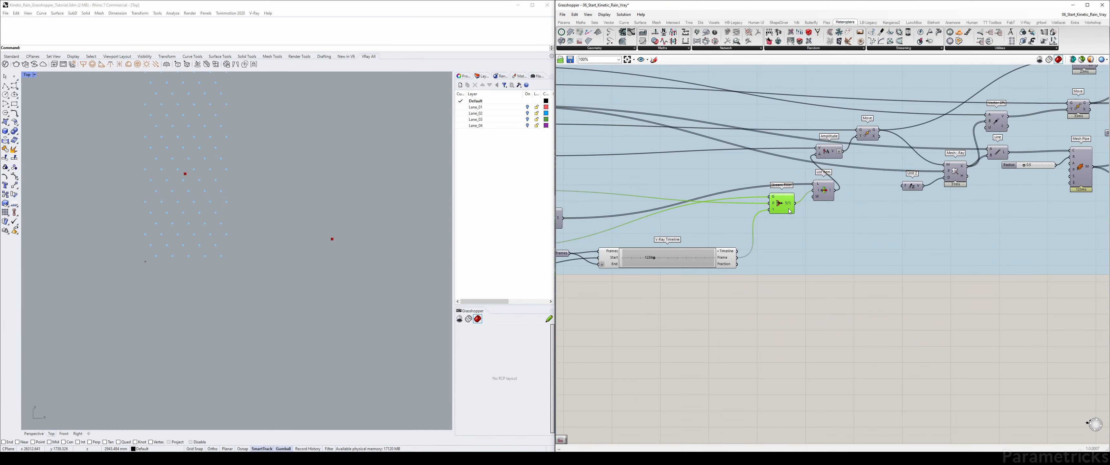
{"action": "middle_click", "coordinate": [782, 201]}
{"action": "scroll", "coordinate": [805, 183], "scroll_direction": "down", "scroll_amount": 3}
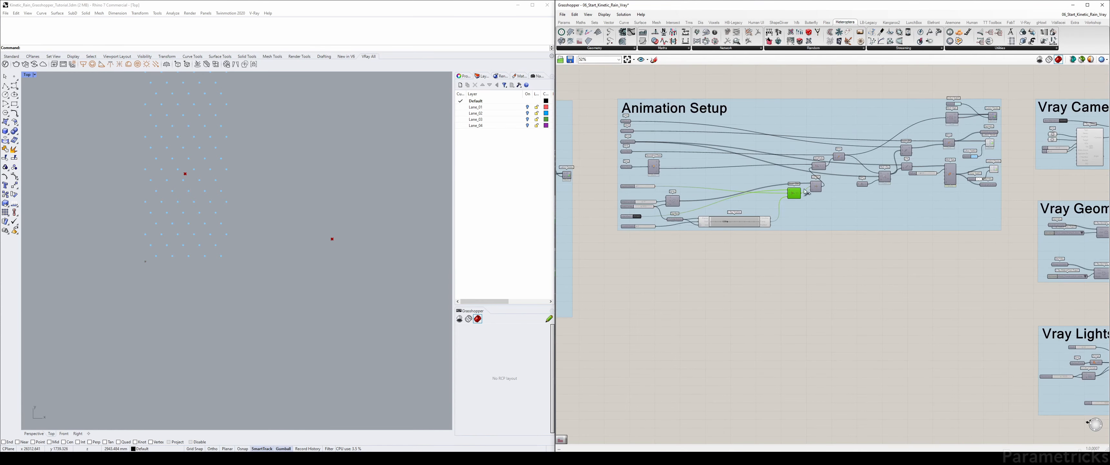
Move the whole Vray Camera group away from the Animation Setup group, toward the VRAY Render group
{"action": "right_click_drag", "start_coordinate": [1086, 125], "coordinate": [801, 119]}
{"action": "scroll", "coordinate": [800, 119], "scroll_direction": "up", "scroll_amount": 5}
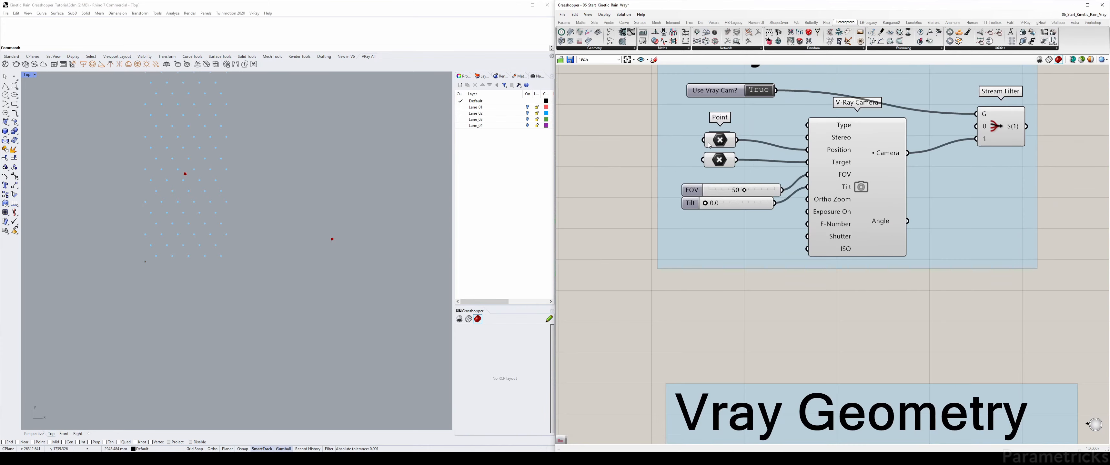
{"action": "left_click", "coordinate": [723, 160]}
{"action": "scroll", "coordinate": [723, 159], "scroll_direction": "down", "scroll_amount": 5}
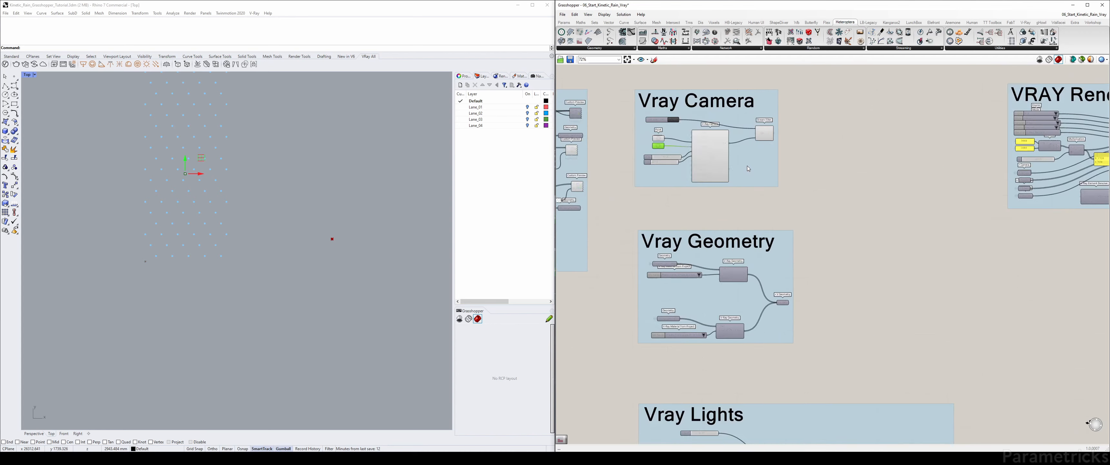
{"action": "scroll", "coordinate": [760, 159], "scroll_direction": "down", "scroll_amount": 1}
{"action": "scroll", "coordinate": [759, 160], "scroll_direction": "up", "scroll_amount": 2}
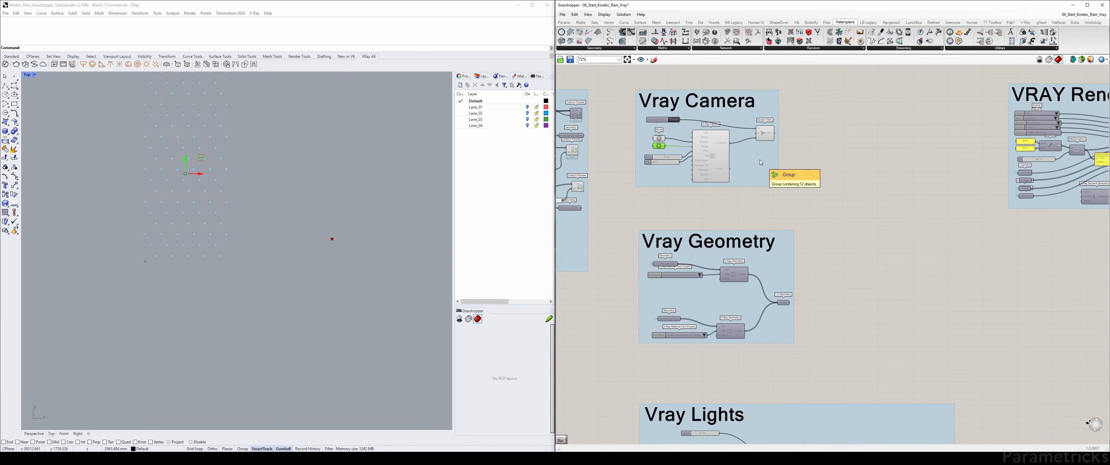
{"action": "left_click_drag", "start_coordinate": [756, 159], "coordinate": [914, 159]}
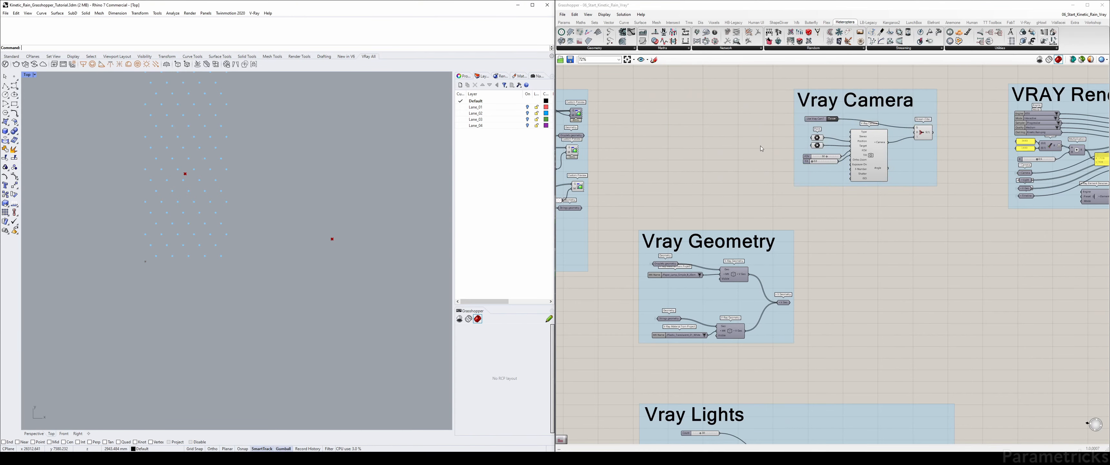
Copy the camera's two Point parameters out of the Vray Camera group and duplicate one to get three
{"action": "scroll", "coordinate": [733, 142], "scroll_direction": "up", "scroll_amount": 3}
{"action": "left_click", "coordinate": [836, 146]}
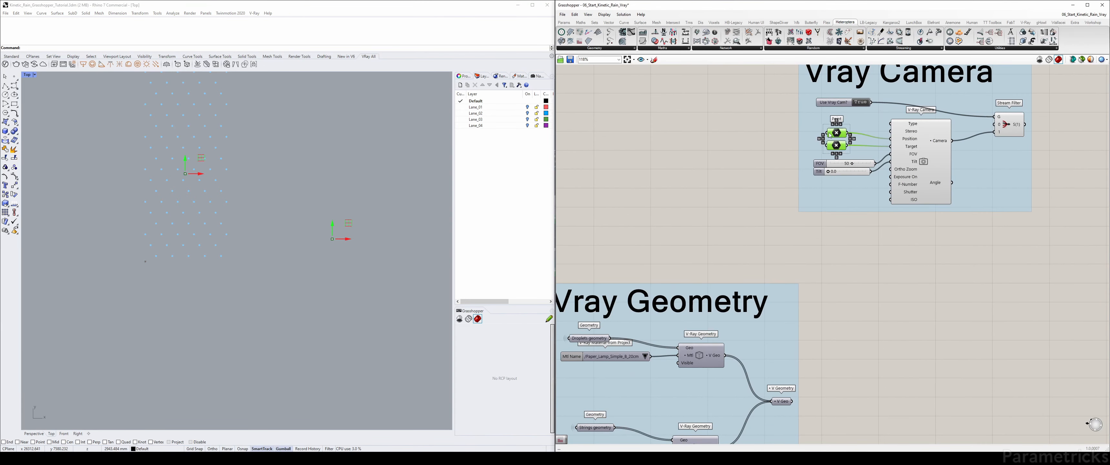
{"action": "left_click_drag", "start_coordinate": [828, 132], "coordinate": [599, 106], "text": "alt"}
{"action": "right_click_drag", "start_coordinate": [611, 124], "coordinate": [711, 134]}
{"action": "left_click", "coordinate": [710, 134]}
{"action": "left_click_drag", "start_coordinate": [688, 128], "coordinate": [685, 140], "text": "alt"}
{"action": "left_click", "coordinate": [698, 141]}
{"action": "left_click", "coordinate": [391, 173]}
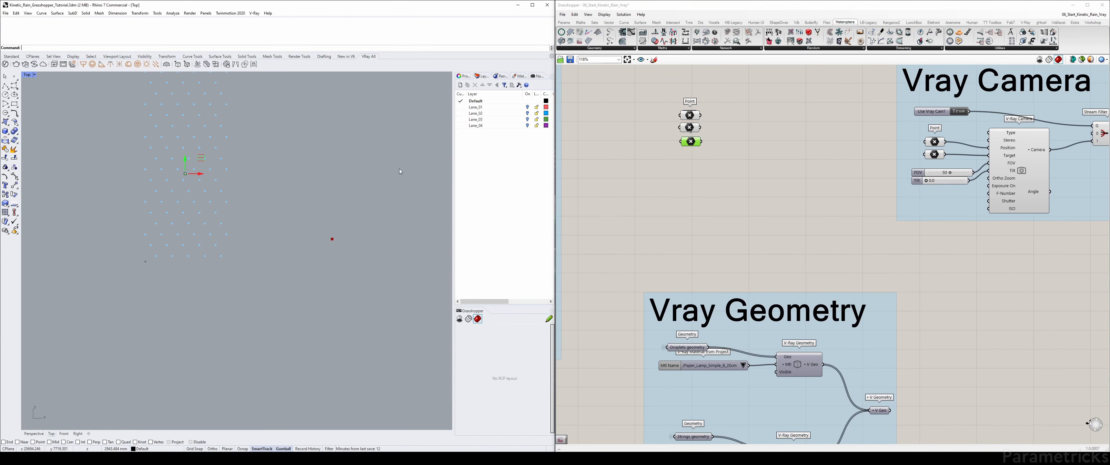
Align the three copied Point parameters in a column and shift them toward the Animation Setup group
{"action": "left_click", "coordinate": [690, 148]}
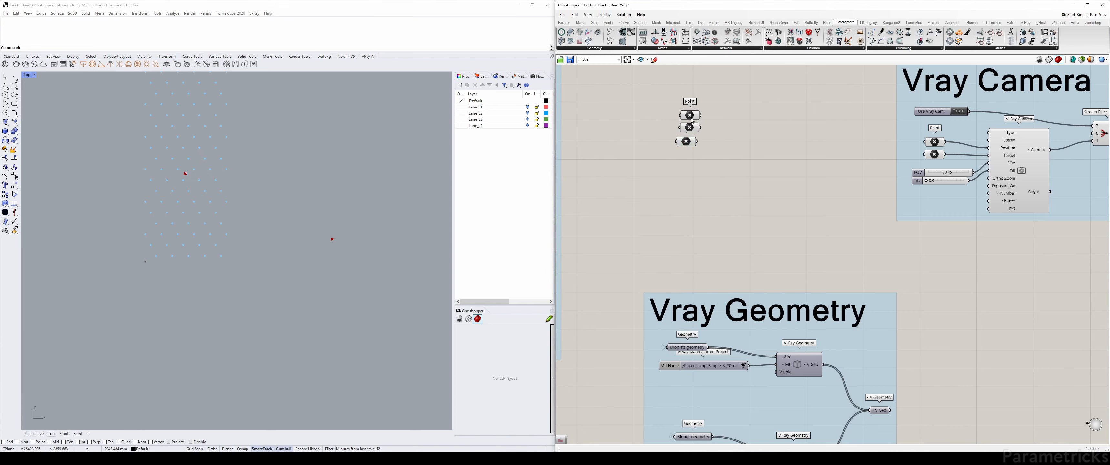
{"action": "left_click_drag", "start_coordinate": [667, 155], "coordinate": [619, 115]}
{"action": "left_click", "coordinate": [684, 106]}
{"action": "left_click", "coordinate": [654, 115]}
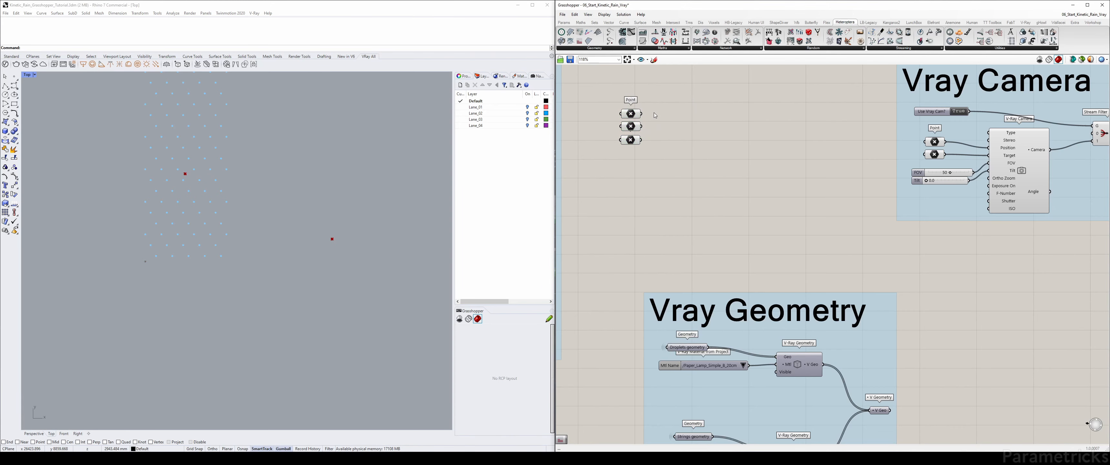
Spread the three copied points in an arc around the point grid in the Top viewport: below it, lower right and upper right
{"action": "left_click", "coordinate": [631, 115]}
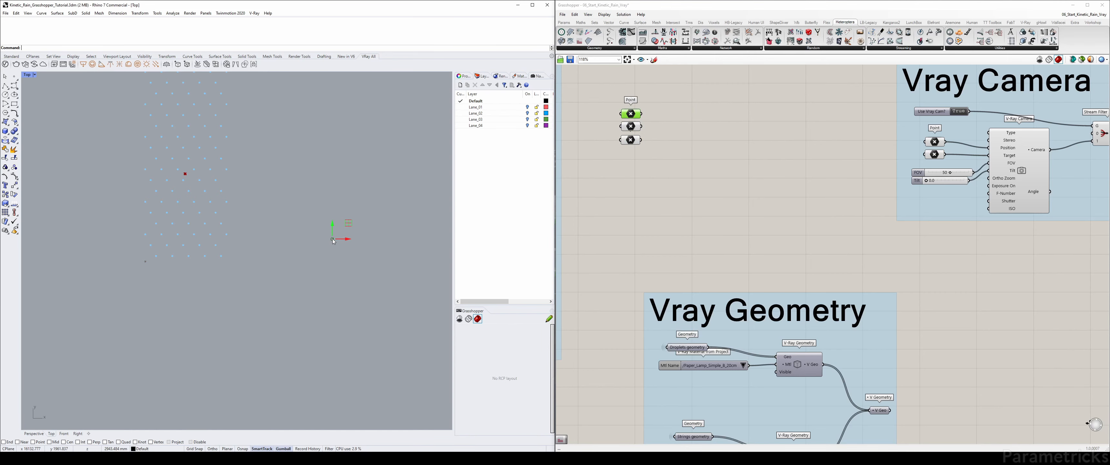
{"action": "left_click_drag", "start_coordinate": [332, 240], "coordinate": [200, 327]}
{"action": "left_click", "coordinate": [632, 126]}
{"action": "left_click_drag", "start_coordinate": [188, 176], "coordinate": [319, 249]}
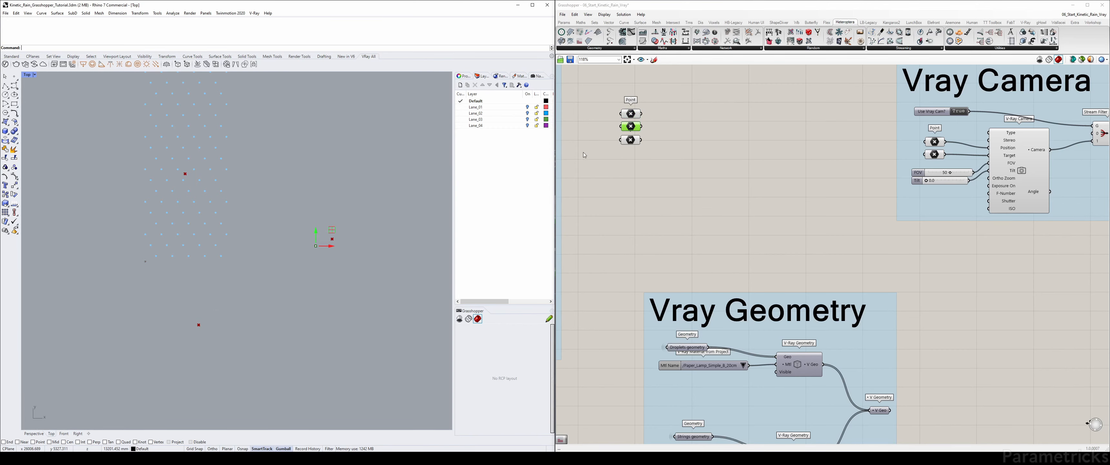
{"action": "left_click", "coordinate": [632, 140]}
{"action": "left_click_drag", "start_coordinate": [189, 176], "coordinate": [348, 143]}
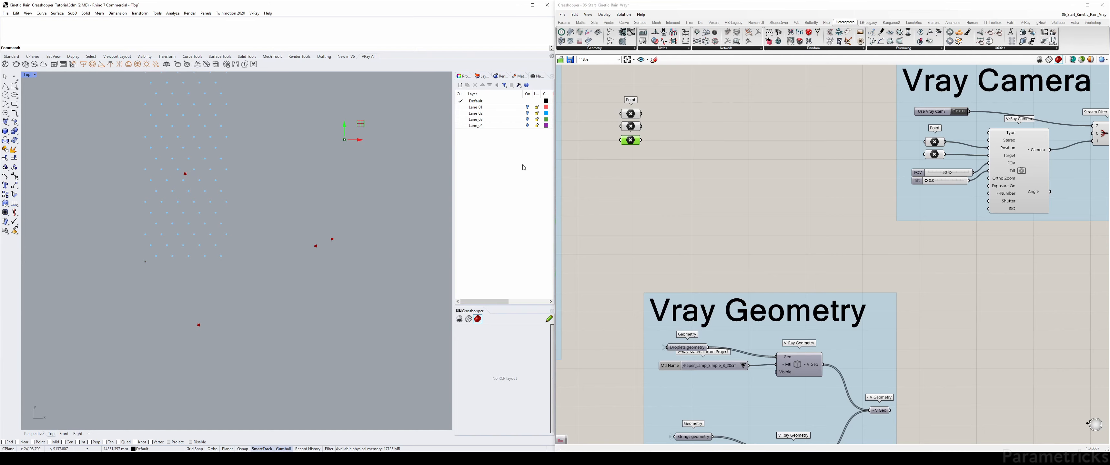
Turn off the preview of the Point parameters in the Vray Camera group
{"action": "right_click_drag", "start_coordinate": [894, 181], "coordinate": [780, 186]}
{"action": "scroll", "coordinate": [829, 212], "scroll_direction": "down", "scroll_amount": 5}
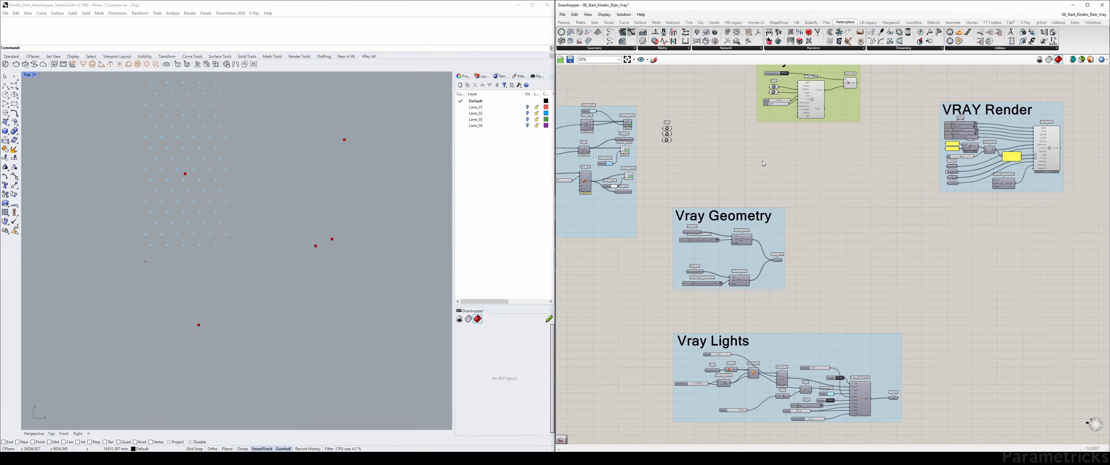
{"action": "left_click_drag", "start_coordinate": [783, 105], "coordinate": [810, 160]}
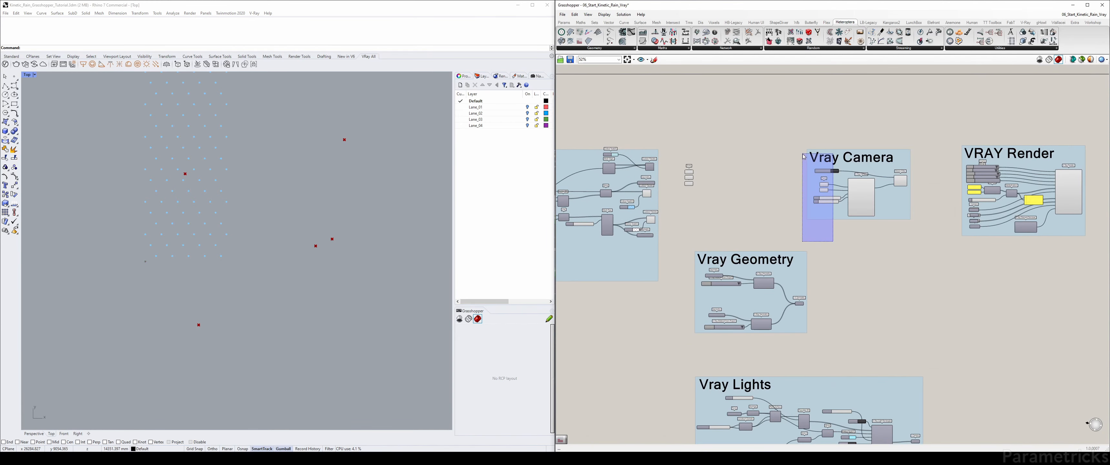
{"action": "middle_click", "coordinate": [803, 154]}
{"action": "left_click", "coordinate": [823, 134]}
Add an Interpolate curve component to the right of the three copied Point parameters
{"action": "double_click", "coordinate": [702, 172]}
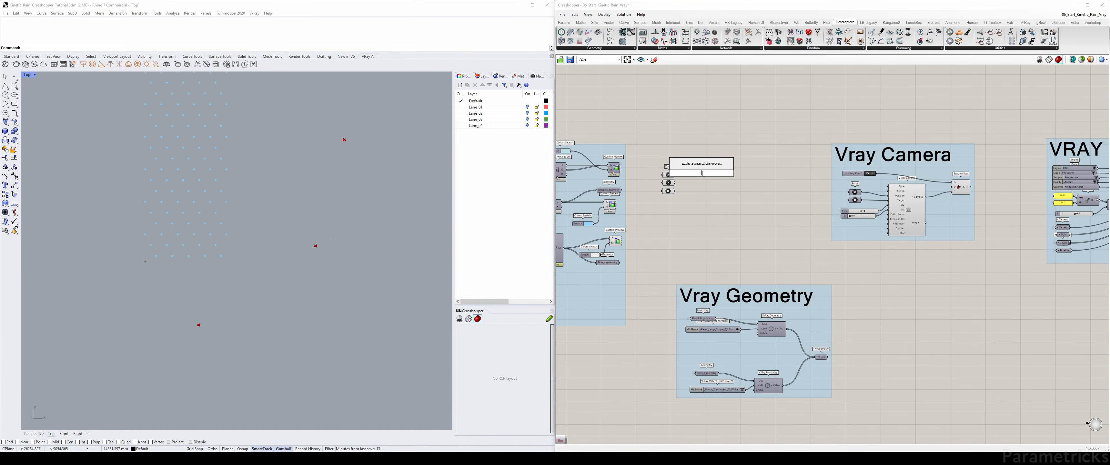
{"action": "type", "text": "in"}
{"action": "key", "text": "Up"}
{"action": "key", "text": "Up"}
{"action": "key", "text": "Up"}
{"action": "key", "text": "Up"}
{"action": "key", "text": "Up"}
{"action": "key", "text": "Up"}
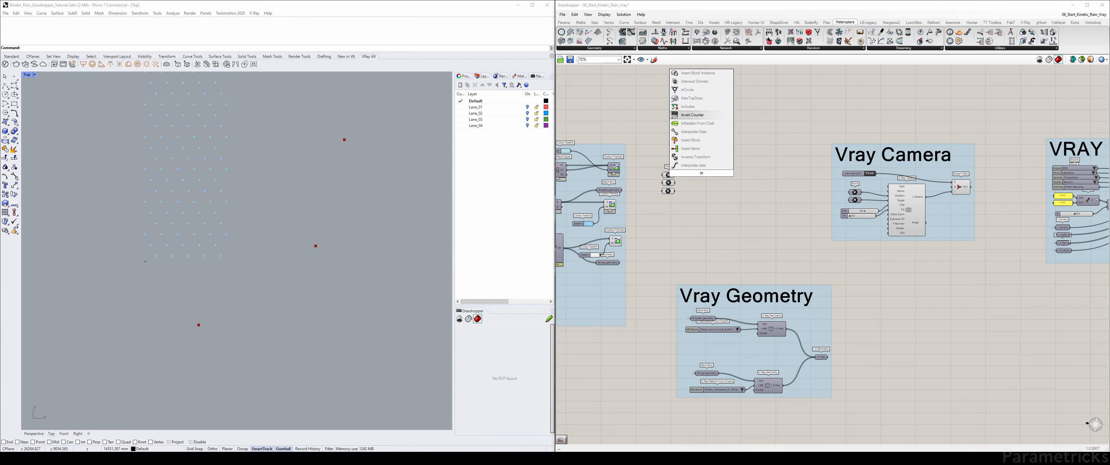
{"action": "type", "text": "ter"}
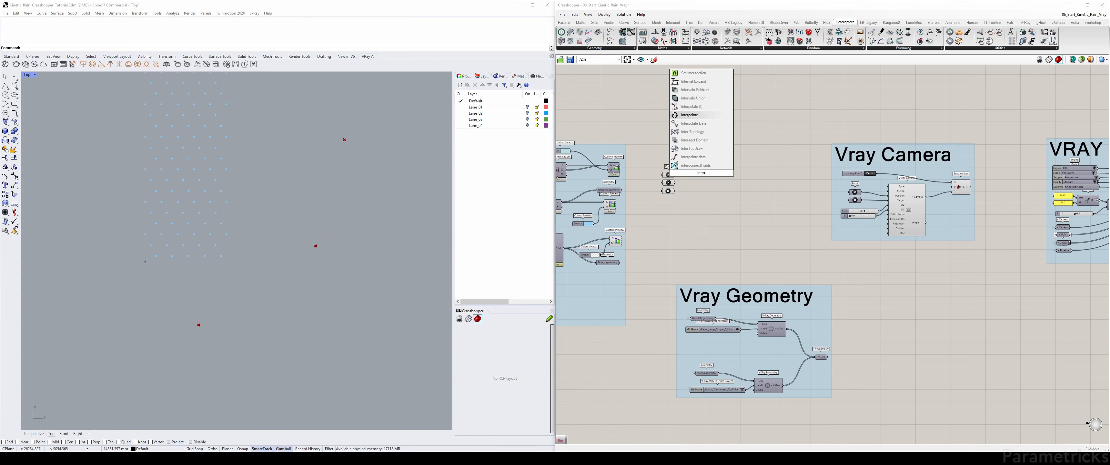
{"action": "key", "text": "Return"}
{"action": "scroll", "coordinate": [701, 173], "scroll_direction": "up", "scroll_amount": 5}
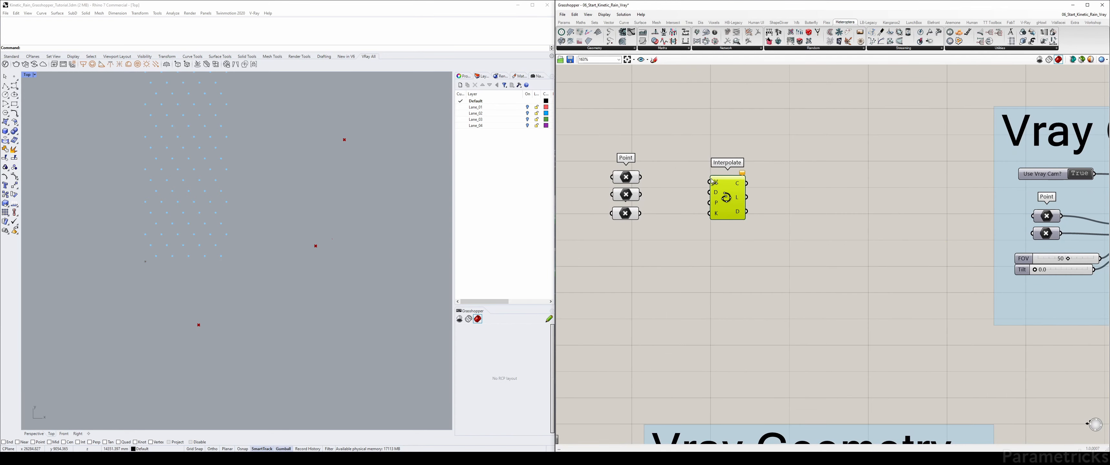
{"action": "left_click_drag", "start_coordinate": [712, 178], "coordinate": [689, 161]}
{"action": "left_click", "coordinate": [692, 162]}
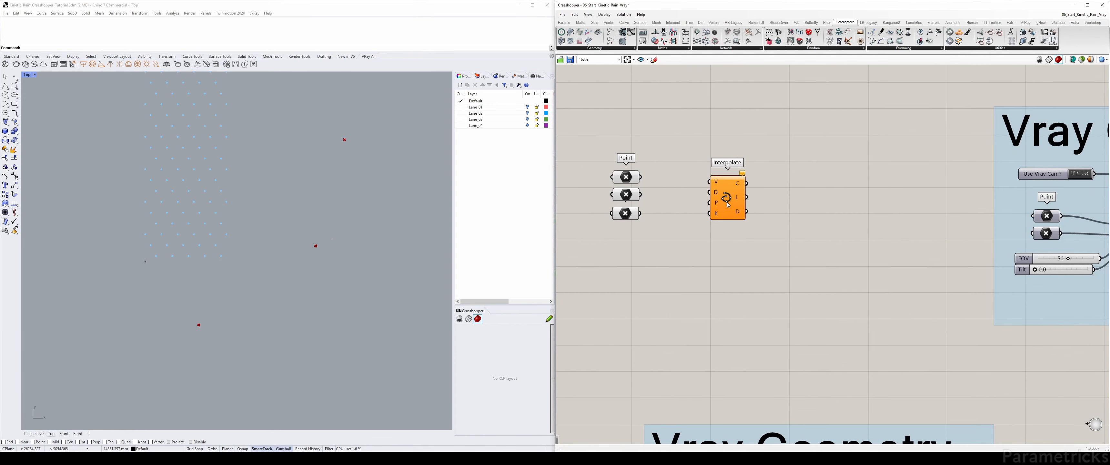
{"action": "left_click_drag", "start_coordinate": [727, 204], "coordinate": [744, 204]}
Add an Entwine component between the points and Interpolate, and connect the three Point parameters to its inputs in order
{"action": "left_click_drag", "start_coordinate": [657, 158], "coordinate": [600, 244]}
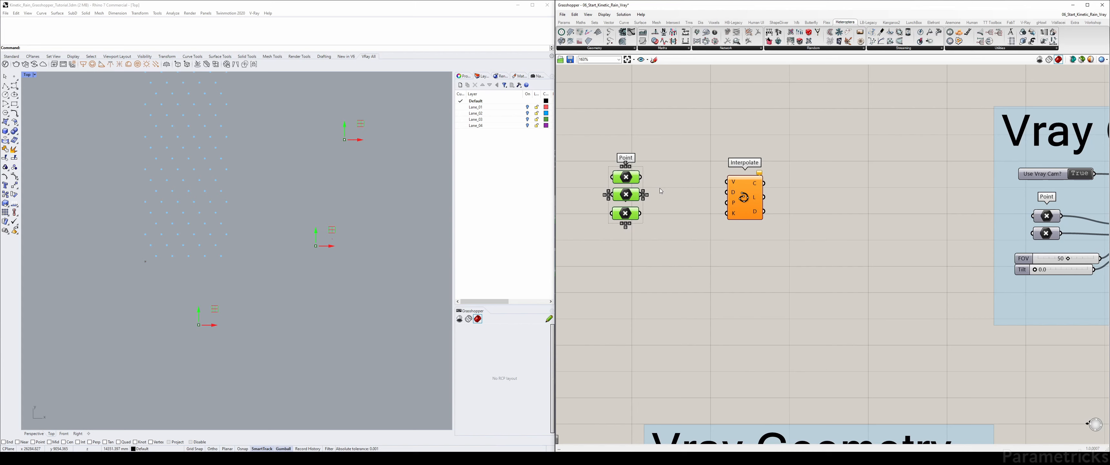
{"action": "left_click", "coordinate": [667, 196]}
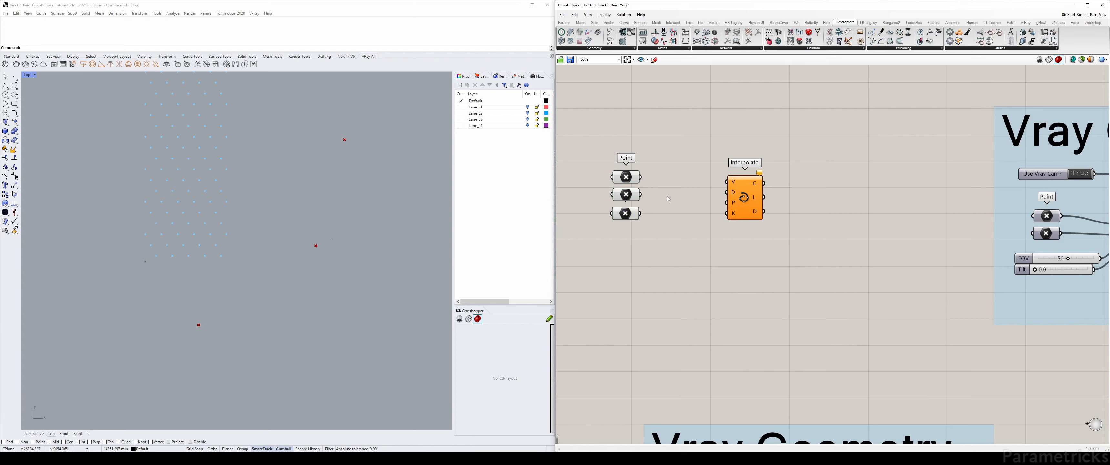
{"action": "double_click", "coordinate": [666, 198]}
{"action": "type", "text": "entwine"}
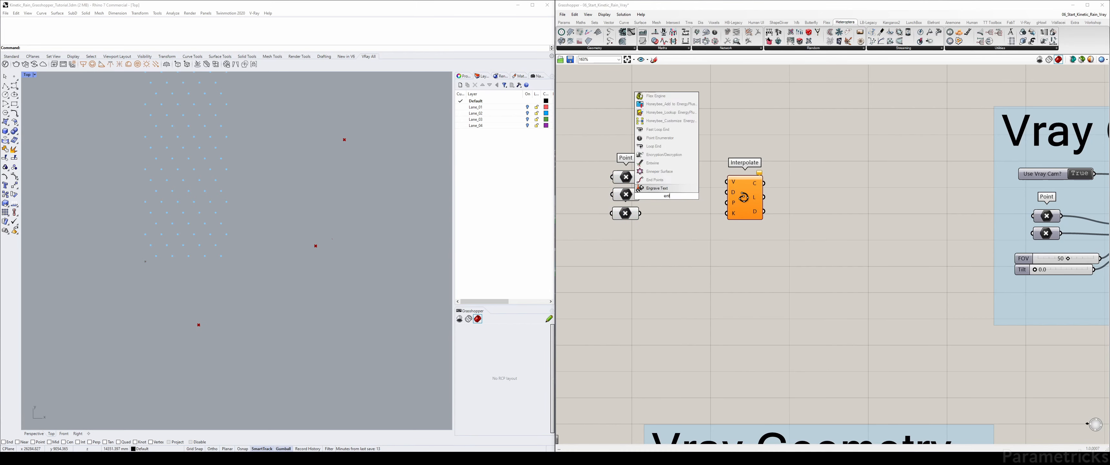
{"action": "key", "text": "Return"}
{"action": "scroll", "coordinate": [667, 199], "scroll_direction": "up", "scroll_amount": 3}
{"action": "left_click", "coordinate": [667, 199]}
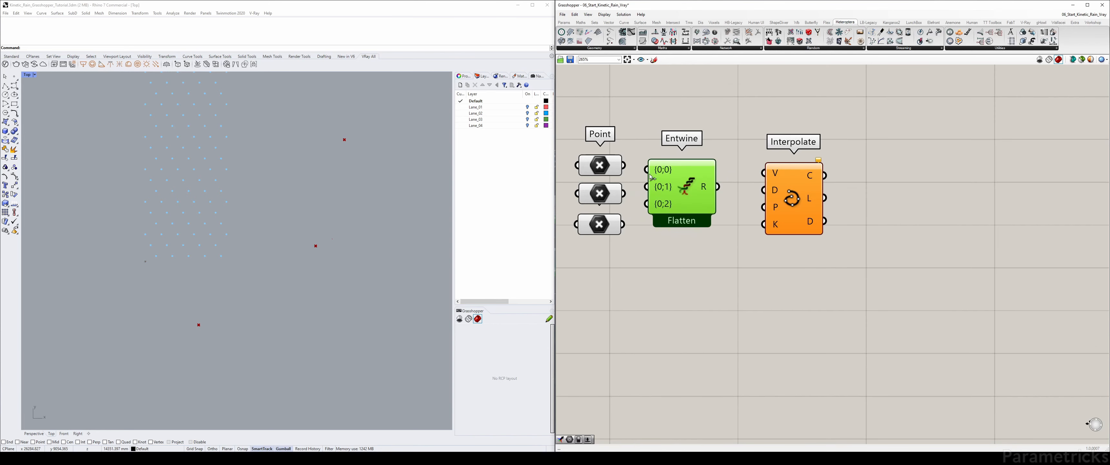
{"action": "left_click_drag", "start_coordinate": [623, 165], "coordinate": [646, 186]}
{"action": "left_click_drag", "start_coordinate": [624, 224], "coordinate": [681, 201]}
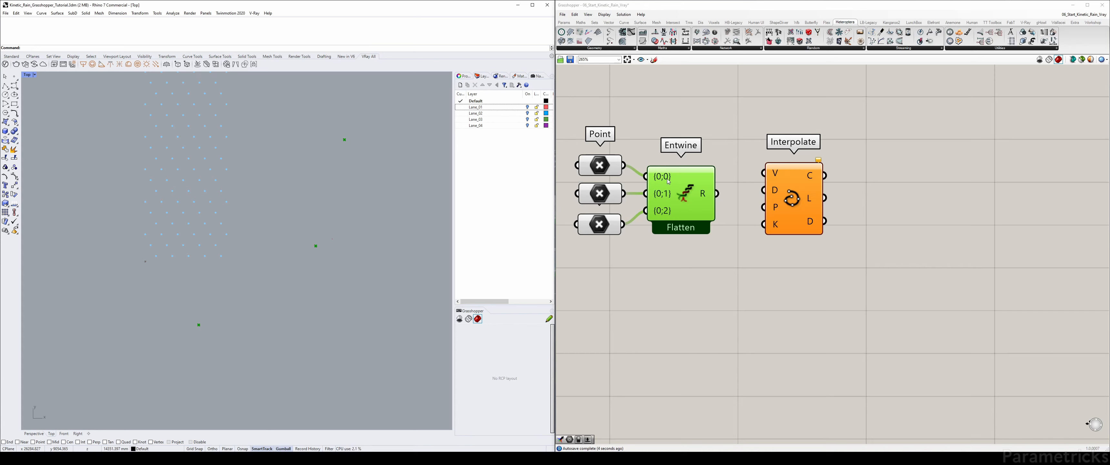
Flatten the Entwine result output and connect it to the V input of the Interpolate component
{"action": "right_click", "coordinate": [704, 197]}
{"action": "left_click", "coordinate": [728, 219]}
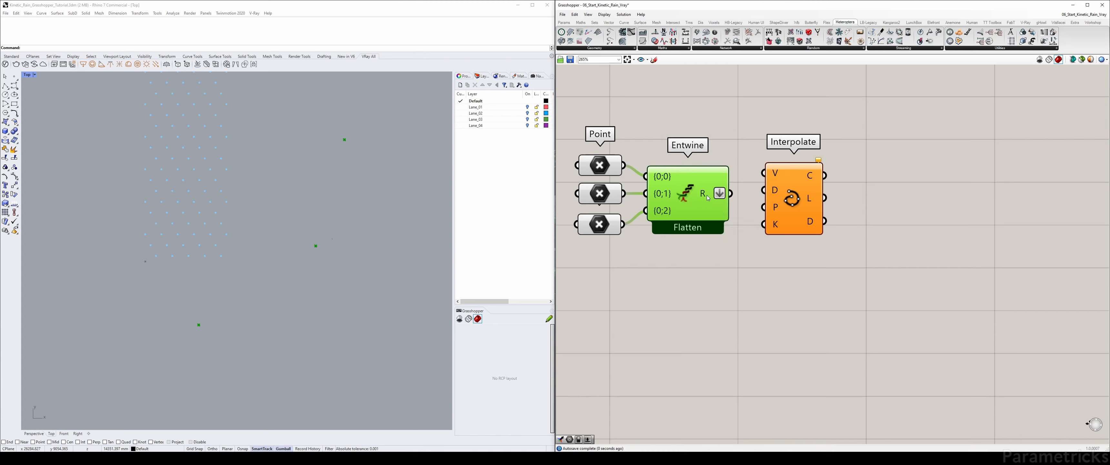
{"action": "left_click_drag", "start_coordinate": [785, 198], "coordinate": [809, 206]}
{"action": "mouse_move", "coordinate": [703, 197]}
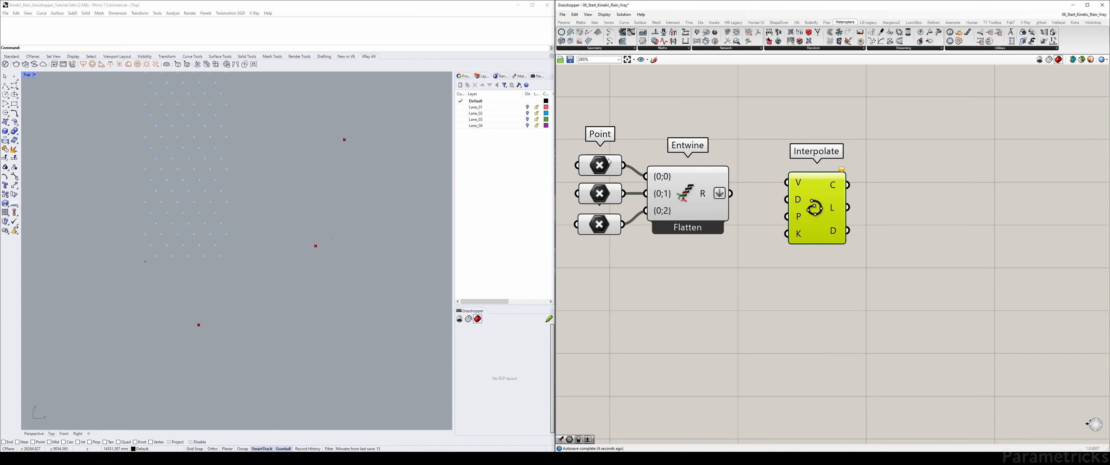
{"action": "left_click_drag", "start_coordinate": [731, 194], "coordinate": [823, 202]}
{"action": "left_click", "coordinate": [794, 115]}
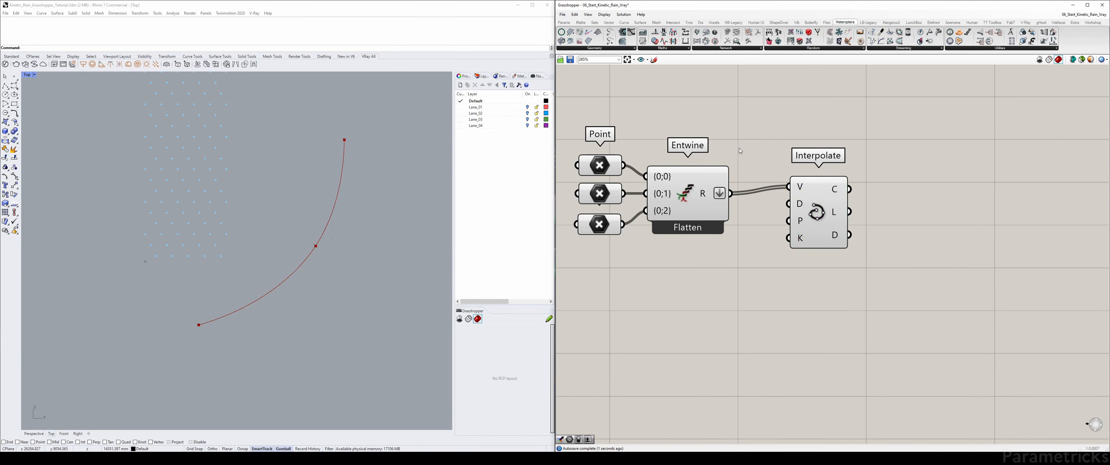
Examine the interpolated curve, the Point feeding the camera's position and the Fraction output of the V-Ray Timeline
{"action": "right_click_drag", "start_coordinate": [849, 224], "coordinate": [779, 160]}
{"action": "scroll", "coordinate": [797, 165], "scroll_direction": "down", "scroll_amount": 2}
{"action": "left_click", "coordinate": [775, 162]}
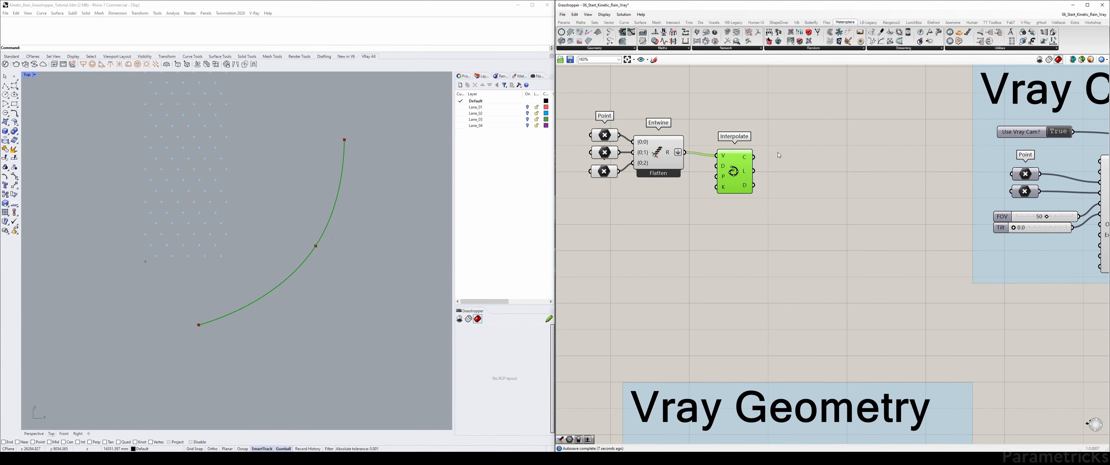
{"action": "left_click", "coordinate": [791, 157]}
{"action": "right_click_drag", "start_coordinate": [818, 169], "coordinate": [777, 181]}
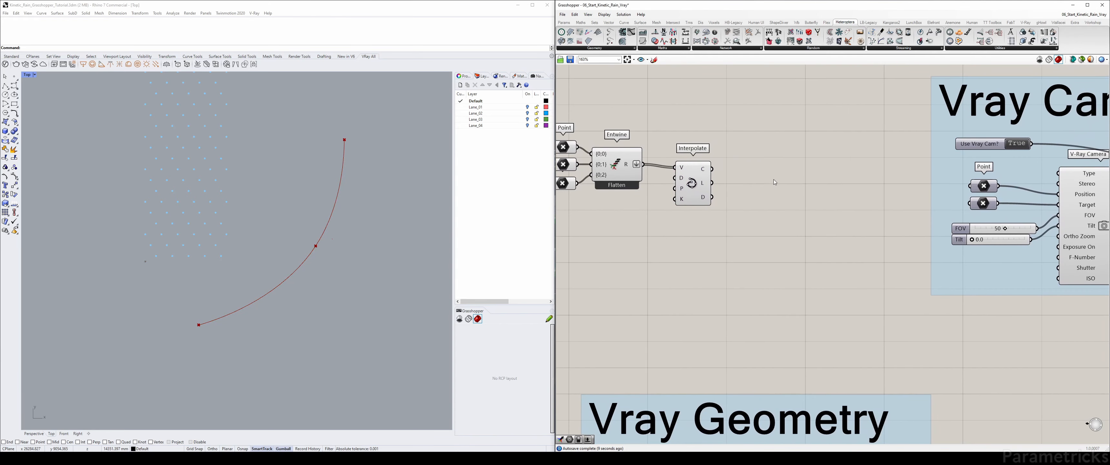
{"action": "left_click", "coordinate": [983, 186]}
{"action": "right_click_drag", "start_coordinate": [686, 195], "coordinate": [872, 131]}
{"action": "scroll", "coordinate": [740, 185], "scroll_direction": "down", "scroll_amount": 3}
{"action": "scroll", "coordinate": [768, 190], "scroll_direction": "down", "scroll_amount": 2}
{"action": "scroll", "coordinate": [717, 190], "scroll_direction": "up", "scroll_amount": 3}
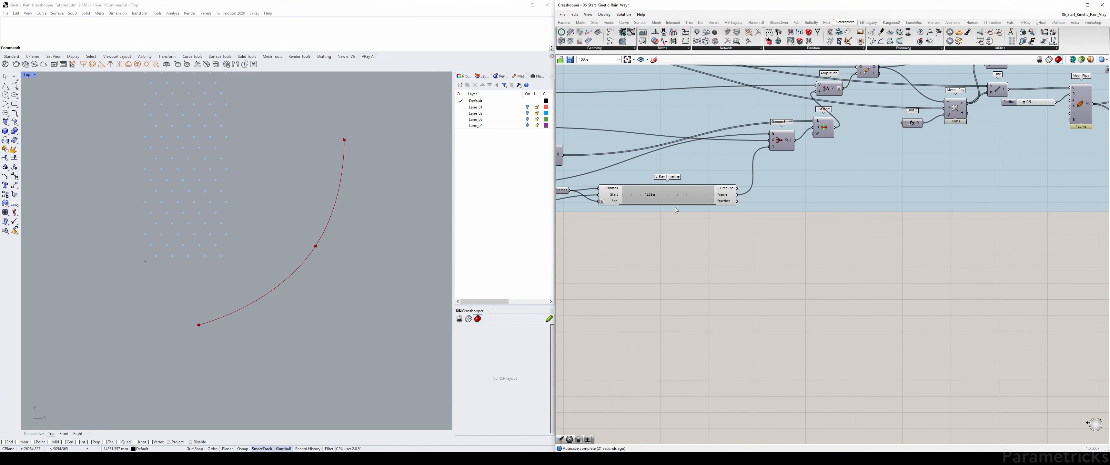
{"action": "scroll", "coordinate": [668, 208], "scroll_direction": "up", "scroll_amount": 3}
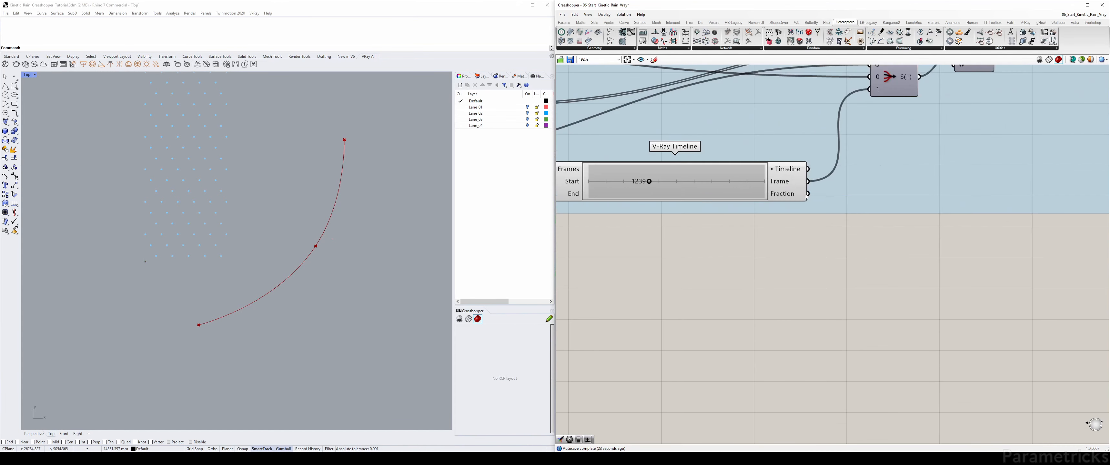
{"action": "scroll", "coordinate": [806, 195], "scroll_direction": "up", "scroll_amount": 2}
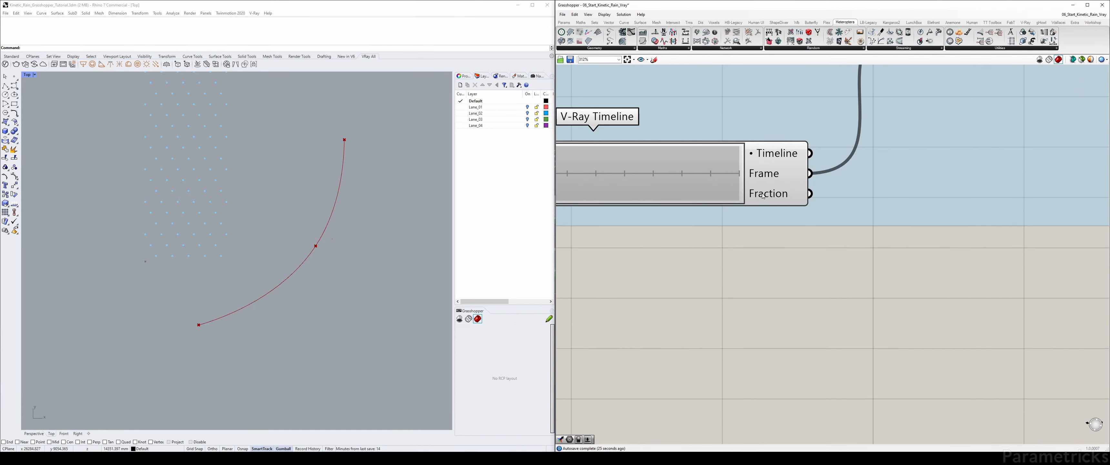
{"action": "mouse_move", "coordinate": [763, 197]}
Add a Number parameter just below the outputs of the V-Ray Timeline
{"action": "scroll", "coordinate": [741, 199], "scroll_direction": "down", "scroll_amount": 2}
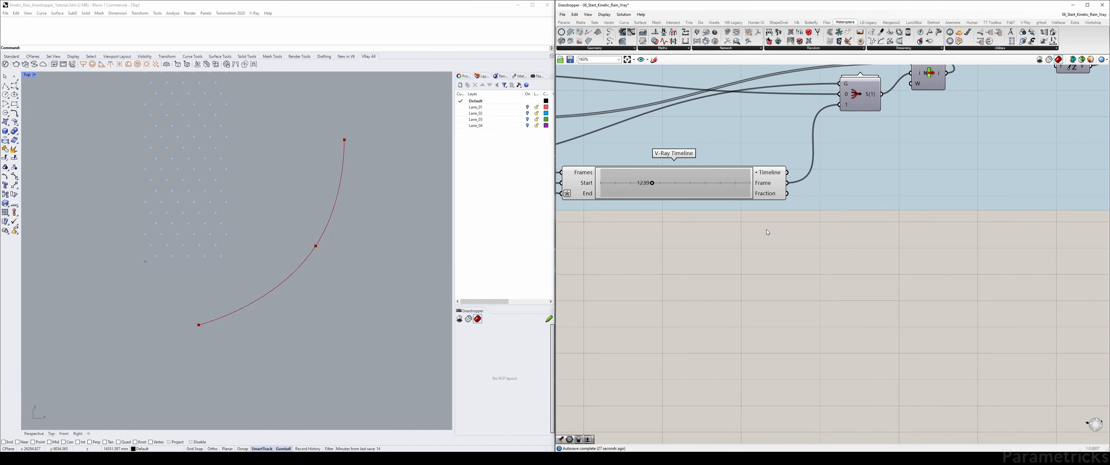
{"action": "scroll", "coordinate": [769, 230], "scroll_direction": "down", "scroll_amount": 1}
{"action": "scroll", "coordinate": [766, 216], "scroll_direction": "up", "scroll_amount": 1}
{"action": "scroll", "coordinate": [765, 216], "scroll_direction": "up", "scroll_amount": 1}
{"action": "scroll", "coordinate": [761, 223], "scroll_direction": "down", "scroll_amount": 2}
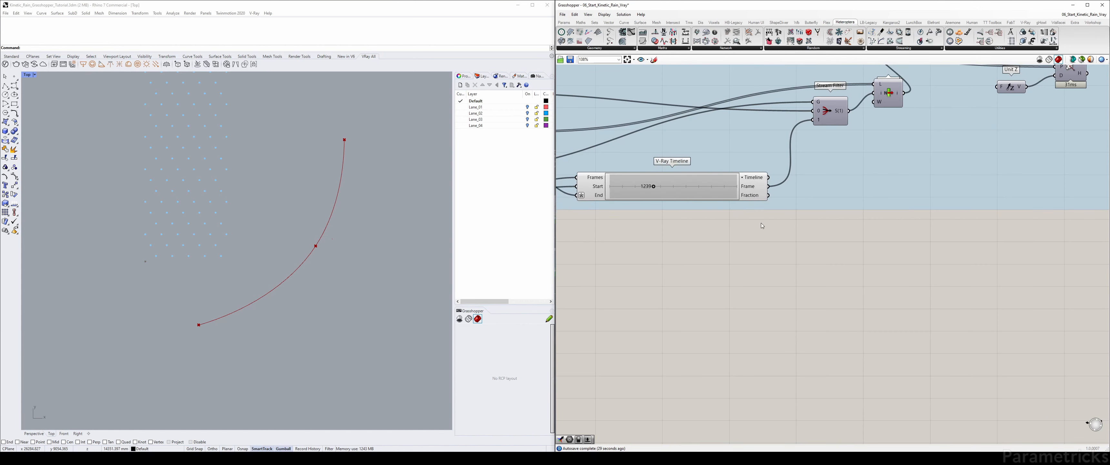
{"action": "double_click", "coordinate": [761, 223]}
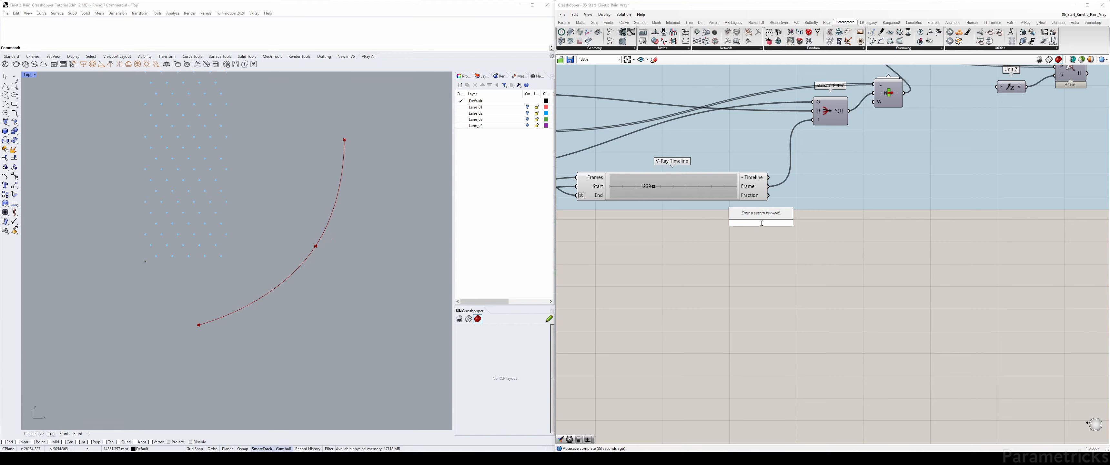
{"action": "type", "text": "number"}
{"action": "key", "text": "Return"}
{"action": "scroll", "coordinate": [757, 222], "scroll_direction": "up", "scroll_amount": 3}
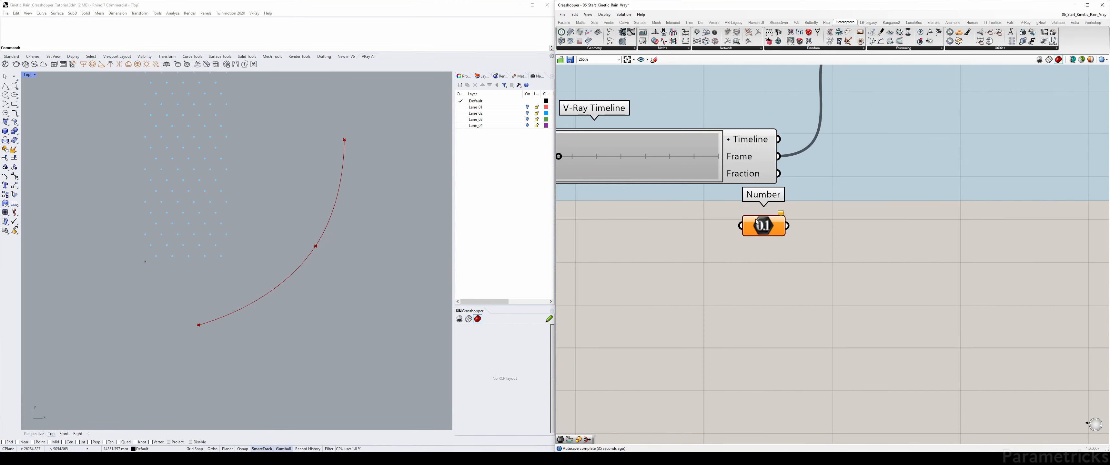
Connect the V-Ray Timeline's Fraction output to the Number parameter, move it inside the group, and rename it Fraction
{"action": "left_click_drag", "start_coordinate": [779, 173], "coordinate": [906, 185]}
{"action": "scroll", "coordinate": [789, 216], "scroll_direction": "down", "scroll_amount": 3}
{"action": "left_click", "coordinate": [782, 220]}
{"action": "scroll", "coordinate": [912, 186], "scroll_direction": "down", "scroll_amount": 4}
{"action": "right_click_drag", "start_coordinate": [913, 186], "coordinate": [789, 180]}
{"action": "scroll", "coordinate": [789, 180], "scroll_direction": "up", "scroll_amount": 3}
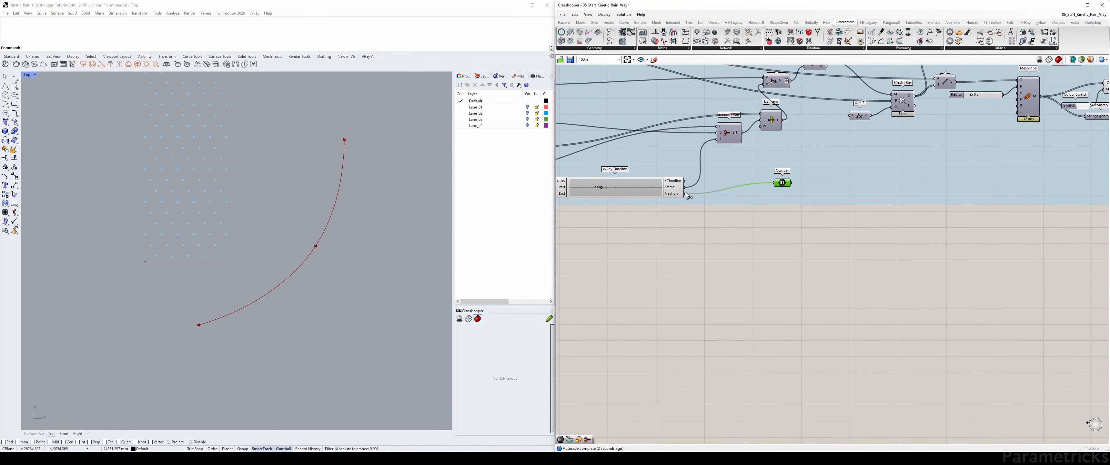
{"action": "scroll", "coordinate": [689, 196], "scroll_direction": "up", "scroll_amount": 2}
{"action": "right_click", "coordinate": [841, 177]}
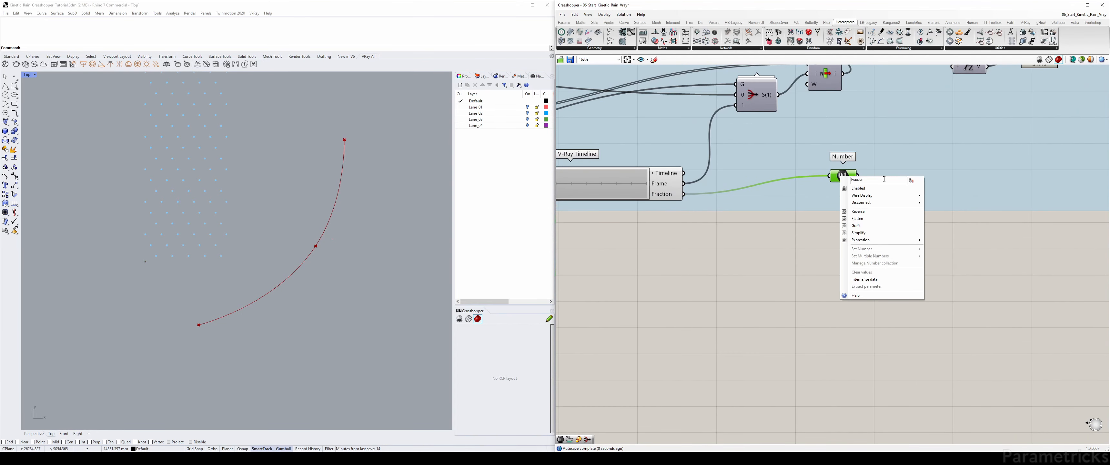
{"action": "type", "text": "Fraction"}
{"action": "key", "text": "Return"}
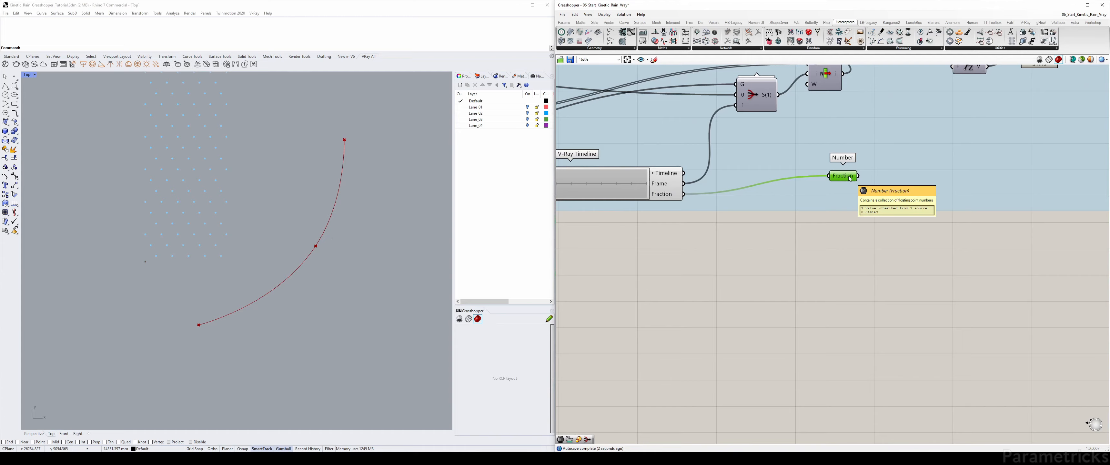
Move the Fraction parameter below the Strings geometry parameter and add it to the surrounding group
{"action": "scroll", "coordinate": [849, 178], "scroll_direction": "down", "scroll_amount": 5}
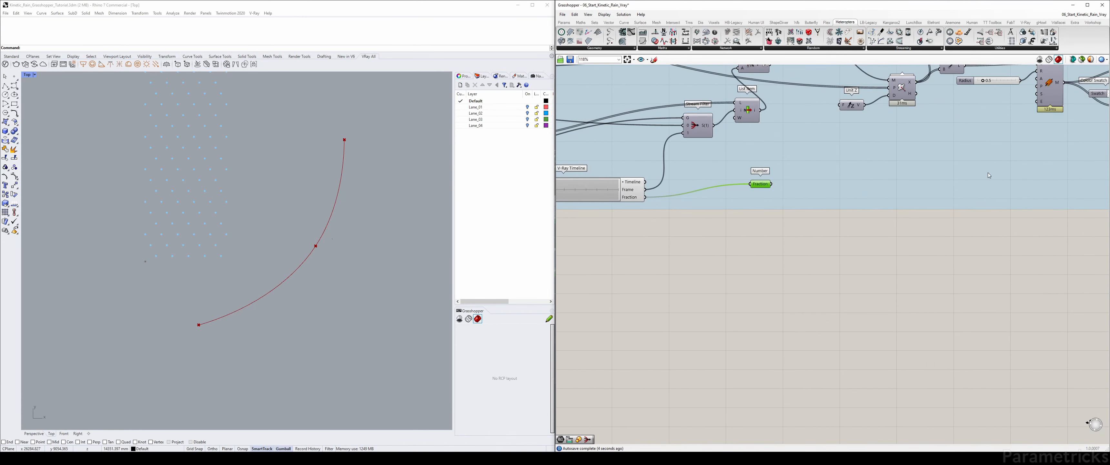
{"action": "right_click_drag", "start_coordinate": [644, 178], "coordinate": [558, 178]}
{"action": "left_click_drag", "start_coordinate": [681, 175], "coordinate": [871, 158]}
{"action": "scroll", "coordinate": [870, 157], "scroll_direction": "up", "scroll_amount": 3}
{"action": "right_click", "coordinate": [874, 163]}
{"action": "left_click", "coordinate": [910, 207]}
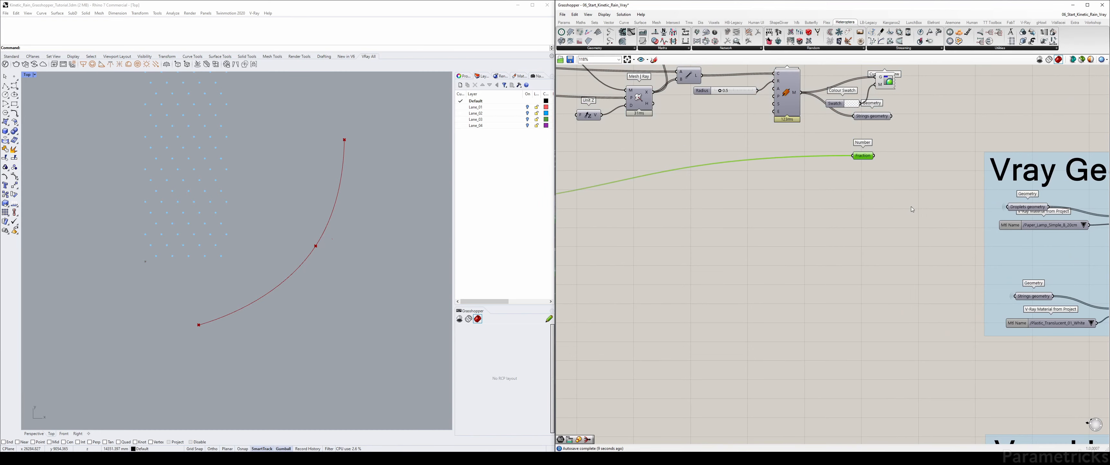
{"action": "right_click", "coordinate": [867, 169]}
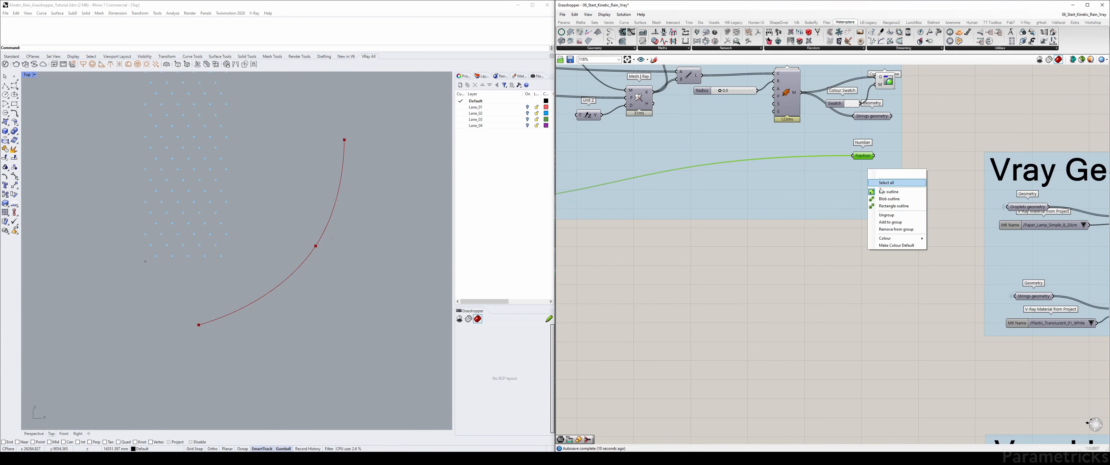
{"action": "left_click", "coordinate": [892, 224]}
Place a copy of Fraction, fed by the grouped one, beneath the three camera path Point parameters and hide its wire
{"action": "right_click_drag", "start_coordinate": [950, 146], "coordinate": [843, 170]}
{"action": "scroll", "coordinate": [844, 170], "scroll_direction": "up", "scroll_amount": 2}
{"action": "left_click_drag", "start_coordinate": [732, 183], "coordinate": [812, 176], "text": "alt"}
{"action": "scroll", "coordinate": [814, 178], "scroll_direction": "down", "scroll_amount": 4}
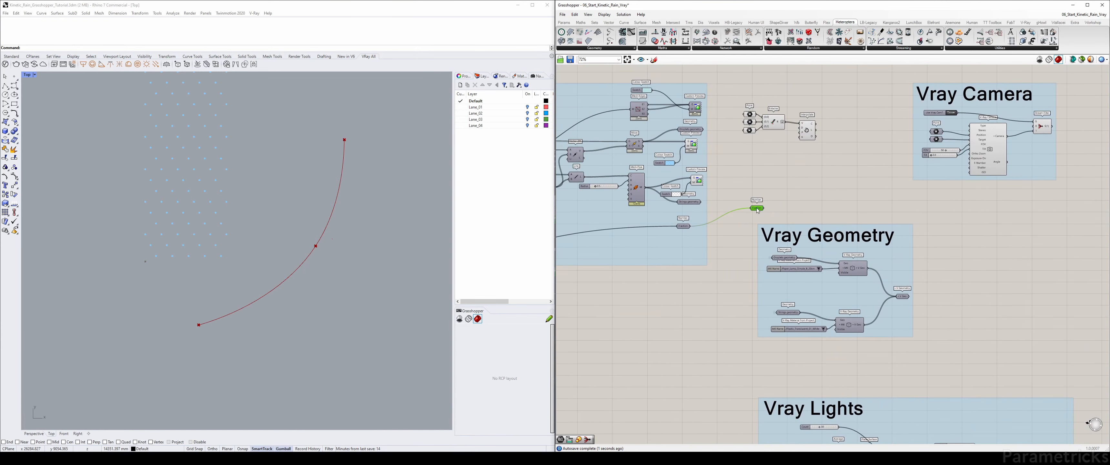
{"action": "left_click_drag", "start_coordinate": [758, 155], "coordinate": [750, 146]}
{"action": "right_click", "coordinate": [753, 146]}
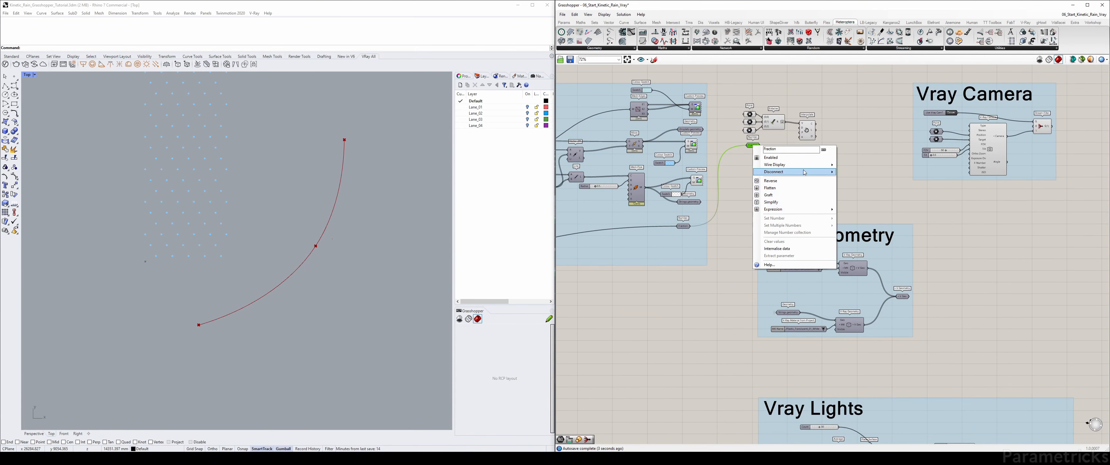
{"action": "mouse_move", "coordinate": [805, 169]}
{"action": "left_click", "coordinate": [855, 179]}
{"action": "scroll", "coordinate": [832, 168], "scroll_direction": "up", "scroll_amount": 4}
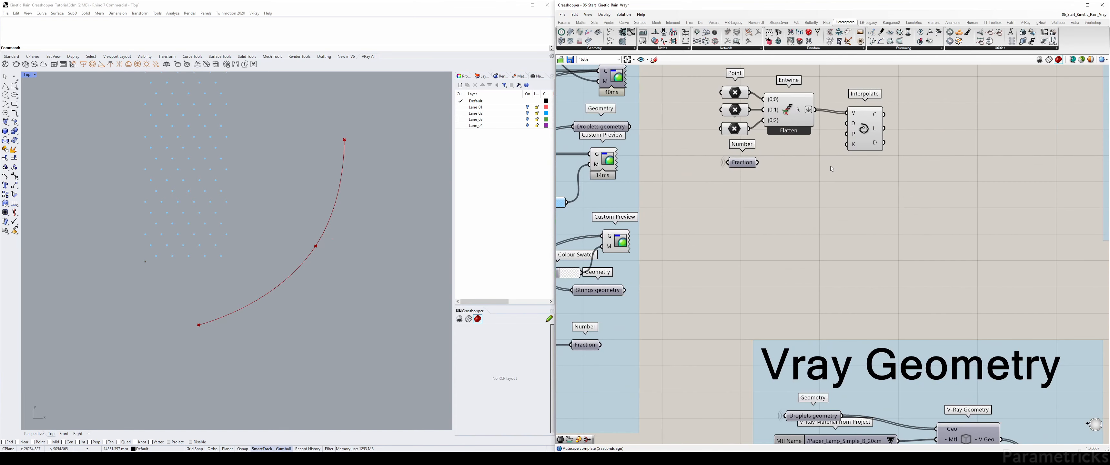
{"action": "left_click", "coordinate": [748, 164]}
{"action": "right_click_drag", "start_coordinate": [748, 164], "coordinate": [686, 184]}
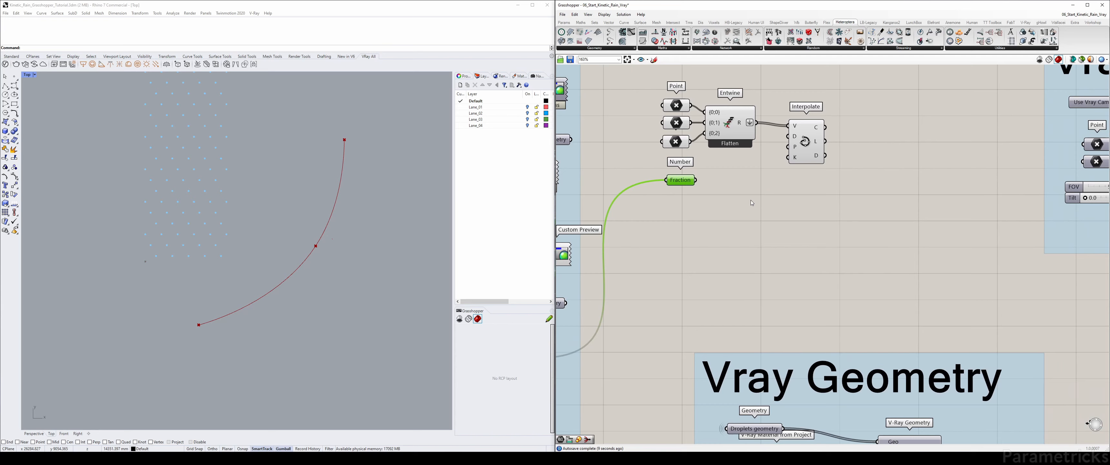
{"action": "left_click", "coordinate": [767, 204]}
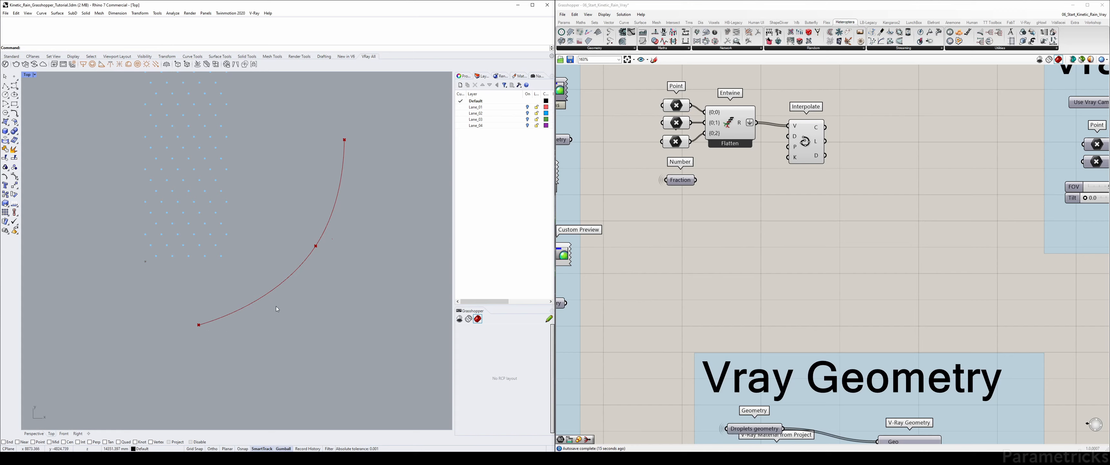
Add an Evaluate Curve component beside Interpolate and connect the interpolated curve output to its C input
{"action": "left_click", "coordinate": [802, 142]}
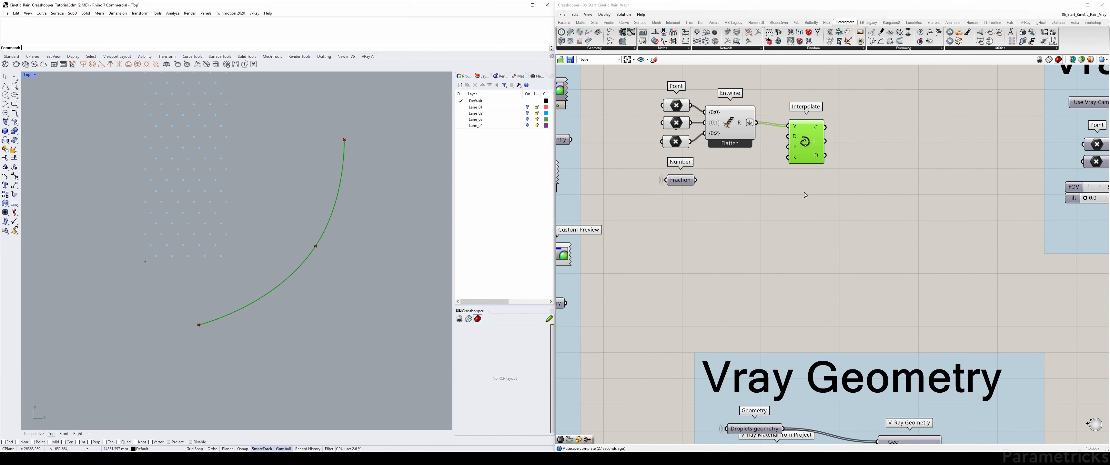
{"action": "left_click", "coordinate": [667, 186]}
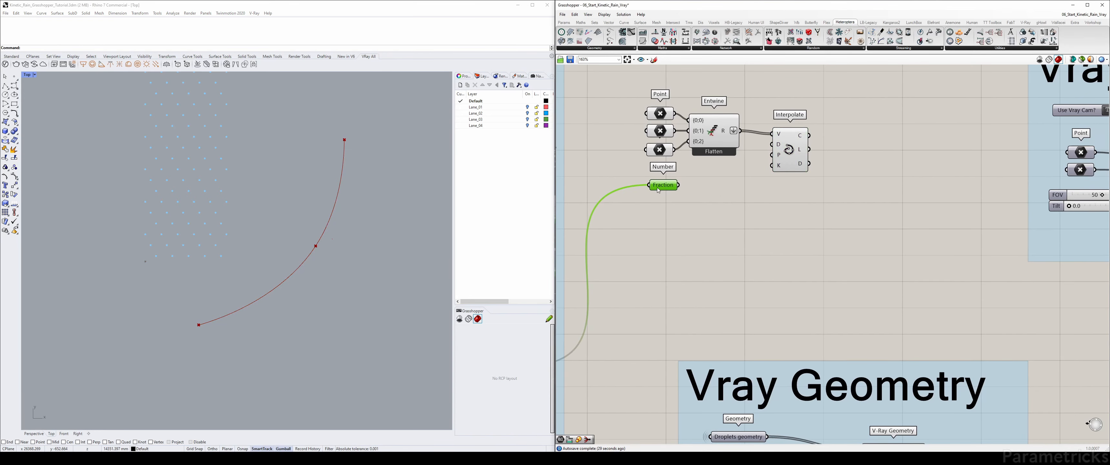
{"action": "double_click", "coordinate": [785, 226]}
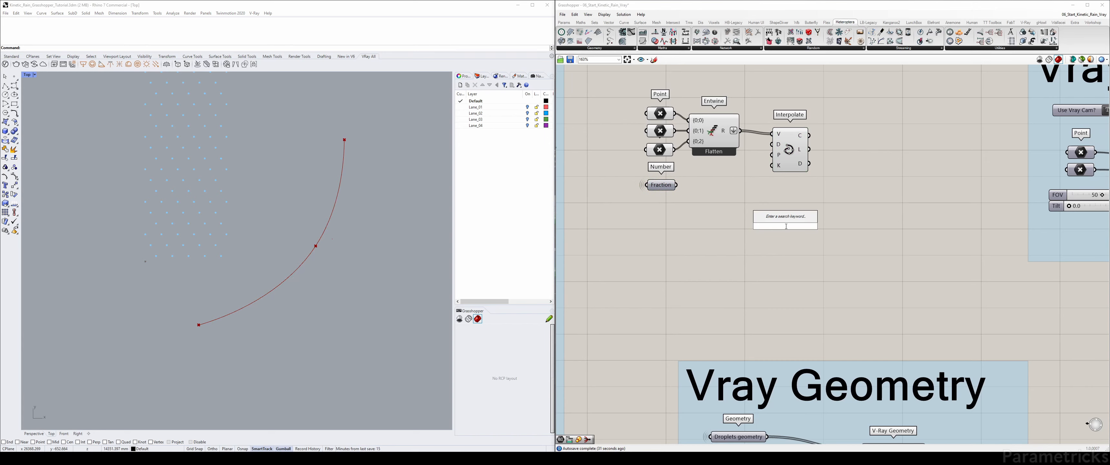
{"action": "type", "text": "eva"}
{"action": "key", "text": "Up"}
{"action": "key", "text": "Return"}
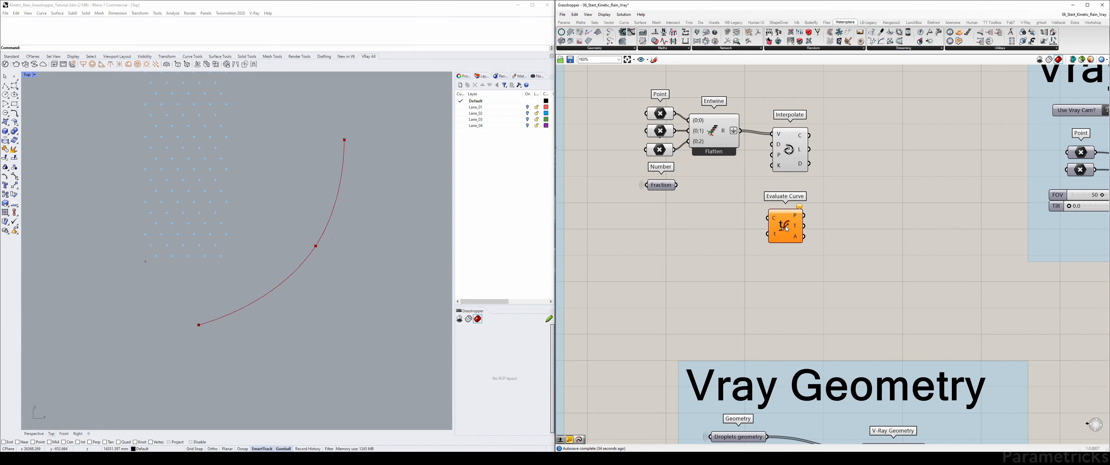
{"action": "mouse_move", "coordinate": [788, 222]}
{"action": "left_mouse_down"}
{"action": "mouse_move", "coordinate": [852, 150]}
{"action": "mouse_move", "coordinate": [781, 147]}
{"action": "left_mouse_up"}
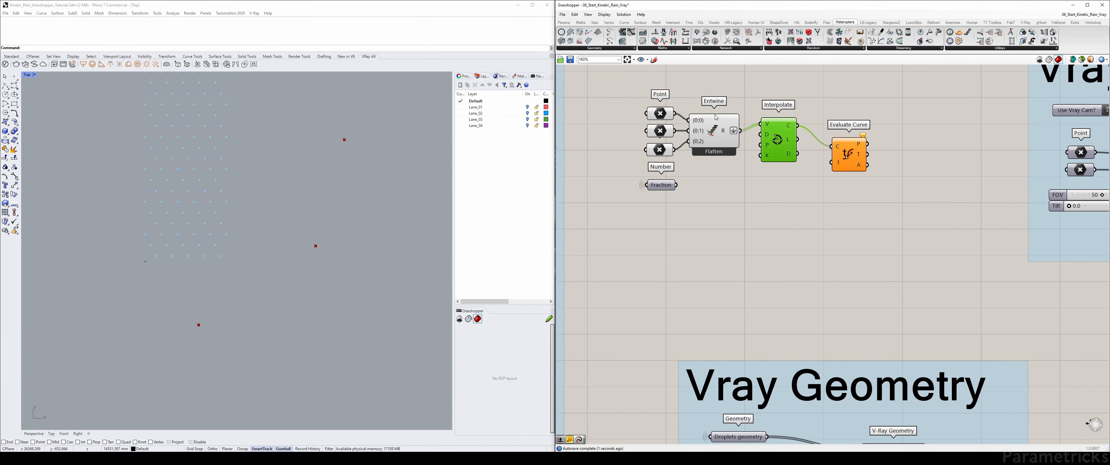
Turn off the Entwine component's preview and restore the previews of the path points and the Interpolate curve
{"action": "left_click", "coordinate": [712, 129]}
{"action": "left_click_drag", "start_coordinate": [672, 78], "coordinate": [636, 159]}
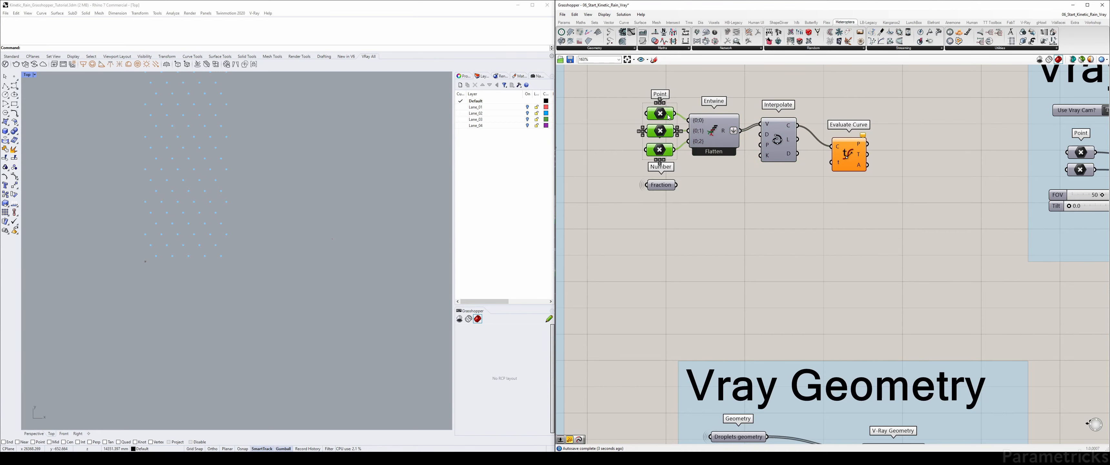
{"action": "left_click", "coordinate": [733, 194]}
{"action": "left_click", "coordinate": [784, 147]}
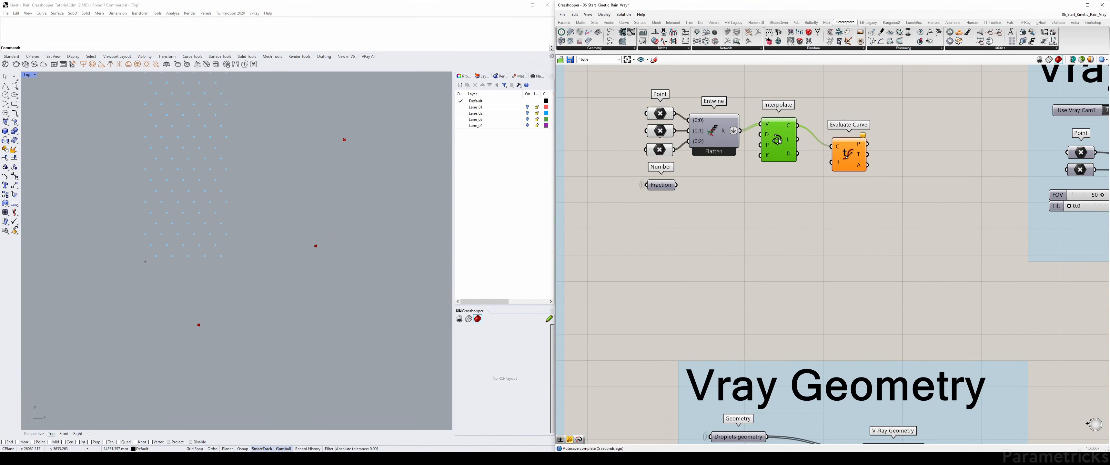
{"action": "right_click_drag", "start_coordinate": [843, 100], "coordinate": [774, 125]}
{"action": "left_click_drag", "start_coordinate": [646, 150], "coordinate": [648, 150]}
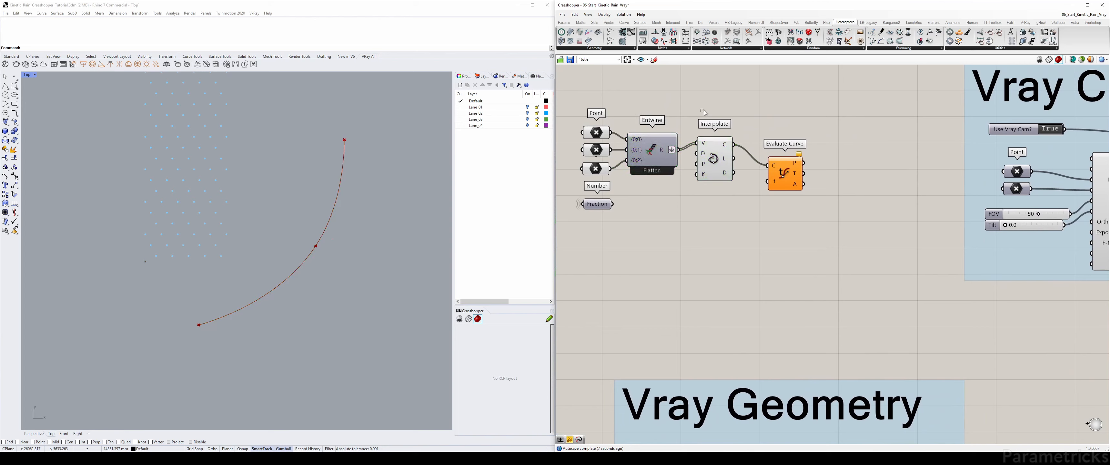
Connect Fraction to the t input of Evaluate Curve and reparameterize the component's C input
{"action": "left_click_drag", "start_coordinate": [613, 204], "coordinate": [768, 181]}
{"action": "left_click", "coordinate": [785, 175]}
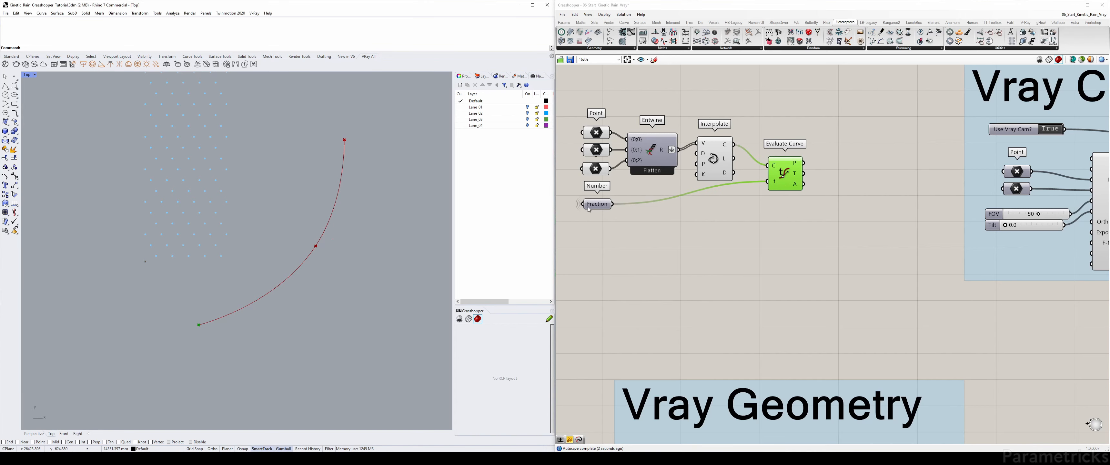
{"action": "mouse_move", "coordinate": [599, 206]}
{"action": "left_click_drag", "start_coordinate": [716, 145], "coordinate": [718, 153]}
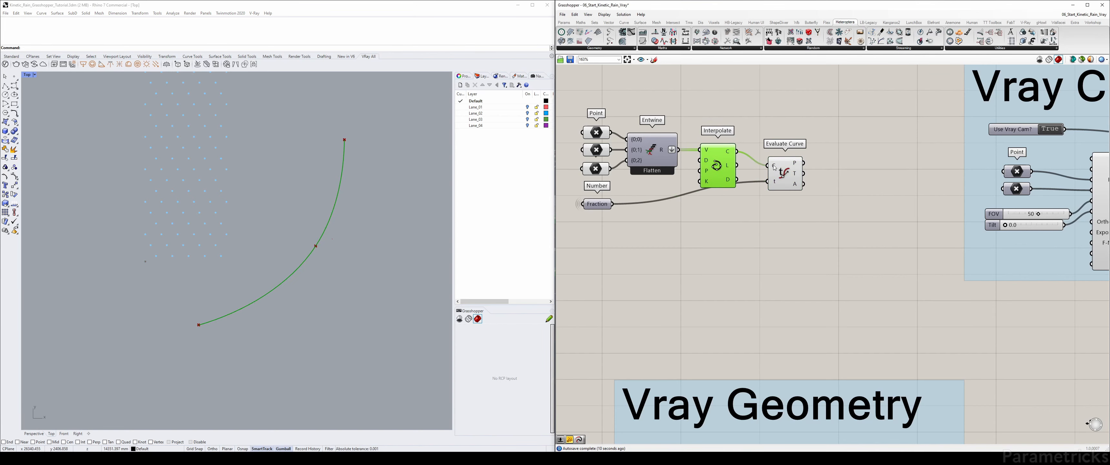
{"action": "right_click", "coordinate": [774, 166]}
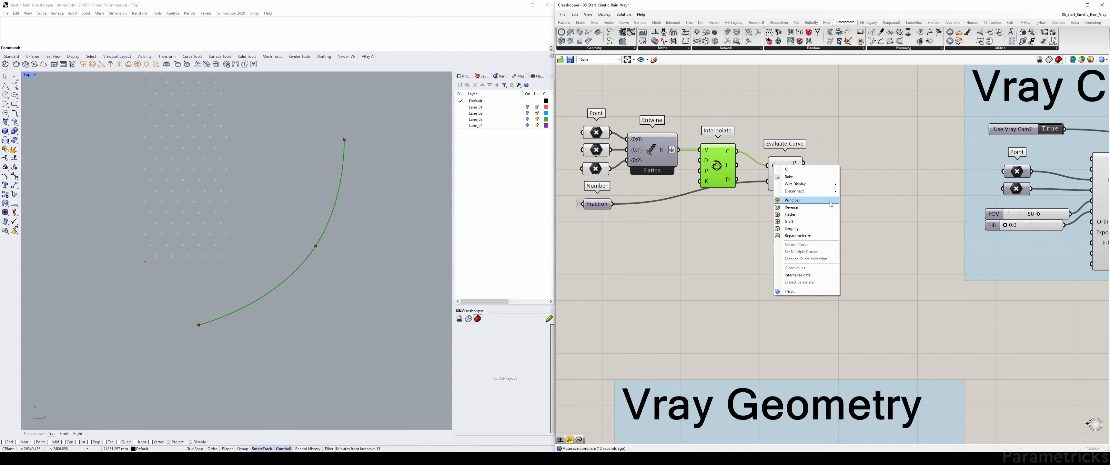
{"action": "left_click", "coordinate": [813, 236]}
{"action": "left_click", "coordinate": [742, 250]}
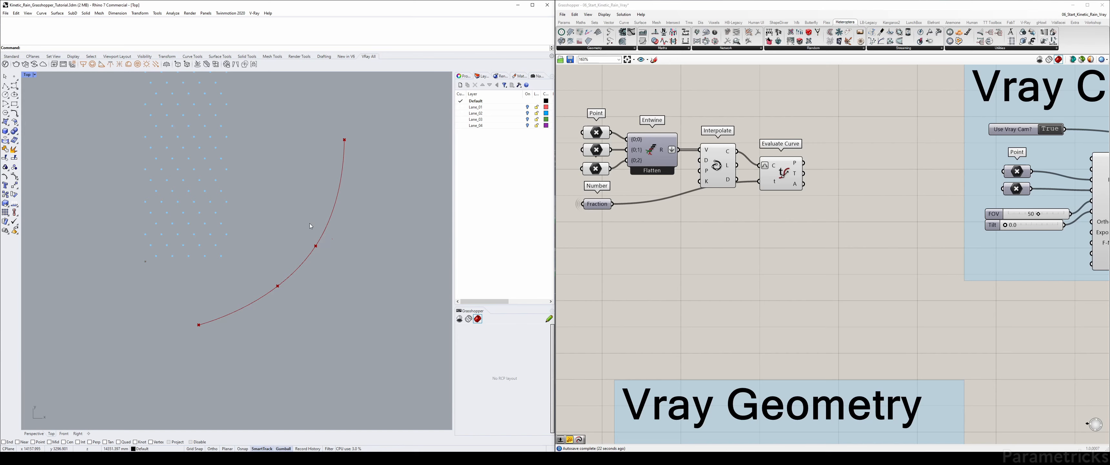
Check the evaluated point along the camera path by toggling the Interpolate preview off and on
{"action": "right_click_drag", "start_coordinate": [822, 163], "coordinate": [785, 159]}
{"action": "left_click", "coordinate": [680, 158]}
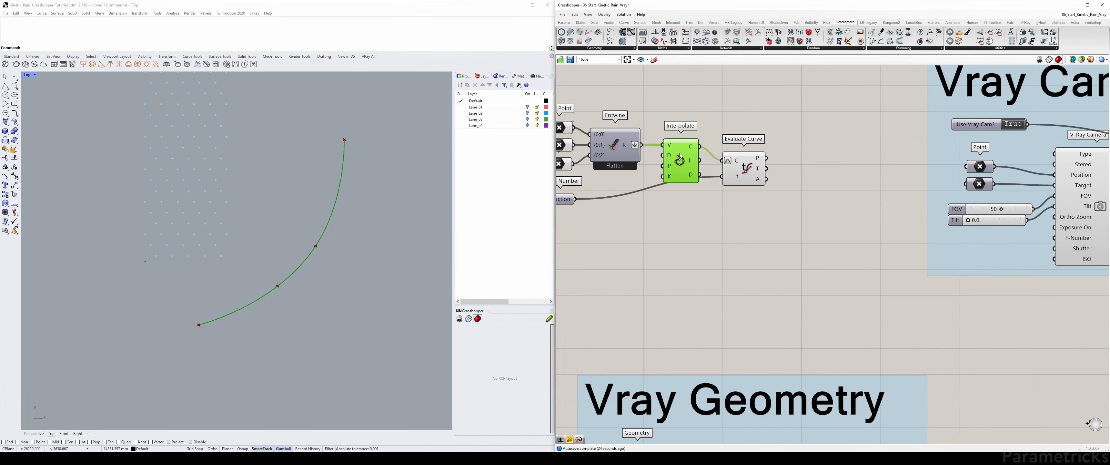
{"action": "key", "text": "ctrl+q"}
{"action": "key", "text": "ctrl+q"}
{"action": "left_click", "coordinate": [742, 100]}
Connect the P output of Evaluate Curve to the Point parameter feeding the V-Ray Camera's Position
{"action": "left_click_drag", "start_coordinate": [746, 157], "coordinate": [748, 160]}
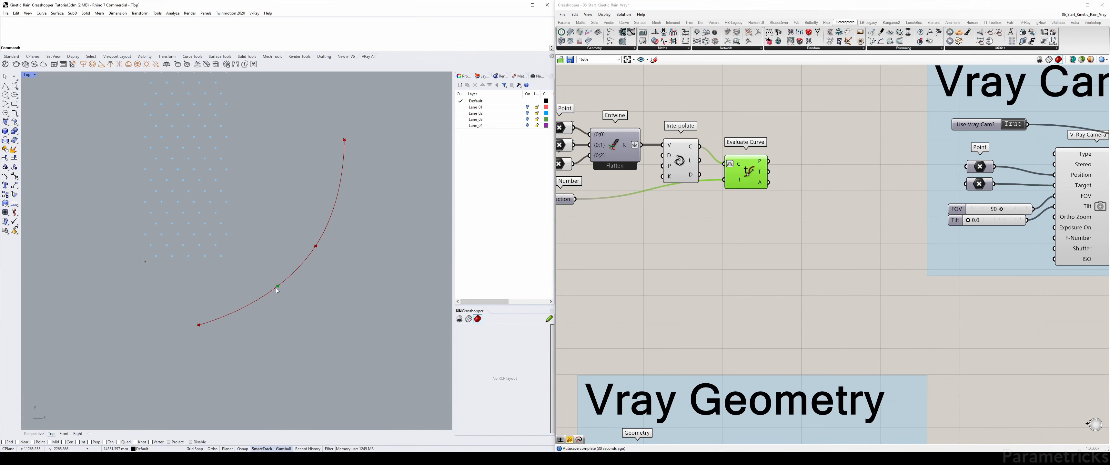
{"action": "right_click_drag", "start_coordinate": [826, 147], "coordinate": [653, 183]}
{"action": "left_click_drag", "start_coordinate": [632, 184], "coordinate": [831, 187]}
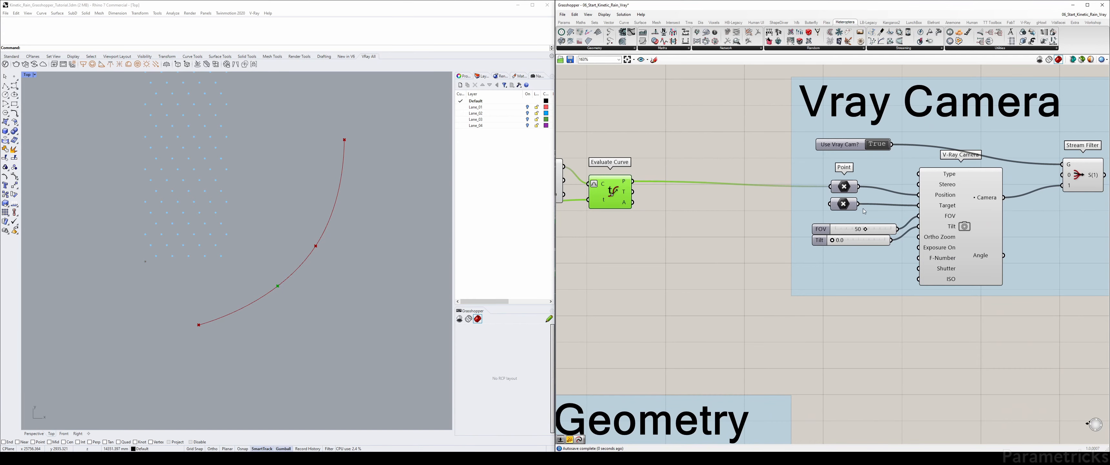
Examine the location of the camera's target point in the Top viewport, and hide the point's preview
{"action": "left_click", "coordinate": [843, 204]}
{"action": "left_click", "coordinate": [261, 219]}
{"action": "right_click_drag", "start_coordinate": [226, 204], "coordinate": [262, 208]}
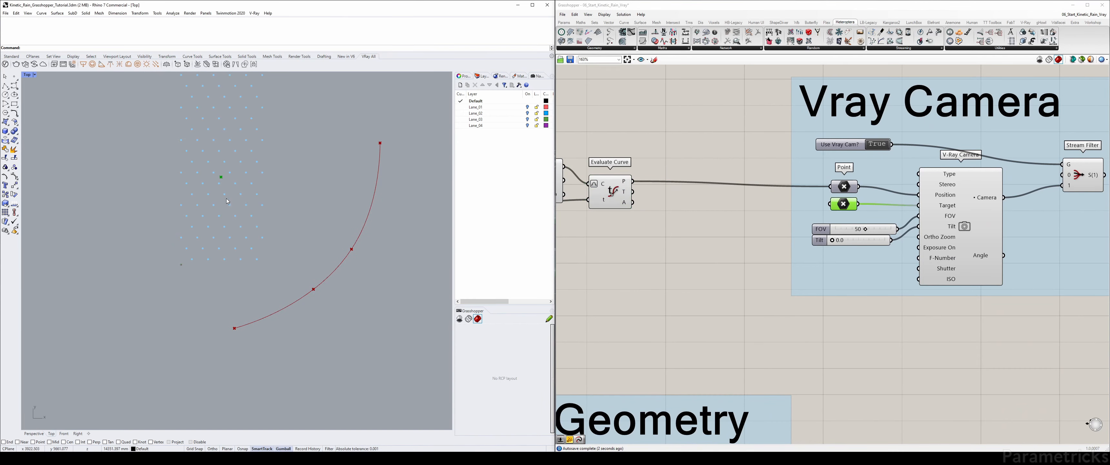
{"action": "scroll", "coordinate": [227, 200], "scroll_direction": "down", "scroll_amount": 3}
{"action": "scroll", "coordinate": [228, 201], "scroll_direction": "up", "scroll_amount": 2}
{"action": "left_click", "coordinate": [847, 206]}
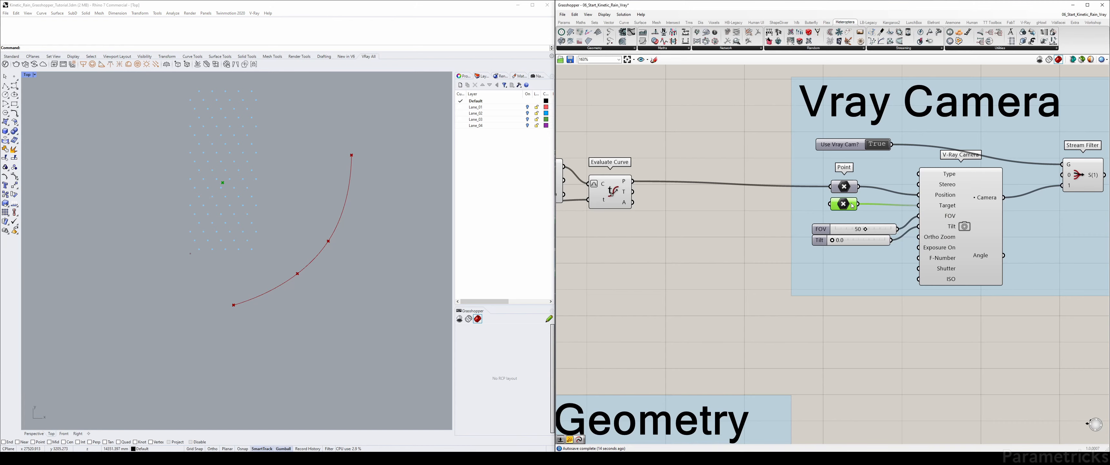
{"action": "key", "text": "ctrl+q"}
{"action": "scroll", "coordinate": [790, 215], "scroll_direction": "down", "scroll_amount": 3}
{"action": "right_click_drag", "start_coordinate": [711, 218], "coordinate": [793, 198]}
{"action": "left_click_drag", "start_coordinate": [793, 201], "coordinate": [649, 145]}
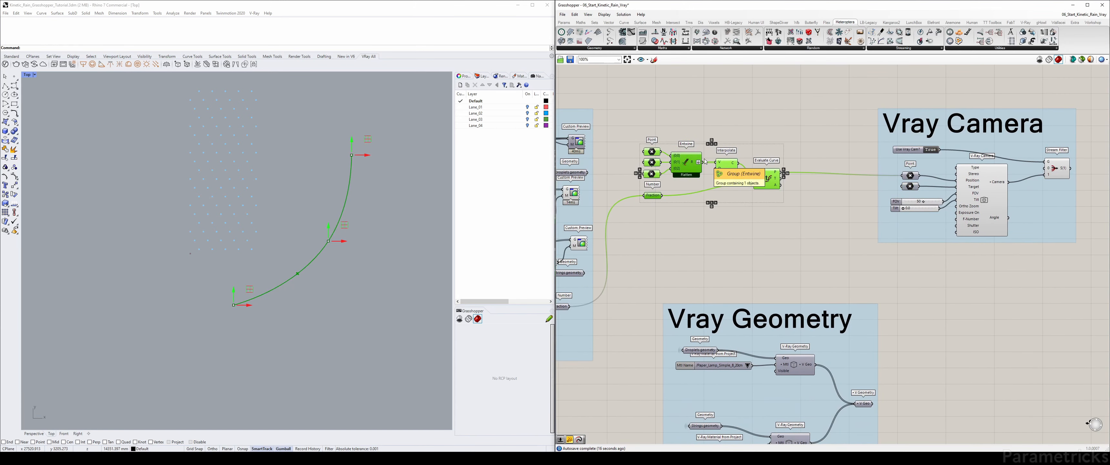
{"action": "left_click", "coordinate": [822, 202]}
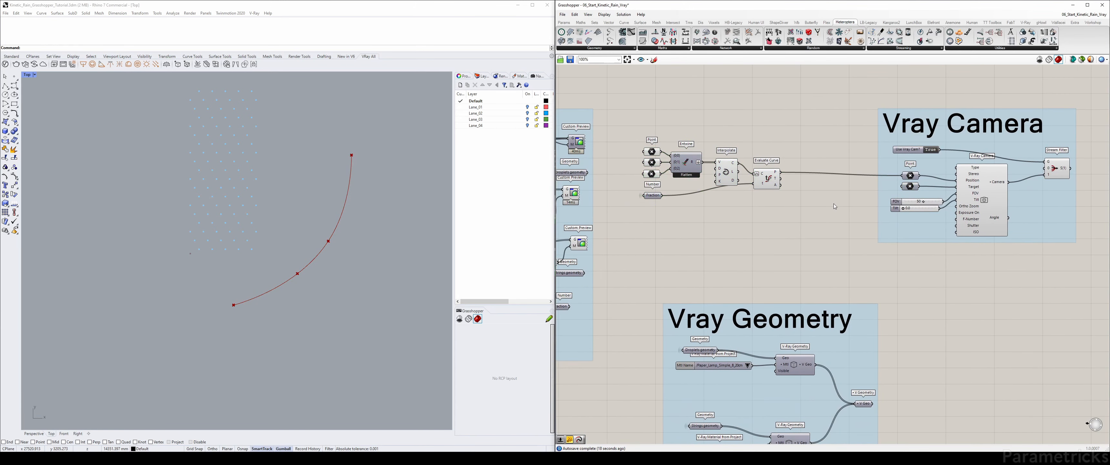
Maximize Rhino's Perspective viewport in place of the Top view and look through the V-Ray Camera
{"action": "scroll", "coordinate": [834, 203], "scroll_direction": "up", "scroll_amount": 1}
{"action": "right_click_drag", "start_coordinate": [834, 203], "coordinate": [741, 188]}
{"action": "scroll", "coordinate": [824, 177], "scroll_direction": "up", "scroll_amount": 1}
{"action": "scroll", "coordinate": [848, 164], "scroll_direction": "down", "scroll_amount": 1}
{"action": "scroll", "coordinate": [791, 158], "scroll_direction": "down", "scroll_amount": 2}
{"action": "scroll", "coordinate": [790, 158], "scroll_direction": "up", "scroll_amount": 1}
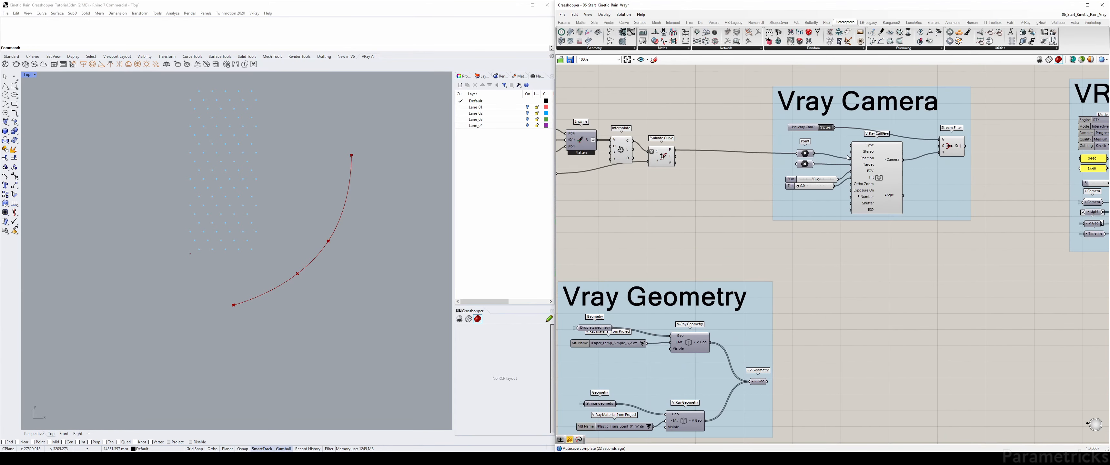
{"action": "double_click", "coordinate": [27, 74]}
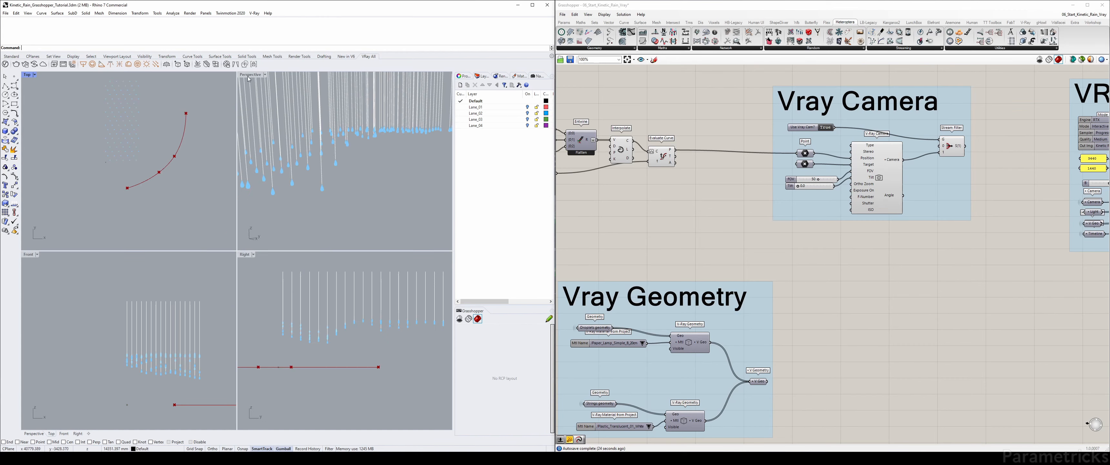
{"action": "left_click", "coordinate": [251, 76]}
{"action": "double_click", "coordinate": [250, 76]}
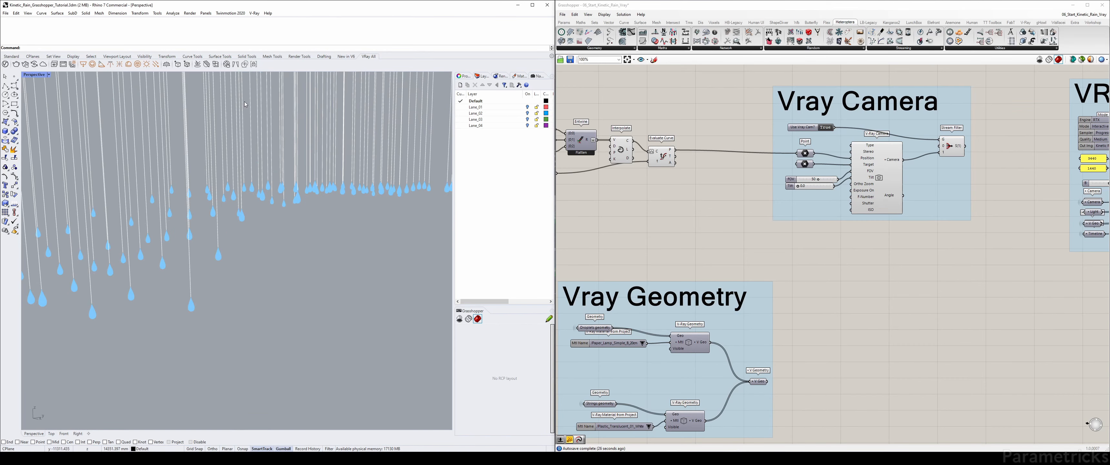
{"action": "right_click", "coordinate": [881, 178]}
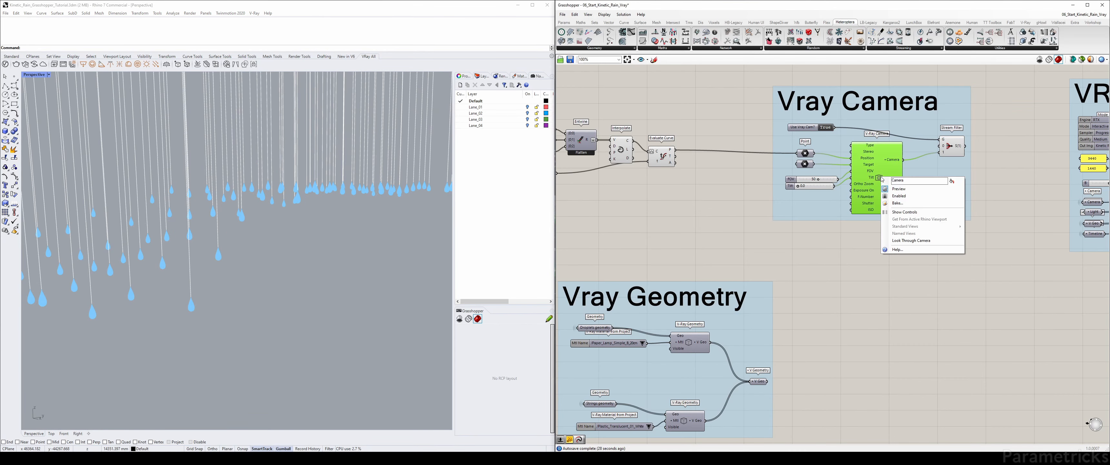
{"action": "left_click", "coordinate": [923, 241]}
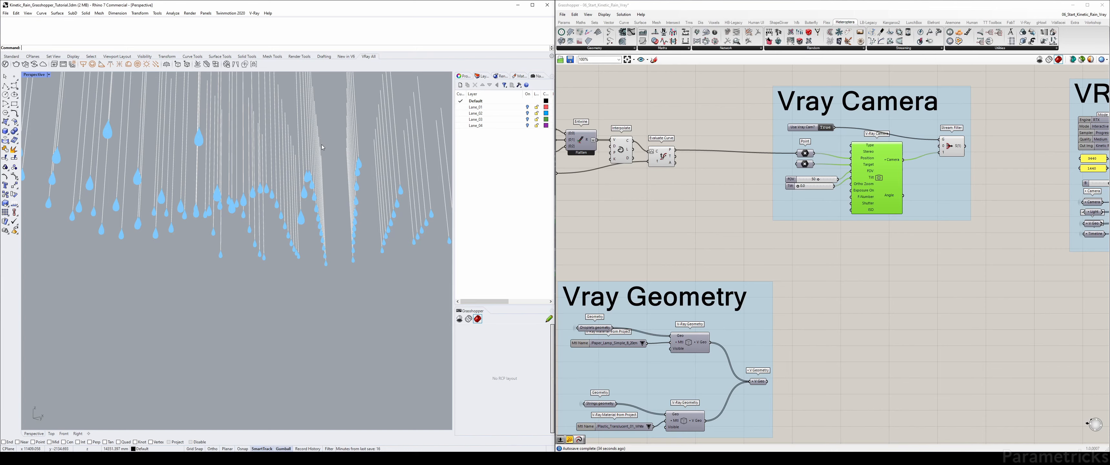
Restore the four-viewport layout and raise the third point of the camera path in the Front viewport
{"action": "double_click", "coordinate": [34, 74]}
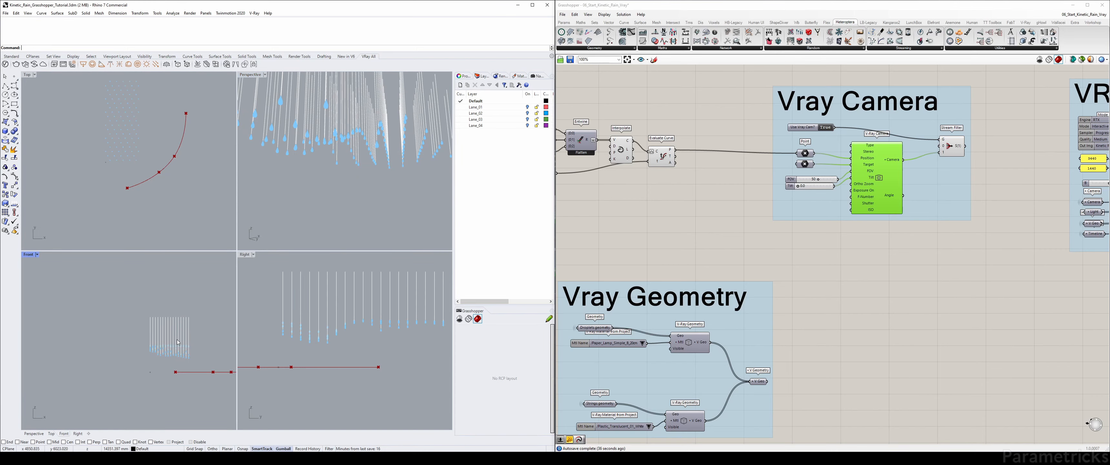
{"action": "right_click_drag", "start_coordinate": [629, 172], "coordinate": [820, 174]}
{"action": "left_click_drag", "start_coordinate": [740, 103], "coordinate": [722, 160]}
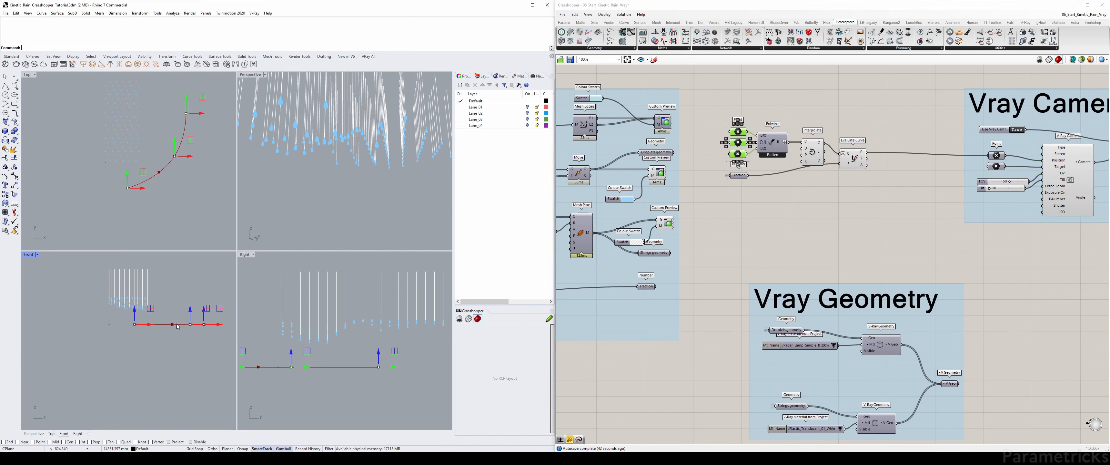
{"action": "right_click_drag", "start_coordinate": [155, 311], "coordinate": [149, 314]}
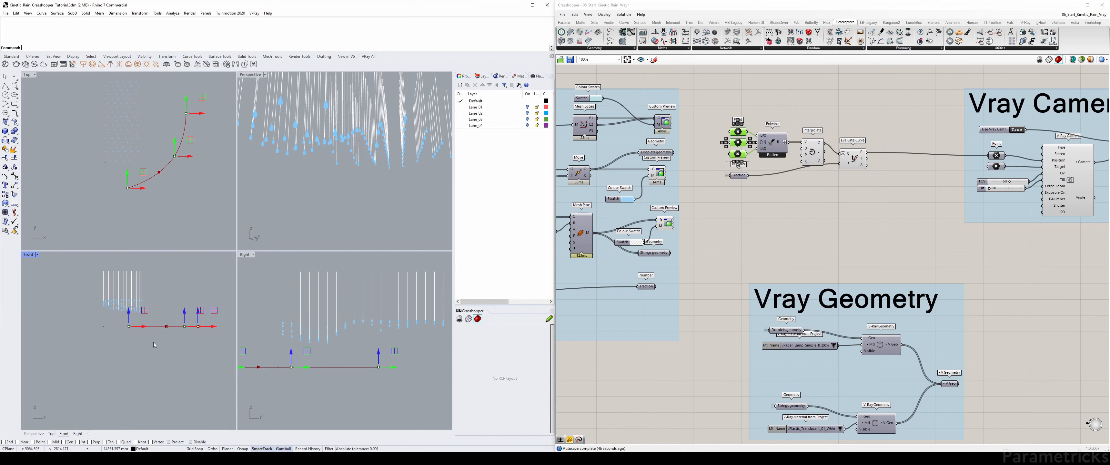
{"action": "left_click", "coordinate": [733, 172]}
{"action": "left_click", "coordinate": [738, 154]}
{"action": "left_click", "coordinate": [199, 331]}
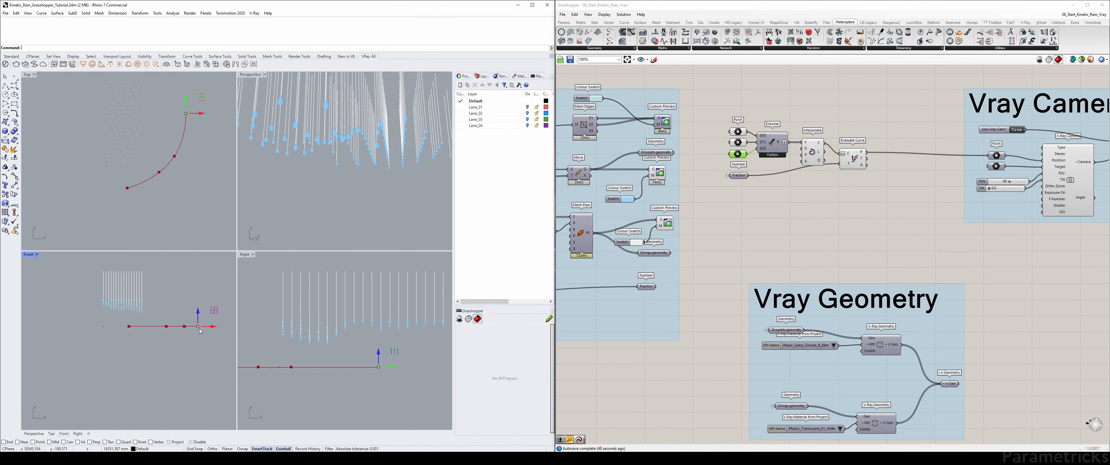
{"action": "left_click_drag", "start_coordinate": [199, 316], "coordinate": [202, 292]}
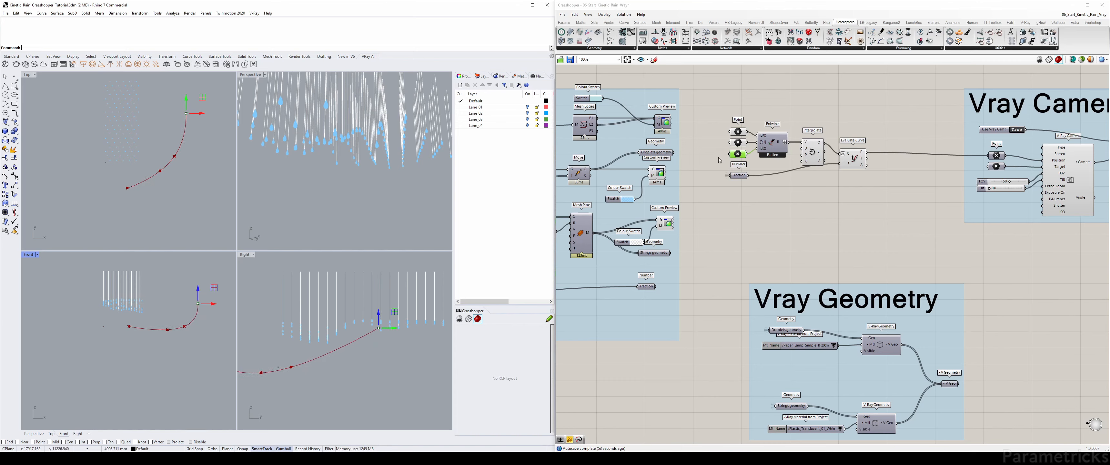
Raise the second and first points of the camera path so that it runs higher and curves gently
{"action": "left_click", "coordinate": [738, 141]}
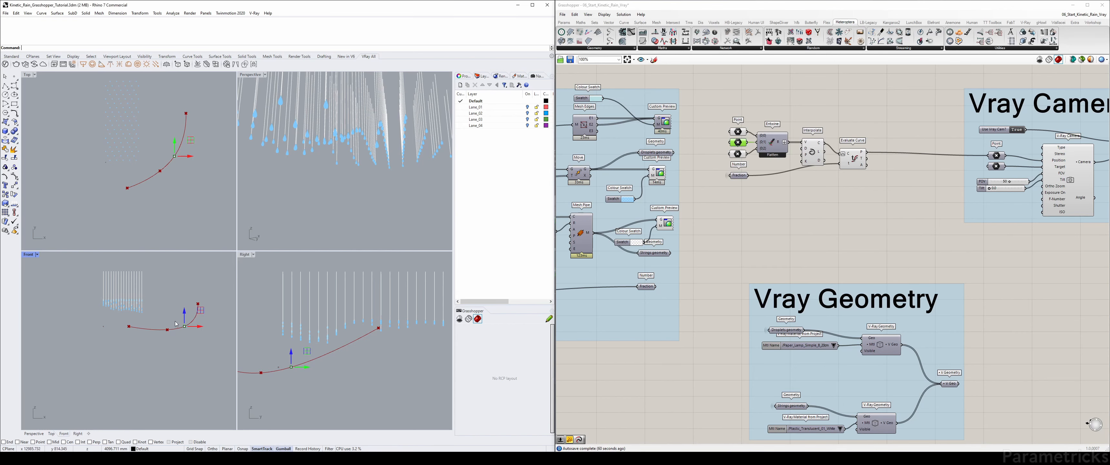
{"action": "left_click_drag", "start_coordinate": [184, 312], "coordinate": [134, 295]}
{"action": "left_click", "coordinate": [732, 132]}
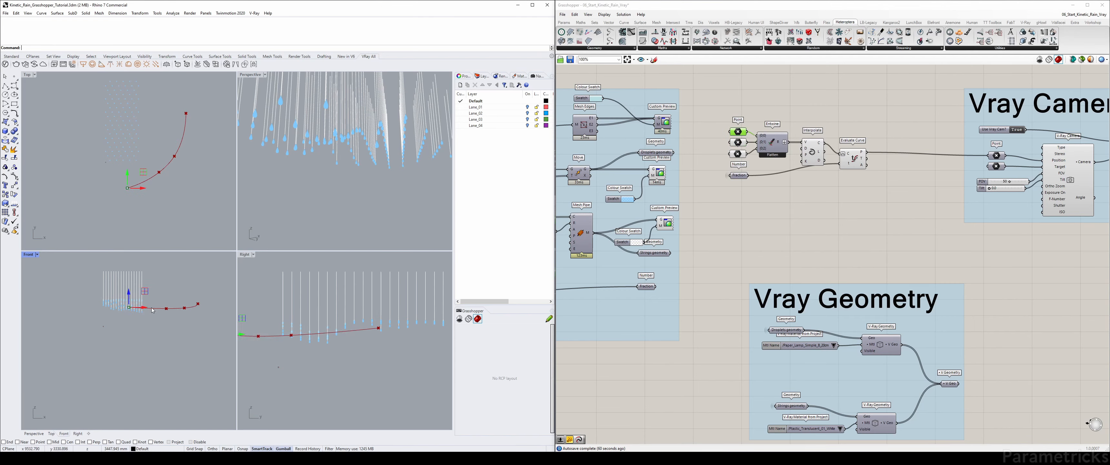
{"action": "scroll", "coordinate": [319, 313], "scroll_direction": "down", "scroll_amount": 5}
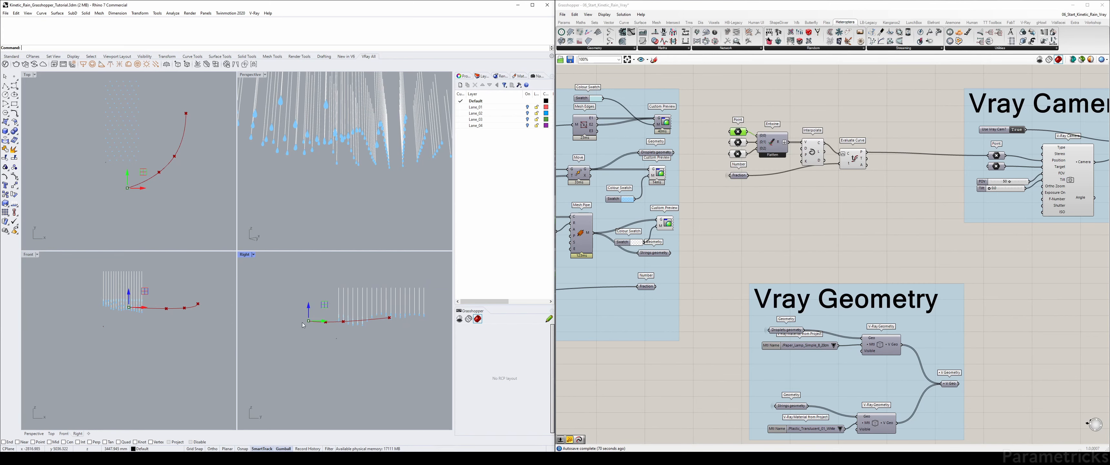
{"action": "left_click_drag", "start_coordinate": [308, 308], "coordinate": [308, 299]}
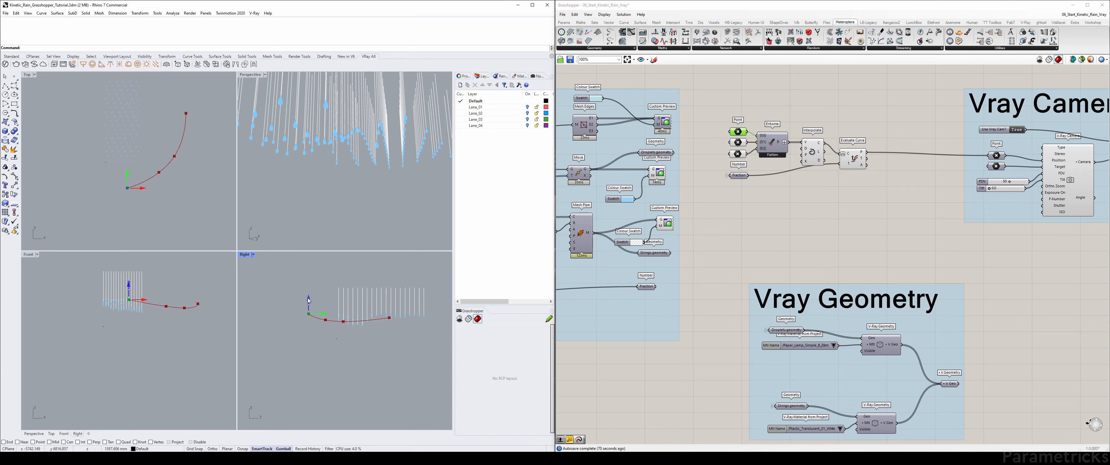
{"action": "key", "text": "Escape"}
Look through the V-Ray Camera in the Perspective viewport to check the raised camera path
{"action": "scroll", "coordinate": [852, 112], "scroll_direction": "down", "scroll_amount": 3}
{"action": "scroll", "coordinate": [852, 112], "scroll_direction": "up", "scroll_amount": 3}
{"action": "left_click", "coordinate": [644, 172]}
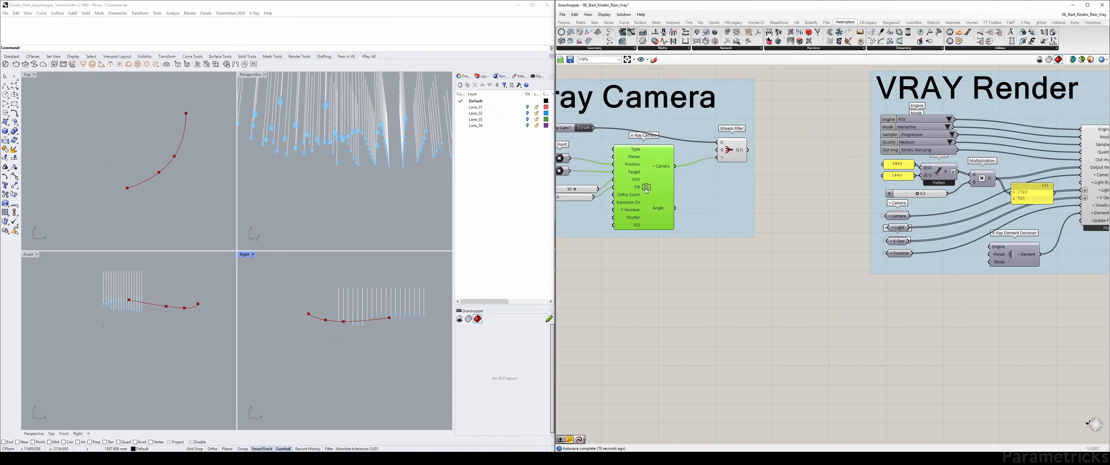
{"action": "right_click", "coordinate": [645, 188]}
{"action": "left_click", "coordinate": [670, 253]}
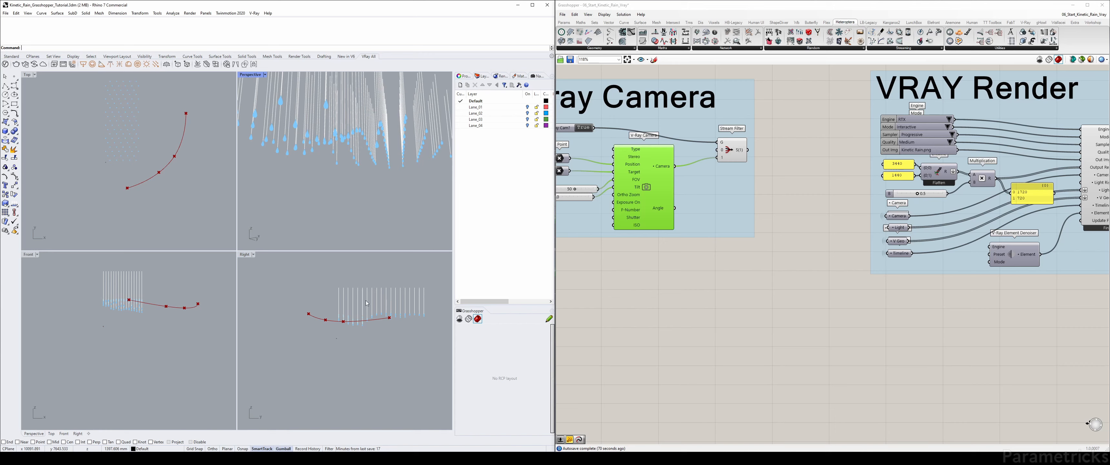
{"action": "right_click", "coordinate": [649, 190]}
{"action": "left_click", "coordinate": [670, 252]}
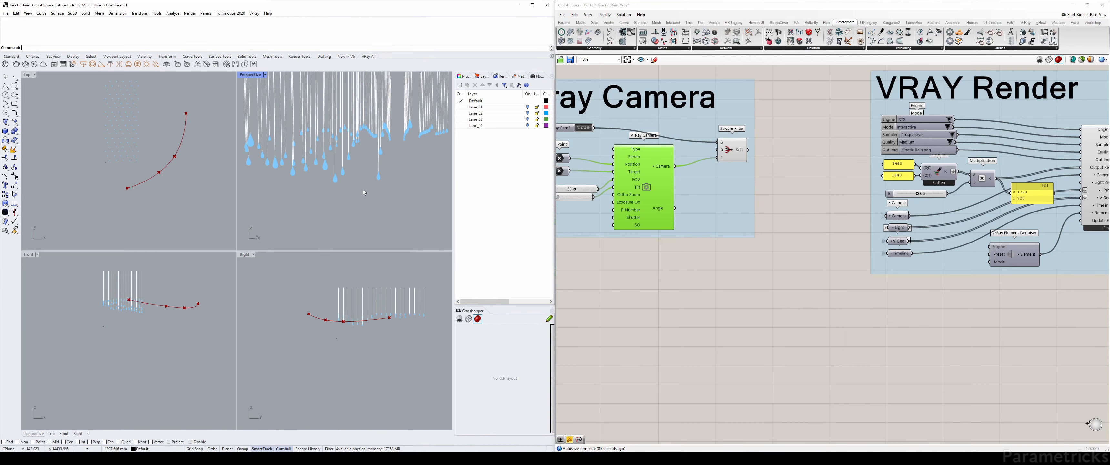
Set the Use all Points? toggle to True in the Grid Points group
{"action": "scroll", "coordinate": [759, 147], "scroll_direction": "down", "scroll_amount": 8}
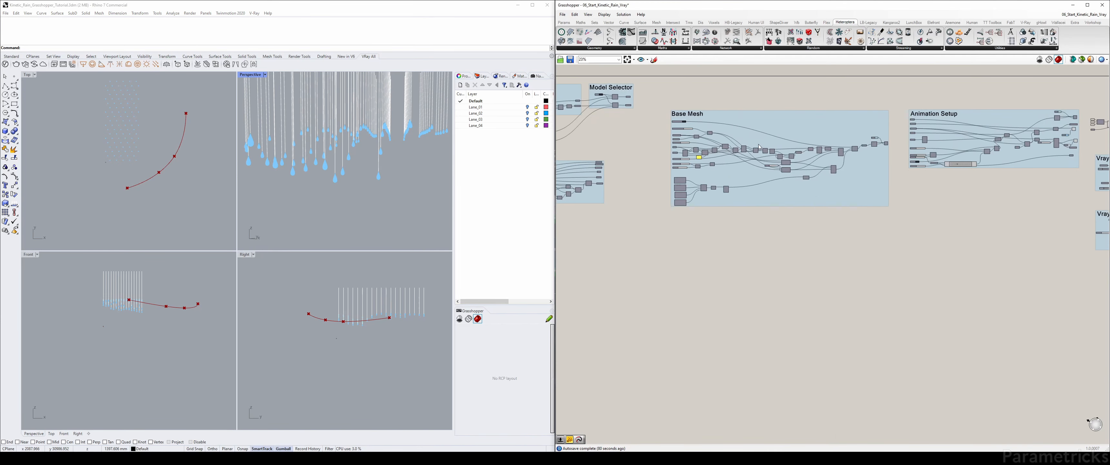
{"action": "right_click_drag", "start_coordinate": [677, 132], "coordinate": [965, 129]}
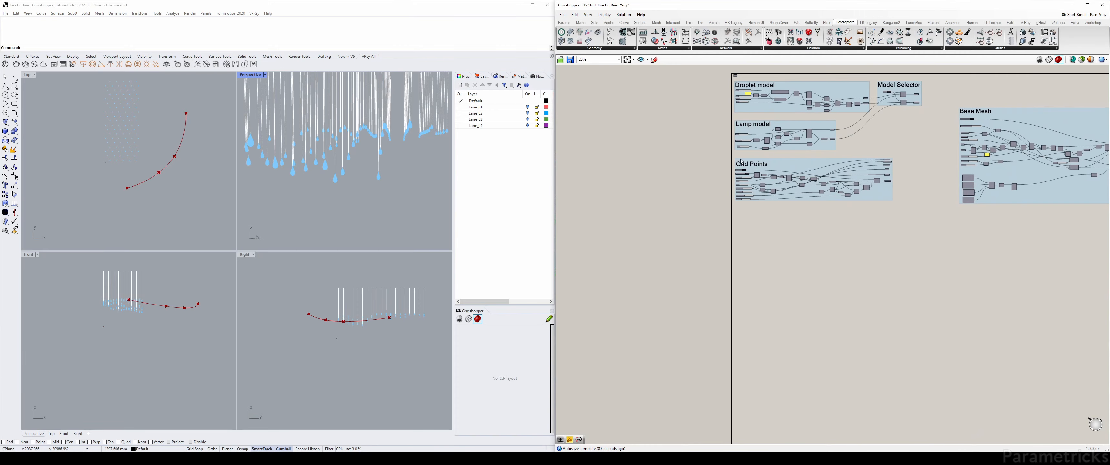
{"action": "scroll", "coordinate": [741, 162], "scroll_direction": "up", "scroll_amount": 9}
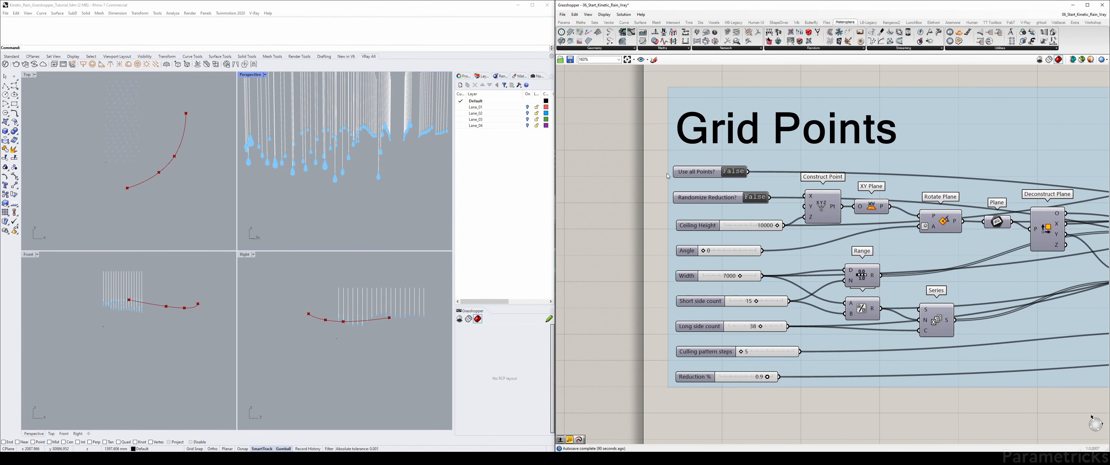
{"action": "left_click", "coordinate": [733, 171]}
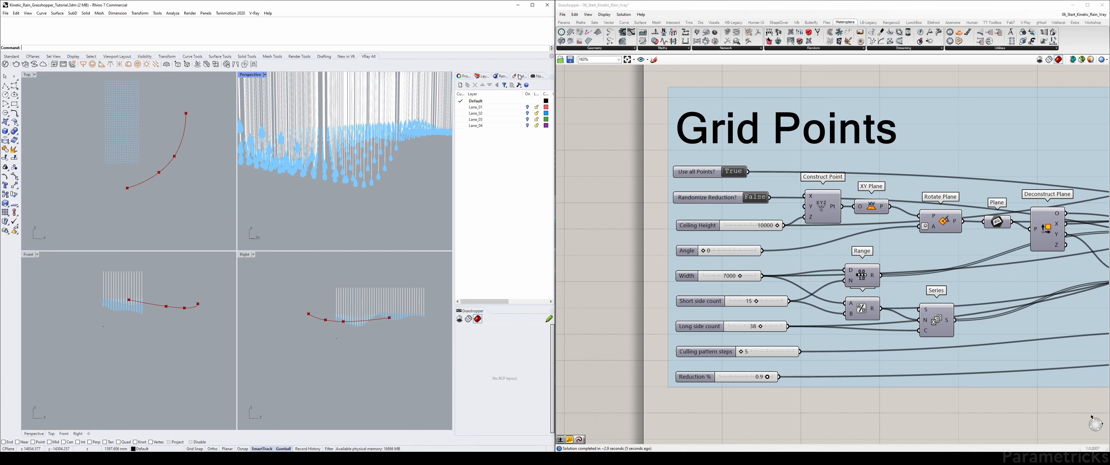
Show the safe frame in the active Perspective viewport through its viewport properties
{"action": "left_click", "coordinate": [457, 77]}
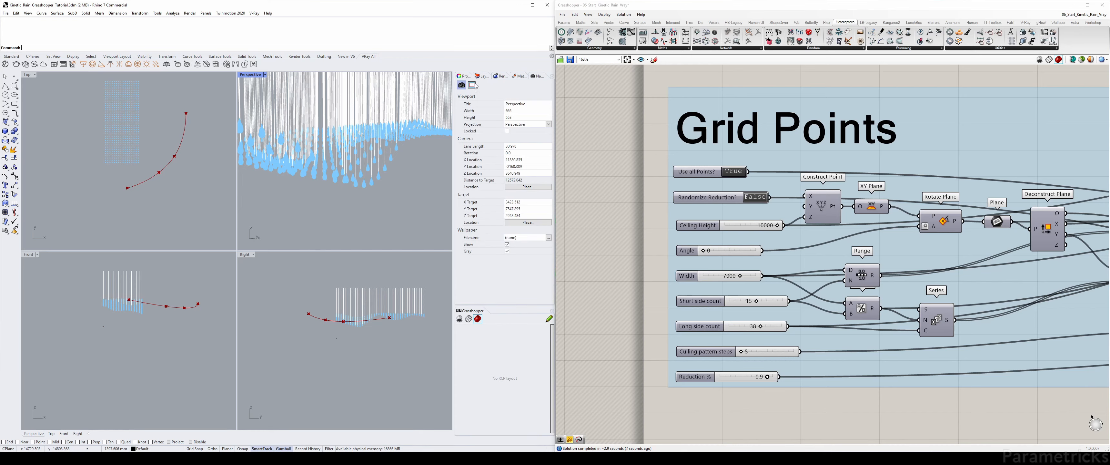
{"action": "left_click", "coordinate": [473, 85]}
{"action": "left_click", "coordinate": [469, 105]}
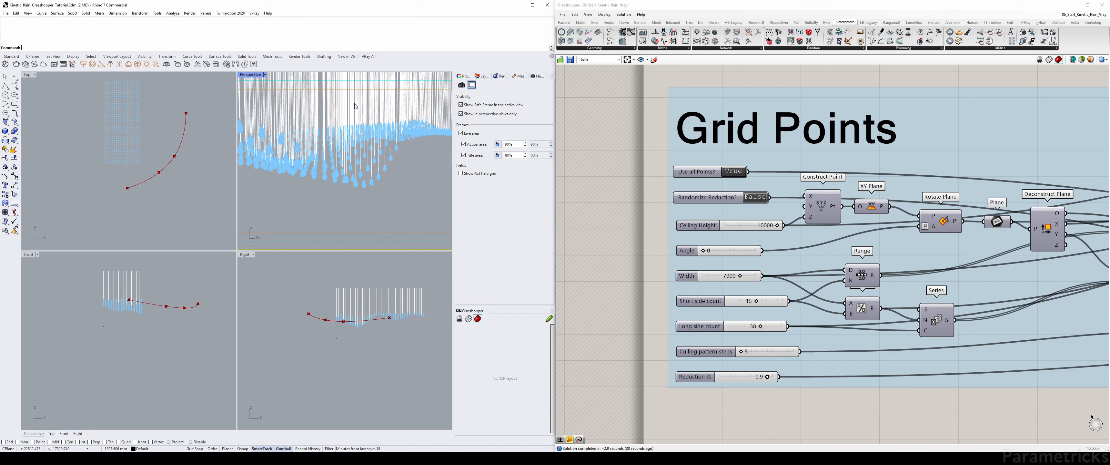
Advance the V-Ray Timeline in the Animation Setup group to a later frame
{"action": "scroll", "coordinate": [794, 152], "scroll_direction": "down", "scroll_amount": 8}
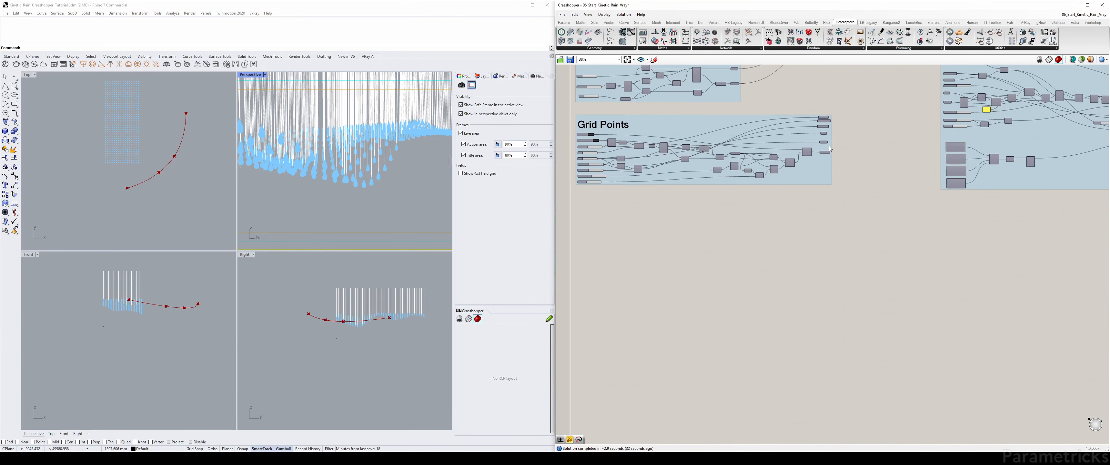
{"action": "right_click_drag", "start_coordinate": [834, 132], "coordinate": [631, 130]}
{"action": "scroll", "coordinate": [719, 118], "scroll_direction": "up", "scroll_amount": 8}
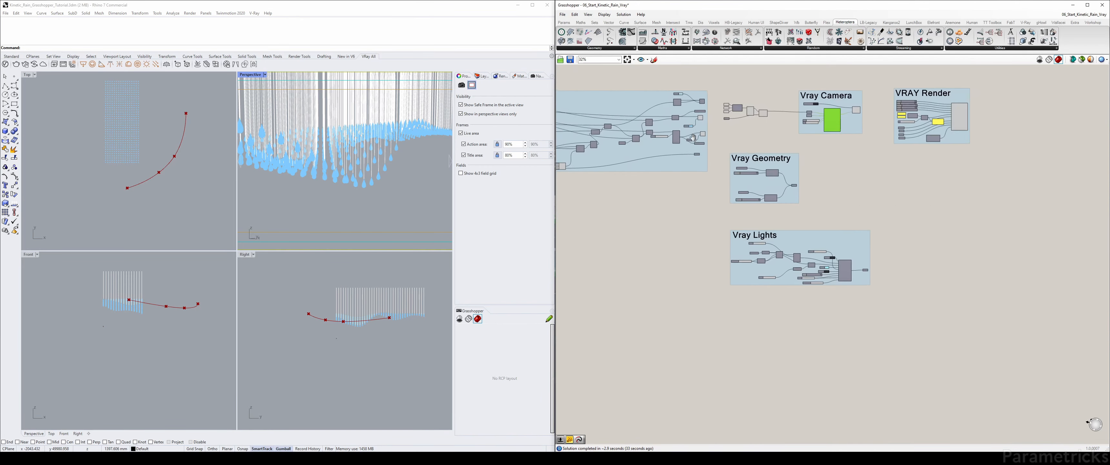
{"action": "right_click_drag", "start_coordinate": [719, 118], "coordinate": [882, 138]}
{"action": "scroll", "coordinate": [646, 129], "scroll_direction": "down", "scroll_amount": 5}
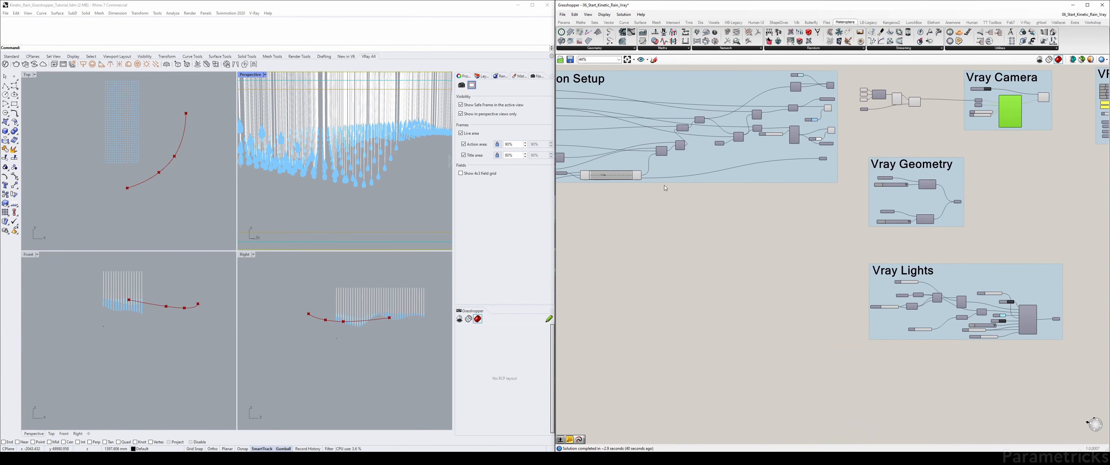
{"action": "scroll", "coordinate": [614, 180], "scroll_direction": "up", "scroll_amount": 5}
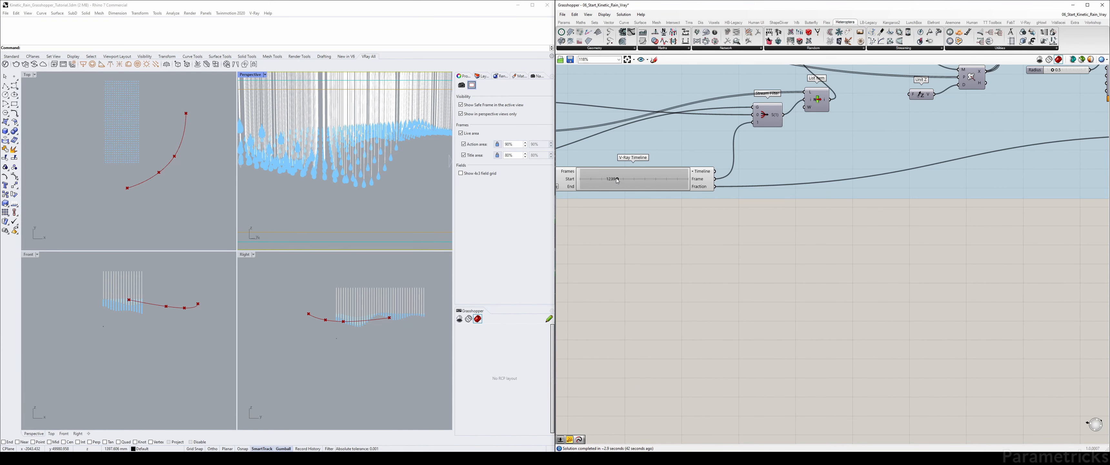
{"action": "double_click", "coordinate": [644, 182]}
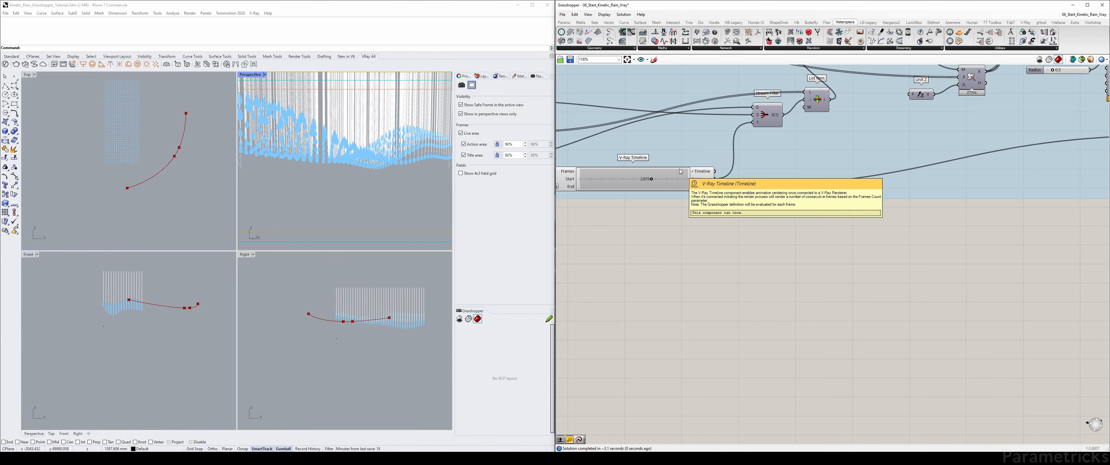
Refresh the Perspective viewport by looking through the V-Ray Camera at the new timeline frame
{"action": "scroll", "coordinate": [862, 168], "scroll_direction": "down", "scroll_amount": 5}
{"action": "scroll", "coordinate": [814, 177], "scroll_direction": "up", "scroll_amount": 8}
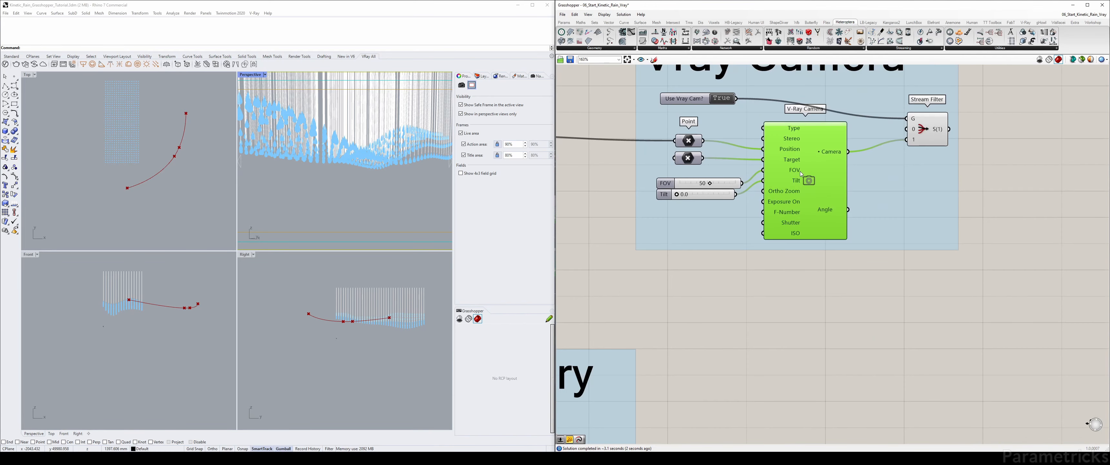
{"action": "right_click", "coordinate": [813, 178]}
{"action": "left_click", "coordinate": [831, 241]}
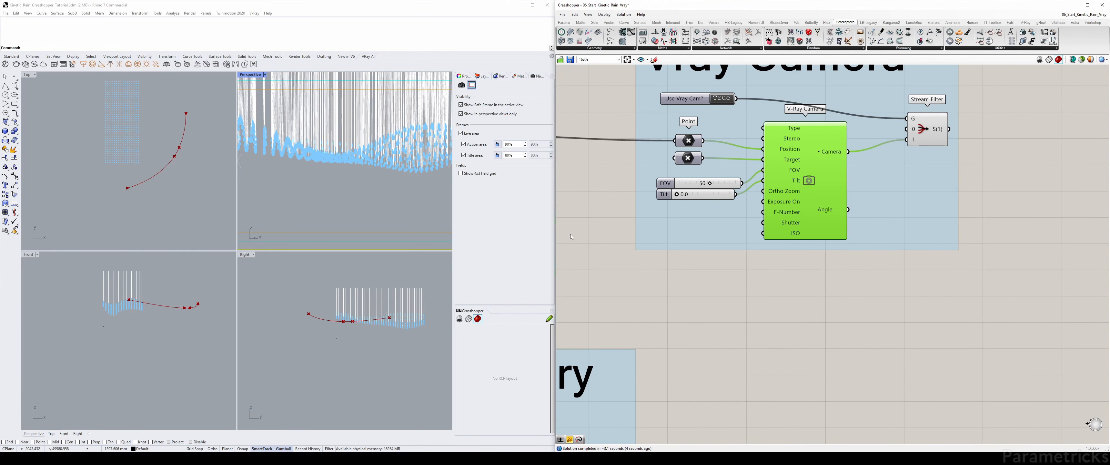
{"action": "left_click", "coordinate": [790, 261]}
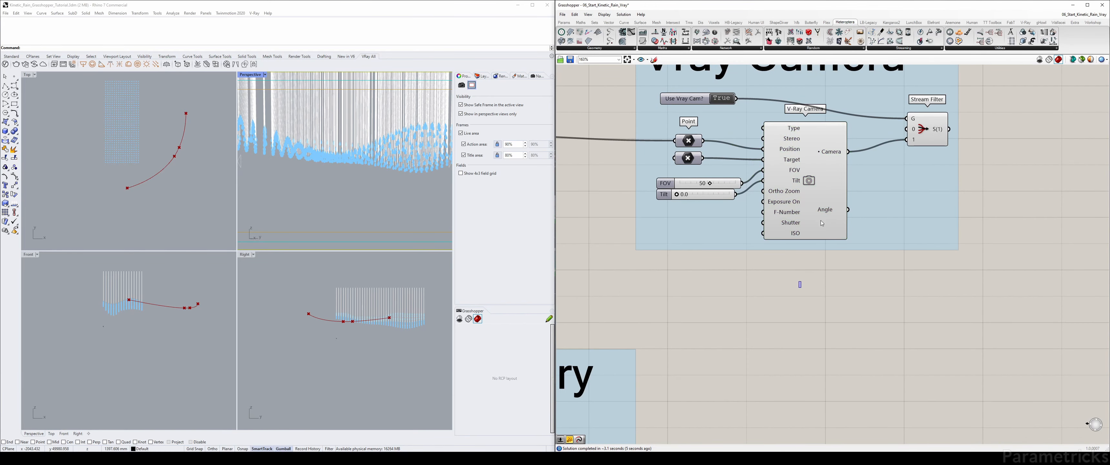
{"action": "right_click", "coordinate": [814, 189]}
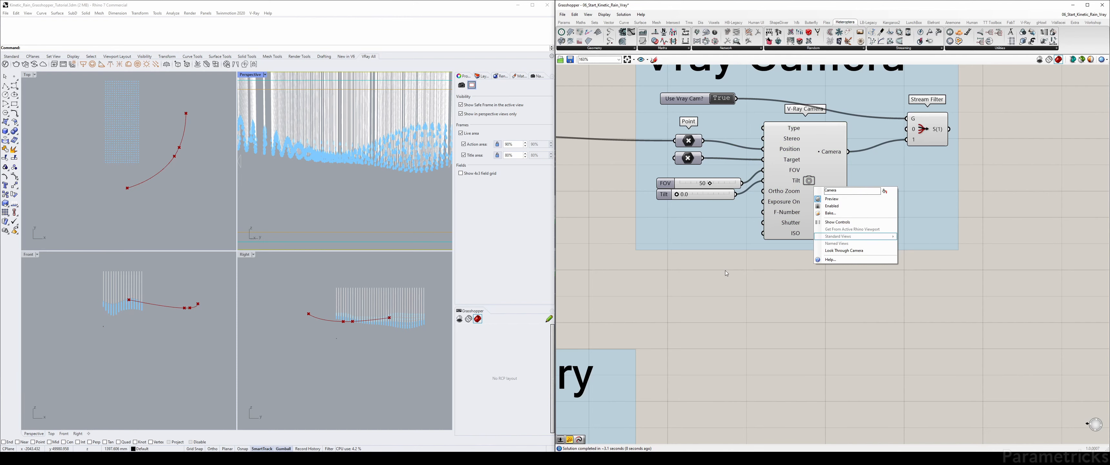
{"action": "right_click_drag", "start_coordinate": [825, 164], "coordinate": [746, 189]}
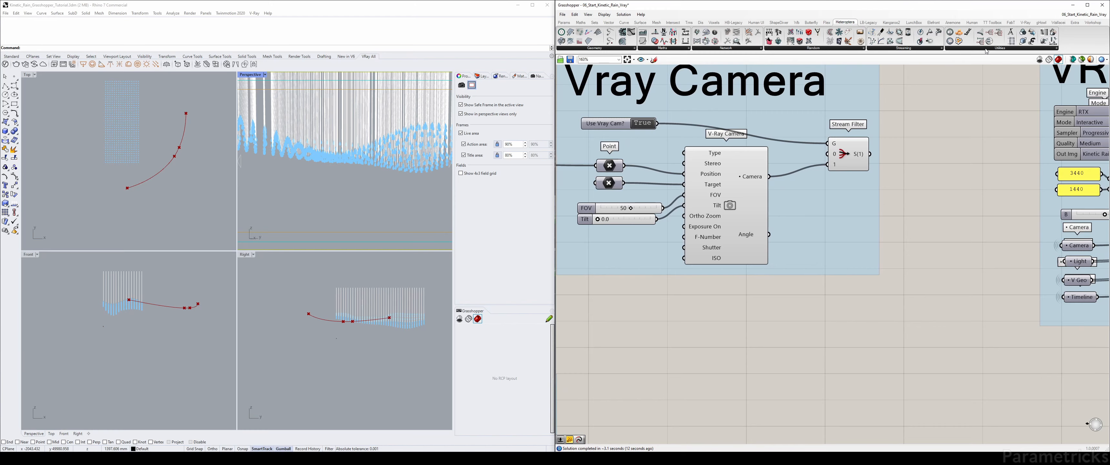
Add a Camera Crane component to the canvas just below the V-Ray Camera
{"action": "scroll", "coordinate": [929, 98], "scroll_direction": "down", "scroll_amount": 5}
{"action": "scroll", "coordinate": [899, 284], "scroll_direction": "down", "scroll_amount": 4}
{"action": "right_click_drag", "start_coordinate": [898, 284], "coordinate": [780, 279]}
{"action": "scroll", "coordinate": [746, 253], "scroll_direction": "up", "scroll_amount": 4}
{"action": "double_click", "coordinate": [800, 283]}
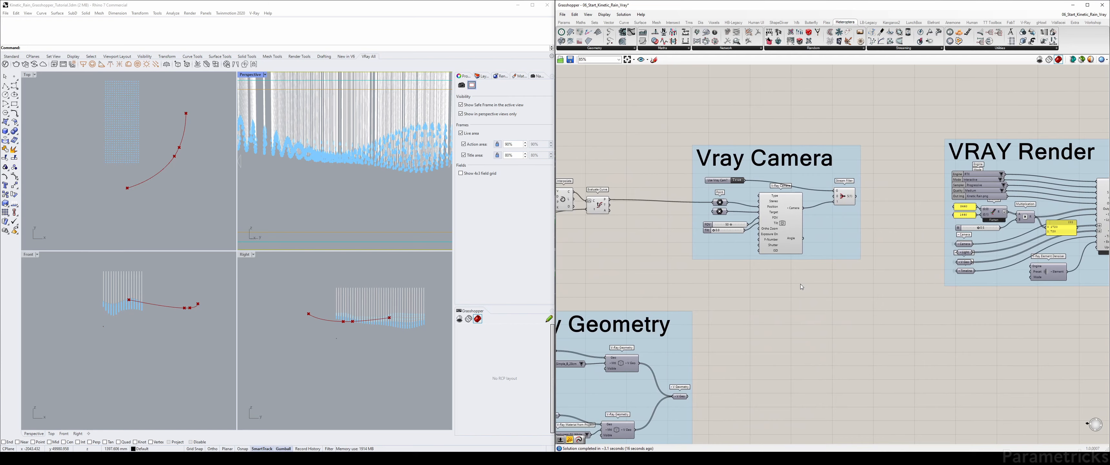
{"action": "type", "text": "camera"}
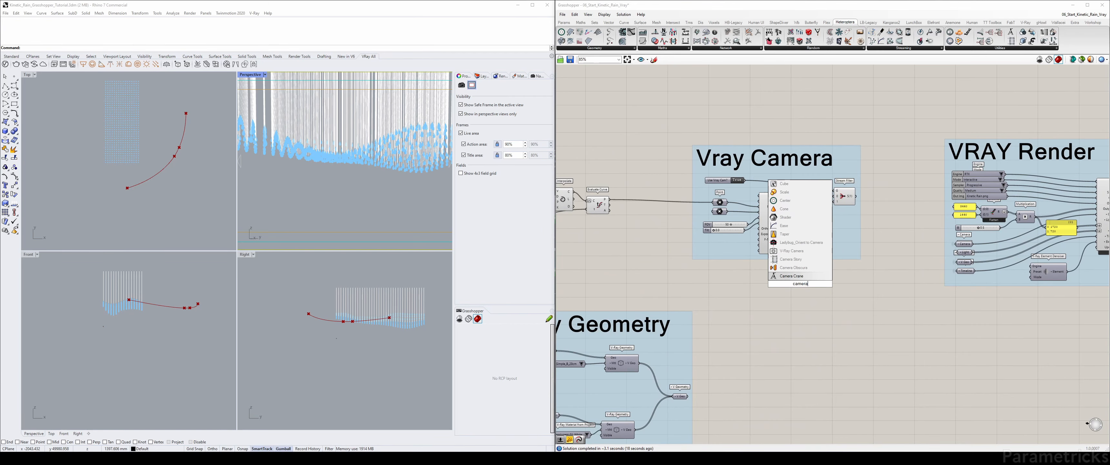
{"action": "left_click", "coordinate": [792, 276]}
{"action": "scroll", "coordinate": [798, 289], "scroll_direction": "up", "scroll_amount": 3}
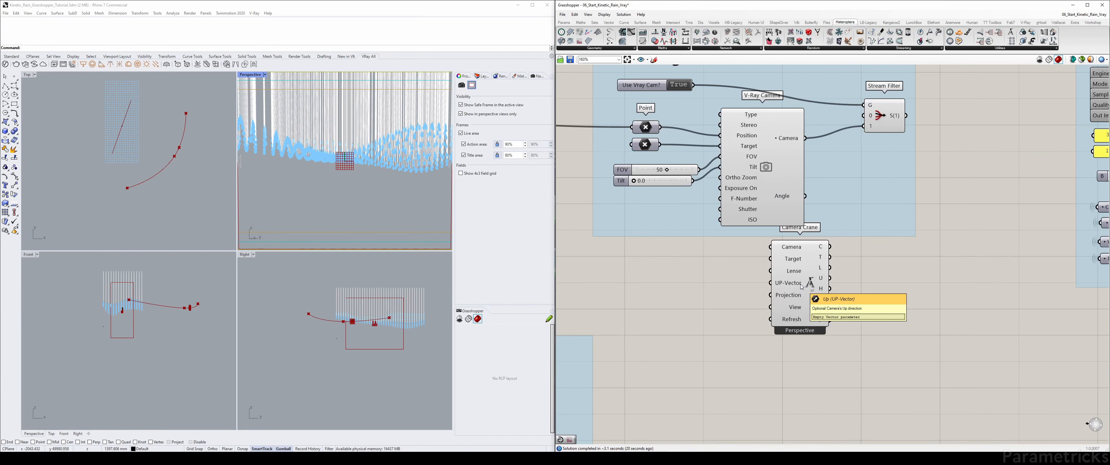
{"action": "scroll", "coordinate": [798, 289], "scroll_direction": "down", "scroll_amount": 2}
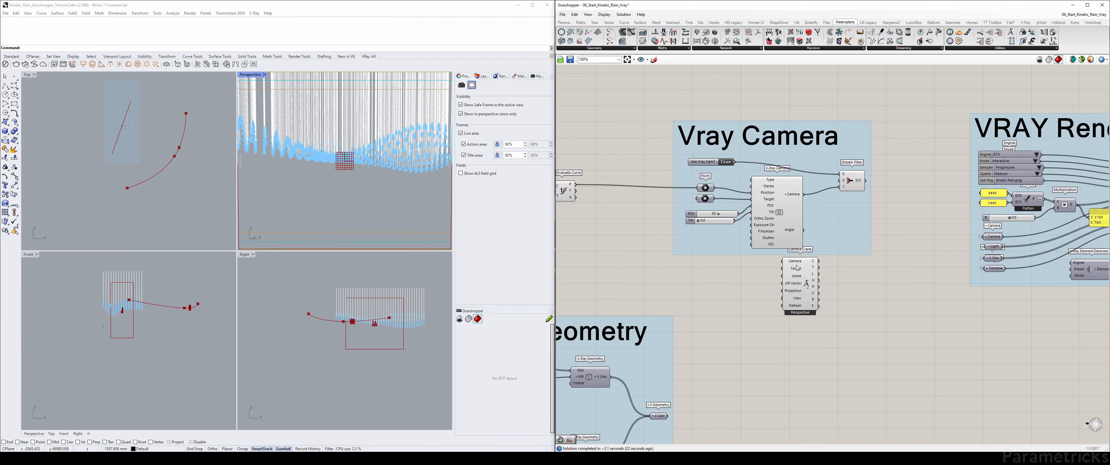
{"action": "left_click_drag", "start_coordinate": [798, 289], "coordinate": [777, 286]}
Move the Vray Geometry group down to make room around the Camera Crane component
{"action": "scroll", "coordinate": [777, 286], "scroll_direction": "down", "scroll_amount": 6}
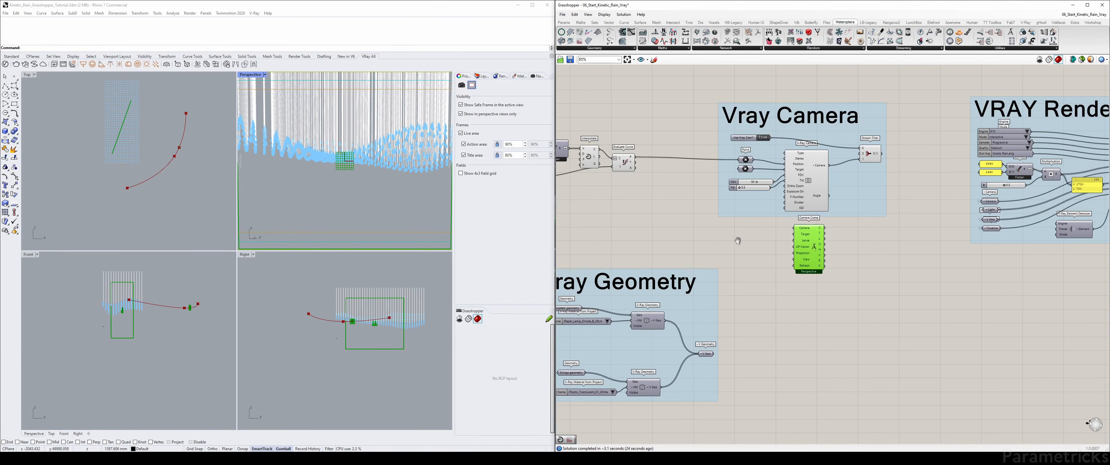
{"action": "left_click_drag", "start_coordinate": [749, 257], "coordinate": [749, 308]}
{"action": "left_click_drag", "start_coordinate": [786, 256], "coordinate": [785, 212]}
{"action": "scroll", "coordinate": [785, 212], "scroll_direction": "up", "scroll_amount": 6}
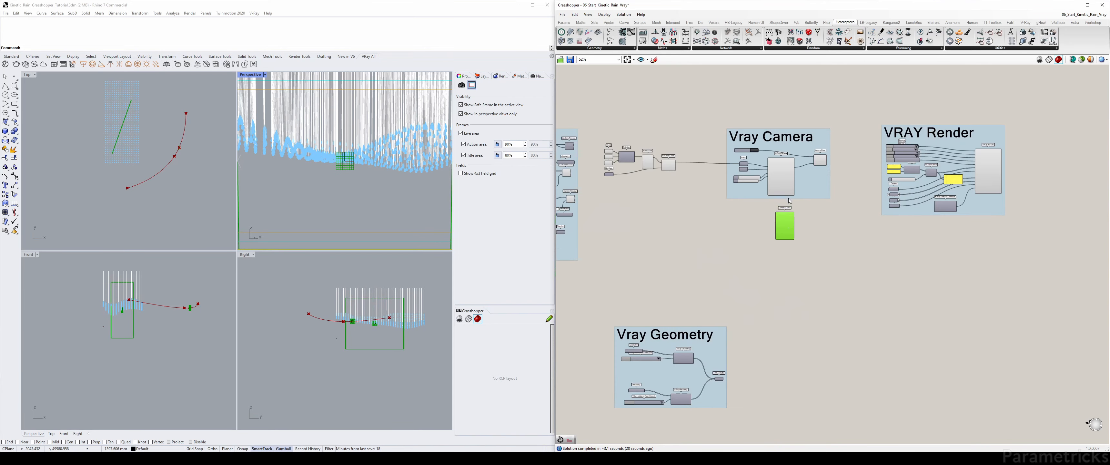
Move the camera path components, from the Point parameters to Evaluate Curve, closer to the Vray Camera group
{"action": "scroll", "coordinate": [771, 220], "scroll_direction": "down", "scroll_amount": 3}
{"action": "right_click_drag", "start_coordinate": [654, 176], "coordinate": [734, 180]}
{"action": "left_click_drag", "start_coordinate": [746, 199], "coordinate": [643, 122]}
{"action": "left_click_drag", "start_coordinate": [723, 164], "coordinate": [757, 167]}
{"action": "left_click", "coordinate": [776, 202]}
{"action": "scroll", "coordinate": [864, 204], "scroll_direction": "up", "scroll_amount": 3}
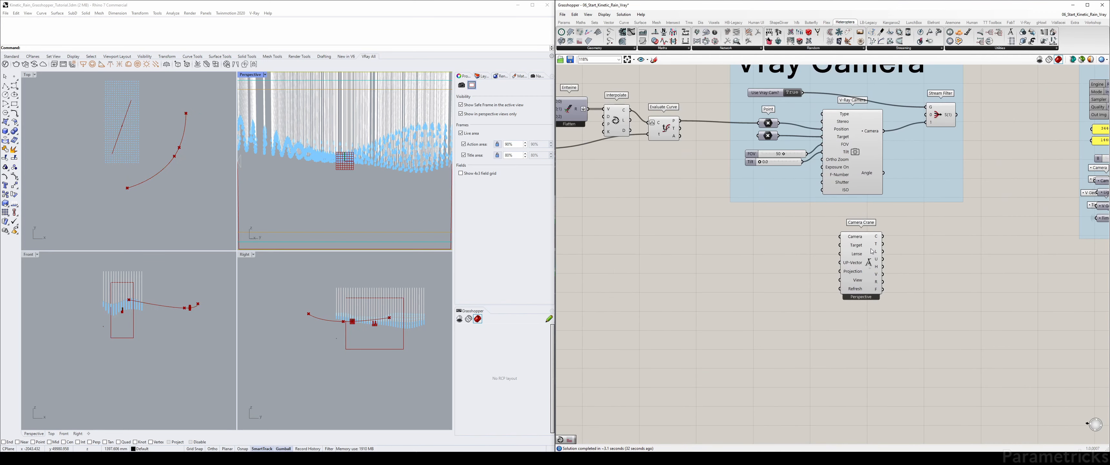
Nudge the Camera Crane component and wire the V-Ray Camera's position and target points into its Camera and Target inputs
{"action": "left_click_drag", "start_coordinate": [857, 258], "coordinate": [849, 242]}
{"action": "scroll", "coordinate": [848, 244], "scroll_direction": "up", "scroll_amount": 2}
{"action": "right_click_drag", "start_coordinate": [784, 228], "coordinate": [733, 263]}
{"action": "left_click", "coordinate": [727, 263]}
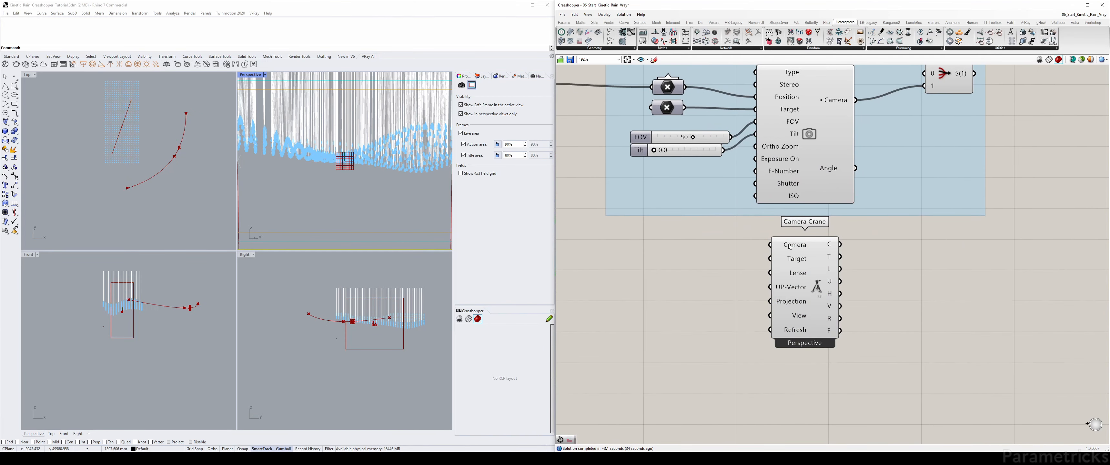
{"action": "mouse_move", "coordinate": [789, 245]}
{"action": "scroll", "coordinate": [789, 247], "scroll_direction": "down", "scroll_amount": 2}
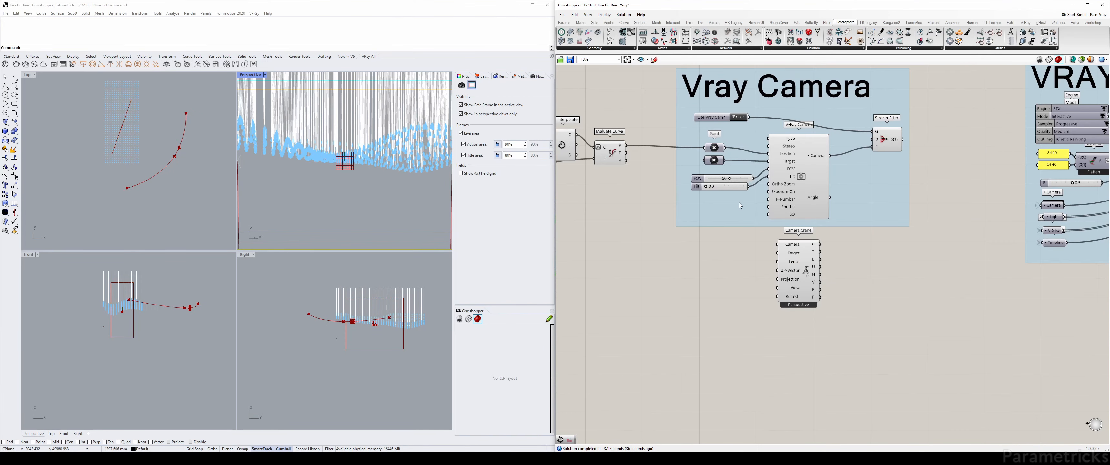
{"action": "left_click_drag", "start_coordinate": [725, 147], "coordinate": [777, 244]}
{"action": "left_click_drag", "start_coordinate": [724, 161], "coordinate": [777, 253]}
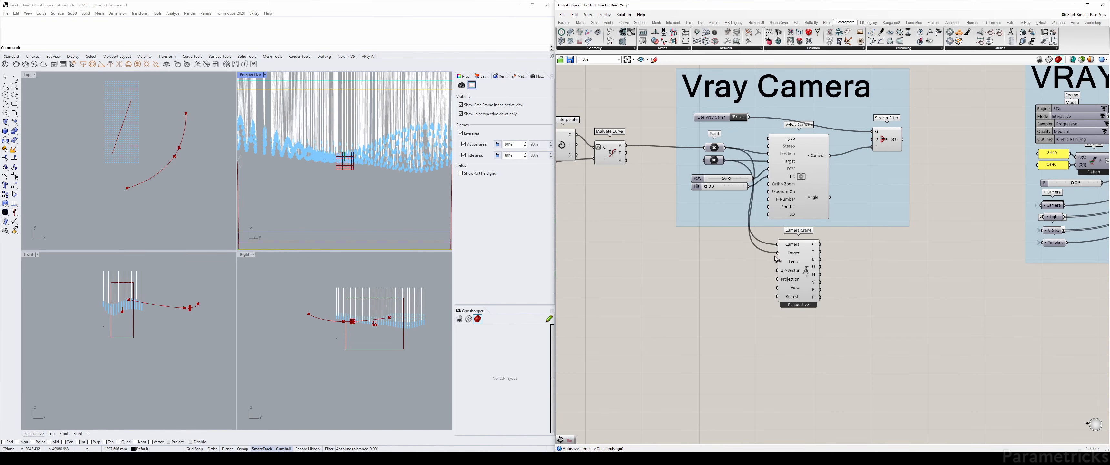
Set the Camera Crane's View input to the Perspective viewport
{"action": "scroll", "coordinate": [800, 262], "scroll_direction": "up", "scroll_amount": 1}
{"action": "left_click", "coordinate": [792, 261]}
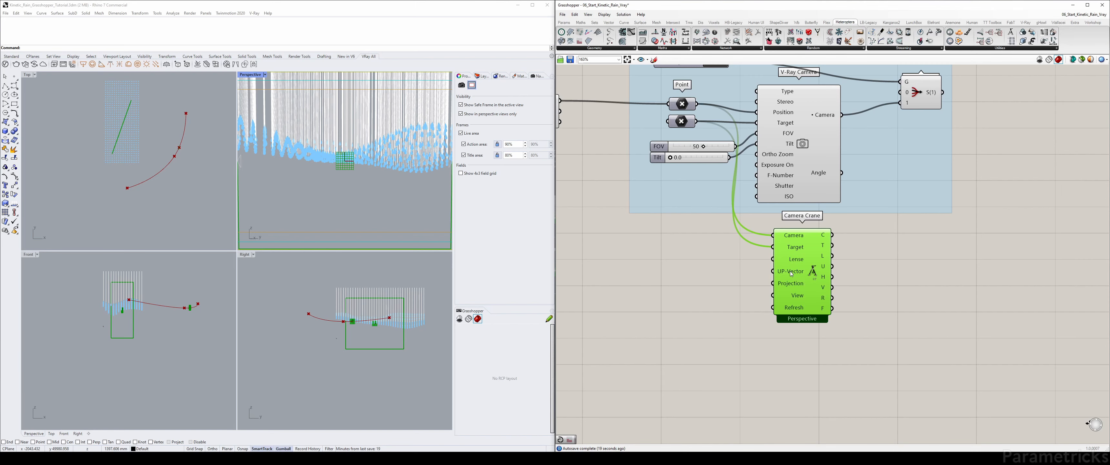
{"action": "mouse_move", "coordinate": [796, 261]}
{"action": "left_click", "coordinate": [644, 244]}
{"action": "scroll", "coordinate": [643, 245], "scroll_direction": "down", "scroll_amount": 3}
{"action": "scroll", "coordinate": [725, 278], "scroll_direction": "up", "scroll_amount": 3}
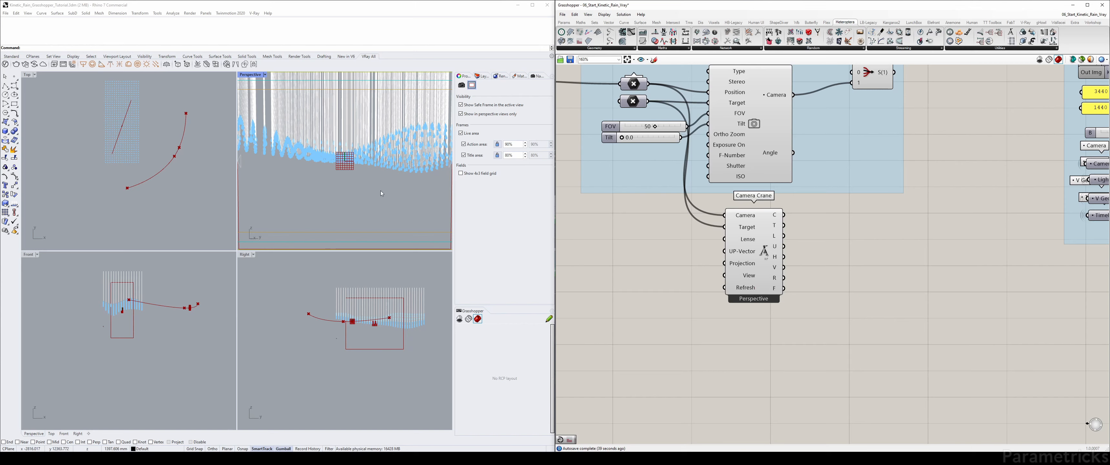
{"action": "left_click", "coordinate": [764, 262]}
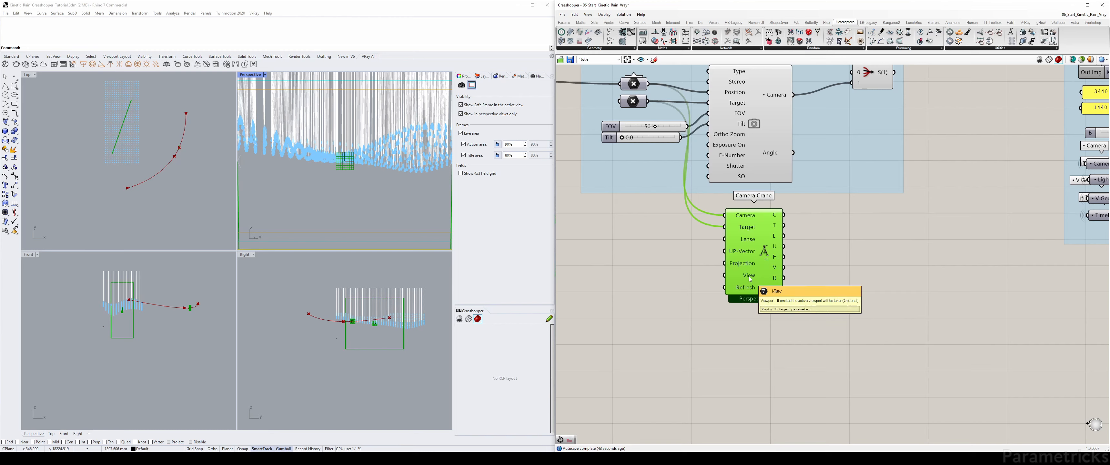
{"action": "right_click", "coordinate": [749, 276]}
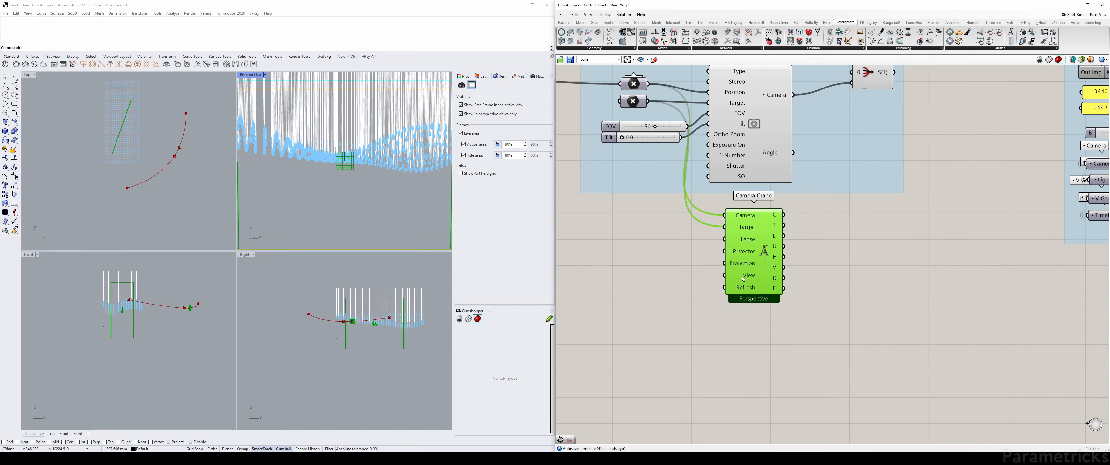
{"action": "right_click", "coordinate": [741, 276]}
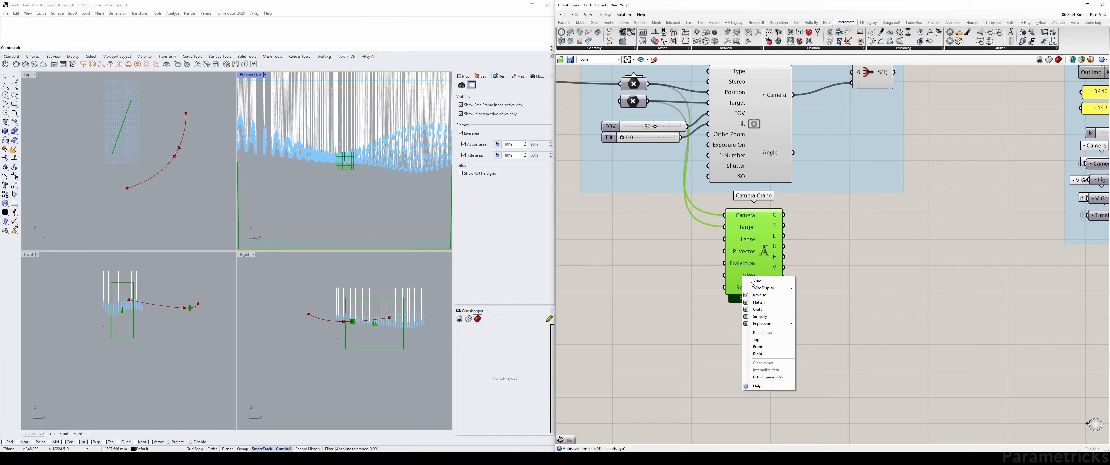
{"action": "left_click", "coordinate": [771, 336]}
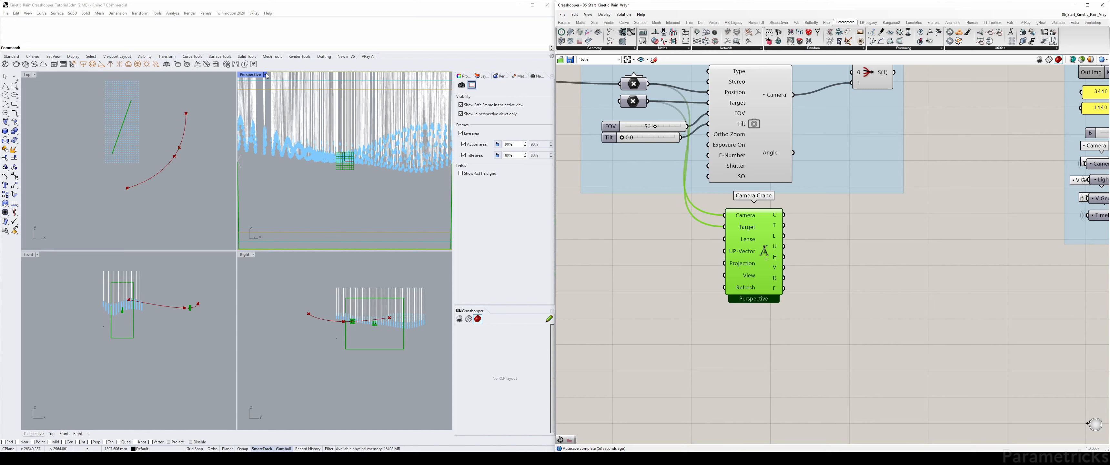
Show Rhino's named views and review the viewport options of the Camera Crane's View input
{"action": "left_click", "coordinate": [537, 77]}
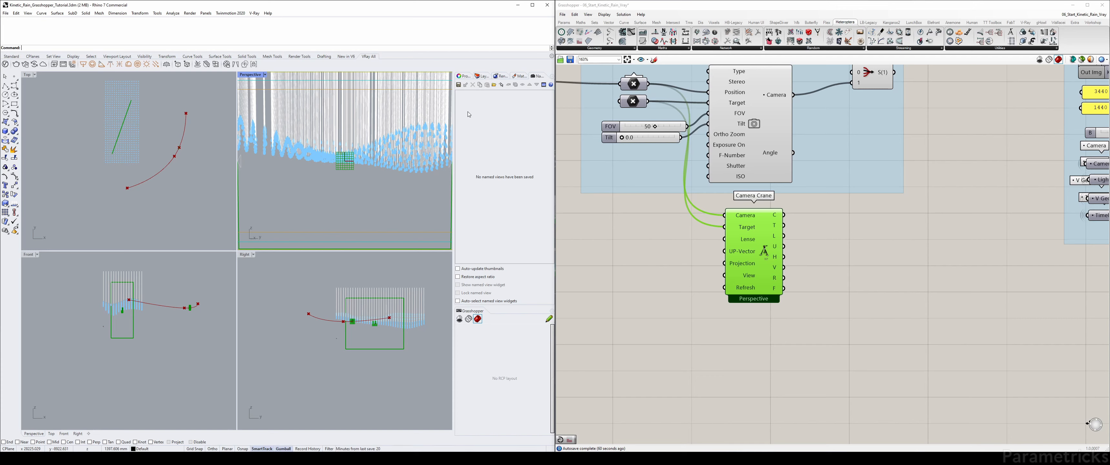
{"action": "right_click", "coordinate": [748, 274]}
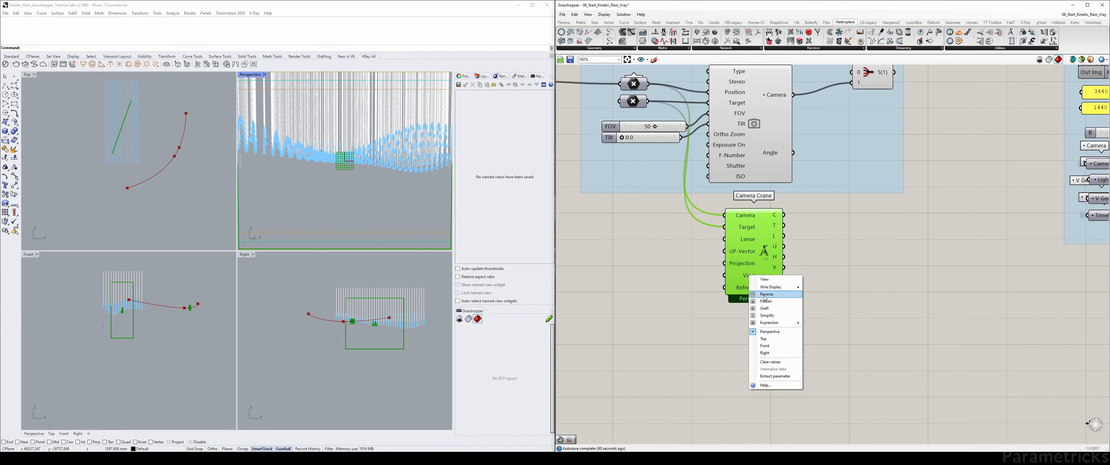
{"action": "left_click", "coordinate": [664, 319]}
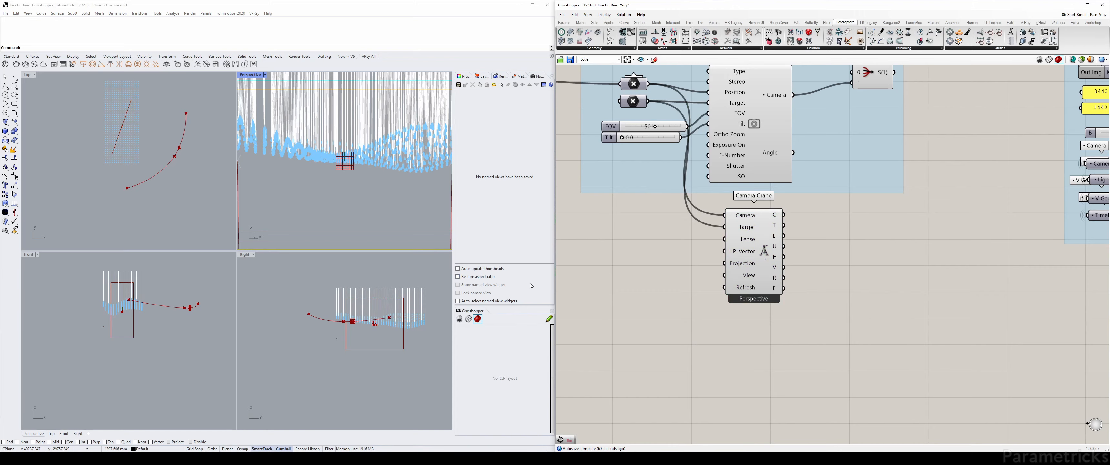
Switch the Use all Points? toggle to False in the Grid Points group
{"action": "scroll", "coordinate": [836, 192], "scroll_direction": "down", "scroll_amount": 7}
{"action": "right_click_drag", "start_coordinate": [612, 205], "coordinate": [901, 176]}
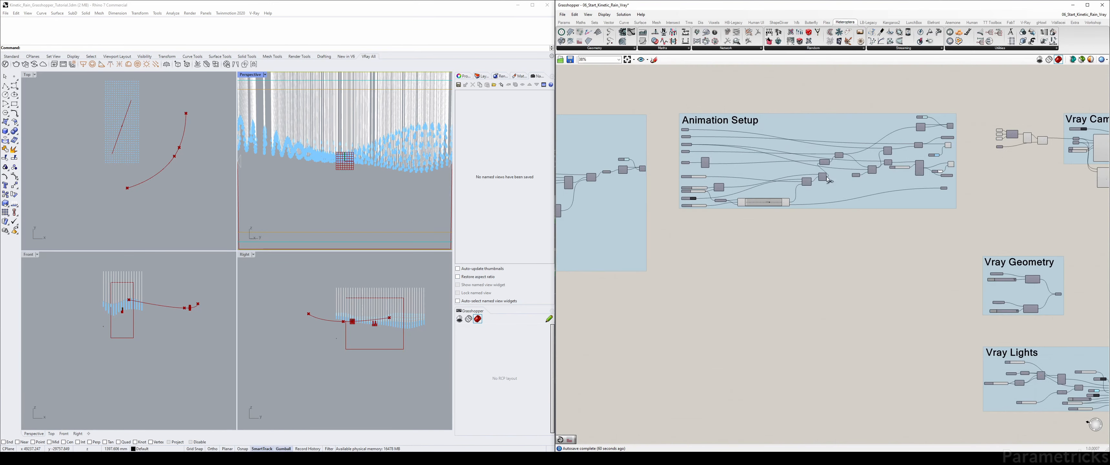
{"action": "right_click_drag", "start_coordinate": [702, 183], "coordinate": [977, 167]}
{"action": "scroll", "coordinate": [830, 180], "scroll_direction": "down", "scroll_amount": 3}
{"action": "right_click_drag", "start_coordinate": [754, 188], "coordinate": [894, 177]}
{"action": "scroll", "coordinate": [640, 183], "scroll_direction": "up", "scroll_amount": 10}
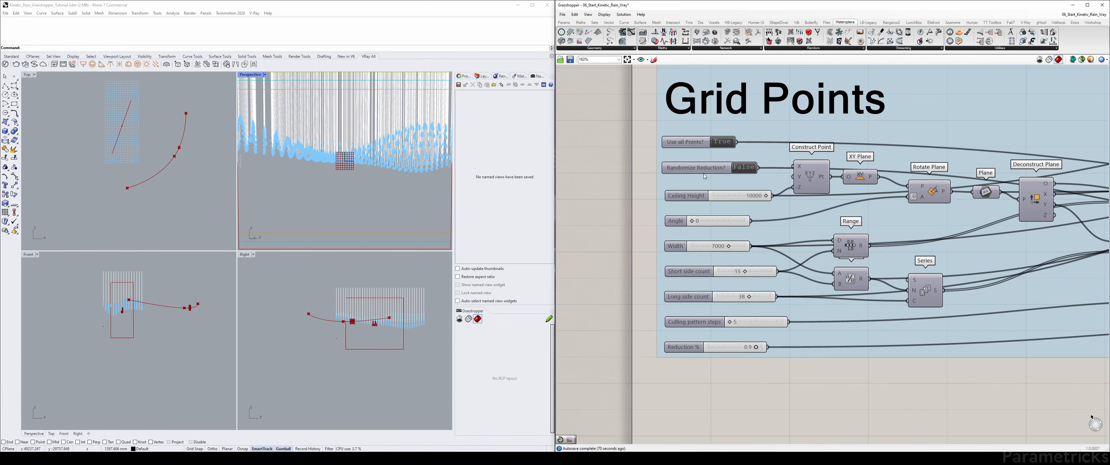
{"action": "double_click", "coordinate": [721, 141]}
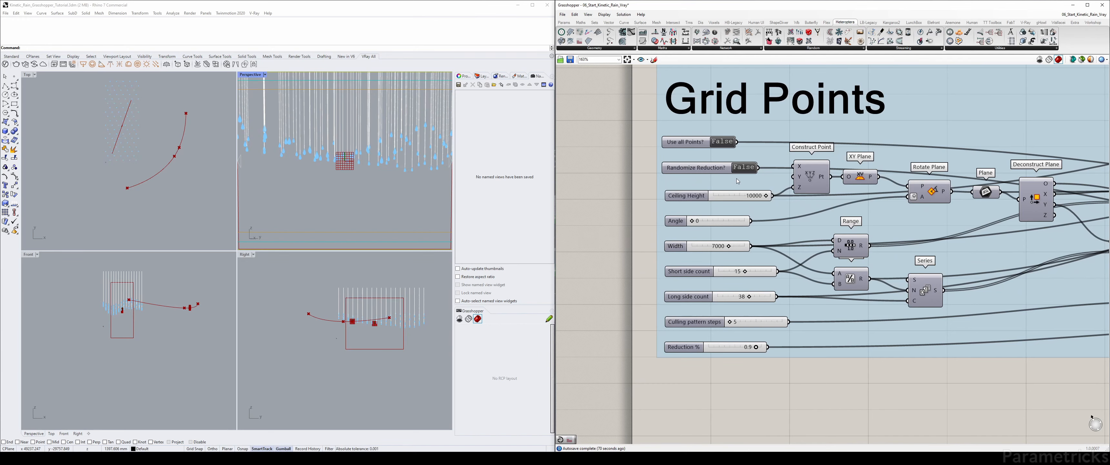
{"action": "left_click", "coordinate": [699, 168]}
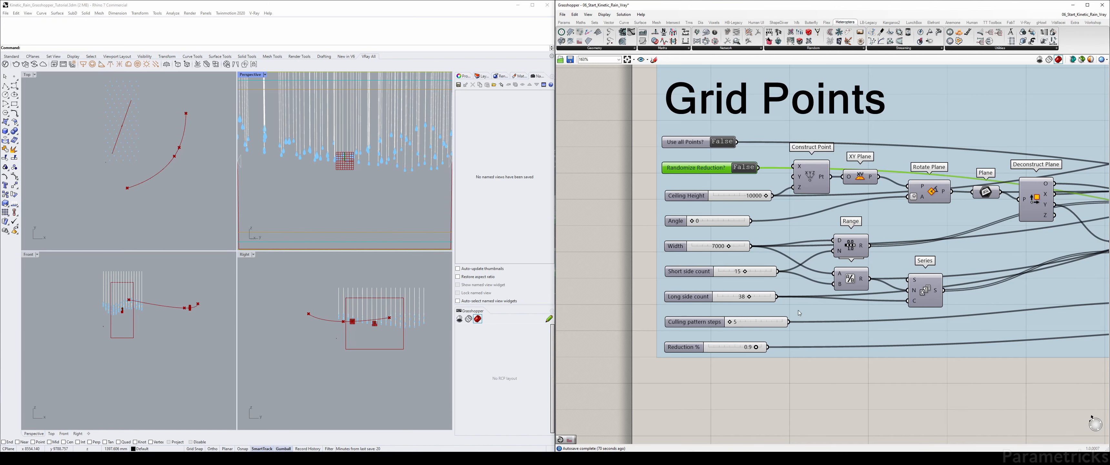
Set the Culling pattern steps slider in the Grid Points group to 15
{"action": "scroll", "coordinate": [745, 348], "scroll_direction": "up", "scroll_amount": 2}
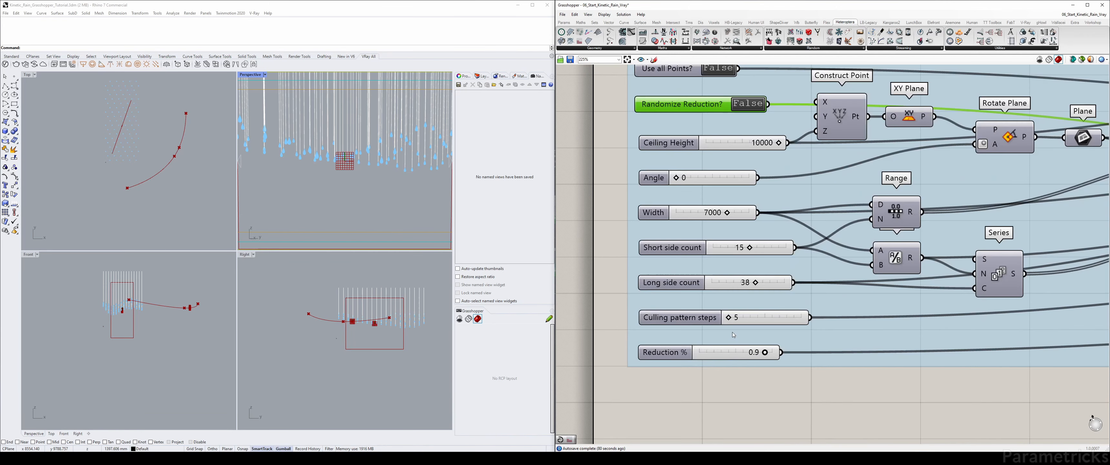
{"action": "double_click", "coordinate": [763, 320]}
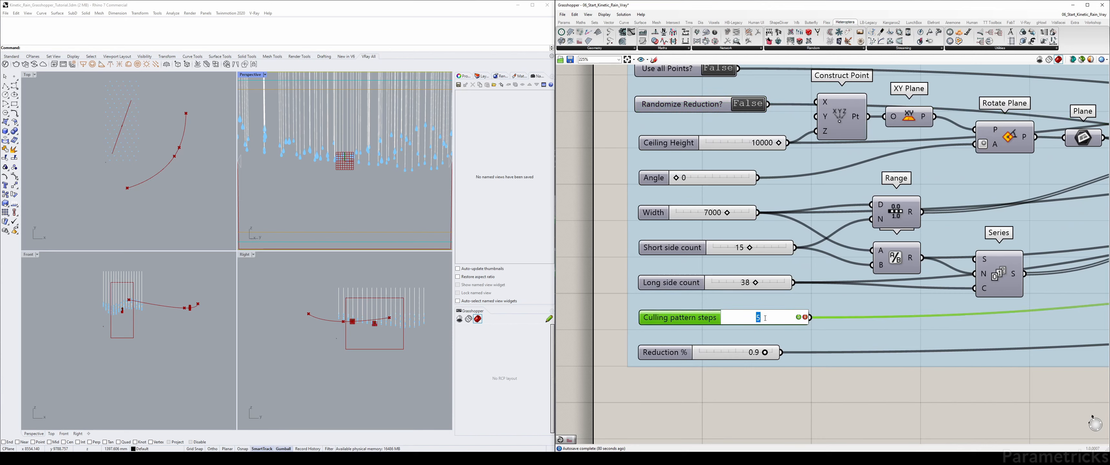
{"action": "type", "text": "15"}
{"action": "key", "text": "Return"}
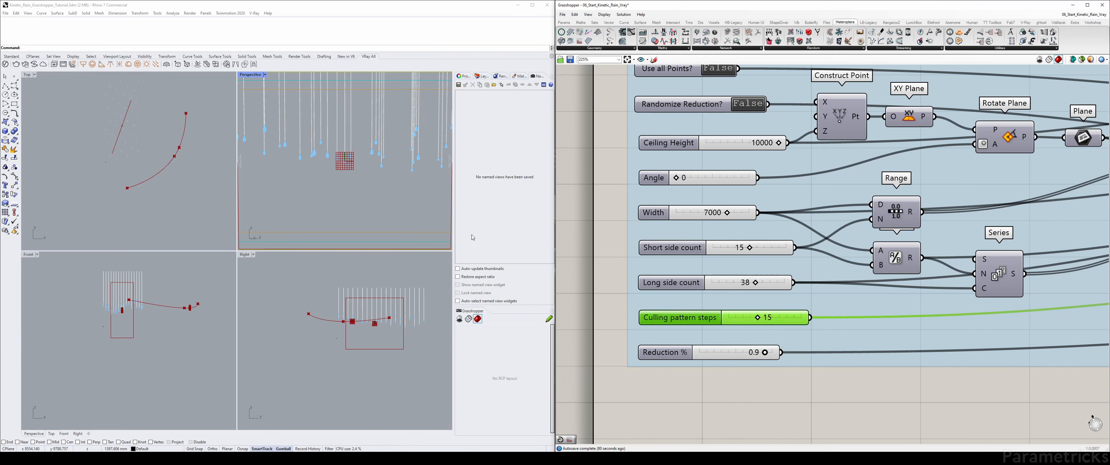
Scrub the V-Ray Timeline in the Animation Setup group back to frame 0 to preview the camera movement
{"action": "scroll", "coordinate": [581, 165], "scroll_direction": "down", "scroll_amount": 10}
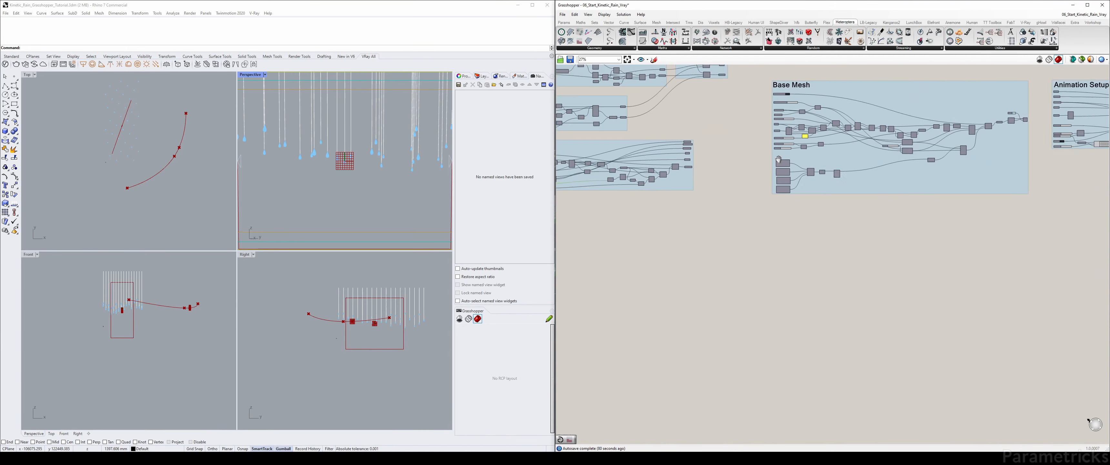
{"action": "right_click_drag", "start_coordinate": [779, 159], "coordinate": [710, 163]}
{"action": "right_click_drag", "start_coordinate": [956, 148], "coordinate": [786, 146]}
{"action": "scroll", "coordinate": [830, 138], "scroll_direction": "up", "scroll_amount": 7}
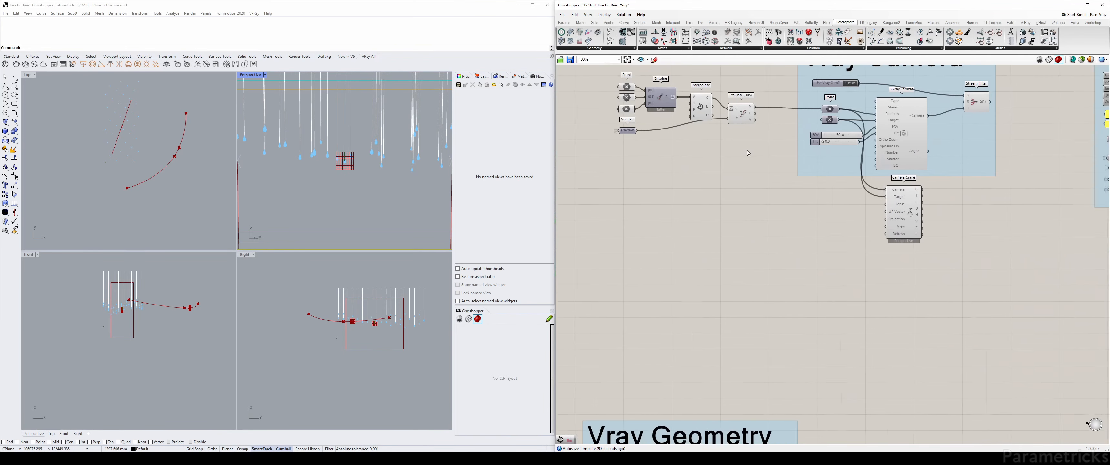
{"action": "scroll", "coordinate": [748, 153], "scroll_direction": "down", "scroll_amount": 2}
{"action": "scroll", "coordinate": [745, 249], "scroll_direction": "up", "scroll_amount": 5}
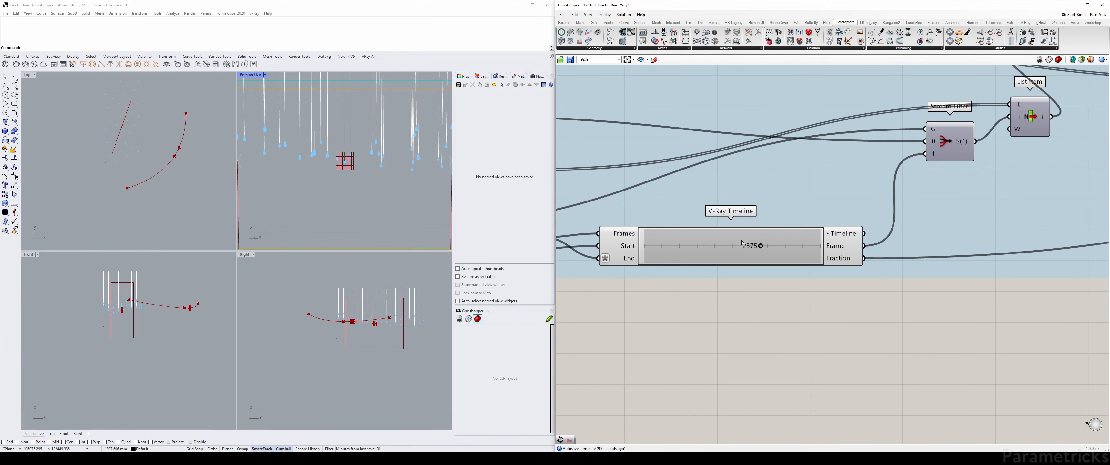
{"action": "left_click_drag", "start_coordinate": [762, 248], "coordinate": [737, 261]}
{"action": "left_click_drag", "start_coordinate": [649, 260], "coordinate": [630, 259]}
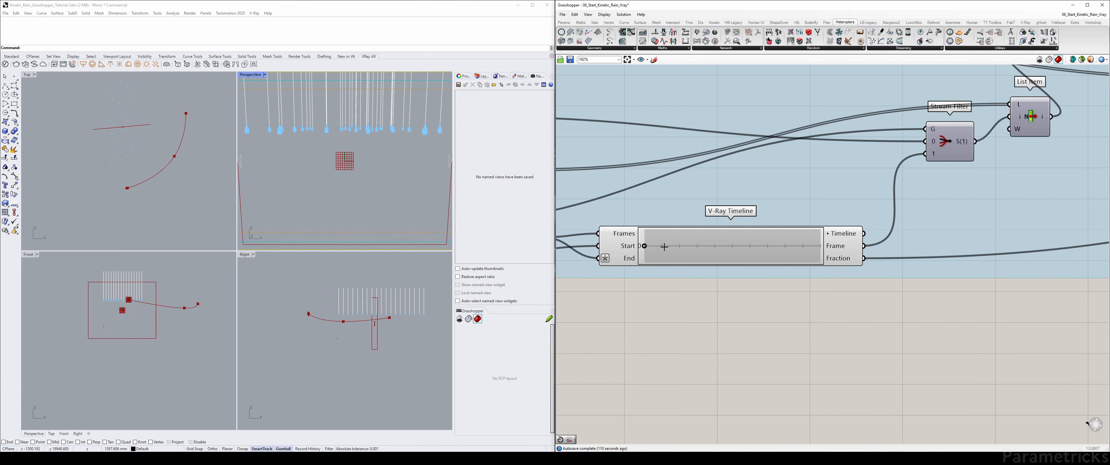
Look through the V-Ray Camera in the Perspective viewport at the current timeline frame
{"action": "scroll", "coordinate": [663, 246], "scroll_direction": "down", "scroll_amount": 5}
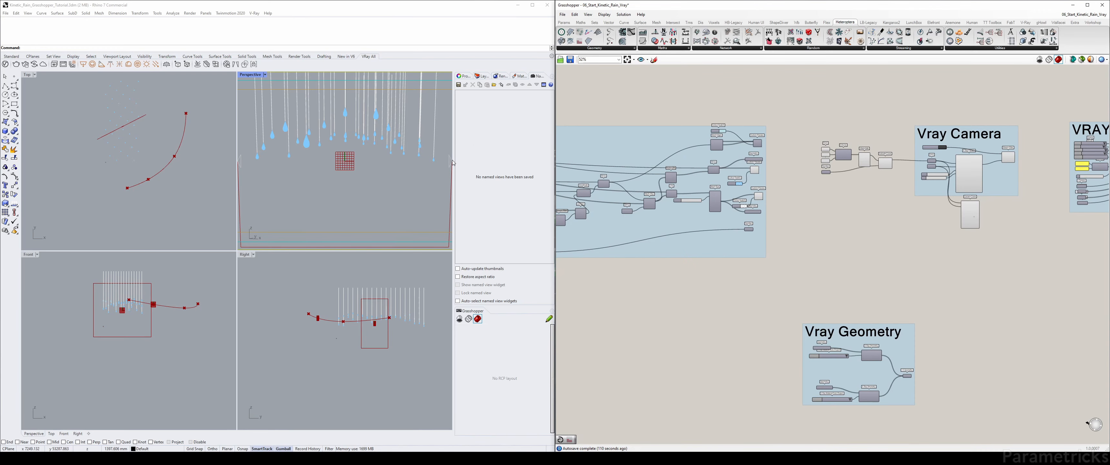
{"action": "right_click_drag", "start_coordinate": [1043, 180], "coordinate": [815, 168]}
{"action": "scroll", "coordinate": [815, 168], "scroll_direction": "up", "scroll_amount": 2}
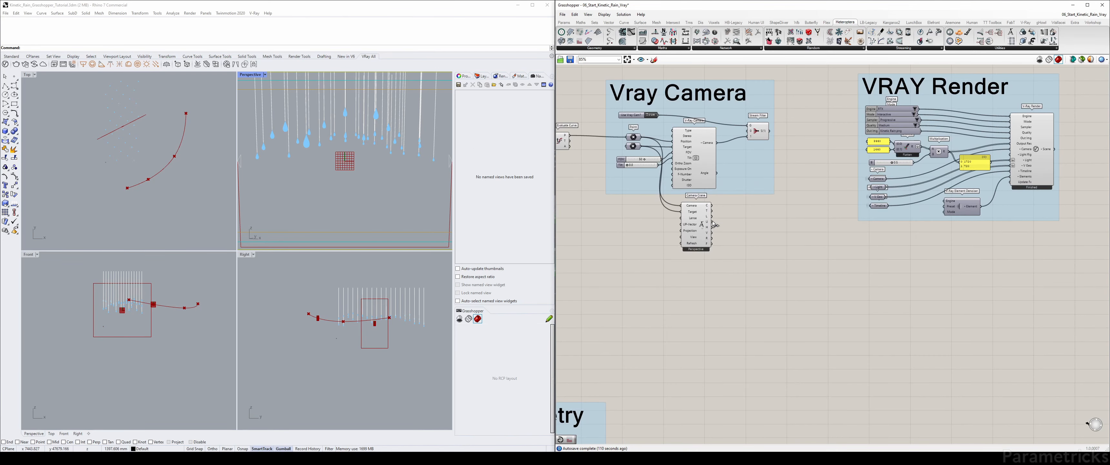
{"action": "right_click", "coordinate": [698, 153]}
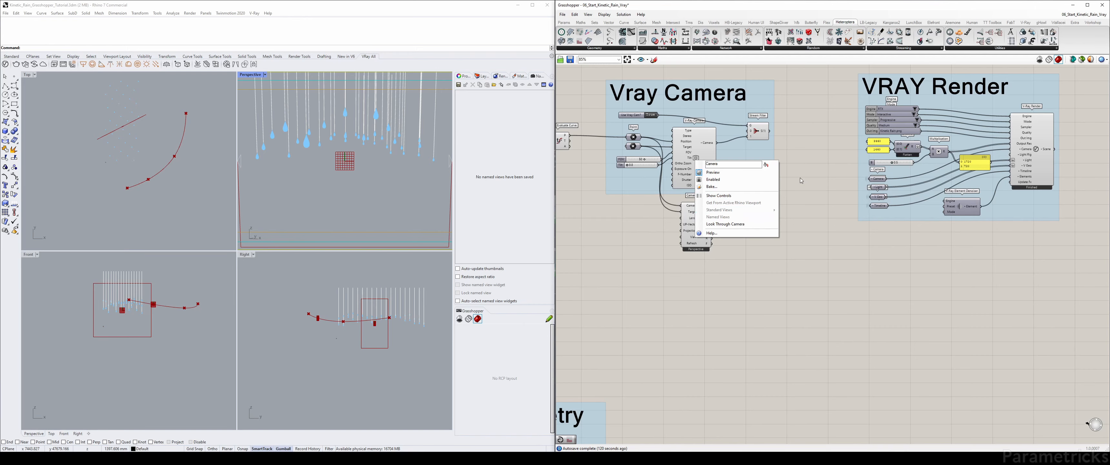
{"action": "left_click", "coordinate": [746, 228]}
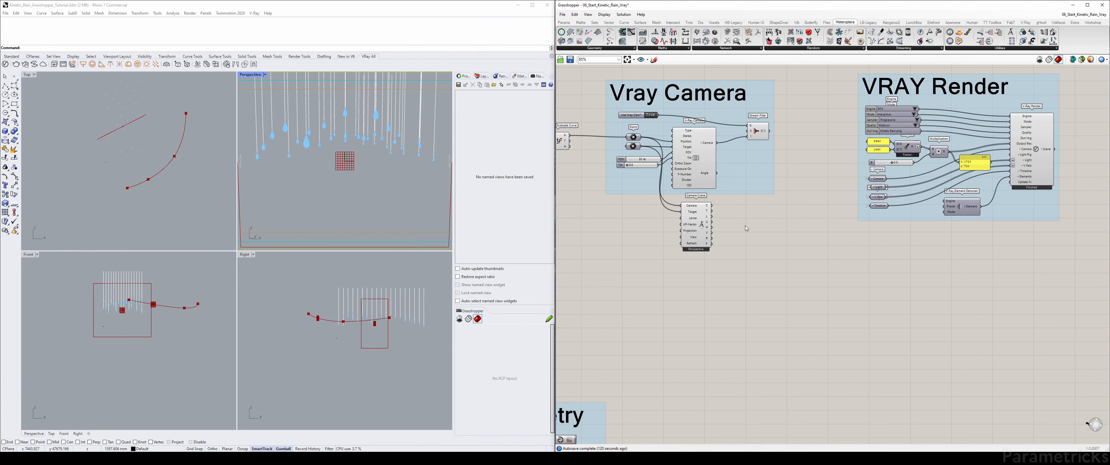
Render the current frame with the V-Ray Render component, compare it with the viewport and close the frame buffer
{"action": "scroll", "coordinate": [879, 130], "scroll_direction": "up", "scroll_amount": 3}
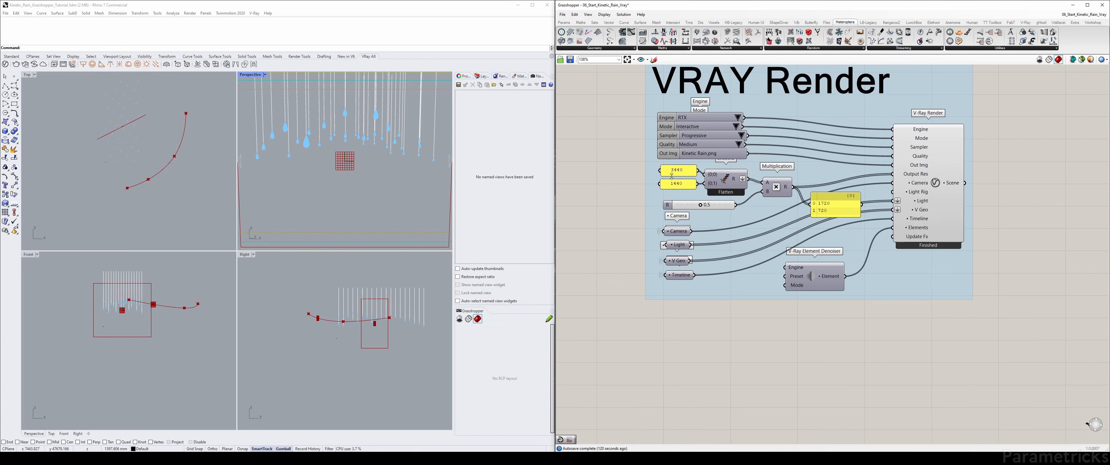
{"action": "left_click", "coordinate": [940, 183]}
{"action": "right_click", "coordinate": [940, 183]}
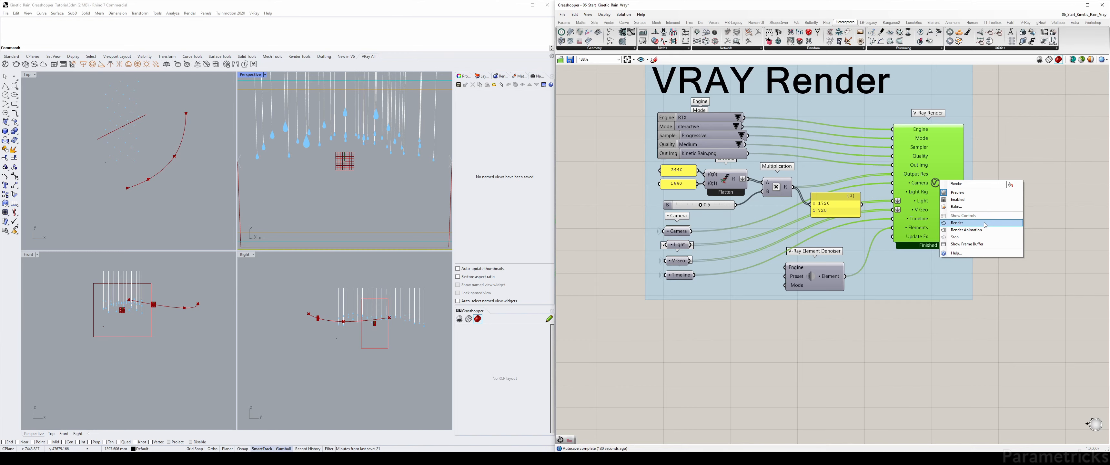
{"action": "left_click", "coordinate": [957, 222]}
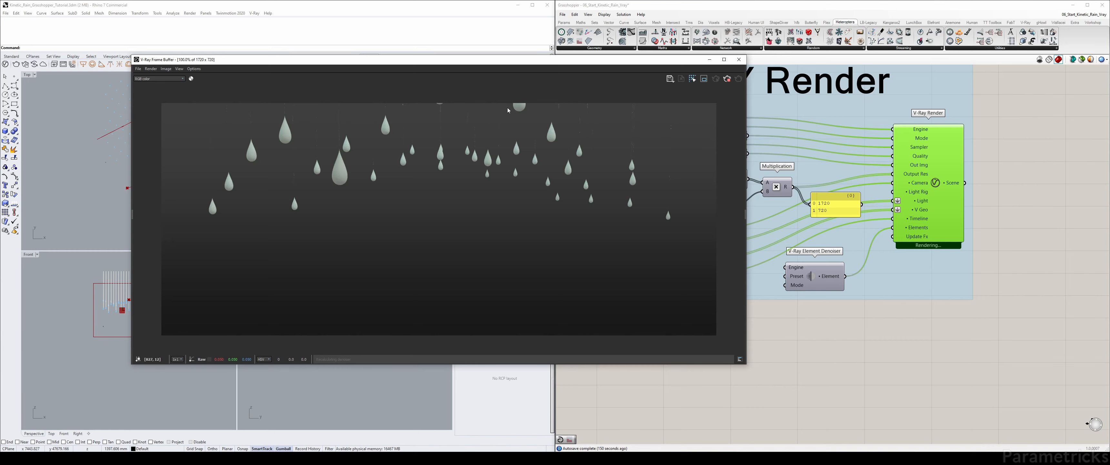
{"action": "left_click", "coordinate": [739, 59]}
Turn off the preview of the Camera Crane component
{"action": "scroll", "coordinate": [768, 349], "scroll_direction": "down", "scroll_amount": 4}
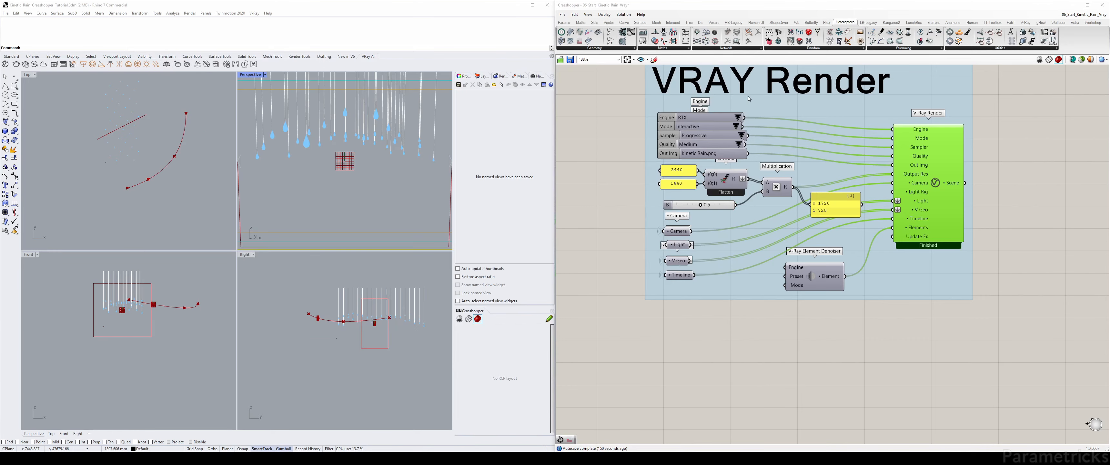
{"action": "scroll", "coordinate": [771, 336], "scroll_direction": "down", "scroll_amount": 1}
{"action": "right_click_drag", "start_coordinate": [771, 336], "coordinate": [875, 280]}
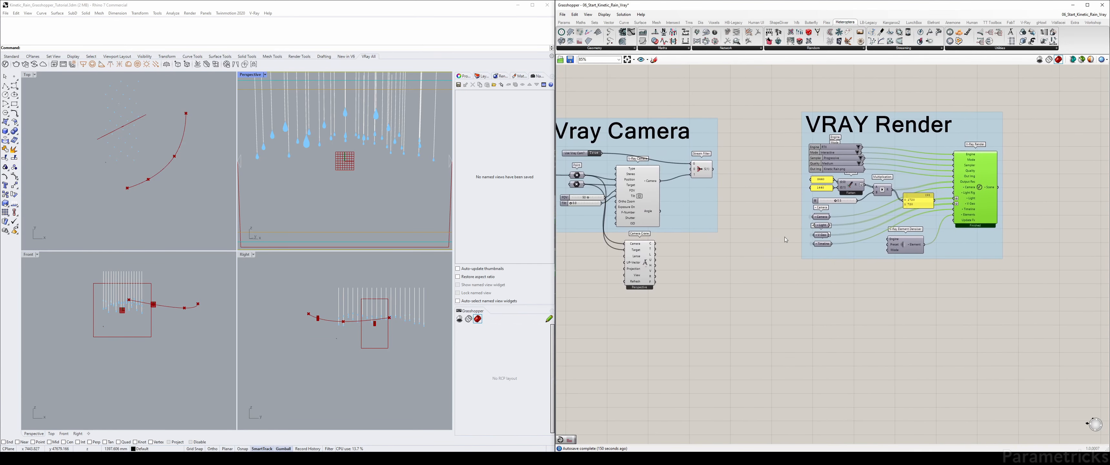
{"action": "left_click", "coordinate": [640, 263]}
{"action": "key", "text": "ctrl+q"}
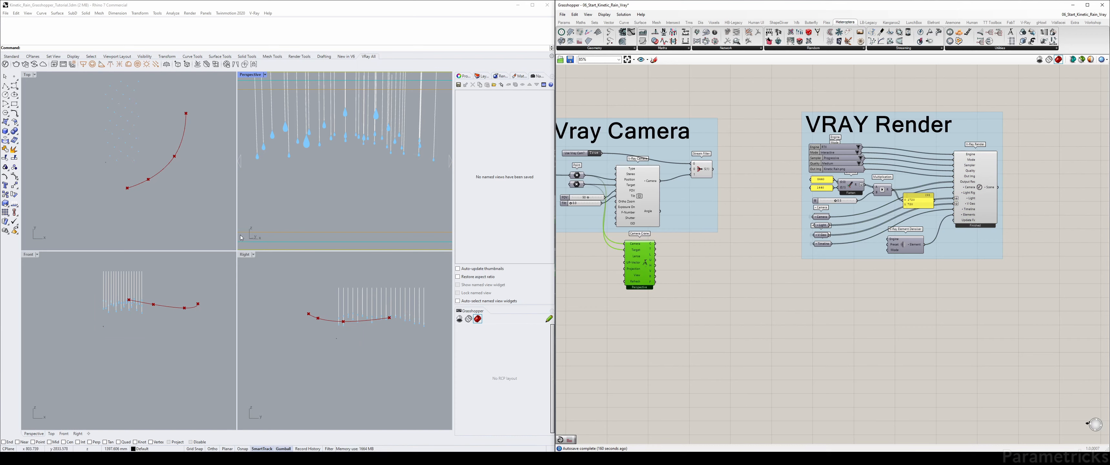
Widen Rhino's Perspective viewport by shifting the divider between the viewports
{"action": "left_click_drag", "start_coordinate": [238, 251], "coordinate": [184, 250]}
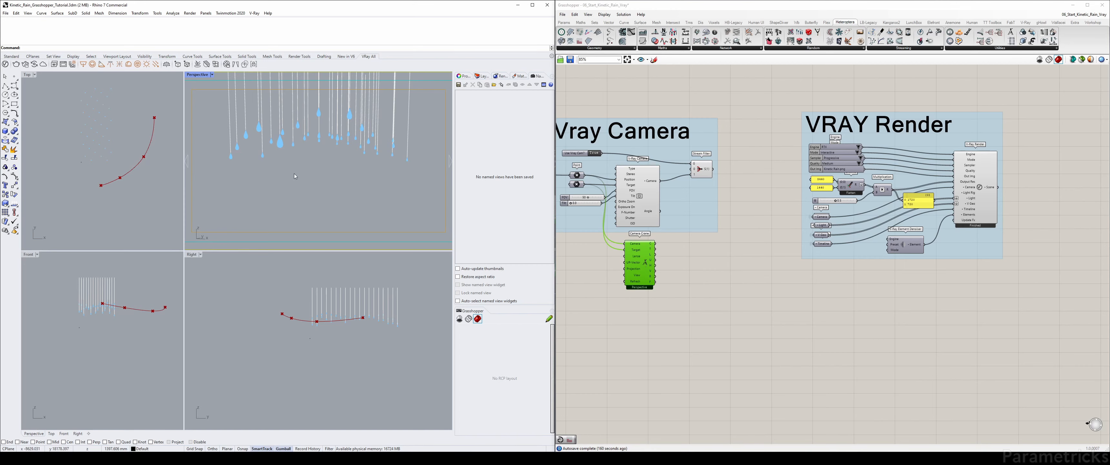
{"action": "scroll", "coordinate": [669, 181], "scroll_direction": "up", "scroll_amount": 3}
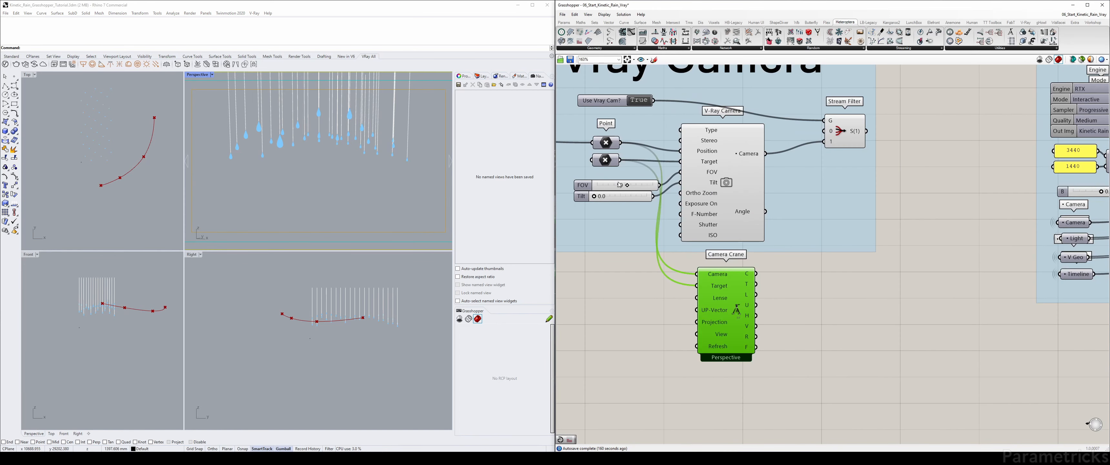
Raise the first camera path point slightly in Rhino's Right viewport
{"action": "left_click", "coordinate": [686, 198]}
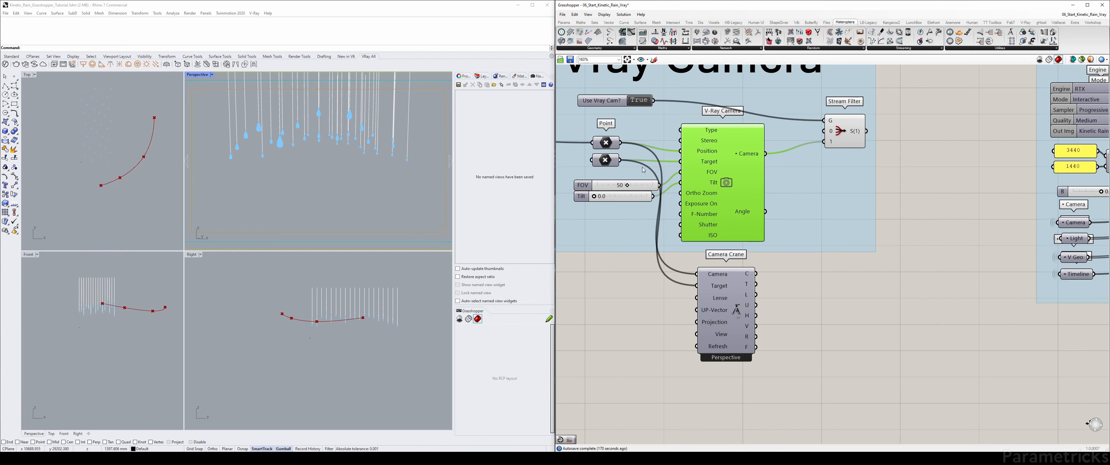
{"action": "right_click_drag", "start_coordinate": [741, 172], "coordinate": [928, 177]}
{"action": "right_click_drag", "start_coordinate": [642, 158], "coordinate": [870, 146]}
{"action": "left_click", "coordinate": [687, 122]}
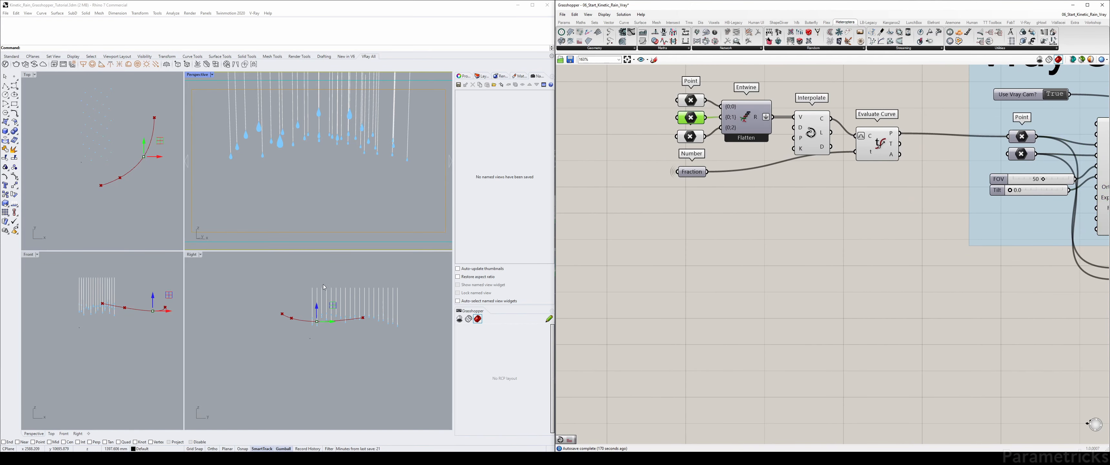
{"action": "left_click", "coordinate": [688, 100]}
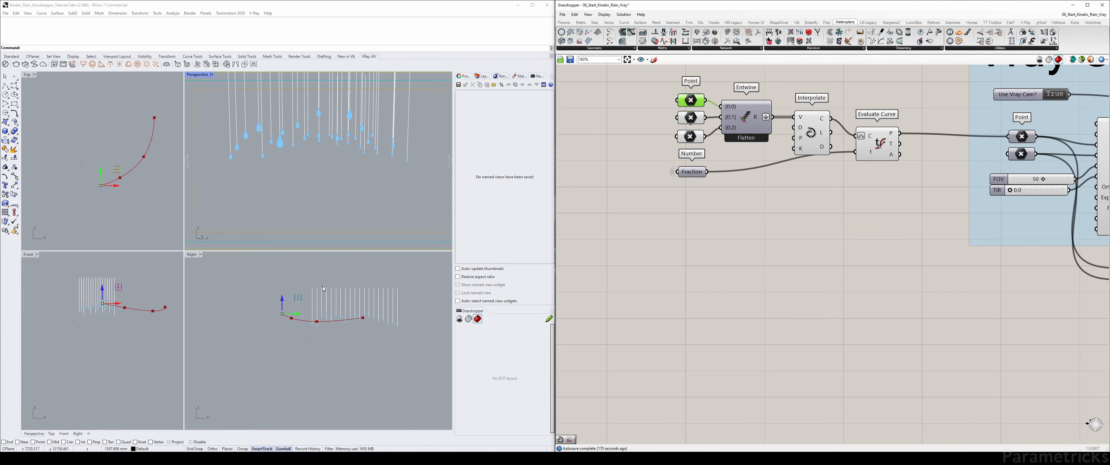
{"action": "left_click", "coordinate": [323, 288]}
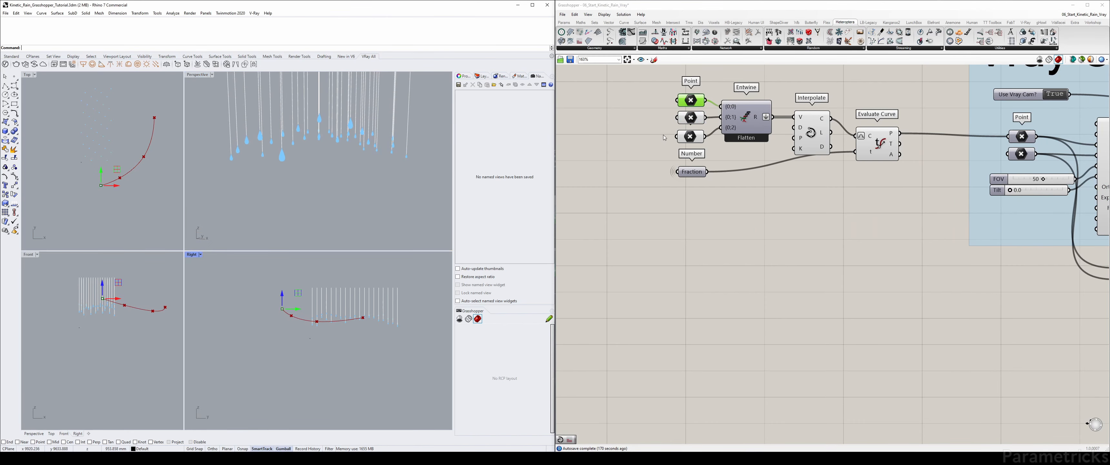
Raise the second and third camera path points slightly in the Right viewport
{"action": "left_click", "coordinate": [690, 117]}
{"action": "left_click", "coordinate": [318, 304]}
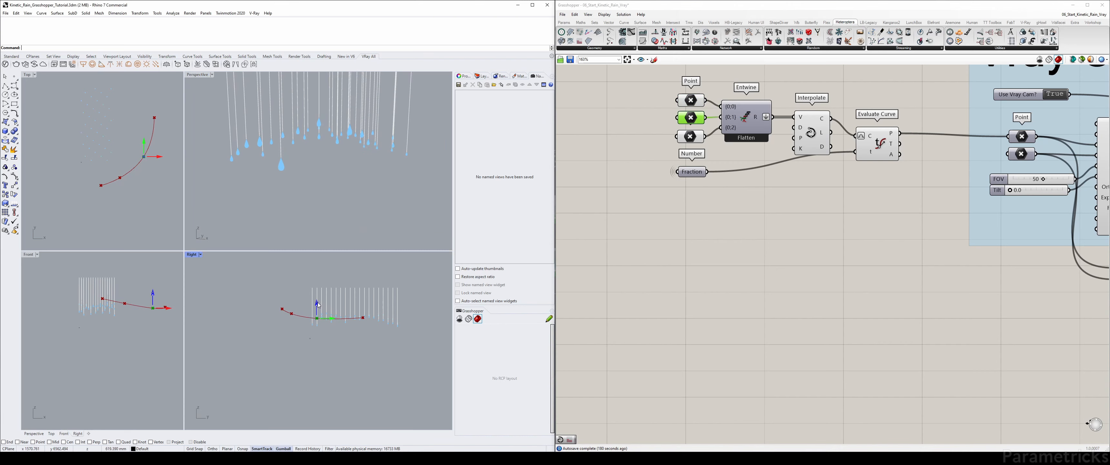
{"action": "left_click_drag", "start_coordinate": [318, 304], "coordinate": [317, 301]}
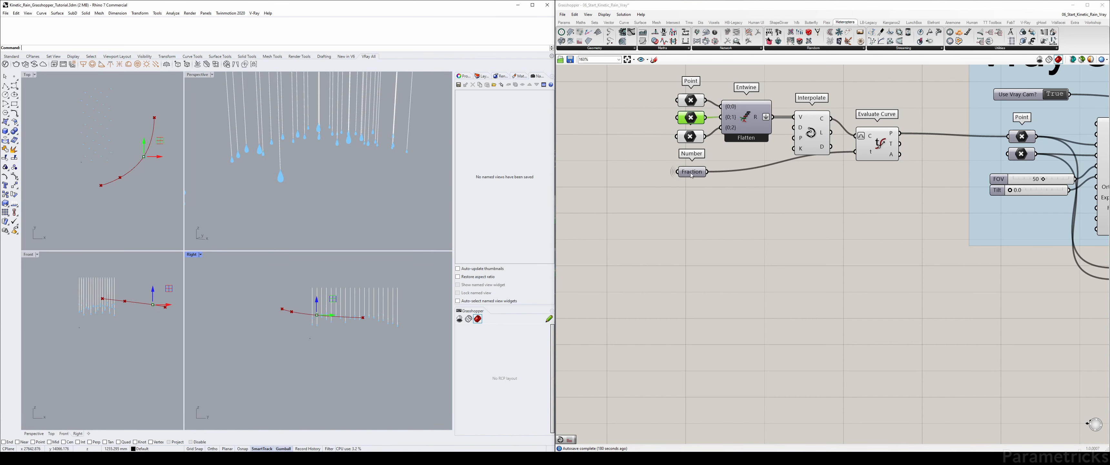
{"action": "left_click", "coordinate": [690, 136]}
{"action": "left_click", "coordinate": [364, 302]}
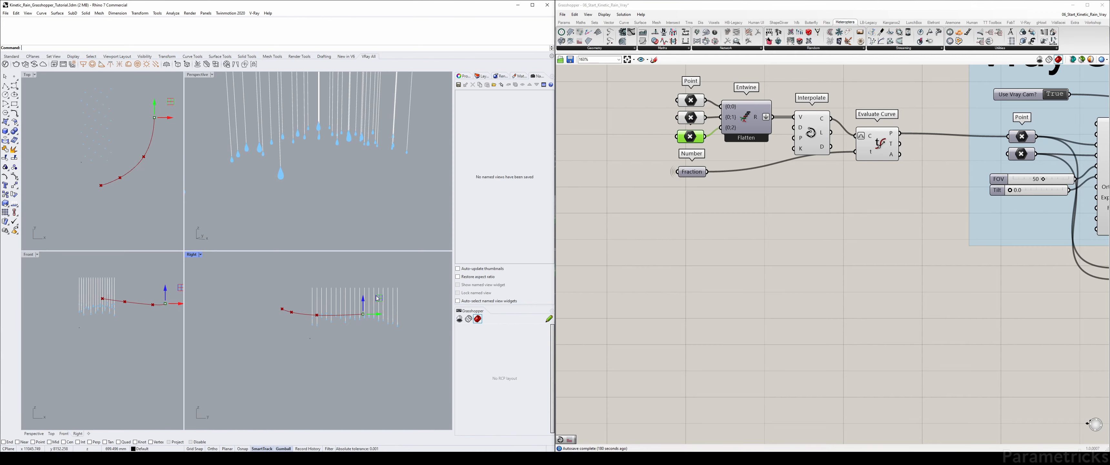
Render the current frame with the V-Ray Render component to check the adjusted camera path, and close the frame buffer
{"action": "scroll", "coordinate": [845, 221], "scroll_direction": "down", "scroll_amount": 1}
{"action": "right_click_drag", "start_coordinate": [845, 222], "coordinate": [646, 222]}
{"action": "scroll", "coordinate": [948, 235], "scroll_direction": "down", "scroll_amount": 2}
{"action": "right_click_drag", "start_coordinate": [948, 235], "coordinate": [702, 235]}
{"action": "right_click_drag", "start_coordinate": [1047, 225], "coordinate": [801, 224]}
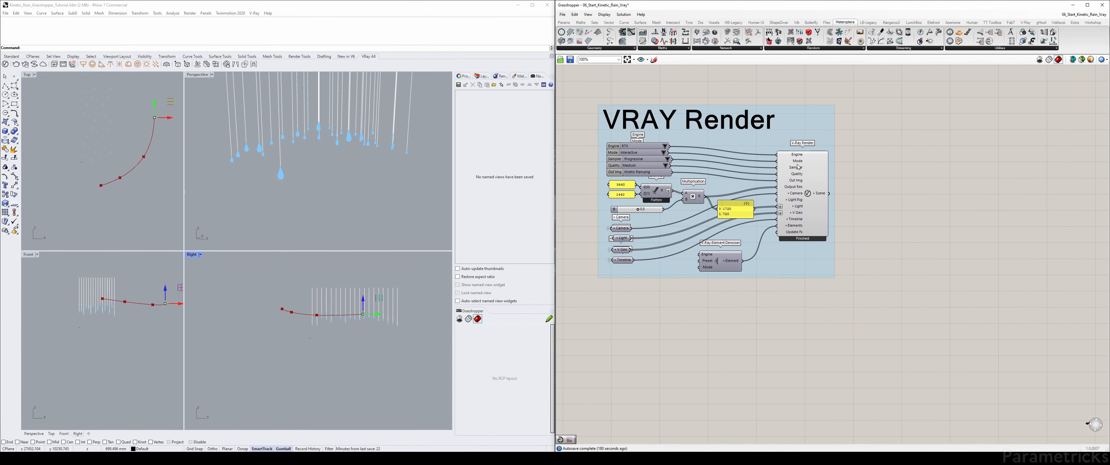
{"action": "scroll", "coordinate": [805, 181], "scroll_direction": "up", "scroll_amount": 2}
{"action": "right_click", "coordinate": [807, 204]}
{"action": "right_click", "coordinate": [807, 201]}
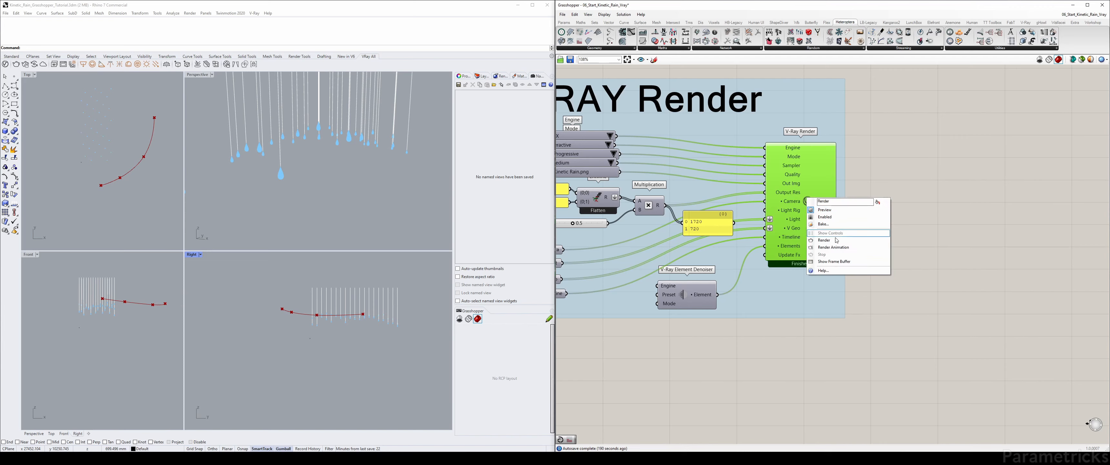
{"action": "left_click", "coordinate": [832, 243]}
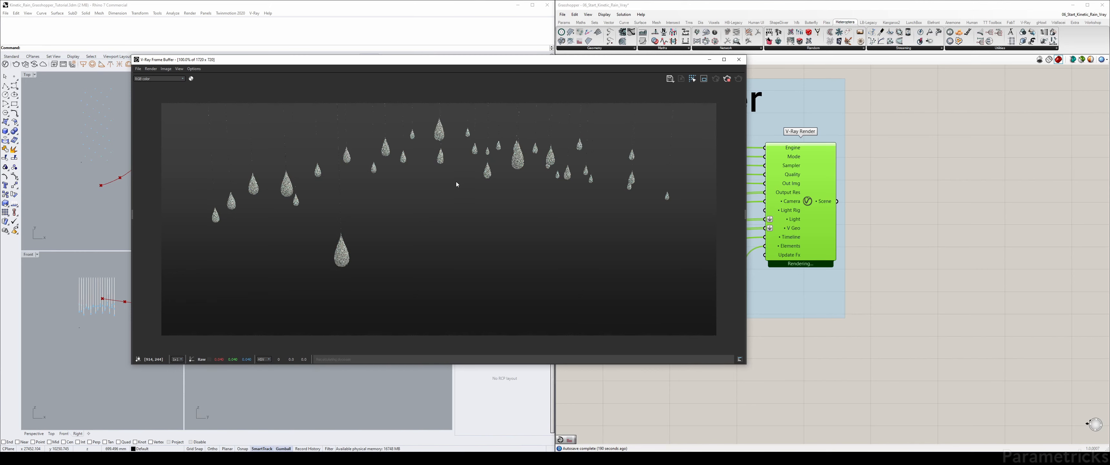
{"action": "left_click", "coordinate": [739, 59]}
{"action": "left_click", "coordinate": [880, 147]}
{"action": "scroll", "coordinate": [774, 176], "scroll_direction": "down", "scroll_amount": 3}
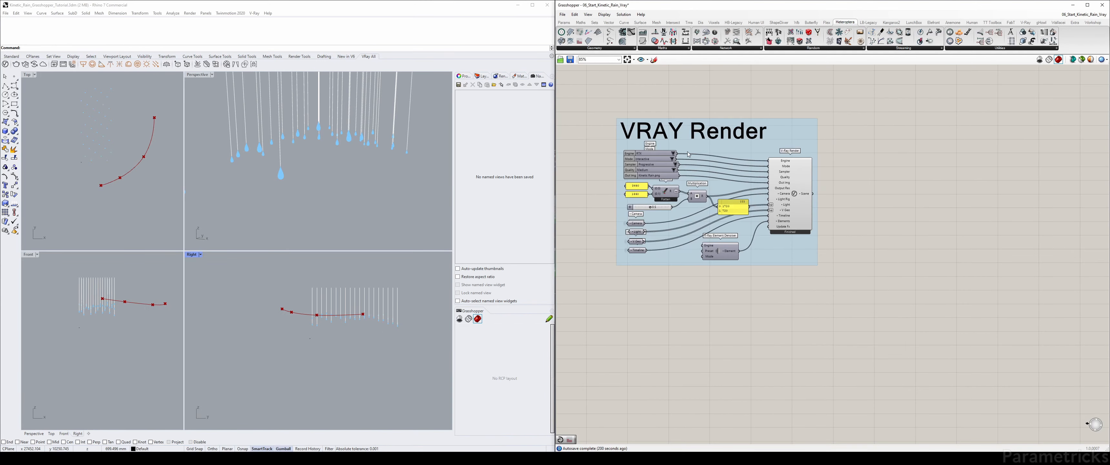
{"action": "right_click_drag", "start_coordinate": [621, 155], "coordinate": [666, 147]}
{"action": "scroll", "coordinate": [666, 147], "scroll_direction": "up", "scroll_amount": 5}
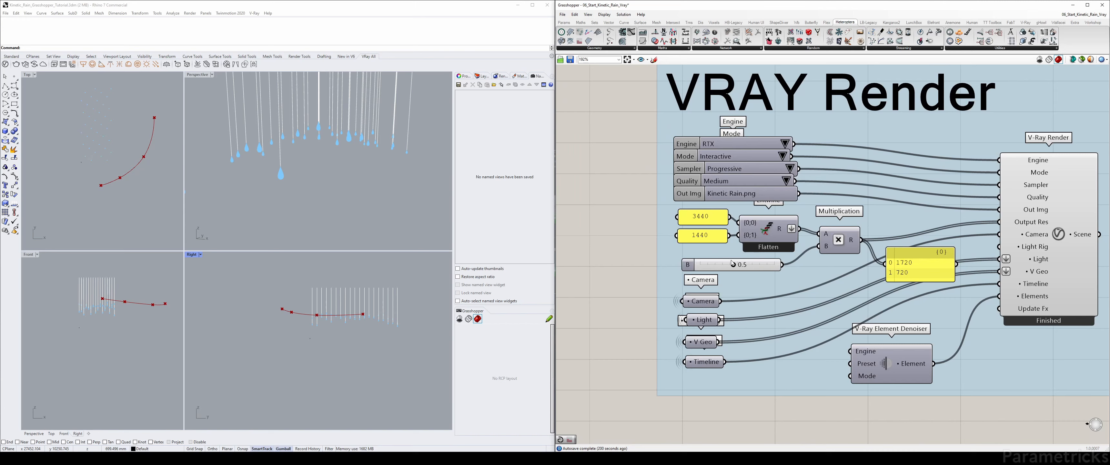
{"action": "mouse_move", "coordinate": [732, 264]}
{"action": "left_mouse_down"}
{"action": "mouse_move", "coordinate": [708, 266]}
{"action": "mouse_move", "coordinate": [733, 265]}
{"action": "left_mouse_up"}
Add the camera path components and the Camera Crane to the Vray Camera group
{"action": "scroll", "coordinate": [826, 197], "scroll_direction": "down", "scroll_amount": 4}
{"action": "right_click_drag", "start_coordinate": [836, 245], "coordinate": [818, 157]}
{"action": "scroll", "coordinate": [818, 156], "scroll_direction": "down", "scroll_amount": 2}
{"action": "right_click_drag", "start_coordinate": [645, 188], "coordinate": [886, 223]}
{"action": "scroll", "coordinate": [845, 189], "scroll_direction": "down", "scroll_amount": 1}
{"action": "left_click_drag", "start_coordinate": [668, 91], "coordinate": [953, 254]}
{"action": "right_click", "coordinate": [902, 187]}
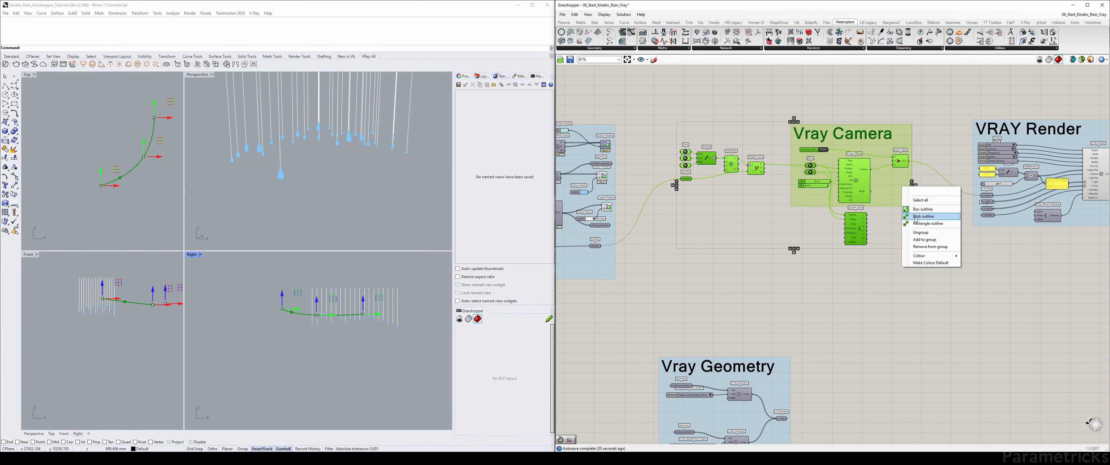
{"action": "left_click", "coordinate": [931, 241]}
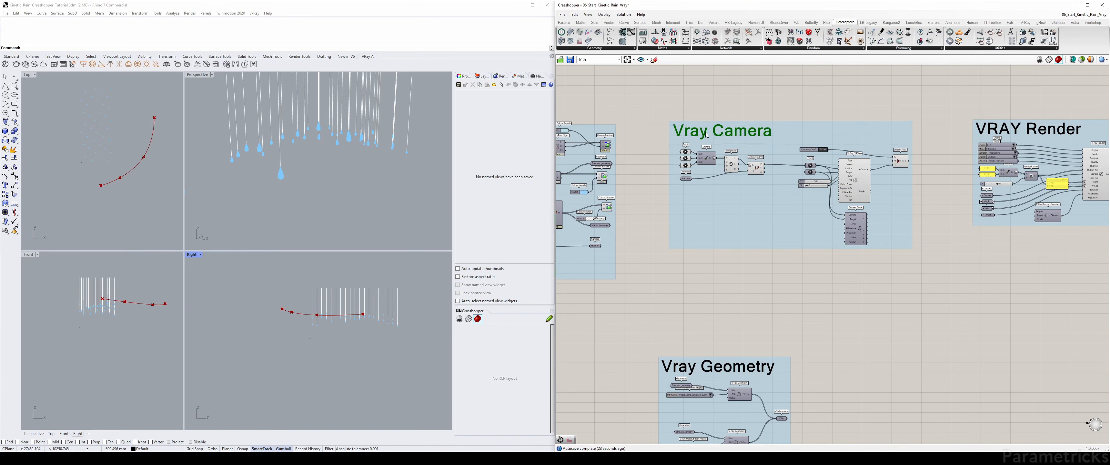
Tidy the Vray Camera group by moving the path components closer to the camera points and the Camera Crane beneath the Stream Filter
{"action": "scroll", "coordinate": [846, 173], "scroll_direction": "up", "scroll_amount": 4}
{"action": "scroll", "coordinate": [846, 173], "scroll_direction": "up", "scroll_amount": 2}
{"action": "scroll", "coordinate": [653, 170], "scroll_direction": "down", "scroll_amount": 5}
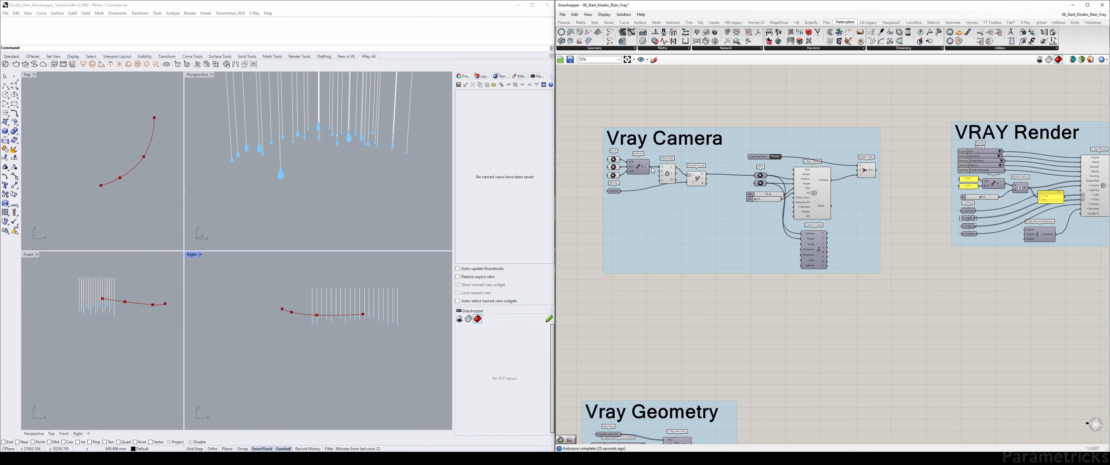
{"action": "left_click_drag", "start_coordinate": [598, 155], "coordinate": [736, 179]}
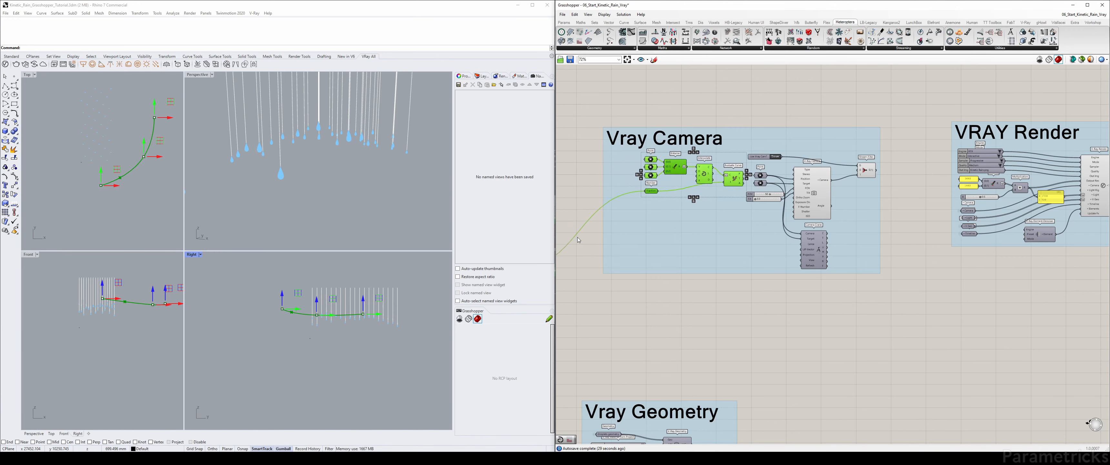
{"action": "left_click_drag", "start_coordinate": [817, 251], "coordinate": [863, 207]}
{"action": "scroll", "coordinate": [864, 203], "scroll_direction": "up", "scroll_amount": 2}
{"action": "left_click", "coordinate": [912, 193]}
{"action": "left_click_drag", "start_coordinate": [867, 151], "coordinate": [862, 151]}
{"action": "left_click", "coordinate": [811, 129]}
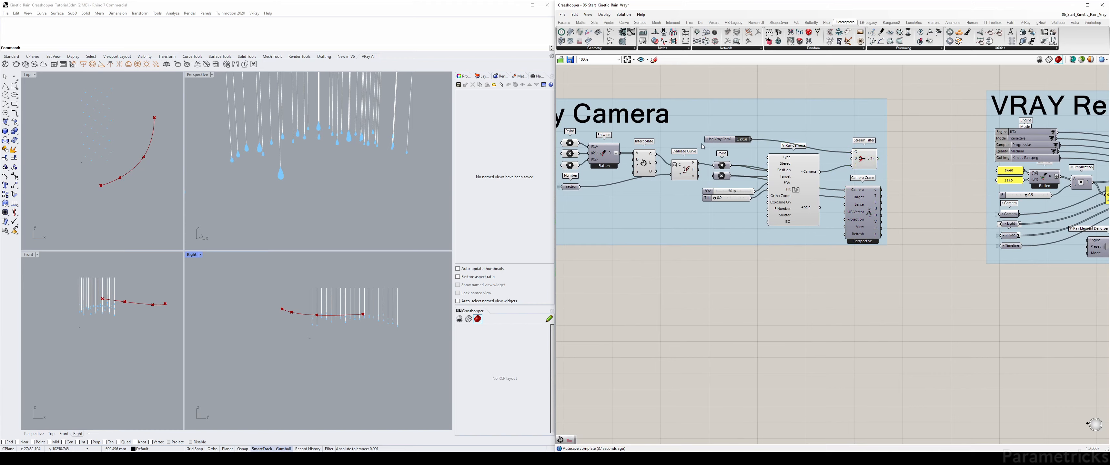
{"action": "left_click", "coordinate": [722, 139]}
{"action": "scroll", "coordinate": [749, 132], "scroll_direction": "up", "scroll_amount": 3}
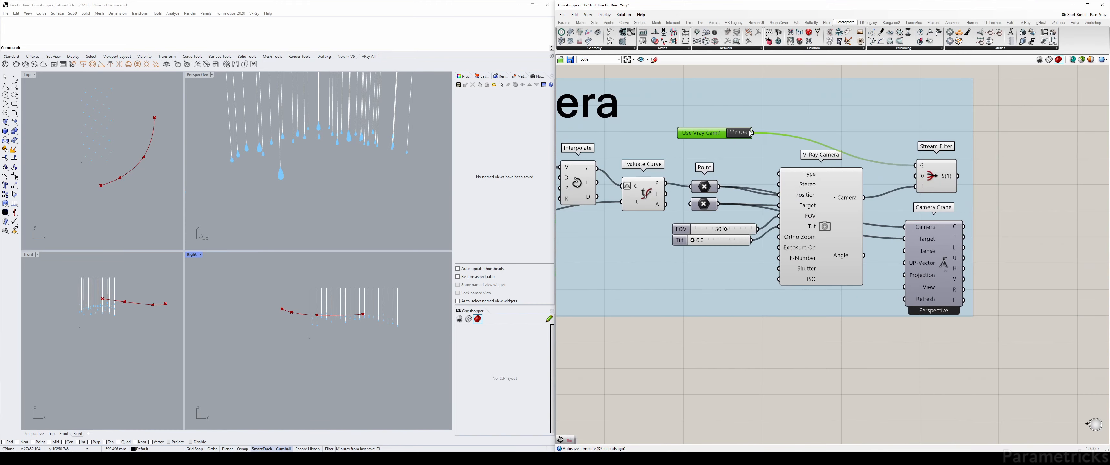
{"action": "scroll", "coordinate": [739, 201], "scroll_direction": "down", "scroll_amount": 3}
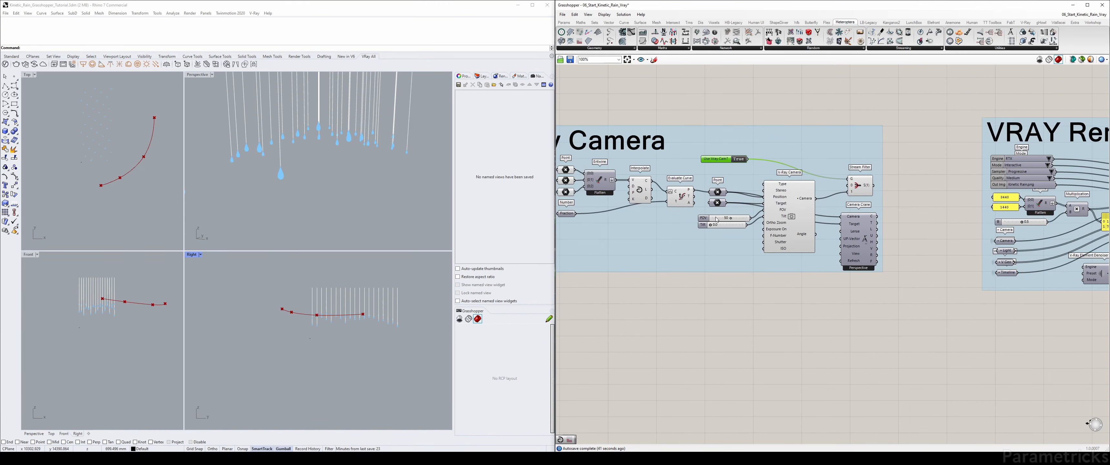
Move the Vray Geometry and Vray Lights groups up, closer beneath the Vray Camera group
{"action": "scroll", "coordinate": [713, 259], "scroll_direction": "down", "scroll_amount": 3}
{"action": "right_click_drag", "start_coordinate": [710, 285], "coordinate": [747, 202]}
{"action": "scroll", "coordinate": [747, 202], "scroll_direction": "down", "scroll_amount": 2}
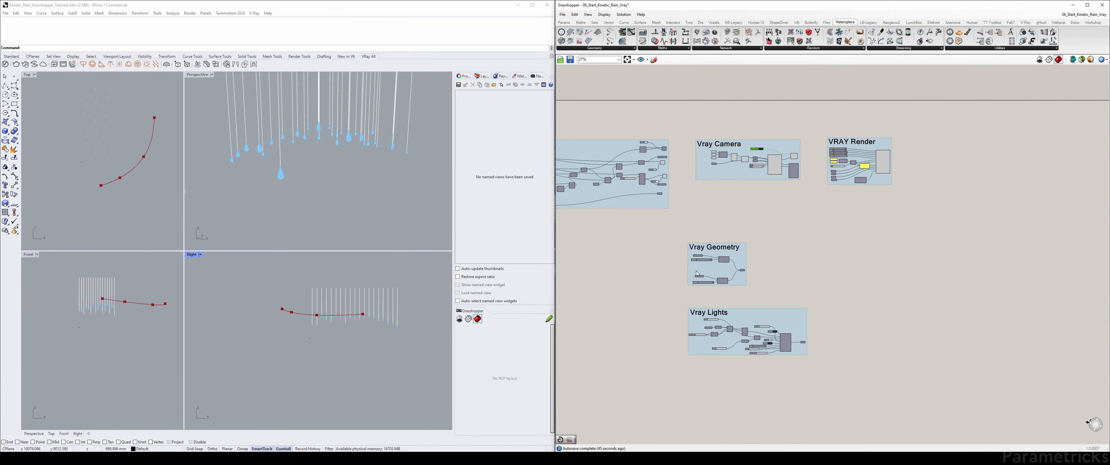
{"action": "scroll", "coordinate": [756, 268], "scroll_direction": "up", "scroll_amount": 2}
{"action": "left_click_drag", "start_coordinate": [715, 258], "coordinate": [723, 204]}
{"action": "left_click_drag", "start_coordinate": [790, 338], "coordinate": [805, 308]}
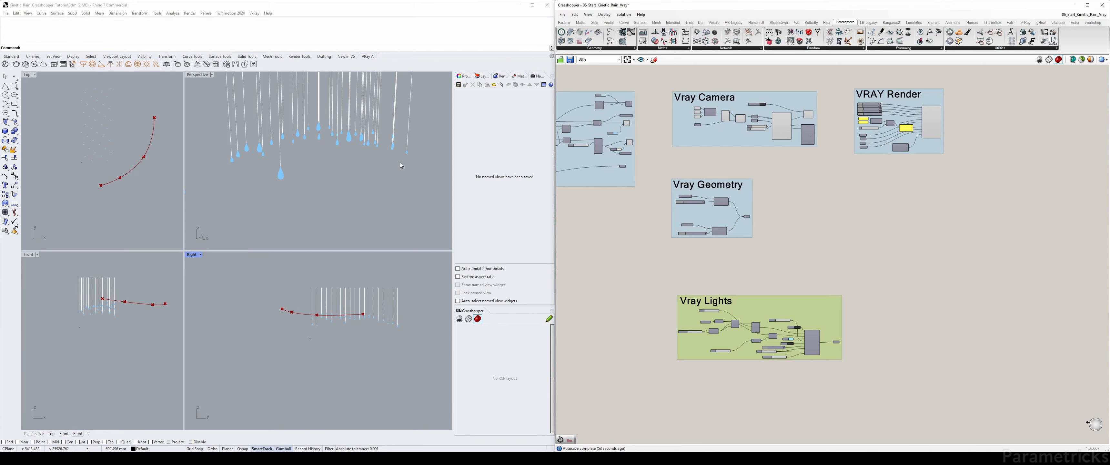
{"action": "left_click", "coordinate": [680, 162]}
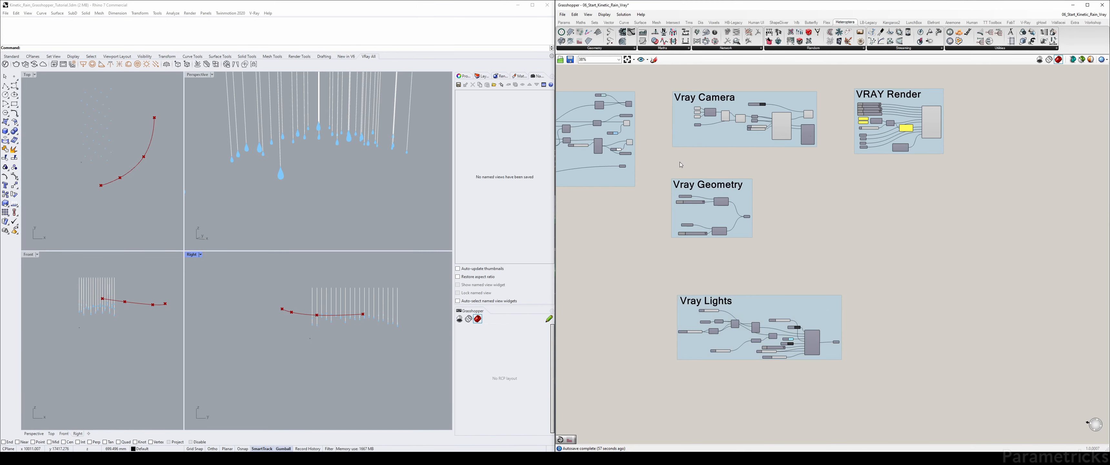
Switch the Model Selector toggle to True and rename it Use Lamp
{"action": "right_click_drag", "start_coordinate": [647, 156], "coordinate": [830, 143]}
{"action": "right_click_drag", "start_coordinate": [698, 137], "coordinate": [862, 181]}
{"action": "scroll", "coordinate": [729, 160], "scroll_direction": "up", "scroll_amount": 3}
{"action": "scroll", "coordinate": [729, 160], "scroll_direction": "up", "scroll_amount": 3}
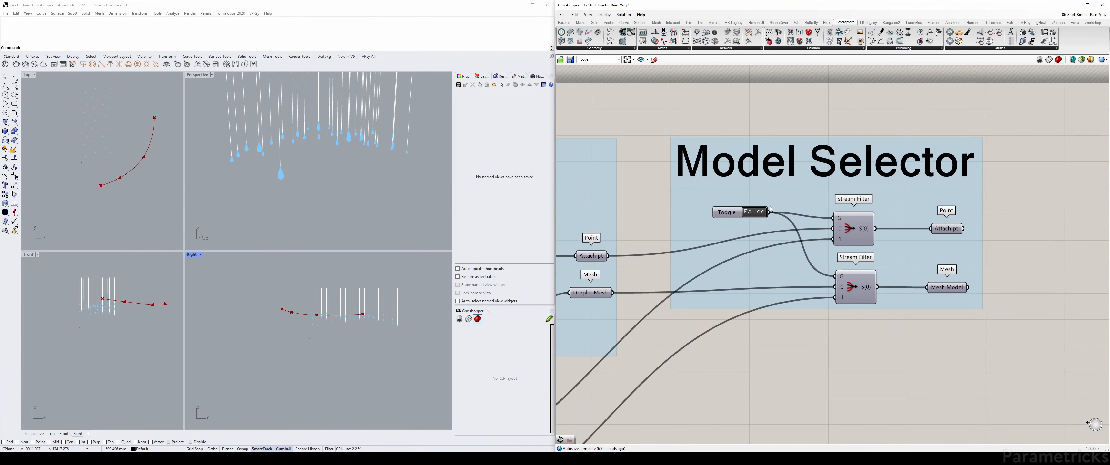
{"action": "left_click", "coordinate": [666, 181]}
{"action": "left_click", "coordinate": [643, 184]}
{"action": "right_click", "coordinate": [635, 185]}
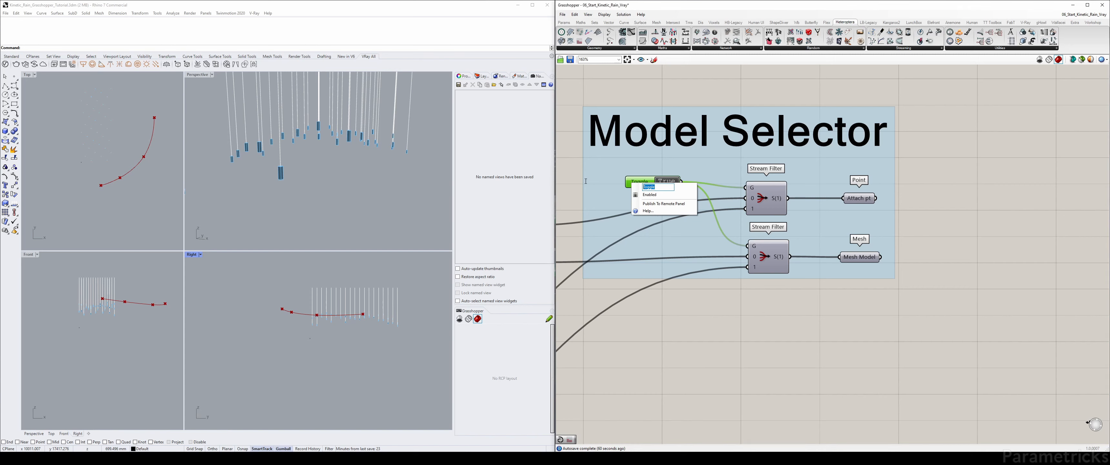
{"action": "type", "text": "U"}
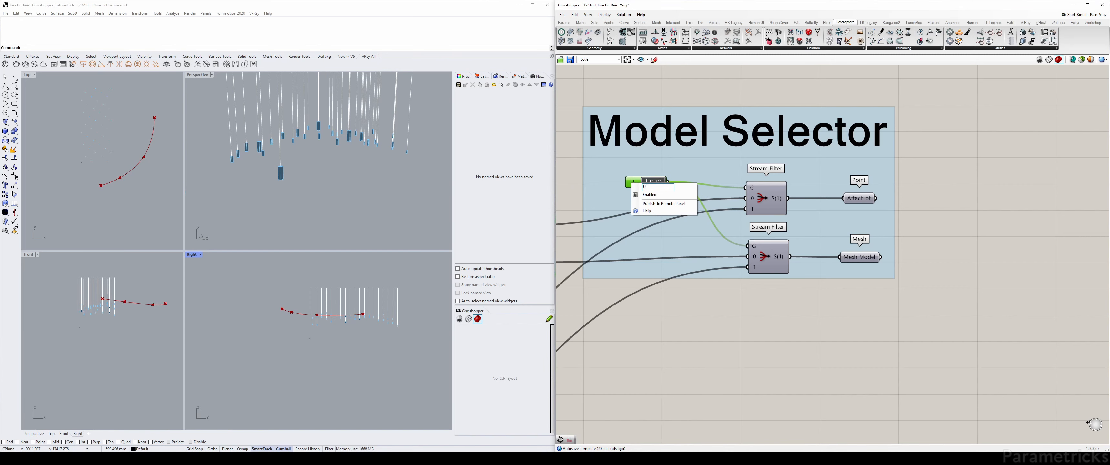
{"action": "type", "text": "se Lamp"}
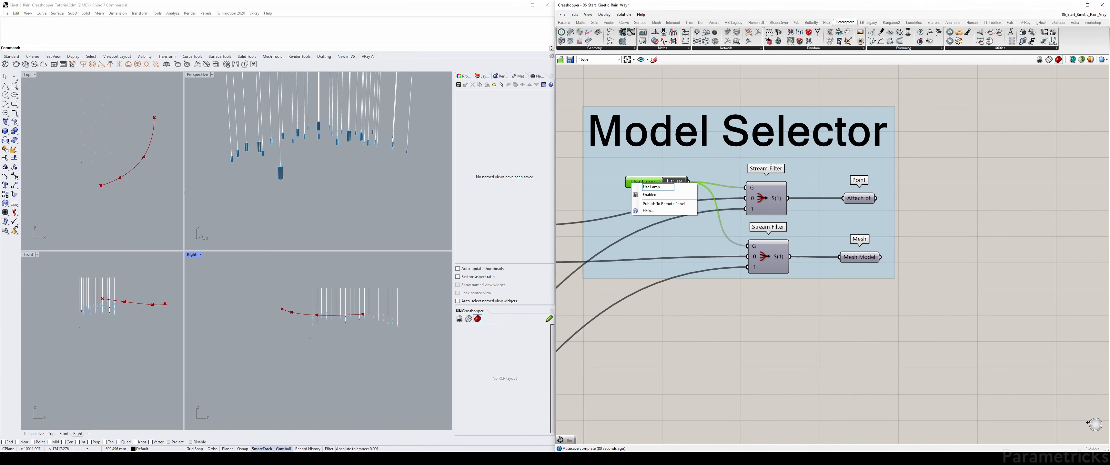
{"action": "right_click_drag", "start_coordinate": [560, 170], "coordinate": [633, 178]}
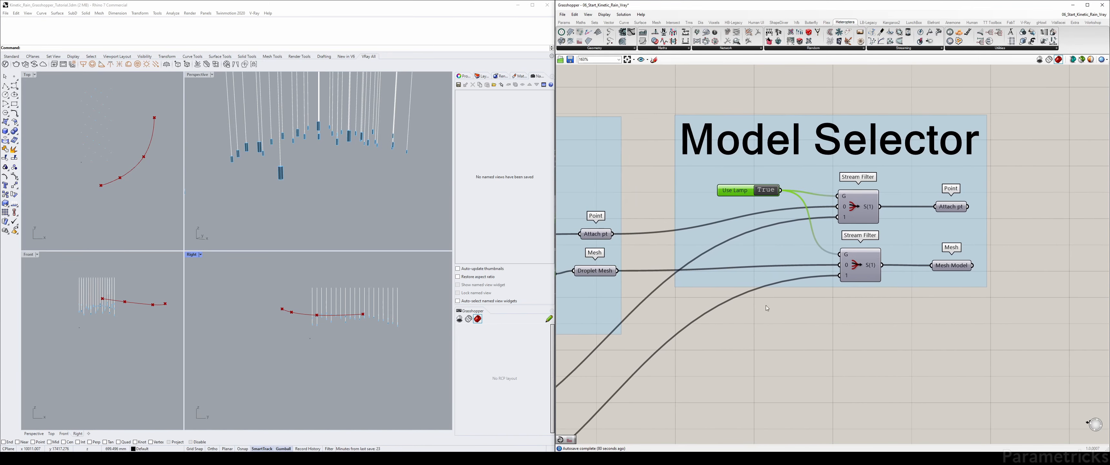
Add a Value List component and place it beside the Use Lamp toggle in the Model Selector group
{"action": "right_click_drag", "start_coordinate": [766, 304], "coordinate": [757, 301]}
{"action": "double_click", "coordinate": [757, 302]}
{"action": "type", "text": "value"}
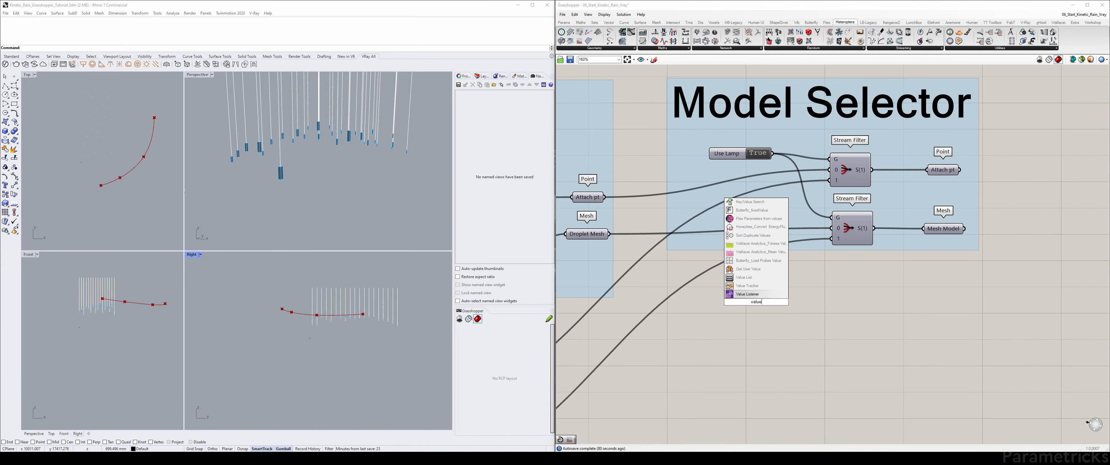
{"action": "key", "text": "Up"}
{"action": "key", "text": "Up"}
{"action": "key", "text": "Return"}
{"action": "left_click_drag", "start_coordinate": [754, 302], "coordinate": [655, 160]}
{"action": "scroll", "coordinate": [755, 139], "scroll_direction": "up", "scroll_amount": 3}
Replace the Value List's entries with Droplets and Lamp = 1, delete the remaining entries, and place the list above the Use Lamp toggle
{"action": "right_click", "coordinate": [718, 135]}
{"action": "right_click", "coordinate": [655, 159]}
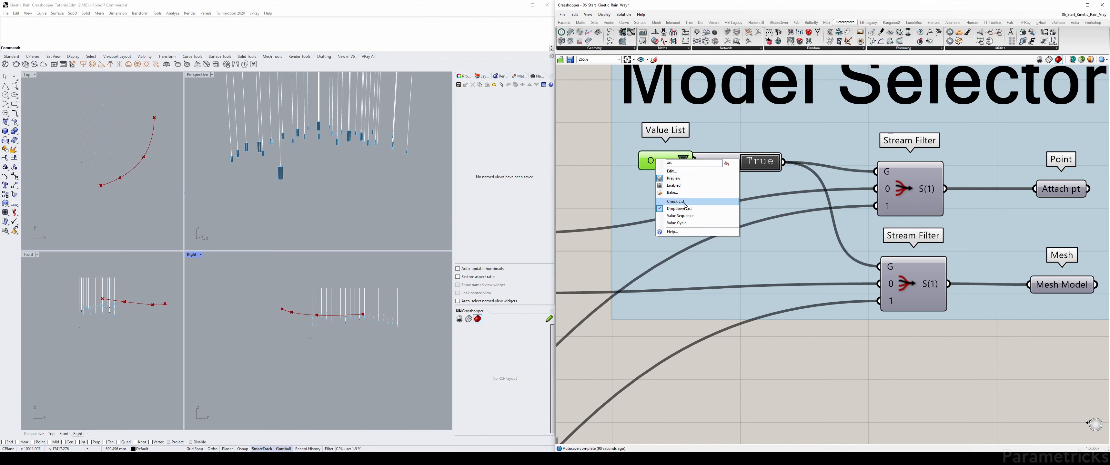
{"action": "left_click", "coordinate": [672, 171]}
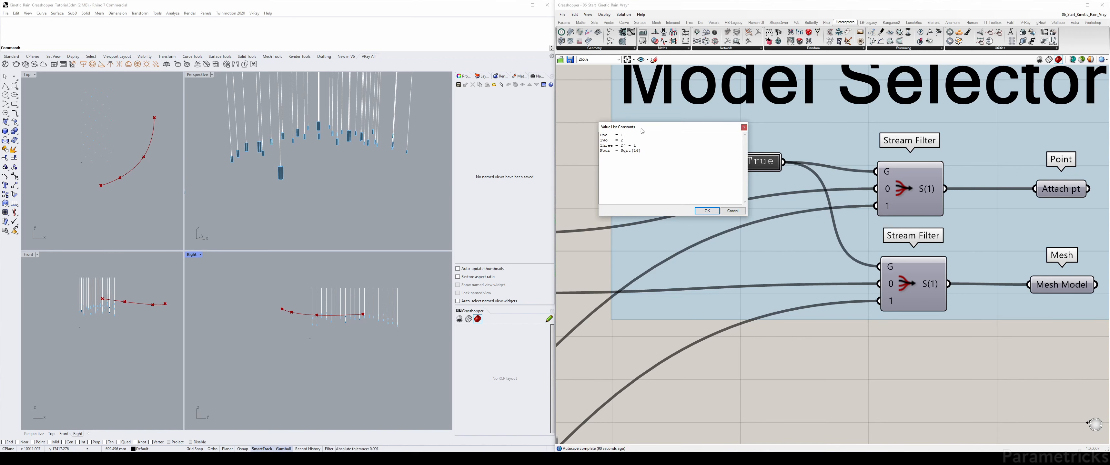
{"action": "double_click", "coordinate": [607, 135]}
{"action": "type", "text": "RDroplet"}
{"action": "type", "text": "Lamp   = 1"}
{"action": "key", "text": "Delete"}
{"action": "key", "text": "Delete"}
{"action": "key", "text": "Delete"}
{"action": "key", "text": "Delete"}
{"action": "key", "text": "Delete"}
{"action": "key", "text": "Delete"}
{"action": "key", "text": "Delete"}
{"action": "key", "text": "Delete"}
{"action": "key", "text": "Delete"}
{"action": "key", "text": "Delete"}
{"action": "key", "text": "Delete"}
{"action": "key", "text": "Delete"}
{"action": "key", "text": "Delete"}
{"action": "key", "text": "Delete"}
{"action": "key", "text": "Delete"}
{"action": "key", "text": "Delete"}
{"action": "key", "text": "Delete"}
{"action": "key", "text": "Delete"}
{"action": "key", "text": "Delete"}
{"action": "key", "text": "Delete"}
{"action": "key", "text": "Delete"}
{"action": "left_click", "coordinate": [707, 211]}
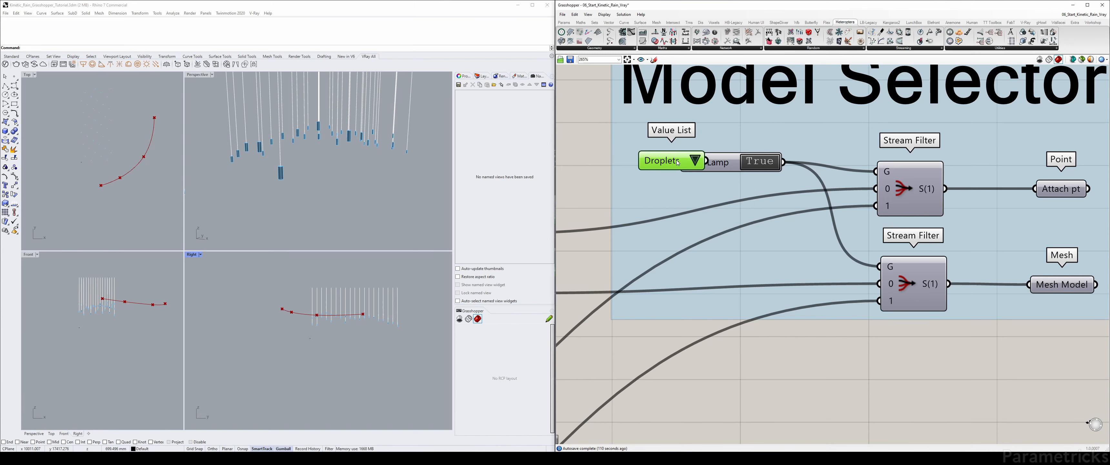
{"action": "left_click_drag", "start_coordinate": [677, 162], "coordinate": [845, 161]}
{"action": "left_click", "coordinate": [705, 162]}
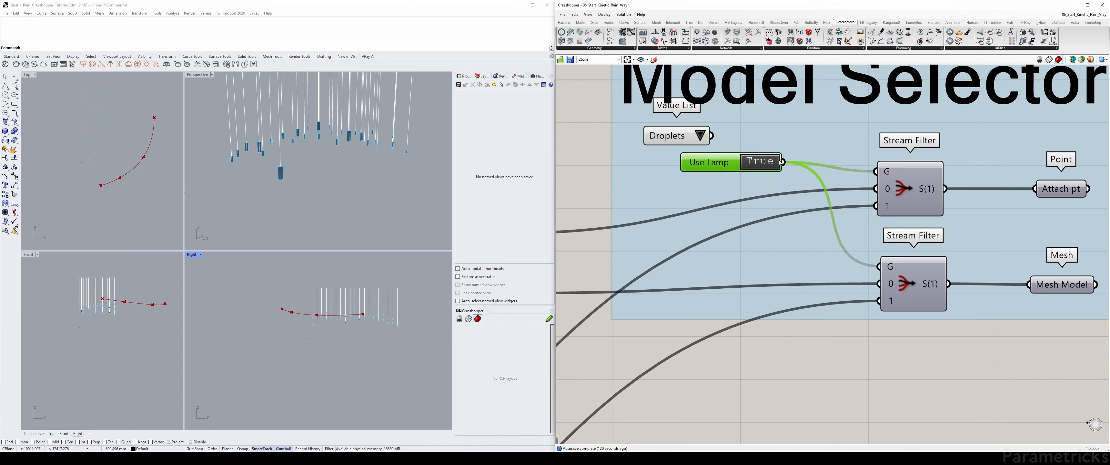
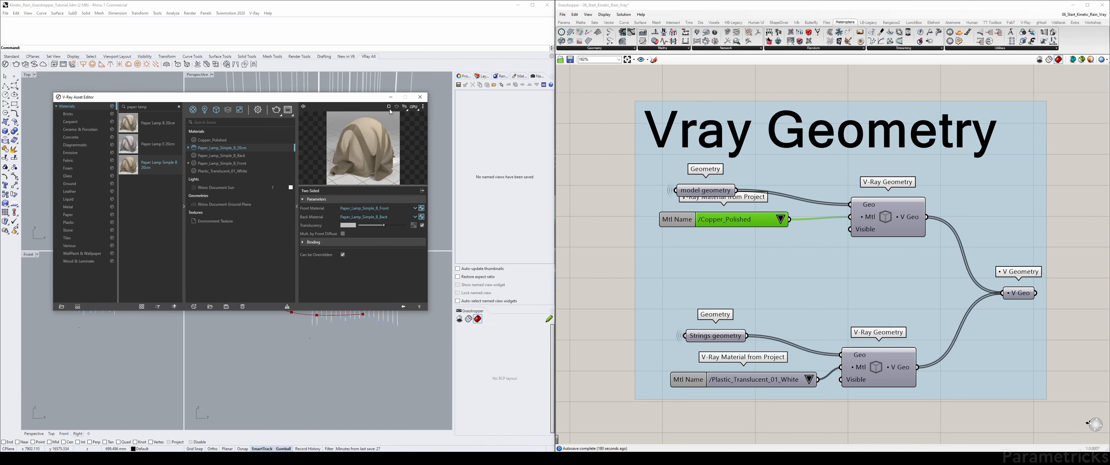
Close the V-Ray Asset Editor and assign the Paper_Lamp_Simple_B_20cm material to the model geometry in the Vray Geometry group
{"action": "left_click", "coordinate": [421, 96]}
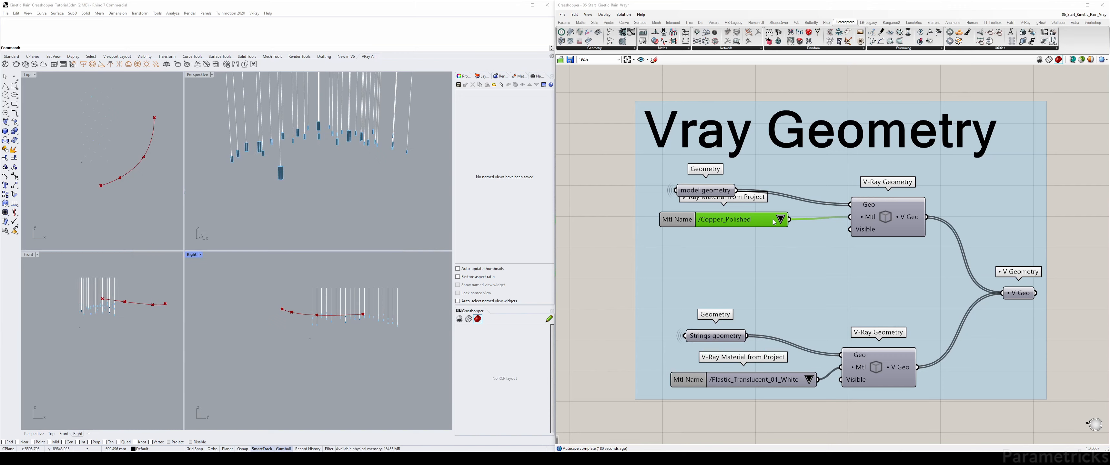
{"action": "left_click", "coordinate": [780, 220]}
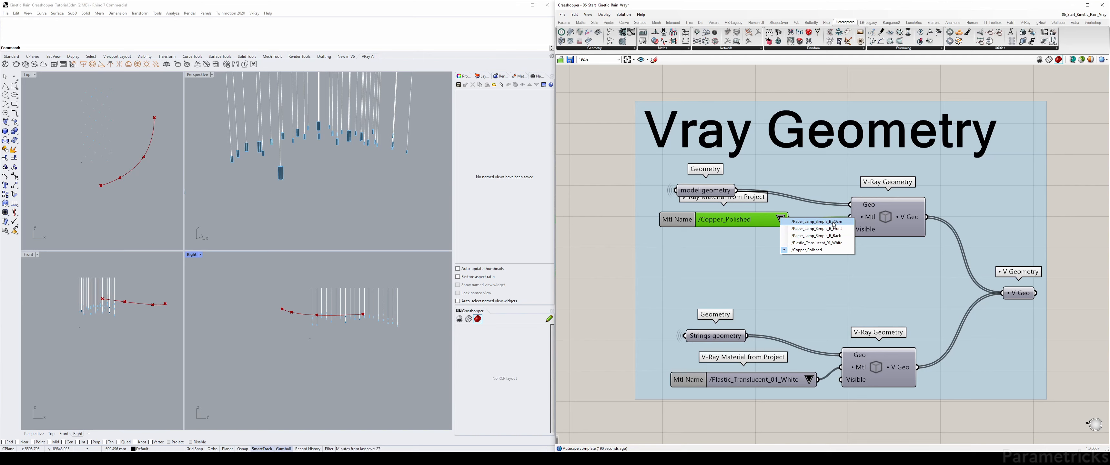
{"action": "left_click", "coordinate": [817, 222]}
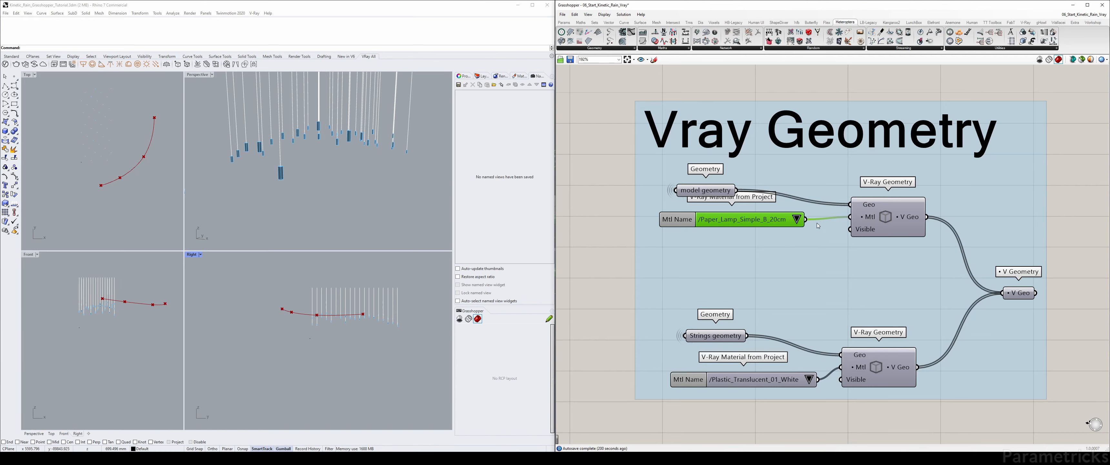
Render the scene from the V-Ray Render component to check the lamp material, and close the frame buffer
{"action": "scroll", "coordinate": [616, 220], "scroll_direction": "down", "scroll_amount": 3}
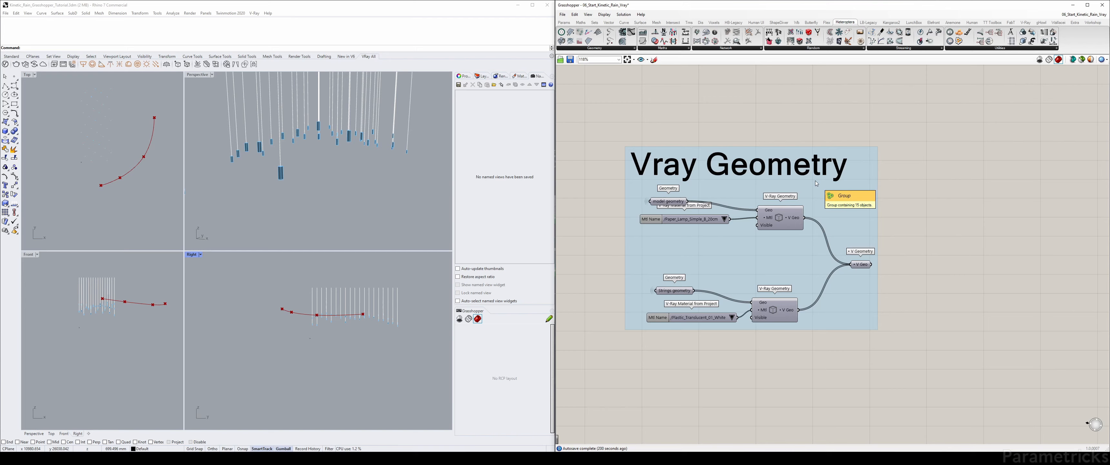
{"action": "scroll", "coordinate": [815, 180], "scroll_direction": "down", "scroll_amount": 4}
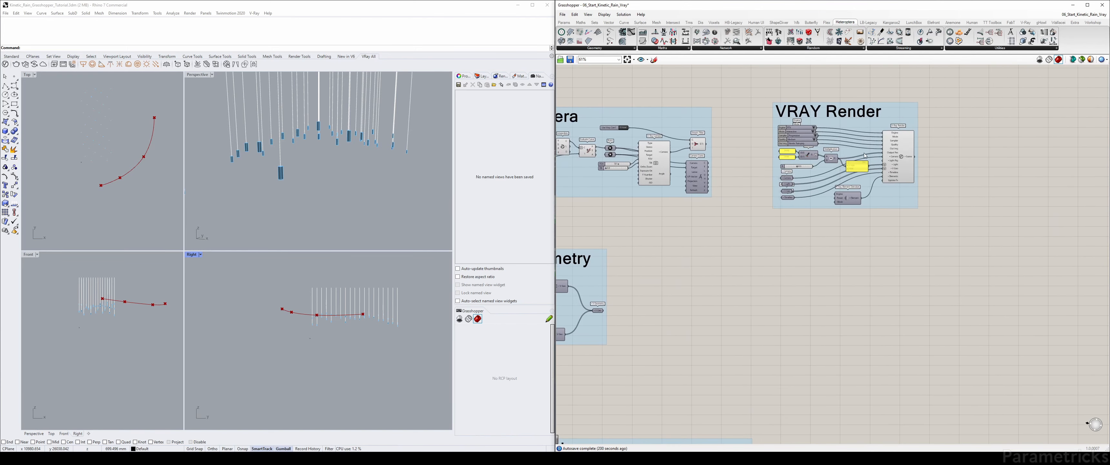
{"action": "scroll", "coordinate": [866, 156], "scroll_direction": "up", "scroll_amount": 3}
{"action": "right_click", "coordinate": [923, 159]}
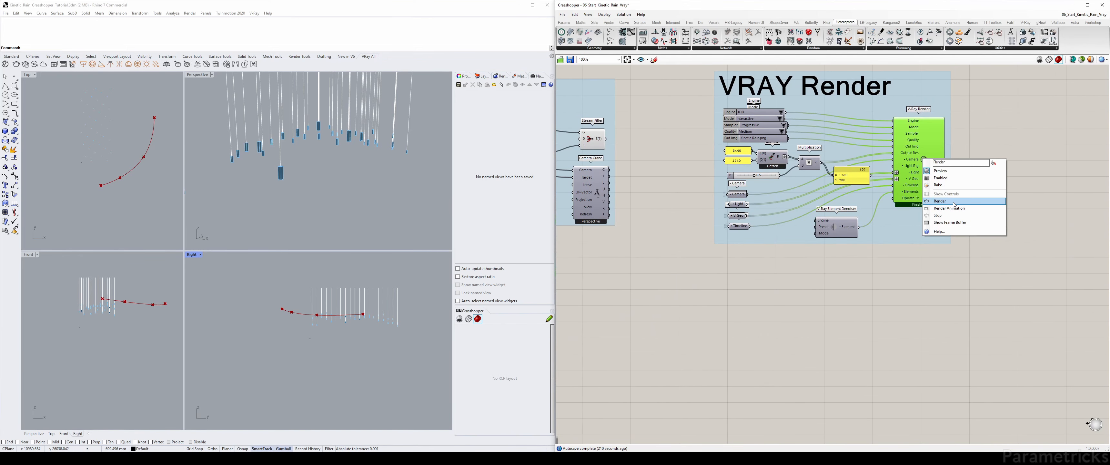
{"action": "left_click", "coordinate": [965, 201]}
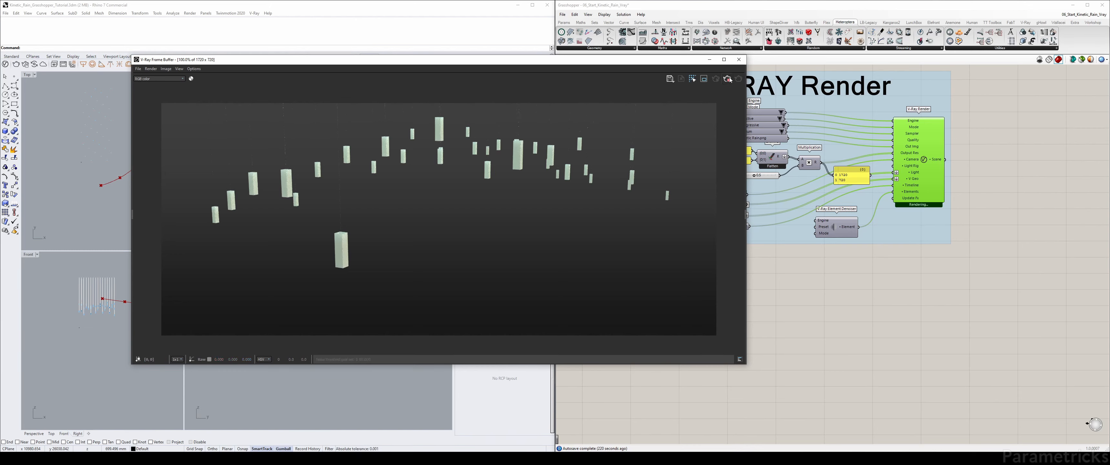
{"action": "left_click", "coordinate": [738, 59]}
Add a V-Ray Light Rectangle component in the empty canvas area above the Vray Lights group
{"action": "scroll", "coordinate": [750, 257], "scroll_direction": "down", "scroll_amount": 5}
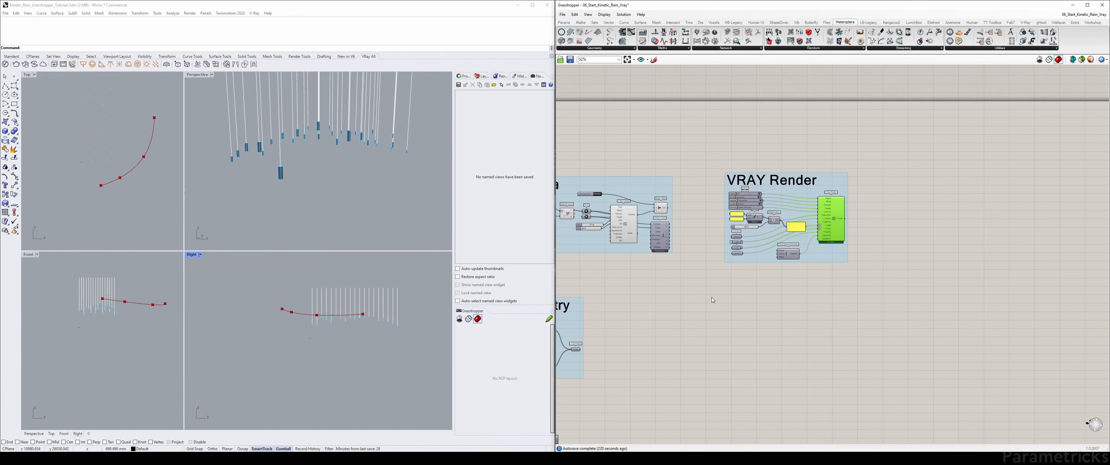
{"action": "right_click_drag", "start_coordinate": [640, 354], "coordinate": [844, 147]}
{"action": "scroll", "coordinate": [764, 179], "scroll_direction": "up", "scroll_amount": 4}
{"action": "scroll", "coordinate": [753, 185], "scroll_direction": "down", "scroll_amount": 3}
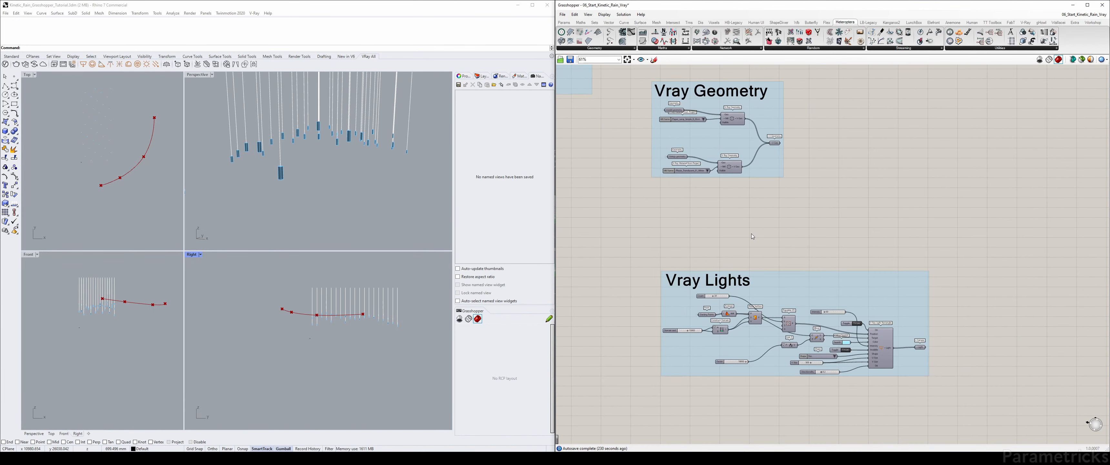
{"action": "right_click_drag", "start_coordinate": [748, 244], "coordinate": [683, 174]}
{"action": "scroll", "coordinate": [693, 209], "scroll_direction": "up", "scroll_amount": 1}
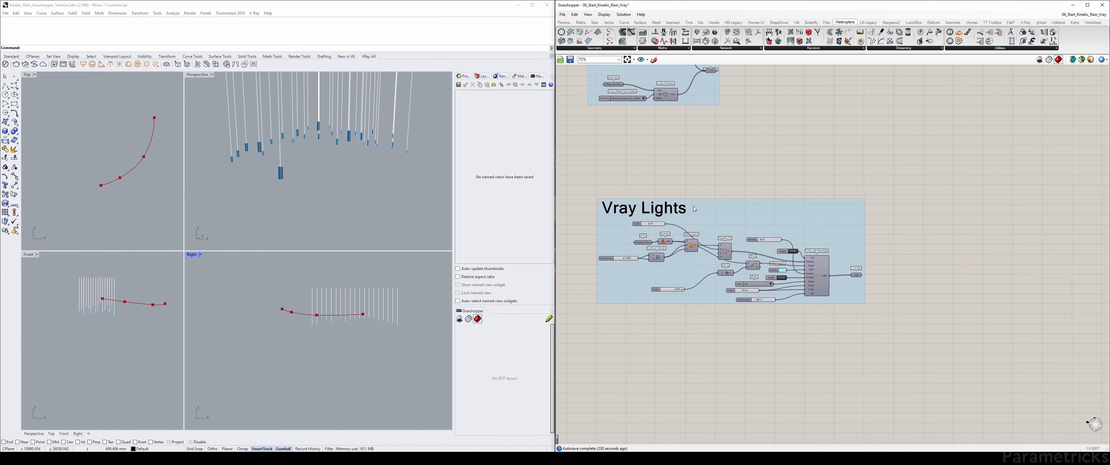
{"action": "scroll", "coordinate": [694, 208], "scroll_direction": "up", "scroll_amount": 1}
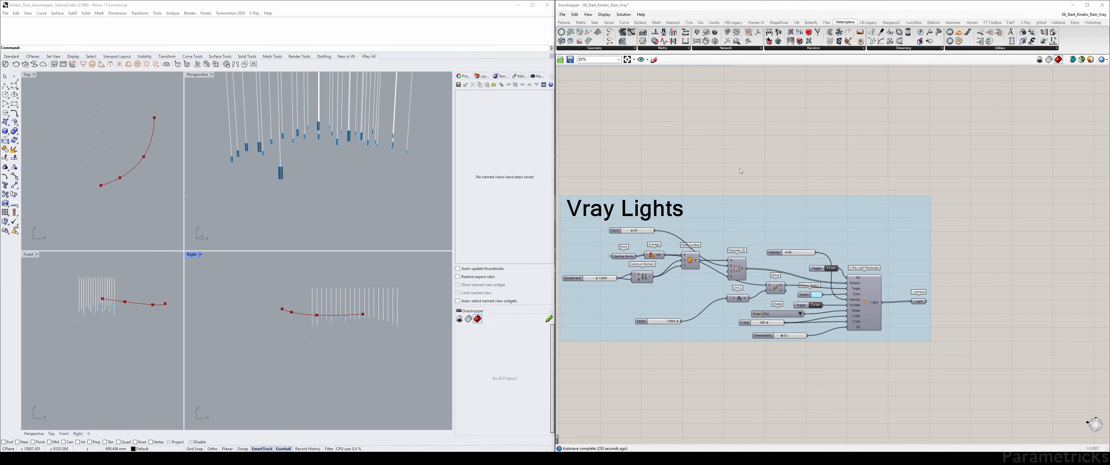
{"action": "right_click_drag", "start_coordinate": [689, 167], "coordinate": [723, 132]}
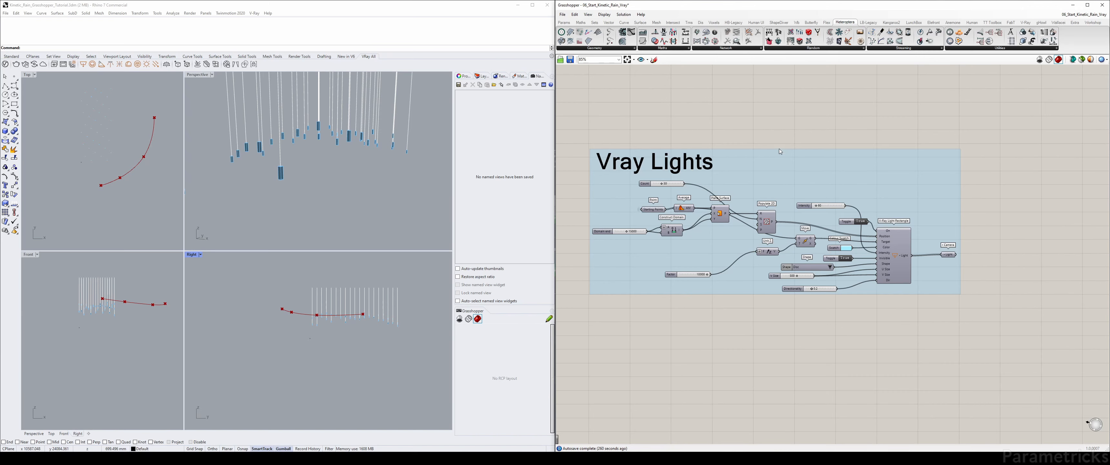
{"action": "scroll", "coordinate": [778, 149], "scroll_direction": "down", "scroll_amount": 3}
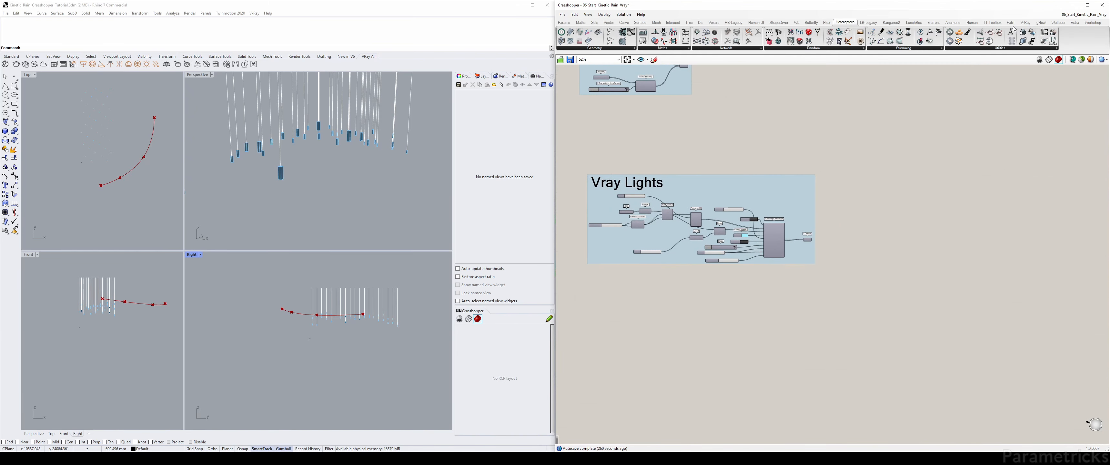
{"action": "left_click", "coordinate": [1026, 22]}
{"action": "left_click", "coordinate": [621, 47]}
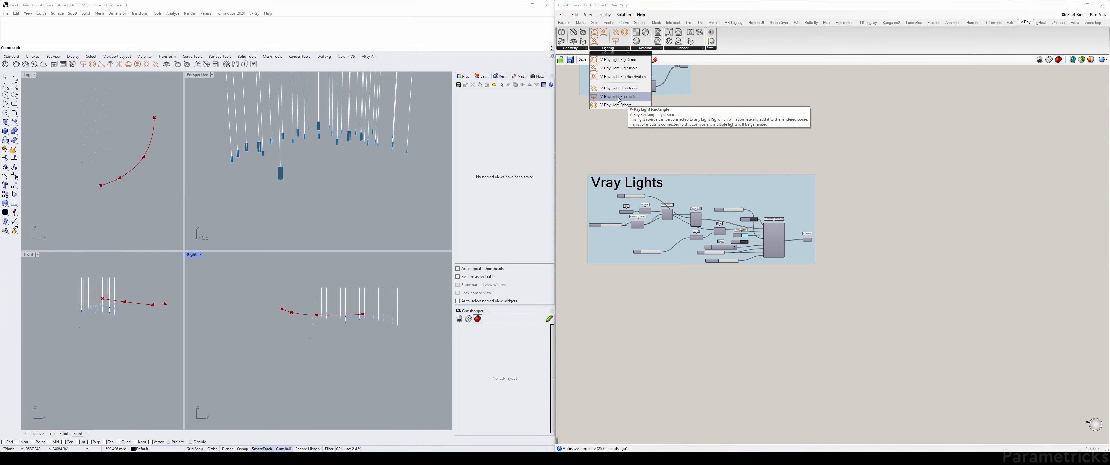
{"action": "left_click_drag", "start_coordinate": [619, 100], "coordinate": [632, 119]}
Move the Vray Lights group slightly down and place the new V-Ray Light Rectangle above the group's existing light component
{"action": "scroll", "coordinate": [645, 138], "scroll_direction": "up", "scroll_amount": 3}
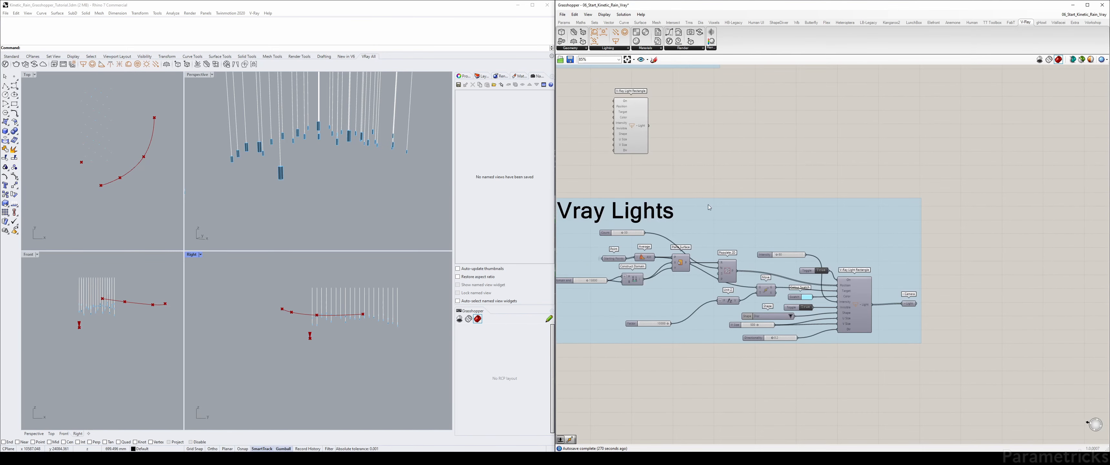
{"action": "scroll", "coordinate": [709, 207], "scroll_direction": "down", "scroll_amount": 2}
{"action": "scroll", "coordinate": [758, 187], "scroll_direction": "up", "scroll_amount": 1}
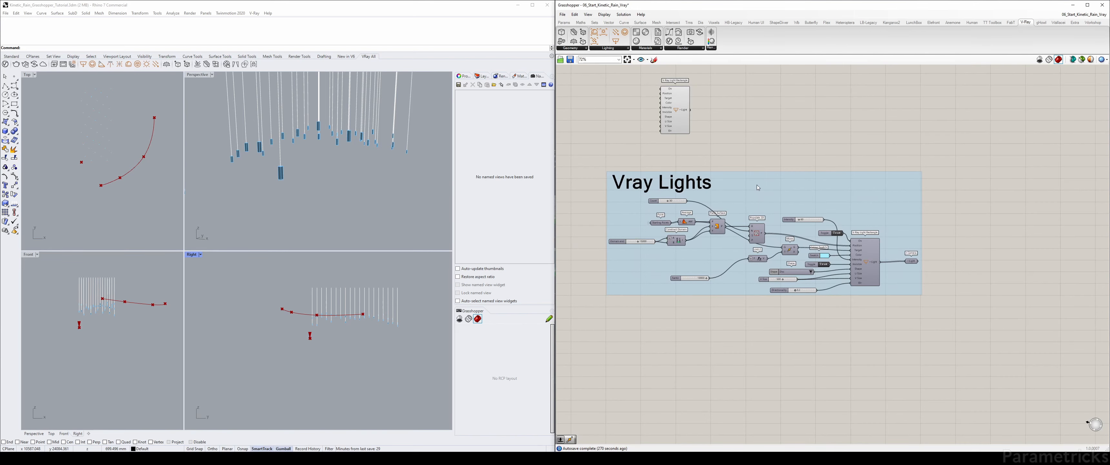
{"action": "left_click_drag", "start_coordinate": [757, 187], "coordinate": [743, 209]}
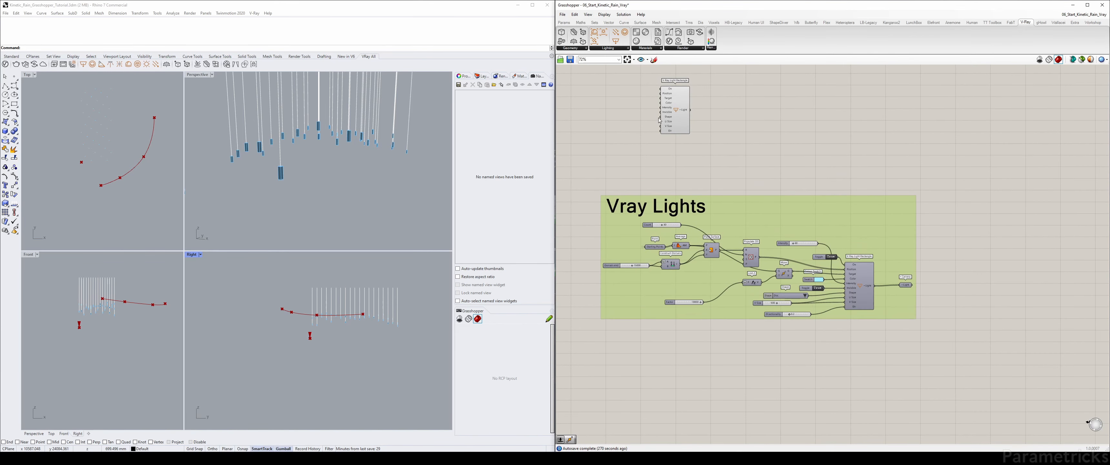
{"action": "left_click", "coordinate": [670, 119]}
{"action": "scroll", "coordinate": [689, 130], "scroll_direction": "up", "scroll_amount": 2}
{"action": "left_click_drag", "start_coordinate": [710, 140], "coordinate": [907, 197]}
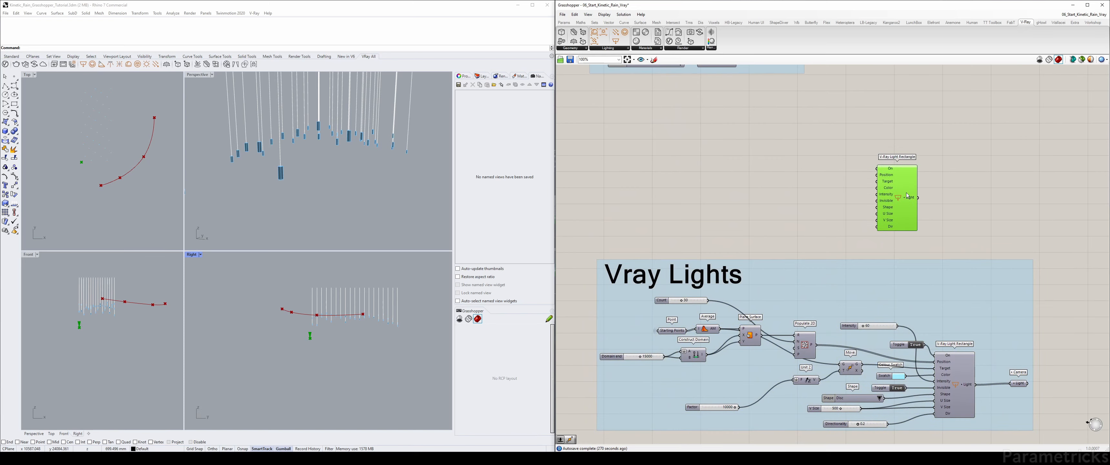
Examine the geometry and fraction outputs and the Mesh | Ray component that provides the points for hanging the models
{"action": "scroll", "coordinate": [814, 183], "scroll_direction": "down", "scroll_amount": 2}
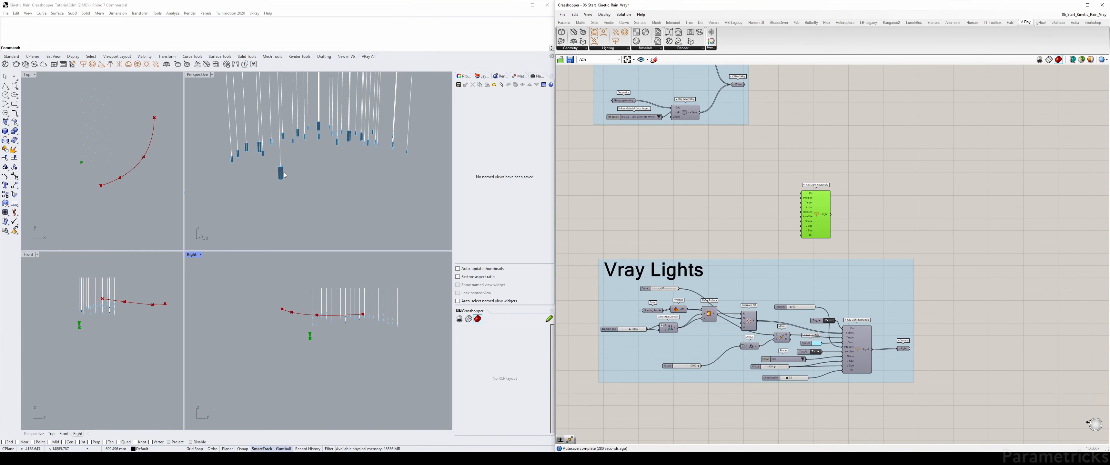
{"action": "right_click_drag", "start_coordinate": [638, 163], "coordinate": [726, 211]}
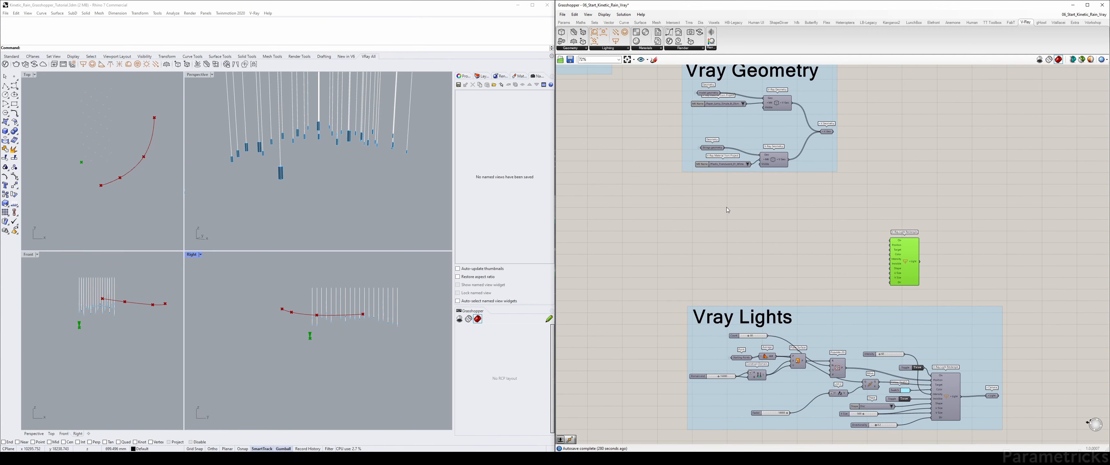
{"action": "right_click_drag", "start_coordinate": [722, 175], "coordinate": [903, 254]}
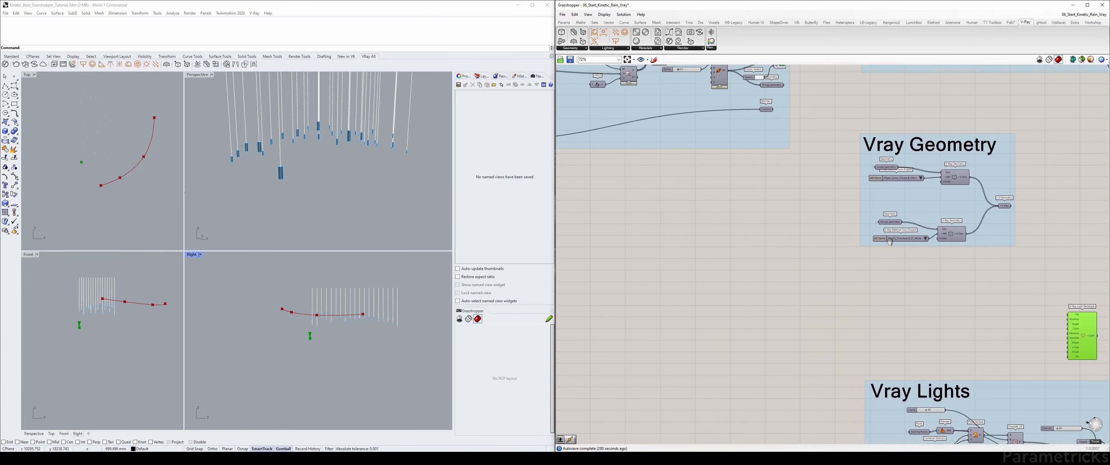
{"action": "scroll", "coordinate": [782, 143], "scroll_direction": "down", "scroll_amount": 4}
{"action": "right_click_drag", "start_coordinate": [782, 143], "coordinate": [729, 144]}
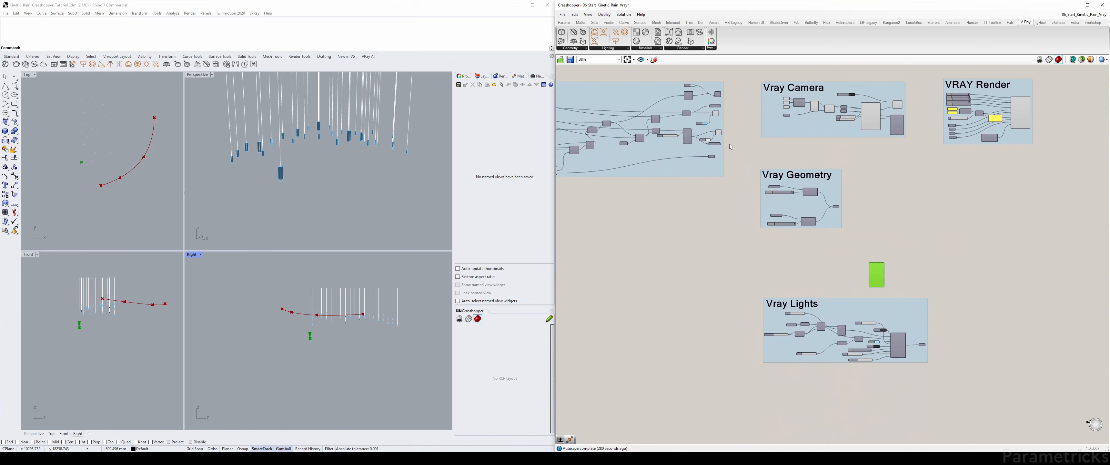
{"action": "scroll", "coordinate": [714, 130], "scroll_direction": "up", "scroll_amount": 5}
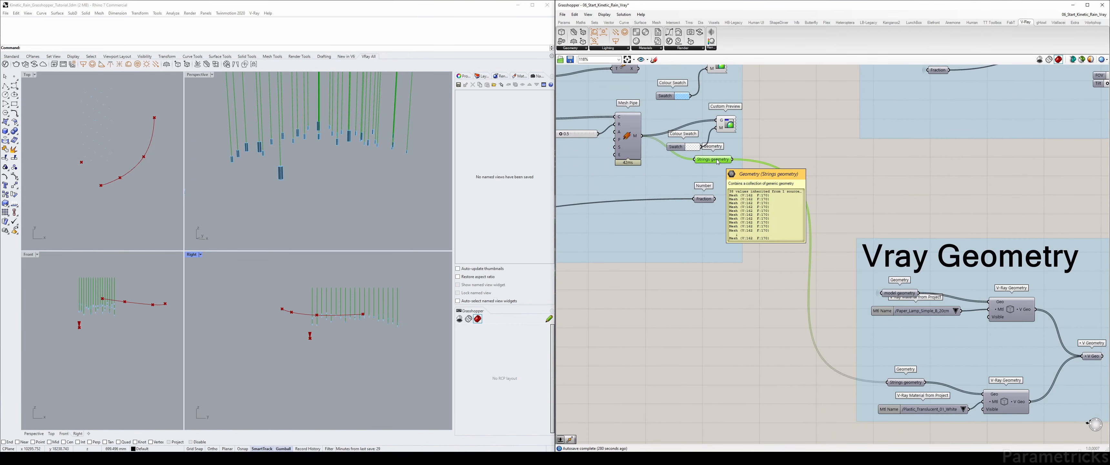
{"action": "left_click", "coordinate": [706, 198]}
{"action": "right_click_drag", "start_coordinate": [730, 93], "coordinate": [732, 250]}
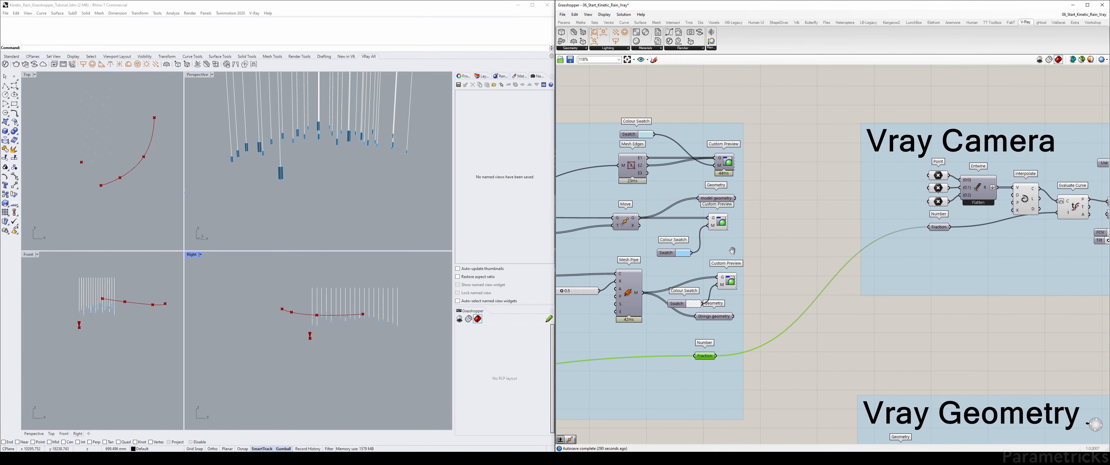
{"action": "scroll", "coordinate": [681, 240], "scroll_direction": "down", "scroll_amount": 4}
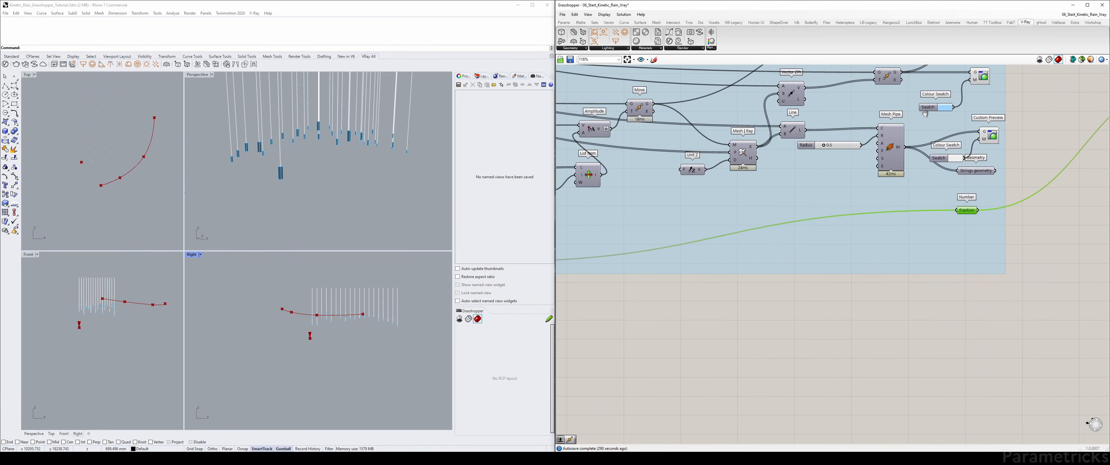
{"action": "scroll", "coordinate": [871, 135], "scroll_direction": "up", "scroll_amount": 4}
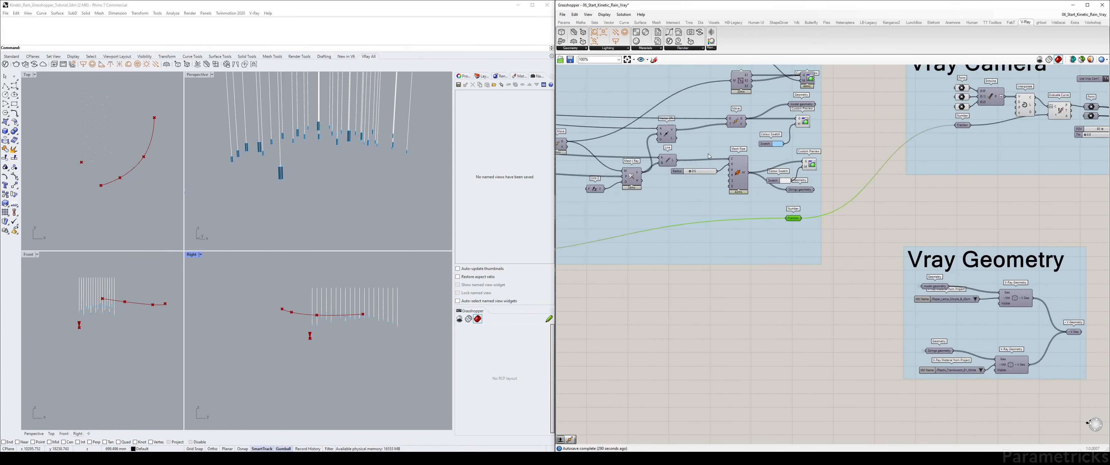
{"action": "left_click", "coordinate": [737, 177]}
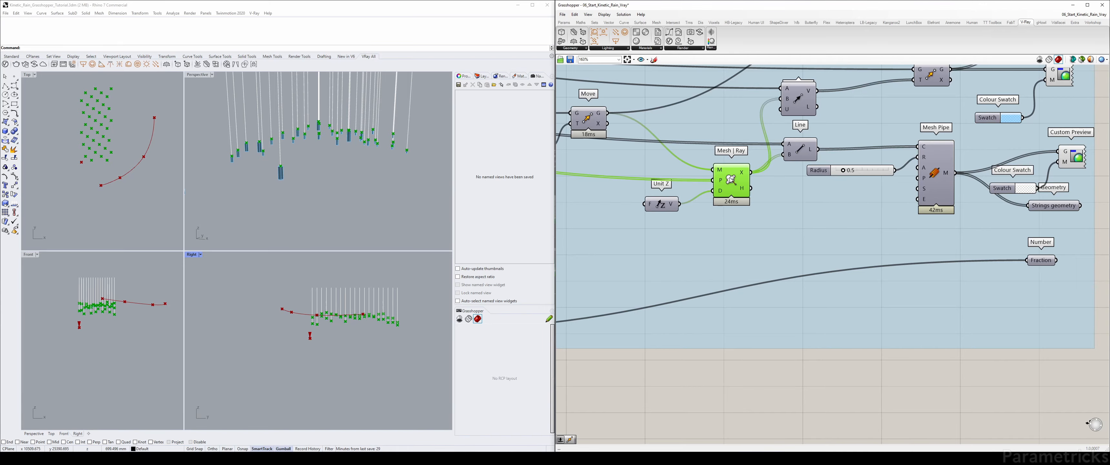
Inspect the Factor slider in the Lamp model group and move the Unit Z component slightly up, closer beneath the Rectangle component
{"action": "scroll", "coordinate": [730, 180], "scroll_direction": "down", "scroll_amount": 10}
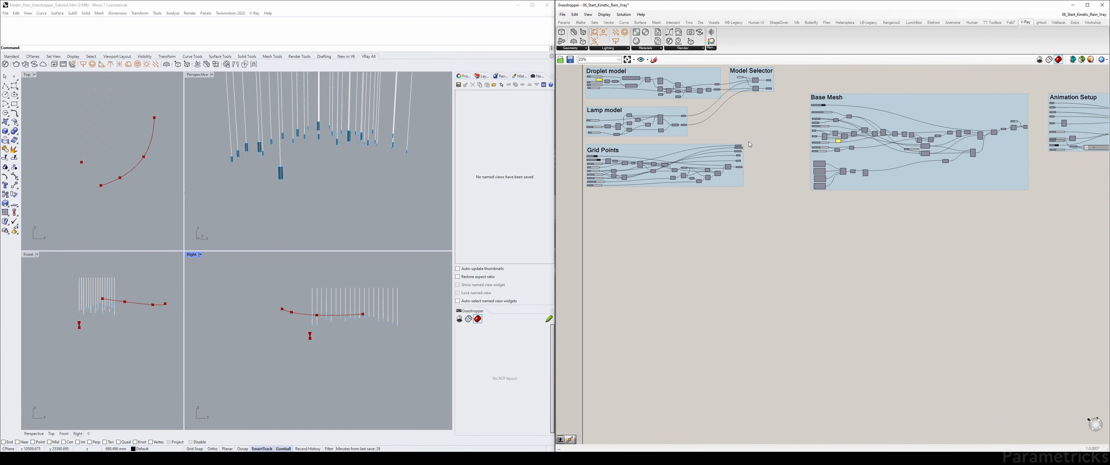
{"action": "scroll", "coordinate": [750, 144], "scroll_direction": "up", "scroll_amount": 8}
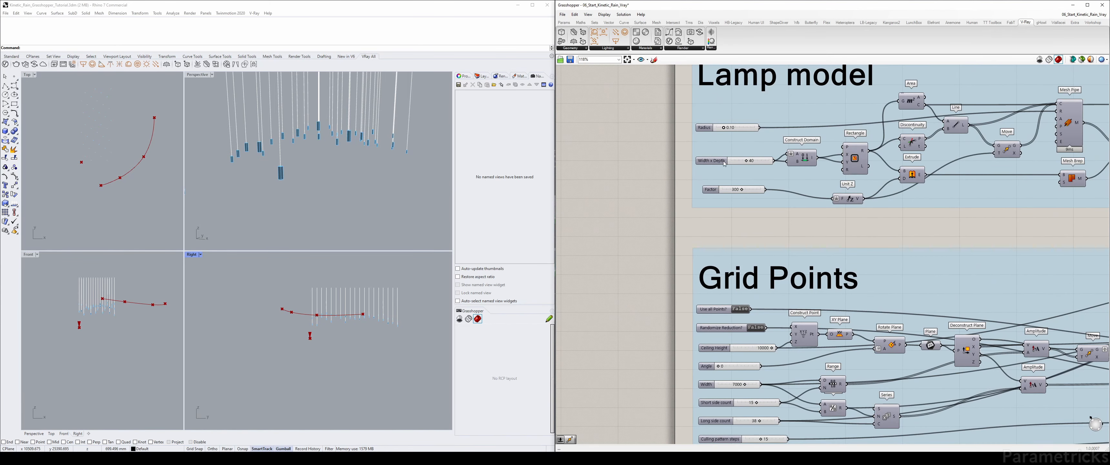
{"action": "left_click", "coordinate": [718, 191]}
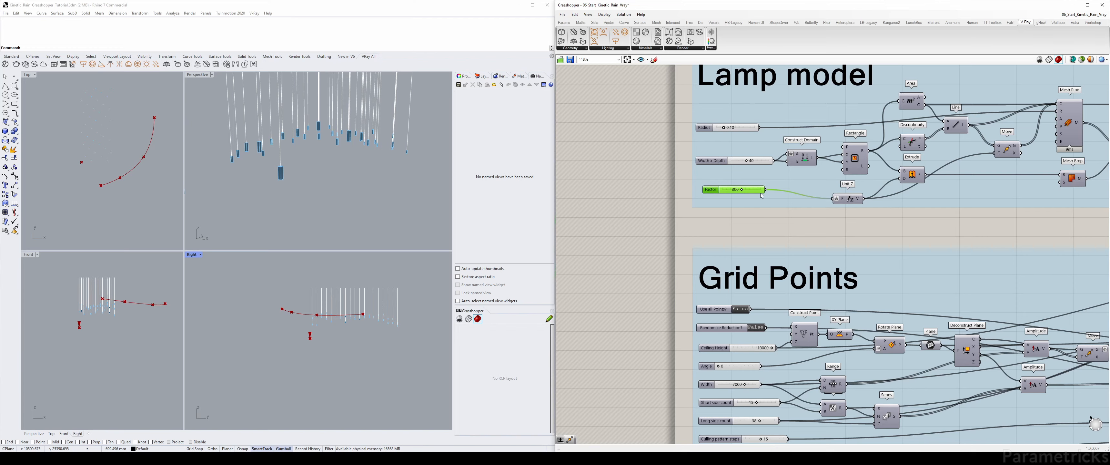
{"action": "right_click_drag", "start_coordinate": [868, 197], "coordinate": [691, 197]}
{"action": "scroll", "coordinate": [706, 191], "scroll_direction": "down", "scroll_amount": 4}
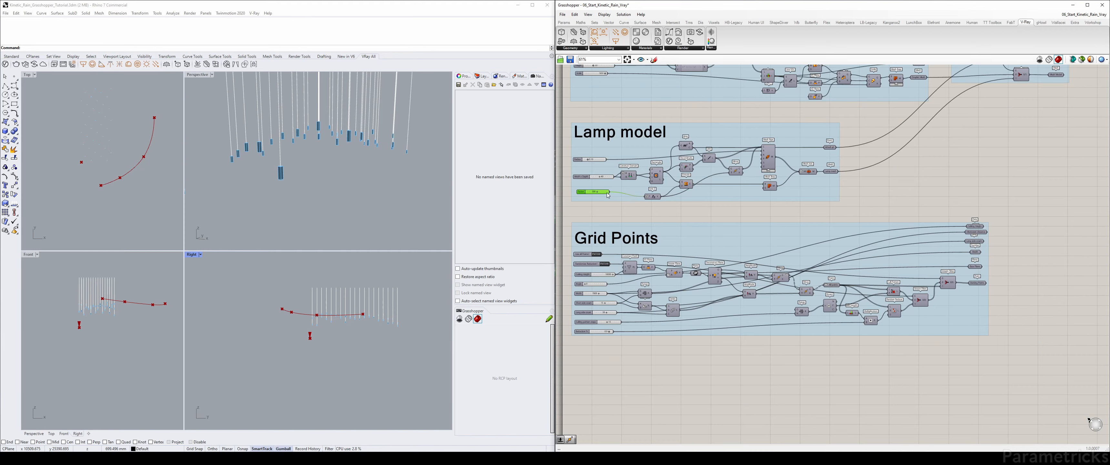
{"action": "scroll", "coordinate": [608, 195], "scroll_direction": "up", "scroll_amount": 5}
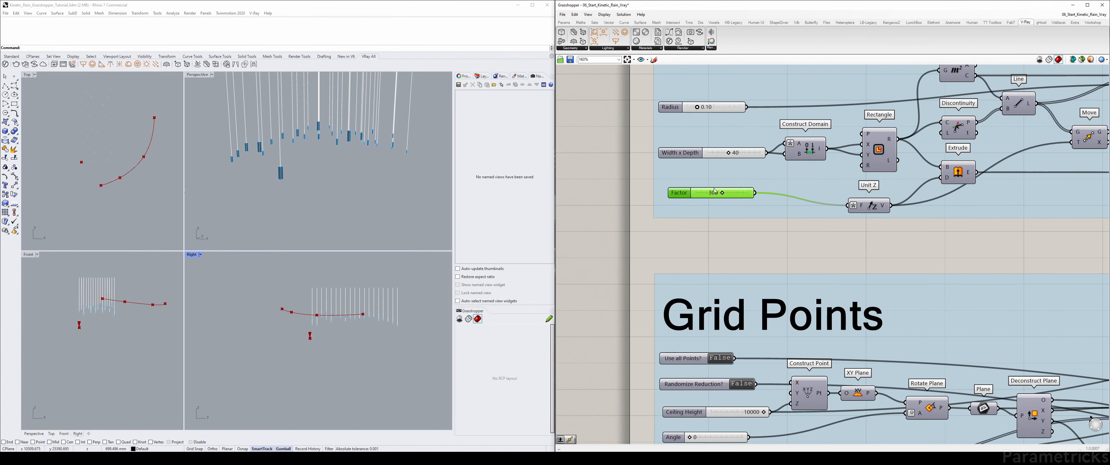
{"action": "right_click_drag", "start_coordinate": [792, 240], "coordinate": [705, 232]}
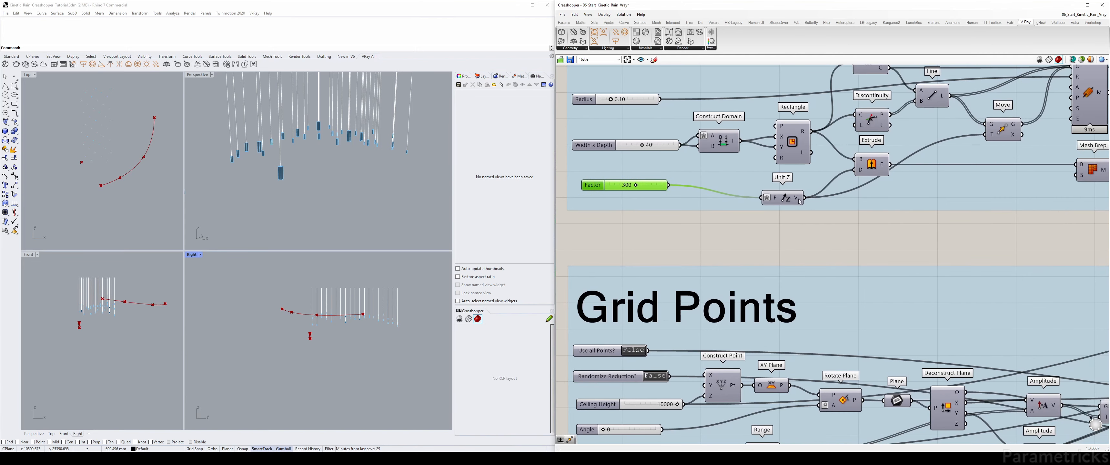
{"action": "left_click_drag", "start_coordinate": [782, 197], "coordinate": [792, 190]}
{"action": "scroll", "coordinate": [823, 197], "scroll_direction": "down", "scroll_amount": 2}
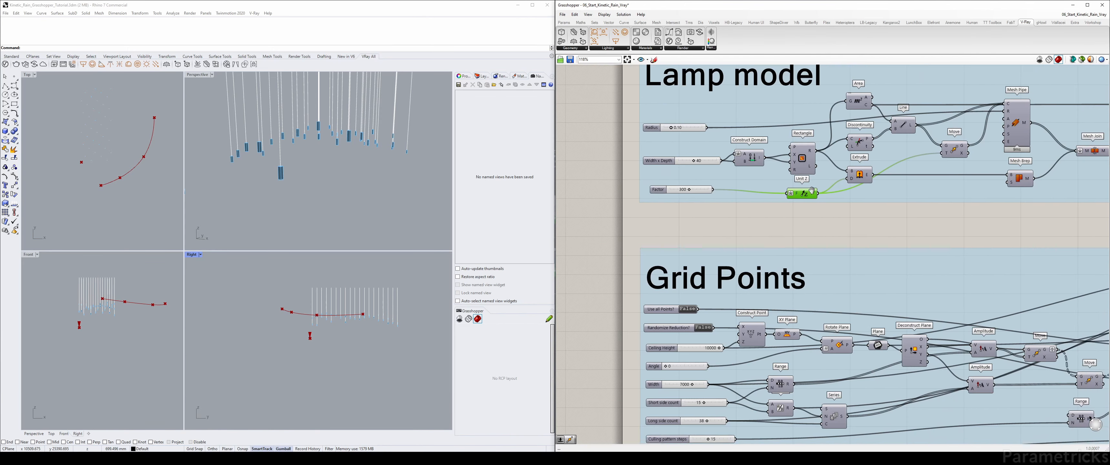
{"action": "right_click_drag", "start_coordinate": [823, 198], "coordinate": [692, 185]}
{"action": "right_click_drag", "start_coordinate": [787, 213], "coordinate": [895, 202]}
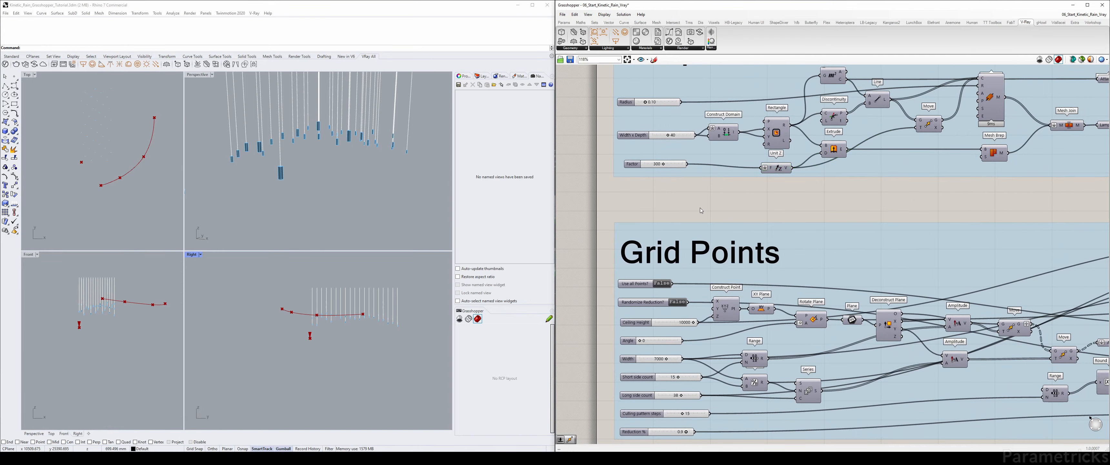
Add a Number parameter below the Lamp model group and feed it from the group's Factor slider
{"action": "double_click", "coordinate": [700, 206]}
{"action": "type", "text": "nunmer"}
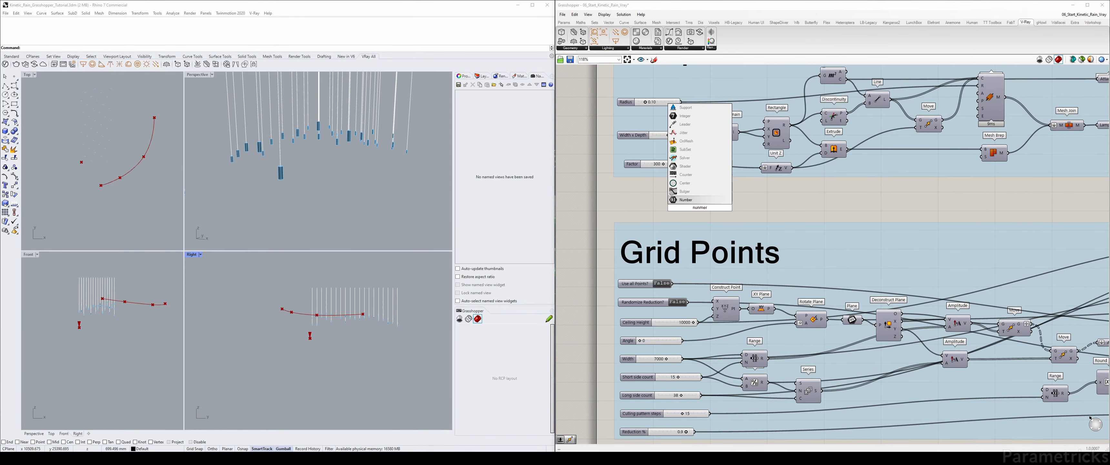
{"action": "key", "text": "Return"}
{"action": "scroll", "coordinate": [685, 132], "scroll_direction": "up", "scroll_amount": 3}
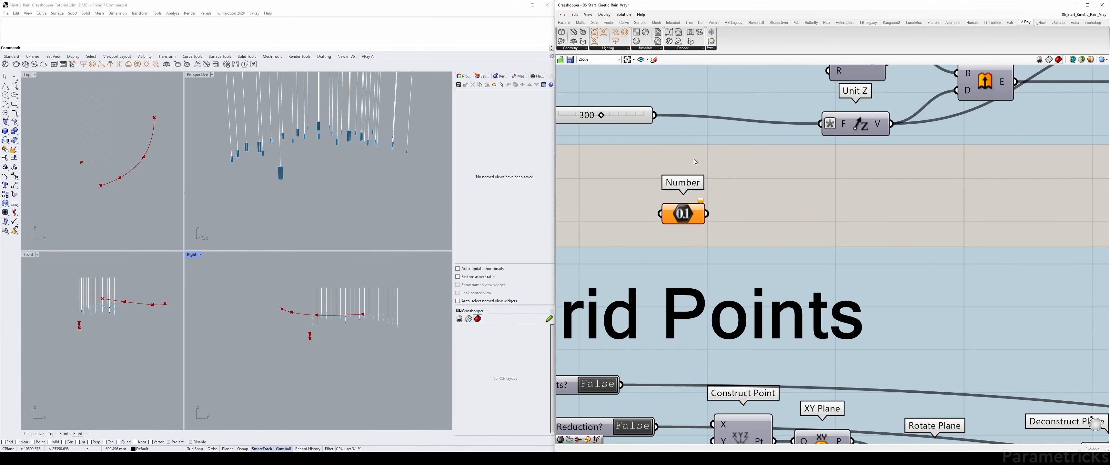
{"action": "scroll", "coordinate": [685, 132], "scroll_direction": "down", "scroll_amount": 1}
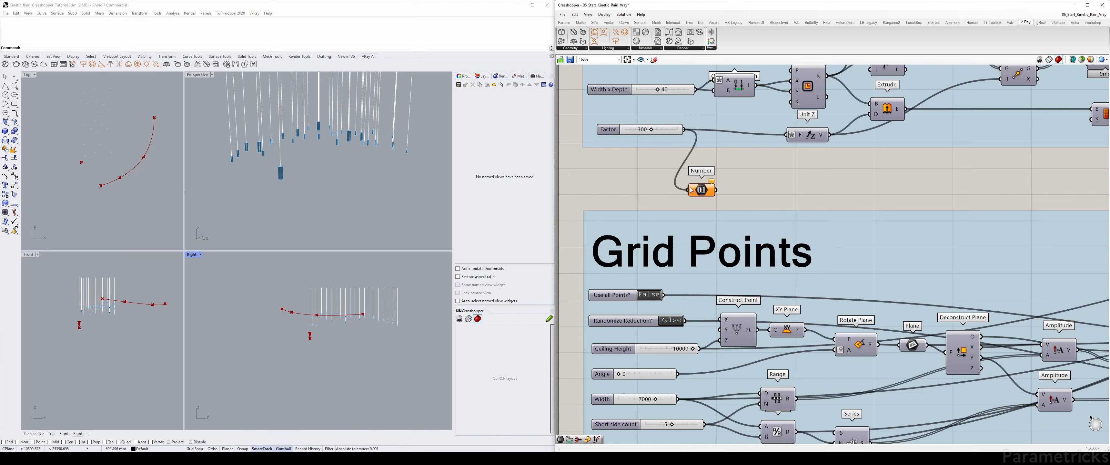
{"action": "left_click_drag", "start_coordinate": [684, 129], "coordinate": [757, 184]}
Rename both the Factor slider and its connected Number parameter to Lamp height
{"action": "right_click", "coordinate": [616, 129]}
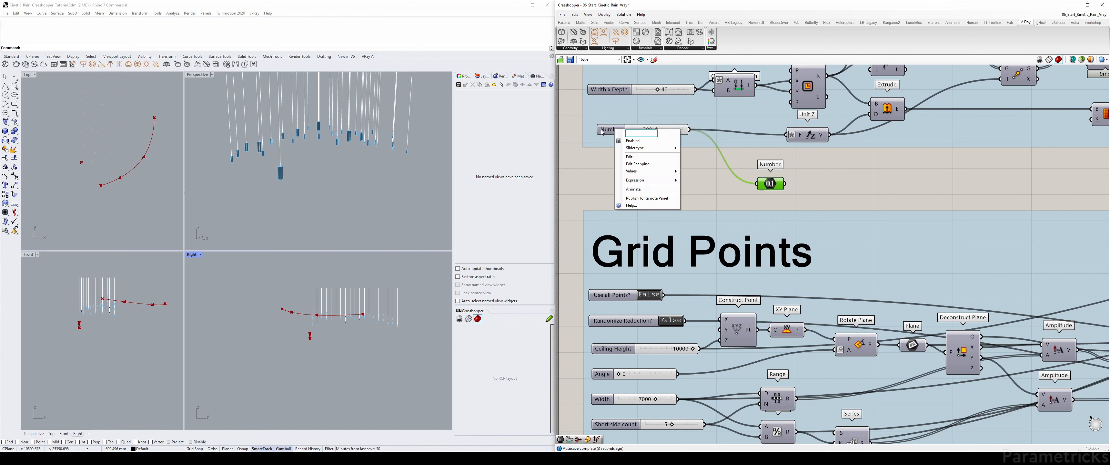
{"action": "type", "text": "Lmap"}
{"action": "key", "text": "BackSpace"}
{"action": "key", "text": "BackSpace"}
{"action": "type", "text": "amp height"}
{"action": "left_click", "coordinate": [705, 161]}
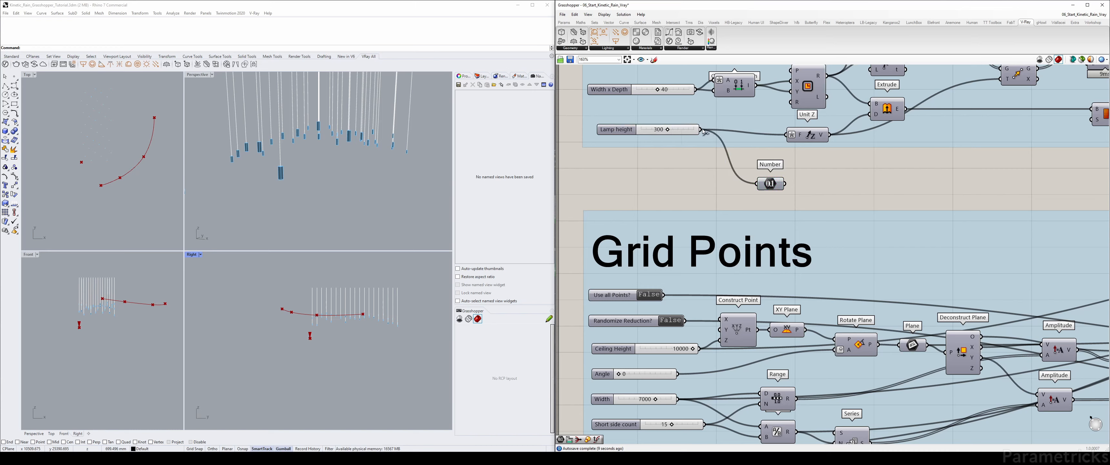
{"action": "right_click", "coordinate": [775, 187]}
{"action": "type", "text": "Lamp height"}
{"action": "left_click", "coordinate": [701, 174]}
Move the Lamp height parameter to the output side of the Lamp model group and add it to that group
{"action": "scroll", "coordinate": [701, 175], "scroll_direction": "down", "scroll_amount": 3}
{"action": "right_click_drag", "start_coordinate": [701, 174], "coordinate": [637, 176]}
{"action": "left_click", "coordinate": [679, 182]}
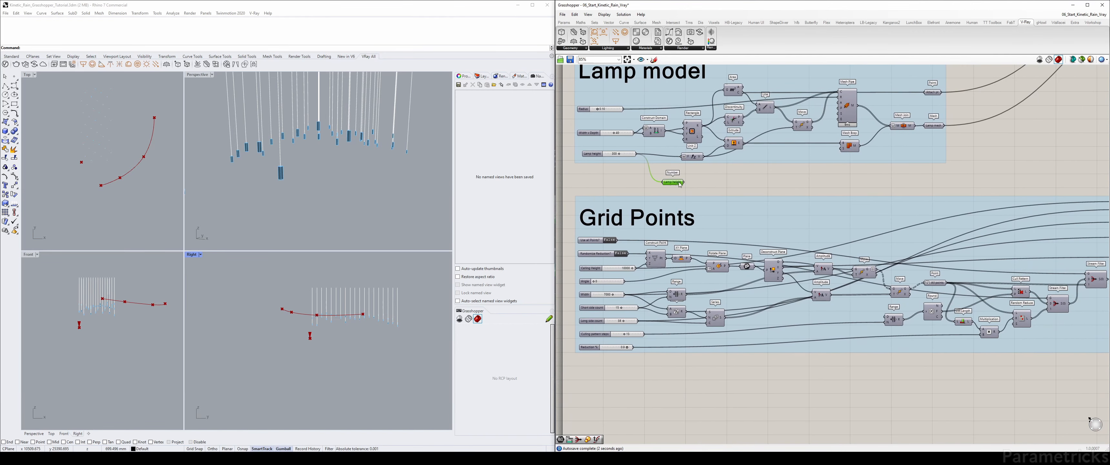
{"action": "left_click_drag", "start_coordinate": [679, 184], "coordinate": [938, 156]}
{"action": "right_click", "coordinate": [926, 141]}
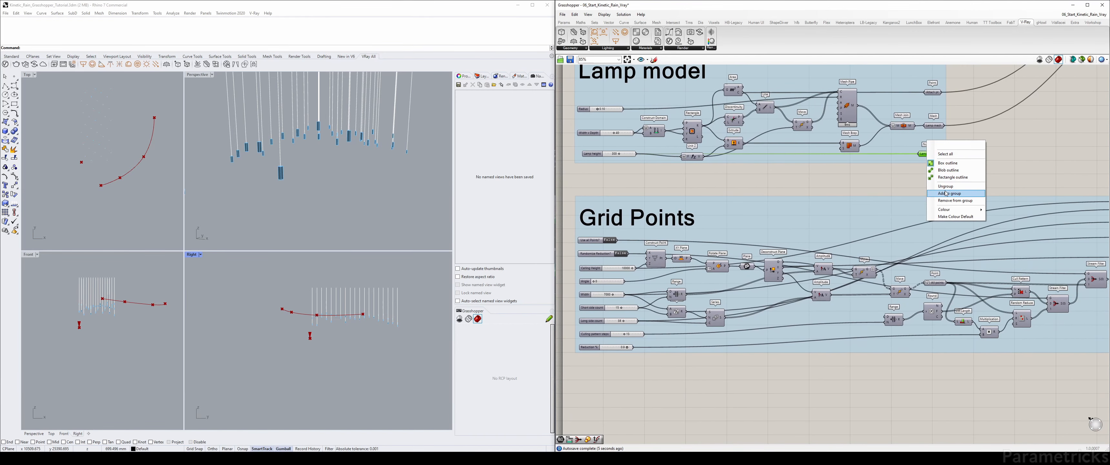
{"action": "left_click", "coordinate": [945, 193]}
Copy the Lamp height parameter outside the Lamp model group, connect it to the original and set its wire display to hidden
{"action": "scroll", "coordinate": [741, 154], "scroll_direction": "up", "scroll_amount": 3}
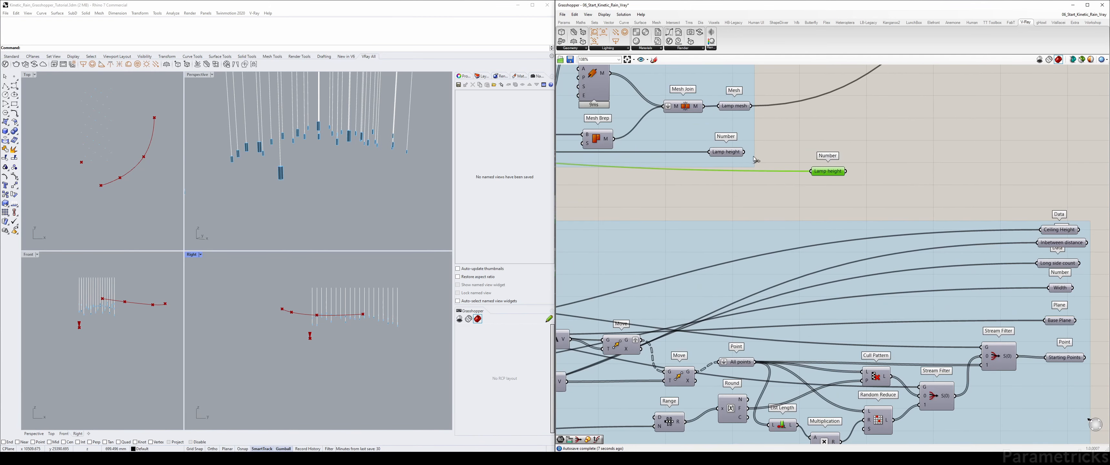
{"action": "left_click_drag", "start_coordinate": [744, 152], "coordinate": [811, 171]}
{"action": "right_click", "coordinate": [820, 171]}
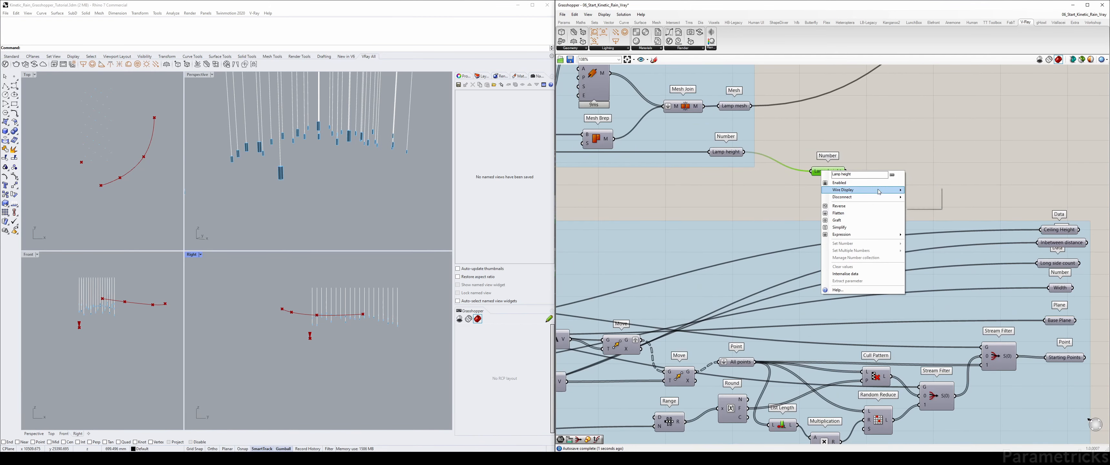
{"action": "left_click", "coordinate": [920, 204]}
Move the Lamp height copy beside the V-Ray Light Rectangle above the Vray Lights group and shift the light component slightly away
{"action": "scroll", "coordinate": [878, 205], "scroll_direction": "down", "scroll_amount": 8}
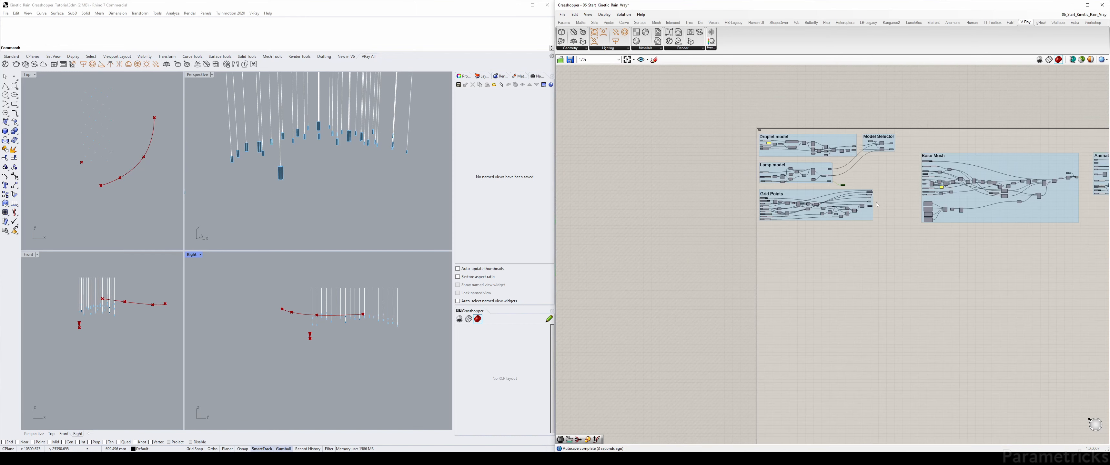
{"action": "scroll", "coordinate": [877, 205], "scroll_direction": "down", "scroll_amount": 2}
{"action": "right_click_drag", "start_coordinate": [1070, 258], "coordinate": [707, 174]}
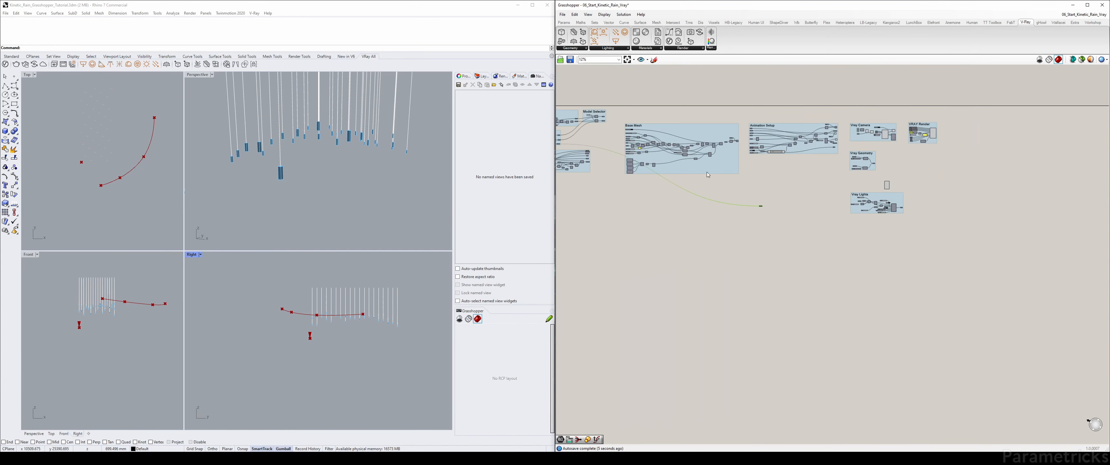
{"action": "scroll", "coordinate": [708, 175], "scroll_direction": "up", "scroll_amount": 2}
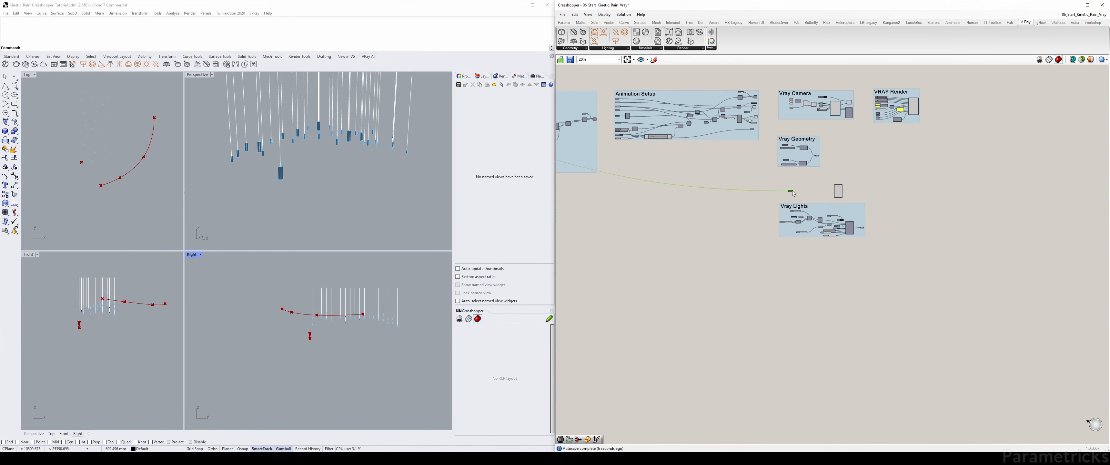
{"action": "left_click_drag", "start_coordinate": [767, 162], "coordinate": [717, 197]}
{"action": "scroll", "coordinate": [844, 191], "scroll_direction": "up", "scroll_amount": 5}
{"action": "right_click_drag", "start_coordinate": [646, 202], "coordinate": [775, 205]}
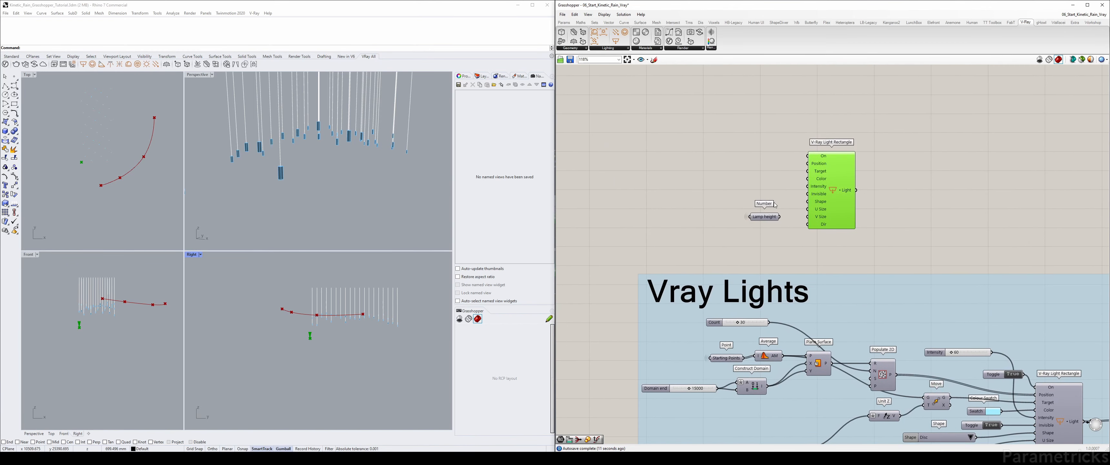
{"action": "scroll", "coordinate": [741, 194], "scroll_direction": "up", "scroll_amount": 2}
{"action": "left_click_drag", "start_coordinate": [766, 218], "coordinate": [666, 156]}
{"action": "scroll", "coordinate": [724, 151], "scroll_direction": "down", "scroll_amount": 3}
{"action": "scroll", "coordinate": [710, 149], "scroll_direction": "up", "scroll_amount": 3}
{"action": "right_click_drag", "start_coordinate": [691, 153], "coordinate": [729, 194]}
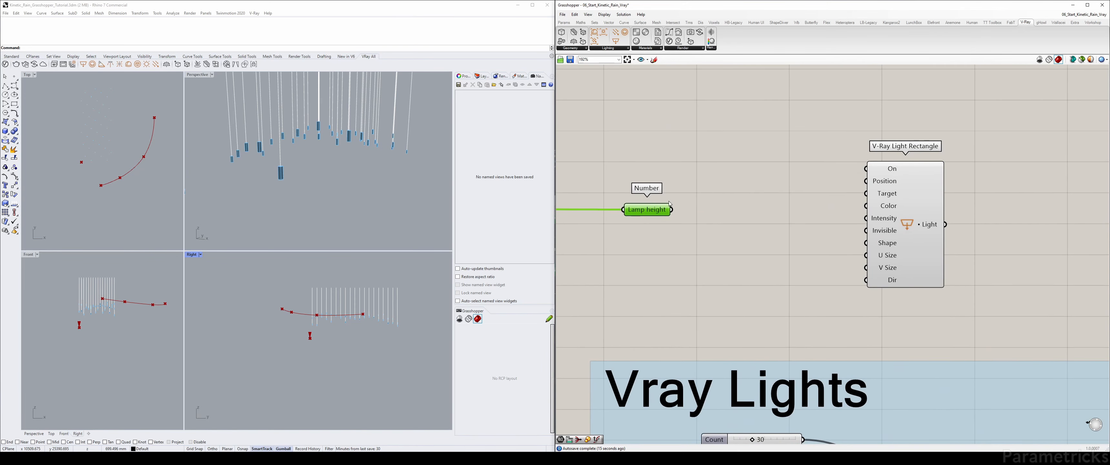
{"action": "left_click_drag", "start_coordinate": [905, 224], "coordinate": [916, 200]}
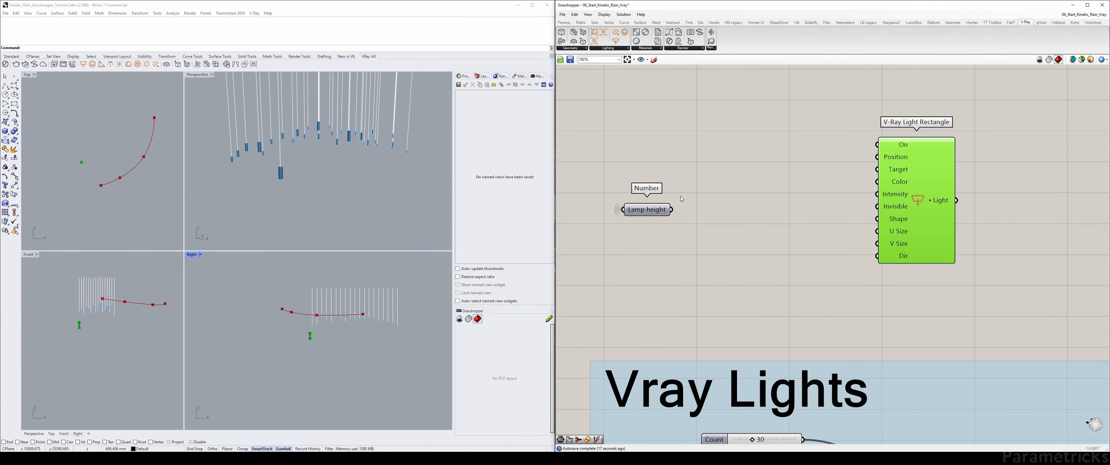
{"action": "scroll", "coordinate": [725, 208], "scroll_direction": "down", "scroll_amount": 3}
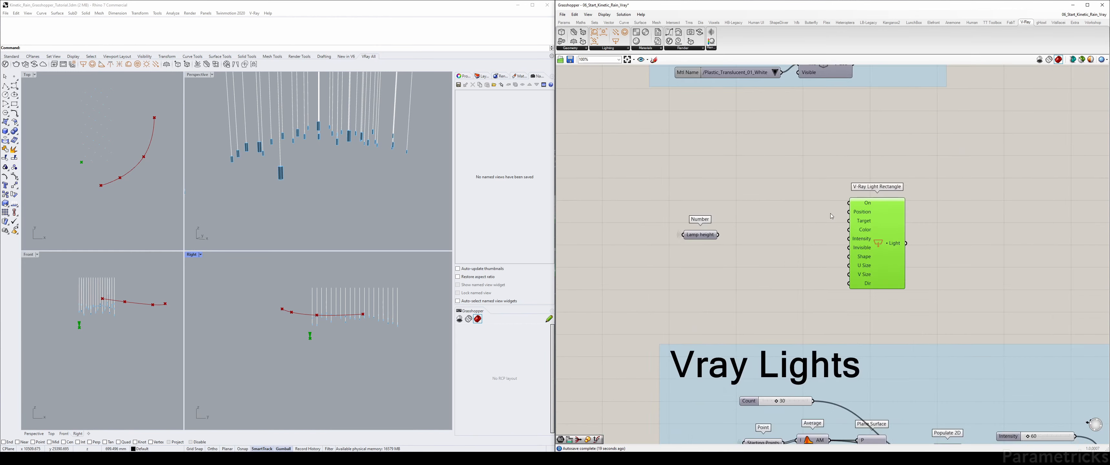
{"action": "scroll", "coordinate": [771, 218], "scroll_direction": "up", "scroll_amount": 3}
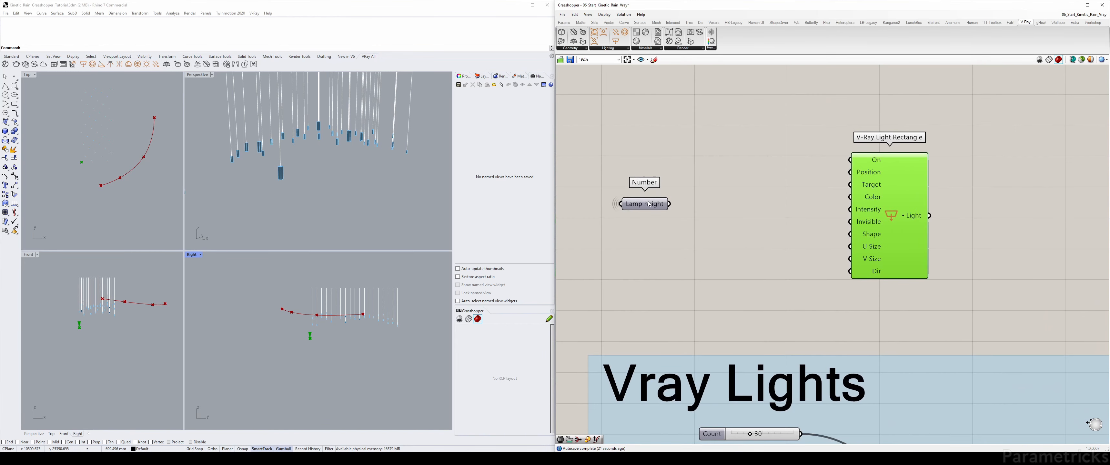
Add a Point parameter fed by the X output of Mesh | Ray and place it beneath the Fraction output
{"action": "scroll", "coordinate": [705, 205], "scroll_direction": "down", "scroll_amount": 5}
{"action": "right_click_drag", "start_coordinate": [705, 205], "coordinate": [731, 159]}
{"action": "scroll", "coordinate": [732, 159], "scroll_direction": "up", "scroll_amount": 6}
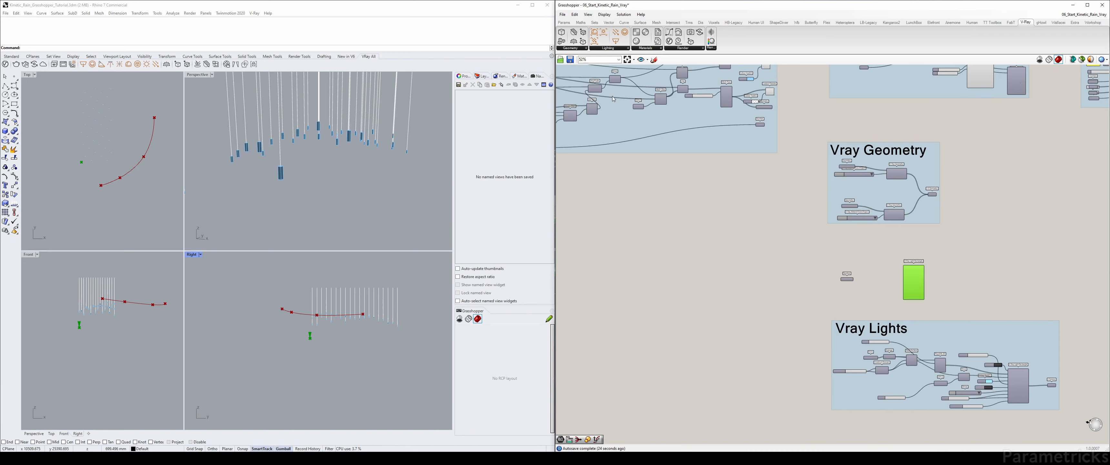
{"action": "left_click", "coordinate": [842, 124]}
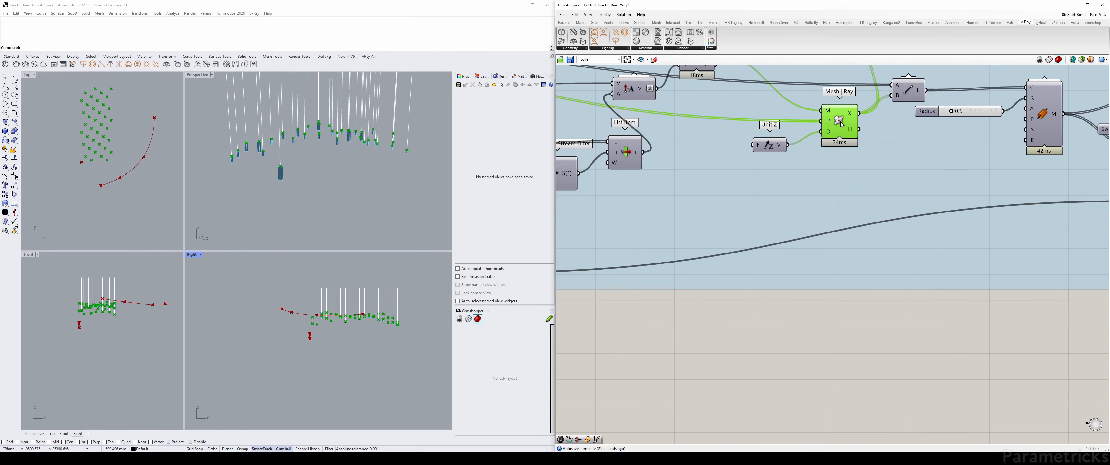
{"action": "right_click_drag", "start_coordinate": [842, 124], "coordinate": [635, 113]}
{"action": "double_click", "coordinate": [690, 314]}
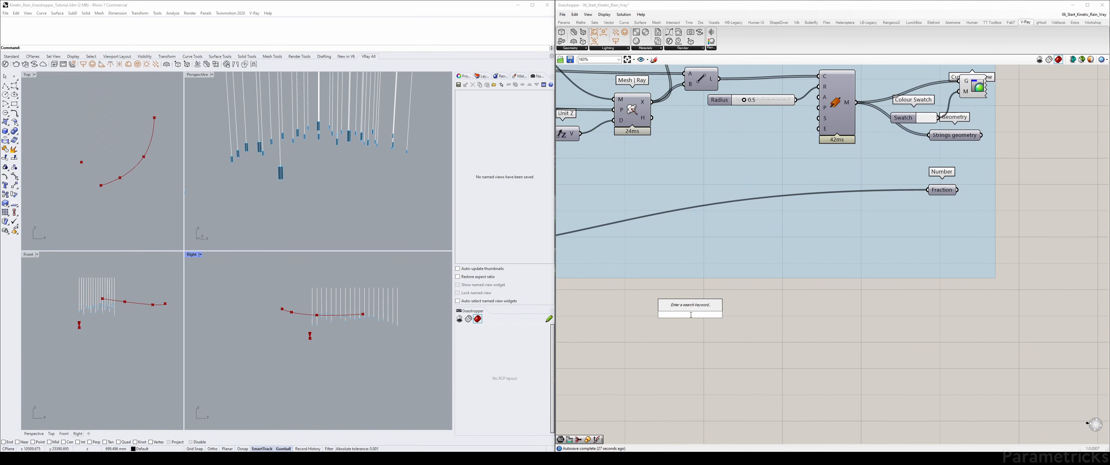
{"action": "type", "text": "point"}
{"action": "left_click", "coordinate": [694, 309]}
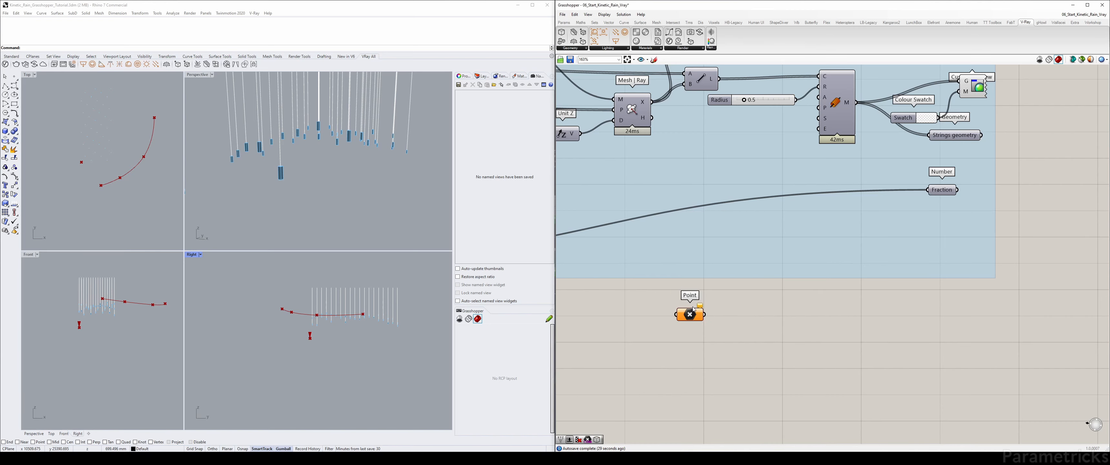
{"action": "left_click_drag", "start_coordinate": [653, 102], "coordinate": [933, 238]}
Rename the new Point parameter to Intersect pts and add it to the Animation Setup group
{"action": "right_click", "coordinate": [933, 238]}
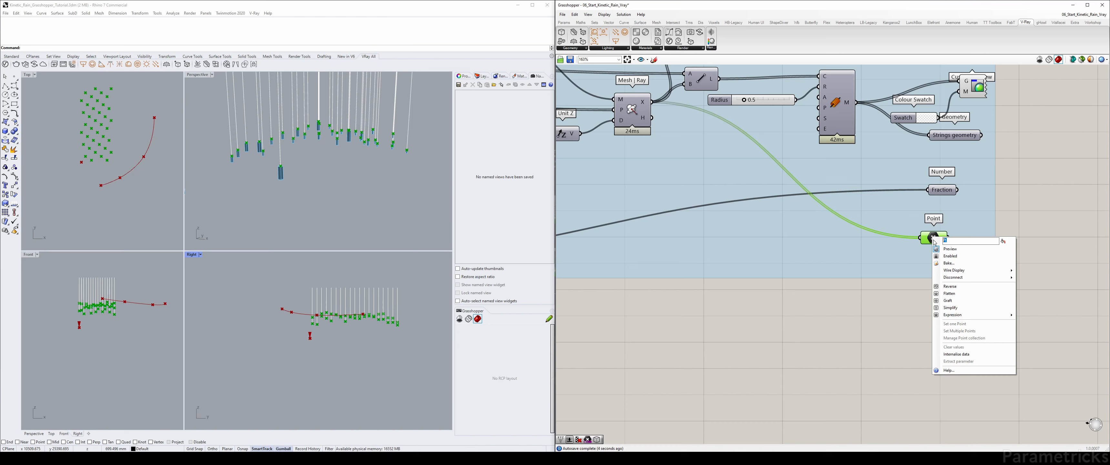
{"action": "type", "text": "Moved"}
{"action": "key", "text": "ctrl+a"}
{"action": "type", "text": "In"}
{"action": "type", "text": "er"}
{"action": "left_click", "coordinate": [1004, 243]}
{"action": "right_click_drag", "start_coordinate": [993, 231], "coordinate": [793, 187]}
{"action": "scroll", "coordinate": [792, 188], "scroll_direction": "up", "scroll_amount": 3}
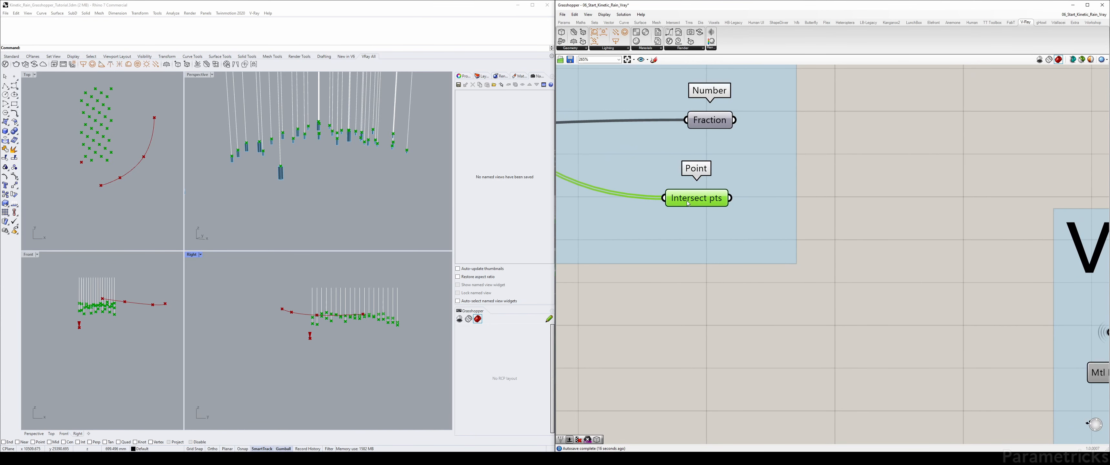
{"action": "right_click", "coordinate": [748, 154]}
Copy the Intersect pts parameter outside the group, linked to the original, and set the copy's wire display to hidden
{"action": "left_click_drag", "start_coordinate": [710, 196], "coordinate": [834, 218], "text": "alt"}
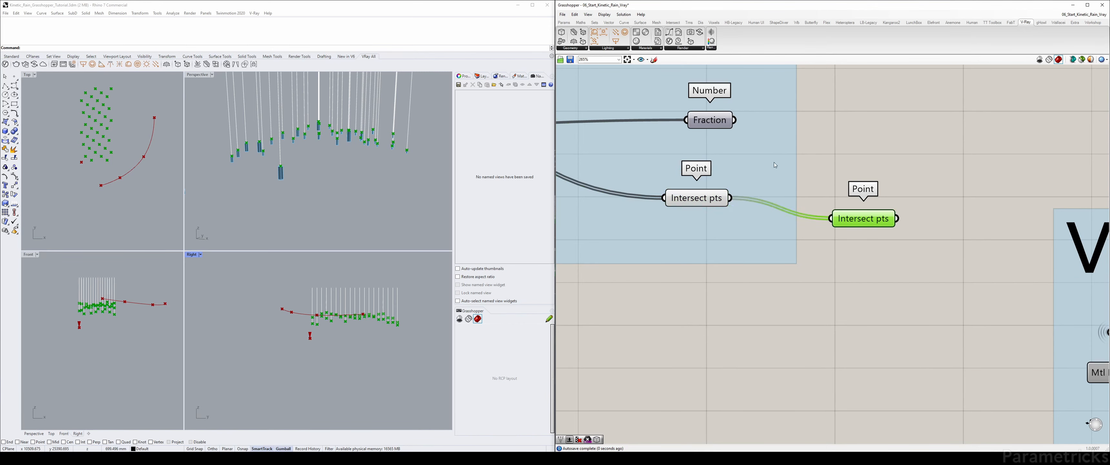
{"action": "left_click_drag", "start_coordinate": [772, 161], "coordinate": [768, 163]}
{"action": "left_click", "coordinate": [694, 198]}
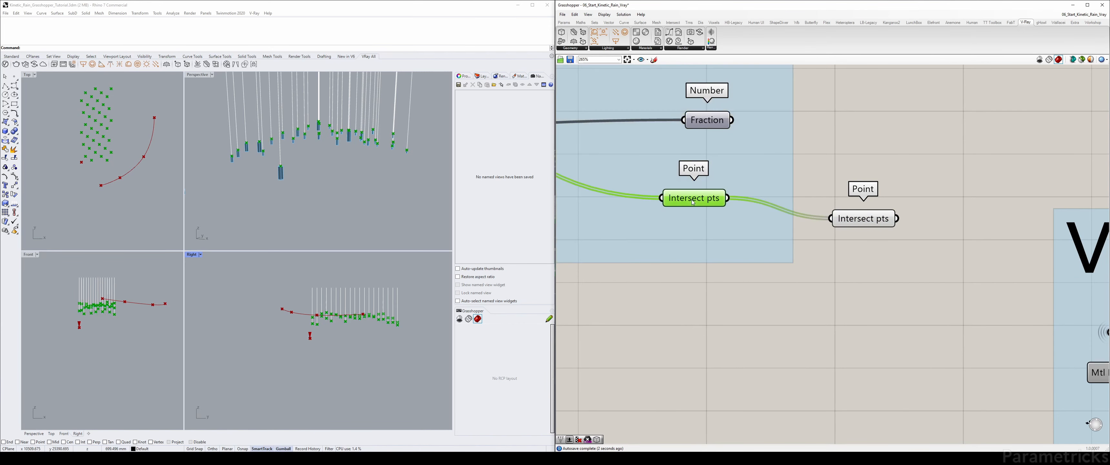
{"action": "right_click", "coordinate": [851, 216]}
{"action": "mouse_move", "coordinate": [913, 249]}
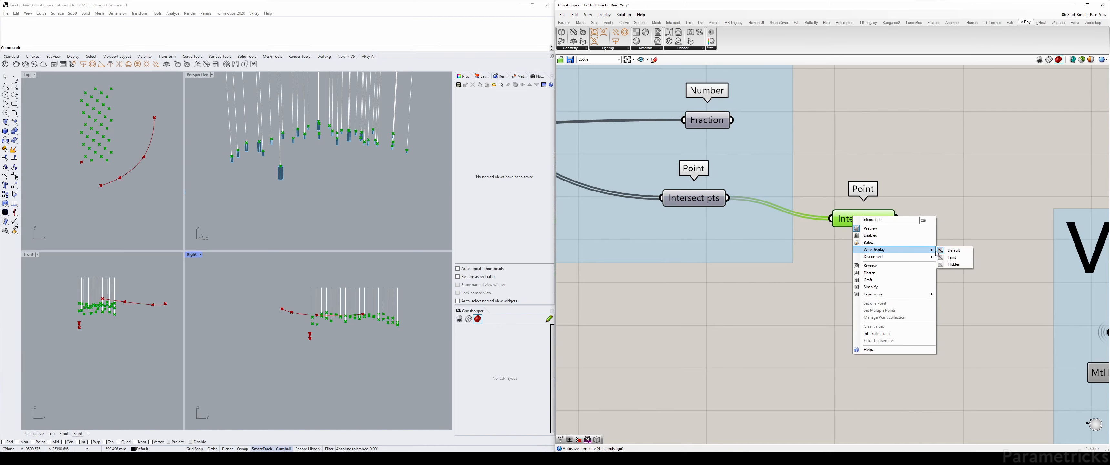
{"action": "left_click", "coordinate": [954, 264]}
Place the Intersect pts copy above the Lamp height copy and shift the V-Ray Light Rectangle to make room between them
{"action": "scroll", "coordinate": [825, 292], "scroll_direction": "down", "scroll_amount": 8}
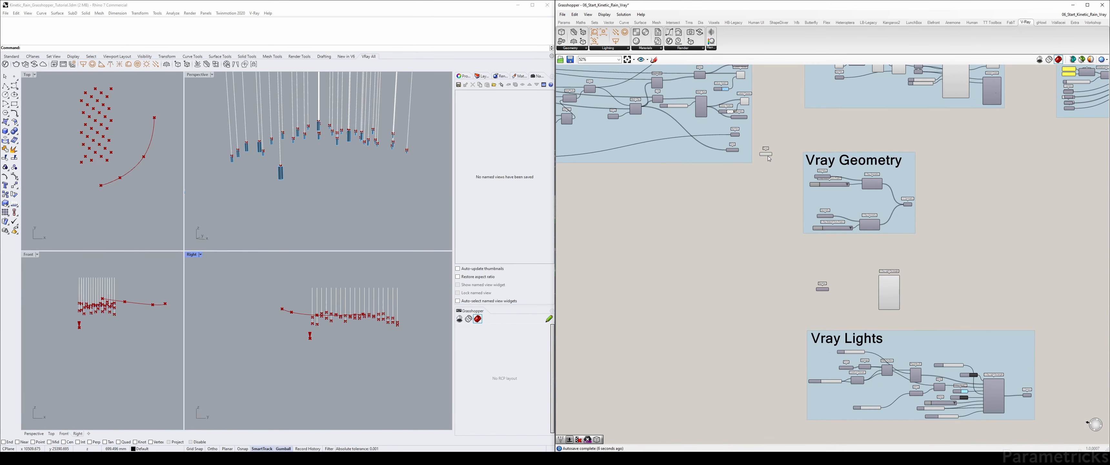
{"action": "scroll", "coordinate": [819, 276], "scroll_direction": "up", "scroll_amount": 8}
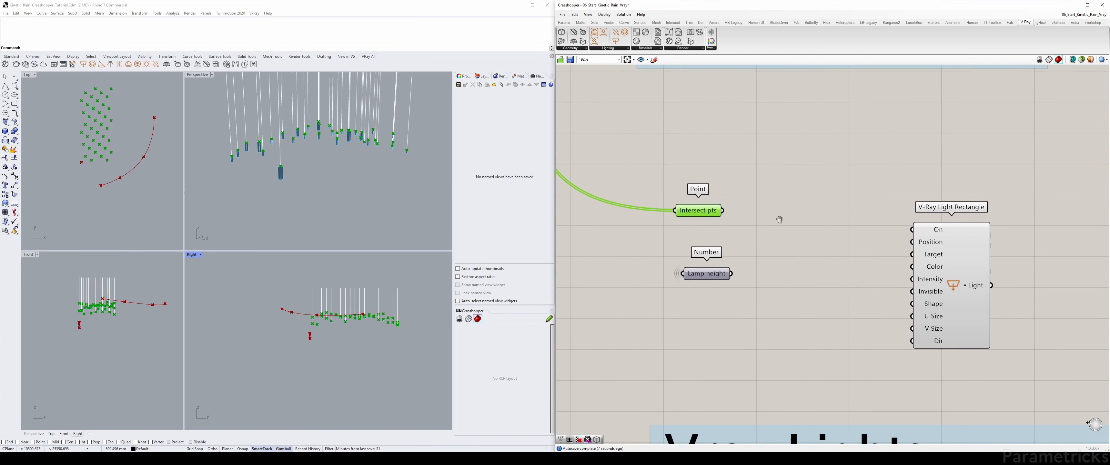
{"action": "left_click", "coordinate": [930, 235]}
Add a Move component before the V-Ray Light Rectangle and connect Intersect pts to its geometry input
{"action": "double_click", "coordinate": [812, 218]}
{"action": "type", "text": "move"}
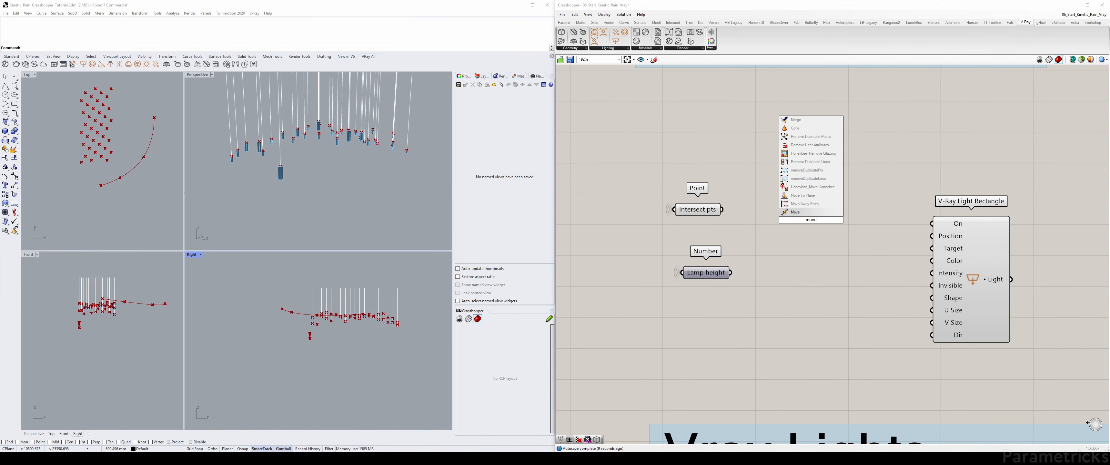
{"action": "key", "text": "Return"}
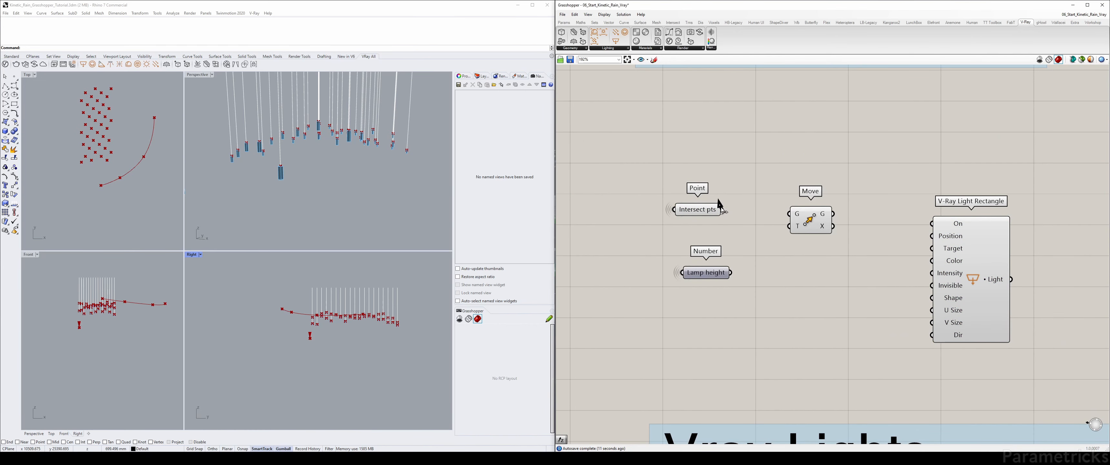
{"action": "left_click_drag", "start_coordinate": [723, 209], "coordinate": [787, 244]}
Add a Unit Z component, feed its factor from Lamp height and connect its vector to the Move component's T input
{"action": "double_click", "coordinate": [766, 233]}
{"action": "type", "text": "unit z"}
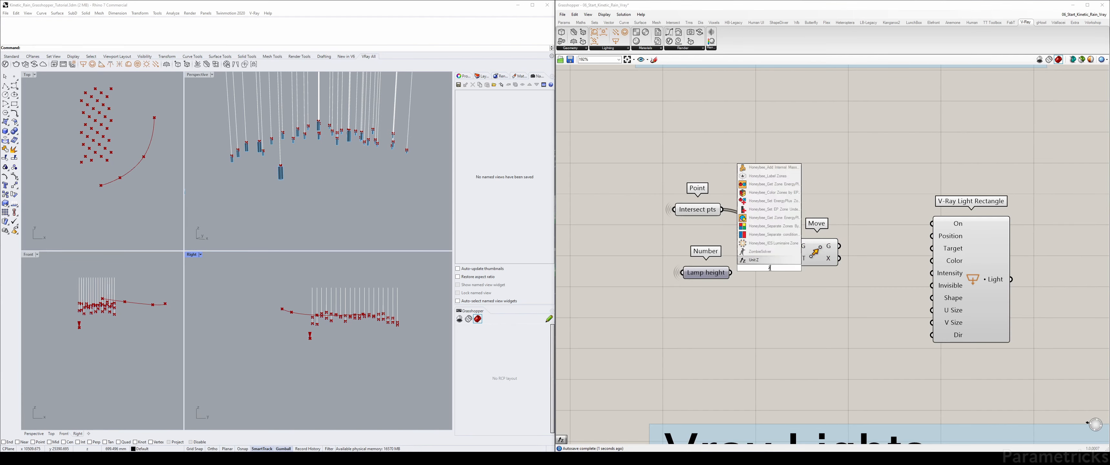
{"action": "key", "text": "Return"}
{"action": "left_click_drag", "start_coordinate": [706, 272], "coordinate": [742, 280]}
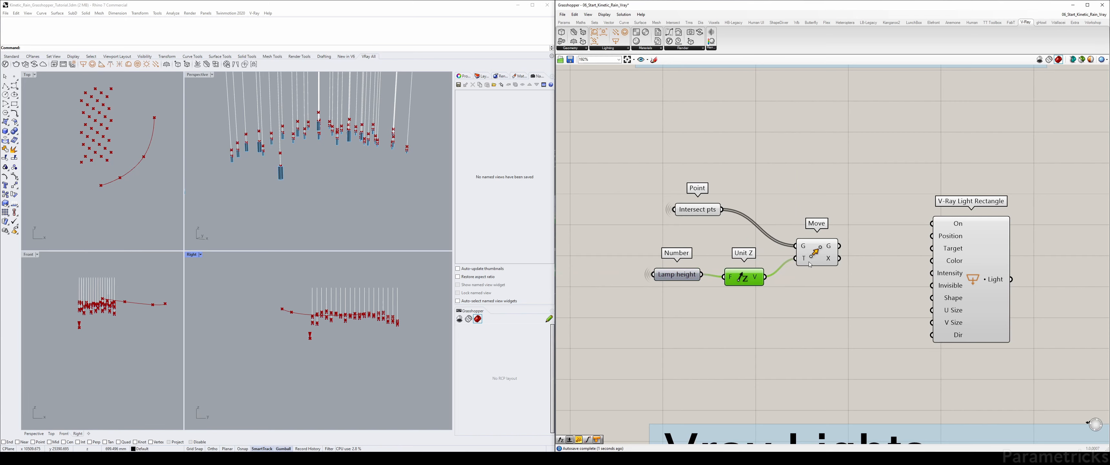
{"action": "left_click_drag", "start_coordinate": [810, 265], "coordinate": [810, 263]}
{"action": "left_click_drag", "start_coordinate": [739, 280], "coordinate": [746, 277]}
Negate the Unit Z component's factor input with the expression -x
{"action": "right_click_drag", "start_coordinate": [849, 249], "coordinate": [774, 230]}
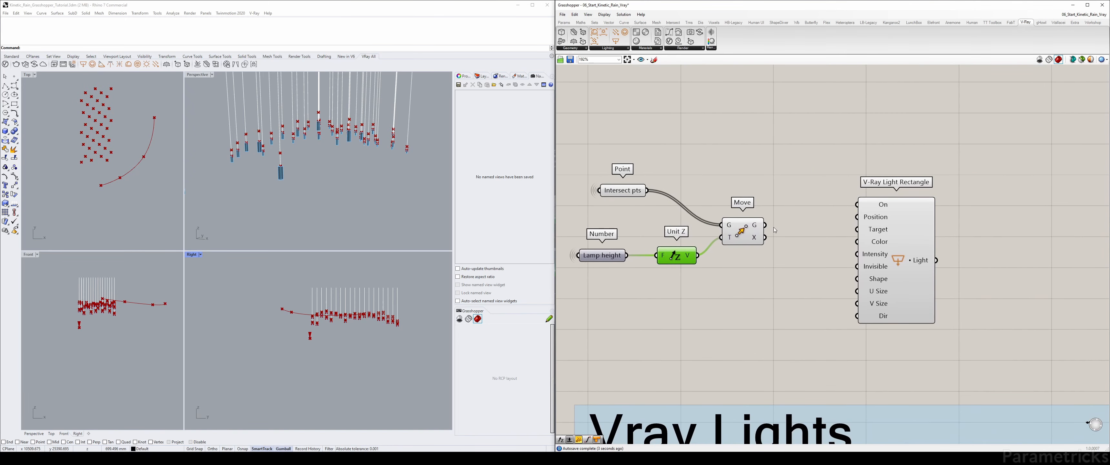
{"action": "scroll", "coordinate": [661, 257], "scroll_direction": "up", "scroll_amount": 3}
{"action": "right_click", "coordinate": [658, 256]}
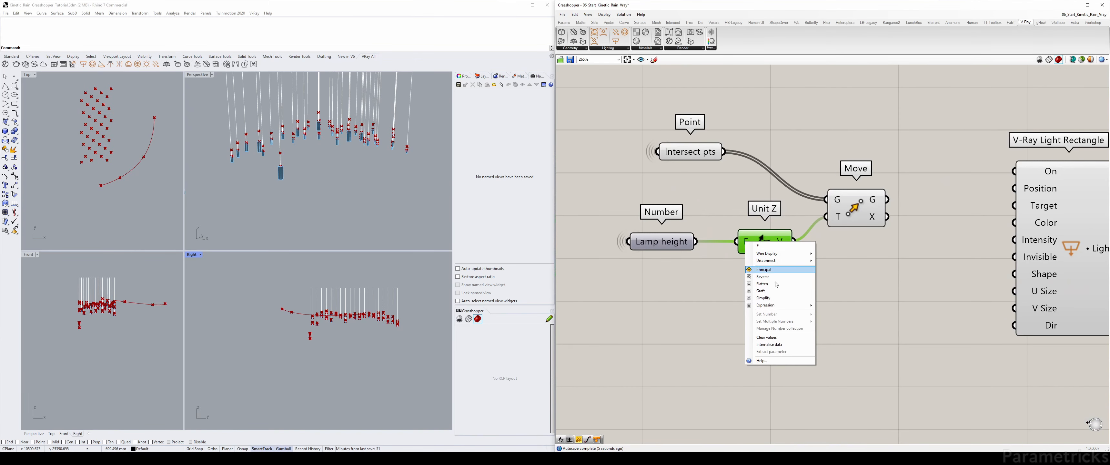
{"action": "mouse_move", "coordinate": [788, 308]}
{"action": "left_click", "coordinate": [842, 313]}
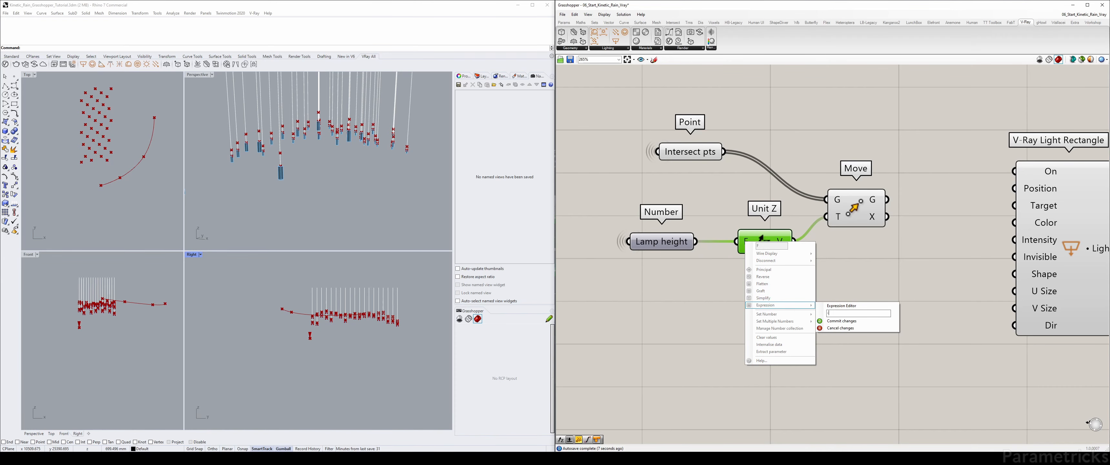
{"action": "type", "text": "-x"}
{"action": "left_click", "coordinate": [842, 320]}
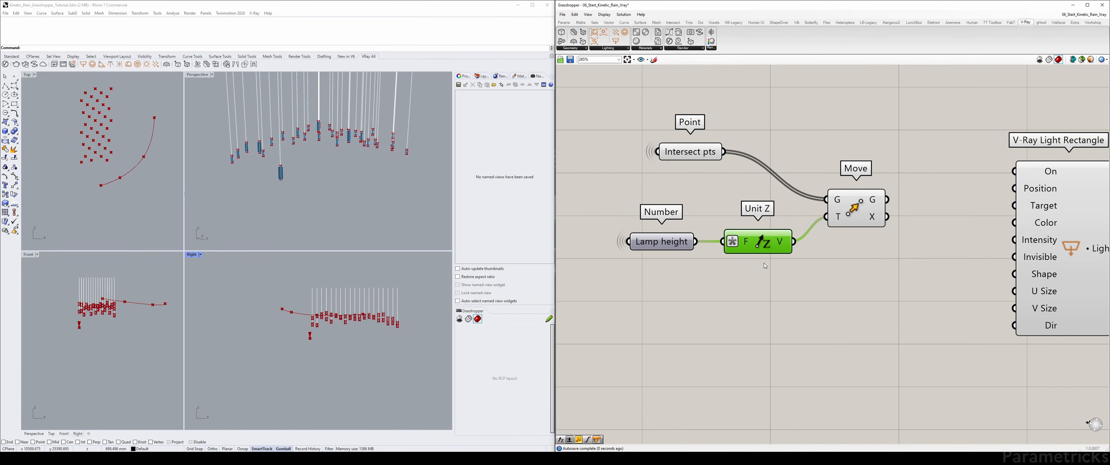
Connect the Move geometry output to the V-Ray Light Rectangle's Position input and Intersect pts to its Target input
{"action": "right_click_drag", "start_coordinate": [889, 208], "coordinate": [787, 226]}
{"action": "right_click_drag", "start_coordinate": [945, 212], "coordinate": [913, 202]}
{"action": "left_click_drag", "start_coordinate": [753, 208], "coordinate": [875, 196]}
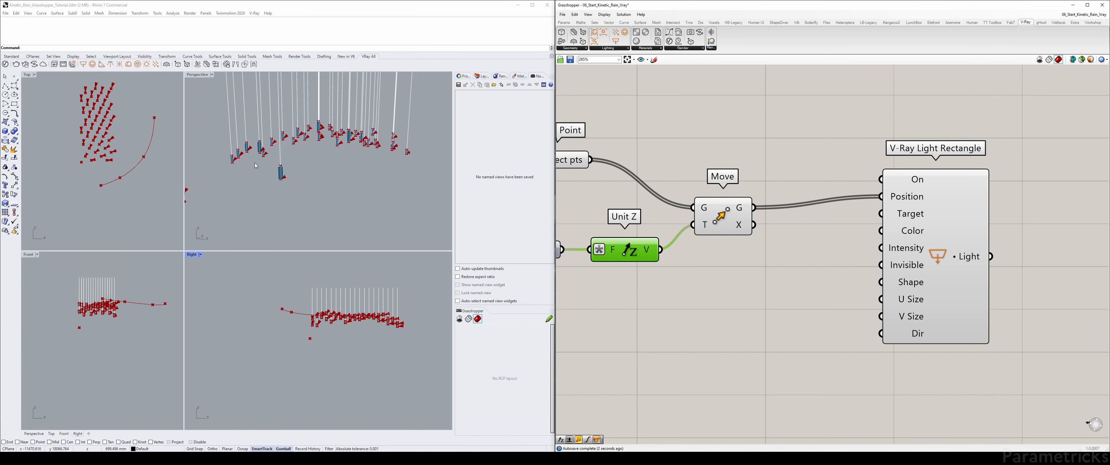
{"action": "right_click_drag", "start_coordinate": [622, 143], "coordinate": [661, 127]}
{"action": "left_click", "coordinate": [591, 145]}
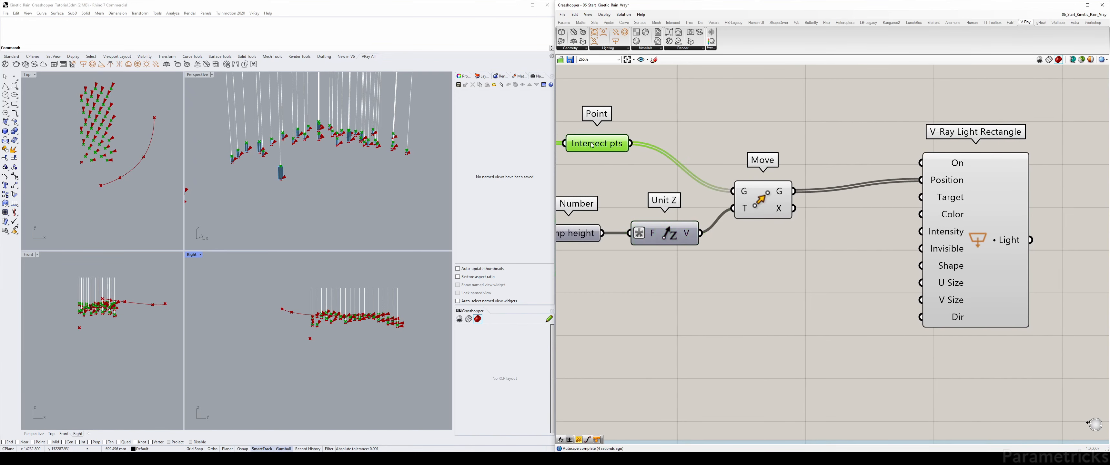
{"action": "left_click_drag", "start_coordinate": [630, 144], "coordinate": [921, 197]}
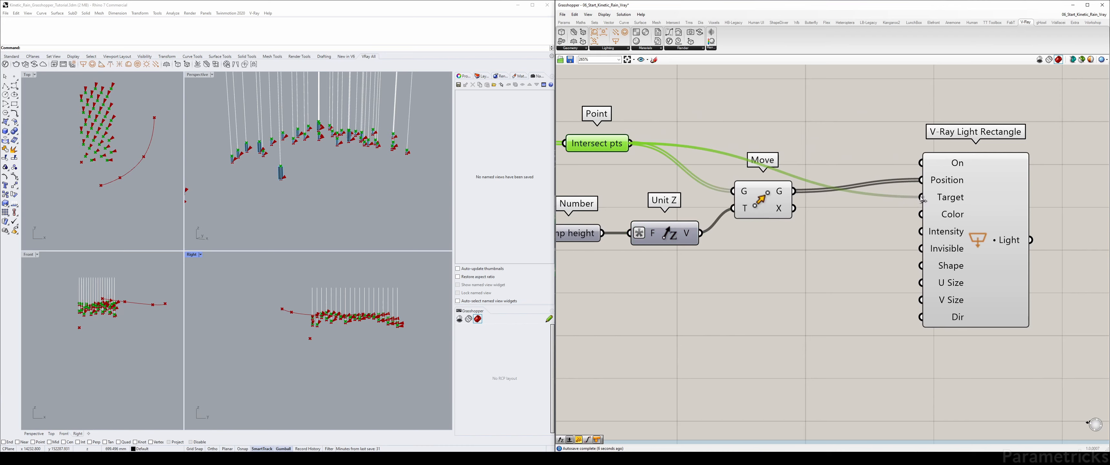
{"action": "right_click_drag", "start_coordinate": [894, 219], "coordinate": [840, 183]}
Turn off the preview of the components in the Vray Camera group
{"action": "right_click_drag", "start_coordinate": [321, 200], "coordinate": [315, 153]}
{"action": "scroll", "coordinate": [315, 153], "scroll_direction": "down", "scroll_amount": 3}
{"action": "scroll", "coordinate": [876, 255], "scroll_direction": "down", "scroll_amount": 6}
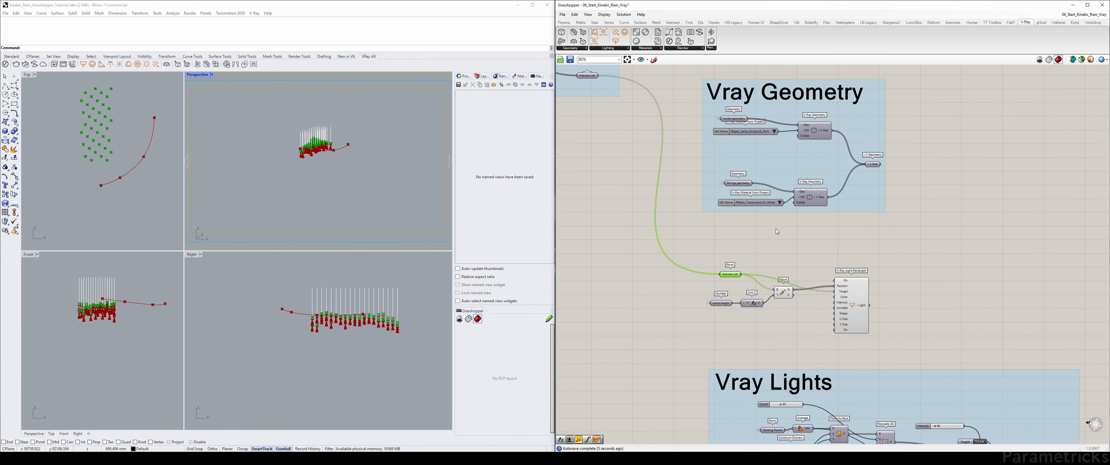
{"action": "scroll", "coordinate": [876, 255], "scroll_direction": "up", "scroll_amount": 3}
{"action": "left_click_drag", "start_coordinate": [577, 121], "coordinate": [882, 242]}
{"action": "middle_click", "coordinate": [867, 100]}
{"action": "left_click", "coordinate": [882, 86]}
{"action": "left_click", "coordinate": [832, 275]}
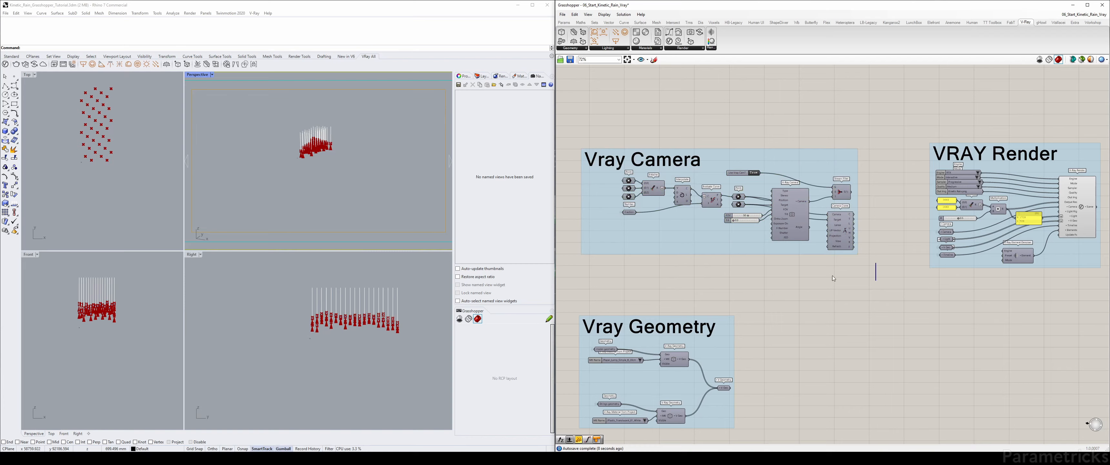
Turn off the preview of the Intersect pts parameter and the Move component feeding the rectangle light
{"action": "right_click_drag", "start_coordinate": [314, 175], "coordinate": [316, 178]}
{"action": "scroll", "coordinate": [341, 172], "scroll_direction": "up", "scroll_amount": 10}
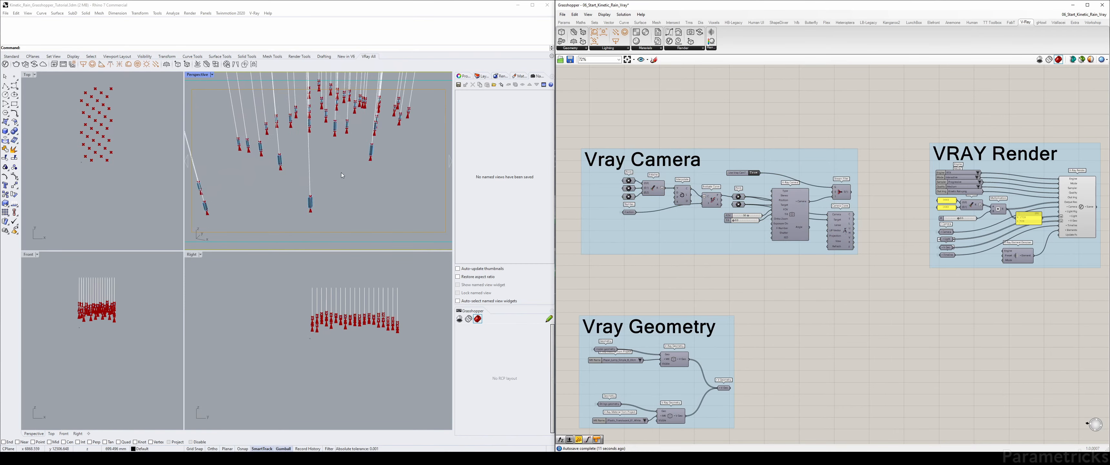
{"action": "scroll", "coordinate": [879, 281], "scroll_direction": "down", "scroll_amount": 3}
{"action": "right_click_drag", "start_coordinate": [756, 383], "coordinate": [707, 251]}
{"action": "scroll", "coordinate": [708, 252], "scroll_direction": "up", "scroll_amount": 5}
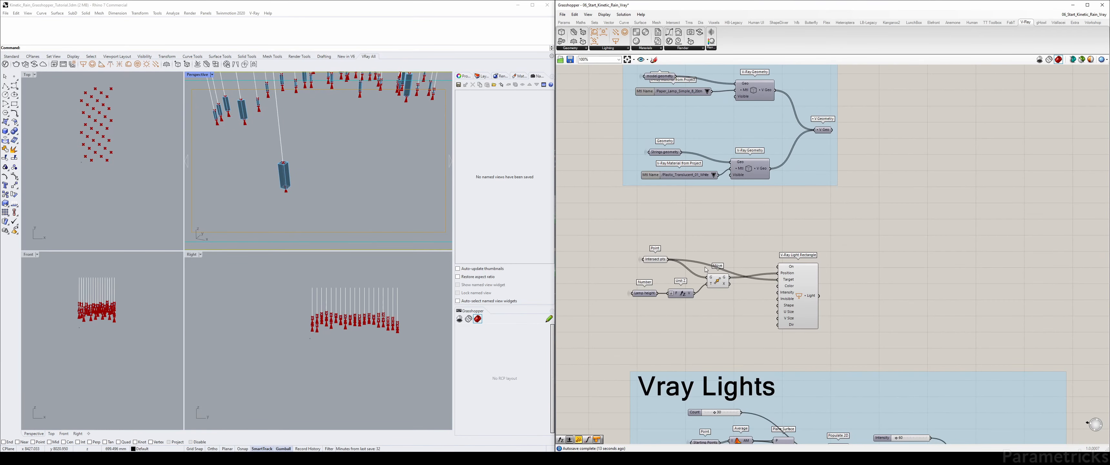
{"action": "scroll", "coordinate": [682, 271], "scroll_direction": "up", "scroll_amount": 3}
{"action": "left_click", "coordinate": [629, 253]}
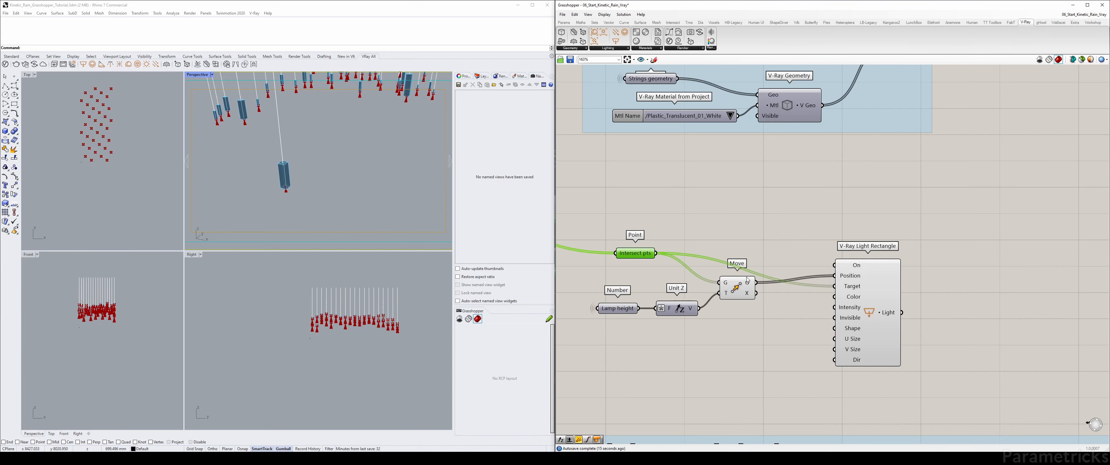
{"action": "left_click", "coordinate": [737, 288]}
{"action": "right_click_drag", "start_coordinate": [776, 279], "coordinate": [787, 204]}
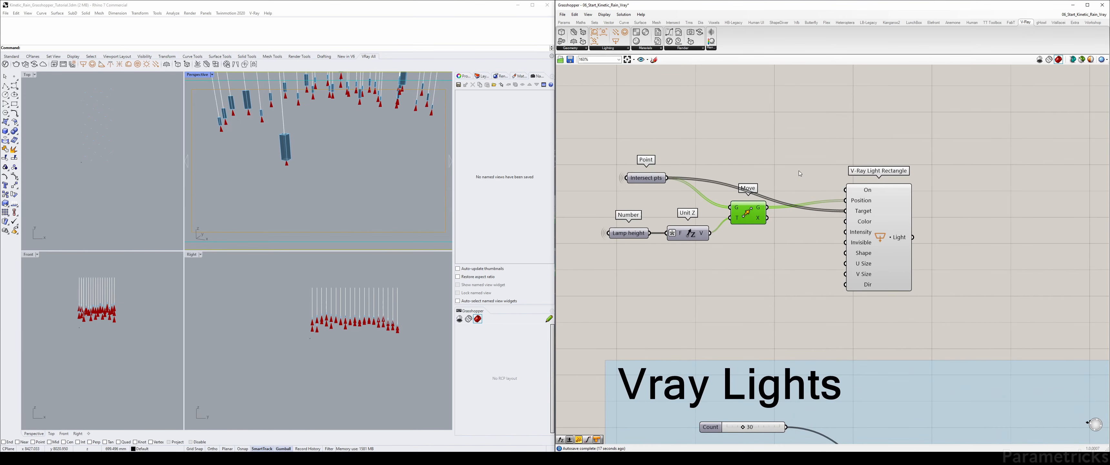
Add a Colour Swatch, connect it to the V-Ray Light Rectangle's Color input and place it below the Move component
{"action": "left_click", "coordinate": [871, 228]}
{"action": "scroll", "coordinate": [872, 228], "scroll_direction": "up", "scroll_amount": 3}
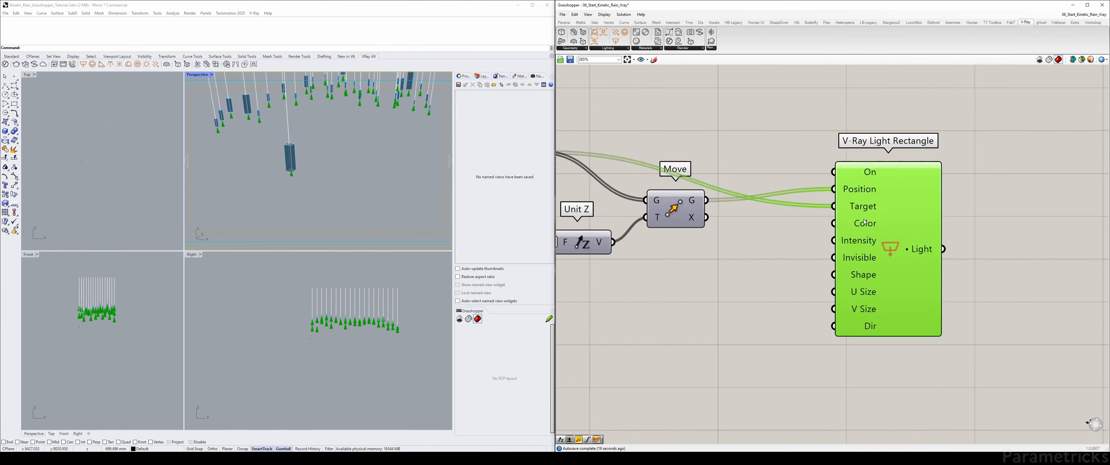
{"action": "double_click", "coordinate": [762, 127]}
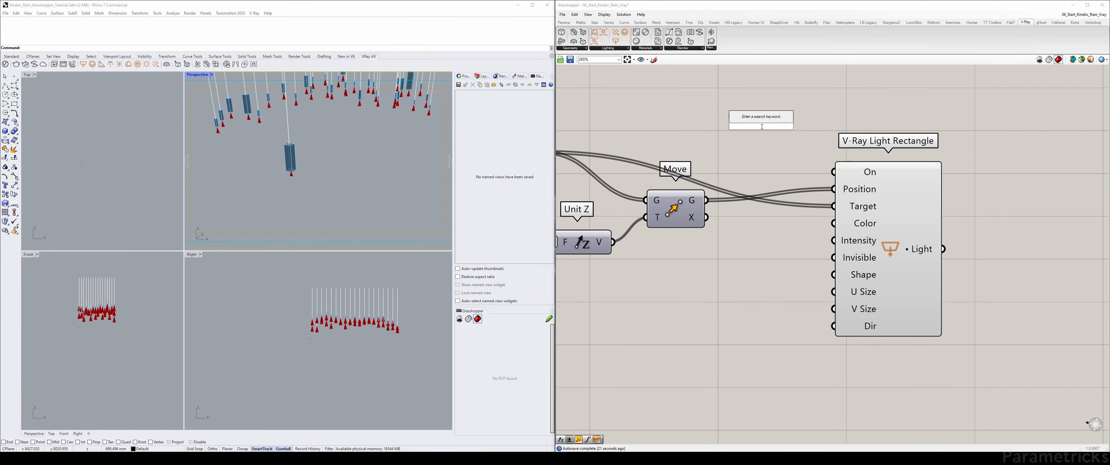
{"action": "type", "text": "swa"}
{"action": "key", "text": "Up"}
{"action": "key", "text": "Up"}
{"action": "key", "text": "Return"}
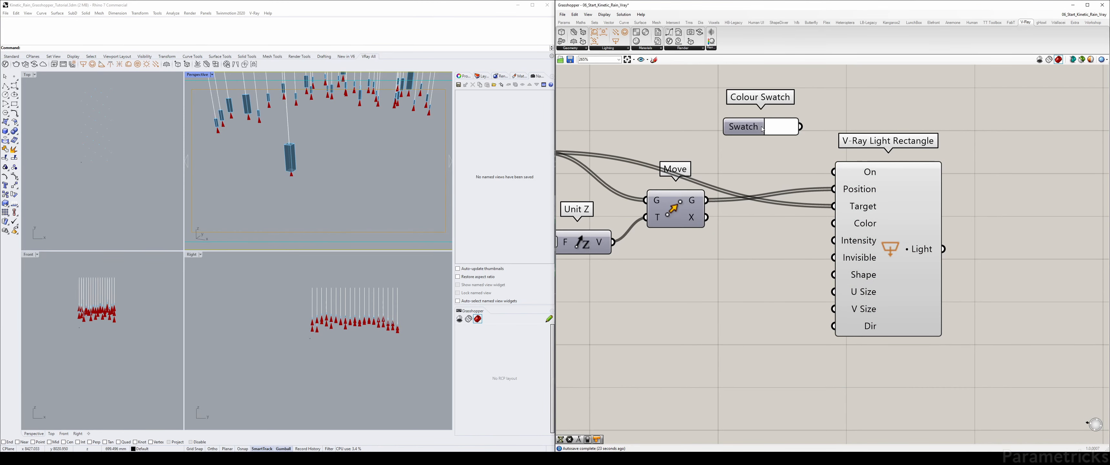
{"action": "left_click_drag", "start_coordinate": [763, 129], "coordinate": [828, 224]}
{"action": "left_click_drag", "start_coordinate": [677, 147], "coordinate": [675, 257]}
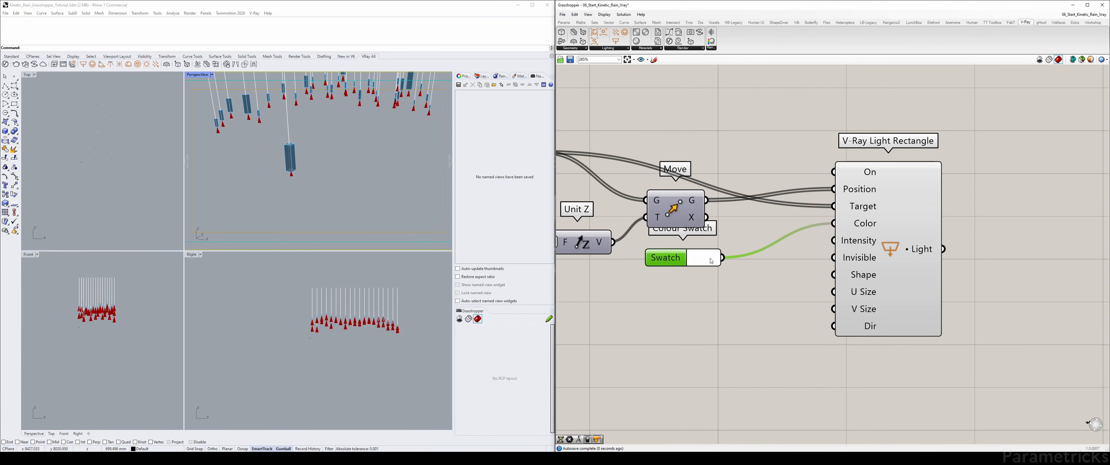
Change the swatch colour to a light orange and tuck the swatch closely under the Move component
{"action": "left_click", "coordinate": [718, 257]}
{"action": "left_click_drag", "start_coordinate": [740, 323], "coordinate": [742, 323]}
{"action": "mouse_move", "coordinate": [745, 280]}
{"action": "left_mouse_down"}
{"action": "mouse_move", "coordinate": [733, 272]}
{"action": "mouse_move", "coordinate": [743, 272]}
{"action": "left_mouse_up"}
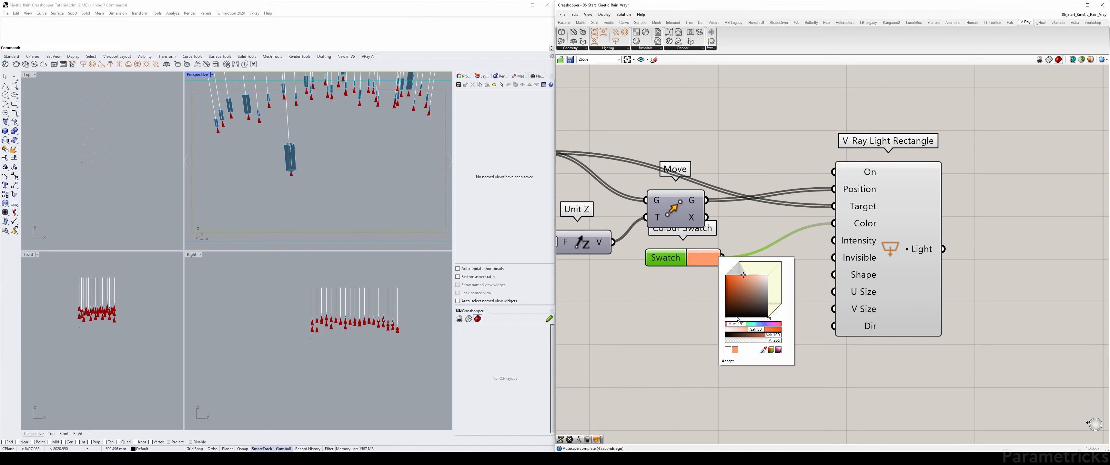
{"action": "left_click_drag", "start_coordinate": [738, 324], "coordinate": [740, 325]}
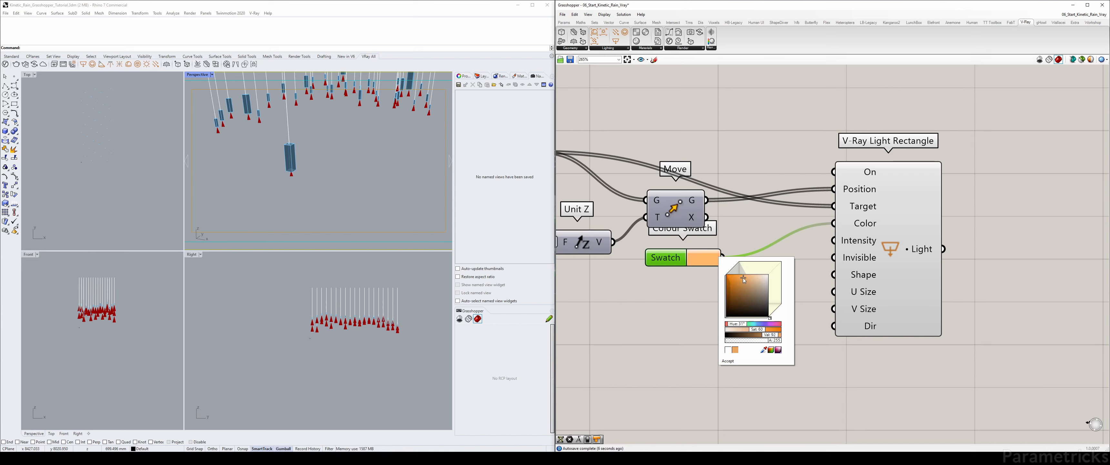
{"action": "left_click_drag", "start_coordinate": [743, 278], "coordinate": [748, 275]}
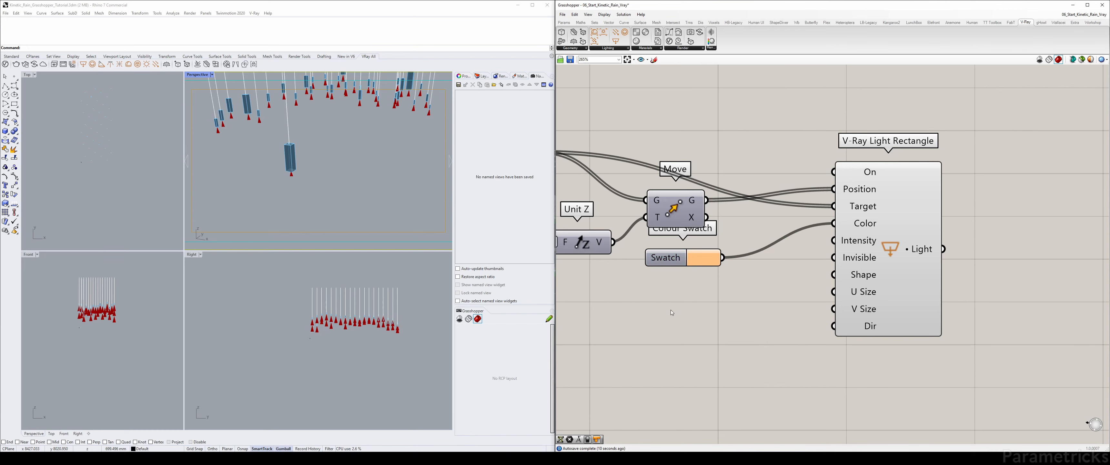
{"action": "scroll", "coordinate": [744, 255], "scroll_direction": "down", "scroll_amount": 3}
{"action": "left_click_drag", "start_coordinate": [732, 235], "coordinate": [726, 231]}
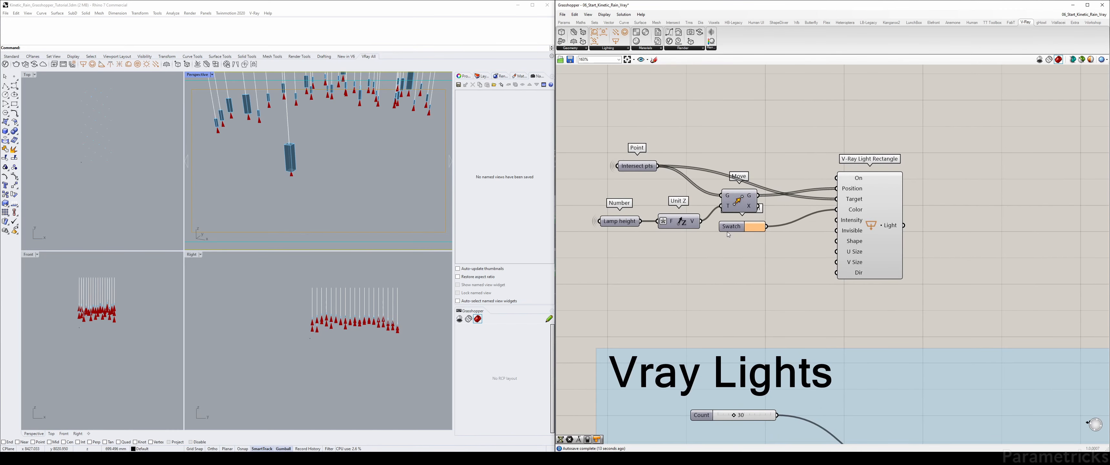
Add a number slider with the range 10<250 and set it to 60
{"action": "right_click_drag", "start_coordinate": [743, 238], "coordinate": [752, 215]}
{"action": "key", "text": "ctrl+a"}
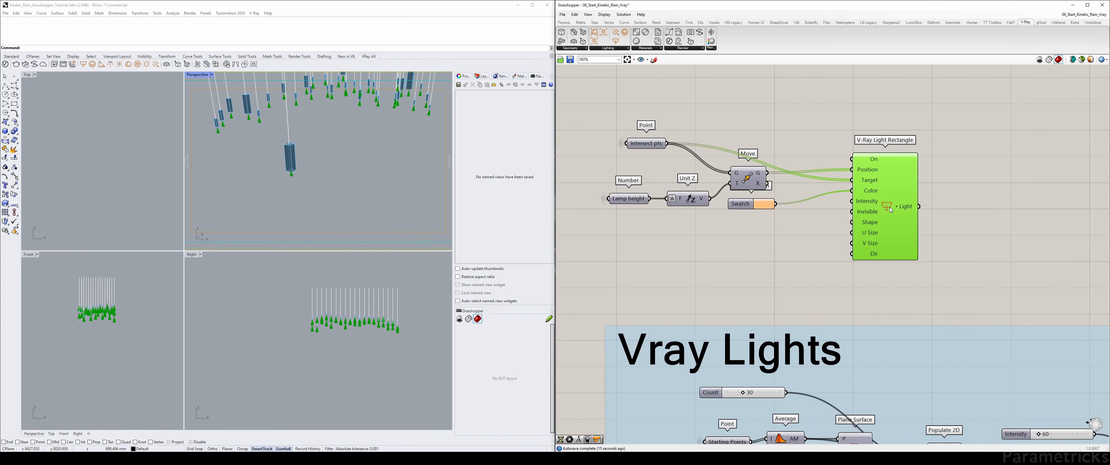
{"action": "scroll", "coordinate": [790, 199], "scroll_direction": "up", "scroll_amount": 2}
{"action": "double_click", "coordinate": [785, 229]}
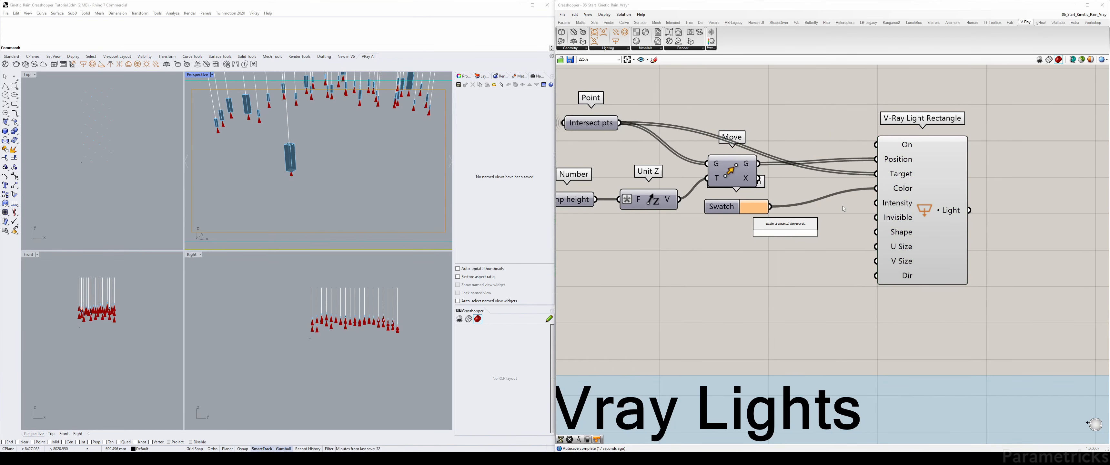
{"action": "double_click", "coordinate": [806, 253]}
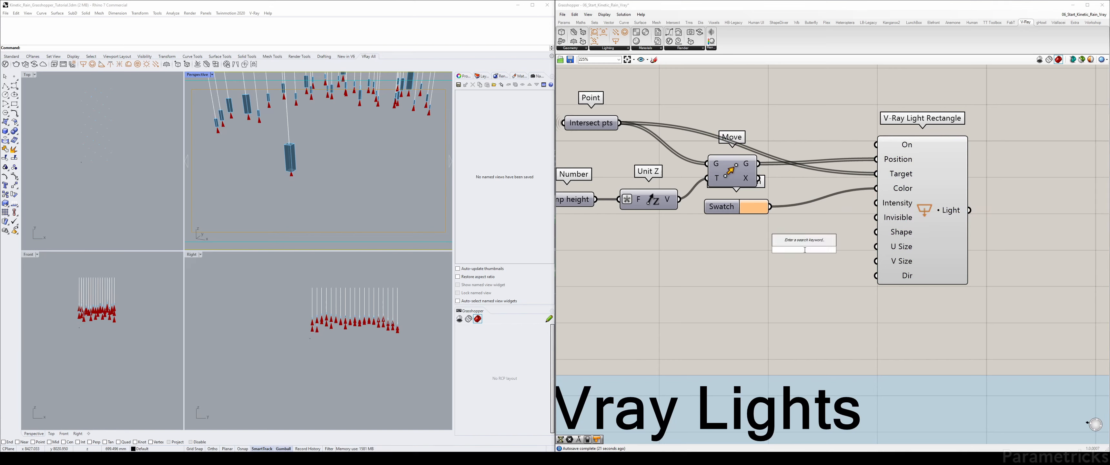
{"action": "type", "text": "10<250"}
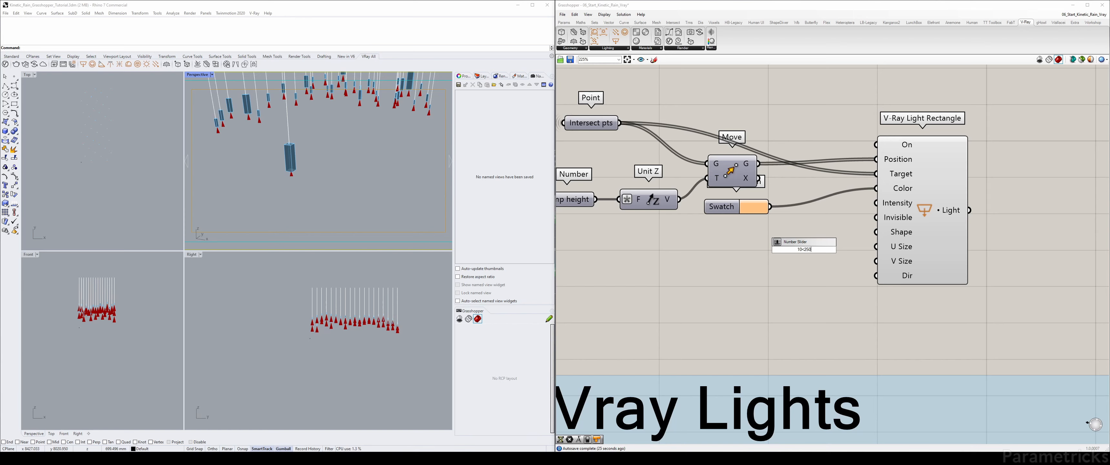
{"action": "key", "text": "Return"}
{"action": "double_click", "coordinate": [810, 249]}
{"action": "type", "text": "6"}
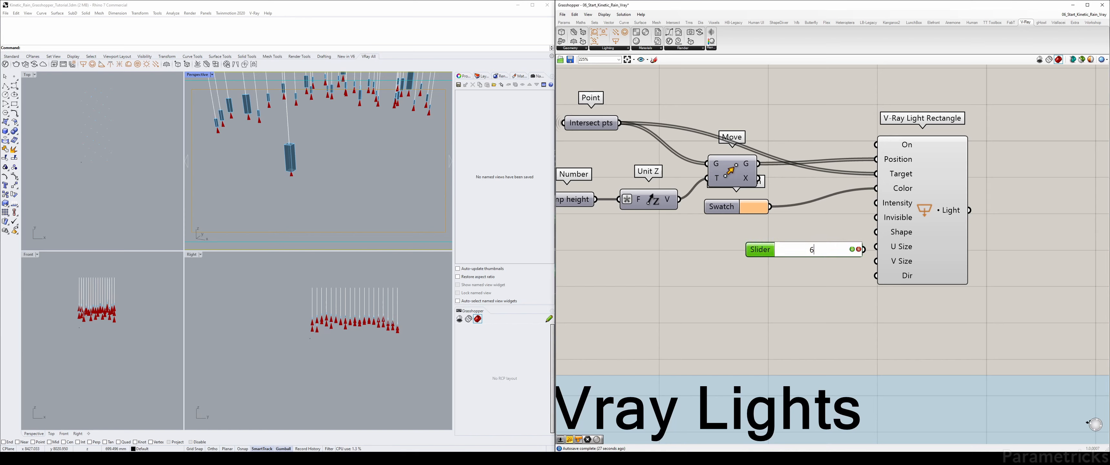
{"action": "type", "text": "0"}
{"action": "key", "text": "Return"}
Connect the slider to the light's Intensity input, align it under the swatch and shift the V-Ray Light Rectangle away for more room
{"action": "left_click_drag", "start_coordinate": [814, 236], "coordinate": [876, 202]}
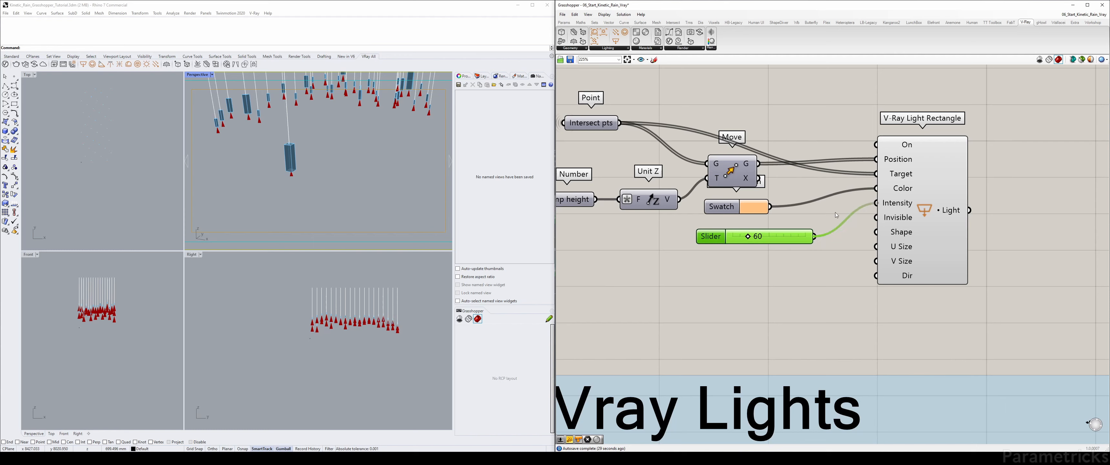
{"action": "left_click_drag", "start_coordinate": [798, 236], "coordinate": [791, 225]}
{"action": "left_click_drag", "start_coordinate": [931, 232], "coordinate": [964, 227]}
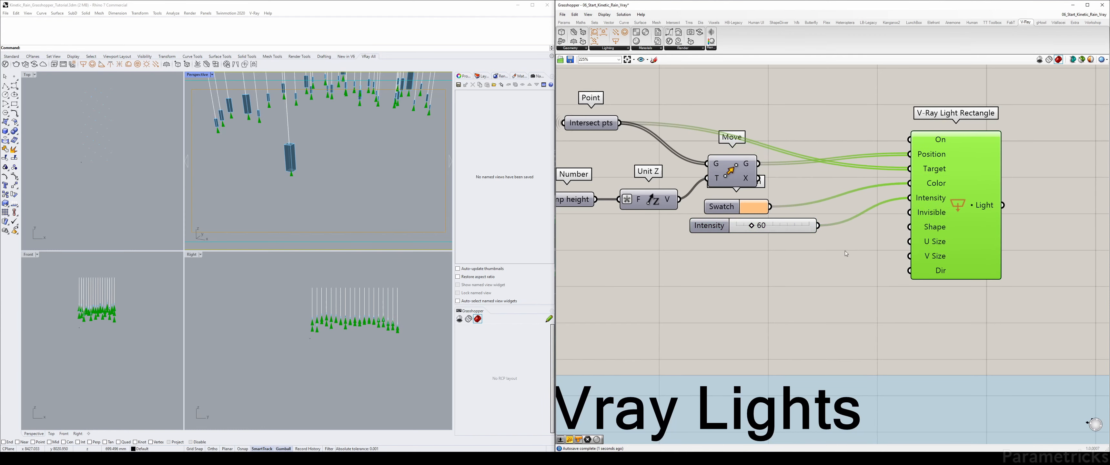
Add a Boolean Toggle under the Intensity slider, connect it to the light's Invisible input and set it to True
{"action": "left_click", "coordinate": [843, 249]}
{"action": "double_click", "coordinate": [844, 249]}
{"action": "type", "text": "tog"}
{"action": "key", "text": "Return"}
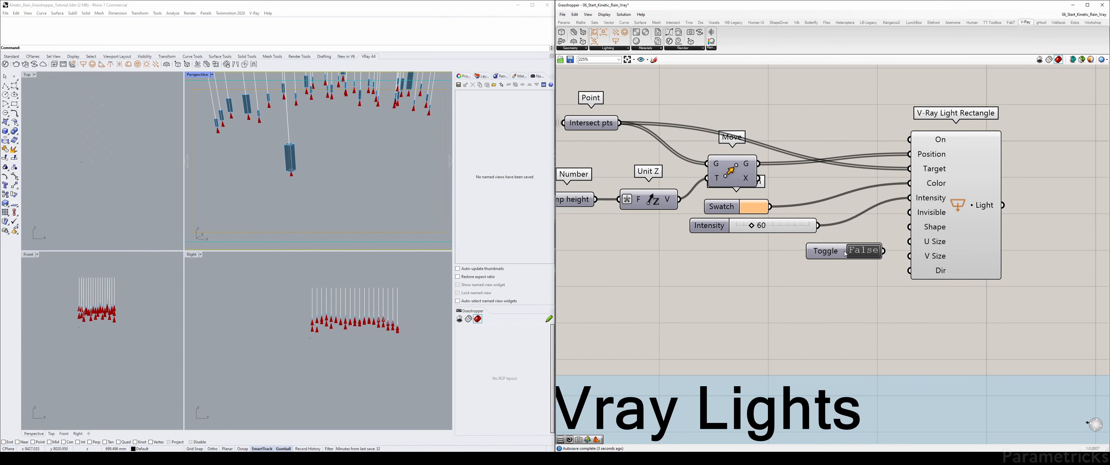
{"action": "left_click_drag", "start_coordinate": [884, 250], "coordinate": [910, 212]}
{"action": "left_click_drag", "start_coordinate": [832, 257], "coordinate": [757, 250]}
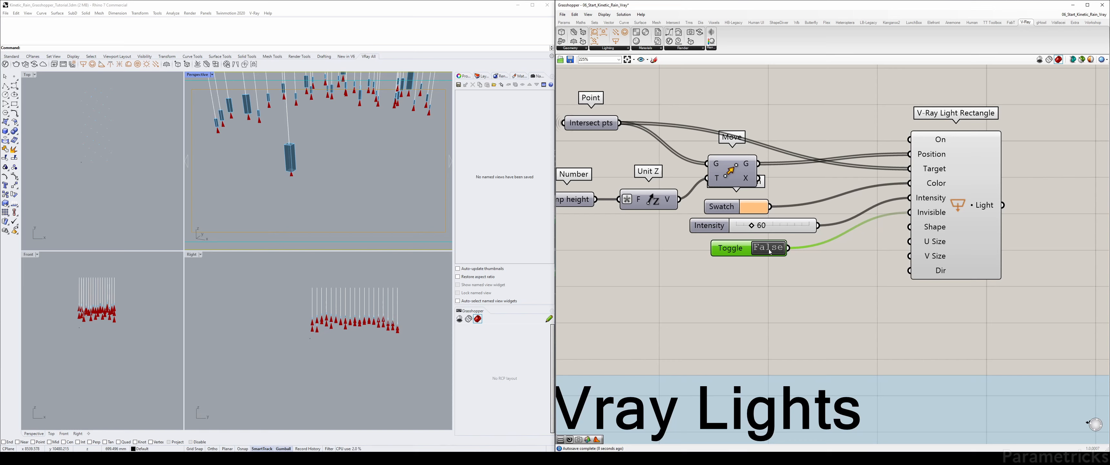
{"action": "double_click", "coordinate": [769, 251]}
Generate the V-Ray Light Rectangle's missing On toggle and Shape list, then arrange them clear of the other inputs
{"action": "left_click", "coordinate": [964, 202]}
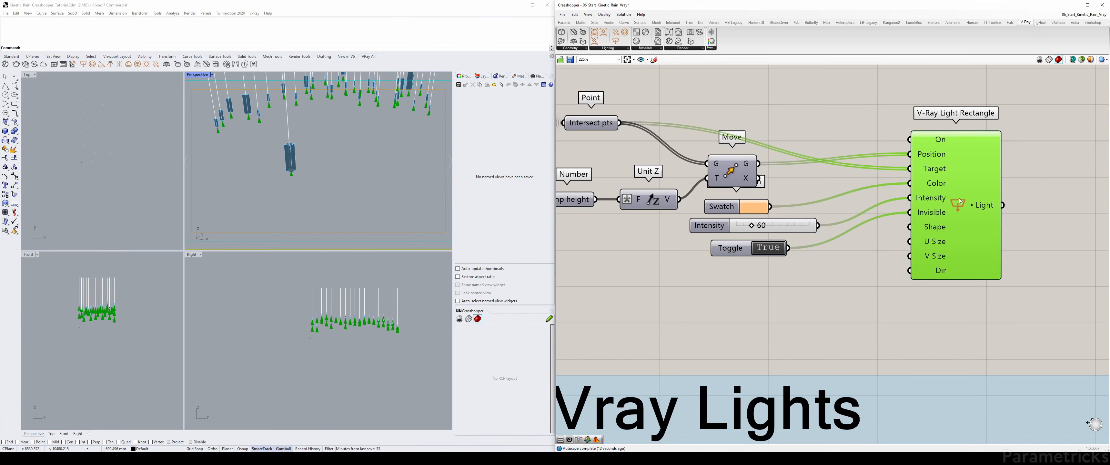
{"action": "right_click", "coordinate": [959, 200]}
{"action": "left_click", "coordinate": [985, 238]}
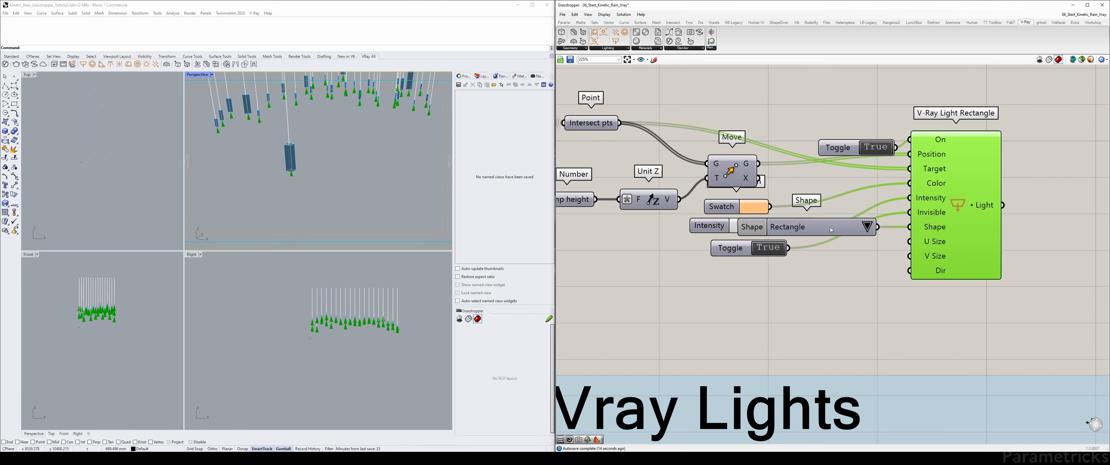
{"action": "left_click_drag", "start_coordinate": [831, 230], "coordinate": [775, 276]}
{"action": "left_click_drag", "start_coordinate": [850, 148], "coordinate": [841, 125]}
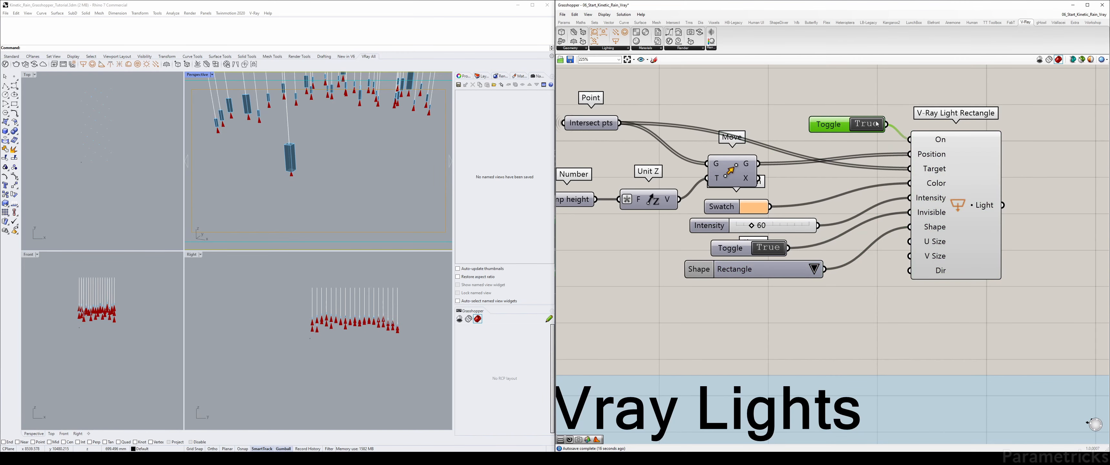
{"action": "right_click_drag", "start_coordinate": [813, 249], "coordinate": [877, 210]}
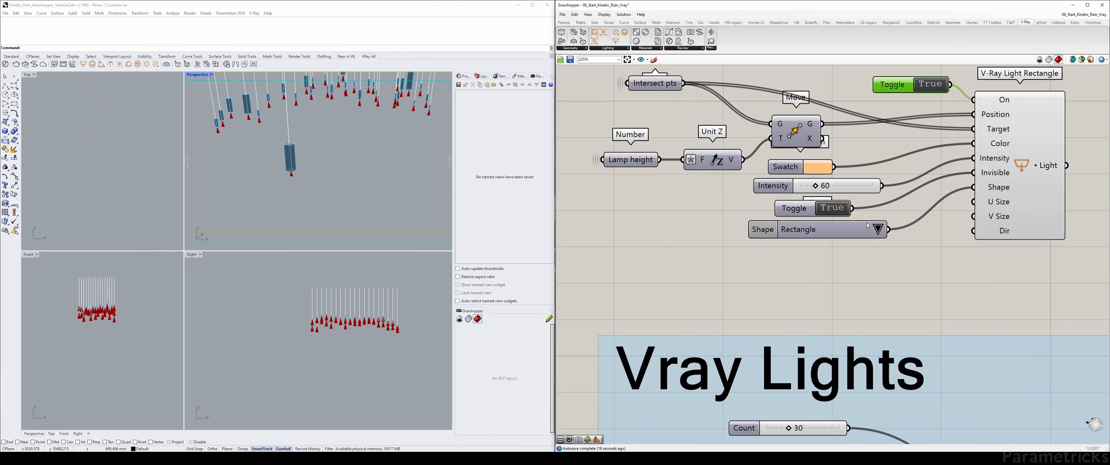
{"action": "scroll", "coordinate": [878, 233], "scroll_direction": "up", "scroll_amount": 5}
{"action": "scroll", "coordinate": [603, 280], "scroll_direction": "down", "scroll_amount": 3}
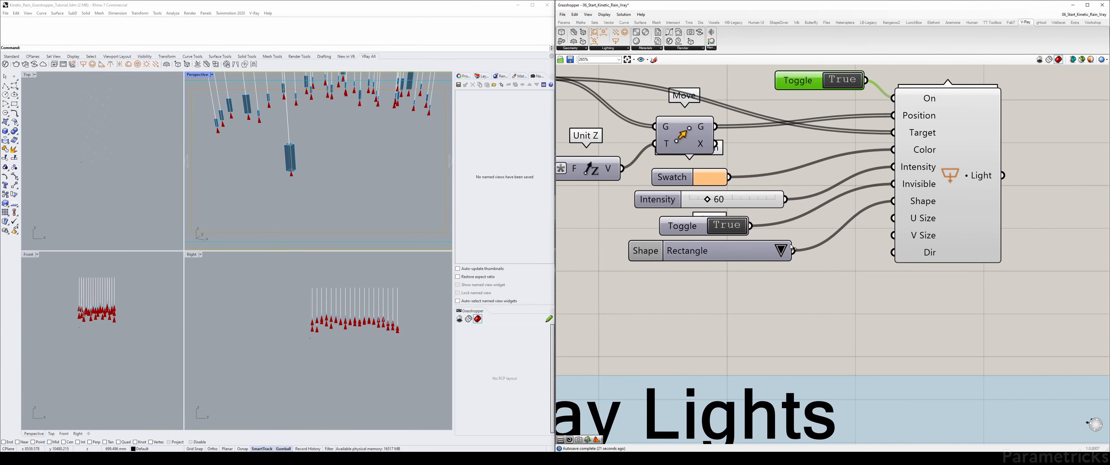
Move the whole cluster of lamp light components slightly upward, away from the Vray Lights group
{"action": "right_click_drag", "start_coordinate": [254, 103], "coordinate": [288, 117]}
{"action": "left_click", "coordinate": [857, 312]}
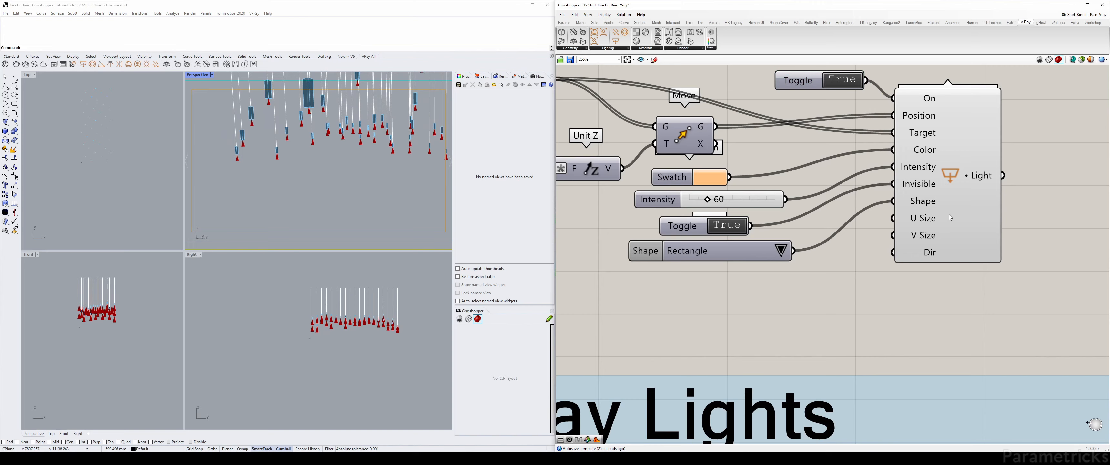
{"action": "scroll", "coordinate": [928, 219], "scroll_direction": "down", "scroll_amount": 4}
{"action": "left_click_drag", "start_coordinate": [949, 252], "coordinate": [683, 122]}
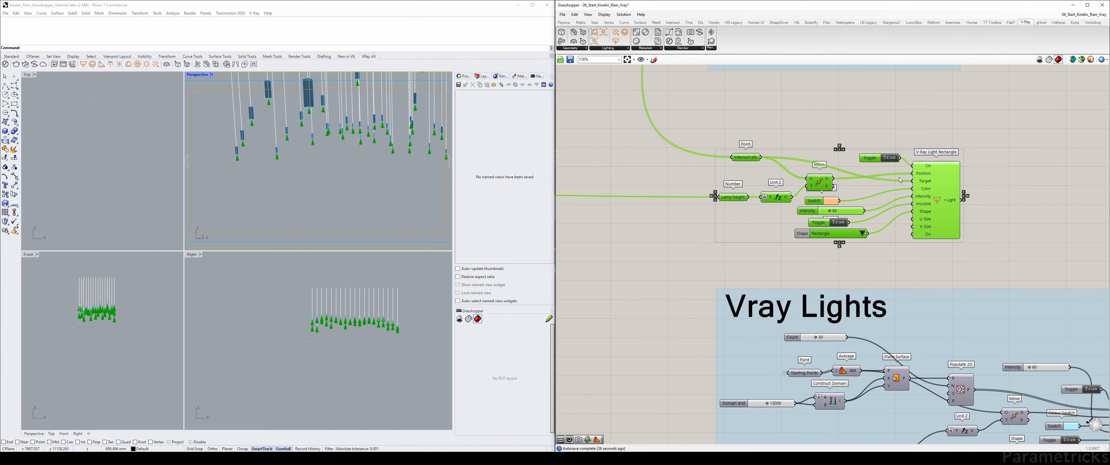
{"action": "left_click_drag", "start_coordinate": [944, 194], "coordinate": [941, 163]}
{"action": "left_click", "coordinate": [996, 216]}
Add a number slider set to 50, connect it to the light's U Size and V Size inputs, and place it under the Shape list
{"action": "scroll", "coordinate": [960, 166], "scroll_direction": "up", "scroll_amount": 3}
{"action": "double_click", "coordinate": [846, 250]}
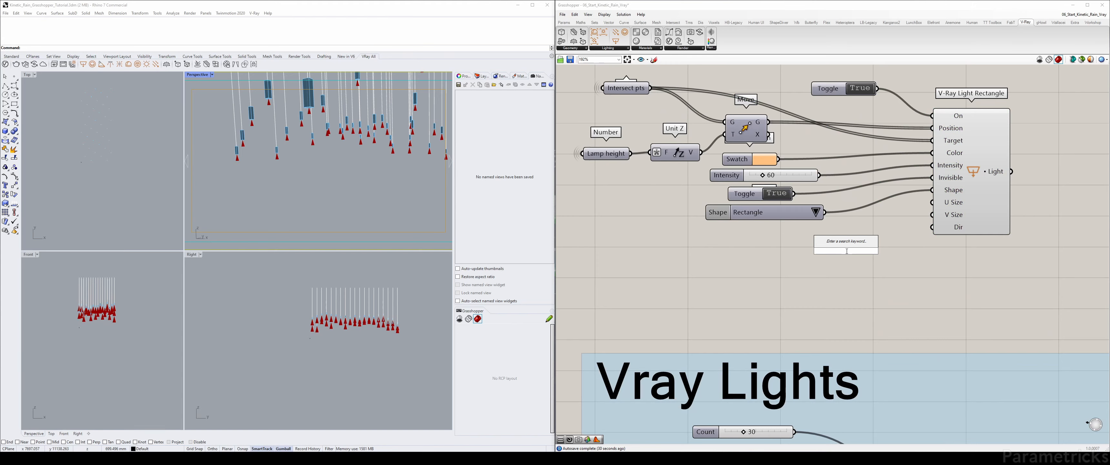
{"action": "type", "text": "50"}
{"action": "key", "text": "Return"}
{"action": "scroll", "coordinate": [875, 249], "scroll_direction": "up", "scroll_amount": 2}
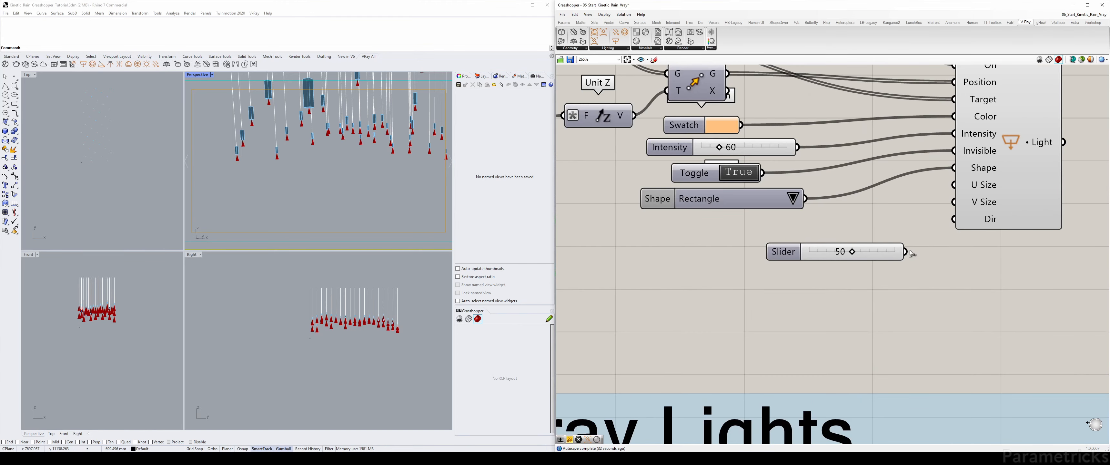
{"action": "left_click_drag", "start_coordinate": [905, 251], "coordinate": [953, 202]}
{"action": "left_click_drag", "start_coordinate": [878, 248], "coordinate": [776, 222]}
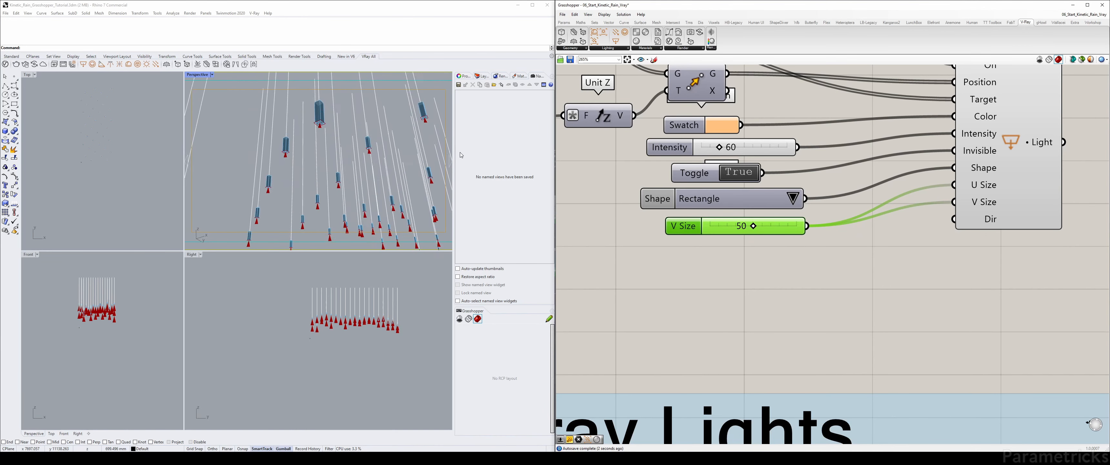
Set the light's Shape to Disc and shift the size slider closer in line with the Shape list
{"action": "left_click", "coordinate": [793, 202]}
{"action": "left_click", "coordinate": [795, 215]}
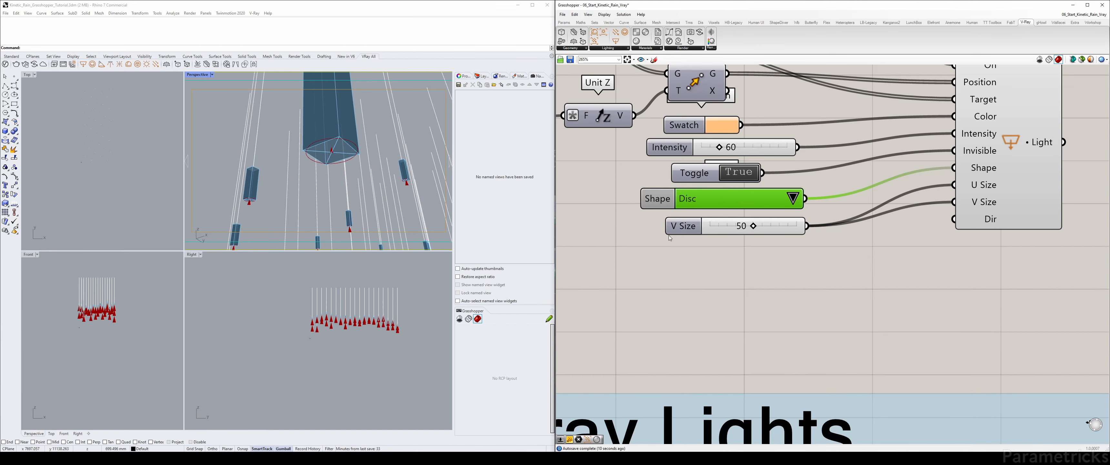
{"action": "left_click_drag", "start_coordinate": [670, 235], "coordinate": [652, 233]}
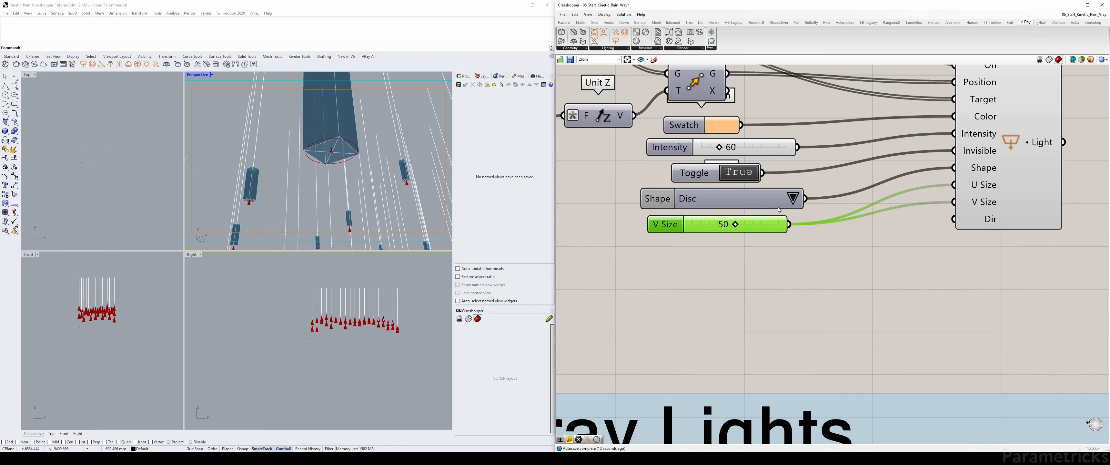
Try giving V Size its own copy of the 50 slider and remove that copy again
{"action": "left_click_drag", "start_coordinate": [770, 230], "coordinate": [954, 201], "text": "alt"}
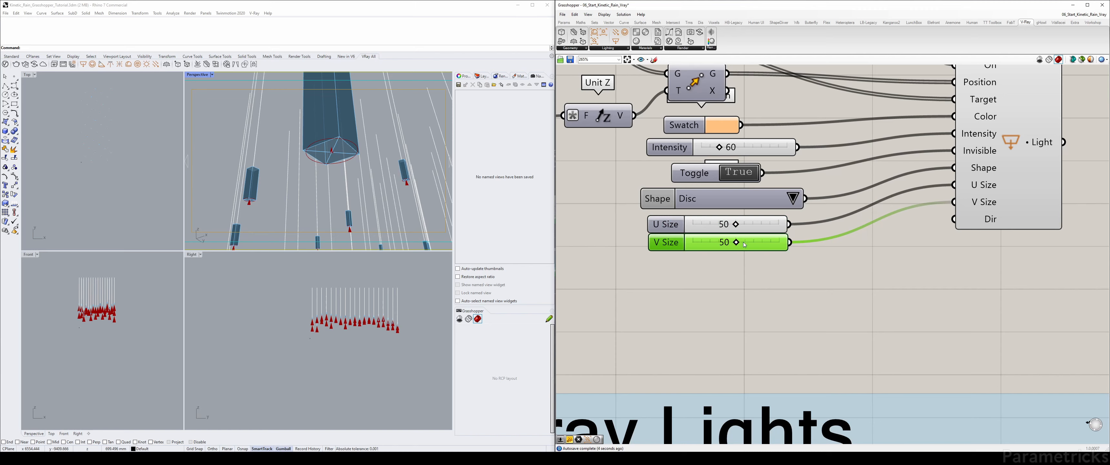
{"action": "left_click_drag", "start_coordinate": [744, 244], "coordinate": [954, 202]}
{"action": "key", "text": "Delete"}
Align the shared size slider directly beneath the Shape list and lower the V-Ray Light Rectangle slightly
{"action": "left_click_drag", "start_coordinate": [700, 229], "coordinate": [693, 224]}
{"action": "left_click_drag", "start_coordinate": [983, 191], "coordinate": [981, 200]}
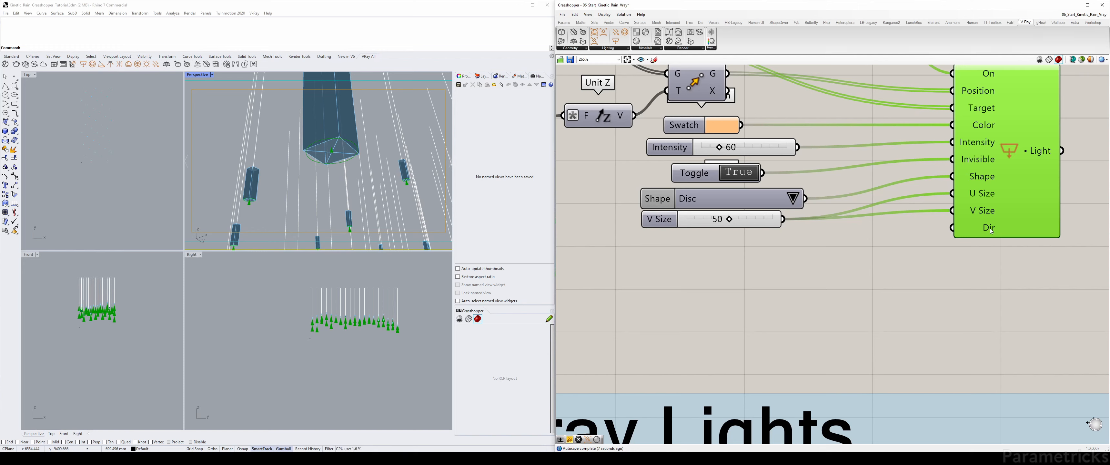
{"action": "mouse_move", "coordinate": [991, 230]}
{"action": "left_click", "coordinate": [831, 237]}
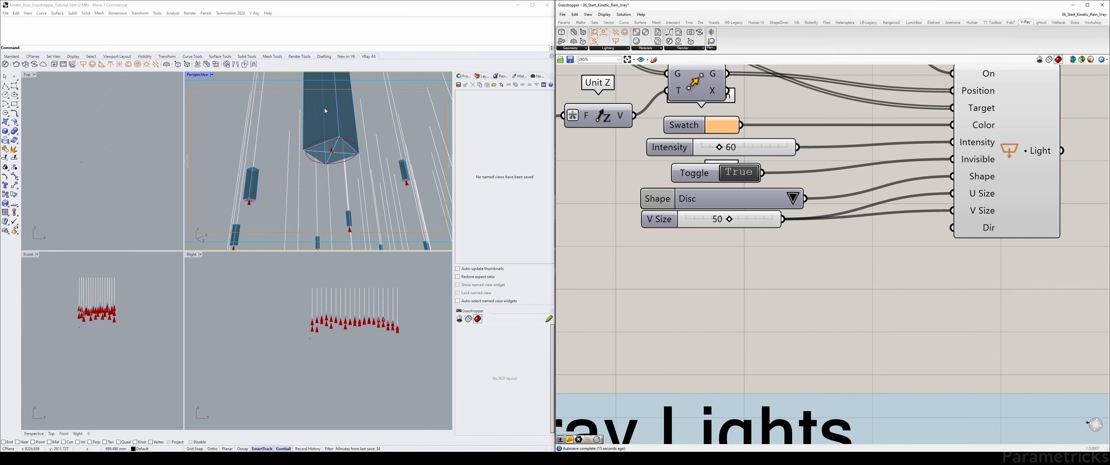
Move the whole cluster of lamp light components to the right and down, closer to the Vray Lights group
{"action": "scroll", "coordinate": [770, 161], "scroll_direction": "down", "scroll_amount": 4}
{"action": "right_click_drag", "start_coordinate": [975, 126], "coordinate": [813, 136]}
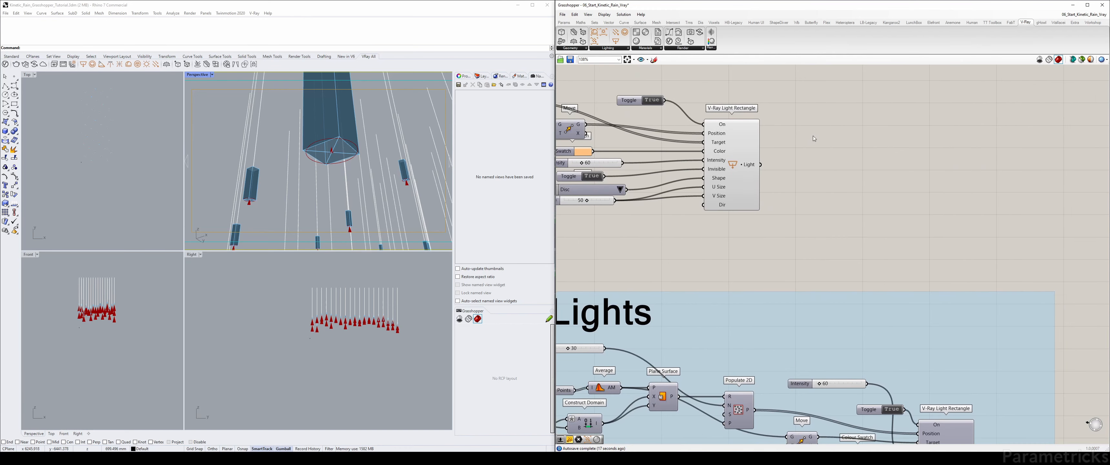
{"action": "scroll", "coordinate": [854, 199], "scroll_direction": "down", "scroll_amount": 3}
{"action": "left_click_drag", "start_coordinate": [833, 93], "coordinate": [560, 206]}
{"action": "left_click_drag", "start_coordinate": [773, 155], "coordinate": [858, 188]}
{"action": "left_click", "coordinate": [911, 156]}
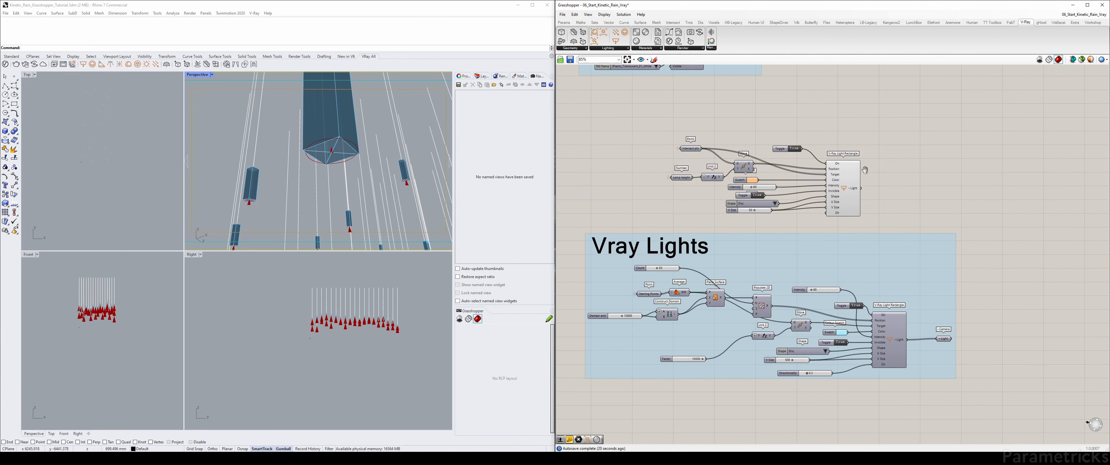
Raise the Light parameter beside the Vray Lights group and add the lamp light's output to it as an additional source
{"action": "scroll", "coordinate": [846, 201], "scroll_direction": "up", "scroll_amount": 2}
{"action": "left_click_drag", "start_coordinate": [883, 361], "coordinate": [889, 291]}
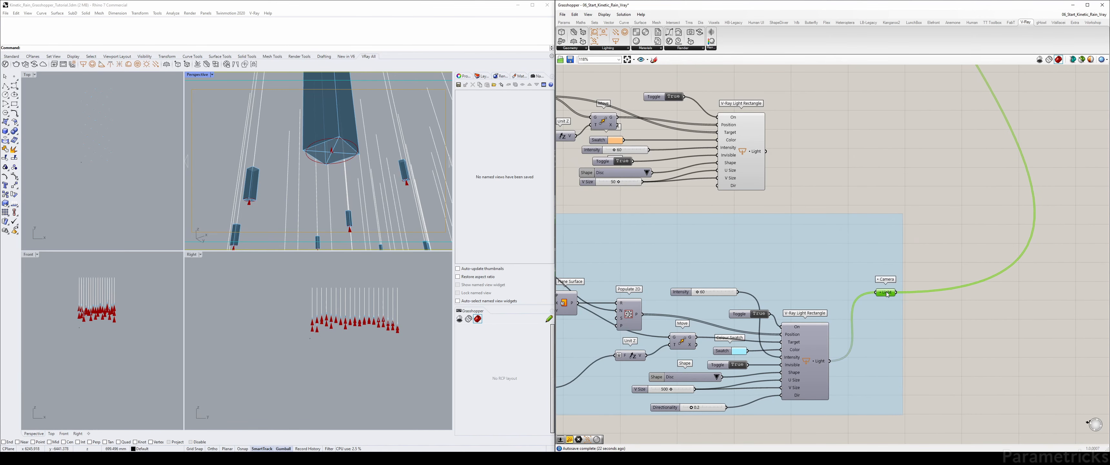
{"action": "left_click_drag", "start_coordinate": [766, 151], "coordinate": [879, 289], "text": "shift"}
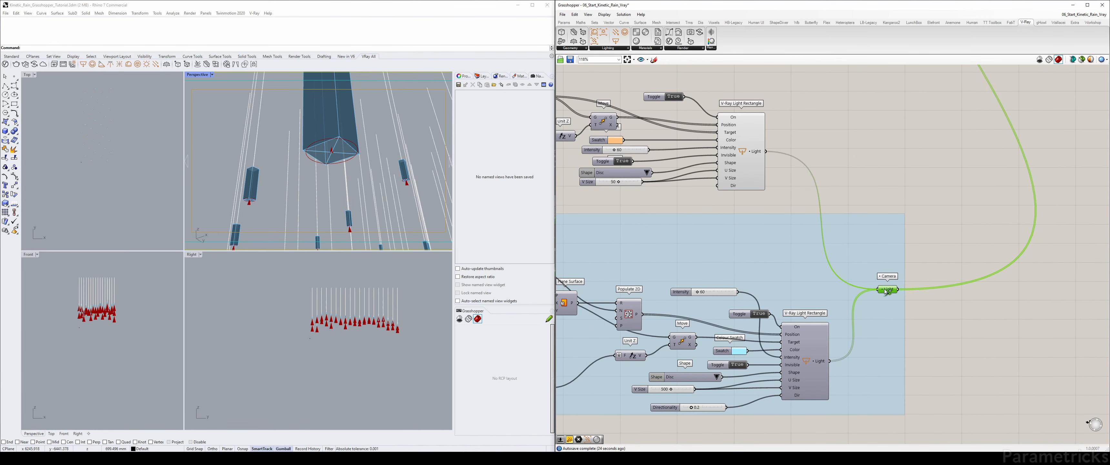
{"action": "right_click_drag", "start_coordinate": [816, 137], "coordinate": [869, 155]}
{"action": "scroll", "coordinate": [806, 124], "scroll_direction": "down", "scroll_amount": 3}
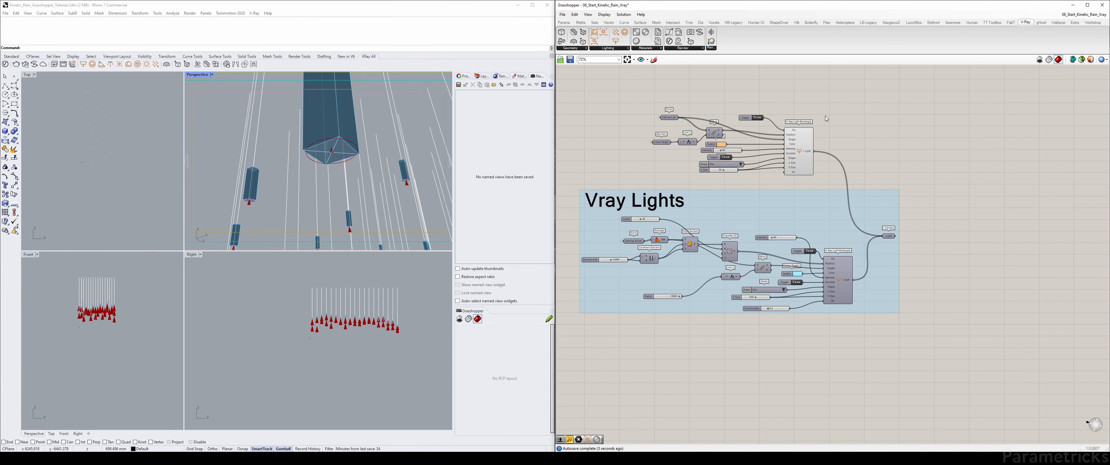
Identify which lights in the model come from the V-Ray Light Rectangle above the Vray Lights group
{"action": "left_click", "coordinate": [890, 237]}
{"action": "left_click", "coordinate": [797, 151]}
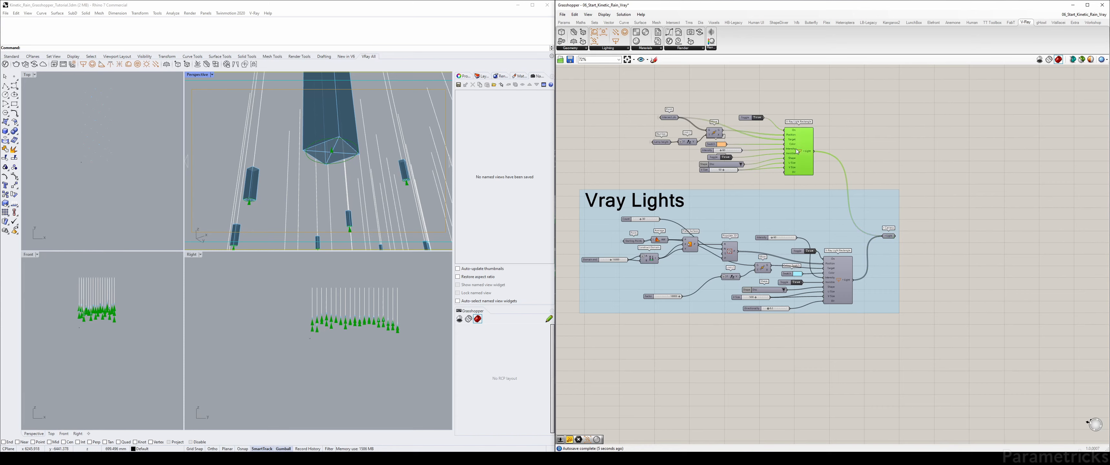
{"action": "left_click", "coordinate": [863, 112]}
Move the V-Ray Timeline slider to frame 1026
{"action": "scroll", "coordinate": [865, 108], "scroll_direction": "down", "scroll_amount": 3}
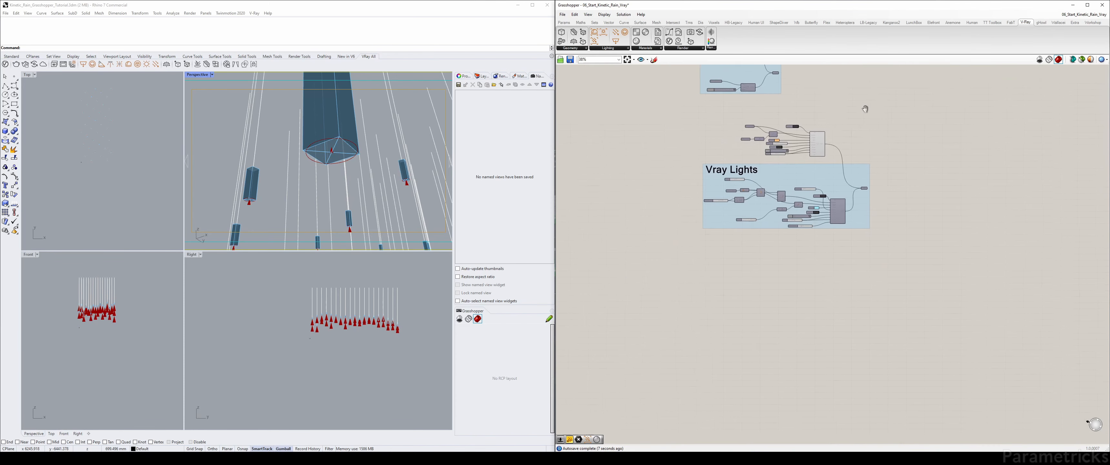
{"action": "scroll", "coordinate": [810, 108], "scroll_direction": "down", "scroll_amount": 3}
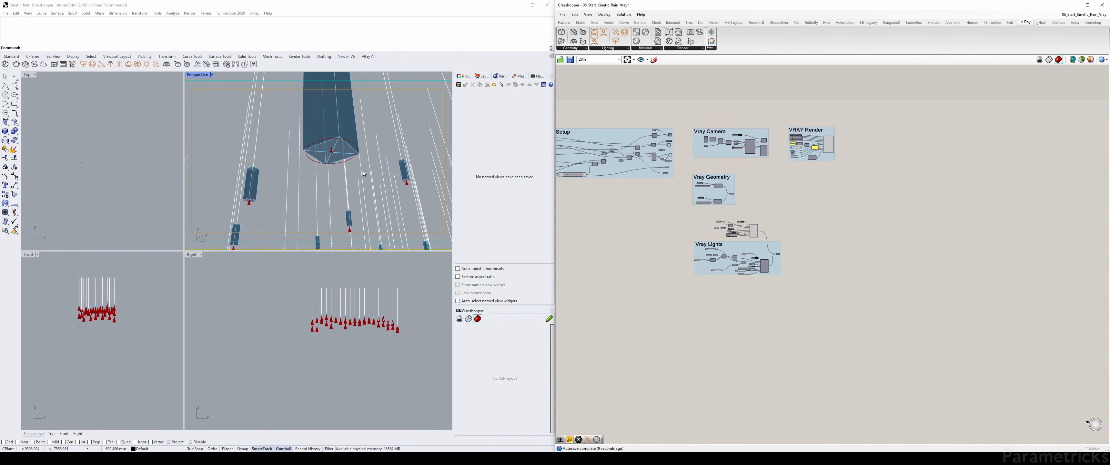
{"action": "scroll", "coordinate": [769, 146], "scroll_direction": "up", "scroll_amount": 8}
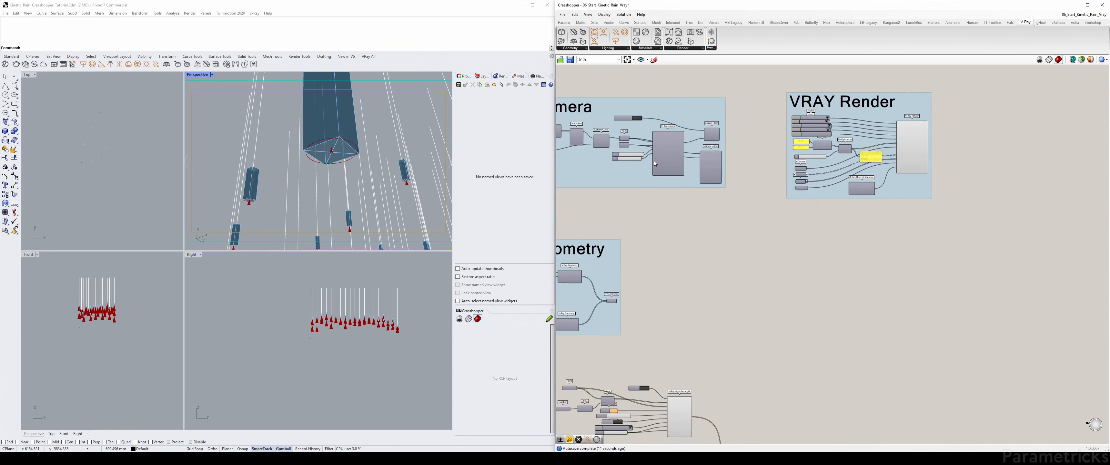
{"action": "right_click_drag", "start_coordinate": [655, 163], "coordinate": [935, 160]}
{"action": "left_click", "coordinate": [790, 152]}
{"action": "right_click", "coordinate": [790, 151]}
{"action": "scroll", "coordinate": [717, 175], "scroll_direction": "down", "scroll_amount": 4}
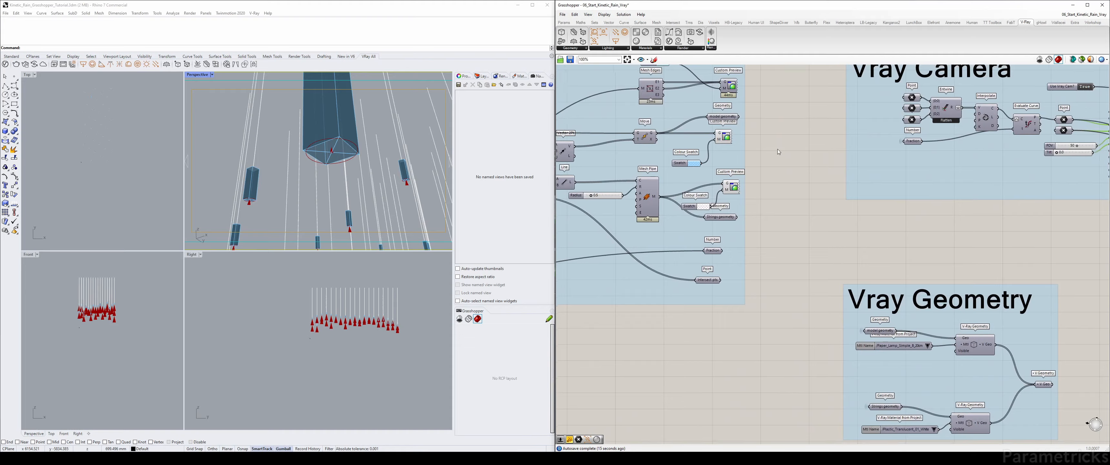
{"action": "scroll", "coordinate": [750, 188], "scroll_direction": "up", "scroll_amount": 7}
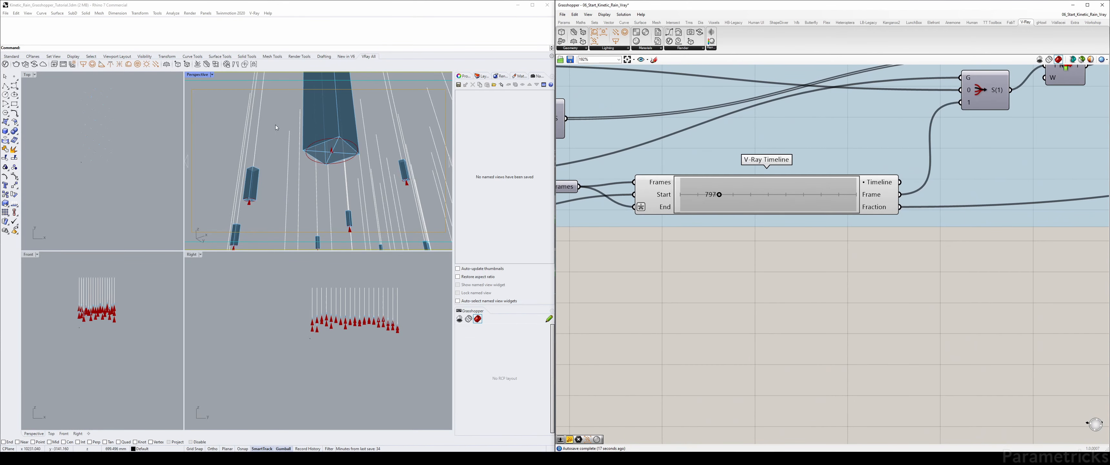
{"action": "left_click_drag", "start_coordinate": [719, 195], "coordinate": [731, 194]}
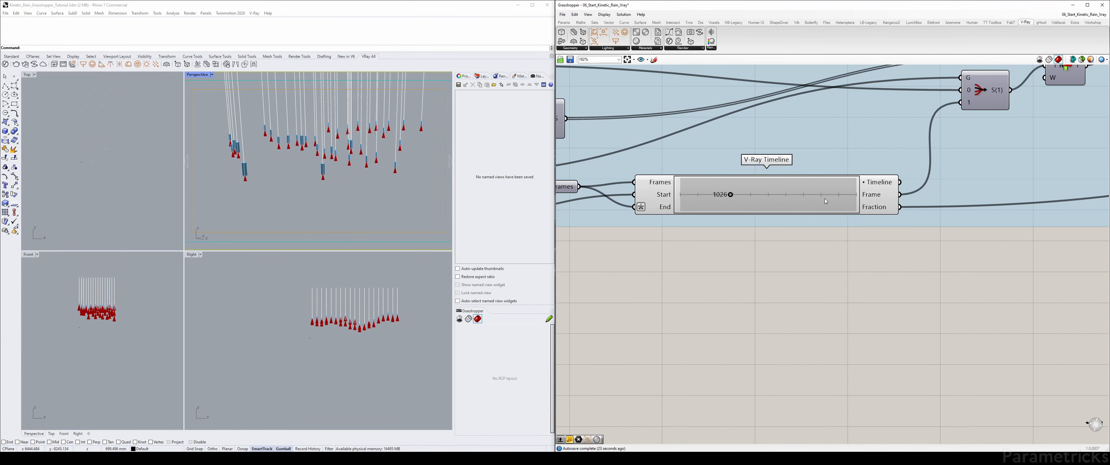
Start an interactive render of the current frame from the V-Ray Render component
{"action": "scroll", "coordinate": [824, 199], "scroll_direction": "down", "scroll_amount": 4}
{"action": "right_click_drag", "start_coordinate": [1094, 158], "coordinate": [687, 188]}
{"action": "right_click_drag", "start_coordinate": [1087, 105], "coordinate": [665, 196]}
{"action": "scroll", "coordinate": [911, 168], "scroll_direction": "up", "scroll_amount": 3}
{"action": "right_click_drag", "start_coordinate": [911, 168], "coordinate": [760, 168]}
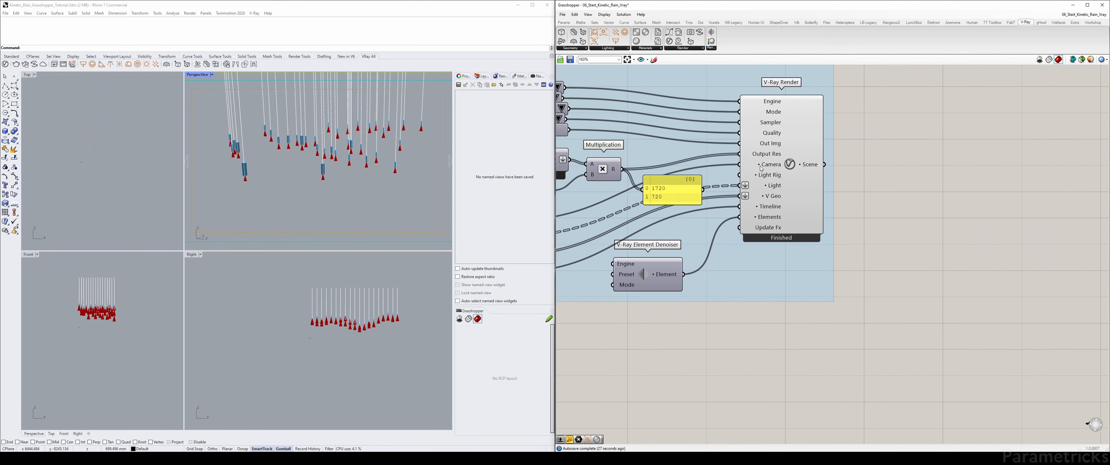
{"action": "right_click", "coordinate": [795, 164]}
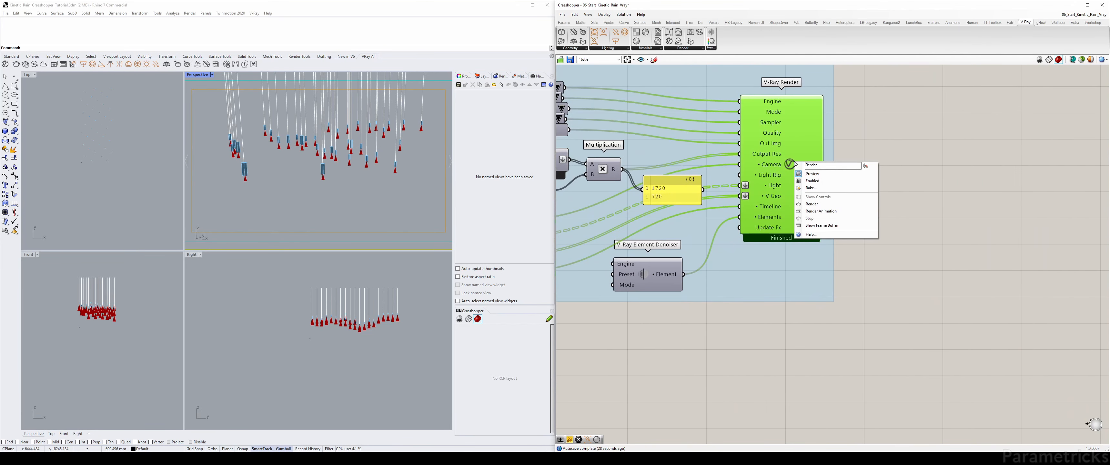
{"action": "left_click", "coordinate": [823, 204]}
{"action": "right_click_drag", "start_coordinate": [593, 139], "coordinate": [760, 165]}
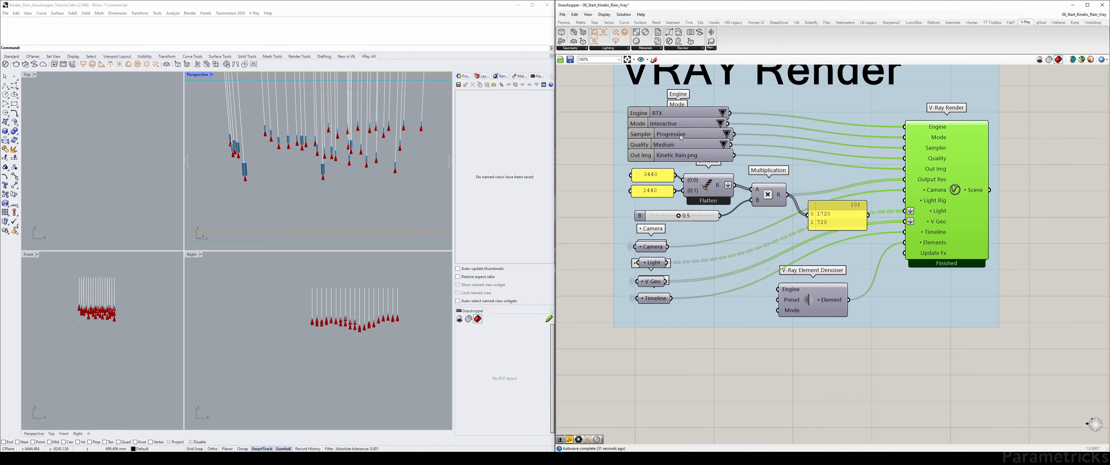
{"action": "right_click", "coordinate": [954, 194]}
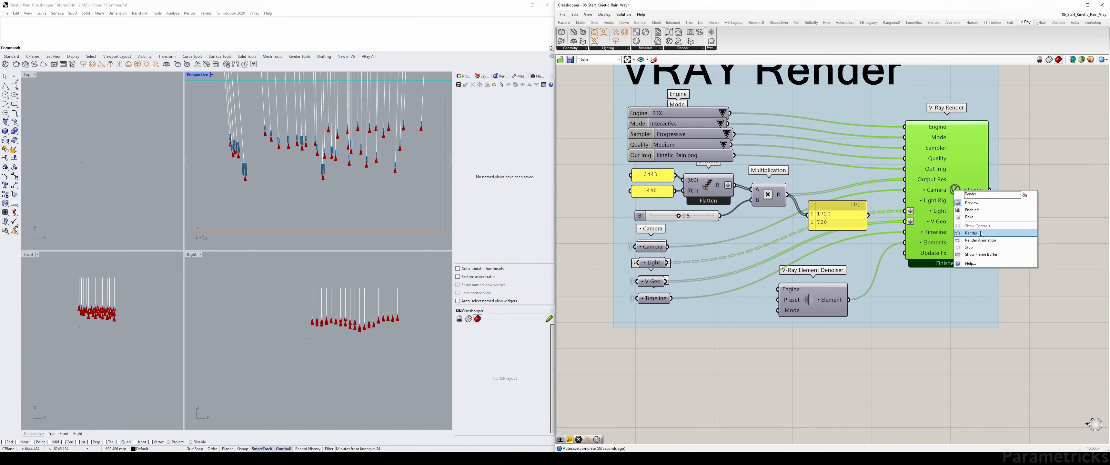
{"action": "left_click", "coordinate": [981, 234]}
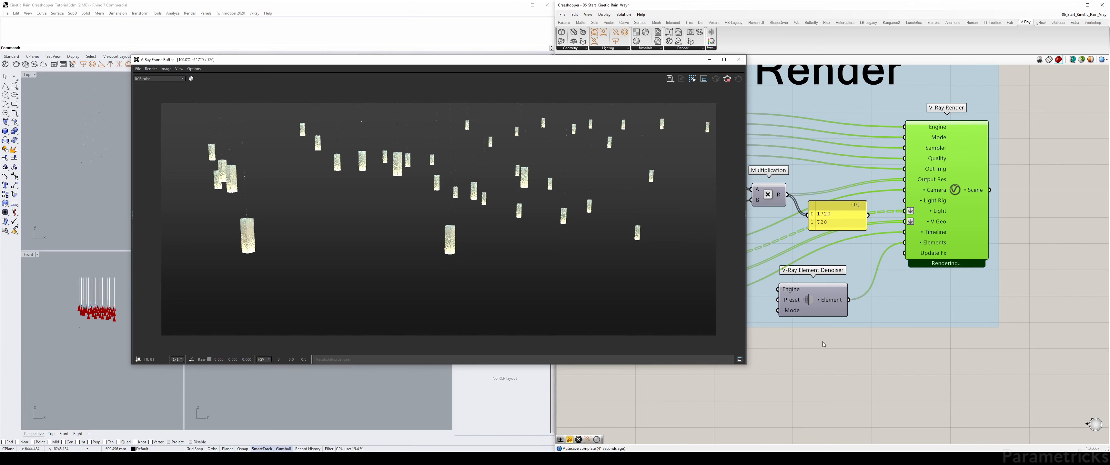
Inspect a lamp's glow up close in the rendered image and close the frame buffer
{"action": "scroll", "coordinate": [822, 341], "scroll_direction": "down", "scroll_amount": 2}
{"action": "right_click_drag", "start_coordinate": [806, 380], "coordinate": [888, 190]}
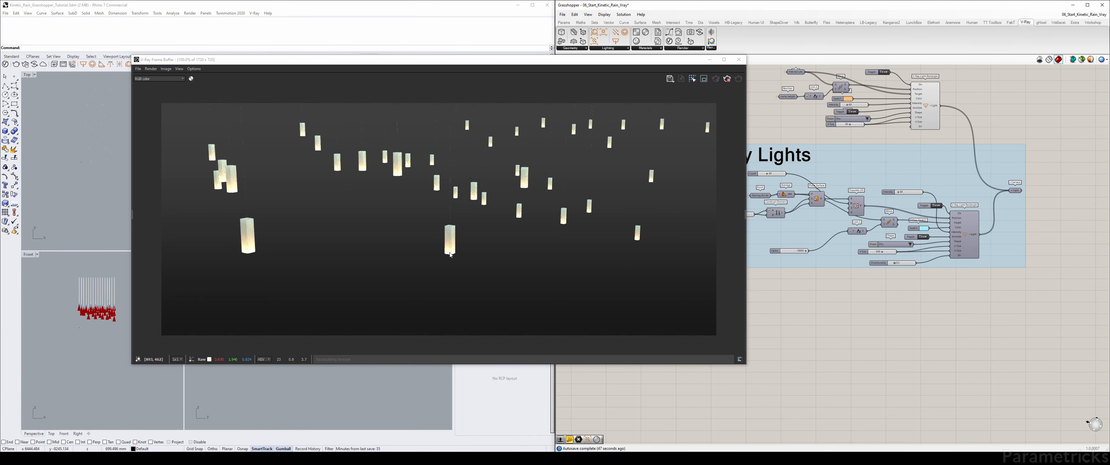
{"action": "scroll", "coordinate": [450, 254], "scroll_direction": "up", "scroll_amount": 2}
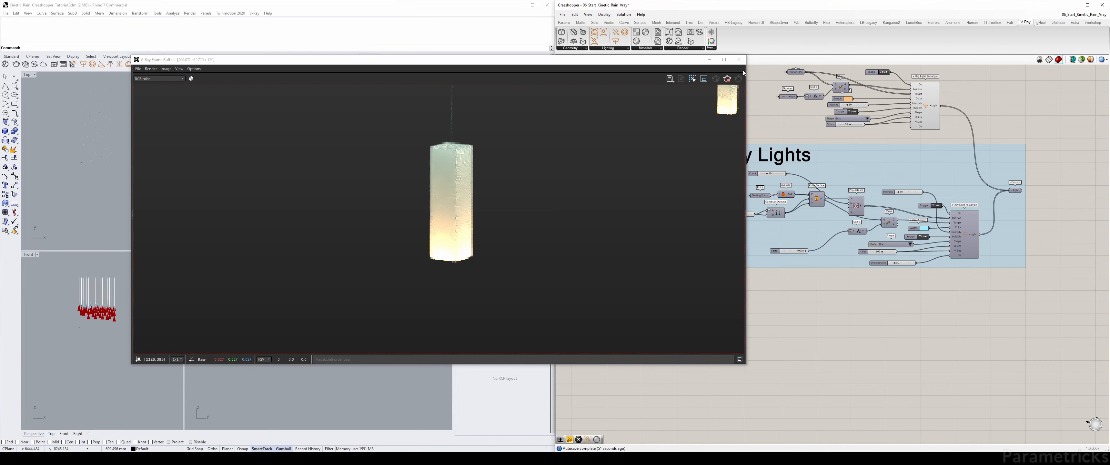
{"action": "scroll", "coordinate": [521, 221], "scroll_direction": "down", "scroll_amount": 2}
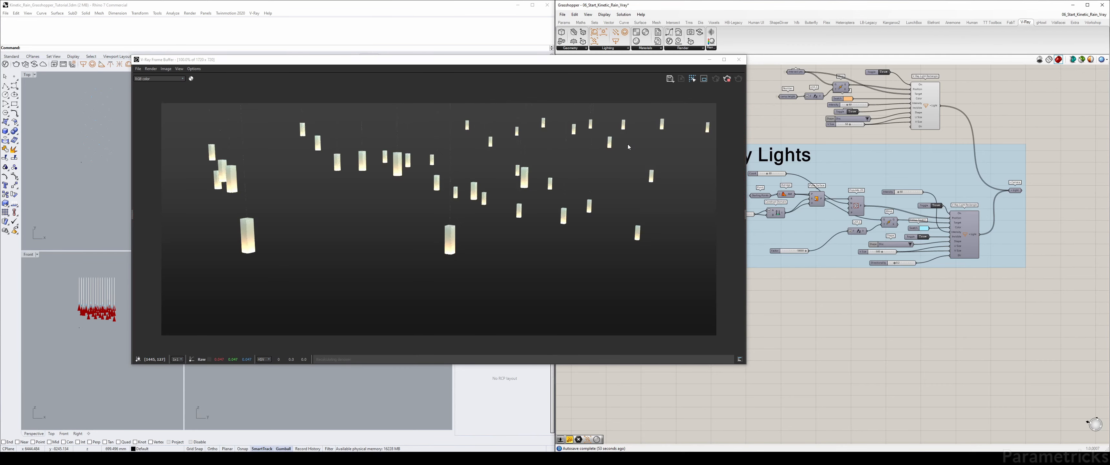
{"action": "left_click", "coordinate": [738, 59]}
Switch off the Use Vray Cam? toggle in the Vray Camera group
{"action": "scroll", "coordinate": [776, 117], "scroll_direction": "down", "scroll_amount": 7}
{"action": "right_click_drag", "start_coordinate": [776, 117], "coordinate": [730, 206]}
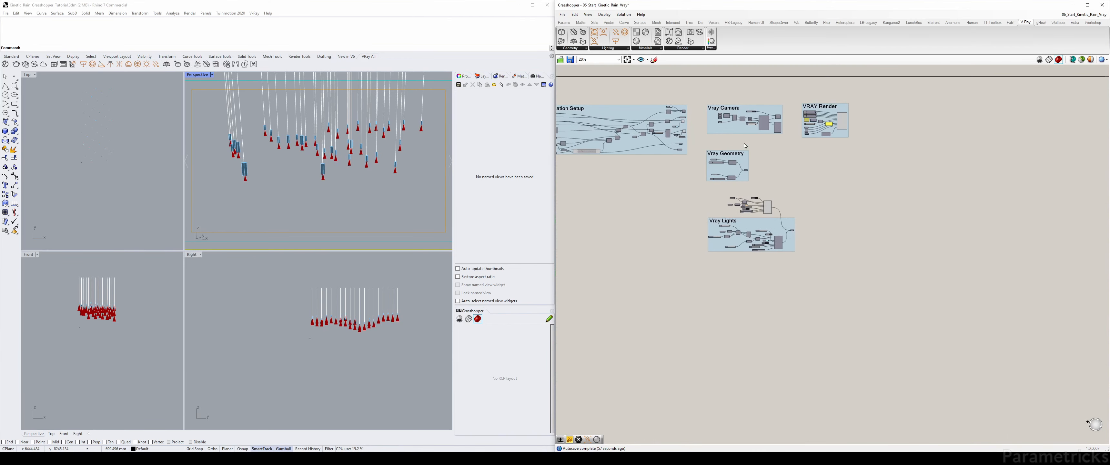
{"action": "scroll", "coordinate": [746, 146], "scroll_direction": "up", "scroll_amount": 3}
{"action": "right_click_drag", "start_coordinate": [746, 145], "coordinate": [724, 215]}
{"action": "scroll", "coordinate": [757, 142], "scroll_direction": "up", "scroll_amount": 6}
{"action": "scroll", "coordinate": [759, 150], "scroll_direction": "up", "scroll_amount": 3}
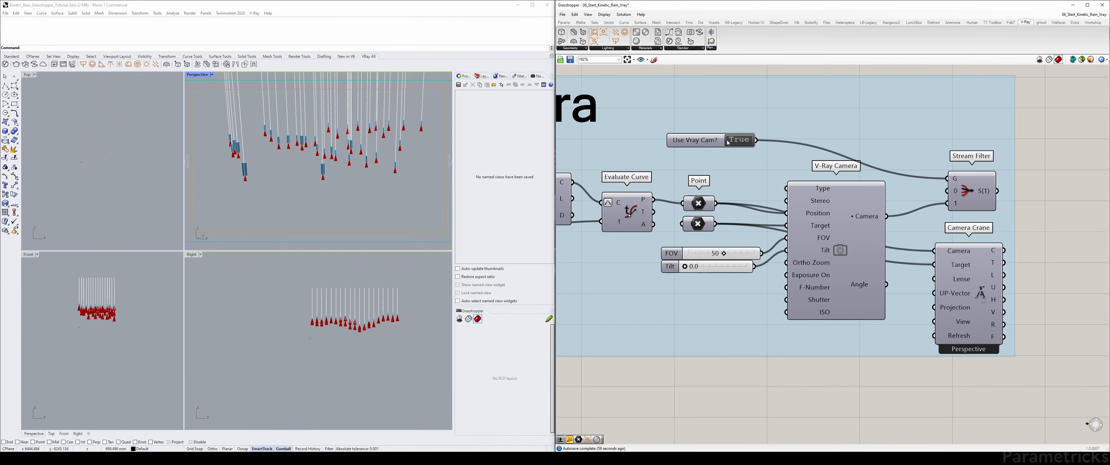
{"action": "double_click", "coordinate": [727, 143]}
Start a new render from the V-Ray Render component using the viewport camera
{"action": "scroll", "coordinate": [808, 140], "scroll_direction": "down", "scroll_amount": 7}
{"action": "right_click_drag", "start_coordinate": [802, 162], "coordinate": [626, 161]}
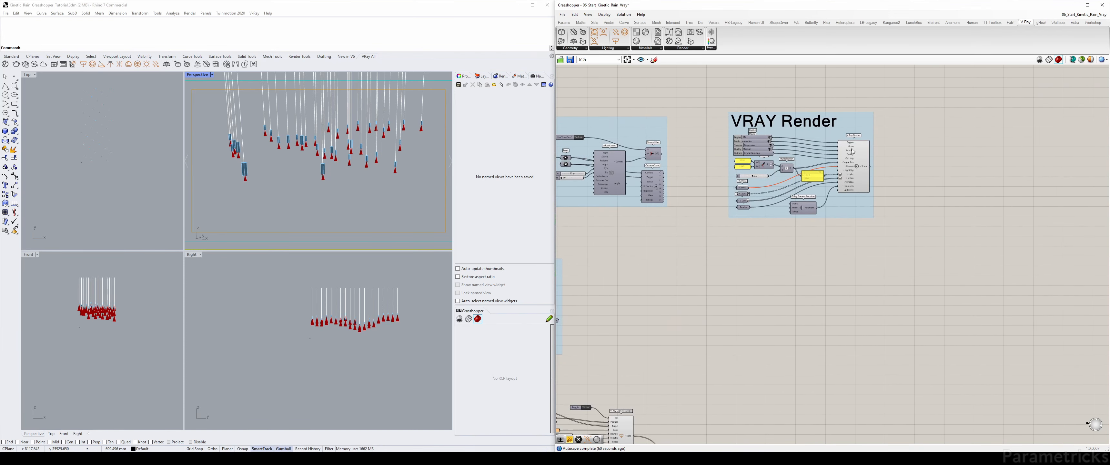
{"action": "scroll", "coordinate": [852, 151], "scroll_direction": "up", "scroll_amount": 3}
{"action": "left_click", "coordinate": [856, 170]}
{"action": "right_click", "coordinate": [860, 172]}
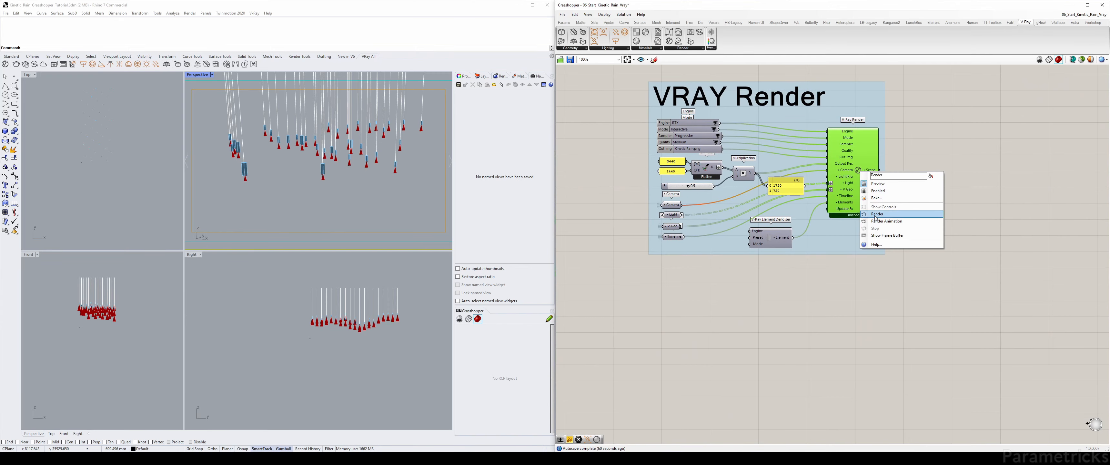
{"action": "left_click", "coordinate": [876, 215]}
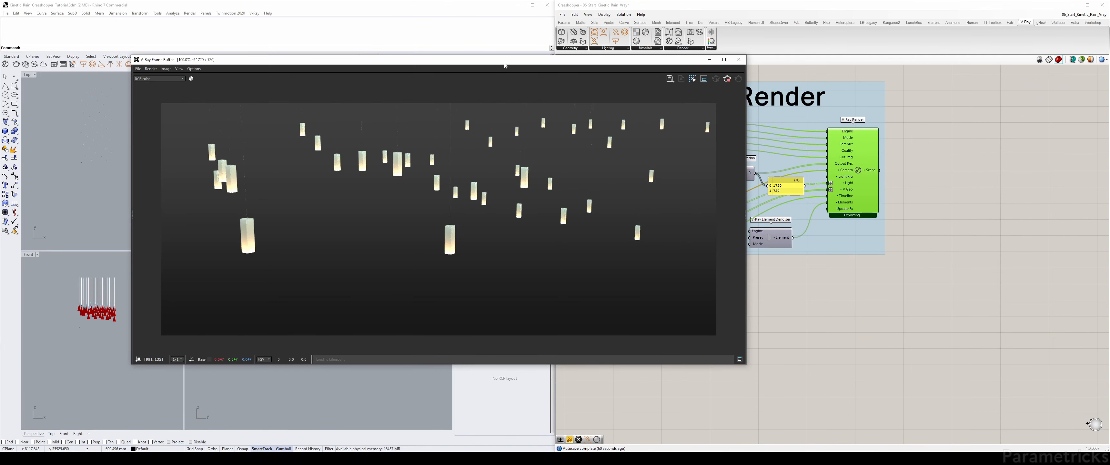
Check the lamp lighting in the live render from several angles and distances, keeping the Perspective view uncovered
{"action": "left_click_drag", "start_coordinate": [504, 65], "coordinate": [784, 85]}
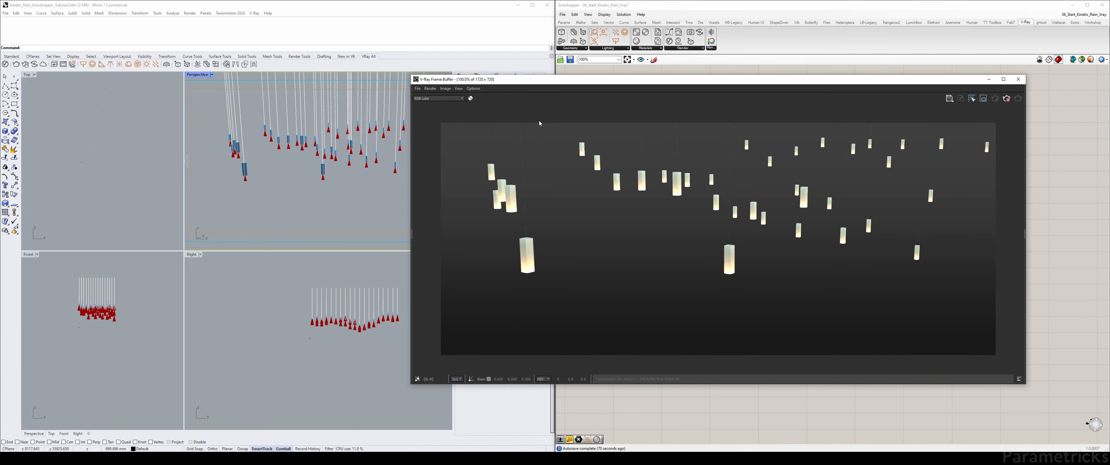
{"action": "right_click_drag", "start_coordinate": [338, 169], "coordinate": [341, 170]}
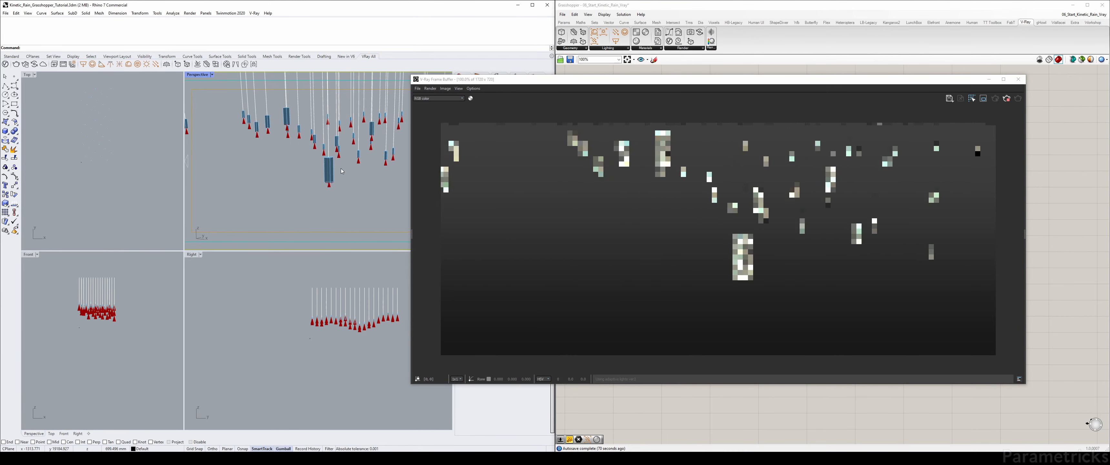
{"action": "scroll", "coordinate": [341, 168], "scroll_direction": "up", "scroll_amount": 5}
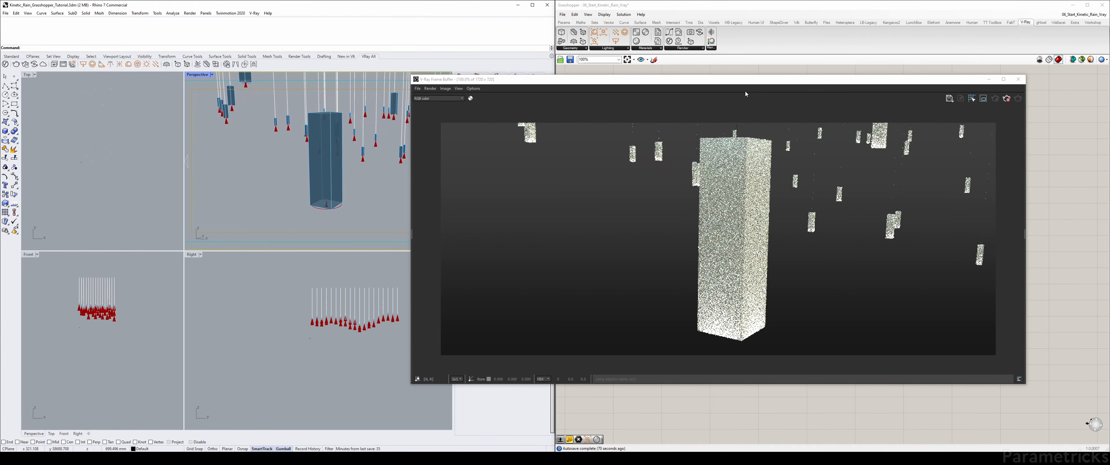
{"action": "left_click_drag", "start_coordinate": [777, 82], "coordinate": [742, 71]}
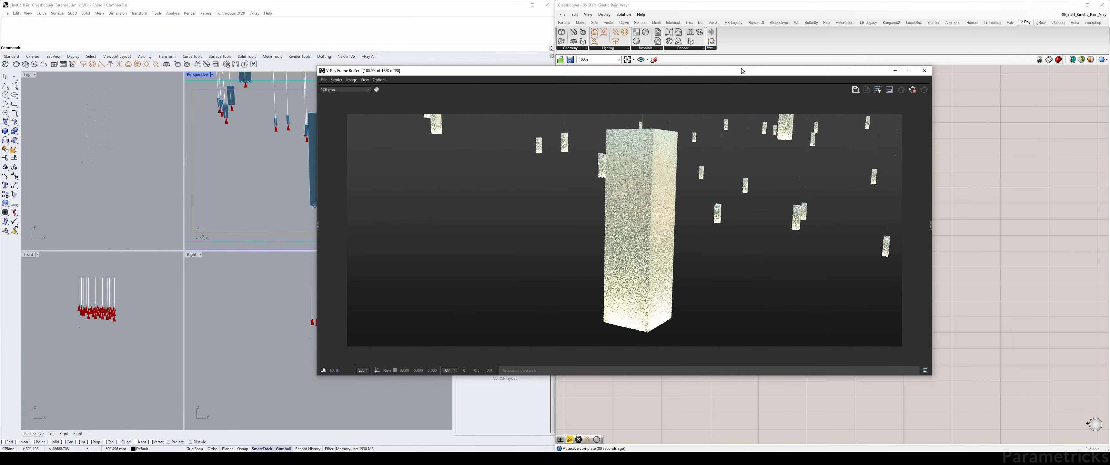
{"action": "right_click_drag", "start_coordinate": [260, 162], "coordinate": [267, 159]}
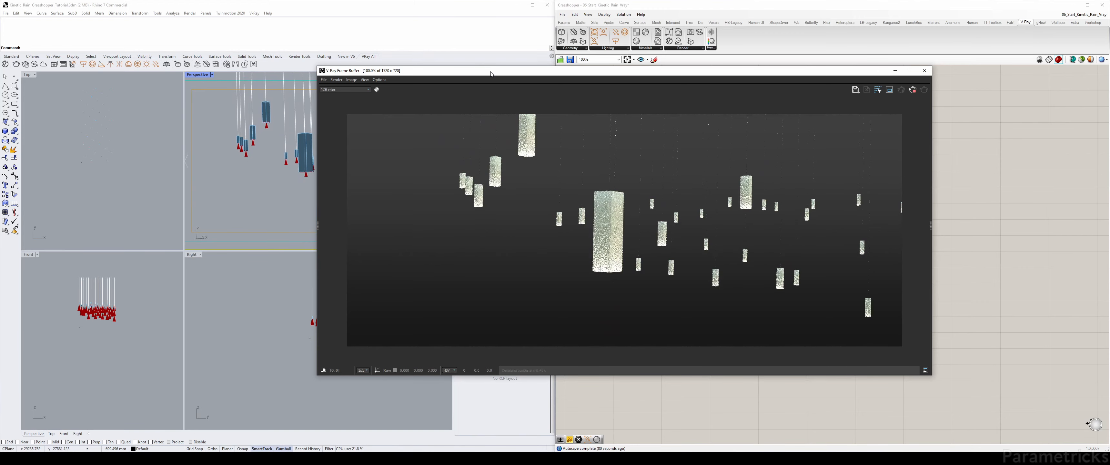
Place the live render beside the canvas and examine the input settings of the lamps' V-Ray Light Rectangle
{"action": "left_click_drag", "start_coordinate": [490, 74], "coordinate": [308, 72]}
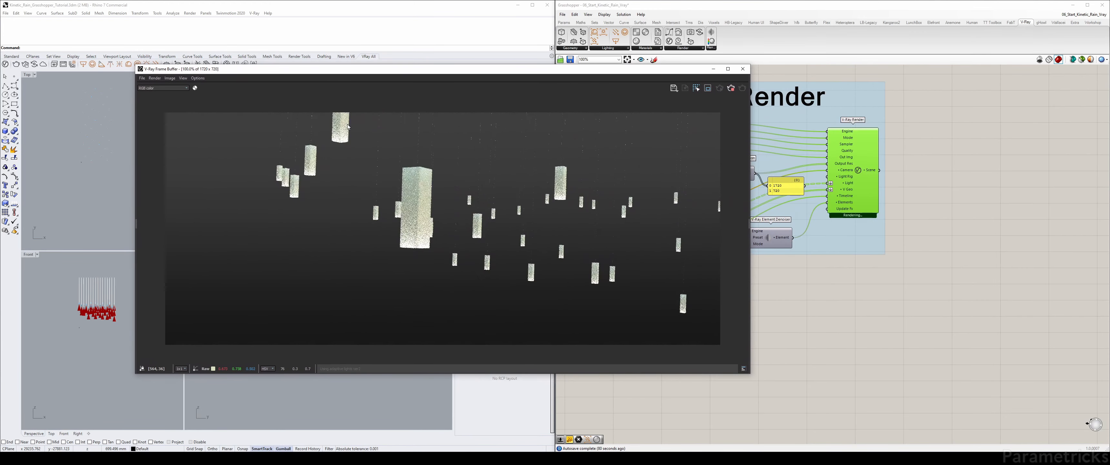
{"action": "right_click_drag", "start_coordinate": [863, 295], "coordinate": [926, 180]}
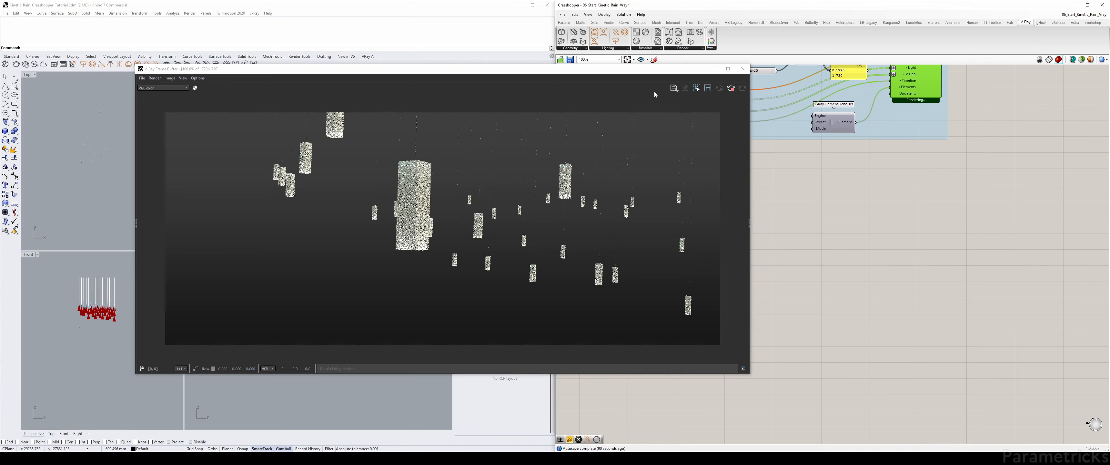
{"action": "left_click_drag", "start_coordinate": [655, 69], "coordinate": [543, 59]}
{"action": "scroll", "coordinate": [796, 193], "scroll_direction": "down", "scroll_amount": 5}
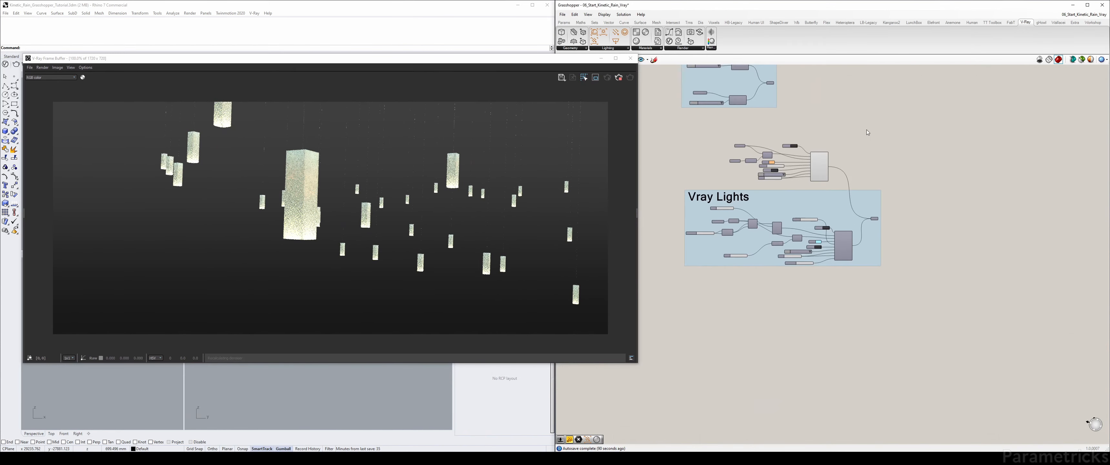
{"action": "scroll", "coordinate": [787, 168], "scroll_direction": "up", "scroll_amount": 5}
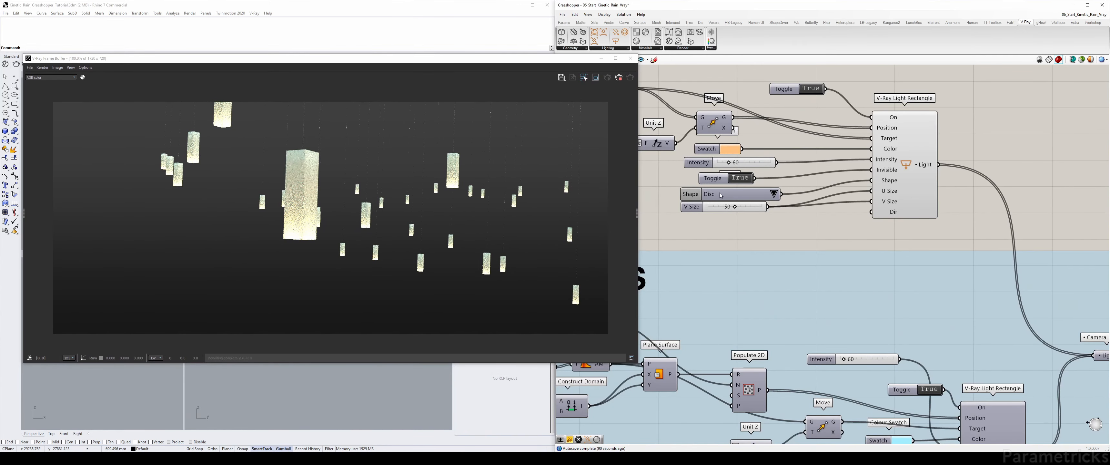
{"action": "right_click_drag", "start_coordinate": [714, 164], "coordinate": [797, 177]}
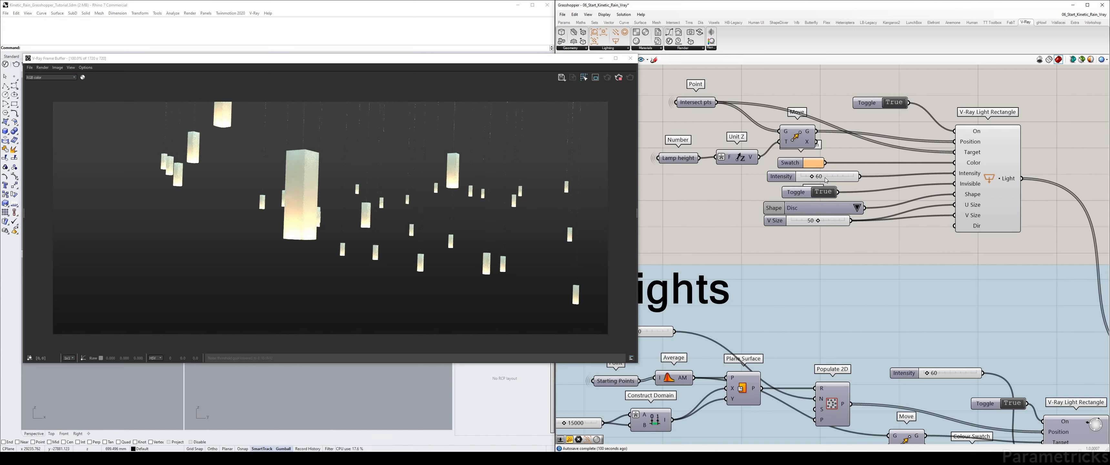
{"action": "scroll", "coordinate": [802, 198], "scroll_direction": "up", "scroll_amount": 2}
{"action": "scroll", "coordinate": [803, 198], "scroll_direction": "down", "scroll_amount": 2}
{"action": "right_click_drag", "start_coordinate": [802, 143], "coordinate": [807, 193]}
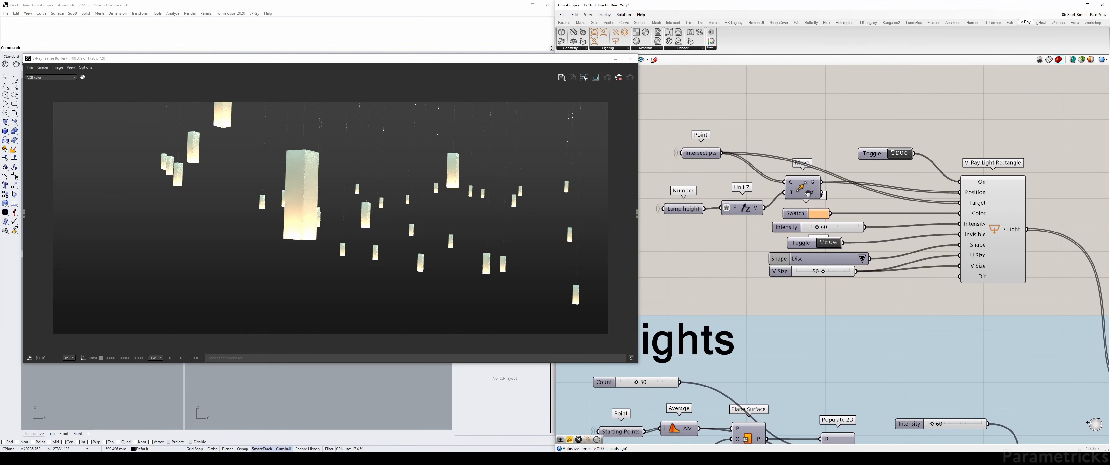
{"action": "scroll", "coordinate": [825, 265], "scroll_direction": "up", "scroll_amount": 2}
Reposition the live render beside the light inputs and set the lamps' V-Ray Light Rectangle V Size to 25
{"action": "left_click", "coordinate": [753, 273]}
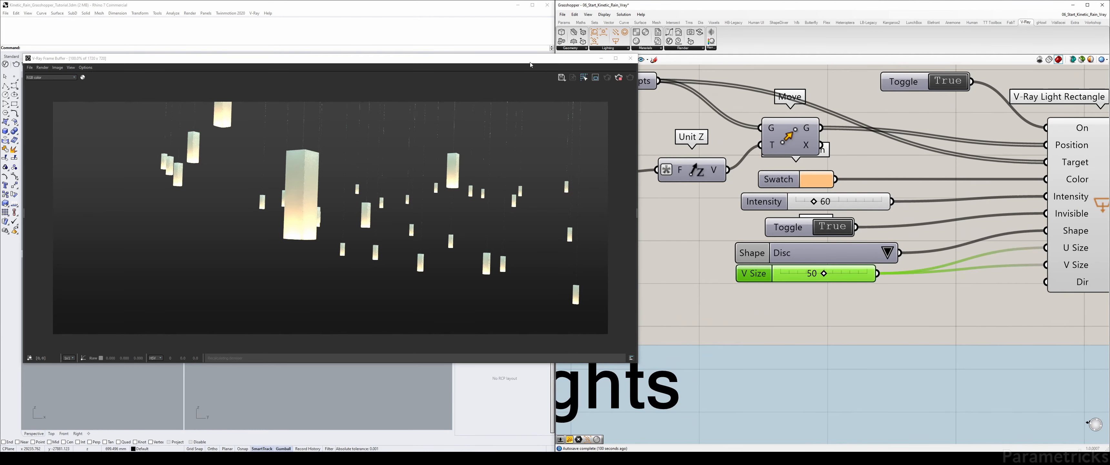
{"action": "left_click_drag", "start_coordinate": [531, 65], "coordinate": [842, 63]}
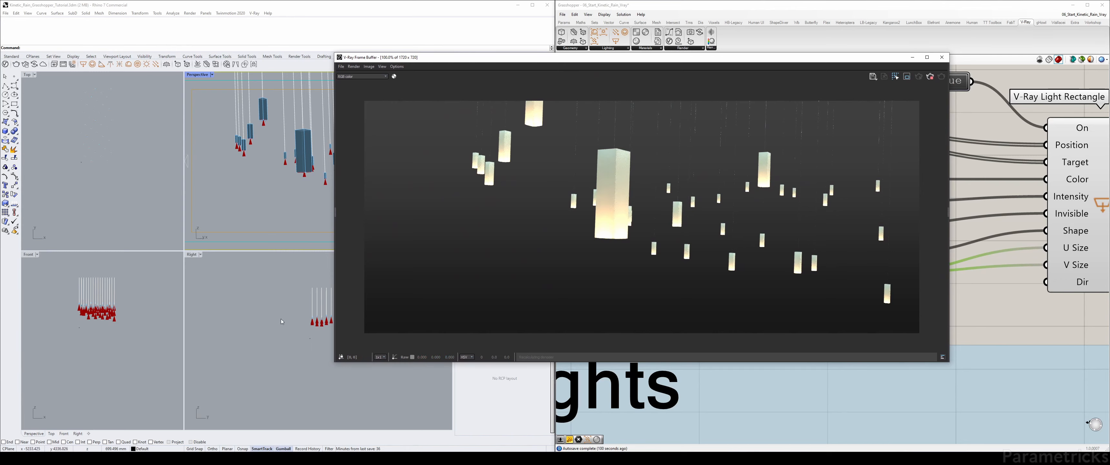
{"action": "left_click_drag", "start_coordinate": [635, 60], "coordinate": [379, 54]}
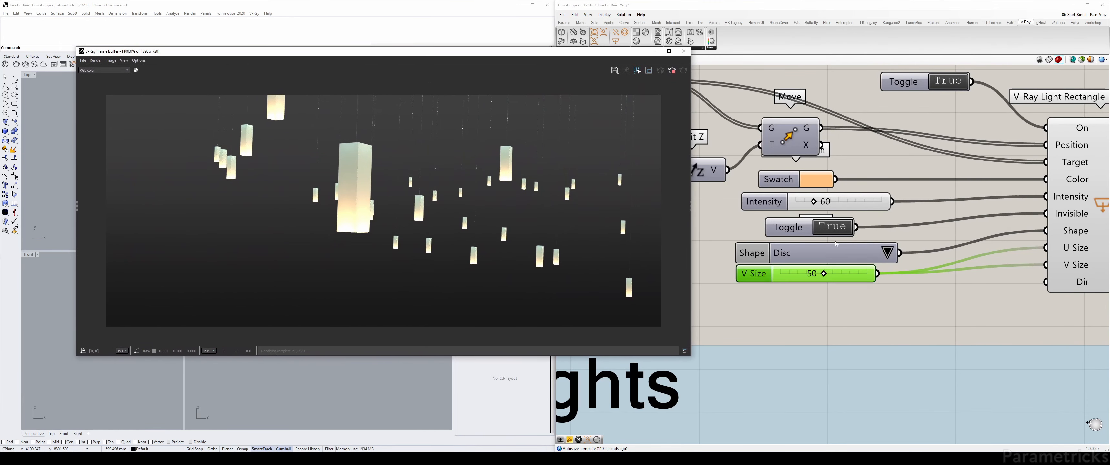
{"action": "double_click", "coordinate": [792, 272]}
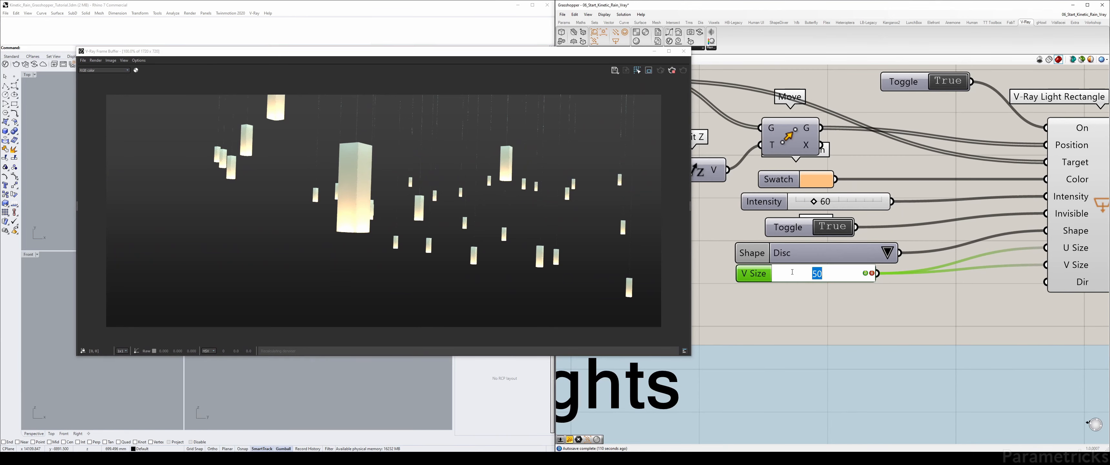
{"action": "type", "text": "25"}
{"action": "key", "text": "Return"}
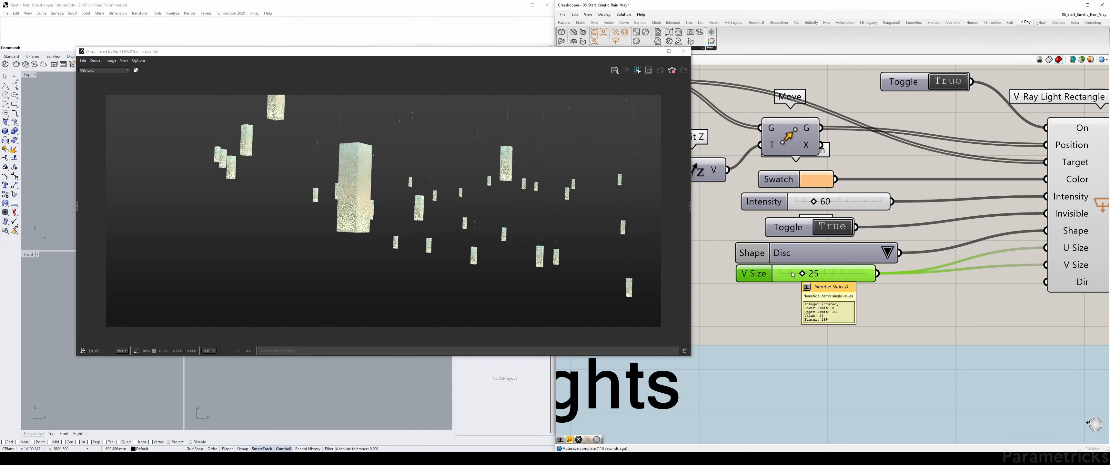
Switch off the light rectangle in the Vray Lights group by setting its On toggle to False
{"action": "scroll", "coordinate": [879, 138], "scroll_direction": "down", "scroll_amount": 3}
{"action": "scroll", "coordinate": [862, 179], "scroll_direction": "up", "scroll_amount": 3}
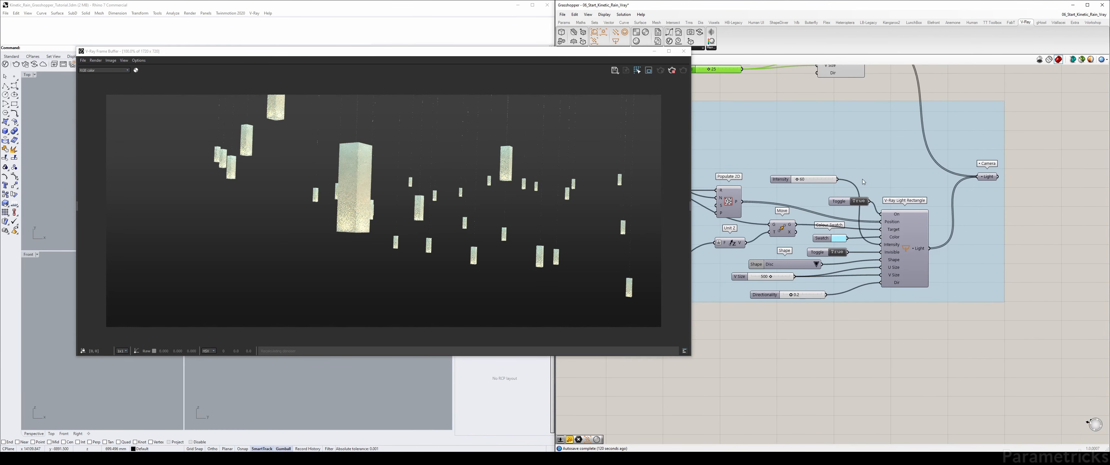
{"action": "double_click", "coordinate": [847, 204]}
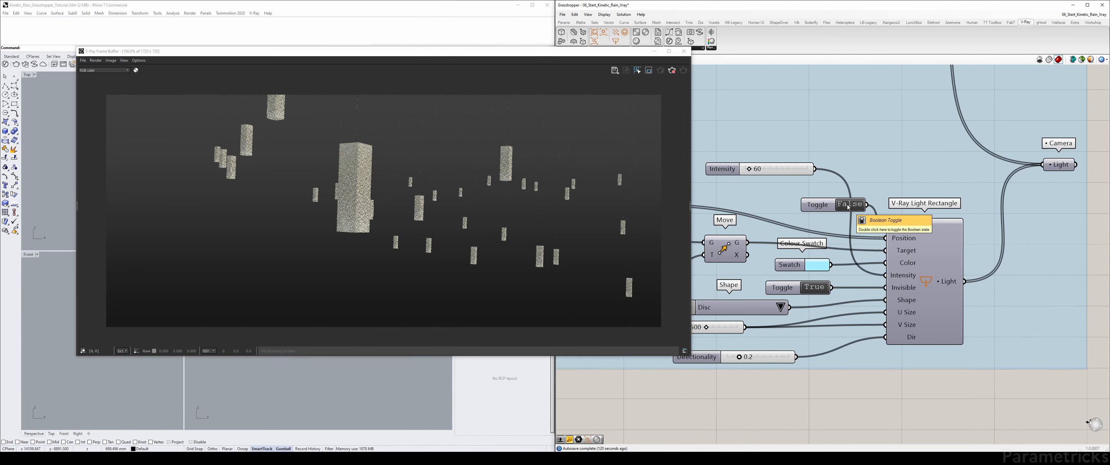
Set the Intensity of the lamps' V-Ray Light Rectangle to 100
{"action": "scroll", "coordinate": [847, 207], "scroll_direction": "down", "scroll_amount": 3}
{"action": "right_click_drag", "start_coordinate": [848, 207], "coordinate": [863, 250]}
{"action": "scroll", "coordinate": [769, 114], "scroll_direction": "up", "scroll_amount": 4}
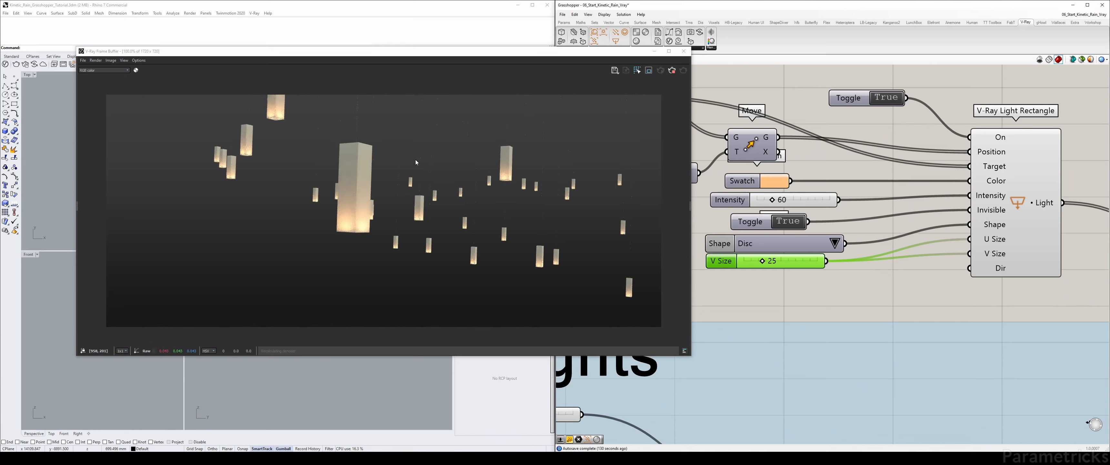
{"action": "double_click", "coordinate": [804, 200]}
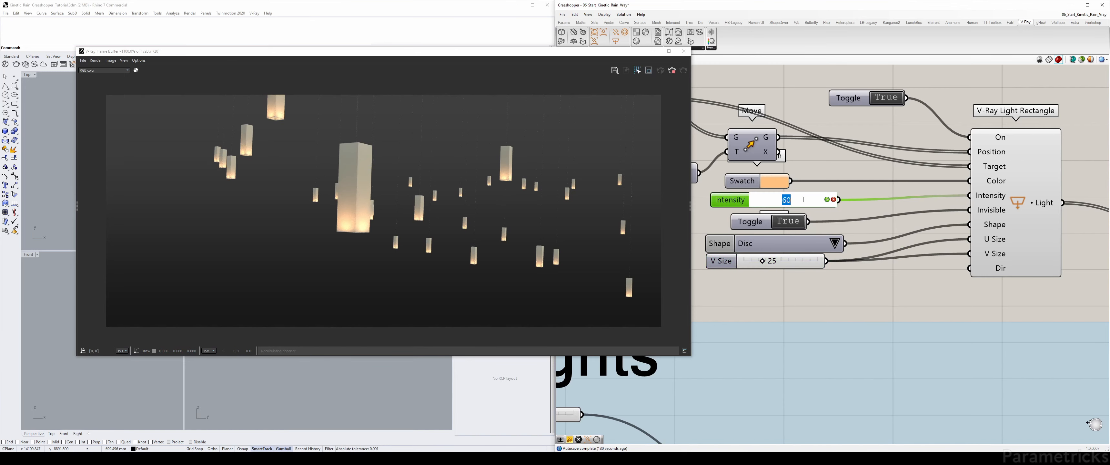
{"action": "type", "text": "100"}
{"action": "key", "text": "Return"}
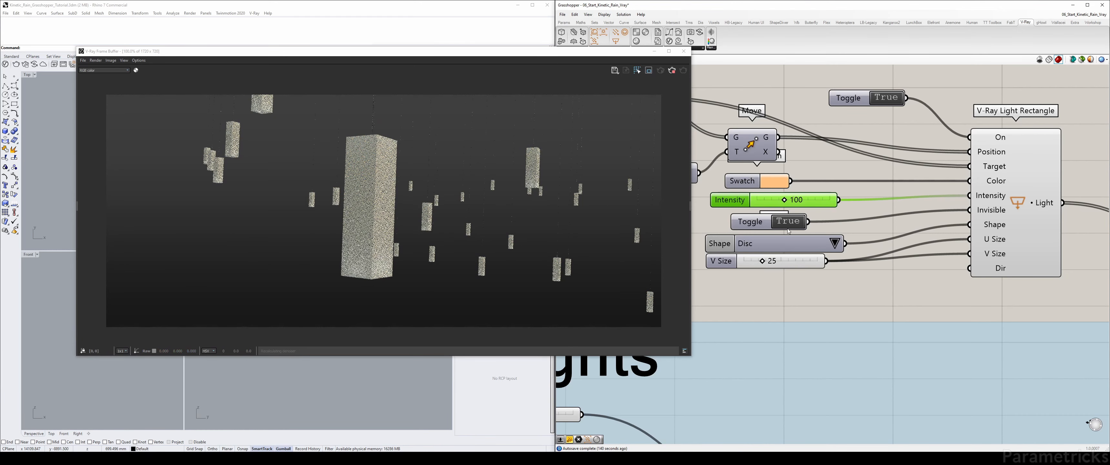
Try a smaller, stronger lamp light with V Size 15 and Intensity 120
{"action": "double_click", "coordinate": [796, 261]}
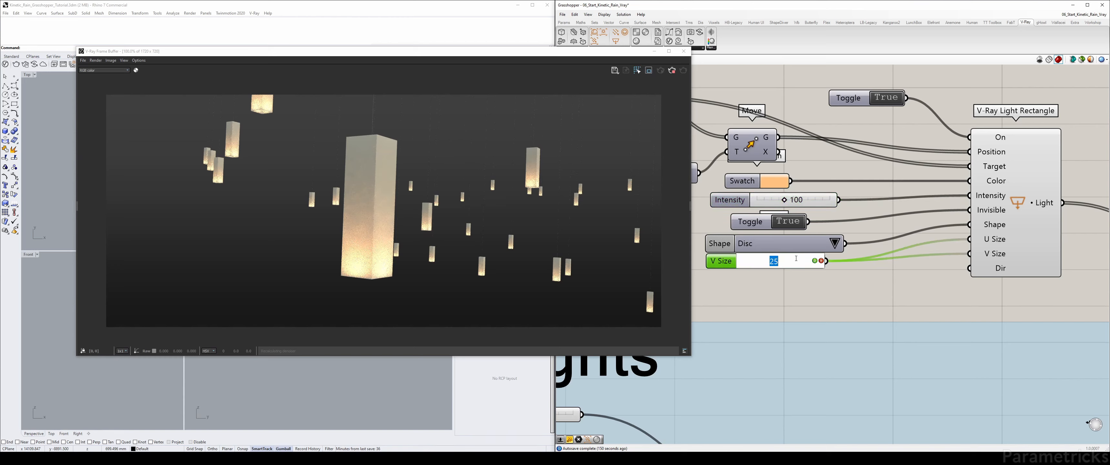
{"action": "type", "text": "15"}
{"action": "key", "text": "Return"}
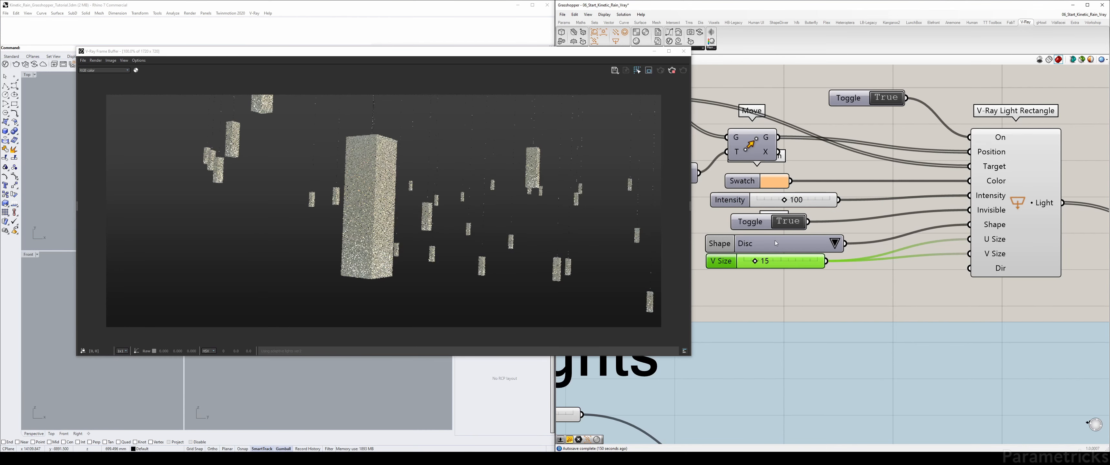
{"action": "double_click", "coordinate": [806, 200]}
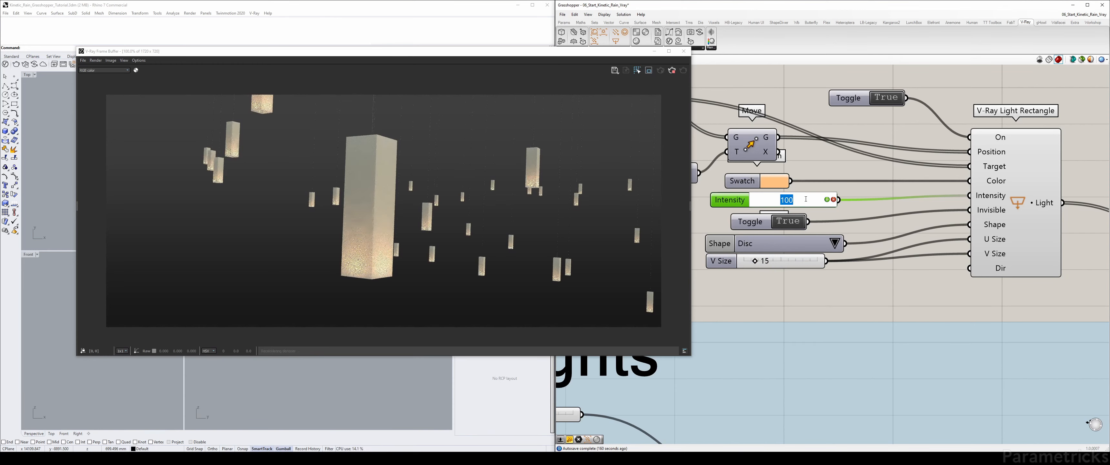
{"action": "type", "text": "120"}
{"action": "key", "text": "Return"}
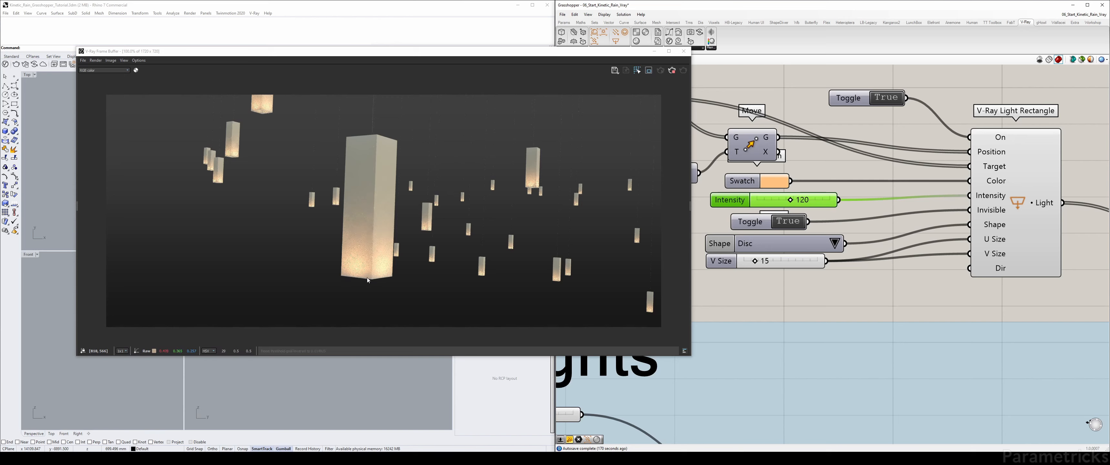
Try the lamp lights with Intensity 250 and V Size 10
{"action": "double_click", "coordinate": [768, 199]}
{"action": "type", "text": "250"}
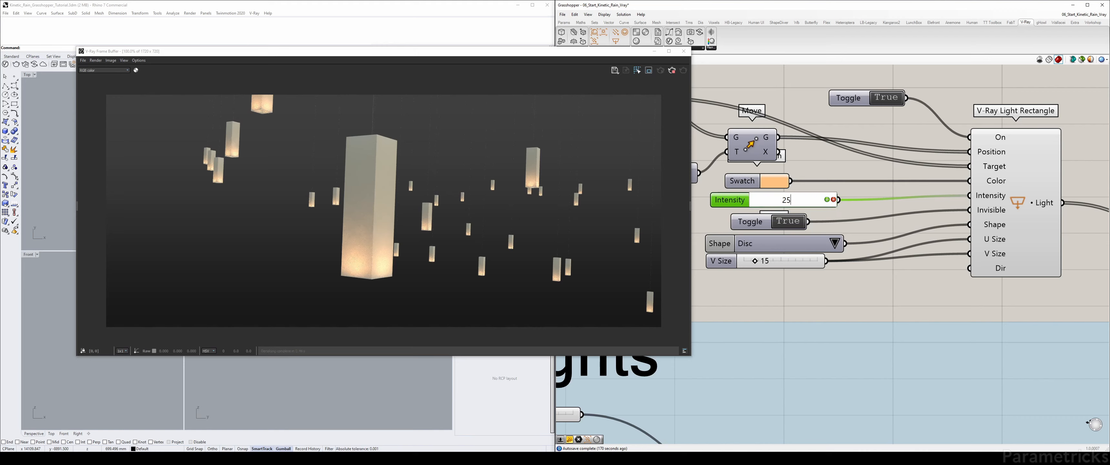
{"action": "key", "text": "Return"}
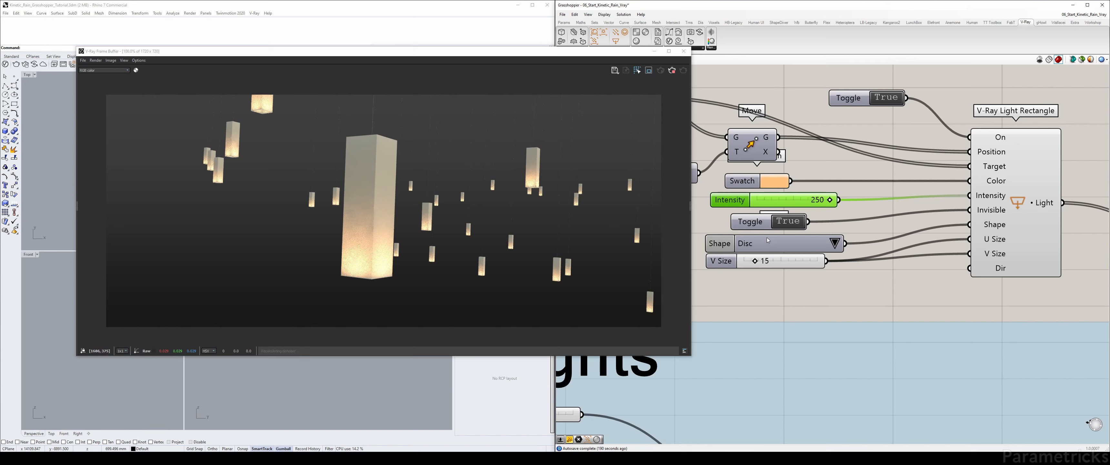
{"action": "double_click", "coordinate": [772, 263]}
{"action": "type", "text": "10"}
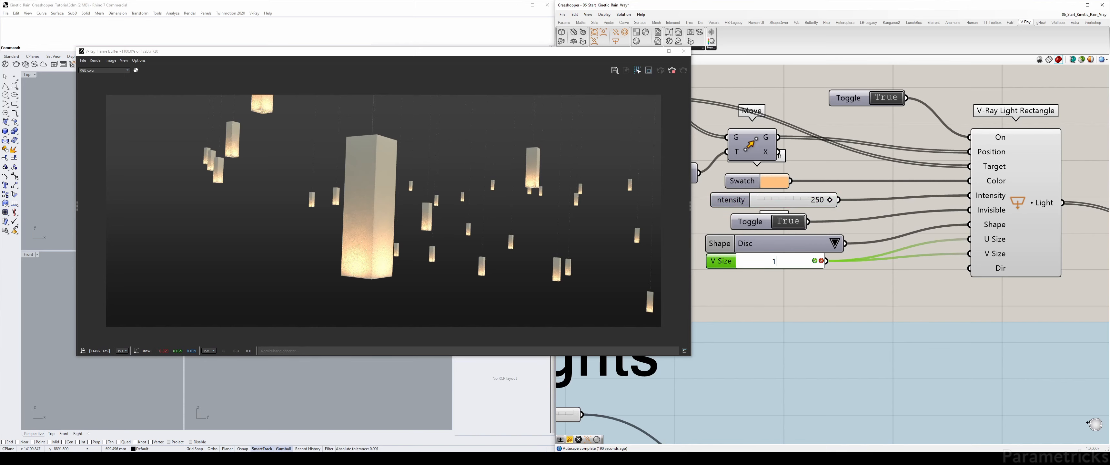
{"action": "key", "text": "Return"}
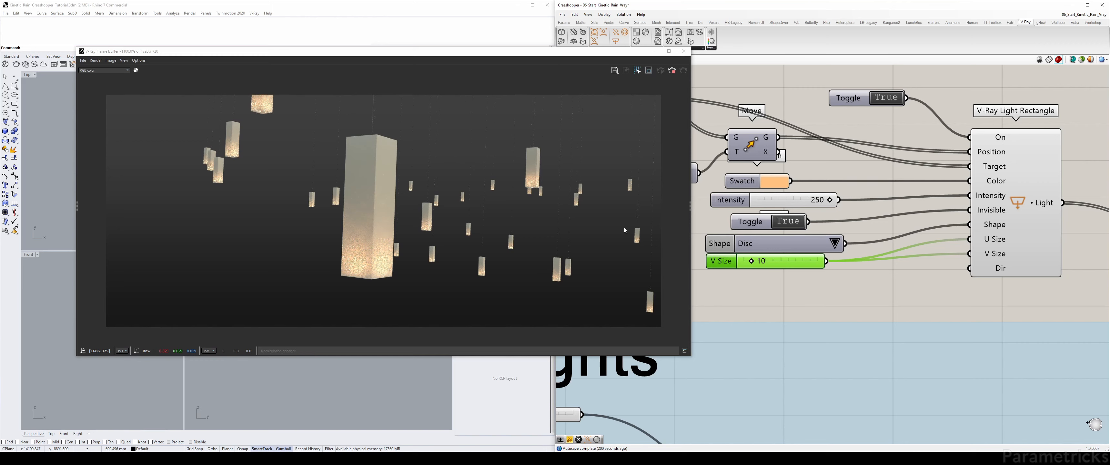
Set the lamp lights' Intensity to 120 and their V Size to 20
{"action": "double_click", "coordinate": [800, 199]}
{"action": "type", "text": "11"}
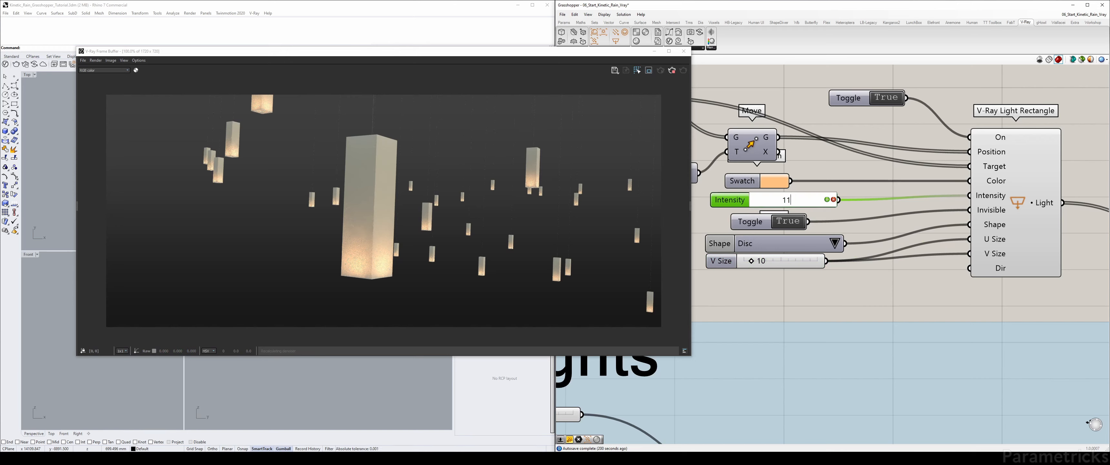
{"action": "key", "text": "BackSpace"}
{"action": "type", "text": "20"}
{"action": "key", "text": "Return"}
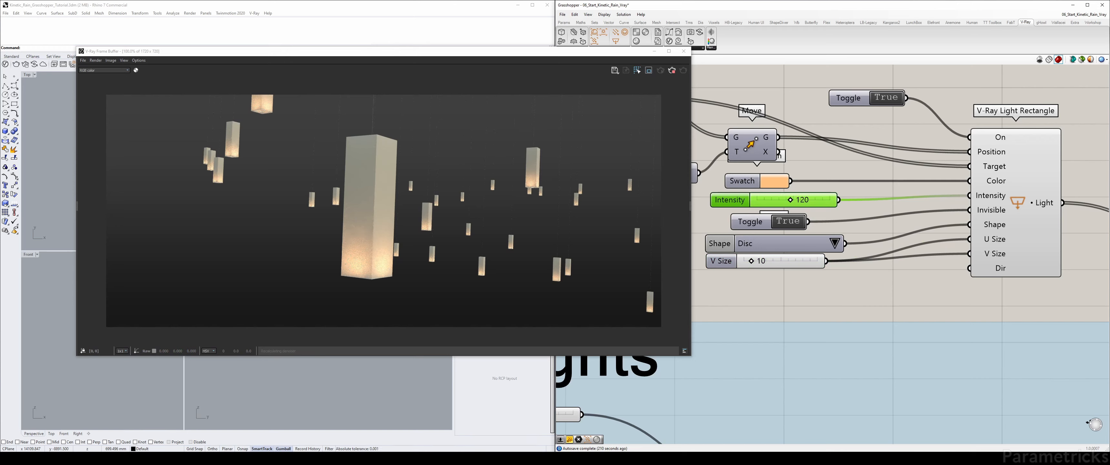
{"action": "double_click", "coordinate": [787, 260]}
{"action": "type", "text": "20"}
{"action": "key", "text": "Return"}
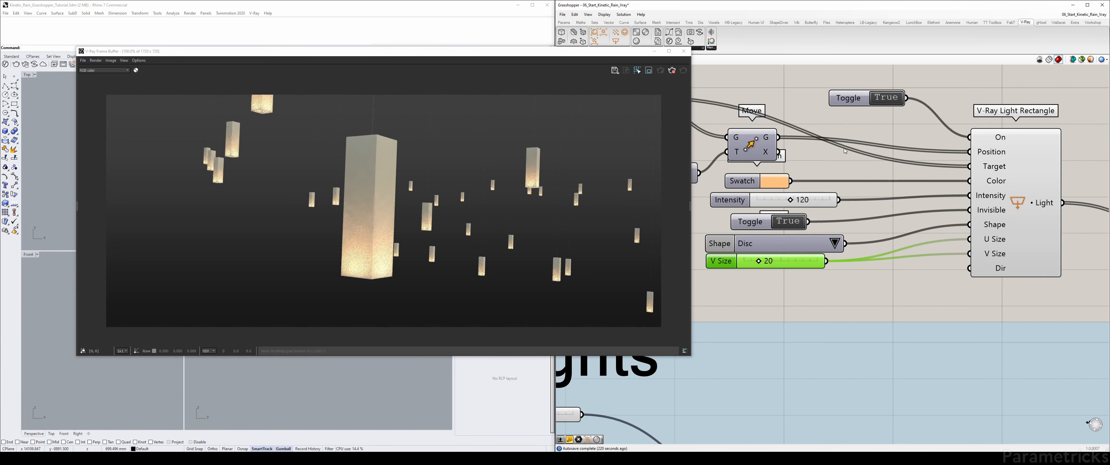
Set the Lamp height slider above the Grid Points group to 250
{"action": "scroll", "coordinate": [844, 148], "scroll_direction": "down", "scroll_amount": 8}
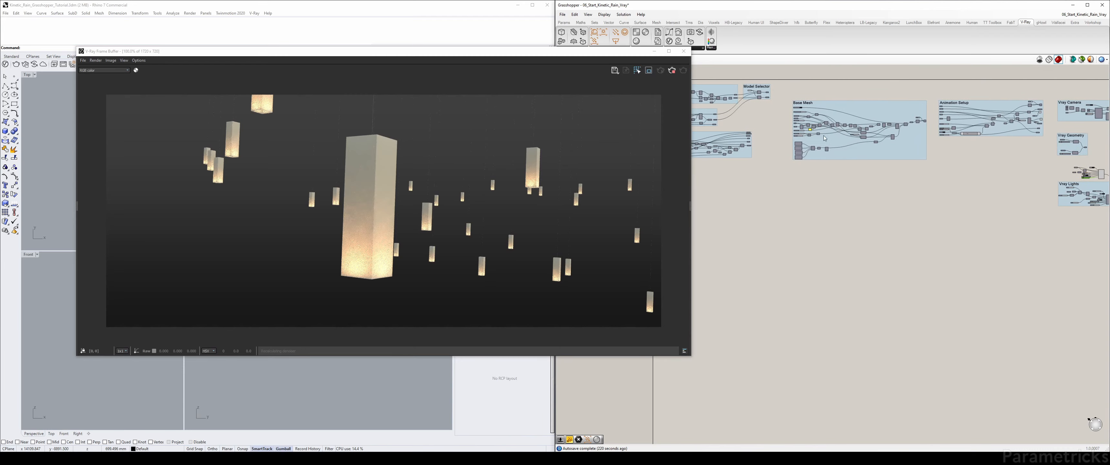
{"action": "right_click_drag", "start_coordinate": [719, 135], "coordinate": [893, 137]}
{"action": "scroll", "coordinate": [845, 130], "scroll_direction": "up", "scroll_amount": 6}
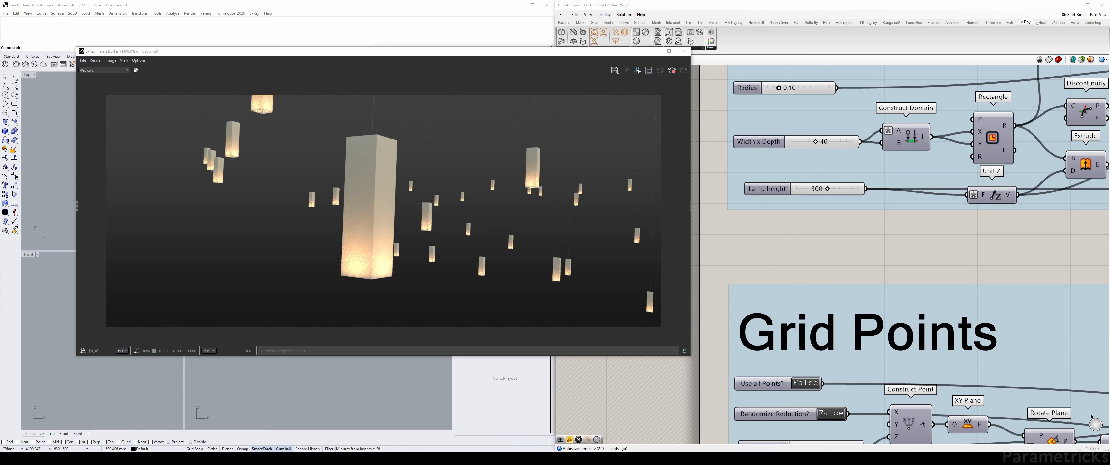
{"action": "double_click", "coordinate": [807, 190]}
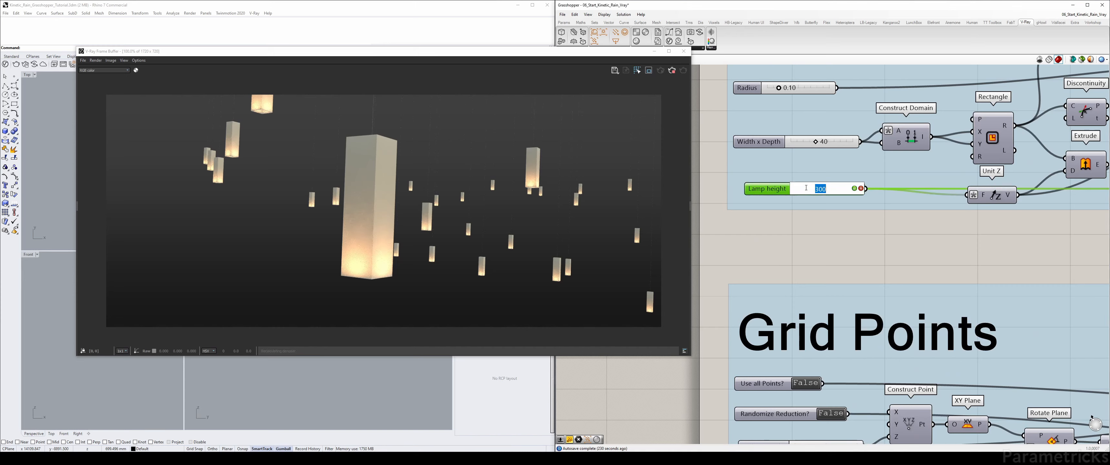
{"action": "type", "text": "250"}
{"action": "key", "text": "Return"}
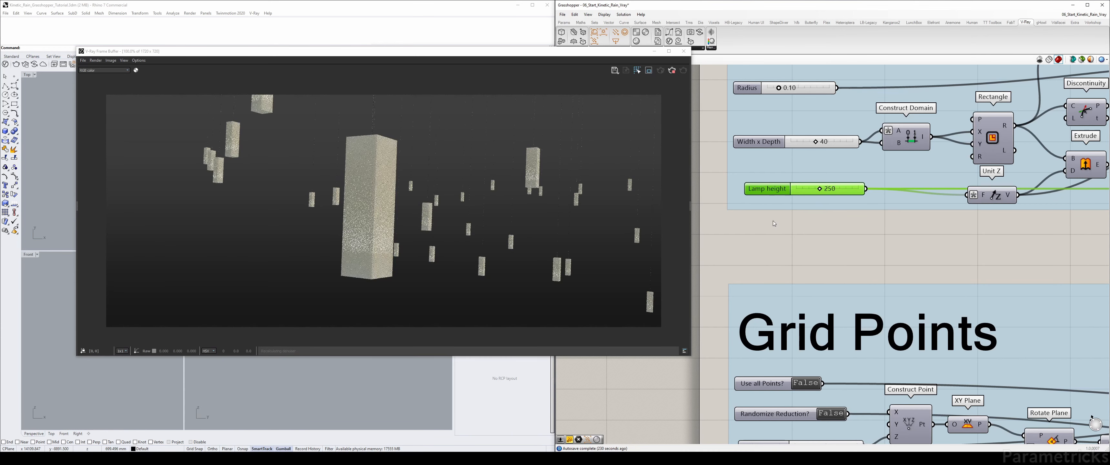
Stop the running render, close the frame buffer, and start a new render from the V-Ray Render component
{"action": "left_click", "coordinate": [673, 72]}
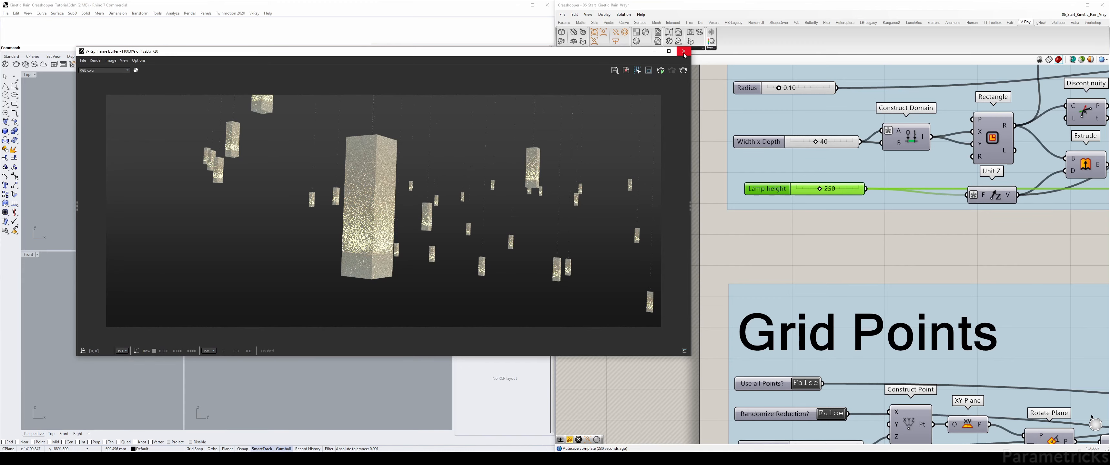
{"action": "left_click", "coordinate": [684, 52]}
{"action": "scroll", "coordinate": [905, 259], "scroll_direction": "down", "scroll_amount": 3}
{"action": "right_click_drag", "start_coordinate": [1078, 259], "coordinate": [857, 129]}
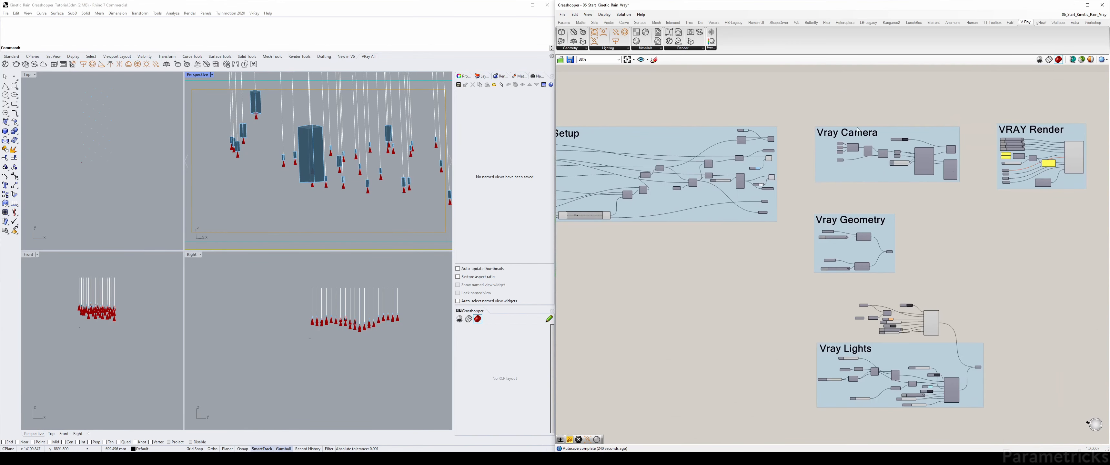
{"action": "right_click_drag", "start_coordinate": [1090, 131], "coordinate": [747, 132]}
{"action": "scroll", "coordinate": [750, 150], "scroll_direction": "up", "scroll_amount": 6}
{"action": "left_click", "coordinate": [692, 172]}
{"action": "right_click", "coordinate": [691, 171]}
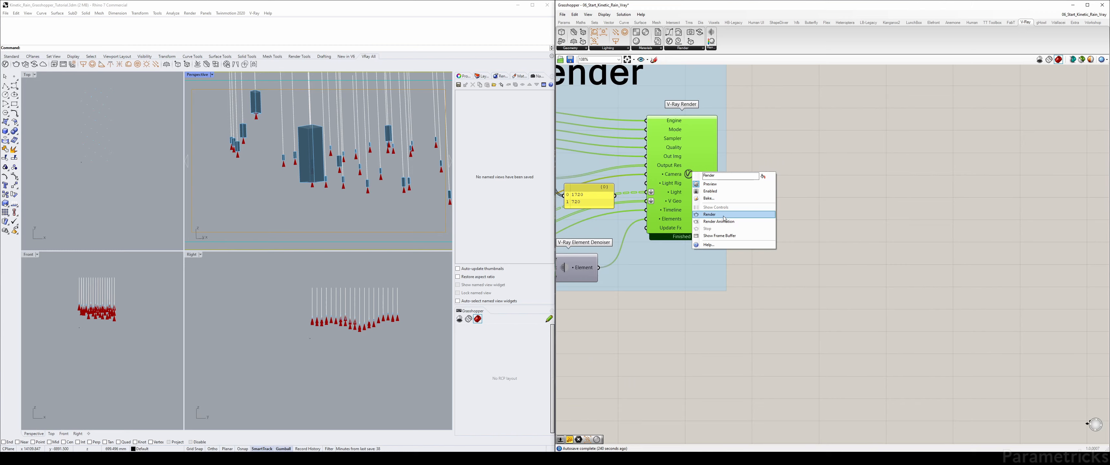
{"action": "left_click", "coordinate": [723, 214]}
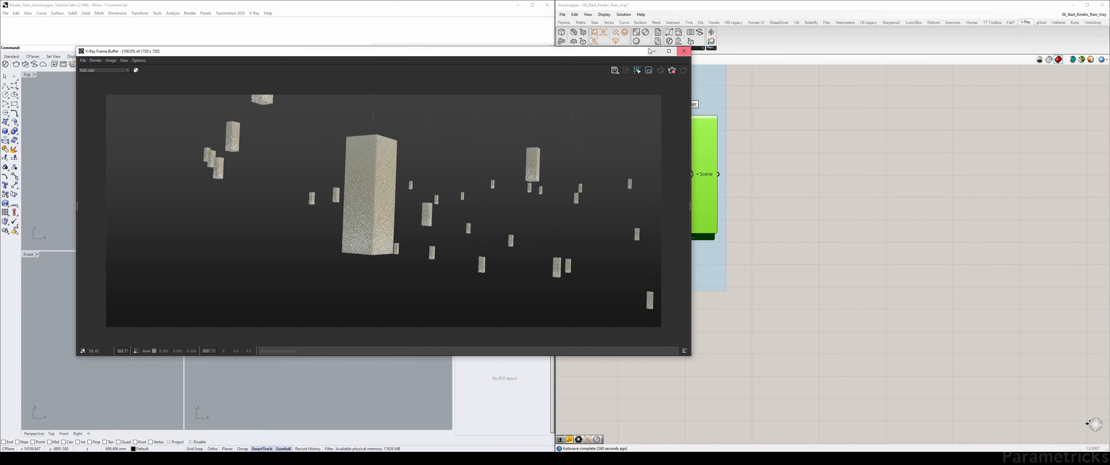
{"action": "left_click_drag", "start_coordinate": [614, 51], "coordinate": [593, 62]}
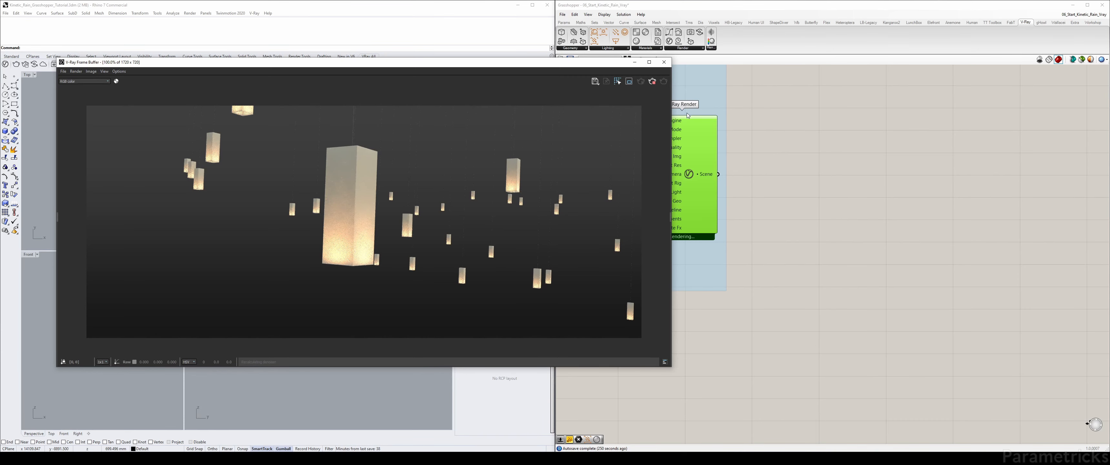
Lower the Intensity of the lamps' V-Ray Light Rectangle to 100 while the new render runs
{"action": "scroll", "coordinate": [790, 226], "scroll_direction": "down", "scroll_amount": 3}
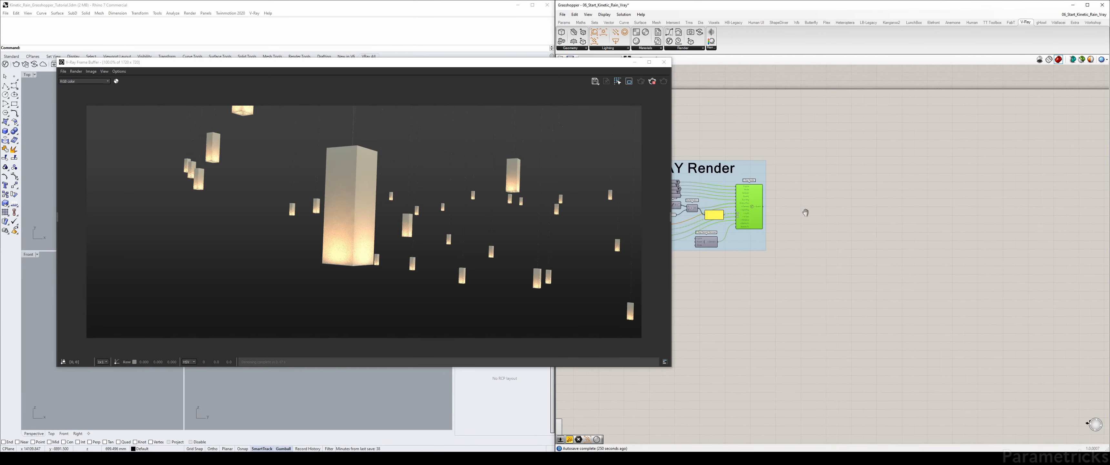
{"action": "right_click_drag", "start_coordinate": [678, 291], "coordinate": [940, 170]}
{"action": "scroll", "coordinate": [843, 275], "scroll_direction": "up", "scroll_amount": 6}
{"action": "scroll", "coordinate": [885, 348], "scroll_direction": "up", "scroll_amount": 2}
{"action": "double_click", "coordinate": [832, 191]}
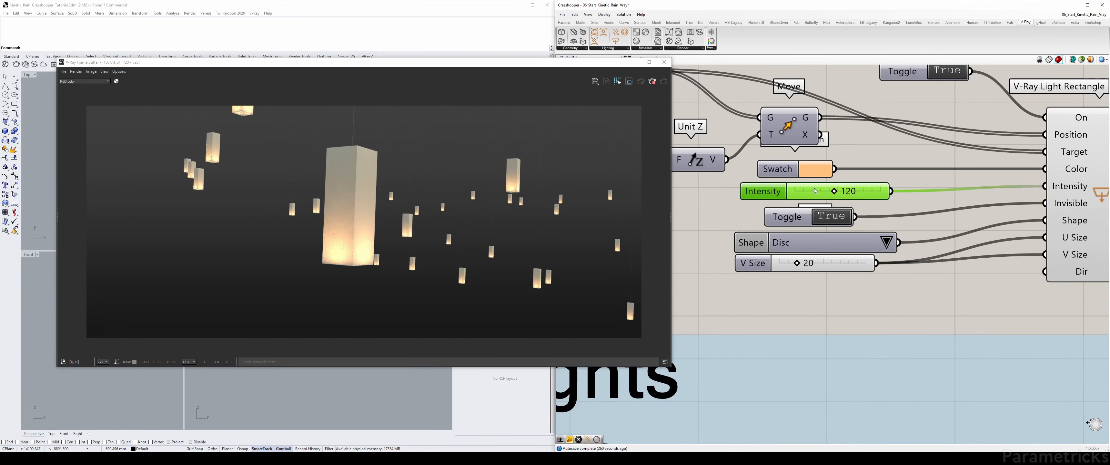
{"action": "type", "text": "100"}
{"action": "key", "text": "Return"}
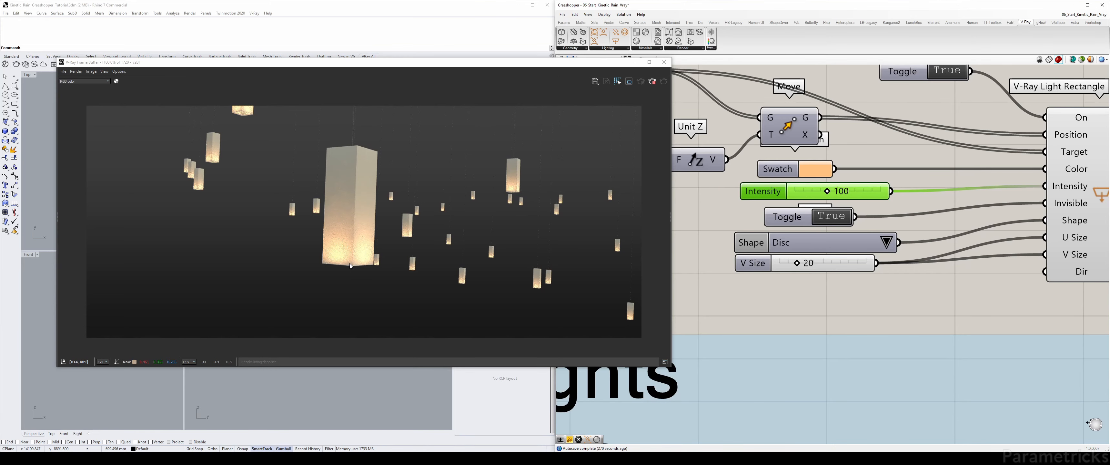
Inspect the lower end of the large lamp up close in the render and the Lamp height input driving its light
{"action": "scroll", "coordinate": [350, 264], "scroll_direction": "up", "scroll_amount": 2}
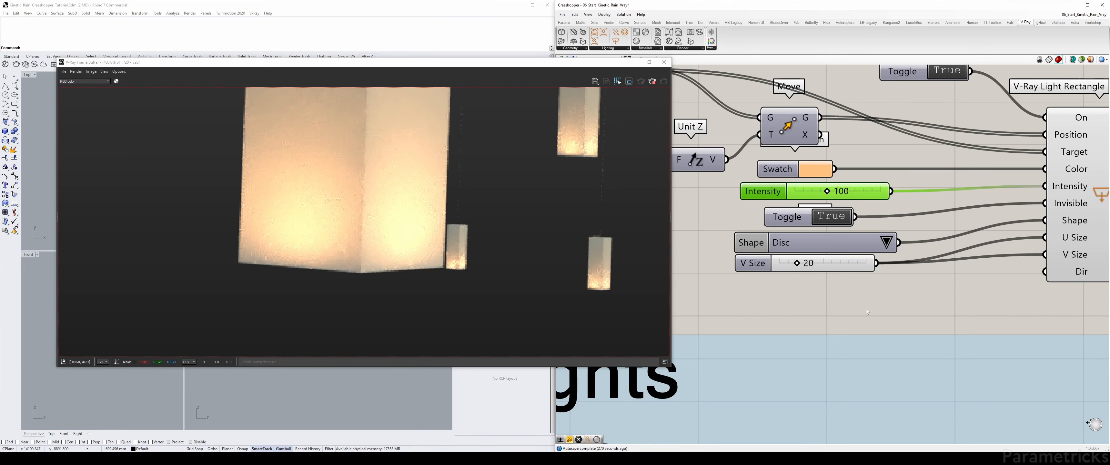
{"action": "left_click", "coordinate": [866, 309]}
{"action": "scroll", "coordinate": [866, 309], "scroll_direction": "down", "scroll_amount": 2}
{"action": "right_click_drag", "start_coordinate": [714, 235], "coordinate": [827, 203]}
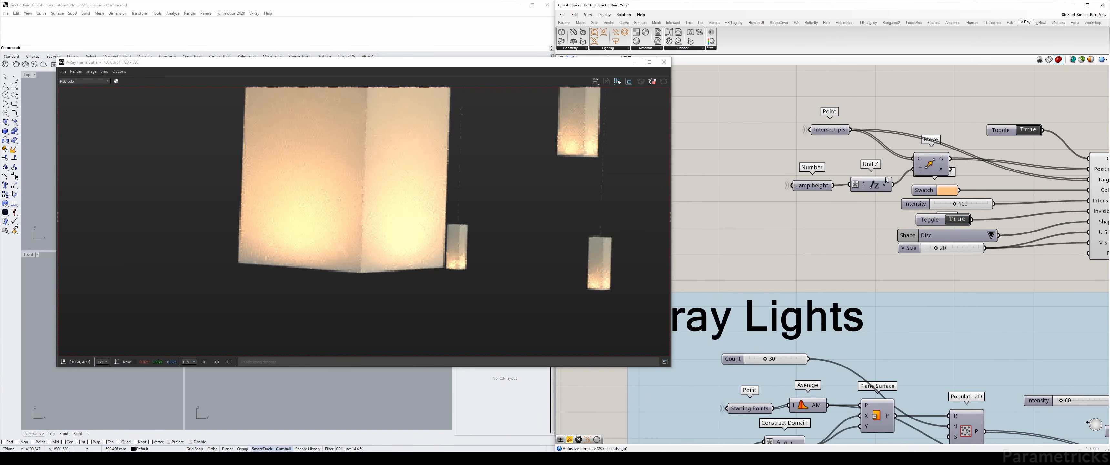
Check the lamps in the perspective viewport and rearrange the Intersect pts, Lamp height and Unit Z components to make room
{"action": "left_click_drag", "start_coordinate": [551, 66], "coordinate": [825, 49]}
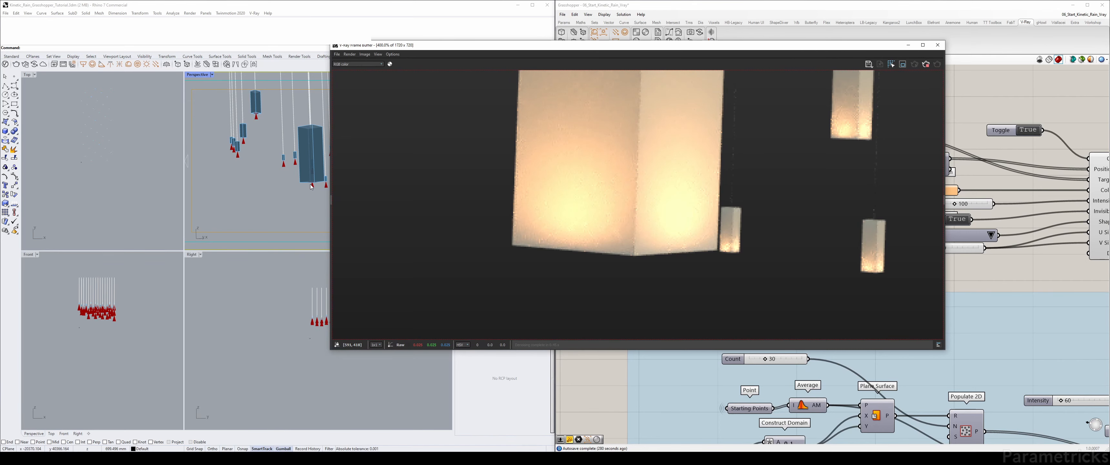
{"action": "left_click_drag", "start_coordinate": [557, 47], "coordinate": [353, 56]}
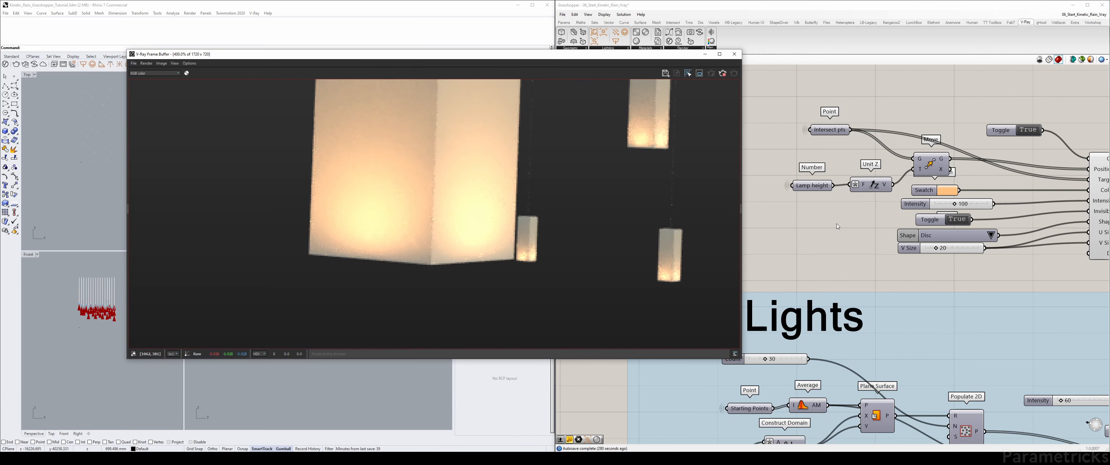
{"action": "left_click_drag", "start_coordinate": [863, 205], "coordinate": [794, 163]}
{"action": "left_click_drag", "start_coordinate": [874, 184], "coordinate": [836, 177]}
{"action": "left_click_drag", "start_coordinate": [831, 129], "coordinate": [777, 125]}
{"action": "right_click_drag", "start_coordinate": [892, 202], "coordinate": [910, 189]}
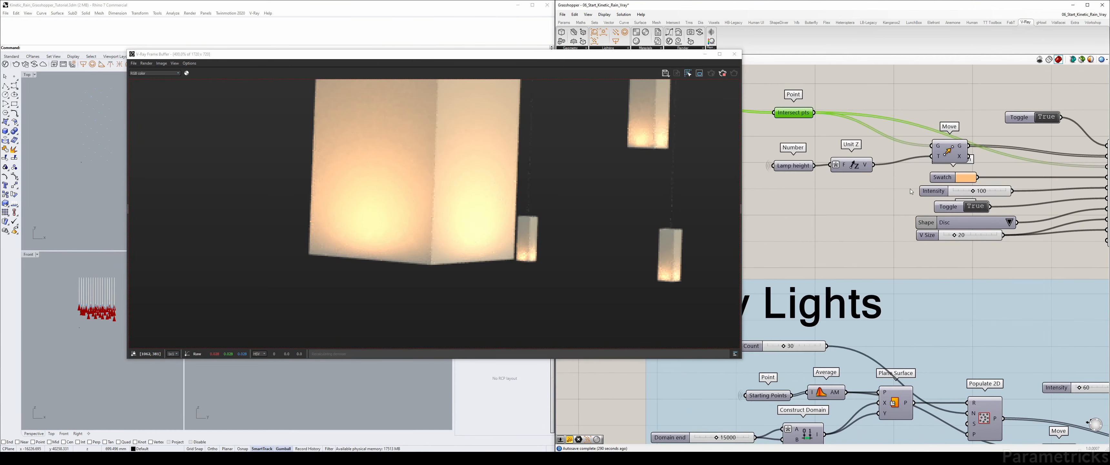
Add an Addition component below the Lamp height parameter and connect Lamp height to its A input
{"action": "double_click", "coordinate": [800, 220]}
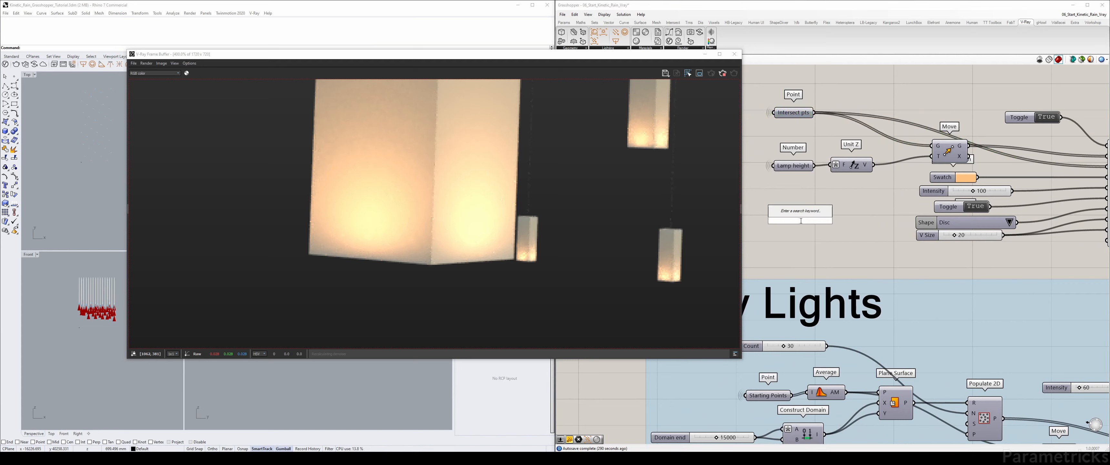
{"action": "type", "text": "add"}
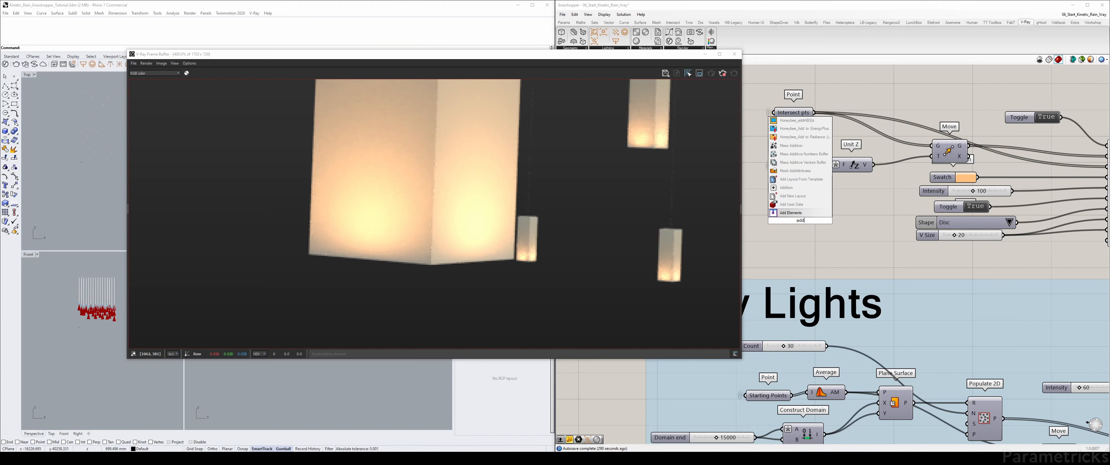
{"action": "key", "text": "Up"}
{"action": "key", "text": "Up"}
{"action": "key", "text": "Up"}
{"action": "key", "text": "Return"}
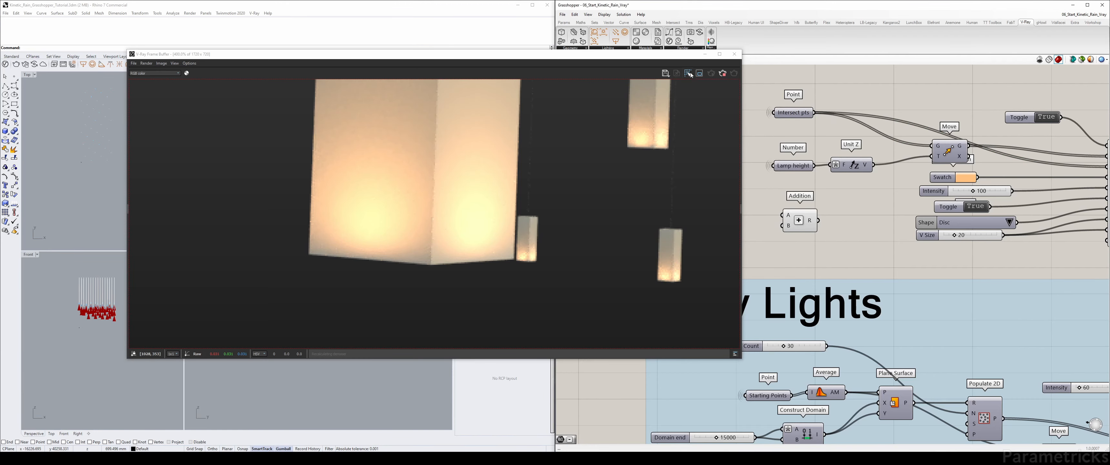
{"action": "left_click_drag", "start_coordinate": [667, 55], "coordinate": [627, 59]}
{"action": "left_click_drag", "start_coordinate": [793, 165], "coordinate": [782, 214]}
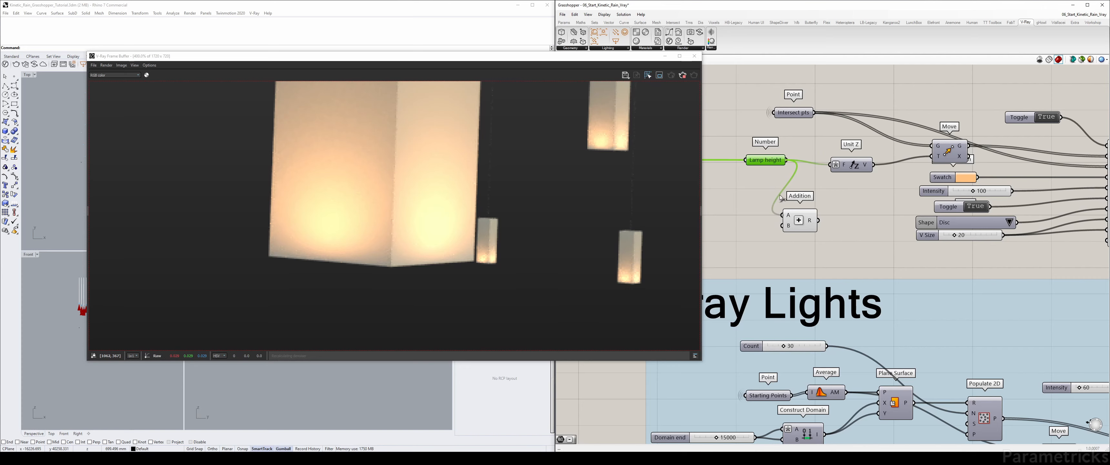
{"action": "left_click_drag", "start_coordinate": [764, 161], "coordinate": [739, 174]}
Add a number slider of 20 as the Addition's B input and feed the sum into Unit Z
{"action": "double_click", "coordinate": [741, 204]}
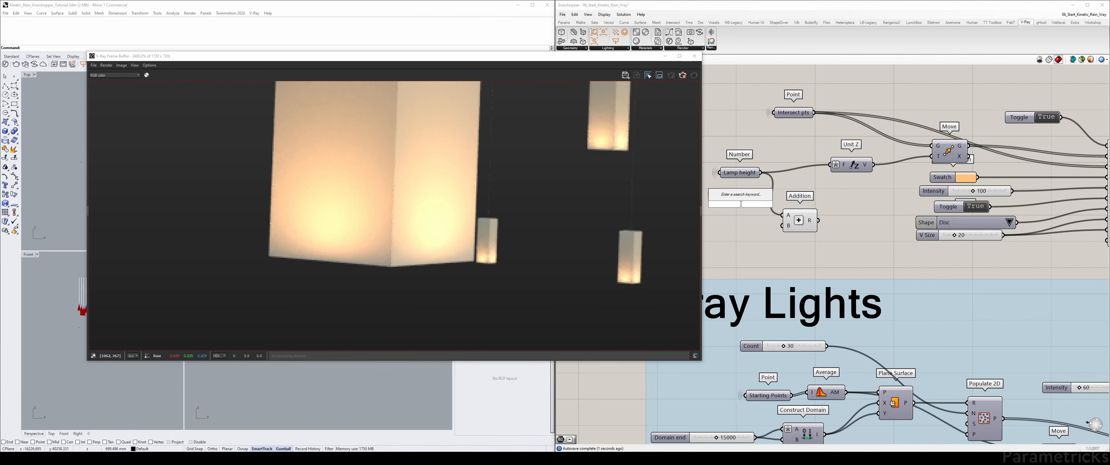
{"action": "type", "text": "10"}
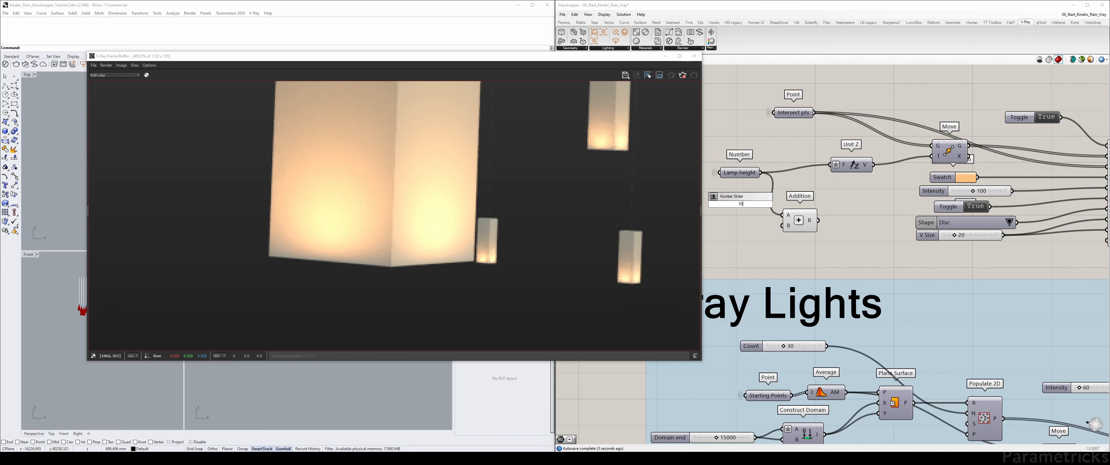
{"action": "type", "text": "1"}
{"action": "key", "text": "BackSpace"}
{"action": "key", "text": "Return"}
{"action": "left_click_drag", "start_coordinate": [784, 229], "coordinate": [830, 164]}
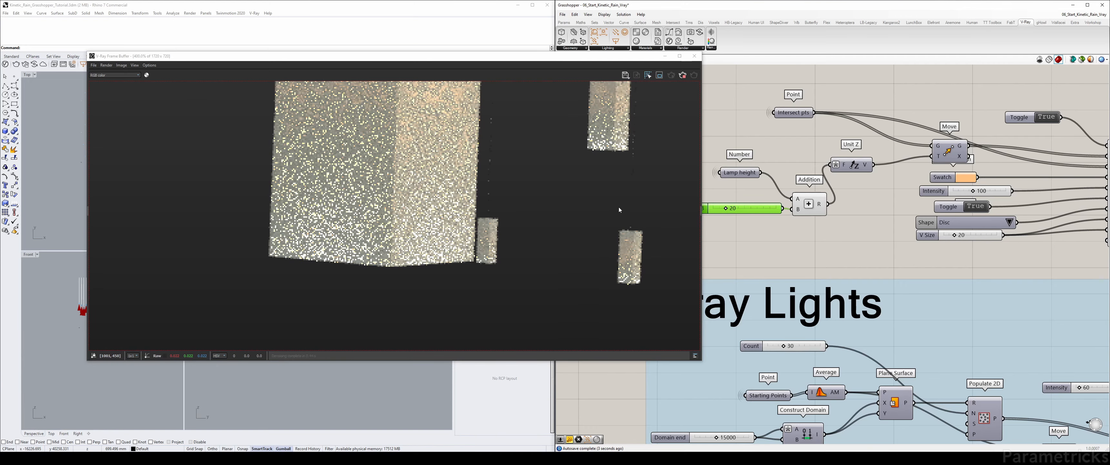
Set the slider feeding the Addition's B input to 10 and check the large lamp's lower end in the render
{"action": "scroll", "coordinate": [518, 190], "scroll_direction": "down", "scroll_amount": 2}
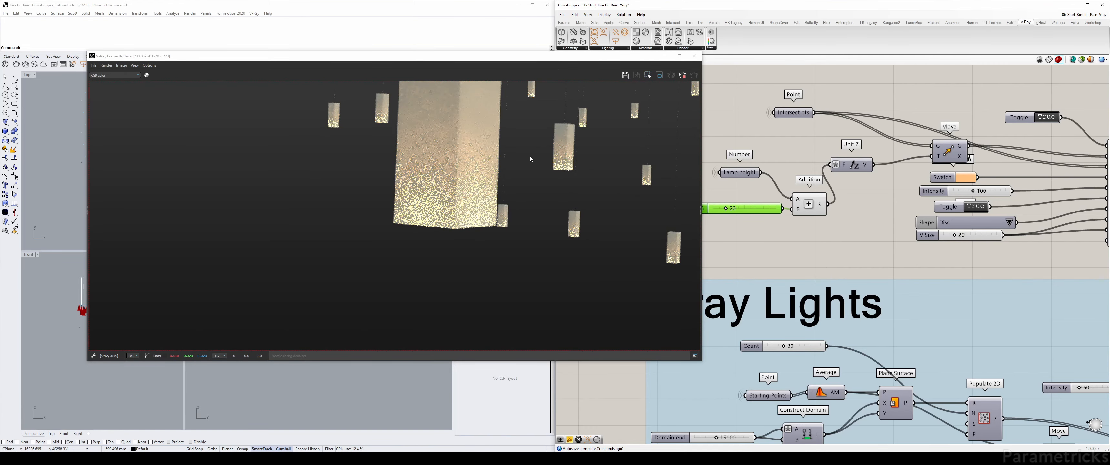
{"action": "scroll", "coordinate": [522, 143], "scroll_direction": "down", "scroll_amount": 1}
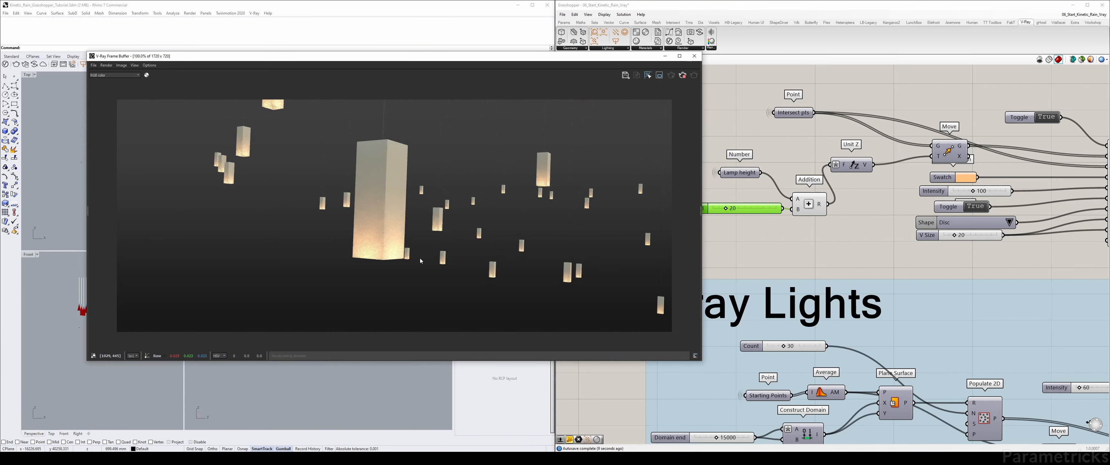
{"action": "scroll", "coordinate": [383, 259], "scroll_direction": "up", "scroll_amount": 1}
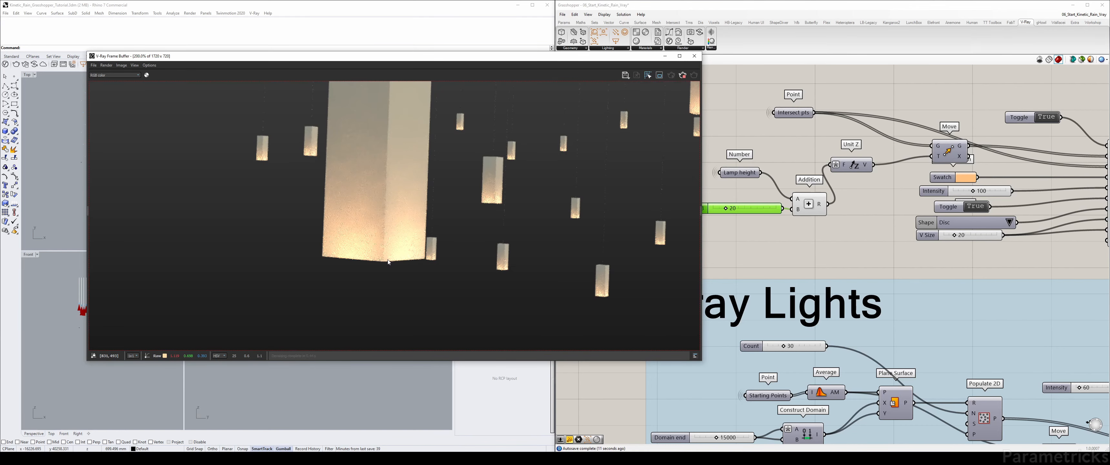
{"action": "scroll", "coordinate": [386, 260], "scroll_direction": "down", "scroll_amount": 1}
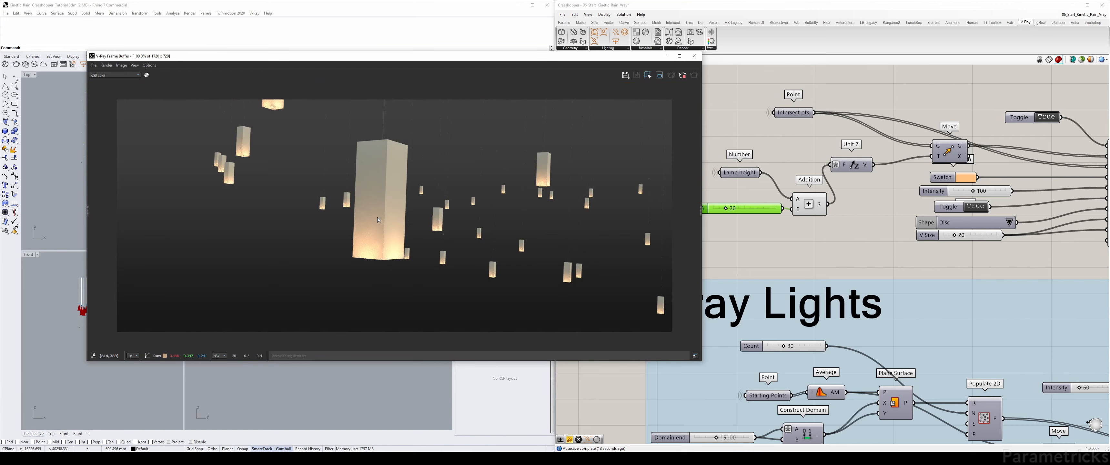
{"action": "double_click", "coordinate": [756, 210]}
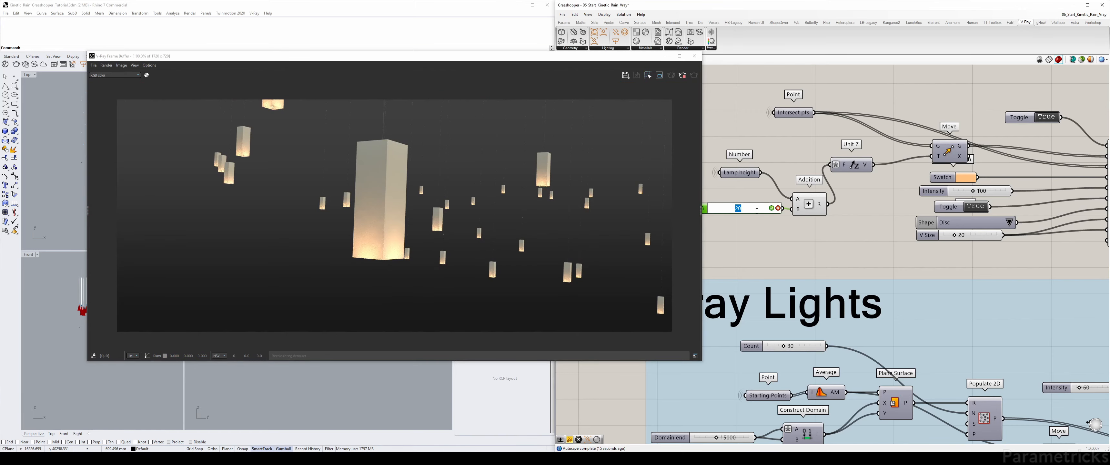
{"action": "type", "text": "10"}
{"action": "key", "text": "Return"}
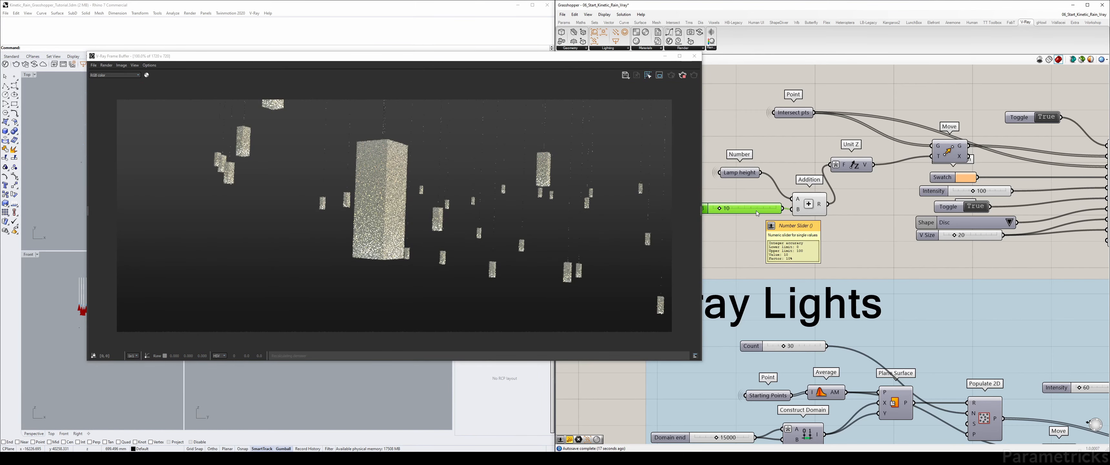
{"action": "scroll", "coordinate": [378, 258], "scroll_direction": "up", "scroll_amount": 1}
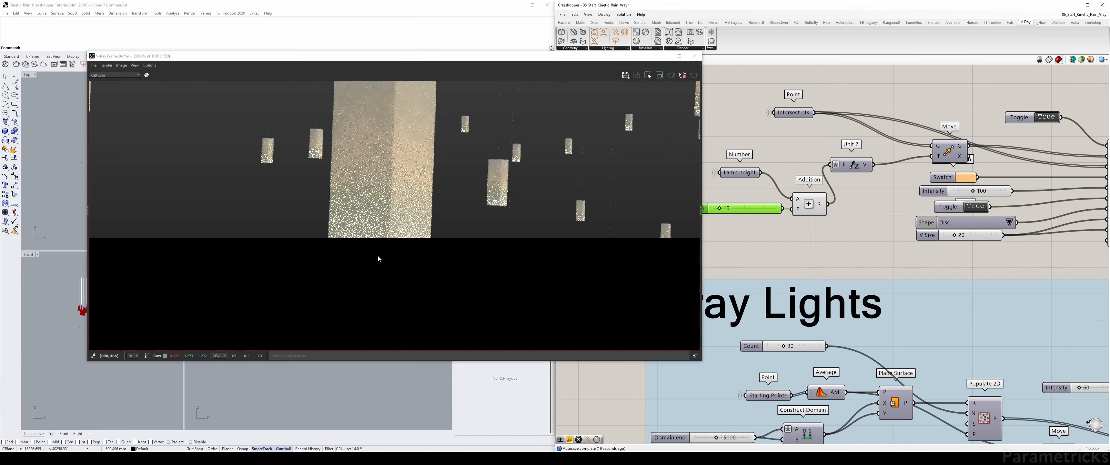
{"action": "scroll", "coordinate": [391, 265], "scroll_direction": "up", "scroll_amount": 1}
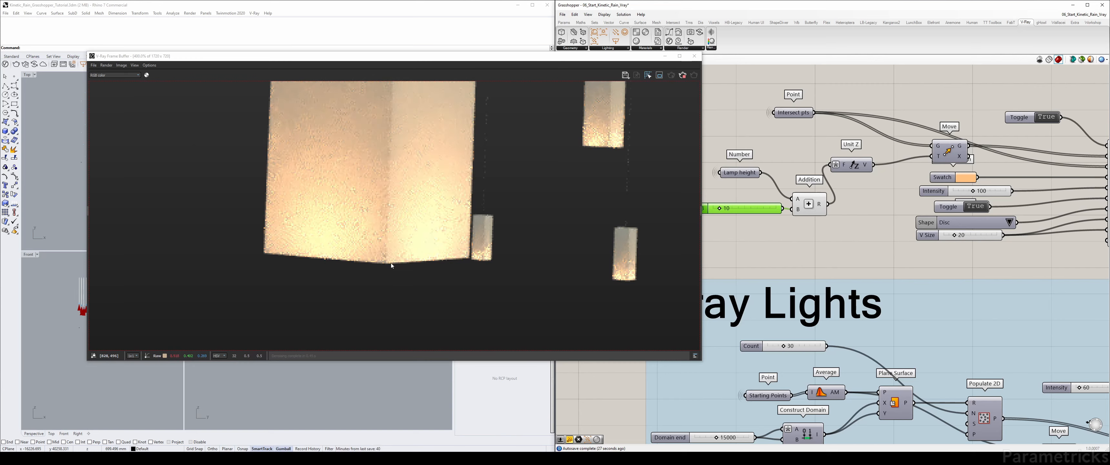
Add a 0.2 slider to the Dir input of the lamps' V-Ray Light Rectangle and check the rendered lamps
{"action": "scroll", "coordinate": [392, 263], "scroll_direction": "down", "scroll_amount": 6}
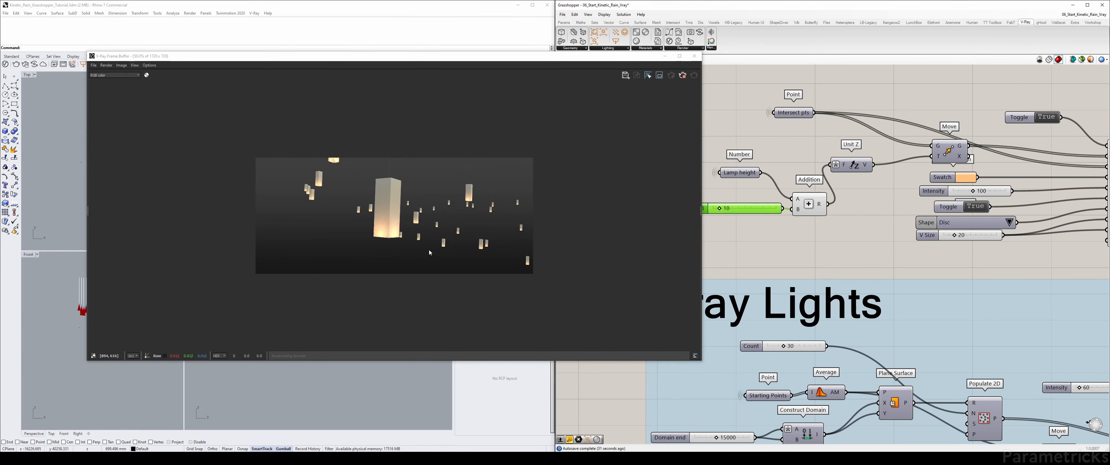
{"action": "scroll", "coordinate": [783, 195], "scroll_direction": "down", "scroll_amount": 3}
{"action": "scroll", "coordinate": [784, 194], "scroll_direction": "up", "scroll_amount": 4}
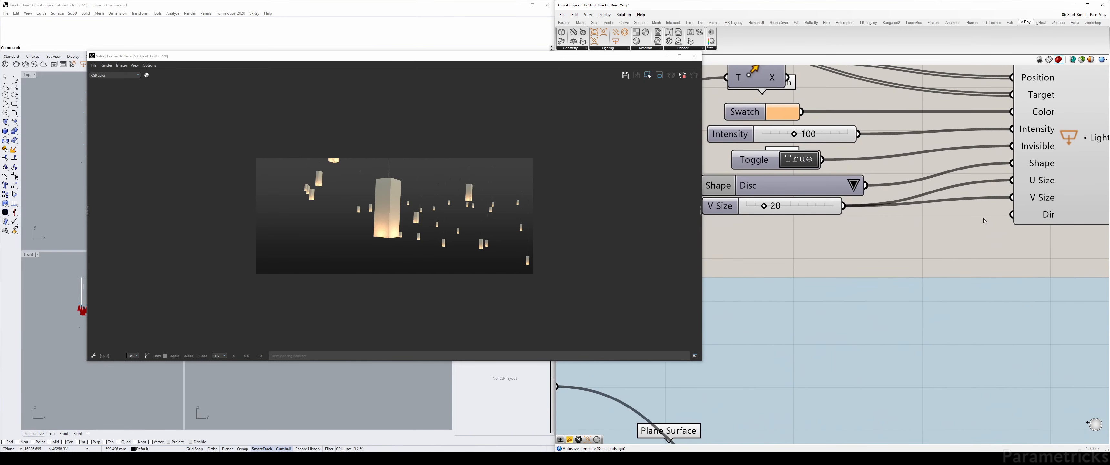
{"action": "double_click", "coordinate": [813, 246]}
{"action": "type", "text": "0.2"}
{"action": "key", "text": "Return"}
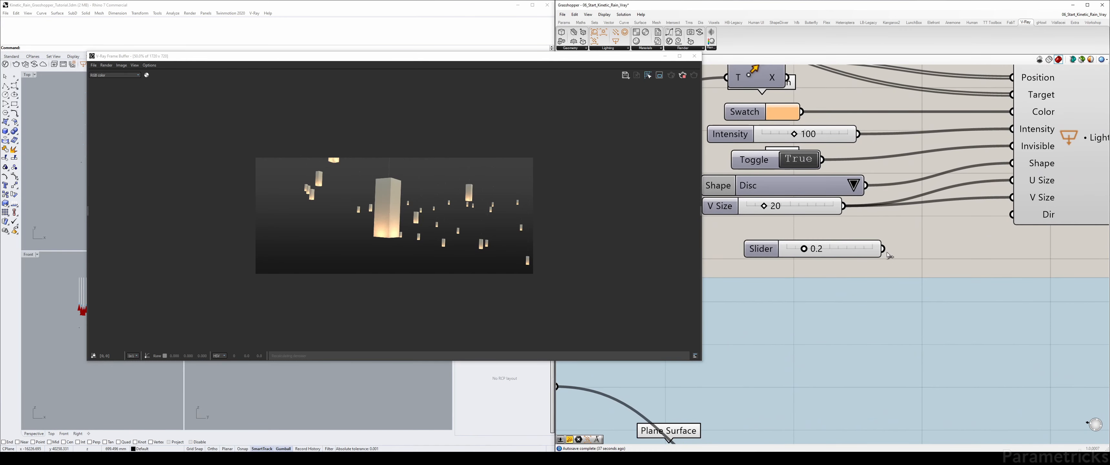
{"action": "left_click_drag", "start_coordinate": [882, 249], "coordinate": [1010, 214]}
{"action": "left_click_drag", "start_coordinate": [801, 248], "coordinate": [784, 232]}
{"action": "scroll", "coordinate": [373, 223], "scroll_direction": "up", "scroll_amount": 1}
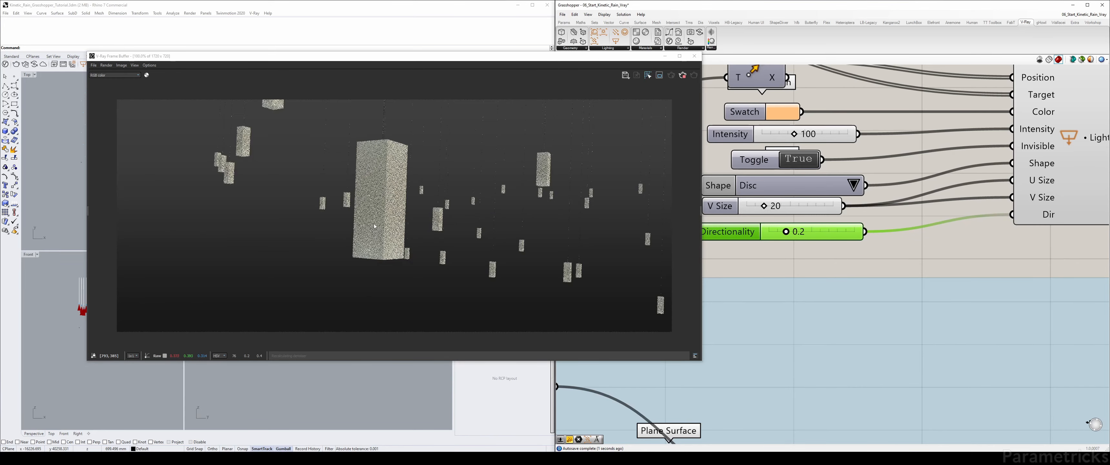
{"action": "scroll", "coordinate": [384, 231], "scroll_direction": "up", "scroll_amount": 1}
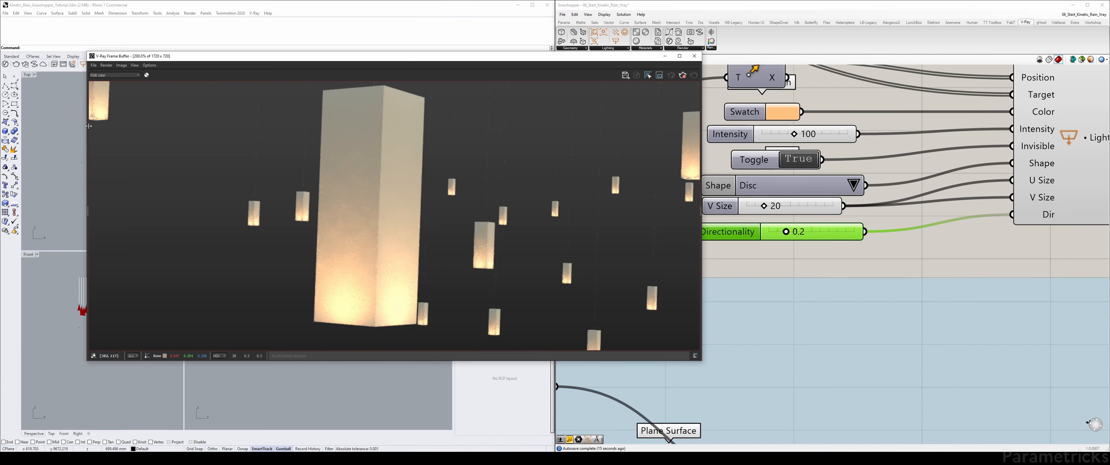
{"action": "left_click_drag", "start_coordinate": [88, 135], "coordinate": [17, 130]}
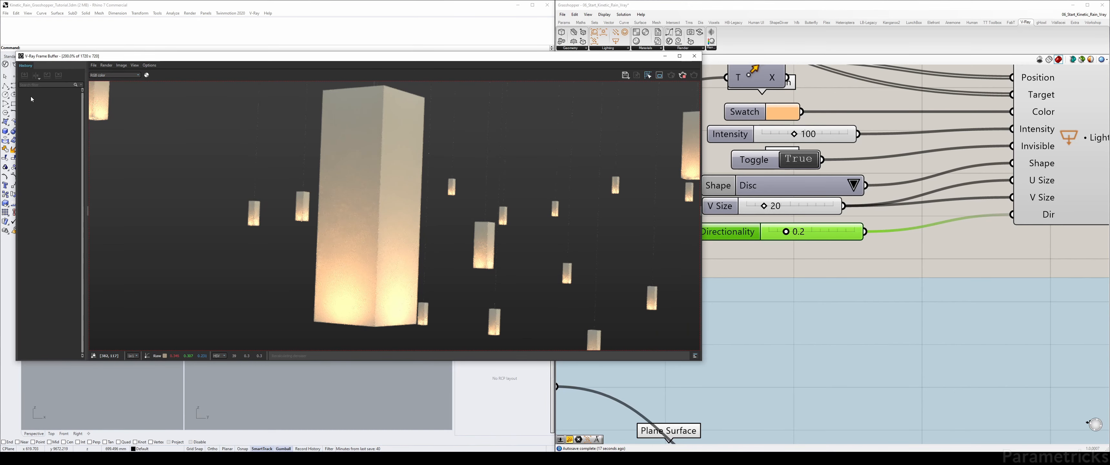
{"action": "left_click", "coordinate": [85, 154]}
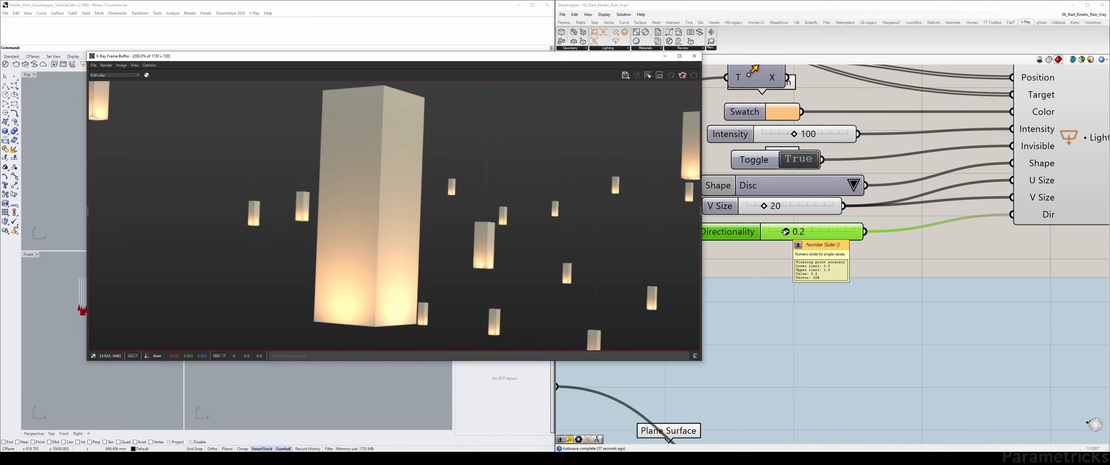
Try Directionality values of 1.0 and 0.9 for the lamps' V-Ray Light Rectangle
{"action": "left_click_drag", "start_coordinate": [785, 232], "coordinate": [777, 231]}
{"action": "left_click_drag", "start_coordinate": [851, 233], "coordinate": [889, 240]}
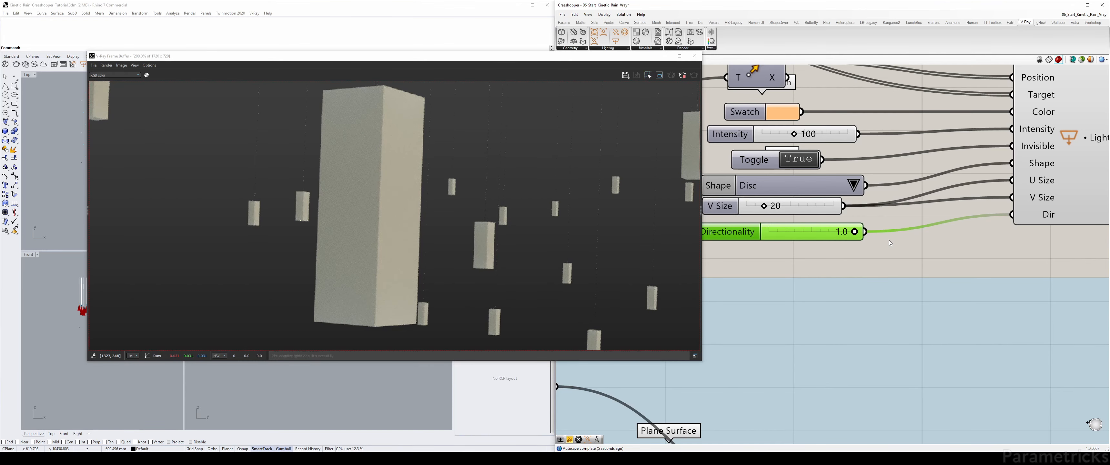
{"action": "double_click", "coordinate": [815, 232]}
{"action": "type", "text": "0.9"}
{"action": "key", "text": "Return"}
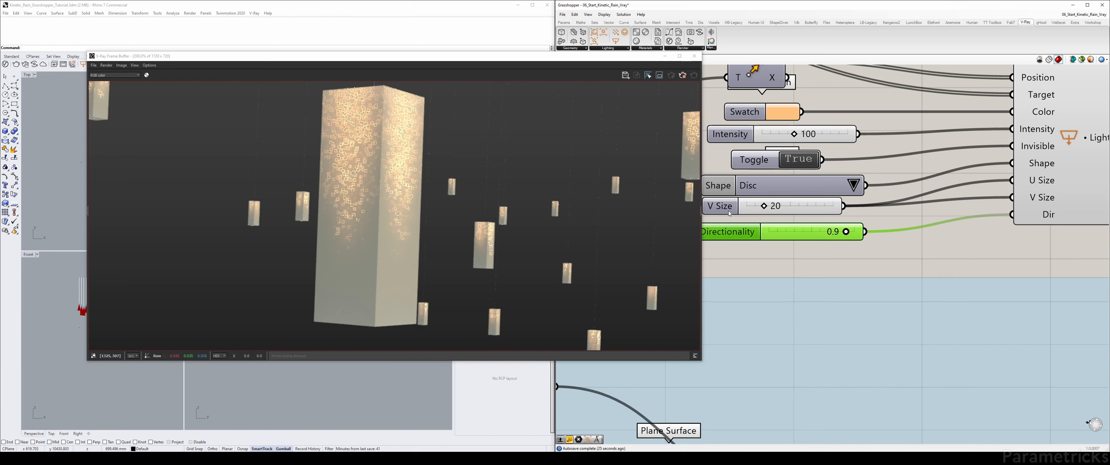
Set the Directionality of the lamps' V-Ray Light Rectangle to 0.1
{"action": "double_click", "coordinate": [793, 233]}
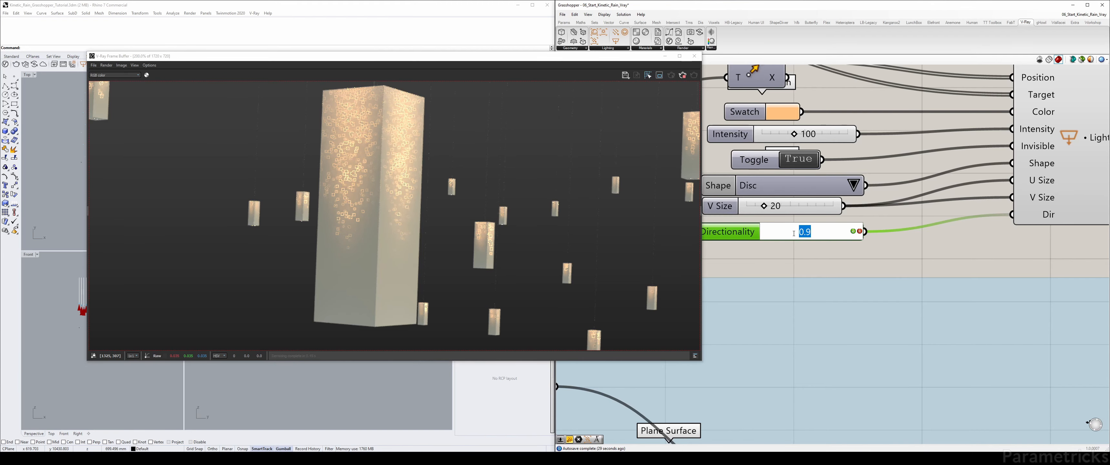
{"action": "type", "text": "0.1"}
{"action": "key", "text": "Return"}
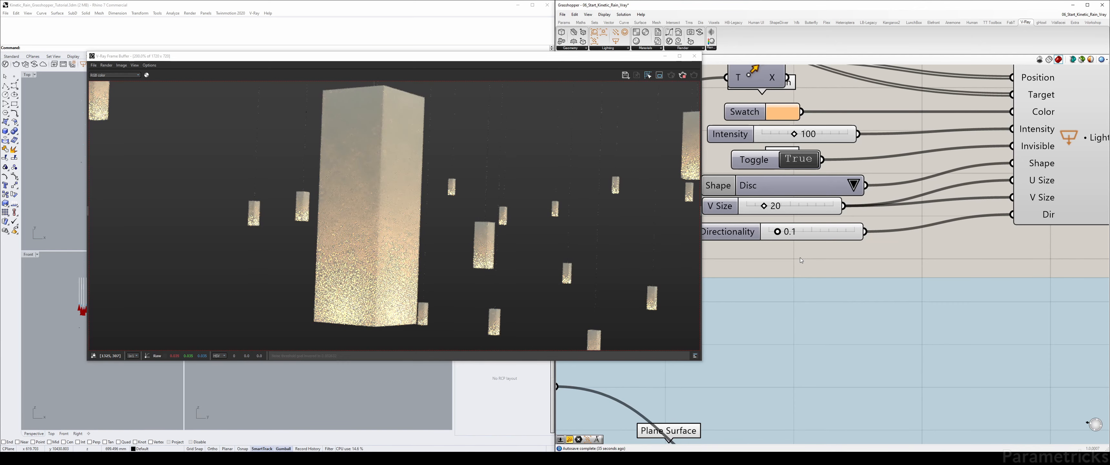
{"action": "scroll", "coordinate": [800, 258], "scroll_direction": "down", "scroll_amount": 4}
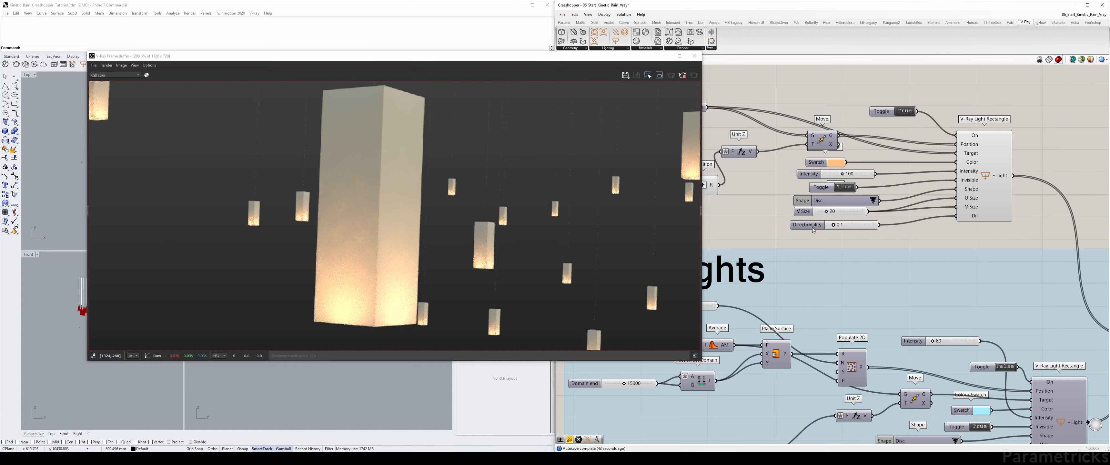
{"action": "scroll", "coordinate": [813, 227], "scroll_direction": "up", "scroll_amount": 1}
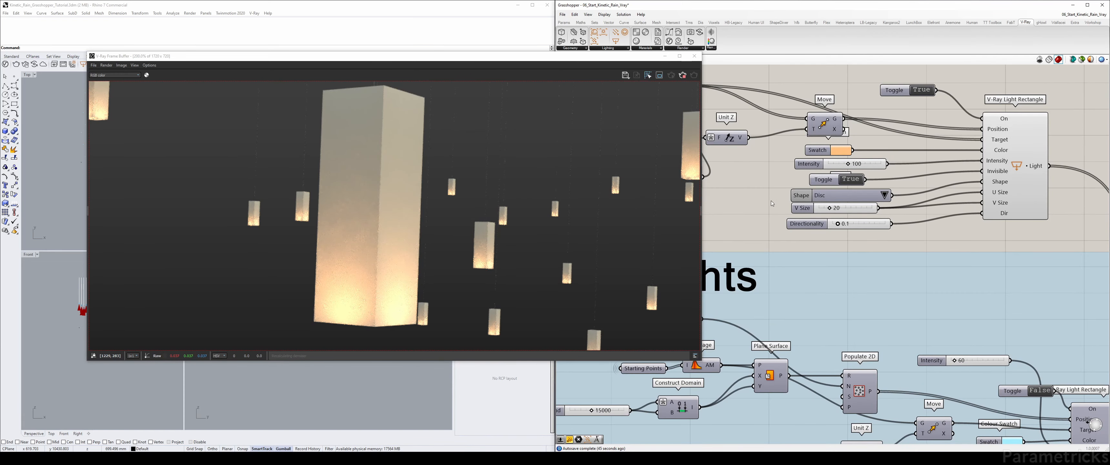
Inspect the lit lamps in the interactive render from other camera angles
{"action": "scroll", "coordinate": [784, 237], "scroll_direction": "down", "scroll_amount": 3}
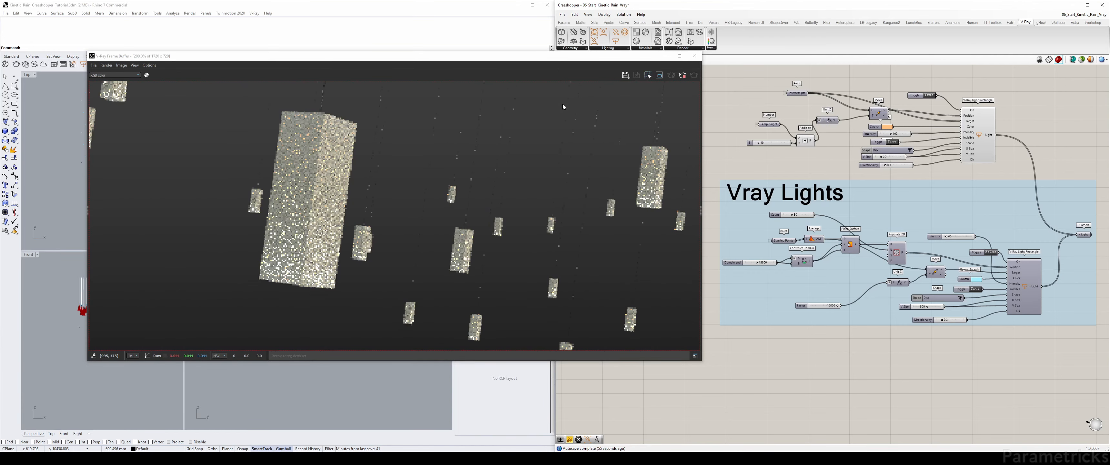
{"action": "left_click_drag", "start_coordinate": [581, 54], "coordinate": [875, 54]}
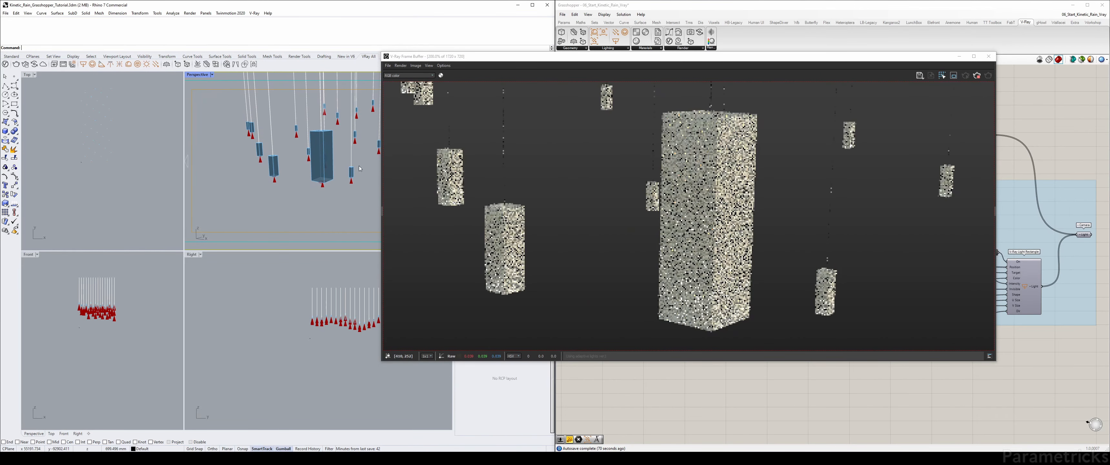
{"action": "left_click_drag", "start_coordinate": [646, 56], "coordinate": [344, 51]}
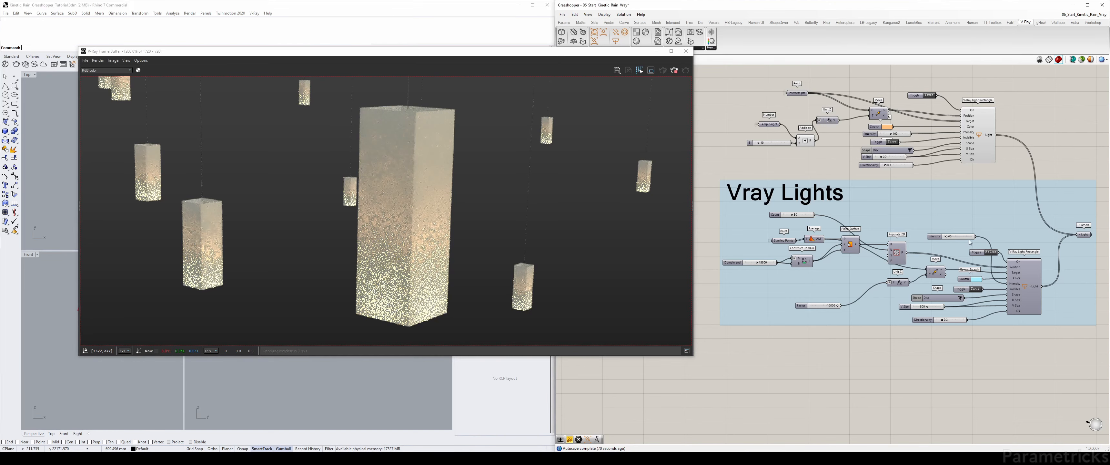
Switch on the ambient V-Ray Light Rectangle in the Vray Lights group by setting its On toggle to True
{"action": "right_click_drag", "start_coordinate": [1017, 264], "coordinate": [883, 203]}
{"action": "scroll", "coordinate": [884, 203], "scroll_direction": "up", "scroll_amount": 4}
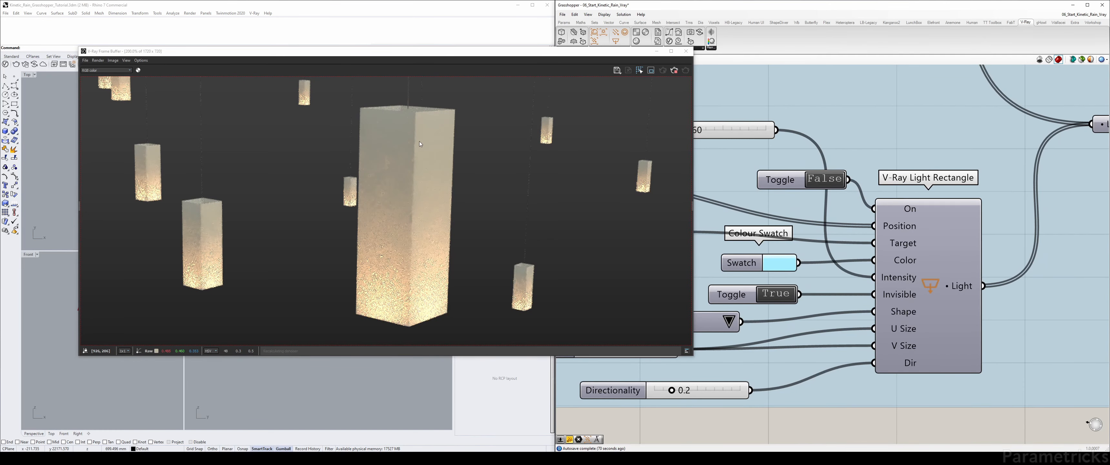
{"action": "double_click", "coordinate": [830, 180]}
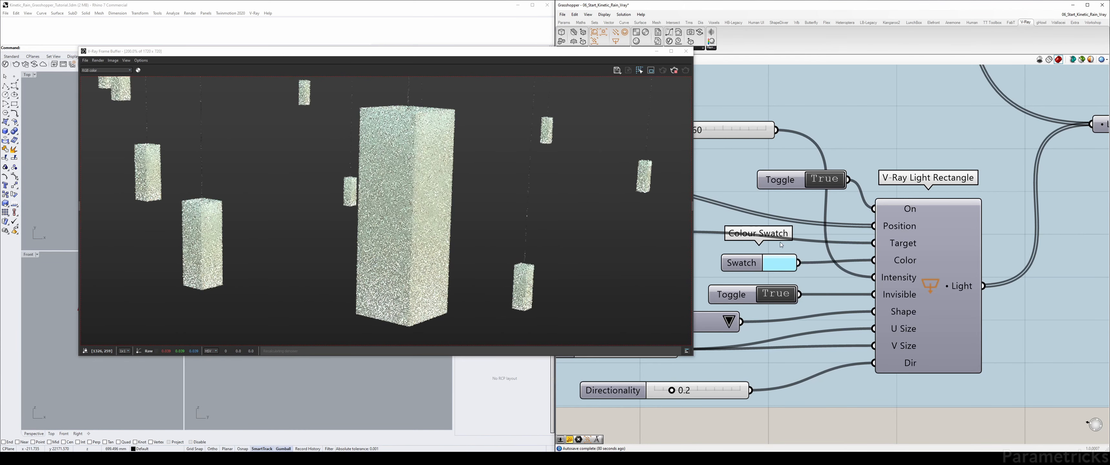
{"action": "right_click_drag", "start_coordinate": [816, 219], "coordinate": [902, 219]}
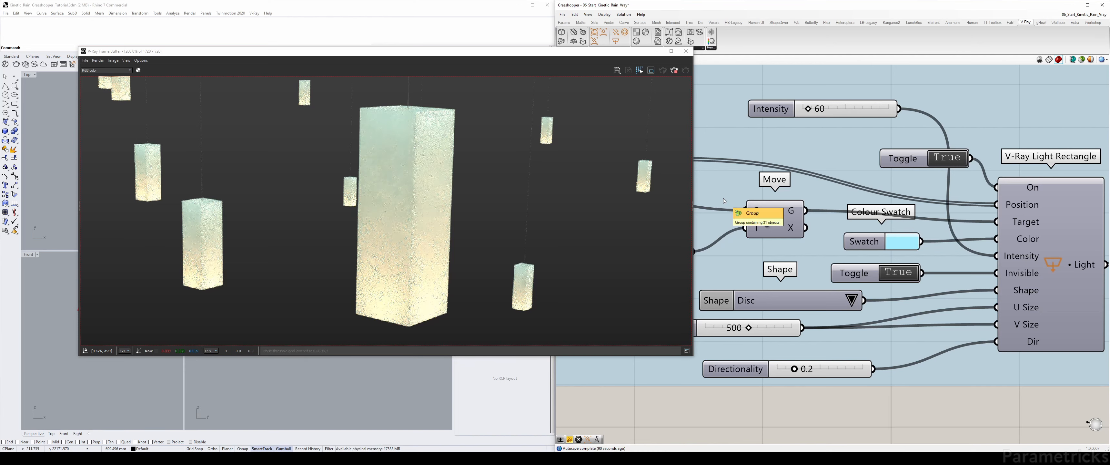
Change the ambient light's colour swatch from light blue to a light warm orange
{"action": "left_click", "coordinate": [908, 243]}
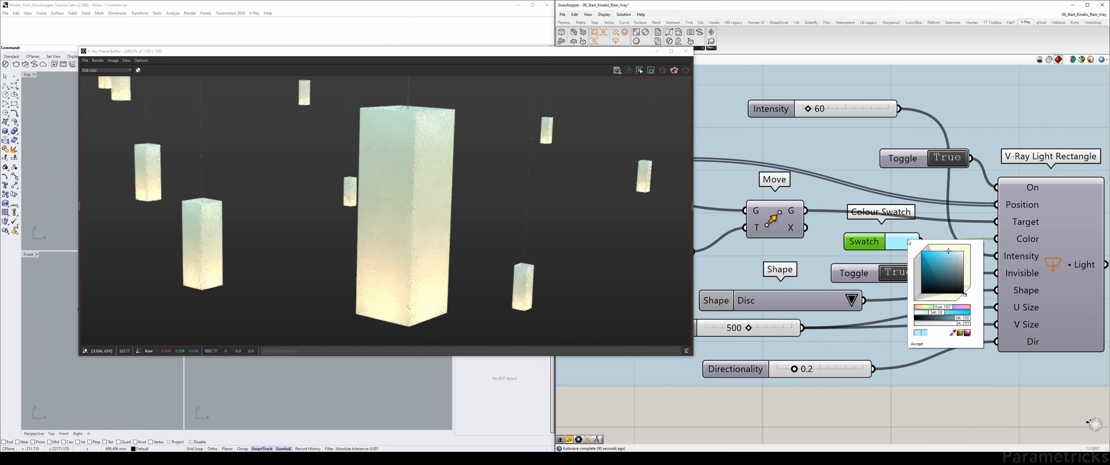
{"action": "left_click", "coordinate": [931, 309]}
{"action": "left_click_drag", "start_coordinate": [932, 309], "coordinate": [927, 308]}
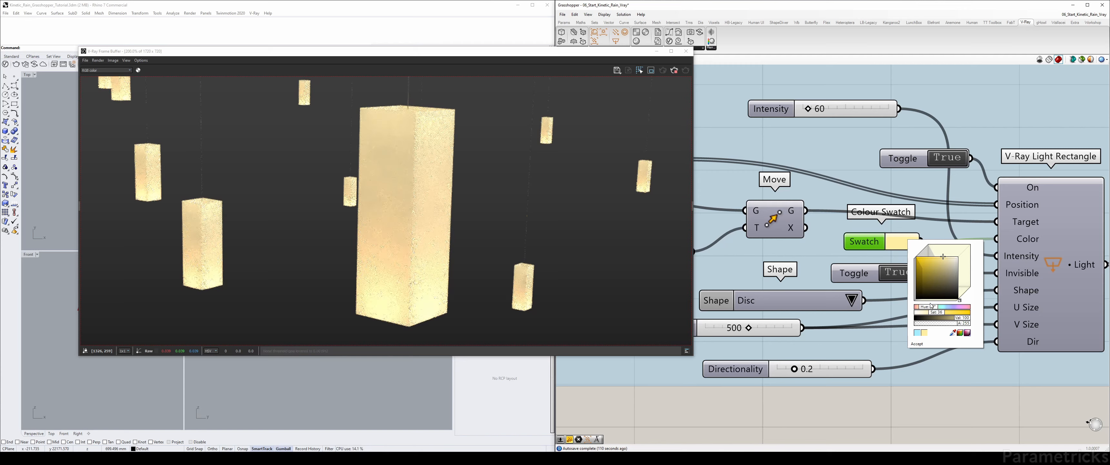
{"action": "left_click_drag", "start_coordinate": [926, 308], "coordinate": [925, 308]}
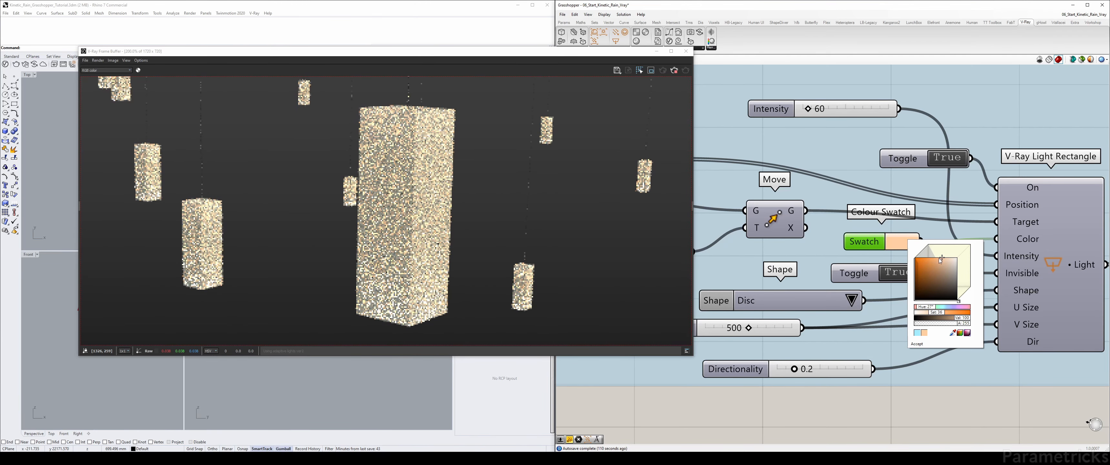
{"action": "left_click", "coordinate": [852, 242]}
Try an Intensity of 30 for the ambient V-Ray Light Rectangle and settle on 20
{"action": "right_click_drag", "start_coordinate": [975, 280], "coordinate": [1013, 322]}
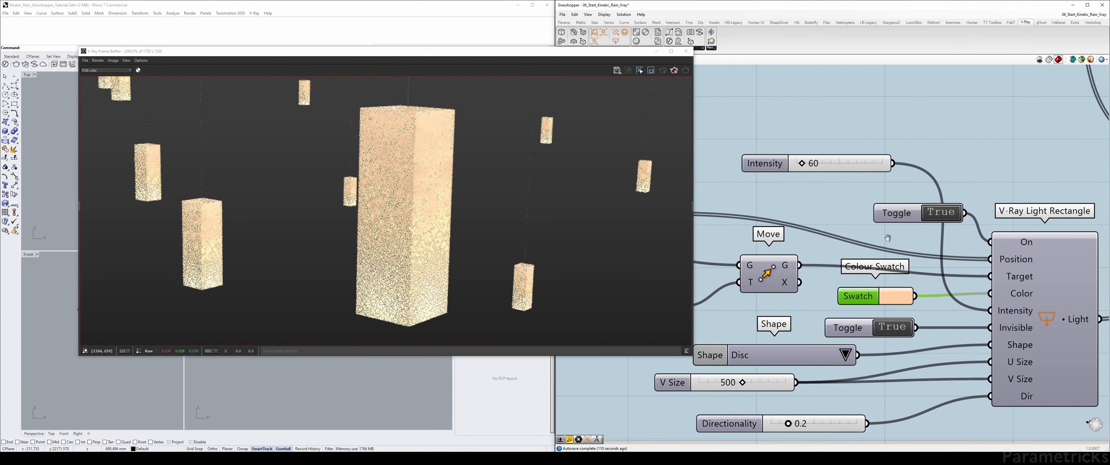
{"action": "double_click", "coordinate": [836, 163]}
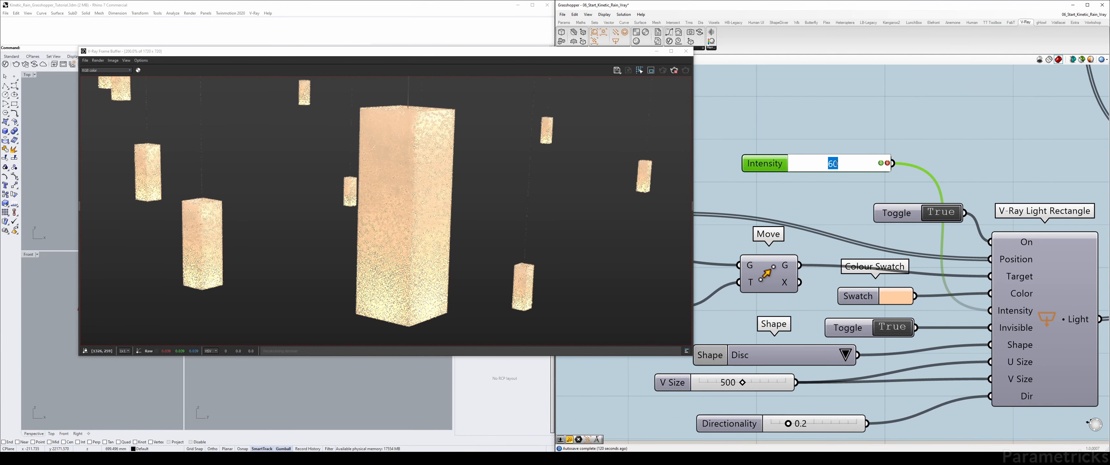
{"action": "type", "text": "30"}
{"action": "key", "text": "Return"}
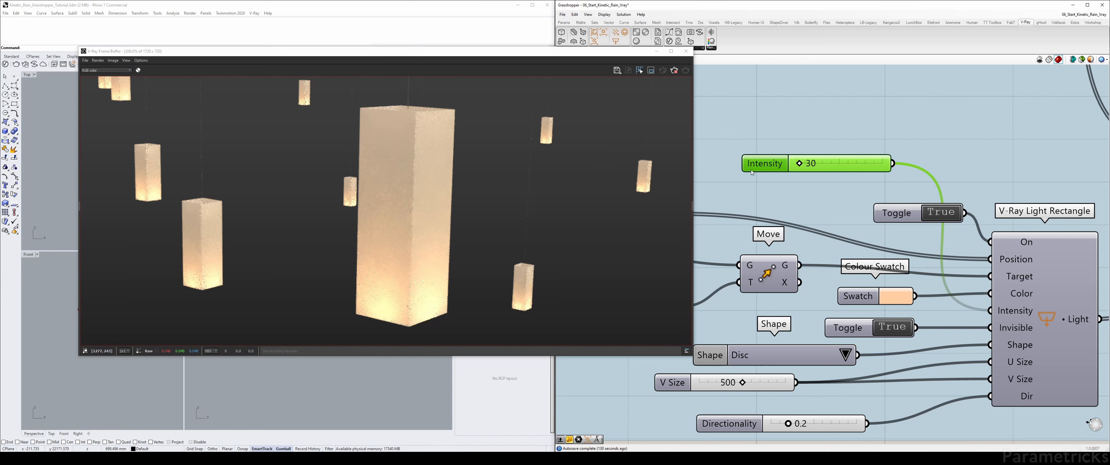
{"action": "double_click", "coordinate": [845, 168]}
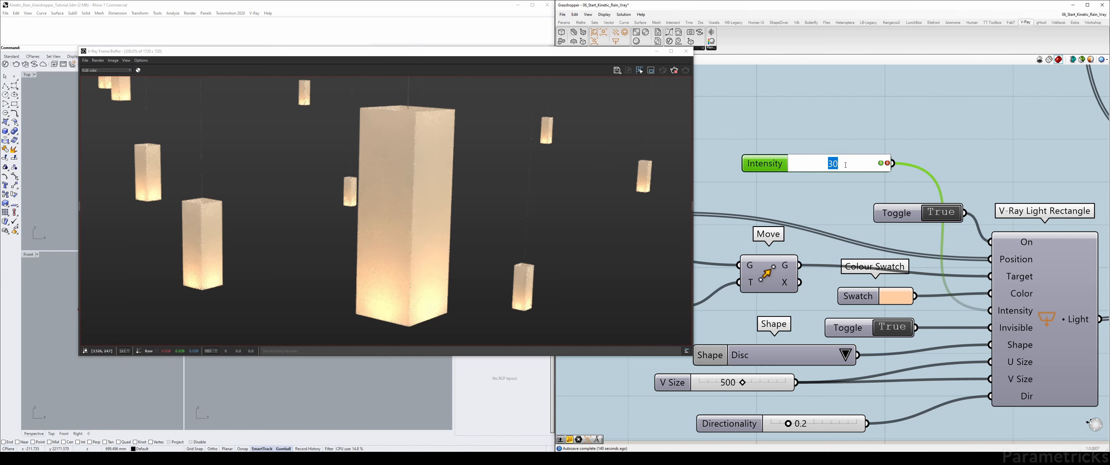
{"action": "type", "text": "20"}
{"action": "key", "text": "Return"}
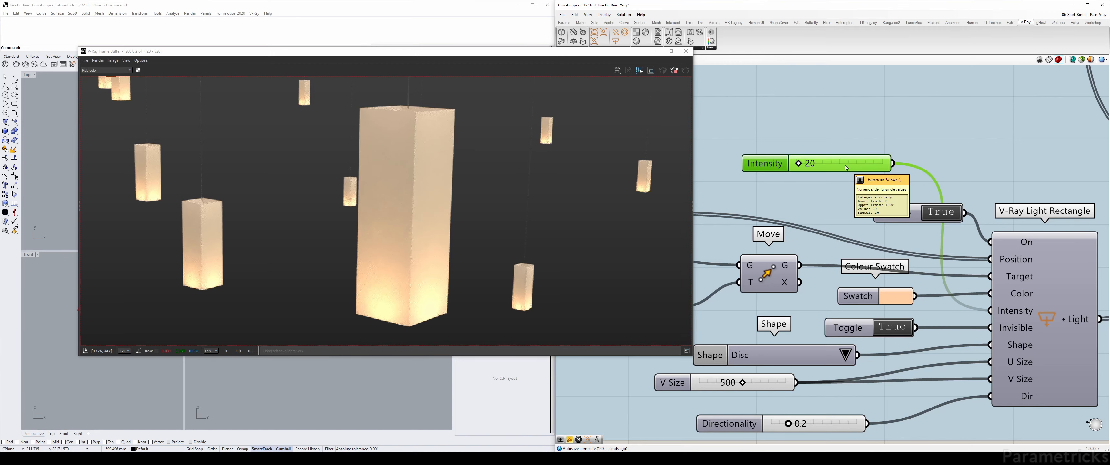
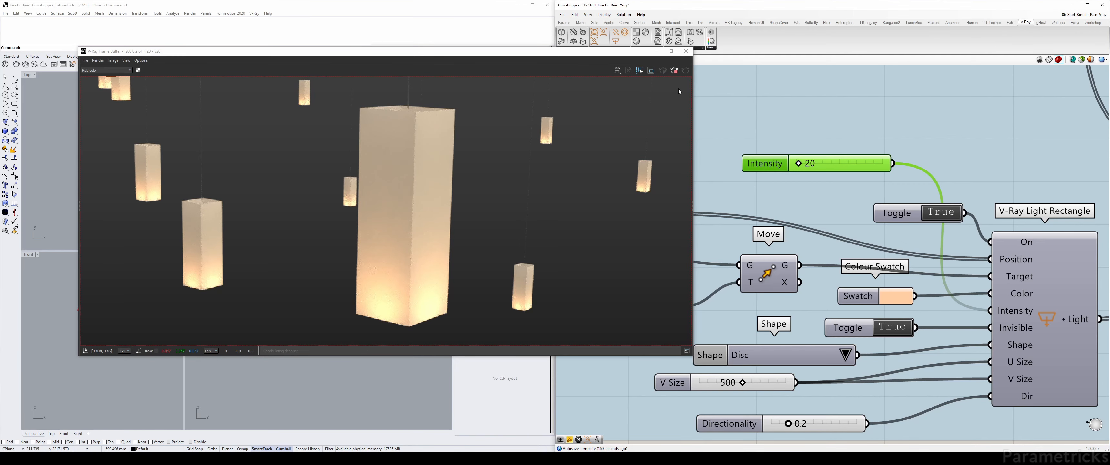
Close the V-Ray frame buffer and slightly reposition the ambient light's Intensity slider in the Vray Lights group
{"action": "left_click", "coordinate": [686, 51]}
{"action": "scroll", "coordinate": [825, 141], "scroll_direction": "down", "scroll_amount": 5}
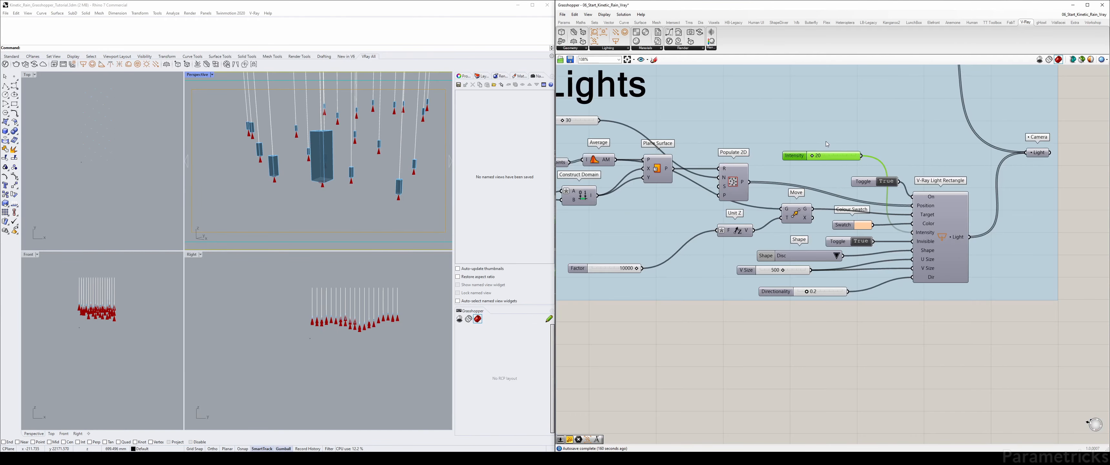
{"action": "scroll", "coordinate": [826, 114], "scroll_direction": "up", "scroll_amount": 3}
{"action": "left_click_drag", "start_coordinate": [594, 100], "coordinate": [865, 197]}
{"action": "right_click_drag", "start_coordinate": [670, 128], "coordinate": [722, 177]}
{"action": "left_click_drag", "start_coordinate": [857, 202], "coordinate": [839, 204]}
{"action": "left_click", "coordinate": [911, 184]}
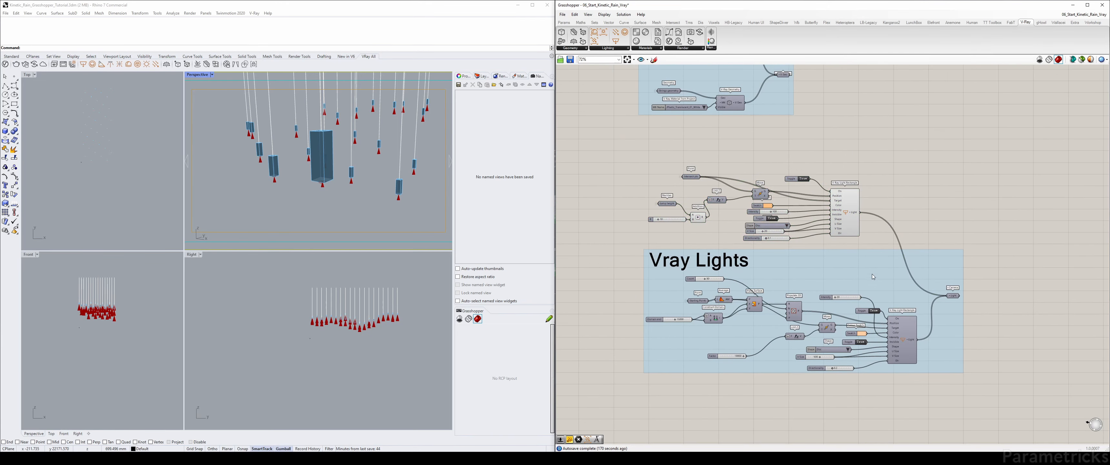
Examine the lamp and ambient V-Ray light setups and how they relate to the rest of the definition
{"action": "scroll", "coordinate": [872, 274], "scroll_direction": "up", "scroll_amount": 3}
{"action": "scroll", "coordinate": [789, 248], "scroll_direction": "down", "scroll_amount": 2}
{"action": "scroll", "coordinate": [812, 288], "scroll_direction": "up", "scroll_amount": 1}
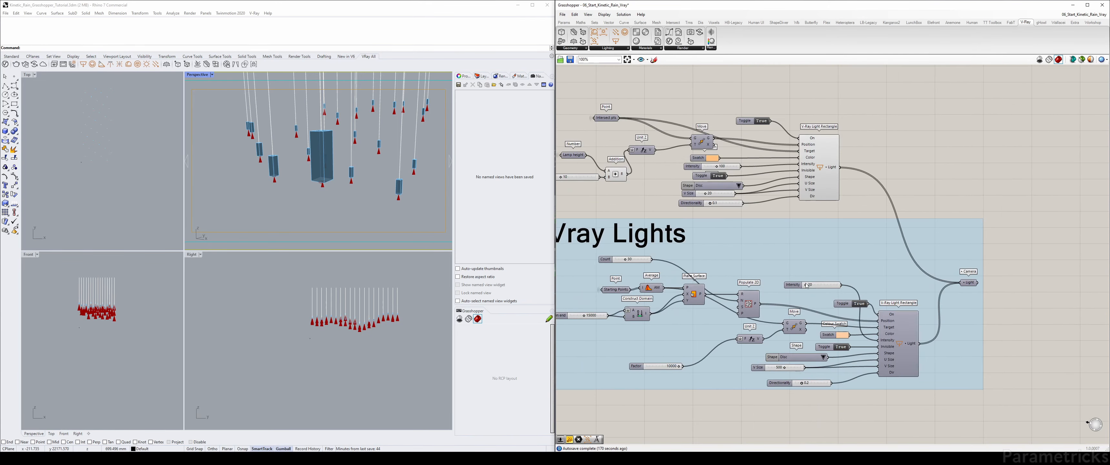
{"action": "scroll", "coordinate": [813, 288], "scroll_direction": "up", "scroll_amount": 3}
{"action": "left_click", "coordinate": [817, 283]}
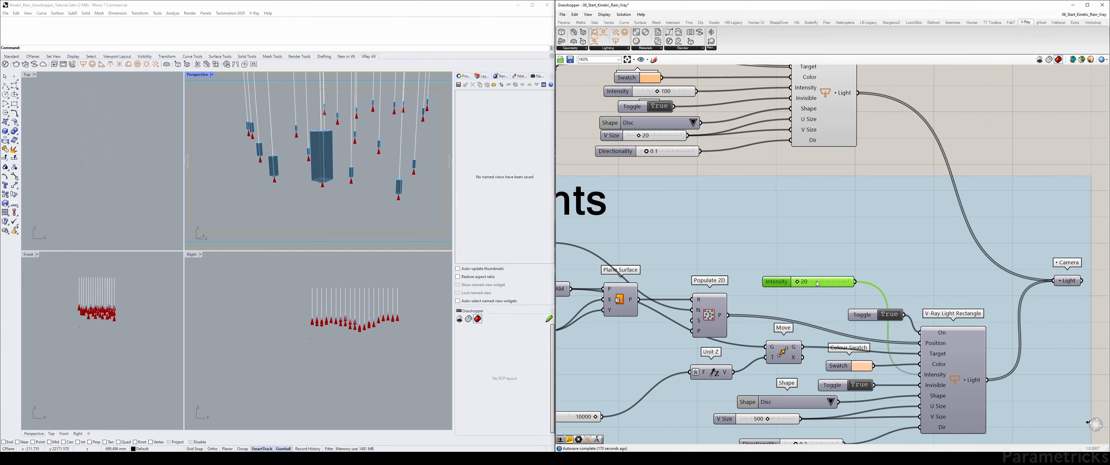
{"action": "scroll", "coordinate": [817, 283], "scroll_direction": "down", "scroll_amount": 10}
{"action": "right_click_drag", "start_coordinate": [632, 194], "coordinate": [931, 228]}
{"action": "right_click_drag", "start_coordinate": [662, 133], "coordinate": [870, 164]}
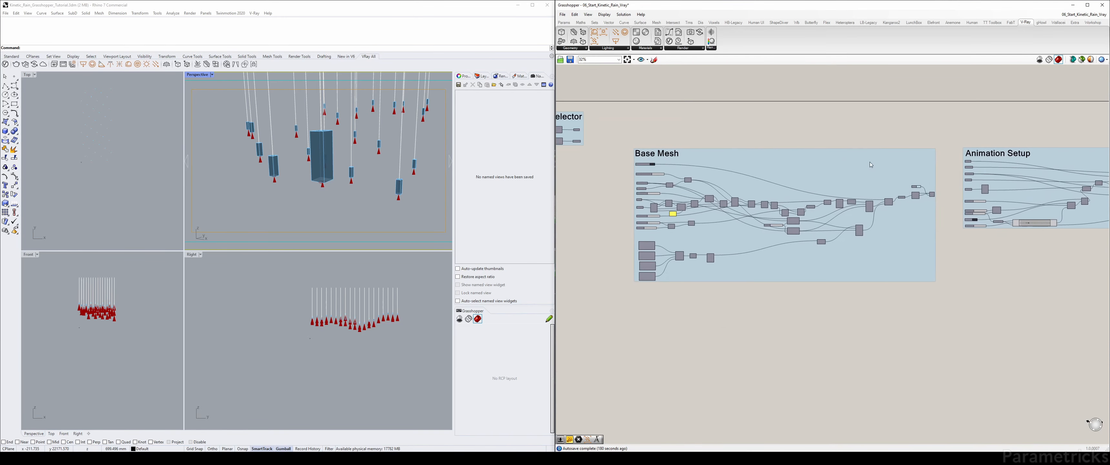
{"action": "scroll", "coordinate": [875, 165], "scroll_direction": "down", "scroll_amount": 1}
{"action": "right_click_drag", "start_coordinate": [1001, 186], "coordinate": [695, 137]}
{"action": "right_click_drag", "start_coordinate": [1030, 202], "coordinate": [752, 202]}
{"action": "scroll", "coordinate": [754, 203], "scroll_direction": "up", "scroll_amount": 3}
{"action": "scroll", "coordinate": [810, 221], "scroll_direction": "up", "scroll_amount": 3}
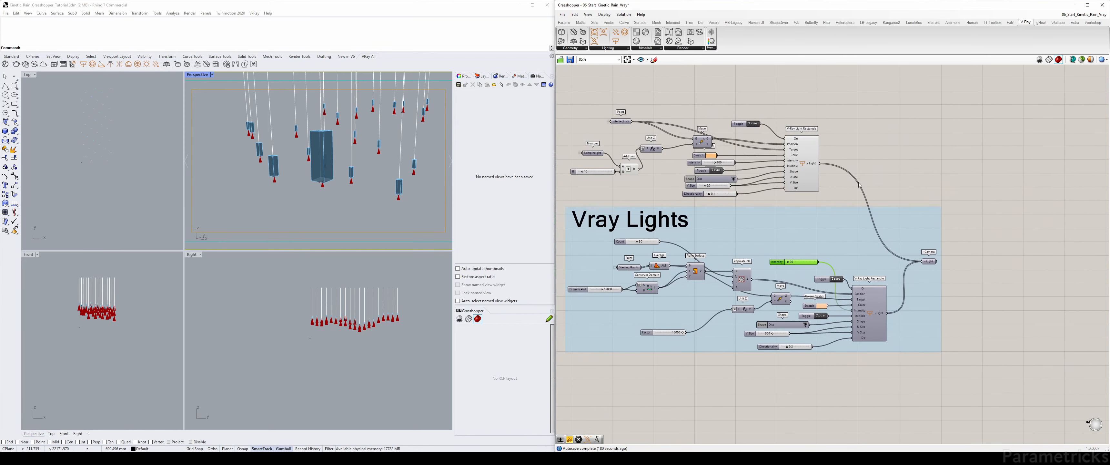
{"action": "scroll", "coordinate": [796, 252], "scroll_direction": "up", "scroll_amount": 2}
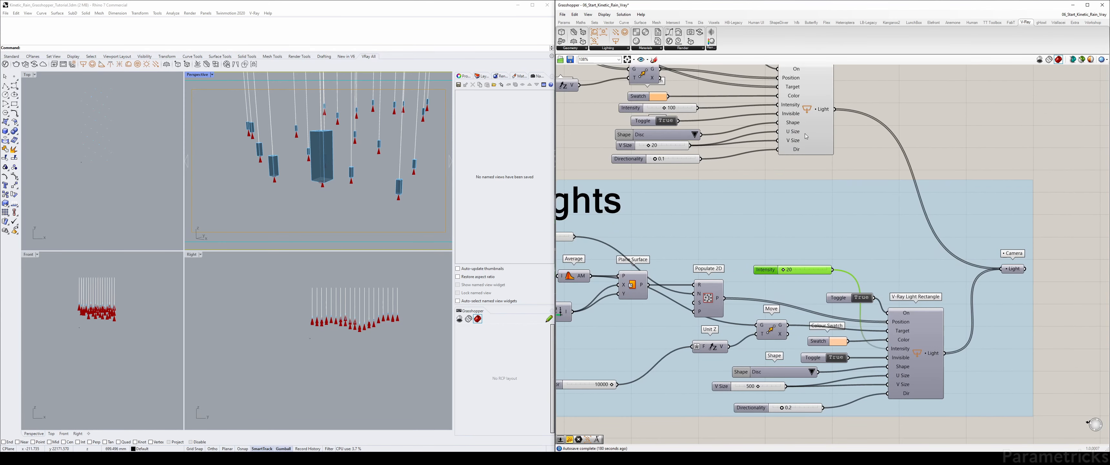
{"action": "right_click_drag", "start_coordinate": [826, 125], "coordinate": [837, 179]}
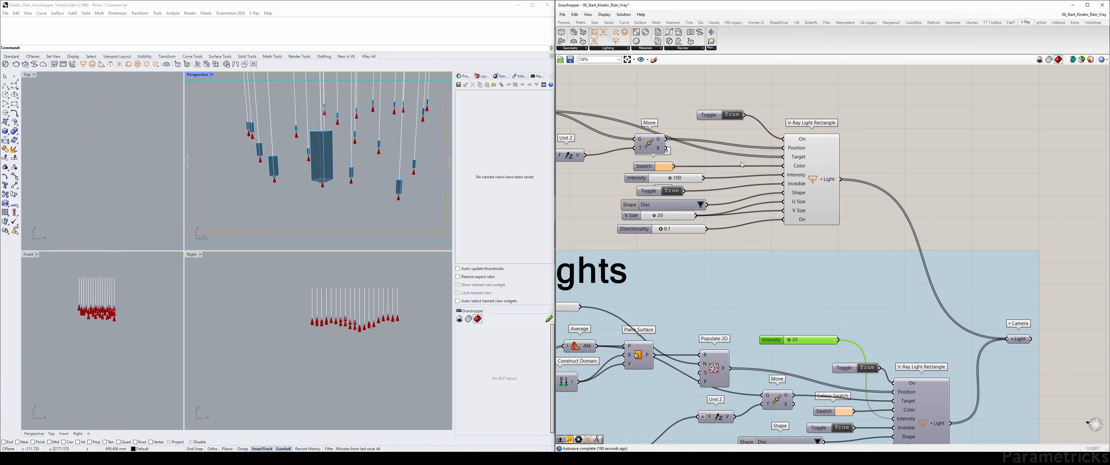
{"action": "scroll", "coordinate": [760, 160], "scroll_direction": "down", "scroll_amount": 3}
{"action": "scroll", "coordinate": [747, 170], "scroll_direction": "up", "scroll_amount": 3}
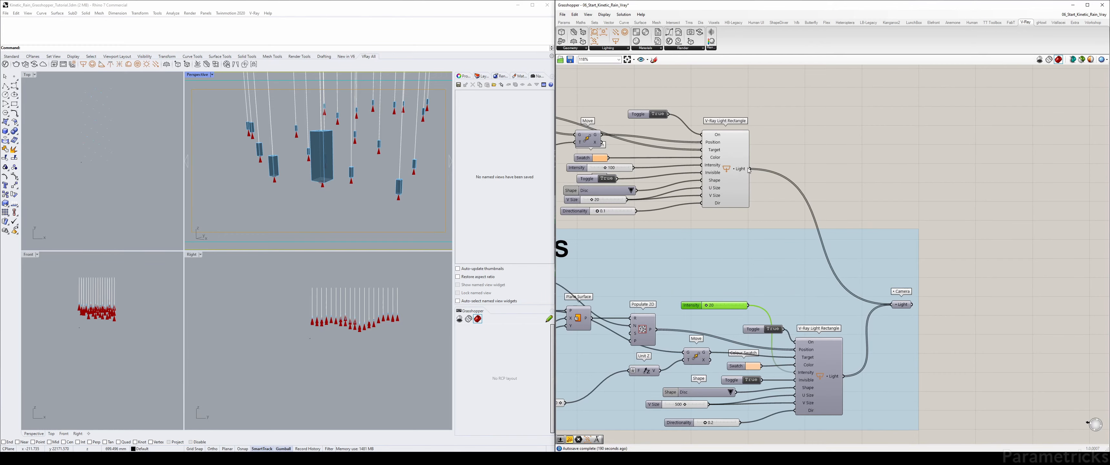
Examine the Model Selector group and the project materials available for the model geometry in the Vray Geometry group
{"action": "scroll", "coordinate": [747, 170], "scroll_direction": "down", "scroll_amount": 8}
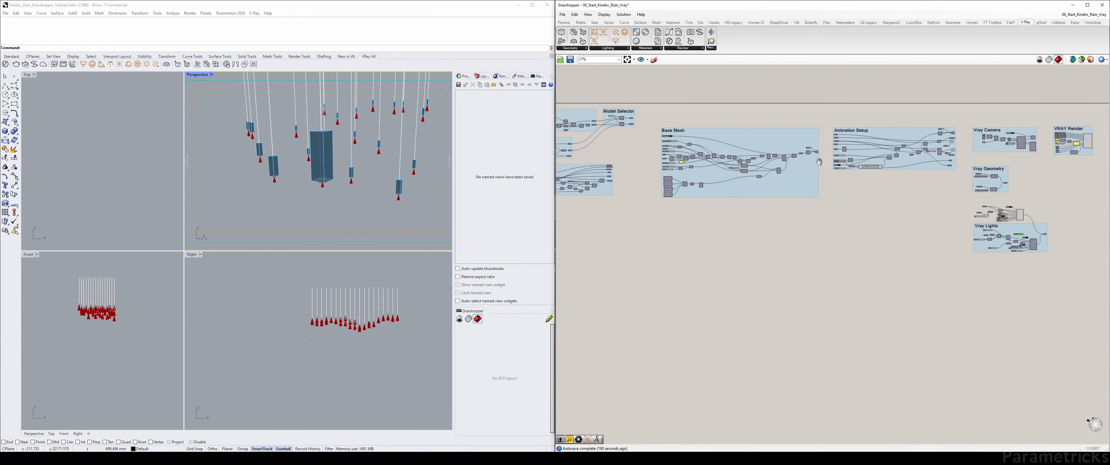
{"action": "scroll", "coordinate": [763, 133], "scroll_direction": "up", "scroll_amount": 7}
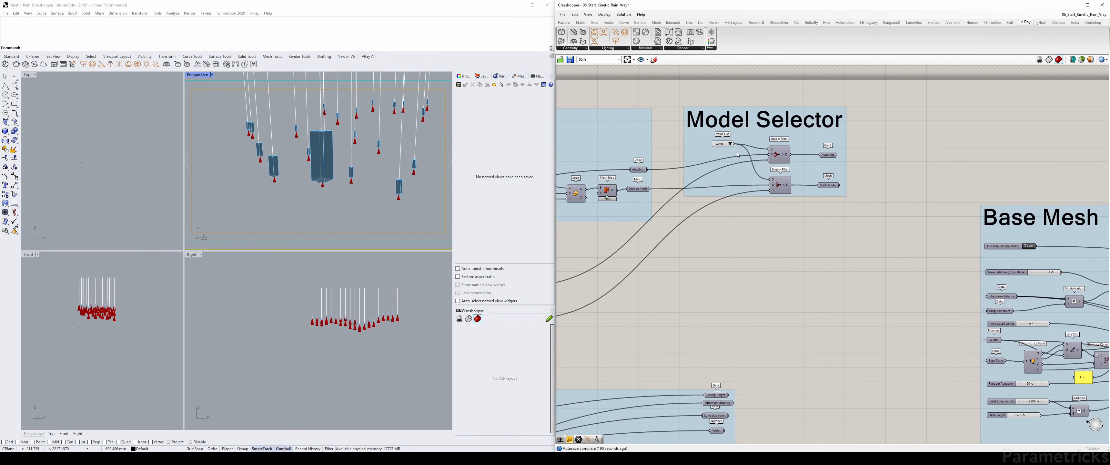
{"action": "scroll", "coordinate": [741, 196], "scroll_direction": "down", "scroll_amount": 4}
{"action": "right_click_drag", "start_coordinate": [990, 302], "coordinate": [750, 195]}
{"action": "scroll", "coordinate": [1000, 246], "scroll_direction": "down", "scroll_amount": 4}
{"action": "right_click_drag", "start_coordinate": [1000, 246], "coordinate": [786, 212]}
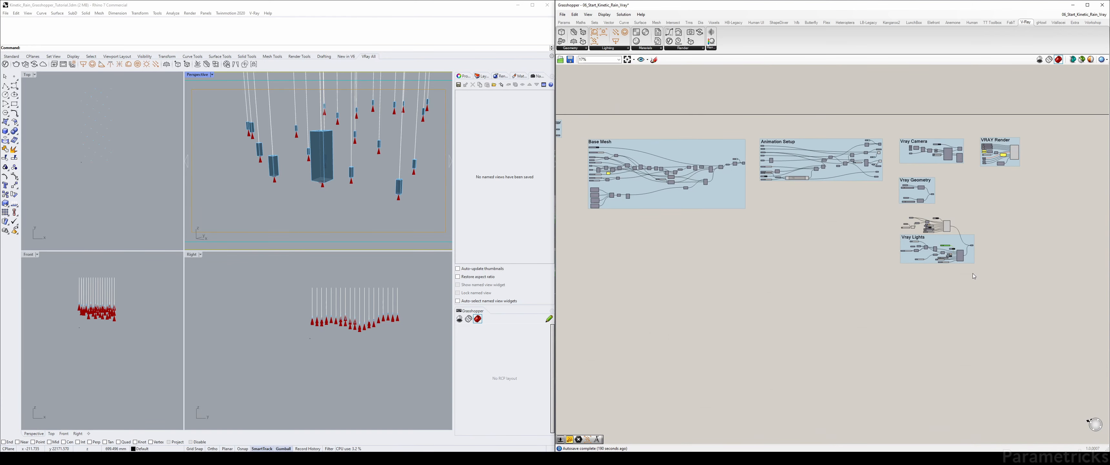
{"action": "scroll", "coordinate": [935, 211], "scroll_direction": "up", "scroll_amount": 3}
{"action": "scroll", "coordinate": [934, 182], "scroll_direction": "up", "scroll_amount": 8}
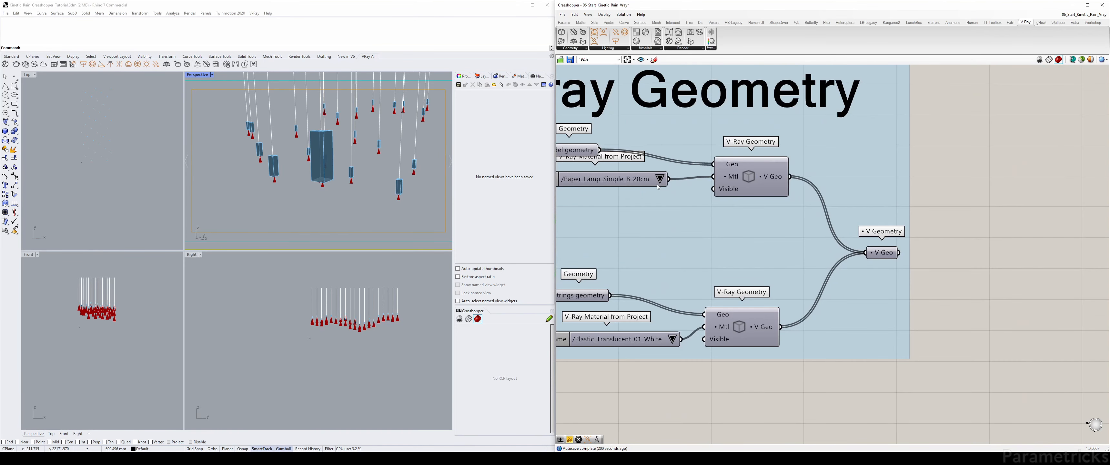
{"action": "left_click", "coordinate": [756, 182]}
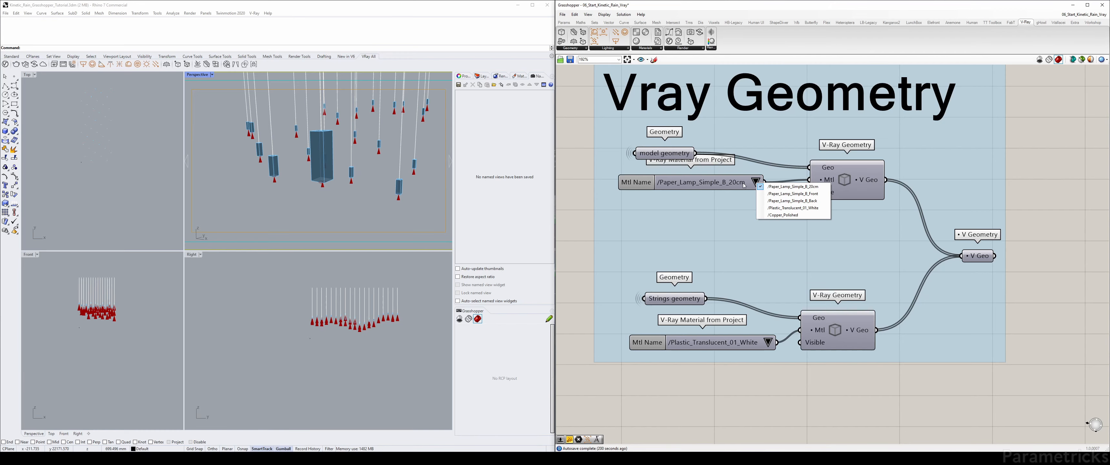
{"action": "scroll", "coordinate": [740, 180], "scroll_direction": "down", "scroll_amount": 7}
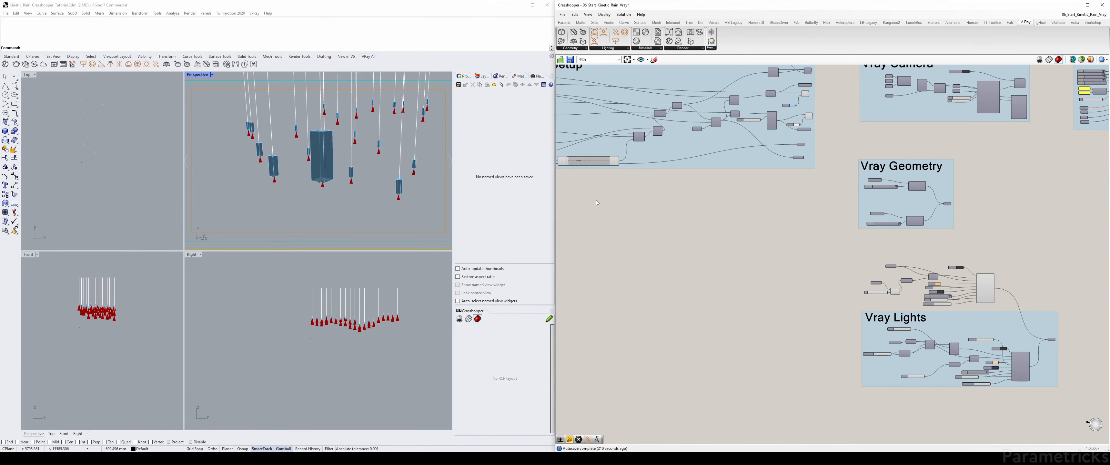
Shift the Lamp value list in the Model Selector group, add a Number parameter below the group, and feed it from the list
{"action": "right_click_drag", "start_coordinate": [614, 206], "coordinate": [835, 248]}
{"action": "right_click_drag", "start_coordinate": [753, 208], "coordinate": [985, 249]}
{"action": "right_click_drag", "start_coordinate": [623, 180], "coordinate": [845, 156]}
{"action": "scroll", "coordinate": [707, 166], "scroll_direction": "up", "scroll_amount": 6}
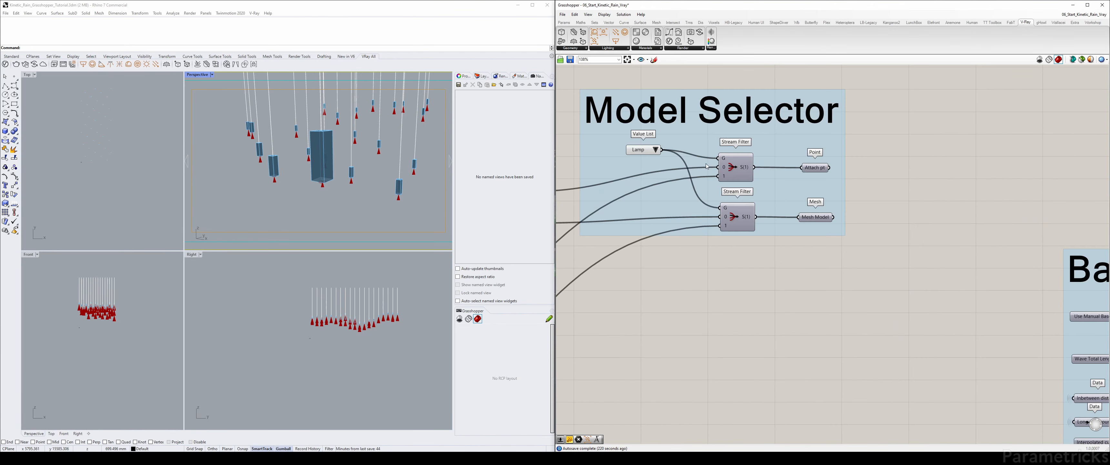
{"action": "left_click_drag", "start_coordinate": [655, 150], "coordinate": [637, 148]}
{"action": "double_click", "coordinate": [698, 306]}
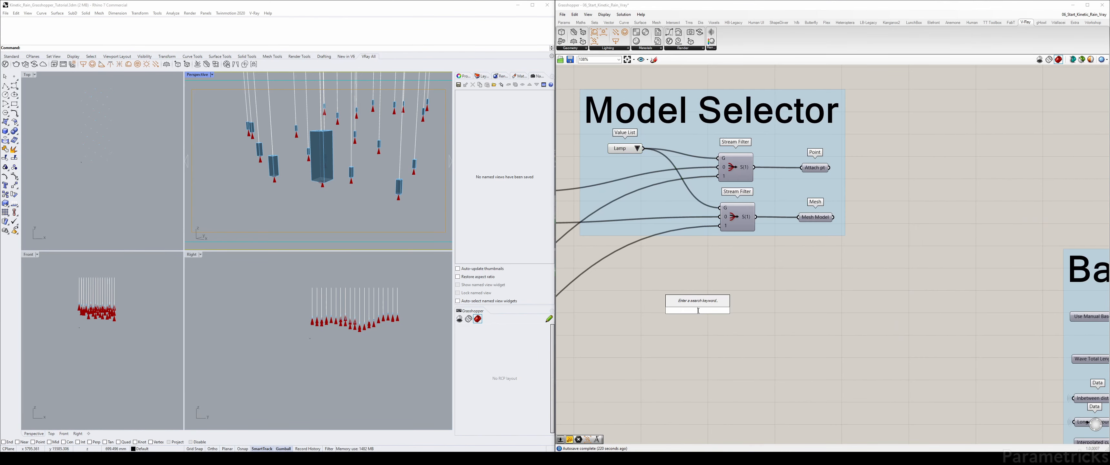
{"action": "type", "text": "number"}
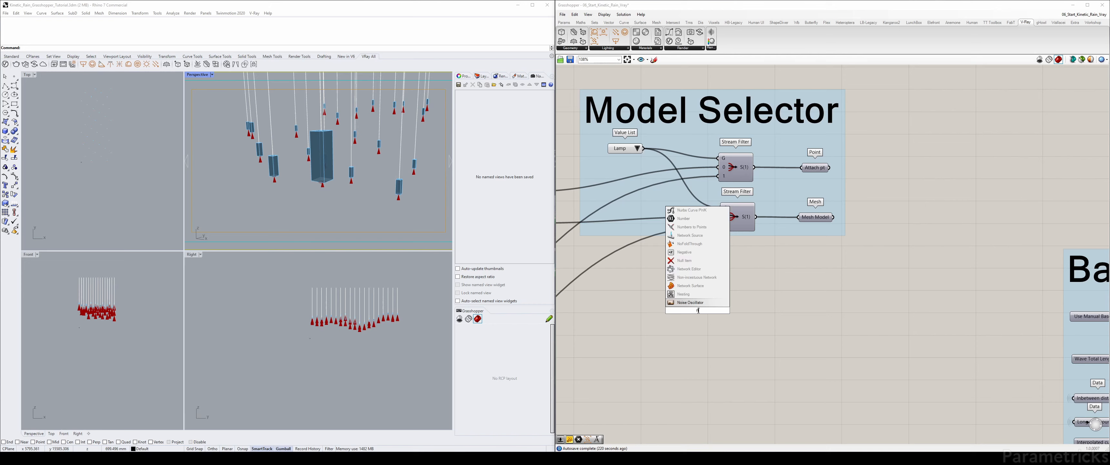
{"action": "key", "text": "Return"}
{"action": "scroll", "coordinate": [690, 304], "scroll_direction": "up", "scroll_amount": 2}
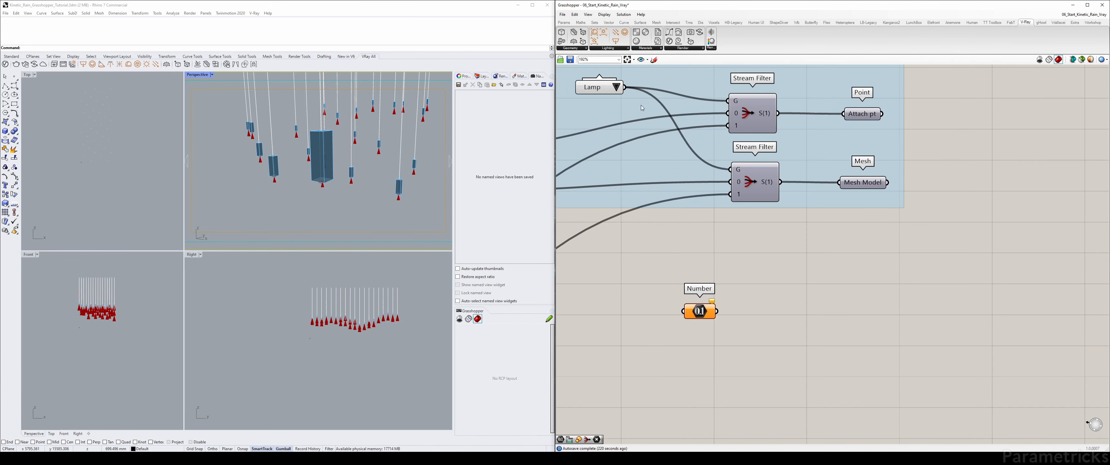
{"action": "left_click_drag", "start_coordinate": [640, 139], "coordinate": [683, 311]}
Rename the Number parameter fed by the Lamp value list to "Model Selected"
{"action": "right_click", "coordinate": [706, 312]}
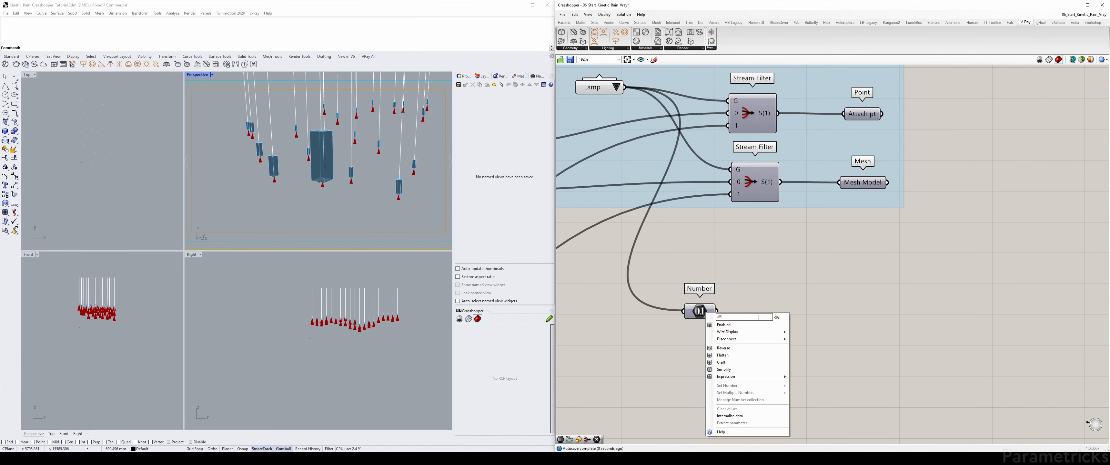
{"action": "left_click", "coordinate": [777, 317]}
{"action": "left_click", "coordinate": [700, 311]}
{"action": "right_click", "coordinate": [702, 311]}
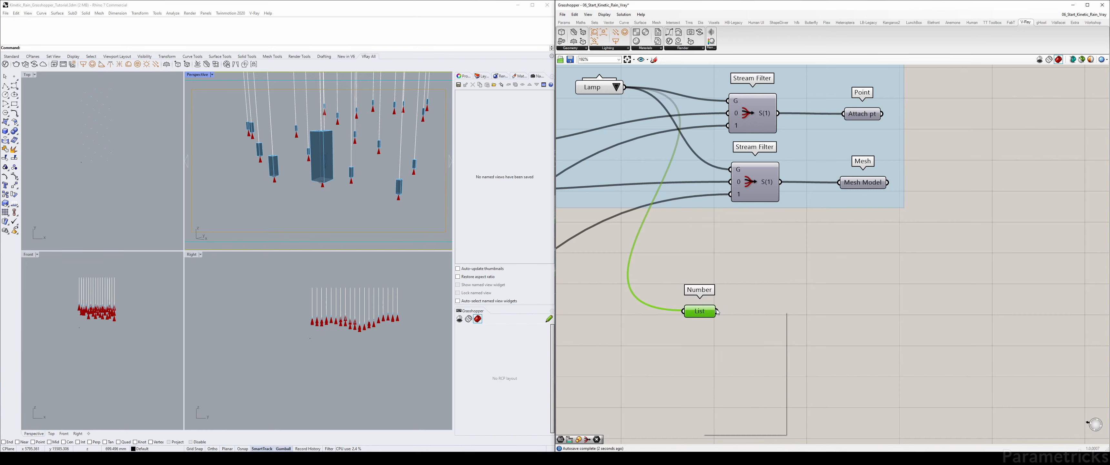
{"action": "type", "text": "Model "}
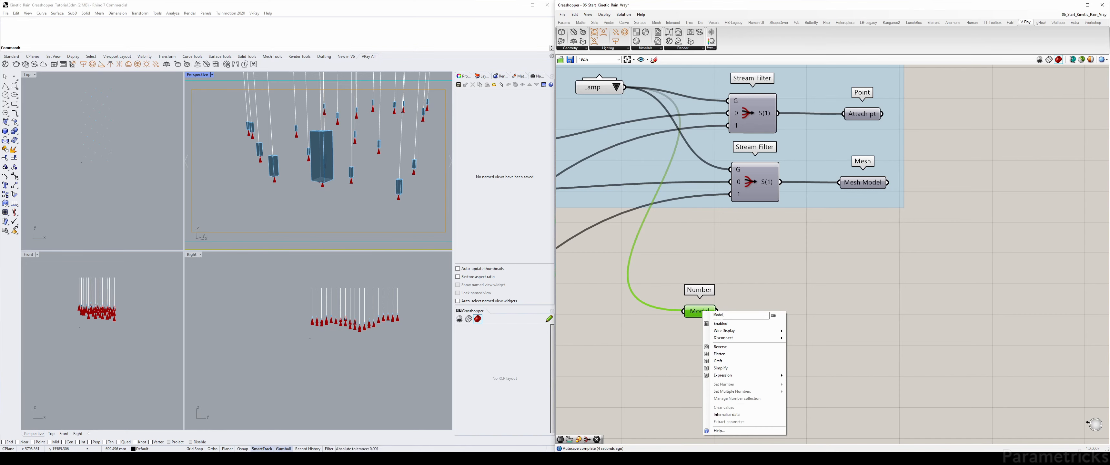
{"action": "type", "text": "Selevy"}
{"action": "key", "text": "BackSpace"}
{"action": "key", "text": "BackSpace"}
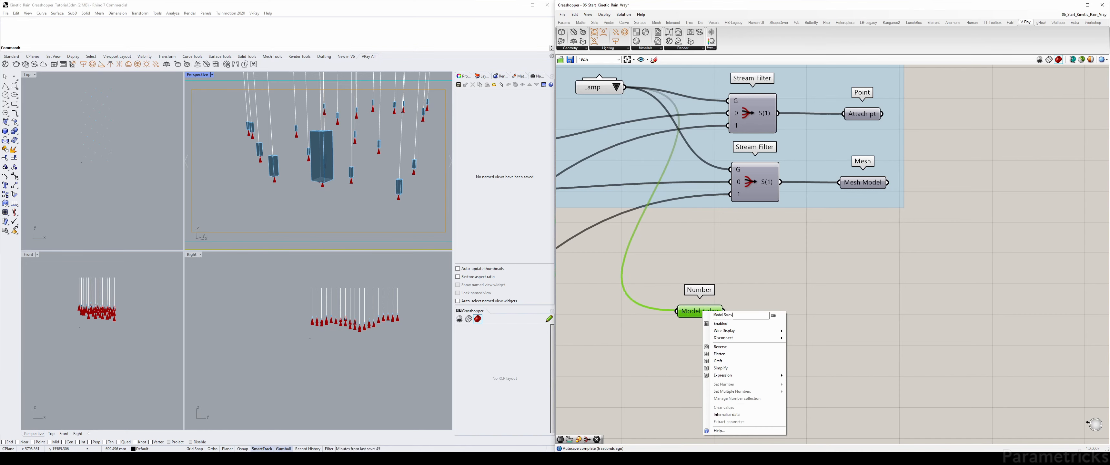
{"action": "type", "text": "cyer"}
{"action": "key", "text": "BackSpace"}
{"action": "key", "text": "BackSpace"}
{"action": "key", "text": "BackSpace"}
{"action": "type", "text": "ted"}
{"action": "key", "text": "Return"}
Place the Model Selected parameter inside the Model Selector group below Mesh Model and put a linked copy of it outside the group
{"action": "left_click_drag", "start_coordinate": [707, 310], "coordinate": [894, 226]}
{"action": "right_click", "coordinate": [694, 174]}
{"action": "left_click", "coordinate": [728, 225]}
{"action": "key", "text": "ctrl+z"}
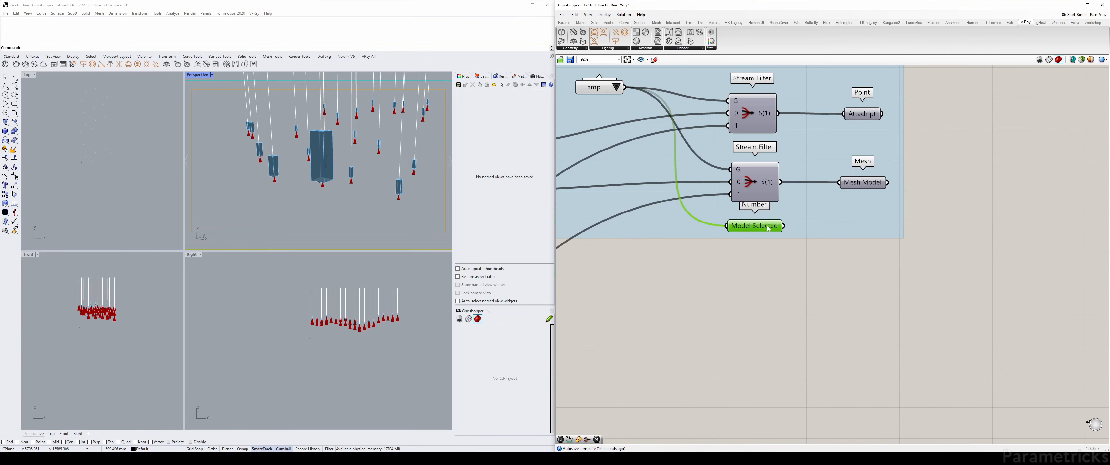
{"action": "mouse_move", "coordinate": [763, 226]}
{"action": "left_mouse_down", "text": "alt"}
{"action": "mouse_move", "coordinate": [906, 248]}
{"action": "mouse_move", "coordinate": [909, 240]}
{"action": "left_mouse_up", "text": "alt"}
{"action": "mouse_move", "coordinate": [782, 226]}
{"action": "left_mouse_down"}
{"action": "mouse_move", "coordinate": [875, 239]}
{"action": "mouse_move", "coordinate": [963, 223]}
{"action": "mouse_move", "coordinate": [784, 225]}
{"action": "mouse_move", "coordinate": [858, 222]}
{"action": "left_mouse_up"}
Set the copied Model Selected parameter's wire display to hidden and place it below the B slider of the lamp light setup
{"action": "right_click", "coordinate": [977, 226]}
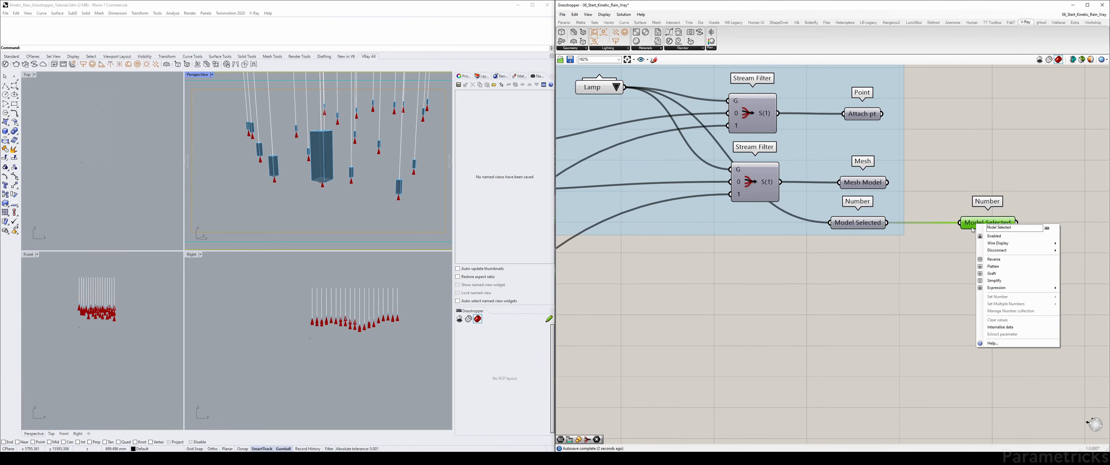
{"action": "mouse_move", "coordinate": [1017, 244]}
{"action": "left_click", "coordinate": [1080, 252]}
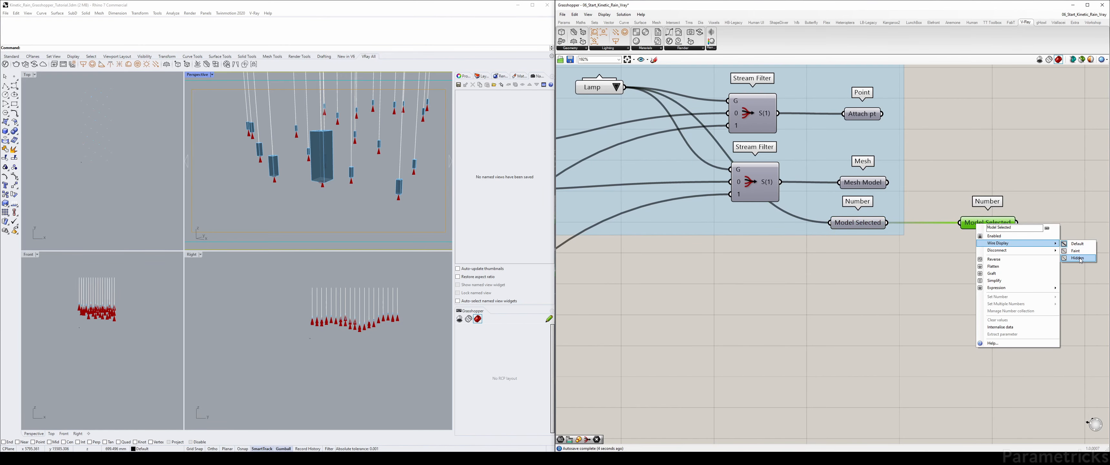
{"action": "scroll", "coordinate": [836, 235], "scroll_direction": "down", "scroll_amount": 6}
{"action": "scroll", "coordinate": [837, 235], "scroll_direction": "down", "scroll_amount": 3}
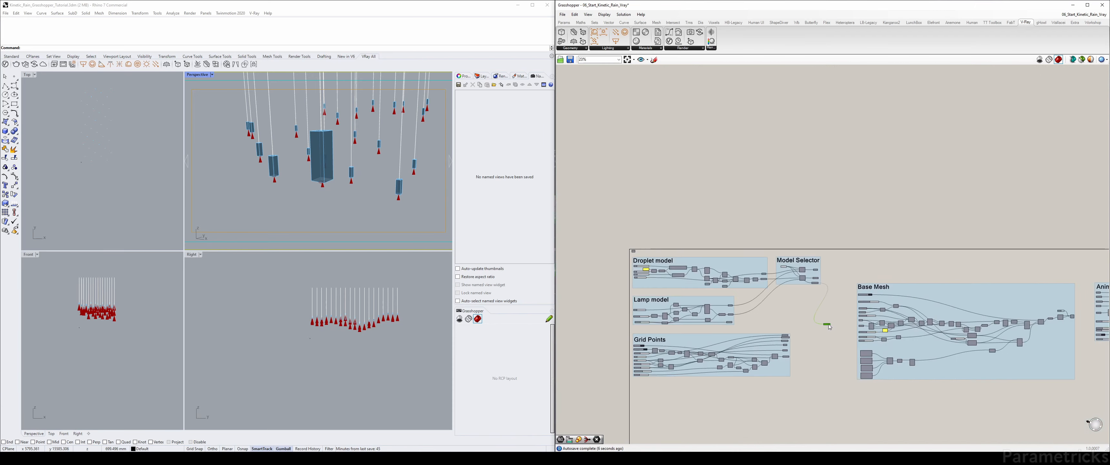
{"action": "right_click_drag", "start_coordinate": [853, 286], "coordinate": [623, 163]}
{"action": "scroll", "coordinate": [623, 163], "scroll_direction": "up", "scroll_amount": 4}
{"action": "scroll", "coordinate": [624, 163], "scroll_direction": "up", "scroll_amount": 3}
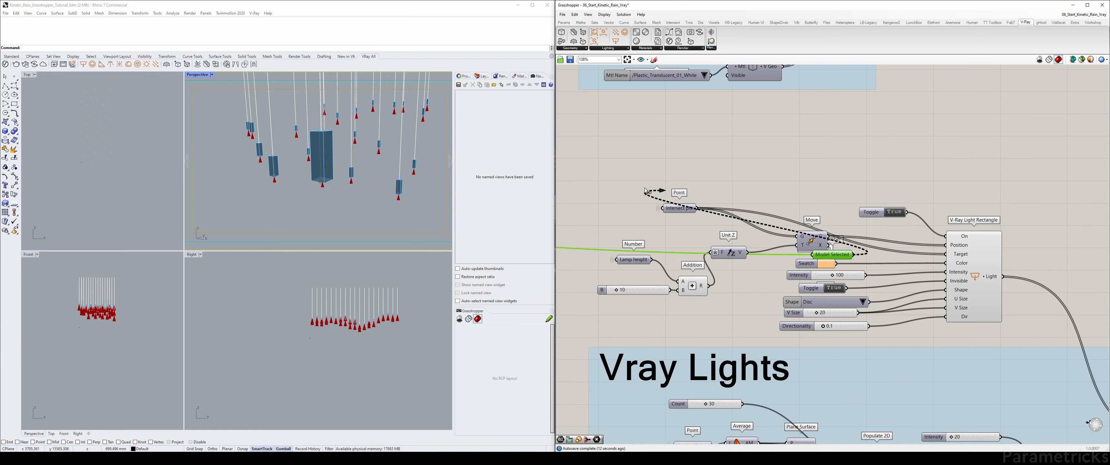
{"action": "left_click_drag", "start_coordinate": [834, 255], "coordinate": [628, 329]}
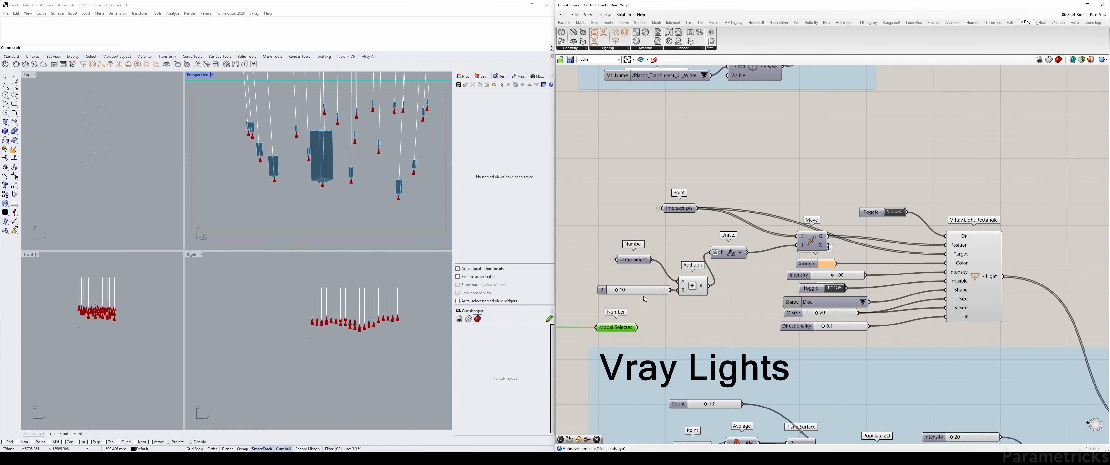
Tidy the Addition and Unit Z components, and add a Stream Filter gated by Model Selected beyond the lamp V-Ray Light Rectangle
{"action": "left_click_drag", "start_coordinate": [702, 287], "coordinate": [700, 261]}
{"action": "left_click_drag", "start_coordinate": [732, 254], "coordinate": [740, 247]}
{"action": "left_click", "coordinate": [696, 297]}
{"action": "right_click_drag", "start_coordinate": [697, 298], "coordinate": [727, 270]}
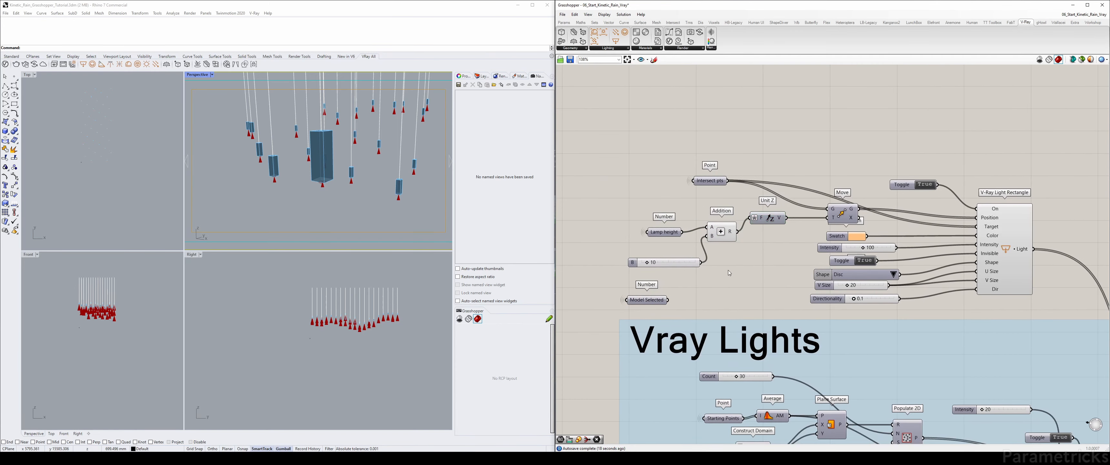
{"action": "type", "text": "filter"}
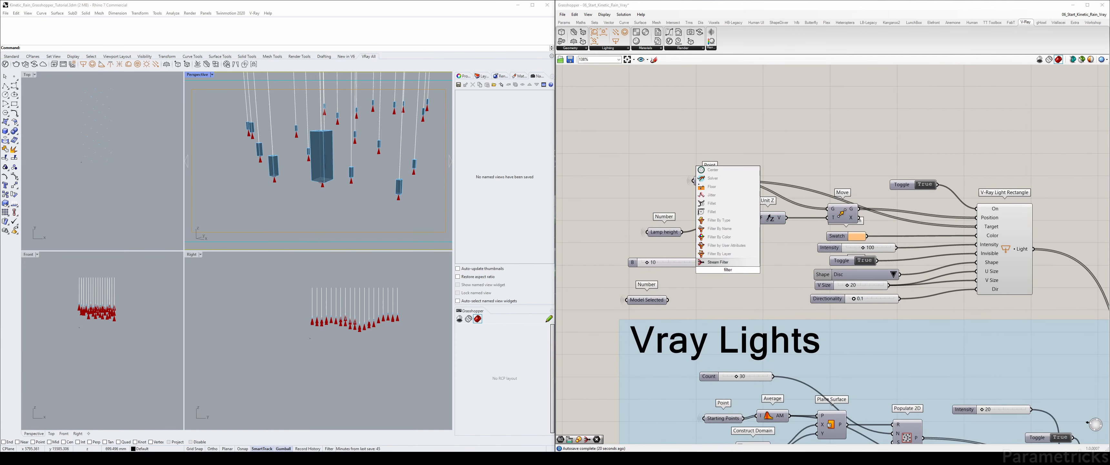
{"action": "key", "text": "Return"}
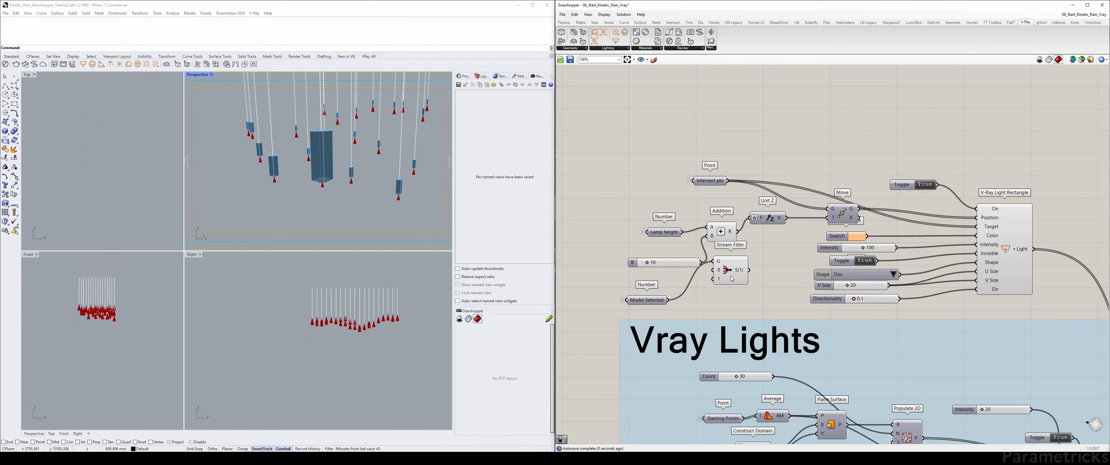
{"action": "left_click_drag", "start_coordinate": [732, 271], "coordinate": [944, 283]}
{"action": "right_click_drag", "start_coordinate": [944, 283], "coordinate": [751, 209]}
{"action": "left_click_drag", "start_coordinate": [747, 210], "coordinate": [904, 168]}
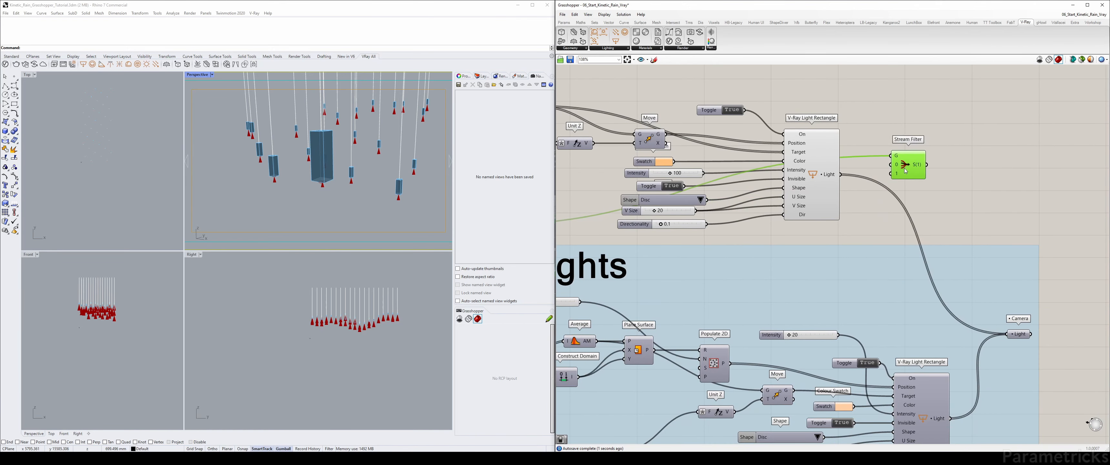
Route the lamp V-Ray Light Rectangle through the Stream Filter's input 1 into the Camera Light parameter, replacing the direct connection
{"action": "scroll", "coordinate": [910, 167], "scroll_direction": "up", "scroll_amount": 3}
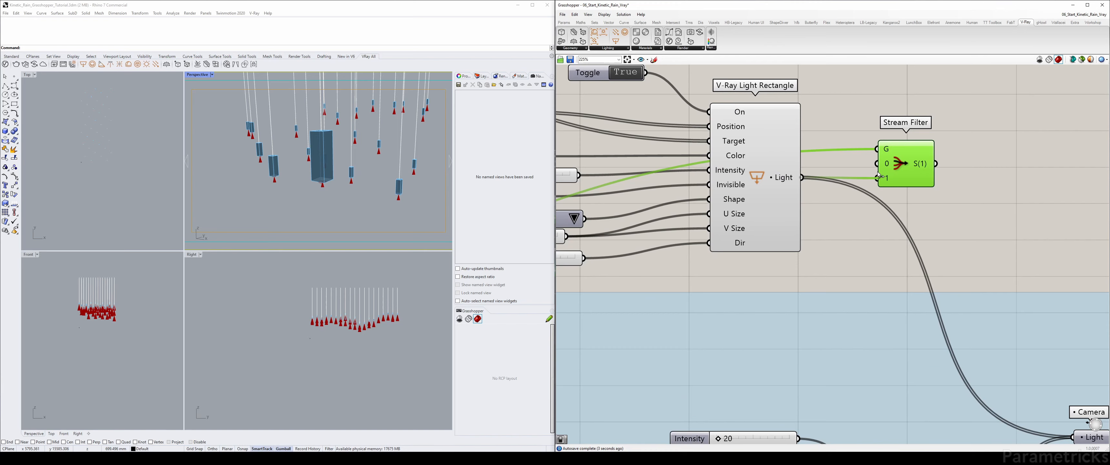
{"action": "scroll", "coordinate": [884, 183], "scroll_direction": "down", "scroll_amount": 2}
{"action": "left_click_drag", "start_coordinate": [873, 161], "coordinate": [970, 360]}
{"action": "left_click_drag", "start_coordinate": [782, 175], "coordinate": [926, 321]}
{"action": "left_click_drag", "start_coordinate": [778, 171], "coordinate": [973, 358]}
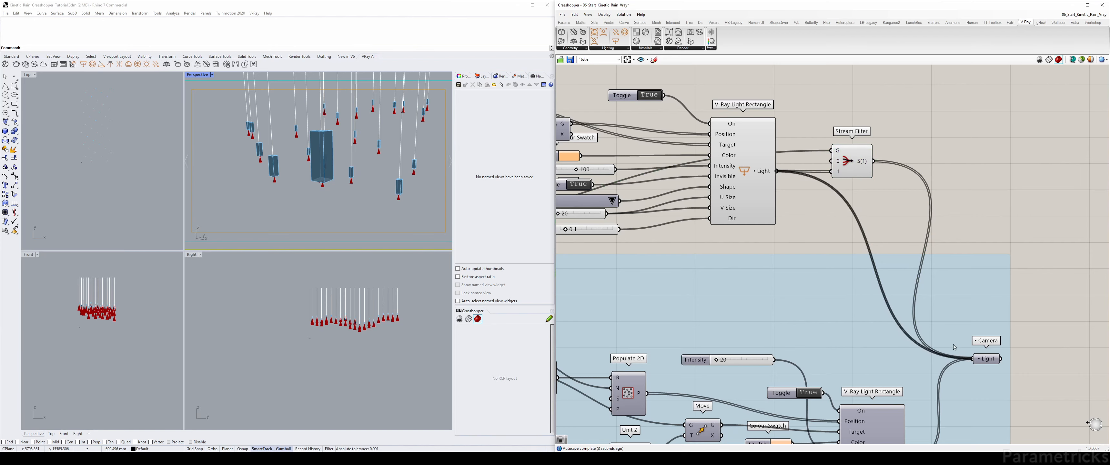
{"action": "left_click", "coordinate": [845, 170]}
{"action": "scroll", "coordinate": [841, 177], "scroll_direction": "down", "scroll_amount": 4}
{"action": "scroll", "coordinate": [856, 193], "scroll_direction": "up", "scroll_amount": 1}
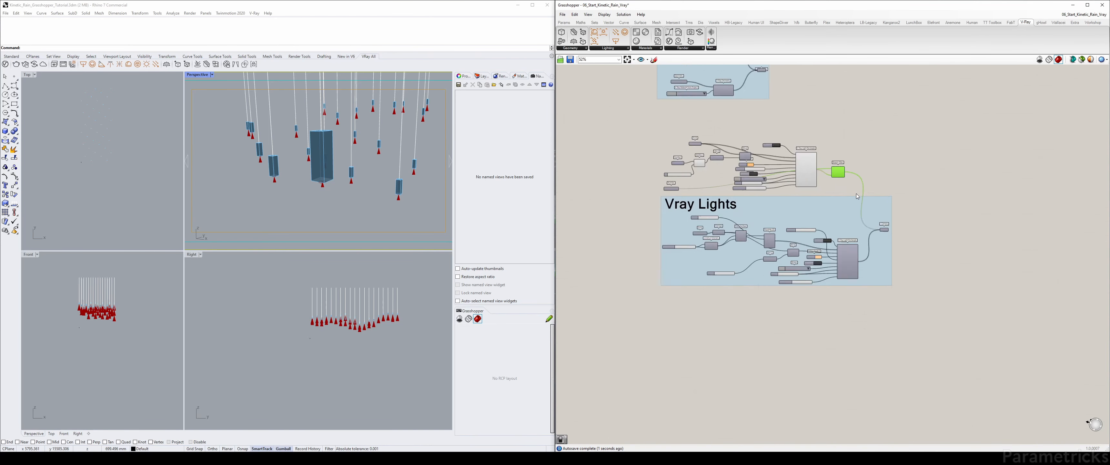
Check the lights feeding the Camera Light parameter and move the Stream Filter slightly up beside the lamp V-Ray Light Rectangle
{"action": "mouse_move", "coordinate": [902, 255]}
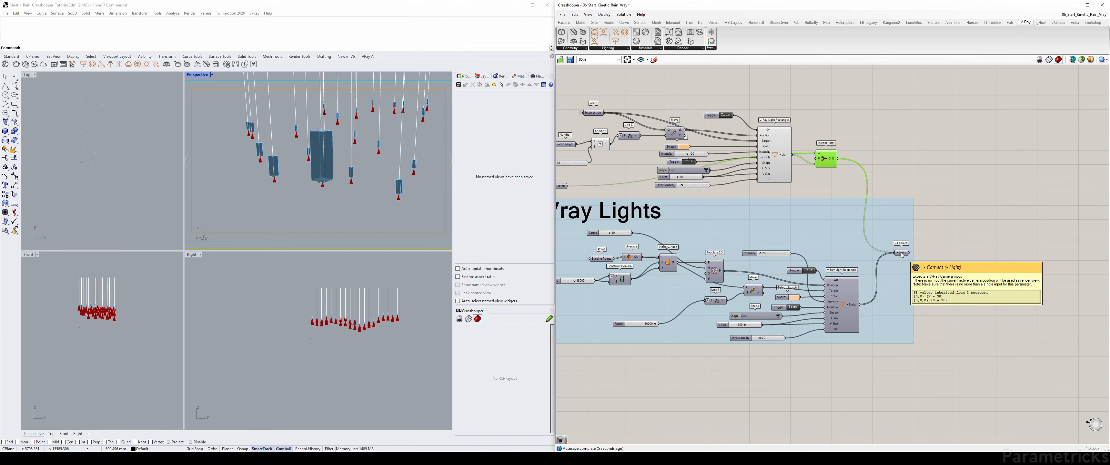
{"action": "right_click_drag", "start_coordinate": [840, 285], "coordinate": [873, 223]}
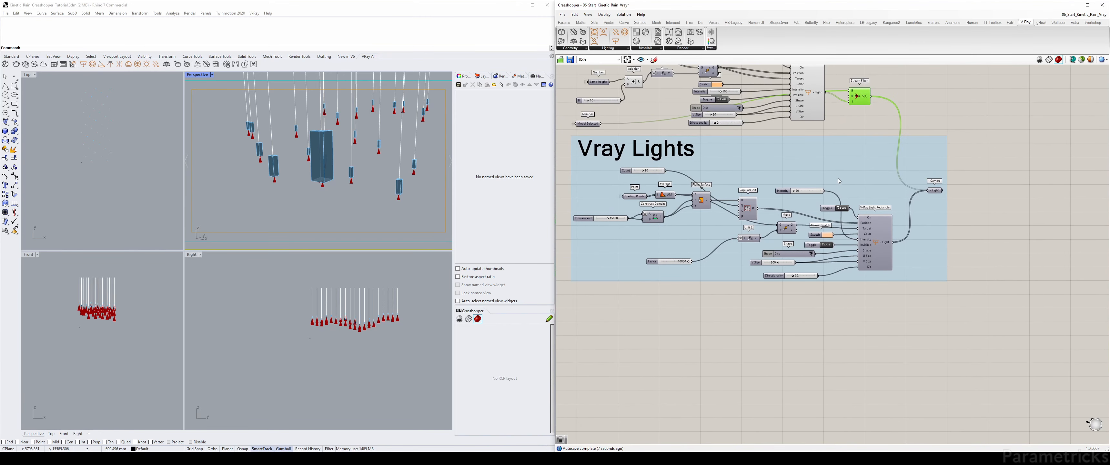
{"action": "right_click_drag", "start_coordinate": [839, 180], "coordinate": [848, 207]}
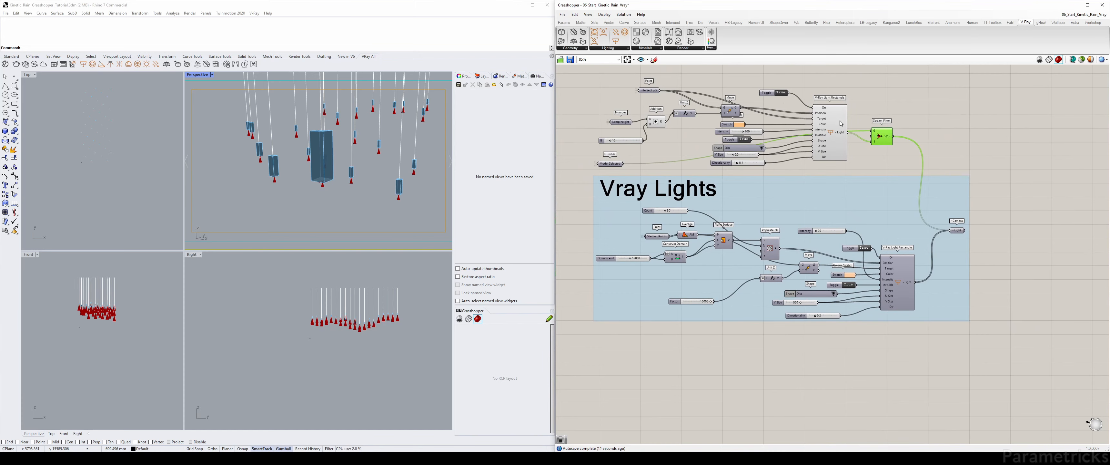
{"action": "left_click", "coordinate": [655, 122]}
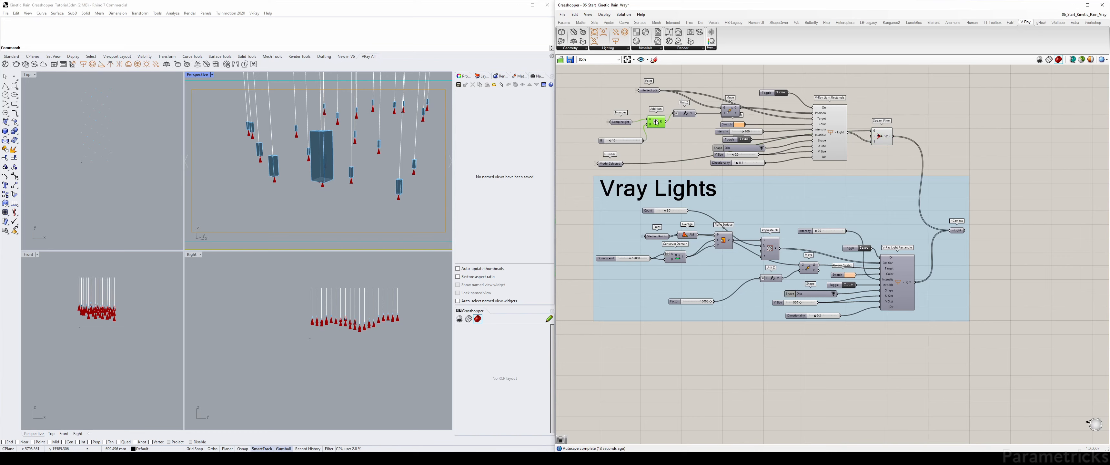
{"action": "scroll", "coordinate": [806, 97], "scroll_direction": "up", "scroll_amount": 3}
{"action": "left_click", "coordinate": [878, 138]}
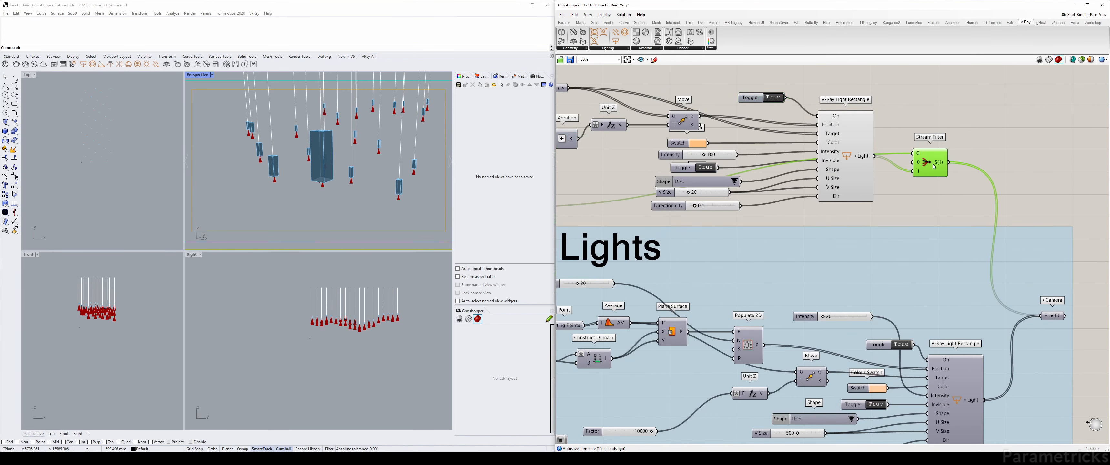
{"action": "left_click_drag", "start_coordinate": [927, 151], "coordinate": [926, 149]}
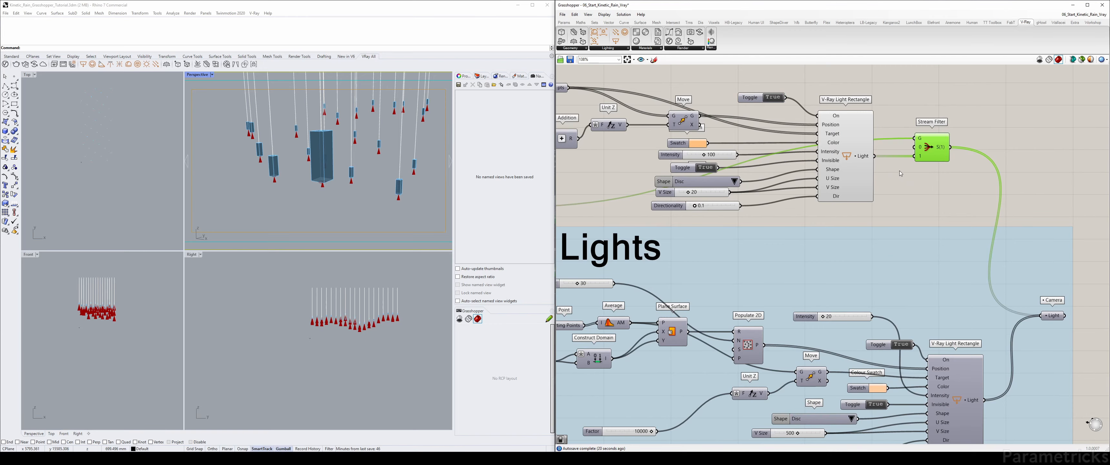
Duplicate the lamp light's Stream Filter into the Vray Lights group above the ambient V-Ray Light Rectangle
{"action": "scroll", "coordinate": [899, 174], "scroll_direction": "down", "scroll_amount": 4}
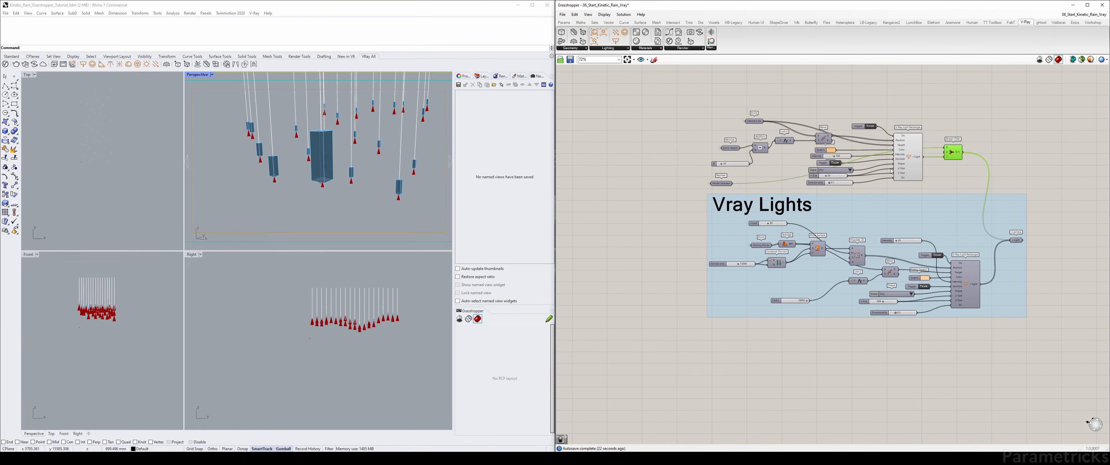
{"action": "right_click_drag", "start_coordinate": [891, 171], "coordinate": [711, 110]}
{"action": "scroll", "coordinate": [758, 194], "scroll_direction": "up", "scroll_amount": 6}
{"action": "right_click_drag", "start_coordinate": [707, 171], "coordinate": [849, 199]}
{"action": "scroll", "coordinate": [848, 200], "scroll_direction": "down", "scroll_amount": 5}
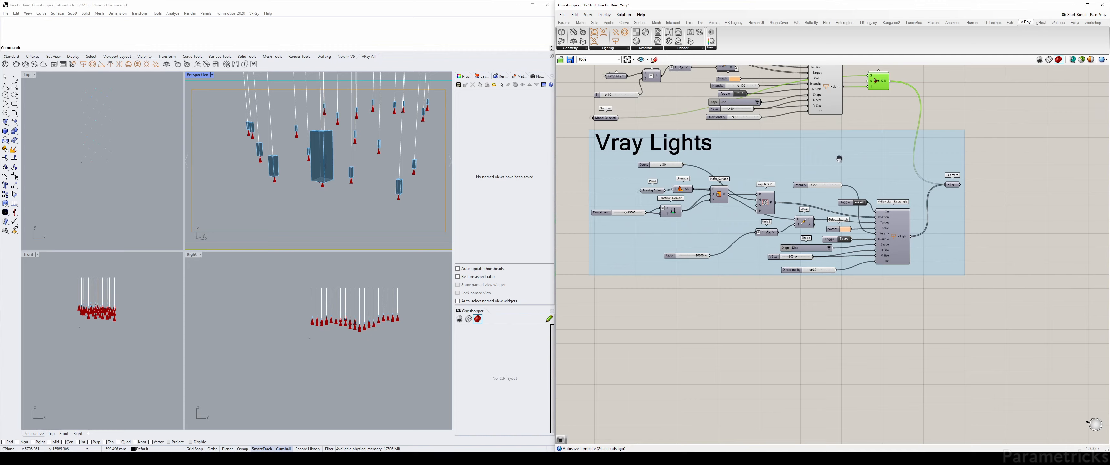
{"action": "right_click_drag", "start_coordinate": [839, 158], "coordinate": [798, 178]}
{"action": "scroll", "coordinate": [798, 178], "scroll_direction": "up", "scroll_amount": 3}
{"action": "scroll", "coordinate": [799, 85], "scroll_direction": "down", "scroll_amount": 3}
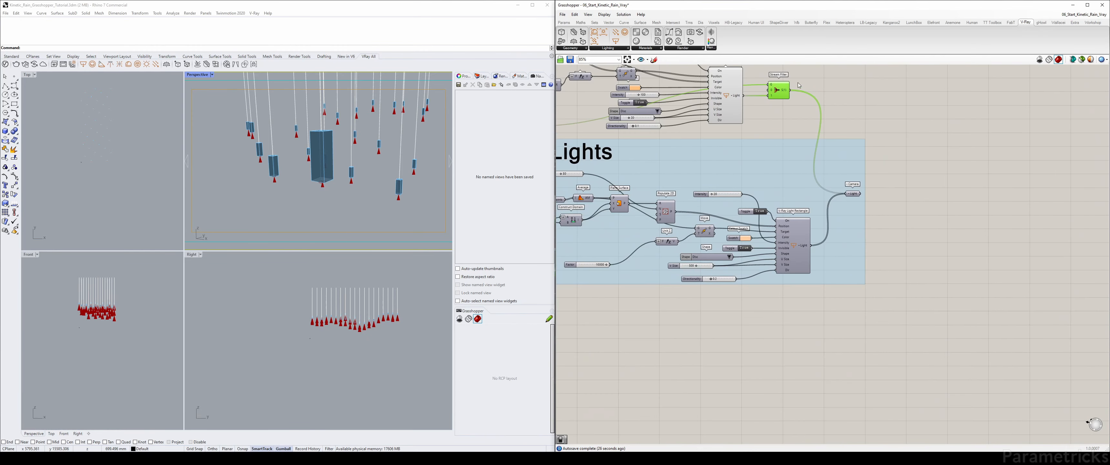
{"action": "mouse_move", "coordinate": [771, 187]}
{"action": "left_mouse_down", "text": "alt"}
{"action": "mouse_move", "coordinate": [745, 174]}
{"action": "mouse_move", "coordinate": [815, 193]}
{"action": "mouse_move", "coordinate": [779, 194]}
{"action": "left_mouse_up", "text": "alt"}
Move the ambient light's Intensity slider to the free space below the domain slider in the Vray Lights group
{"action": "scroll", "coordinate": [745, 172], "scroll_direction": "up", "scroll_amount": 4}
{"action": "right_click_drag", "start_coordinate": [740, 215], "coordinate": [885, 194]}
{"action": "left_click_drag", "start_coordinate": [805, 193], "coordinate": [627, 272]}
{"action": "right_click_drag", "start_coordinate": [627, 271], "coordinate": [805, 226]}
{"action": "scroll", "coordinate": [805, 227], "scroll_direction": "down", "scroll_amount": 3}
{"action": "left_click_drag", "start_coordinate": [805, 226], "coordinate": [716, 232]}
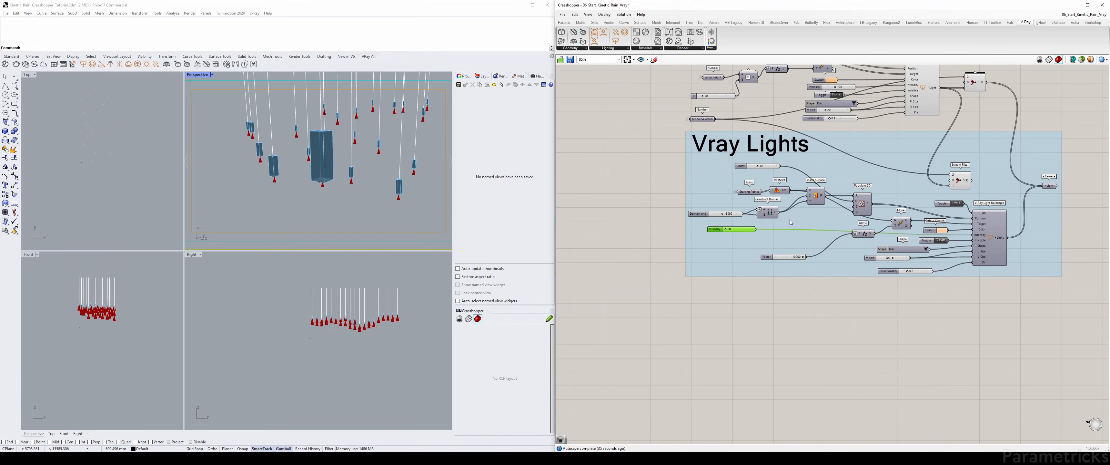
Feed the ambient Intensity slider into the duplicated Stream Filter's input 1, then duplicate the slider and set the copy to 60
{"action": "scroll", "coordinate": [790, 222], "scroll_direction": "up", "scroll_amount": 2}
{"action": "right_click_drag", "start_coordinate": [790, 222], "coordinate": [655, 261]}
{"action": "left_click_drag", "start_coordinate": [651, 258], "coordinate": [918, 197]}
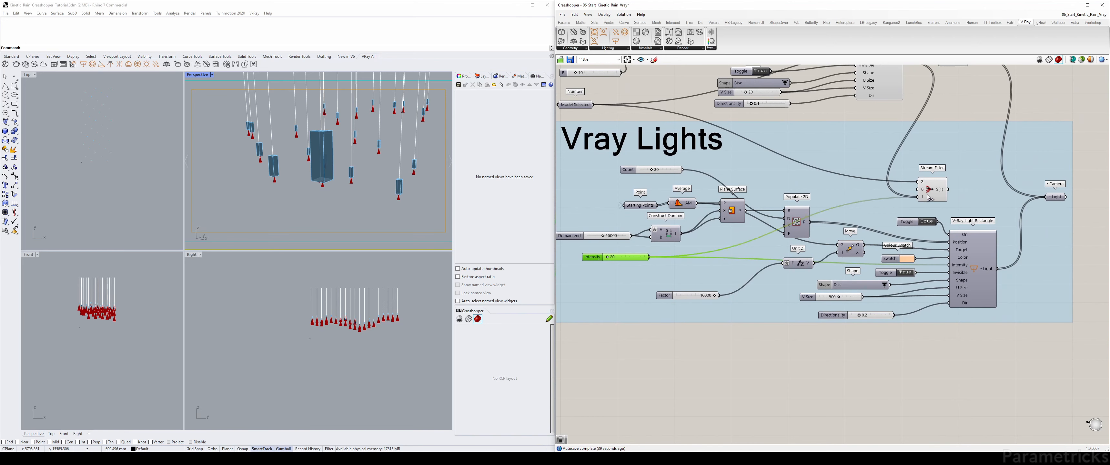
{"action": "mouse_move", "coordinate": [595, 262]}
{"action": "left_mouse_down"}
{"action": "mouse_move", "coordinate": [589, 273]}
{"action": "mouse_move", "coordinate": [590, 261]}
{"action": "left_mouse_up"}
{"action": "double_click", "coordinate": [614, 256]}
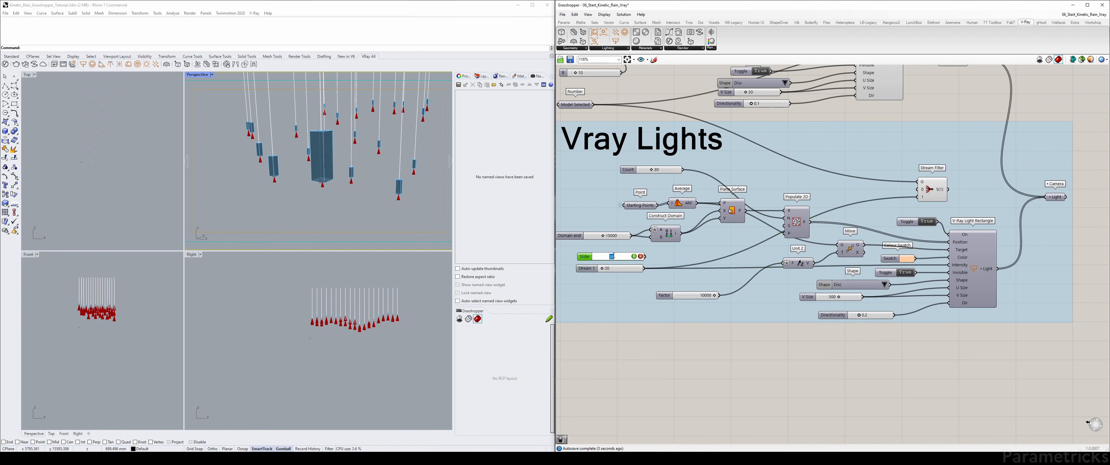
{"action": "type", "text": "60"}
{"action": "key", "text": "Return"}
Connect the 60 slider to filter input 0 and the filter output to the ambient light's Intensity, placing the filter beside the sliders
{"action": "left_click_drag", "start_coordinate": [694, 257], "coordinate": [955, 270]}
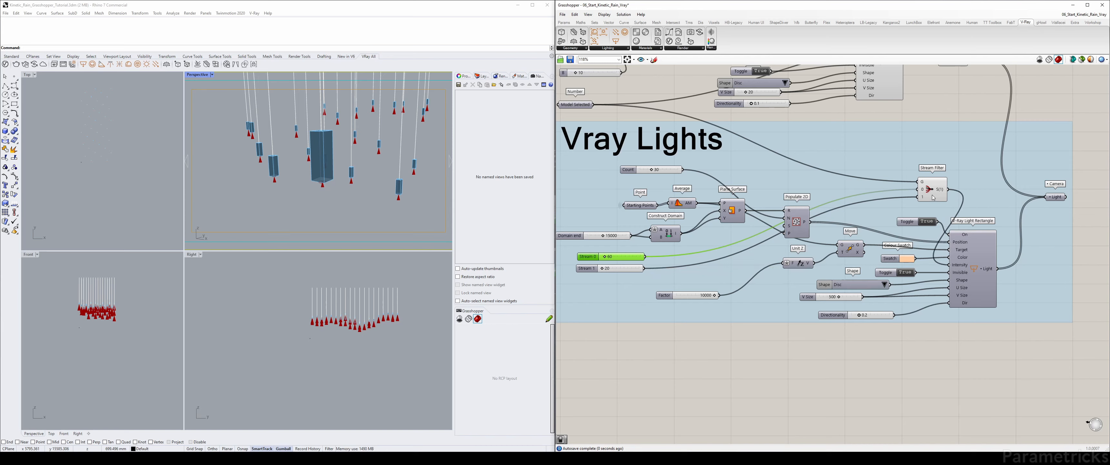
{"action": "left_click_drag", "start_coordinate": [932, 196], "coordinate": [707, 269]}
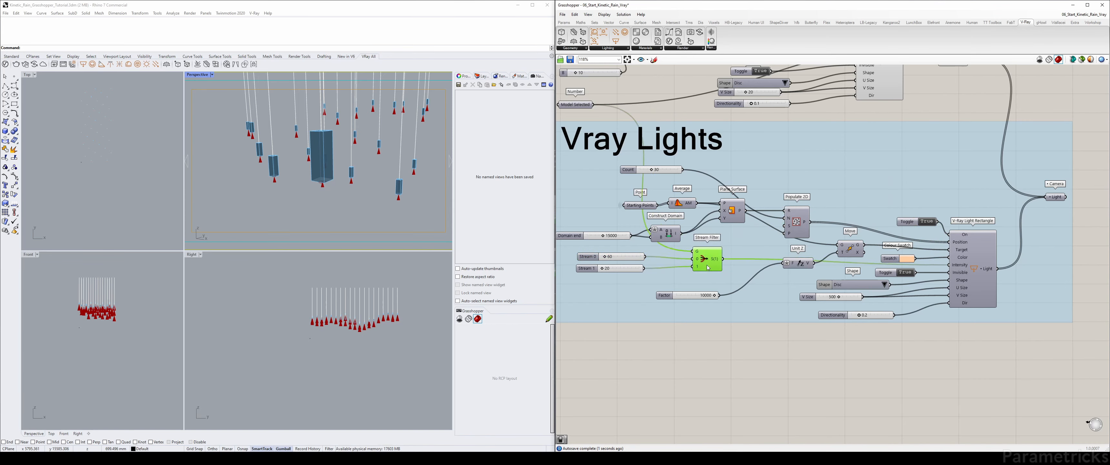
{"action": "left_click_drag", "start_coordinate": [796, 361], "coordinate": [780, 337]}
Move the ambient light's Colour Swatch to the free space above Populate 2D and duplicate it just below
{"action": "scroll", "coordinate": [888, 261], "scroll_direction": "up", "scroll_amount": 4}
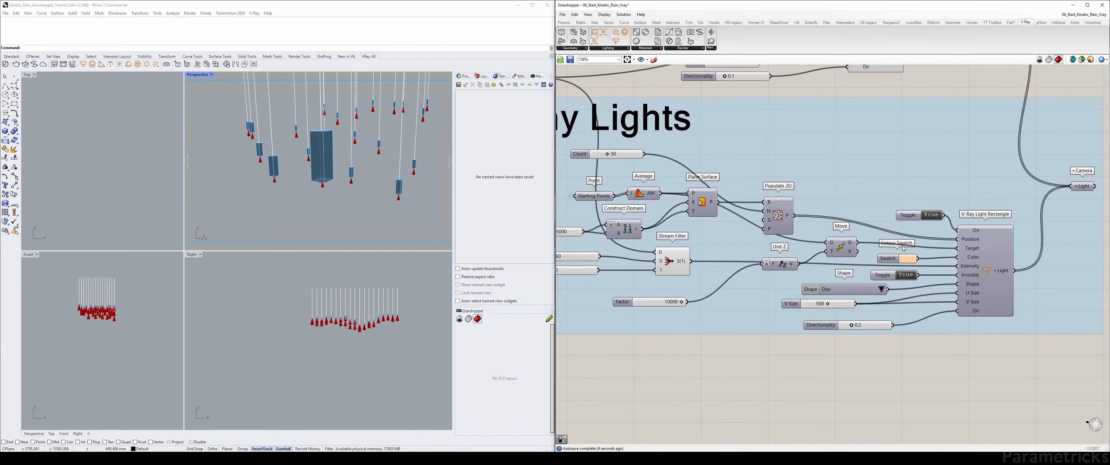
{"action": "left_click_drag", "start_coordinate": [886, 262], "coordinate": [788, 100]}
{"action": "scroll", "coordinate": [793, 156], "scroll_direction": "down", "scroll_amount": 3}
{"action": "scroll", "coordinate": [793, 157], "scroll_direction": "up", "scroll_amount": 3}
{"action": "left_click_drag", "start_coordinate": [793, 144], "coordinate": [793, 165], "text": "alt"}
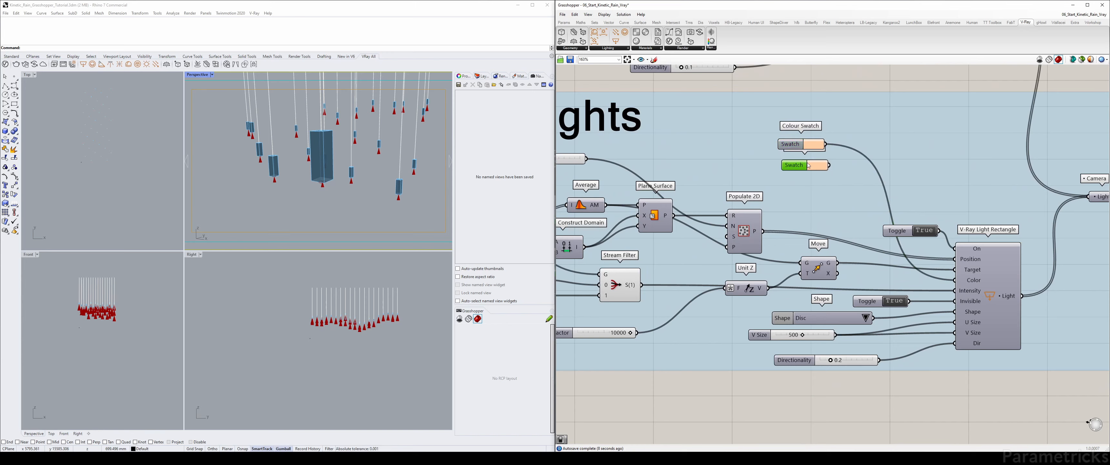
Set the duplicated Colour Swatch to a light cyan
{"action": "left_click", "coordinate": [817, 166]}
{"action": "left_click_drag", "start_coordinate": [850, 234], "coordinate": [857, 232]}
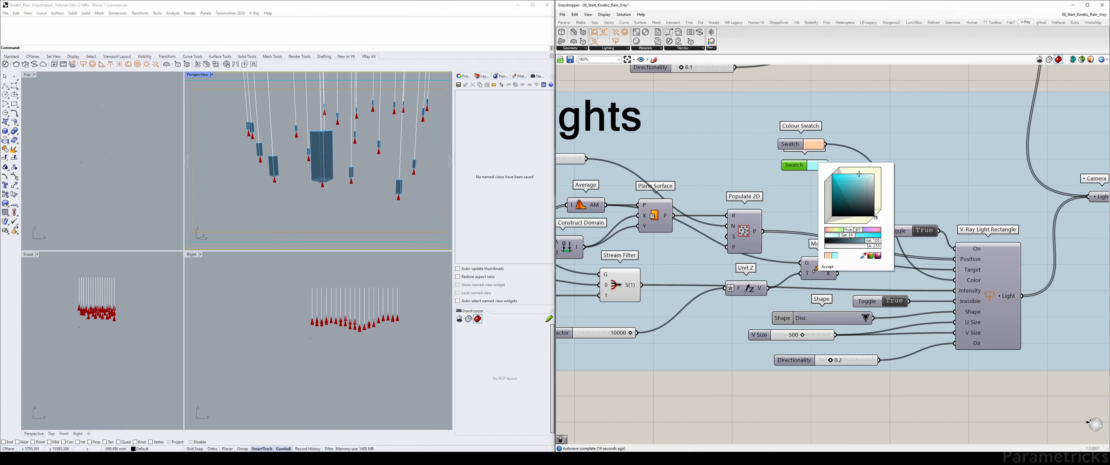
{"action": "left_click", "coordinate": [807, 85]}
Duplicate the intensity Stream Filter beside the swatches, and connect the cyan swatch to input 0 and the orange swatch to input 1
{"action": "right_click_drag", "start_coordinate": [807, 85], "coordinate": [823, 94]}
{"action": "scroll", "coordinate": [620, 241], "scroll_direction": "down", "scroll_amount": 1}
{"action": "left_click_drag", "start_coordinate": [637, 286], "coordinate": [811, 195], "text": "alt"}
{"action": "scroll", "coordinate": [829, 149], "scroll_direction": "up", "scroll_amount": 3}
{"action": "left_click_drag", "start_coordinate": [897, 166], "coordinate": [897, 165]}
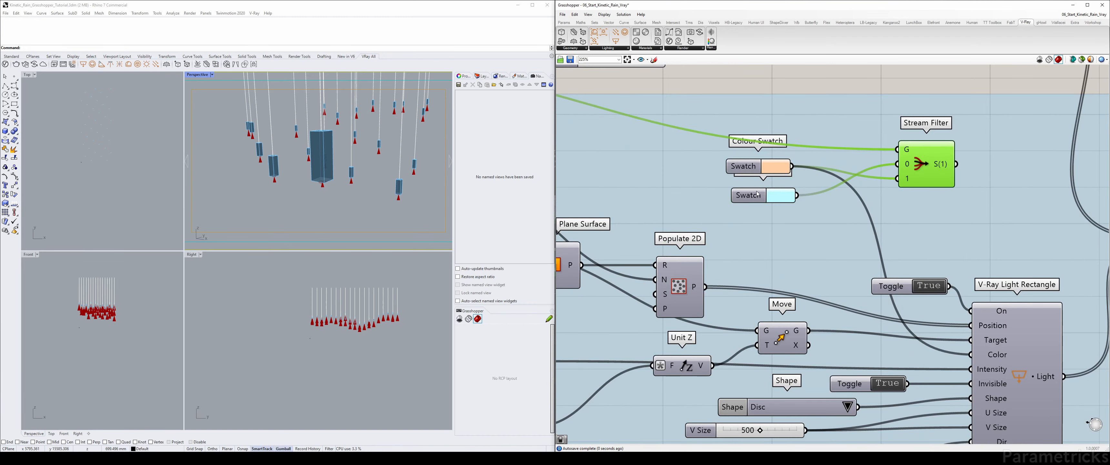
Place the cyan Colour Swatch above the orange one and connect their Stream Filter's output to the ambient light's Color input
{"action": "left_click_drag", "start_coordinate": [749, 195], "coordinate": [744, 154]}
{"action": "mouse_move", "coordinate": [743, 166]}
{"action": "left_mouse_down"}
{"action": "mouse_move", "coordinate": [745, 194]}
{"action": "mouse_move", "coordinate": [740, 167]}
{"action": "left_mouse_up"}
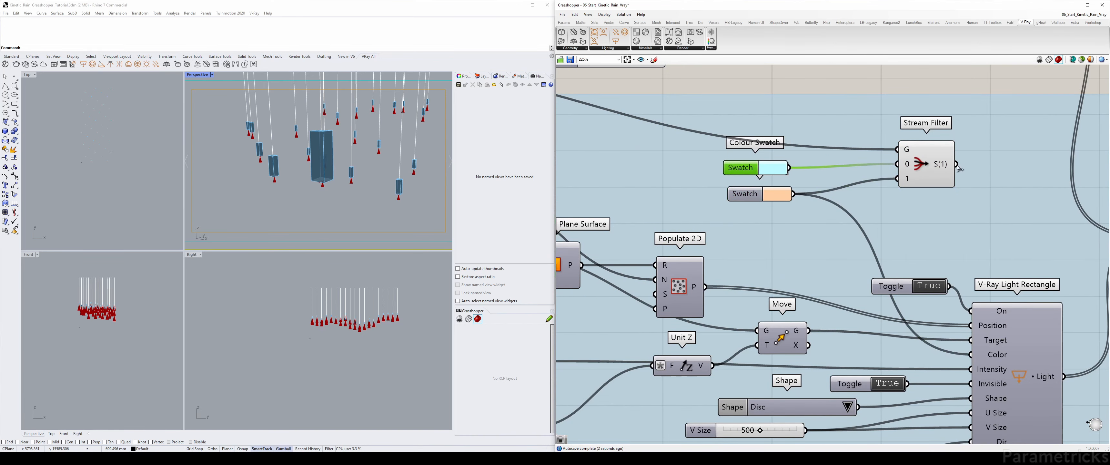
{"action": "left_click_drag", "start_coordinate": [957, 164], "coordinate": [970, 354]}
{"action": "left_click", "coordinate": [926, 172]}
{"action": "scroll", "coordinate": [886, 211], "scroll_direction": "down", "scroll_amount": 2}
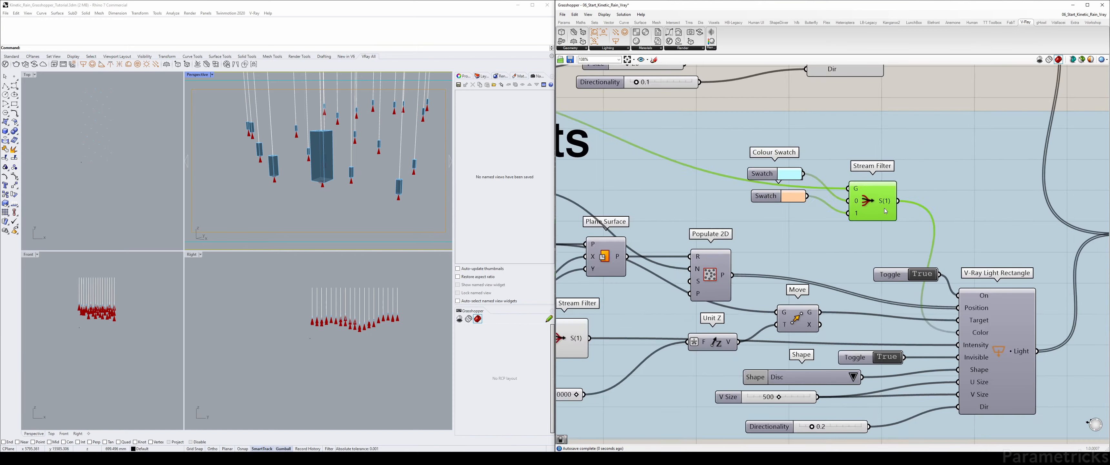
{"action": "scroll", "coordinate": [886, 210], "scroll_direction": "down", "scroll_amount": 3}
{"action": "left_click", "coordinate": [858, 162]}
{"action": "scroll", "coordinate": [902, 248], "scroll_direction": "up", "scroll_amount": 2}
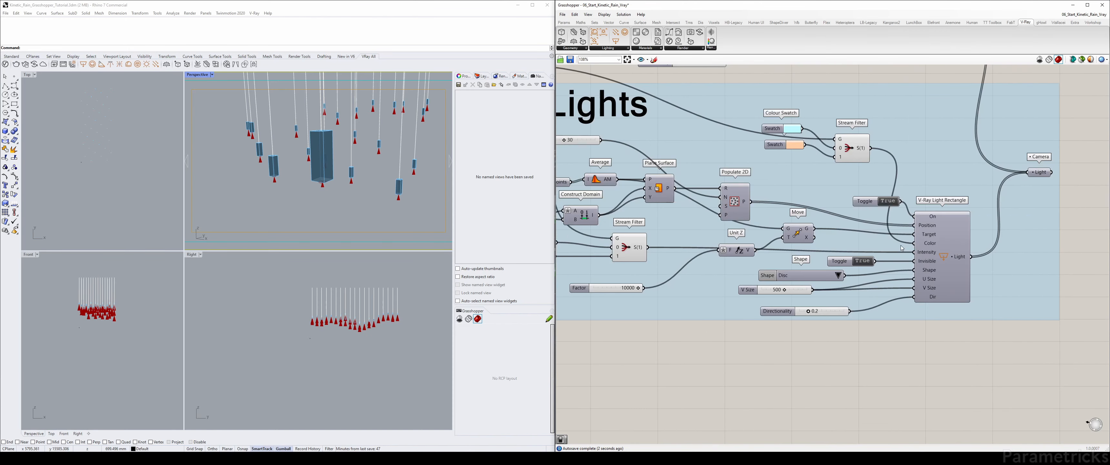
{"action": "left_click", "coordinate": [761, 292]}
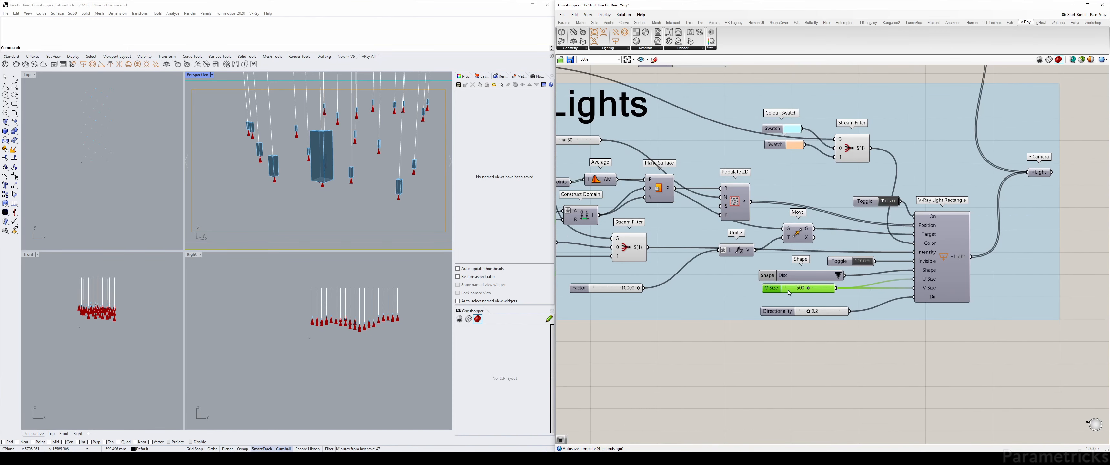
{"action": "left_click", "coordinate": [776, 311]}
{"action": "scroll", "coordinate": [776, 311], "scroll_direction": "down", "scroll_amount": 1}
Copy the Model Selected parameter beside the Vray Geometry group and move the model's material selector lower to free up space
{"action": "right_click_drag", "start_coordinate": [722, 265], "coordinate": [832, 263]}
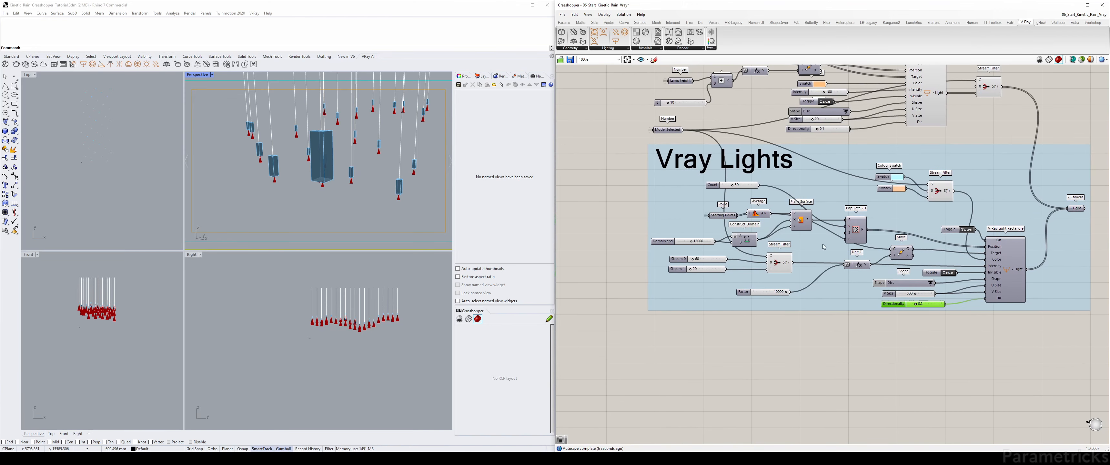
{"action": "right_click_drag", "start_coordinate": [939, 149], "coordinate": [825, 270]}
{"action": "scroll", "coordinate": [810, 241], "scroll_direction": "down", "scroll_amount": 1}
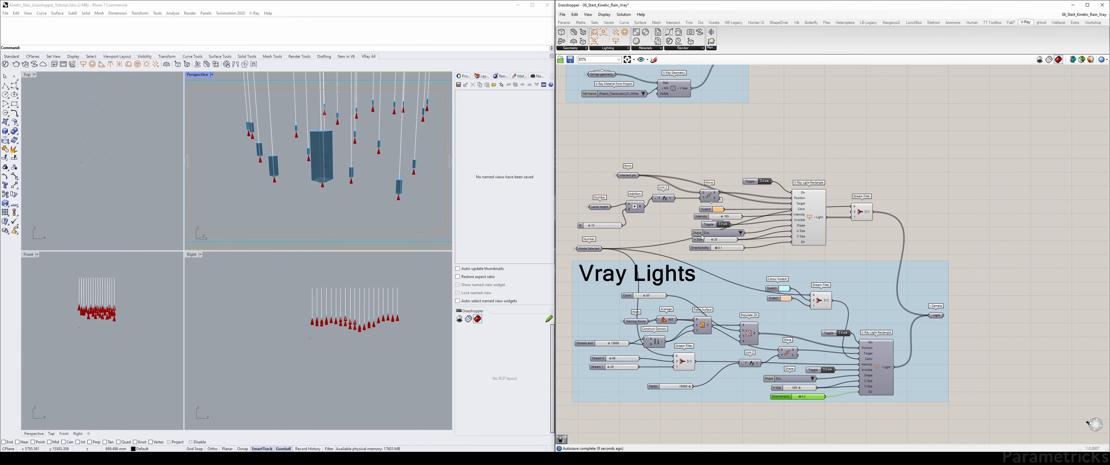
{"action": "scroll", "coordinate": [606, 255], "scroll_direction": "up", "scroll_amount": 2}
{"action": "left_click", "coordinate": [587, 244]}
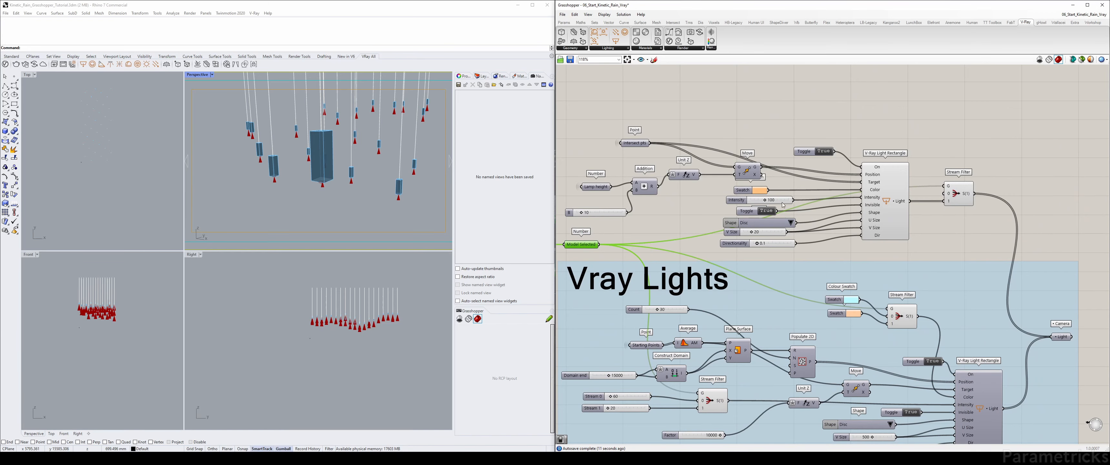
{"action": "right_click_drag", "start_coordinate": [721, 137], "coordinate": [776, 246]}
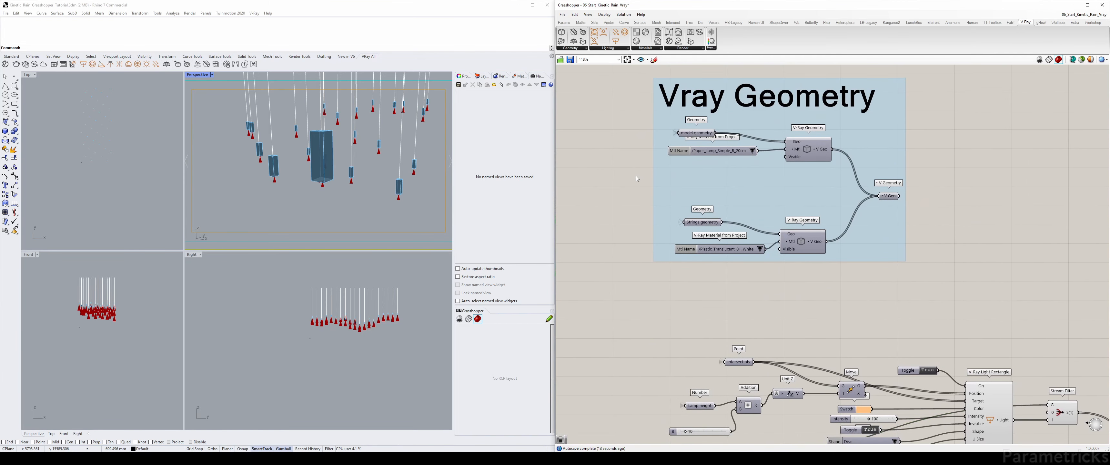
{"action": "left_click_drag", "start_coordinate": [838, 254], "coordinate": [692, 207]}
{"action": "scroll", "coordinate": [697, 150], "scroll_direction": "up", "scroll_amount": 3}
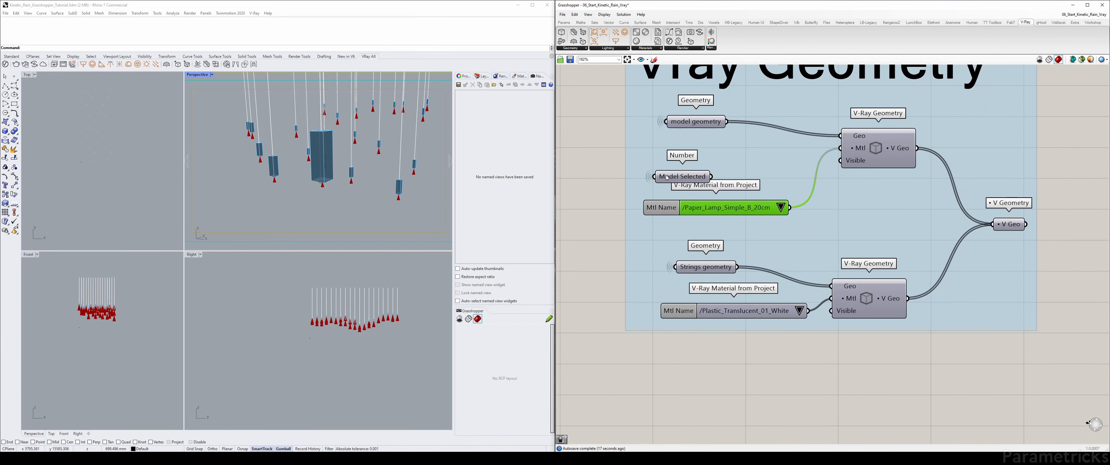
{"action": "left_click_drag", "start_coordinate": [667, 177], "coordinate": [655, 161]}
{"action": "right_click_drag", "start_coordinate": [655, 160], "coordinate": [721, 171]}
{"action": "left_click_drag", "start_coordinate": [721, 171], "coordinate": [612, 171]}
{"action": "left_click", "coordinate": [677, 176]}
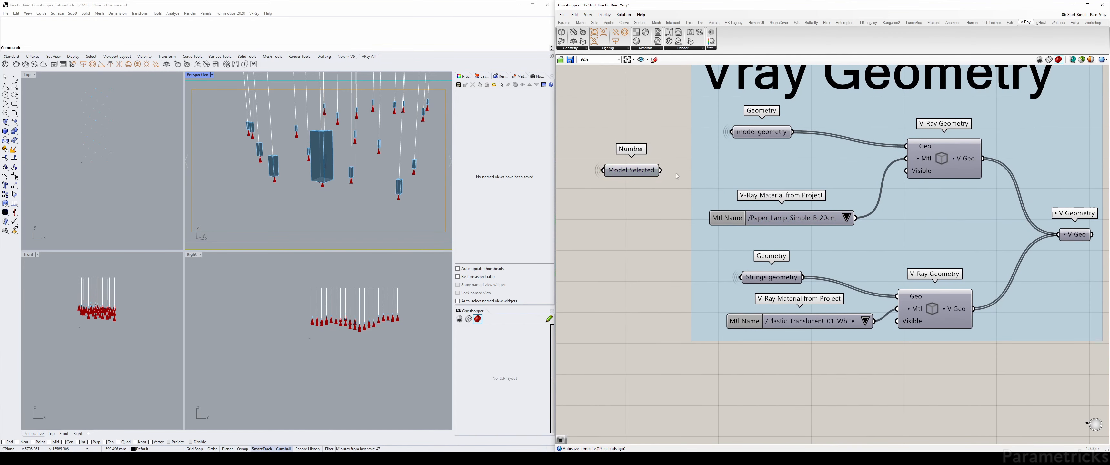
Duplicate the model's V-Ray material selector, set the copy to Copper_Polished and place it just above the Paper_Lamp_Simple_B_20cm selector
{"action": "mouse_move", "coordinate": [731, 219]}
{"action": "left_mouse_down"}
{"action": "mouse_move", "coordinate": [728, 186]}
{"action": "mouse_move", "coordinate": [737, 214]}
{"action": "left_mouse_up"}
{"action": "left_click", "coordinate": [836, 211]}
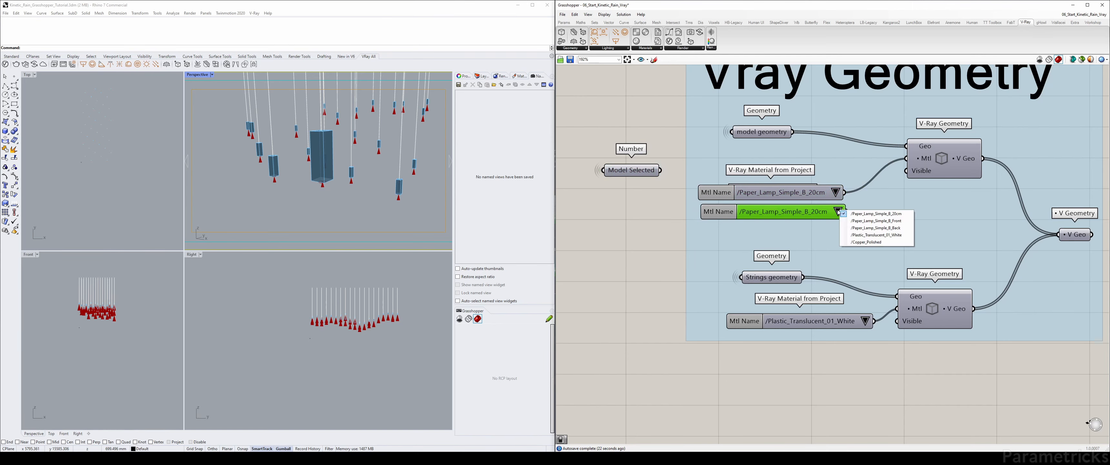
{"action": "left_click", "coordinate": [875, 239]}
{"action": "left_click_drag", "start_coordinate": [809, 213], "coordinate": [784, 211]}
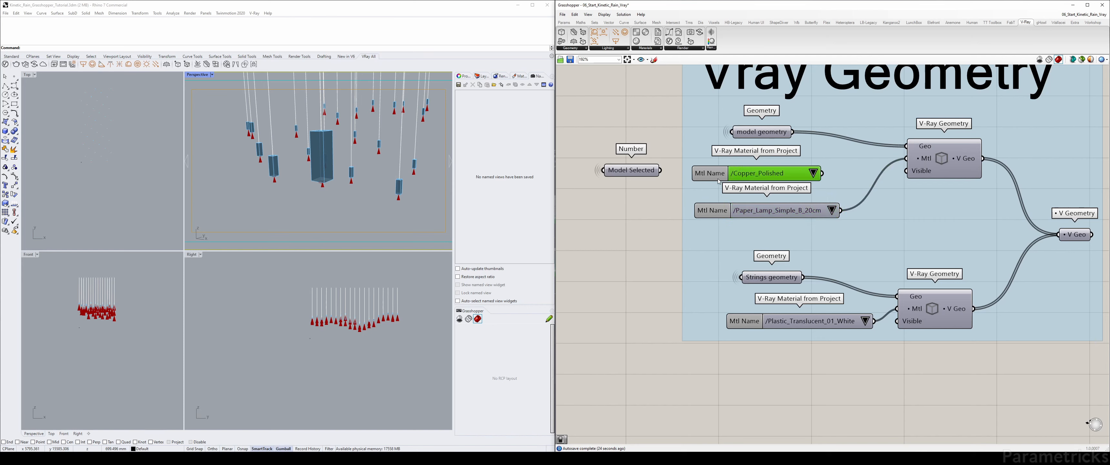
{"action": "left_click_drag", "start_coordinate": [780, 174], "coordinate": [779, 187]}
Add a Stream Filter gated by Model Selected, with Copper_Polished on 0 and the paper lamp material on 1, feeding the model geometry's Mtl input
{"action": "left_click", "coordinate": [624, 215]}
{"action": "type", "text": "filter"}
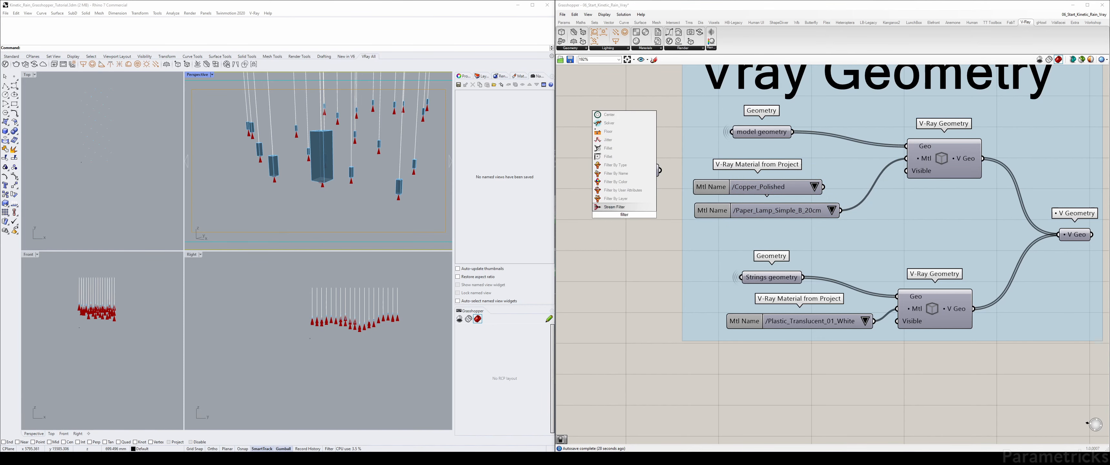
{"action": "key", "text": "Return"}
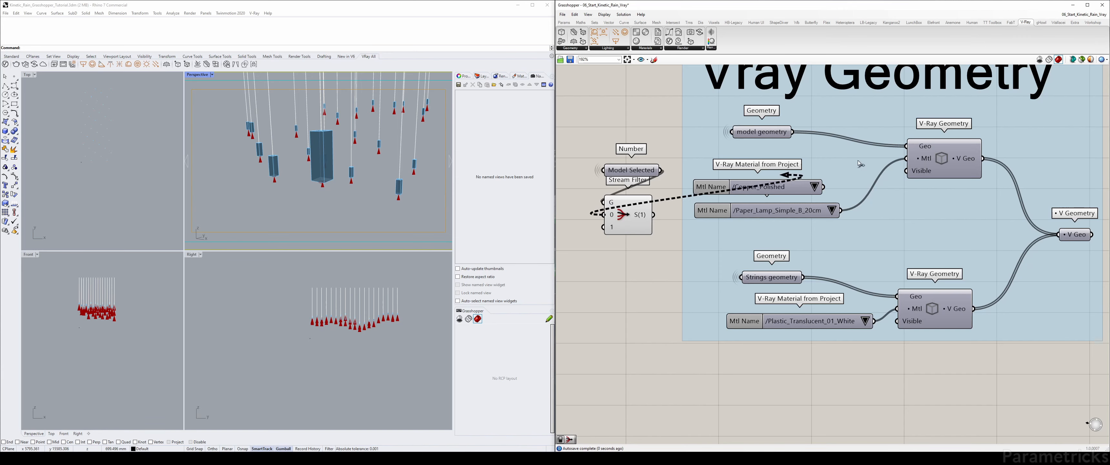
{"action": "left_click_drag", "start_coordinate": [618, 216], "coordinate": [921, 173]}
{"action": "left_click_drag", "start_coordinate": [845, 171], "coordinate": [854, 174]}
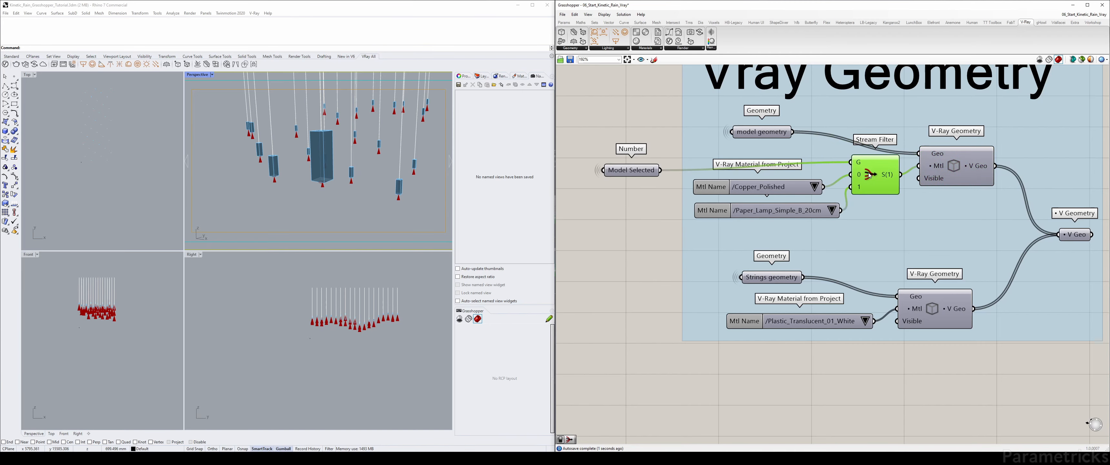
Add the copied Model Selected parameter to the Vray Geometry group
{"action": "scroll", "coordinate": [869, 174], "scroll_direction": "down", "scroll_amount": 5}
{"action": "scroll", "coordinate": [870, 176], "scroll_direction": "up", "scroll_amount": 1}
{"action": "left_click_drag", "start_coordinate": [754, 106], "coordinate": [1038, 265]}
{"action": "right_click", "coordinate": [924, 194]}
{"action": "right_click_drag", "start_coordinate": [1022, 254], "coordinate": [904, 182]}
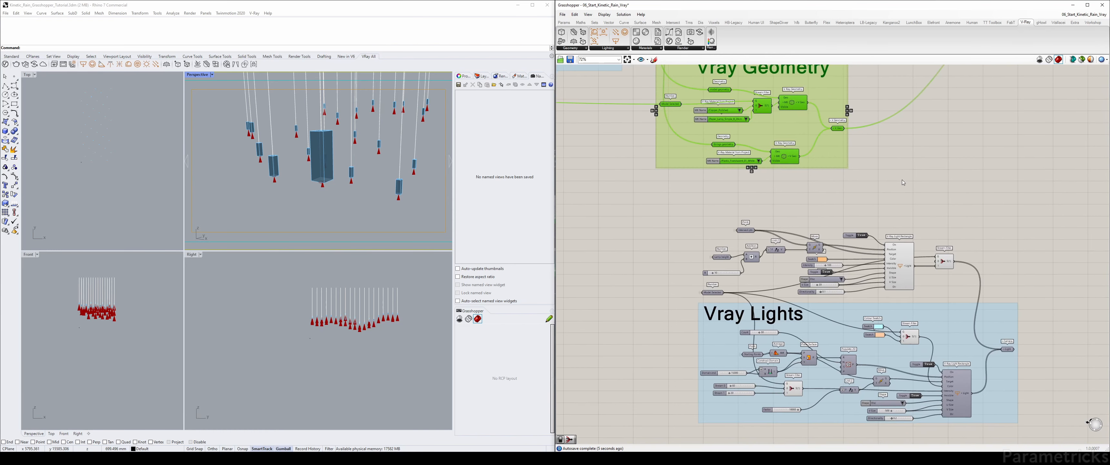
Add the ungrouped lamp light components above the ambient light setup to the Vray Lights group
{"action": "scroll", "coordinate": [903, 183], "scroll_direction": "down", "scroll_amount": 3}
{"action": "left_click_drag", "start_coordinate": [772, 188], "coordinate": [1046, 346]}
{"action": "right_click", "coordinate": [858, 262]}
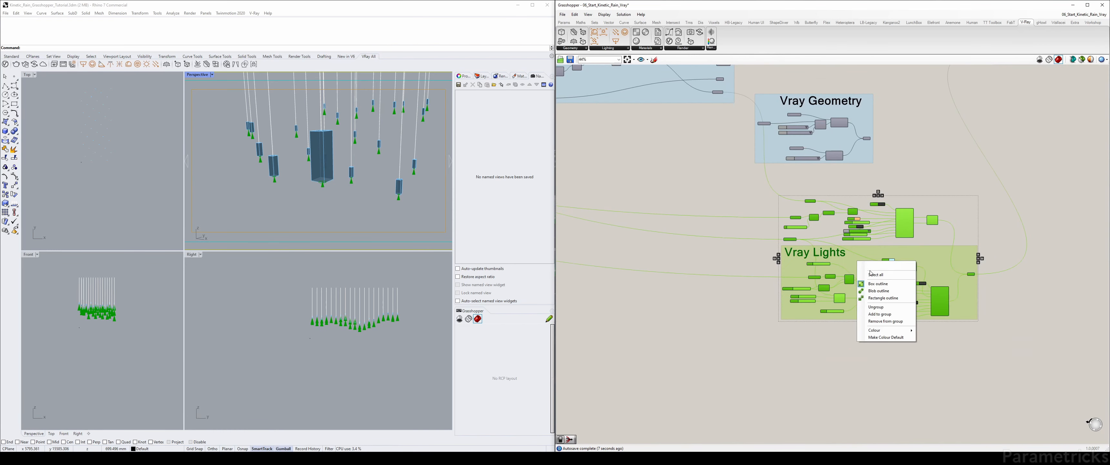
{"action": "left_click", "coordinate": [880, 313]}
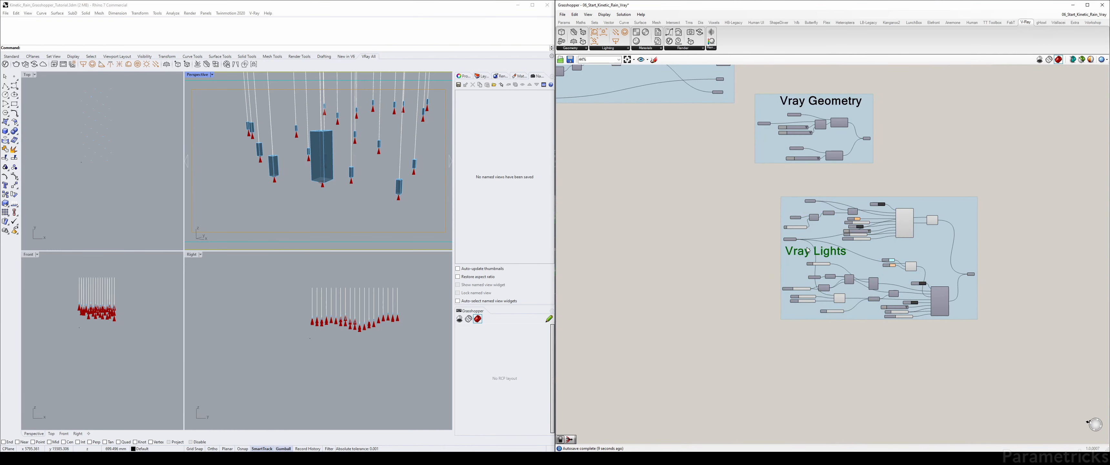
Move the Vray Lights title to the top of its group and align the group beneath Vray Geometry
{"action": "left_click_drag", "start_coordinate": [808, 251], "coordinate": [777, 182]}
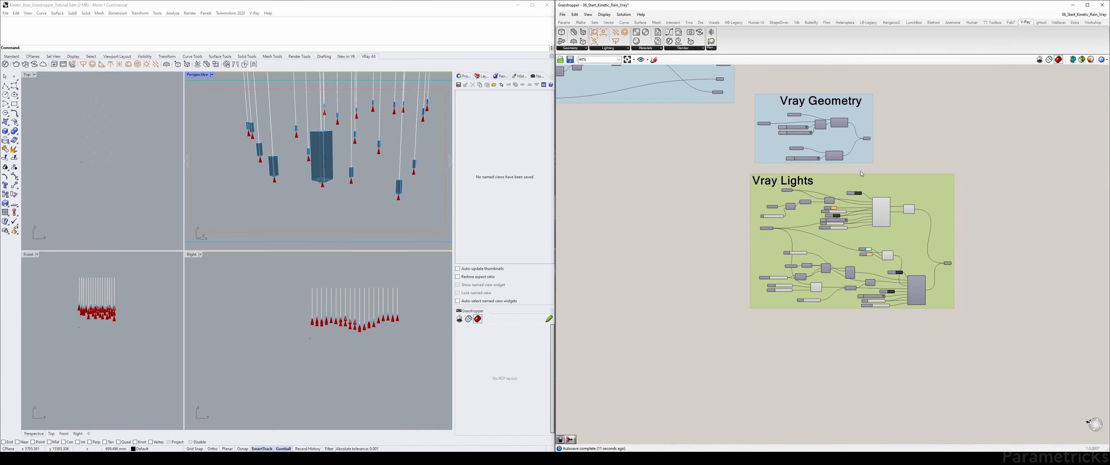
{"action": "right_click_drag", "start_coordinate": [864, 116], "coordinate": [827, 183]}
{"action": "left_click_drag", "start_coordinate": [827, 183], "coordinate": [857, 165]}
{"action": "left_click_drag", "start_coordinate": [909, 255], "coordinate": [934, 247]}
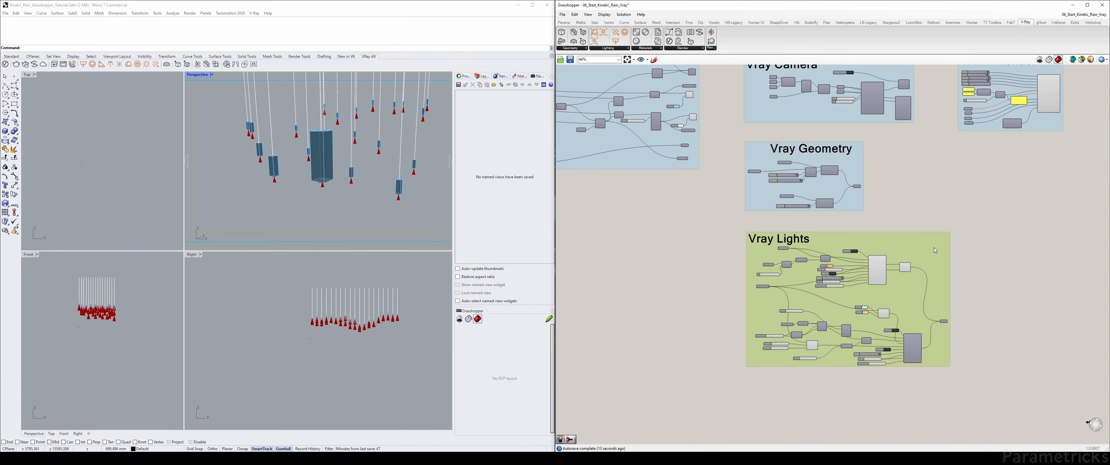
Shift the VRAY Render group slightly farther away from the Vray Camera group
{"action": "left_click", "coordinate": [944, 190]}
{"action": "right_click_drag", "start_coordinate": [945, 190], "coordinate": [784, 257]}
{"action": "scroll", "coordinate": [822, 201], "scroll_direction": "up", "scroll_amount": 3}
{"action": "left_click_drag", "start_coordinate": [892, 203], "coordinate": [914, 204]}
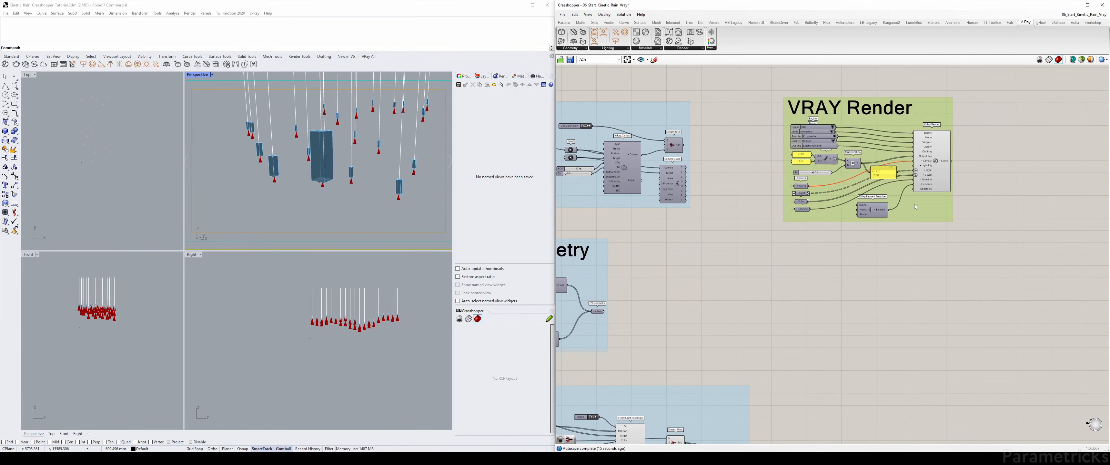
Run a test render of the lamp model from the V-Ray Render component, then close the frame buffer
{"action": "scroll", "coordinate": [779, 187], "scroll_direction": "down", "scroll_amount": 3}
{"action": "scroll", "coordinate": [814, 188], "scroll_direction": "up", "scroll_amount": 3}
{"action": "scroll", "coordinate": [813, 188], "scroll_direction": "down", "scroll_amount": 5}
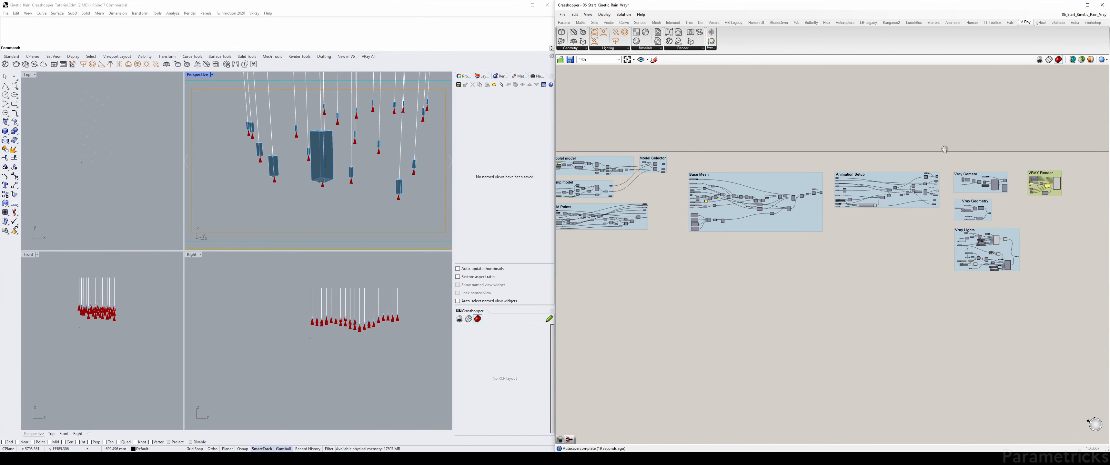
{"action": "right_click_drag", "start_coordinate": [1046, 178], "coordinate": [790, 171]}
{"action": "scroll", "coordinate": [791, 171], "scroll_direction": "up", "scroll_amount": 8}
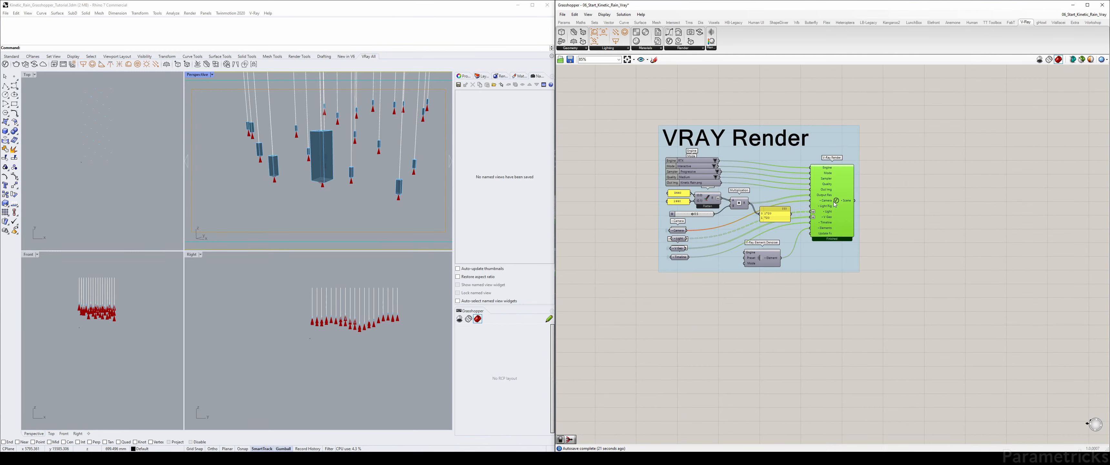
{"action": "right_click", "coordinate": [831, 200]}
{"action": "left_click", "coordinate": [855, 231]}
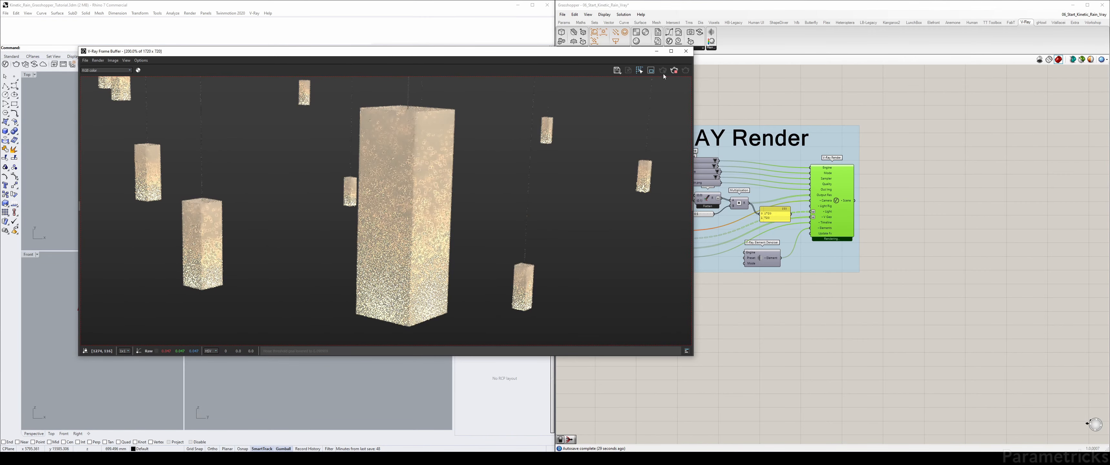
{"action": "left_click", "coordinate": [686, 51]}
Switch the Model Selector to the droplet model
{"action": "scroll", "coordinate": [655, 144], "scroll_direction": "down", "scroll_amount": 5}
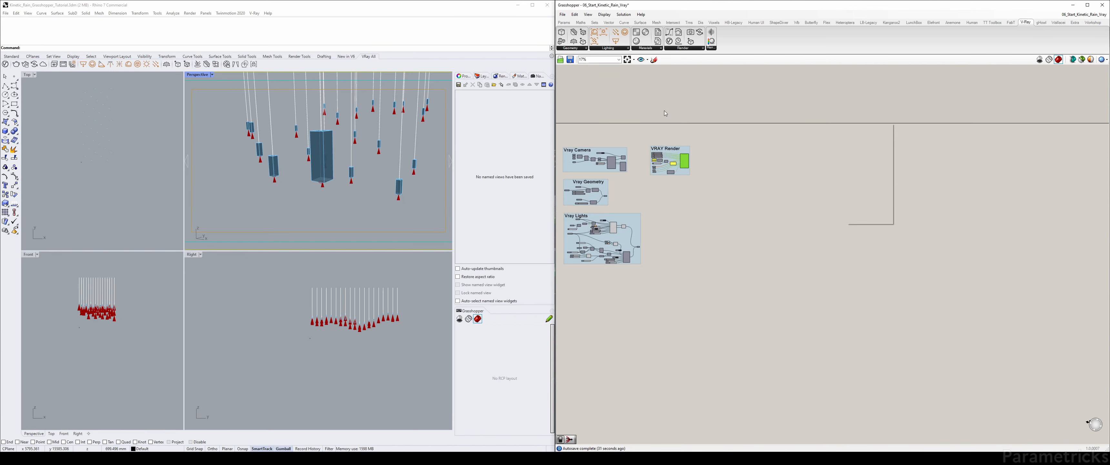
{"action": "right_click_drag", "start_coordinate": [667, 112], "coordinate": [798, 111]}
{"action": "mouse_move", "coordinate": [664, 129]}
{"action": "right_mouse_down"}
{"action": "mouse_move", "coordinate": [823, 109]}
{"action": "mouse_move", "coordinate": [843, 124]}
{"action": "right_mouse_up"}
{"action": "scroll", "coordinate": [666, 125], "scroll_direction": "up", "scroll_amount": 5}
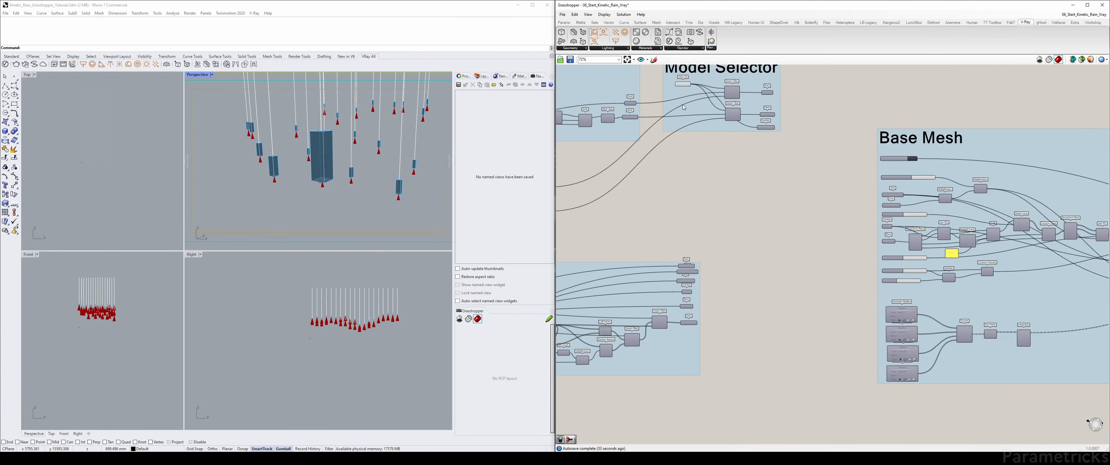
{"action": "left_click", "coordinate": [688, 75]}
{"action": "left_click", "coordinate": [708, 78]}
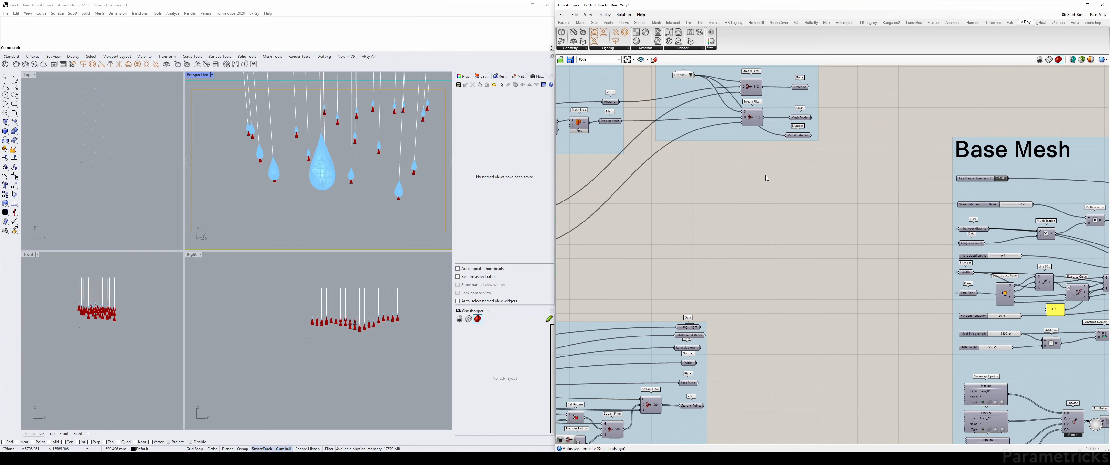
Turn off the viewport preview for all components in the Vray Lights group
{"action": "scroll", "coordinate": [772, 181], "scroll_direction": "down", "scroll_amount": 6}
{"action": "right_click_drag", "start_coordinate": [673, 189], "coordinate": [537, 191]}
{"action": "right_click_drag", "start_coordinate": [1051, 347], "coordinate": [819, 268]}
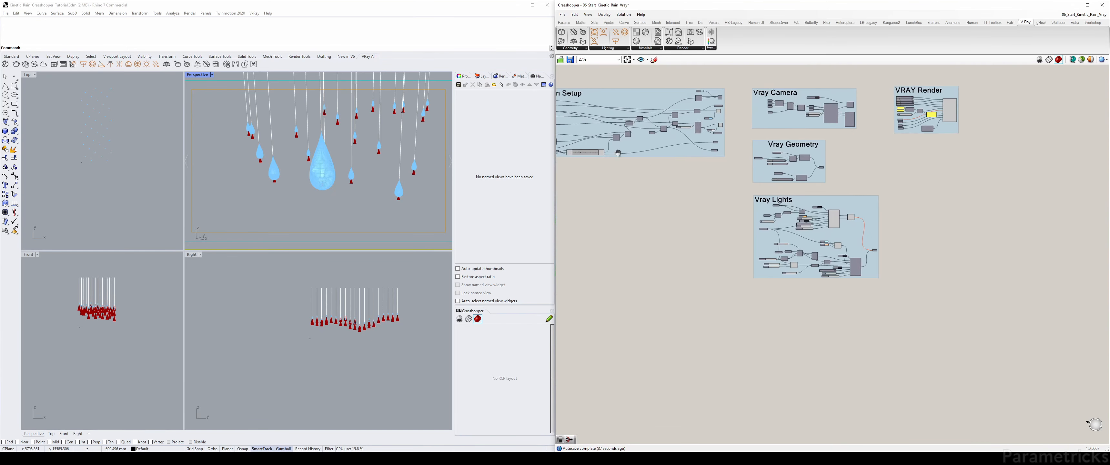
{"action": "scroll", "coordinate": [818, 267], "scroll_direction": "up", "scroll_amount": 2}
{"action": "left_click", "coordinate": [835, 212]}
{"action": "middle_click", "coordinate": [872, 137]}
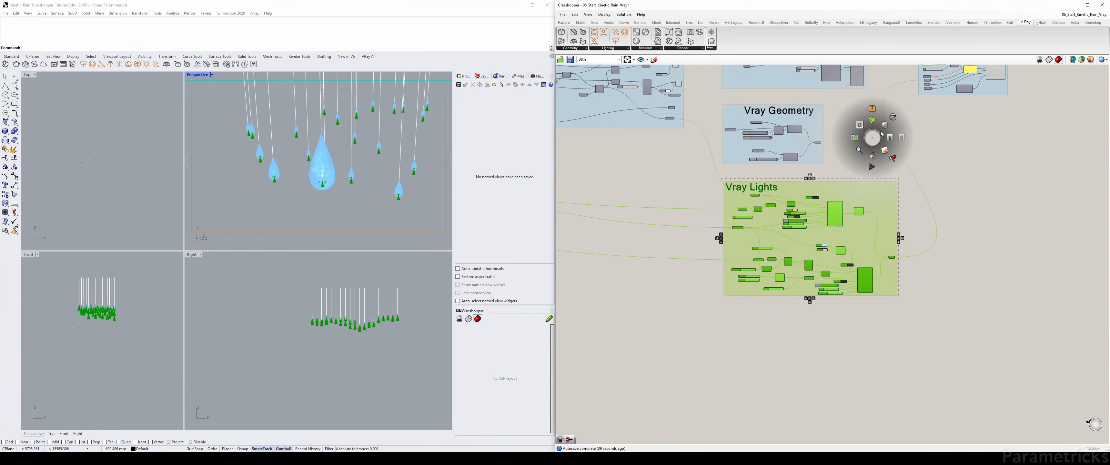
{"action": "left_click", "coordinate": [856, 119]}
Render the droplet model from the V-Ray Render component
{"action": "right_click_drag", "start_coordinate": [991, 69], "coordinate": [830, 251]}
{"action": "scroll", "coordinate": [831, 251], "scroll_direction": "up", "scroll_amount": 5}
{"action": "right_click", "coordinate": [831, 250]}
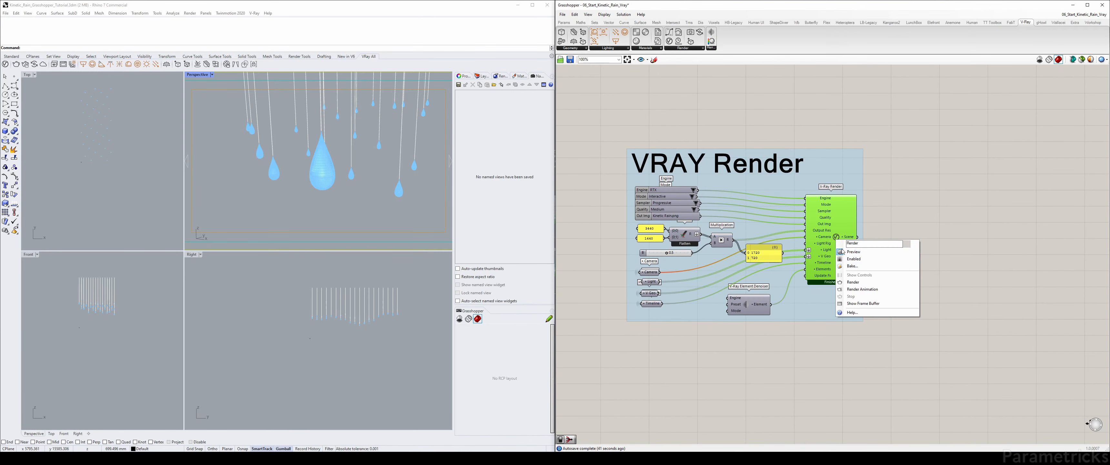
{"action": "left_click", "coordinate": [866, 281]}
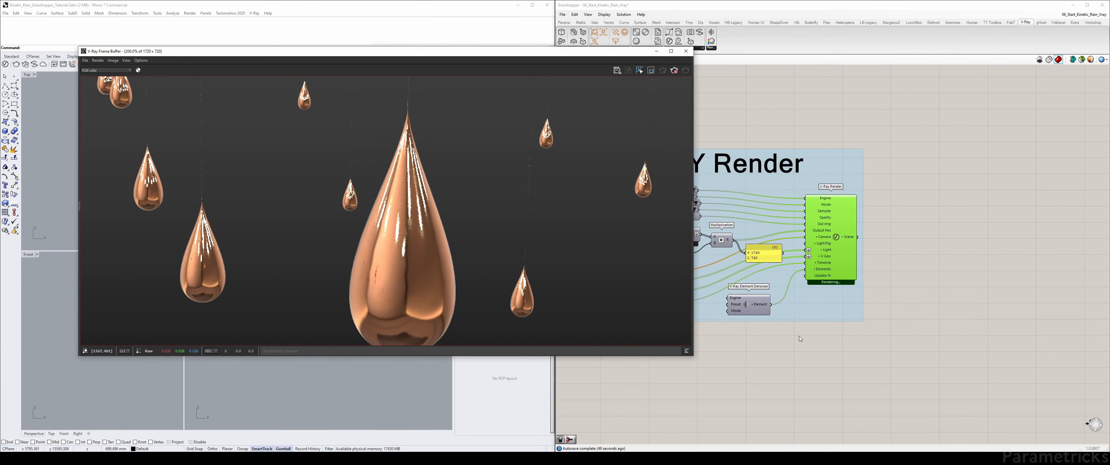
Examine the ambient light's colour swatches, intensity sliders and Stream Filters in the Vray Lights group alongside the droplet render
{"action": "right_click_drag", "start_coordinate": [784, 321], "coordinate": [807, 219]}
{"action": "scroll", "coordinate": [742, 272], "scroll_direction": "down", "scroll_amount": 3}
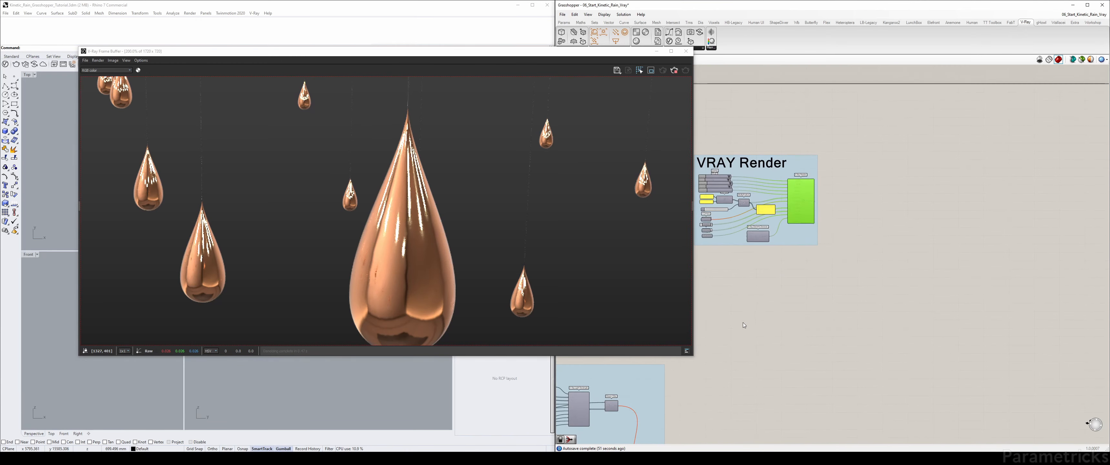
{"action": "right_click_drag", "start_coordinate": [699, 417], "coordinate": [753, 282]}
{"action": "right_click_drag", "start_coordinate": [771, 335], "coordinate": [925, 211]}
{"action": "right_click_drag", "start_coordinate": [744, 192], "coordinate": [876, 184]}
{"action": "scroll", "coordinate": [875, 184], "scroll_direction": "up", "scroll_amount": 3}
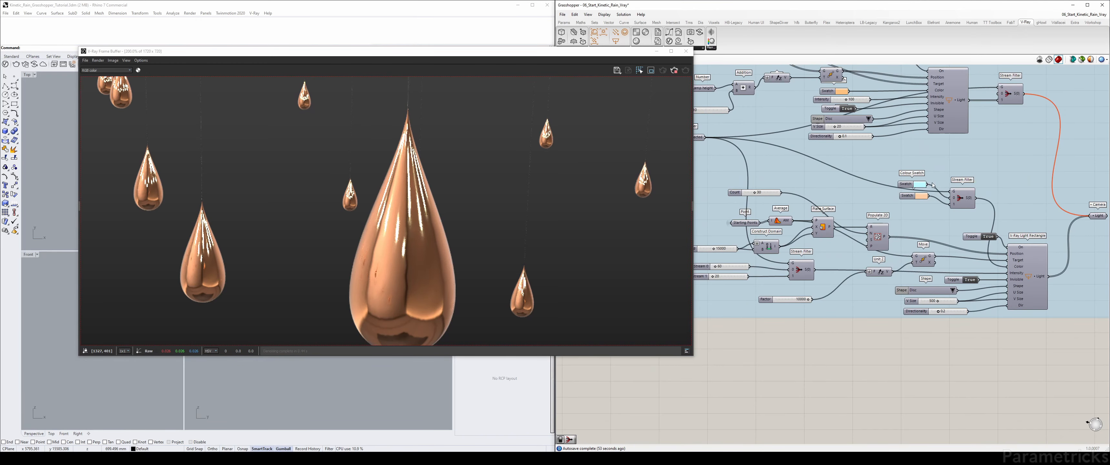
{"action": "scroll", "coordinate": [942, 193], "scroll_direction": "up", "scroll_amount": 4}
{"action": "right_click_drag", "start_coordinate": [1002, 218], "coordinate": [829, 193]}
{"action": "scroll", "coordinate": [830, 193], "scroll_direction": "down", "scroll_amount": 4}
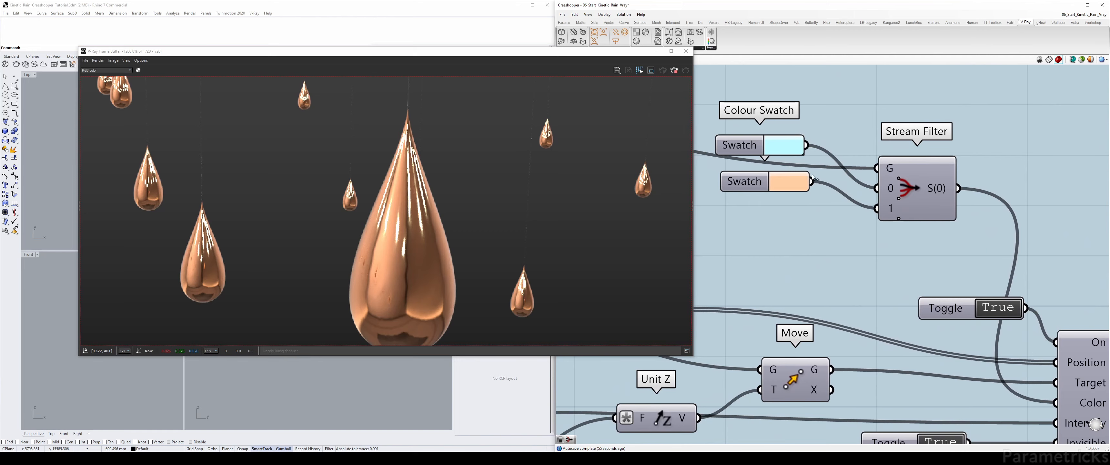
{"action": "scroll", "coordinate": [809, 268], "scroll_direction": "up", "scroll_amount": 3}
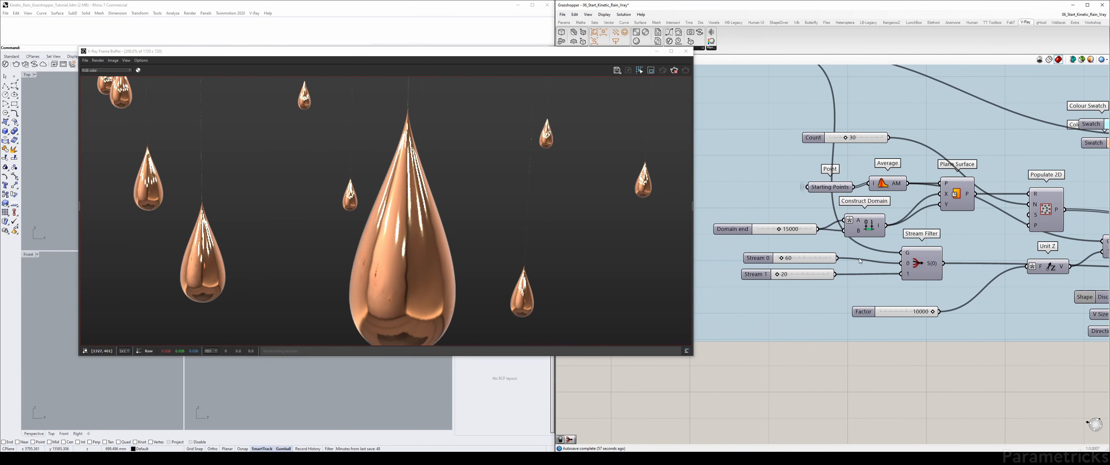
Increase the saturation of the light cyan ambient colour swatch feeding Stream Filter input 0 in the Vray Lights group
{"action": "scroll", "coordinate": [866, 261], "scroll_direction": "up", "scroll_amount": 1}
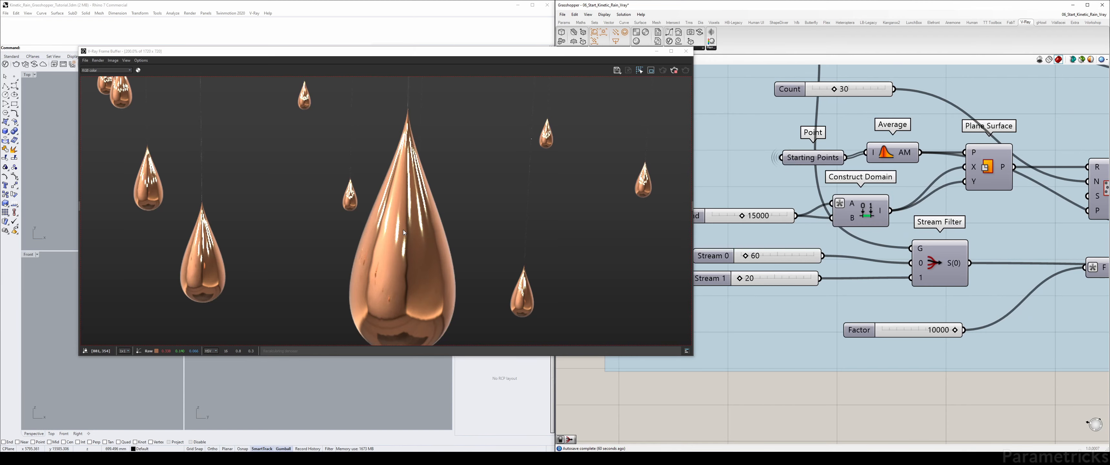
{"action": "scroll", "coordinate": [688, 234], "scroll_direction": "down", "scroll_amount": 3}
{"action": "right_click_drag", "start_coordinate": [736, 216], "coordinate": [655, 209]}
{"action": "scroll", "coordinate": [404, 204], "scroll_direction": "up", "scroll_amount": 2}
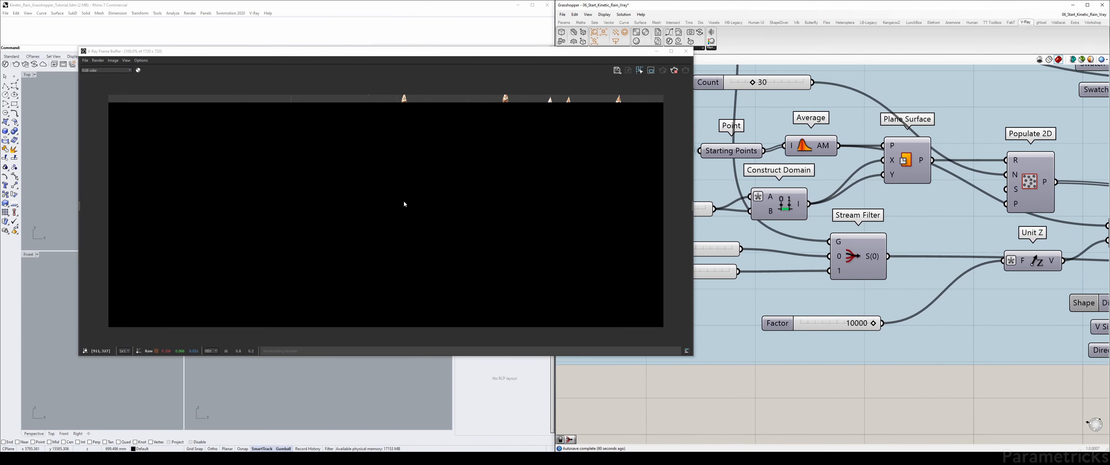
{"action": "right_click_drag", "start_coordinate": [1106, 91], "coordinate": [876, 140]}
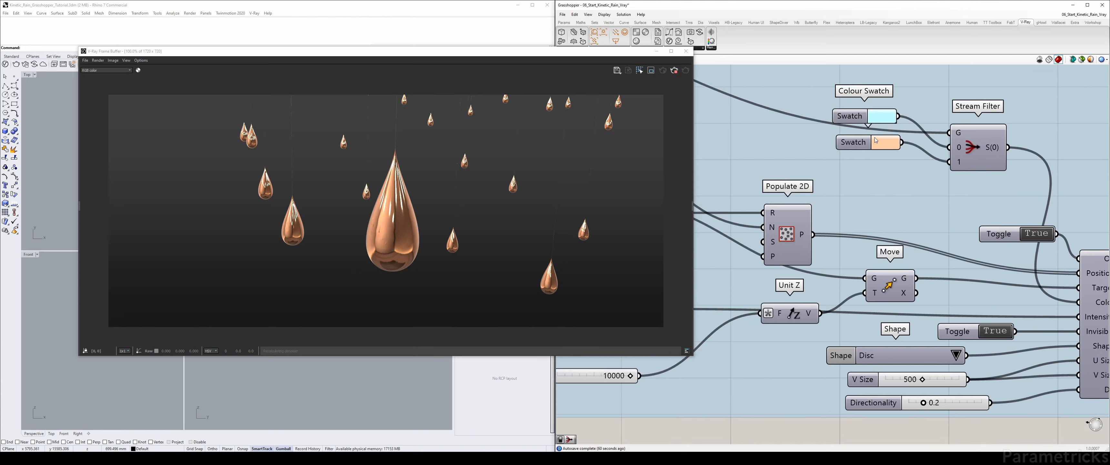
{"action": "left_click", "coordinate": [853, 119]}
{"action": "scroll", "coordinate": [853, 120], "scroll_direction": "up", "scroll_amount": 2}
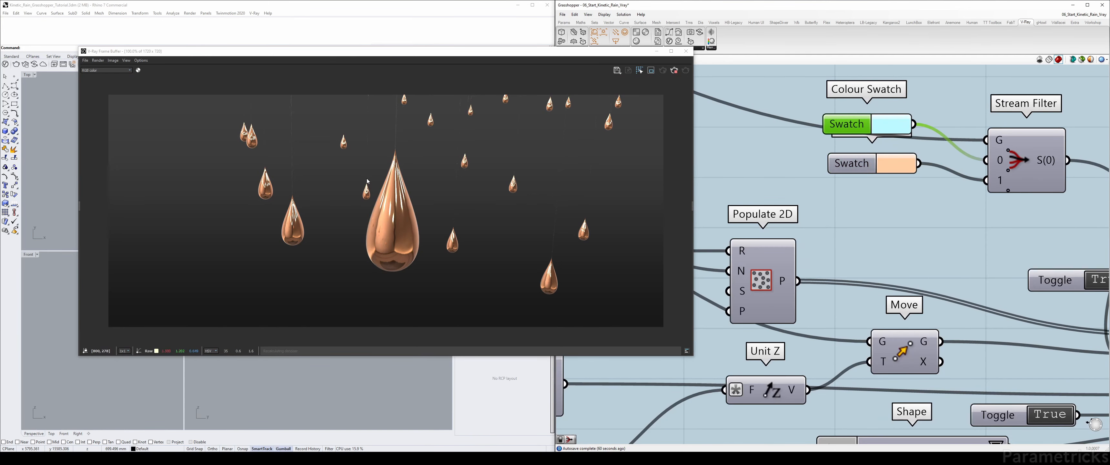
{"action": "left_click", "coordinate": [889, 123]}
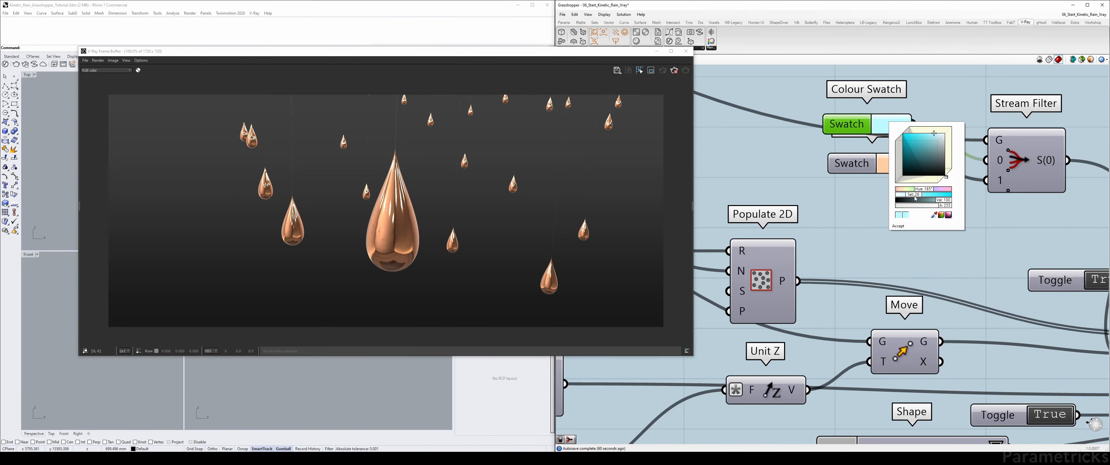
{"action": "mouse_move", "coordinate": [912, 195]}
{"action": "left_mouse_down"}
{"action": "mouse_move", "coordinate": [973, 195]}
{"action": "mouse_move", "coordinate": [925, 198]}
{"action": "left_mouse_up"}
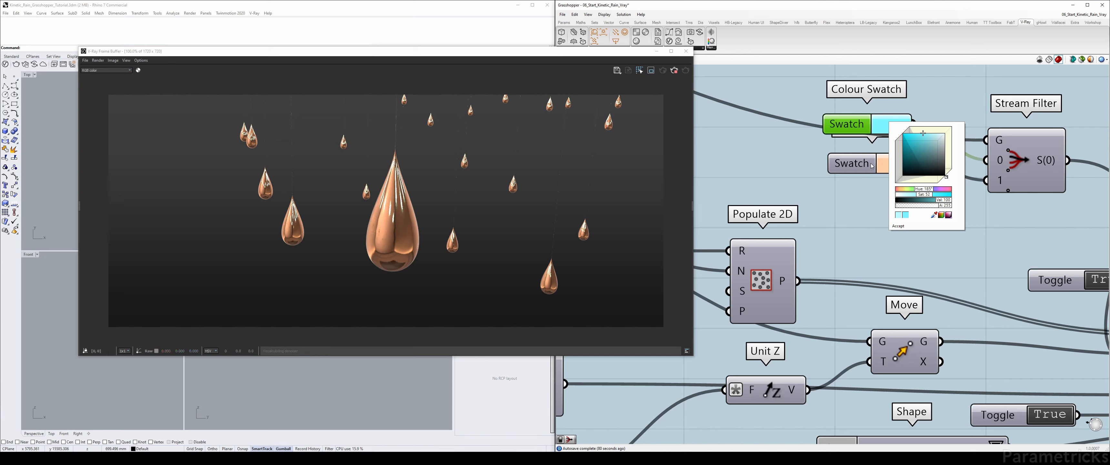
{"action": "left_click", "coordinate": [849, 164]}
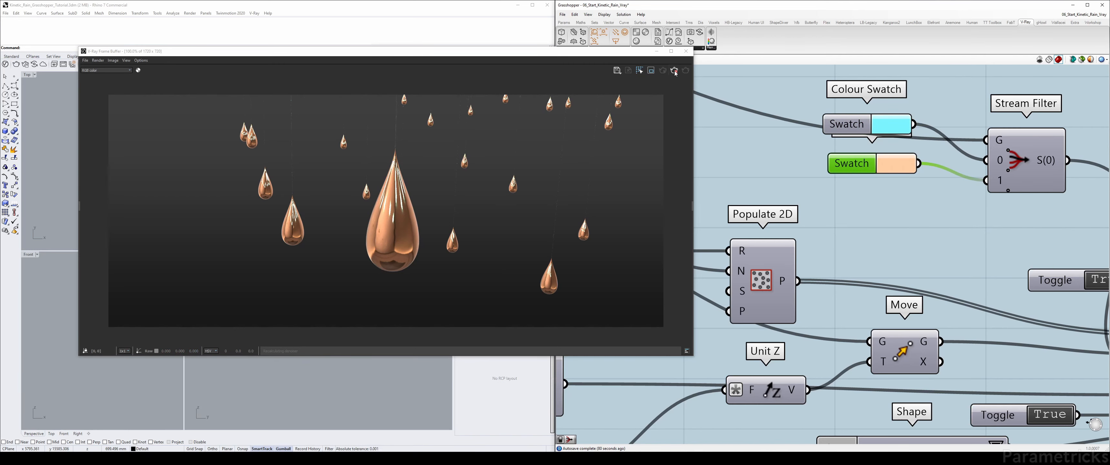
Close the droplet render and shift the Vray Lights group down, leaving more space below the Vray Geometry group
{"action": "scroll", "coordinate": [391, 264], "scroll_direction": "up", "scroll_amount": 1}
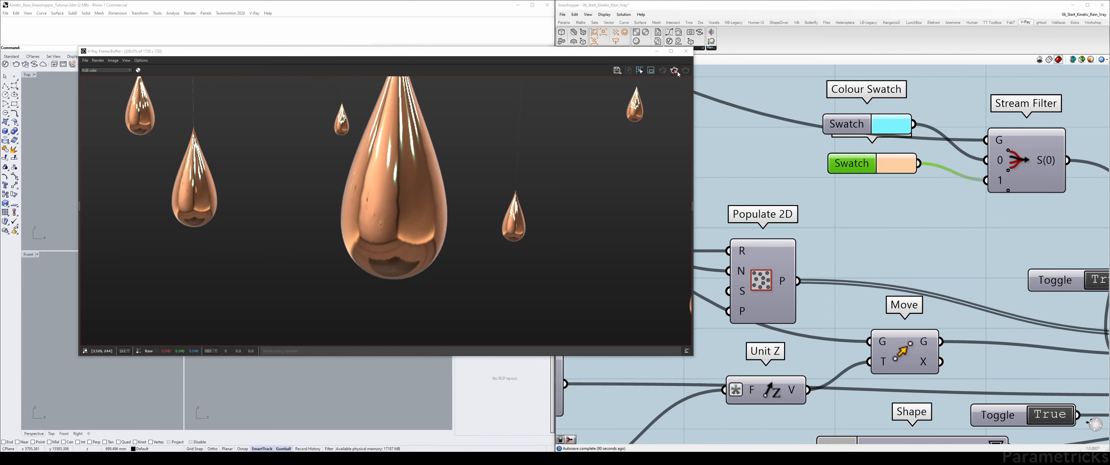
{"action": "left_click", "coordinate": [686, 51]}
{"action": "scroll", "coordinate": [776, 146], "scroll_direction": "down", "scroll_amount": 5}
{"action": "scroll", "coordinate": [776, 144], "scroll_direction": "down", "scroll_amount": 3}
{"action": "right_click_drag", "start_coordinate": [777, 145], "coordinate": [766, 197]}
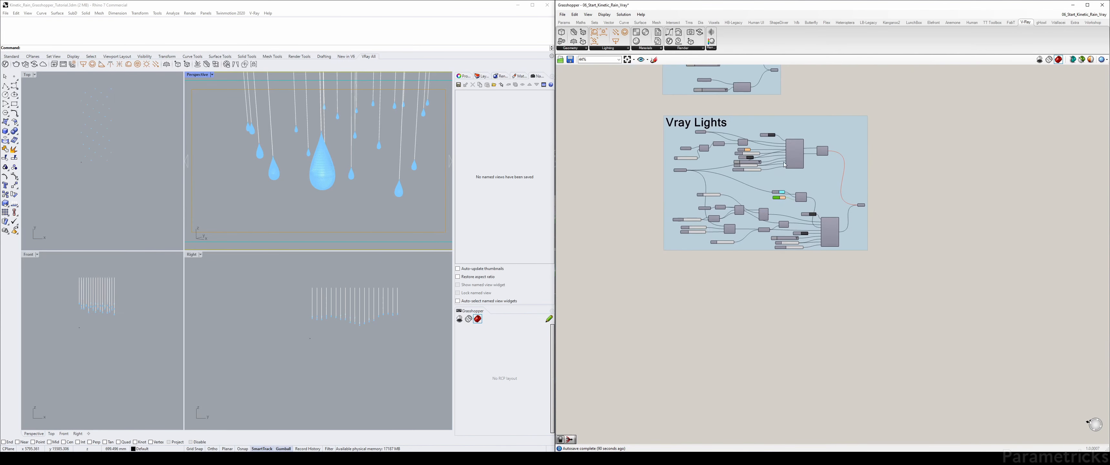
{"action": "scroll", "coordinate": [784, 158], "scroll_direction": "down", "scroll_amount": 4}
{"action": "right_click_drag", "start_coordinate": [807, 136], "coordinate": [772, 203]}
{"action": "scroll", "coordinate": [772, 202], "scroll_direction": "up", "scroll_amount": 3}
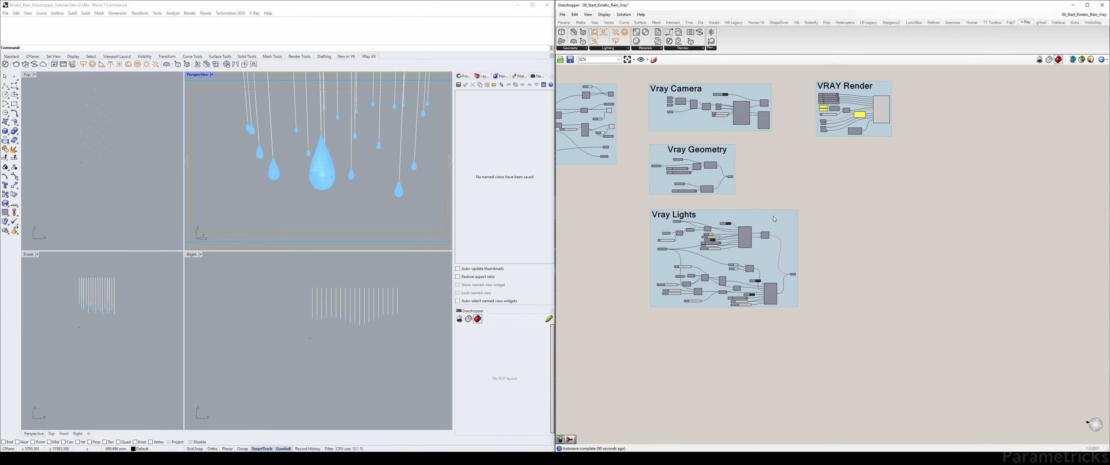
{"action": "left_click_drag", "start_coordinate": [773, 216], "coordinate": [774, 223]}
{"action": "scroll", "coordinate": [810, 160], "scroll_direction": "up", "scroll_amount": 2}
{"action": "right_click_drag", "start_coordinate": [706, 129], "coordinate": [725, 181]}
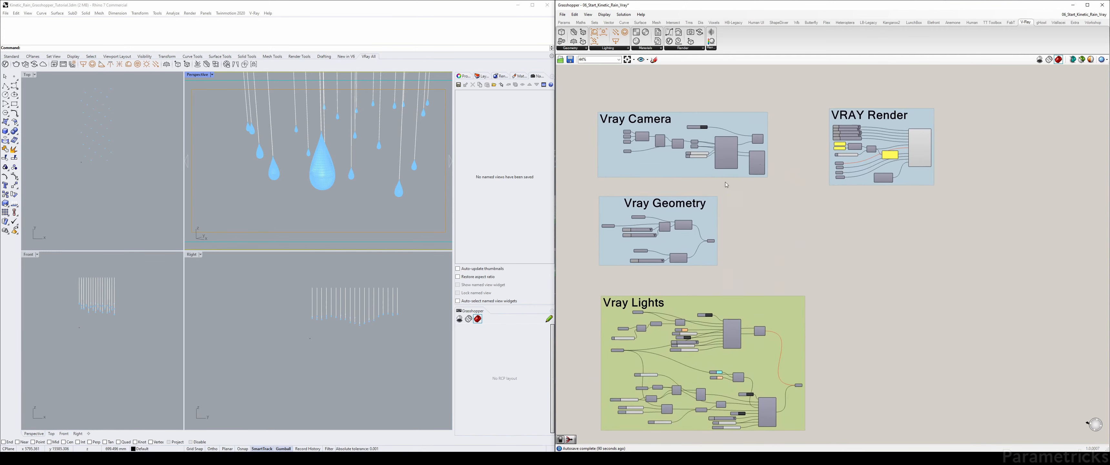
Compact the Vray Camera group by pulling in its left edge, and realign its title with the group
{"action": "left_click_drag", "start_coordinate": [589, 97], "coordinate": [787, 185]}
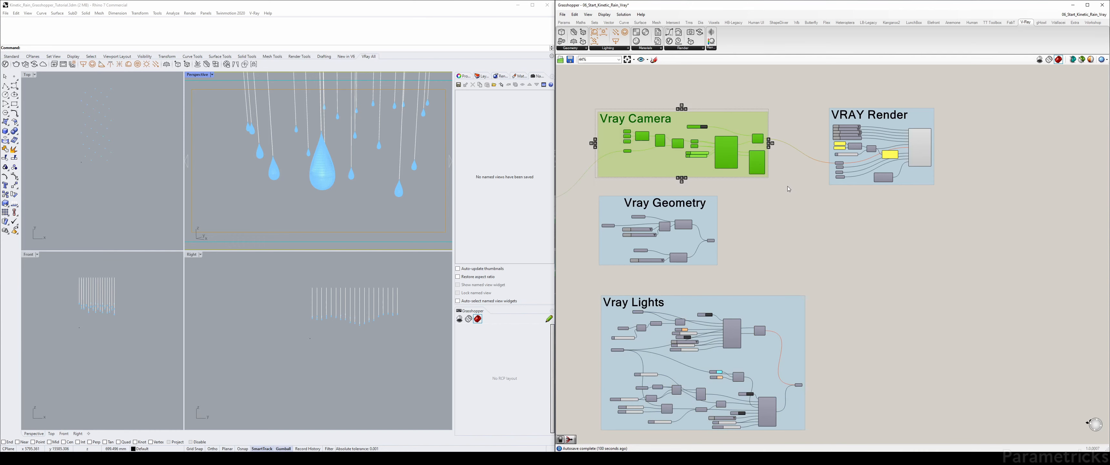
{"action": "left_click", "coordinate": [787, 188]}
{"action": "right_click_drag", "start_coordinate": [748, 207], "coordinate": [766, 194]}
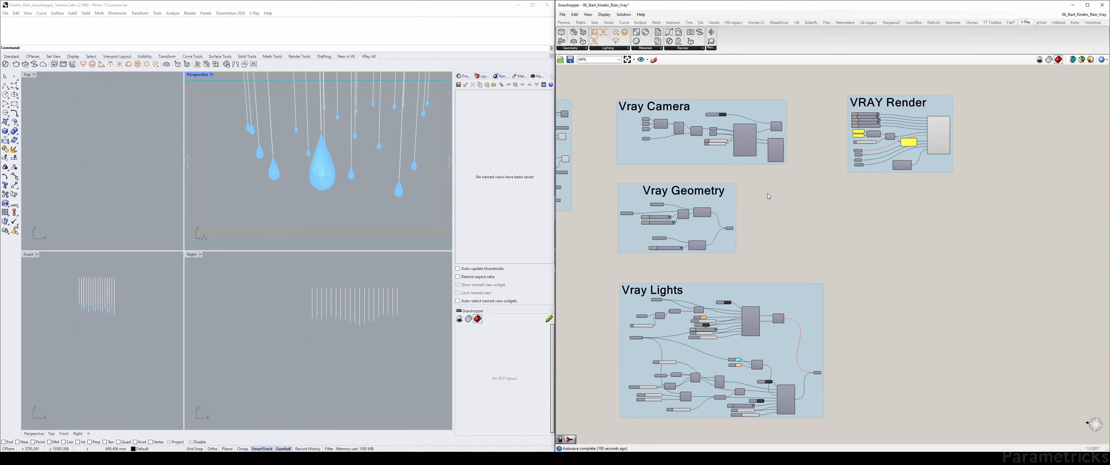
{"action": "scroll", "coordinate": [659, 125], "scroll_direction": "up", "scroll_amount": 2}
{"action": "scroll", "coordinate": [659, 125], "scroll_direction": "up", "scroll_amount": 1}
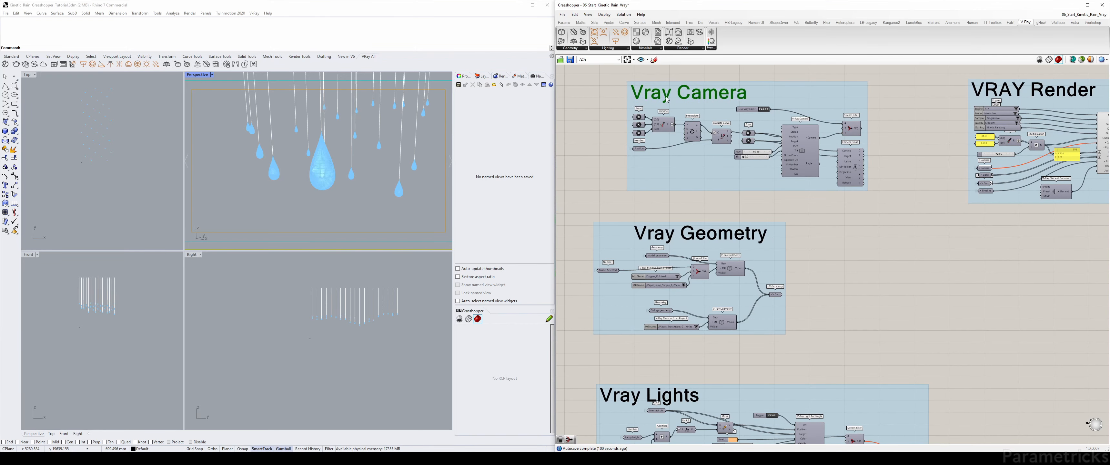
Move Model Selected closer to the Stream Filter in the Vray Geometry group and realign the group's title to its left edge
{"action": "right_click_drag", "start_coordinate": [558, 149], "coordinate": [720, 110]}
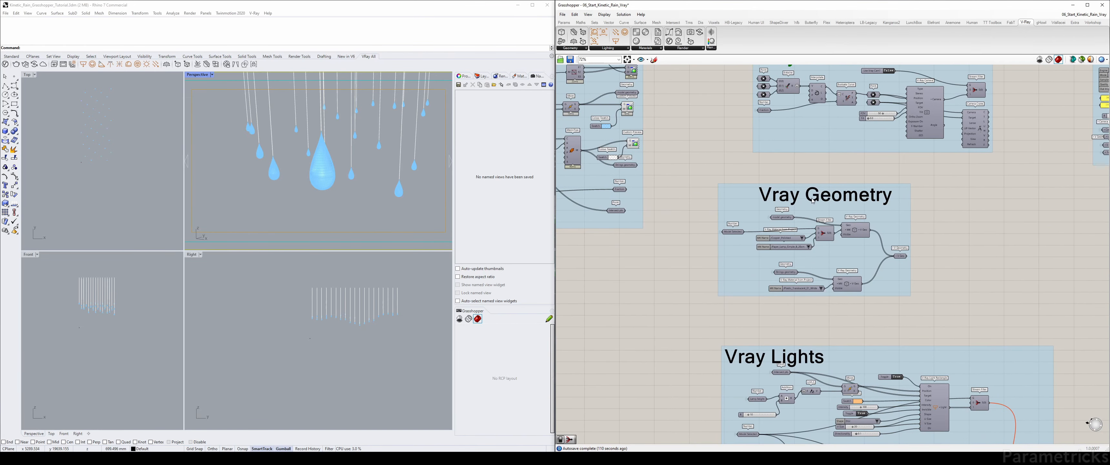
{"action": "left_click_drag", "start_coordinate": [812, 200], "coordinate": [773, 207]}
{"action": "scroll", "coordinate": [893, 241], "scroll_direction": "up", "scroll_amount": 3}
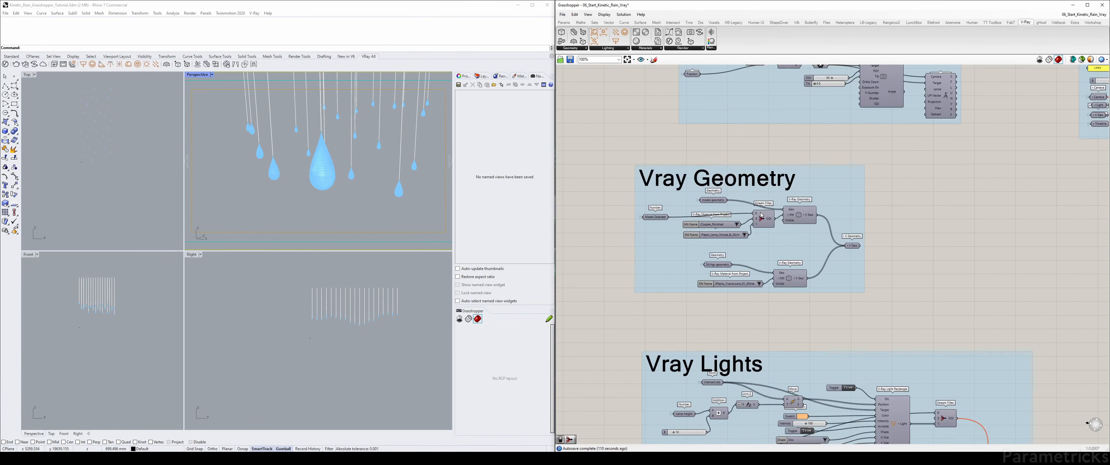
{"action": "left_click", "coordinate": [733, 232]}
{"action": "left_click_drag", "start_coordinate": [597, 217], "coordinate": [664, 209]}
{"action": "left_click_drag", "start_coordinate": [672, 170], "coordinate": [749, 169]}
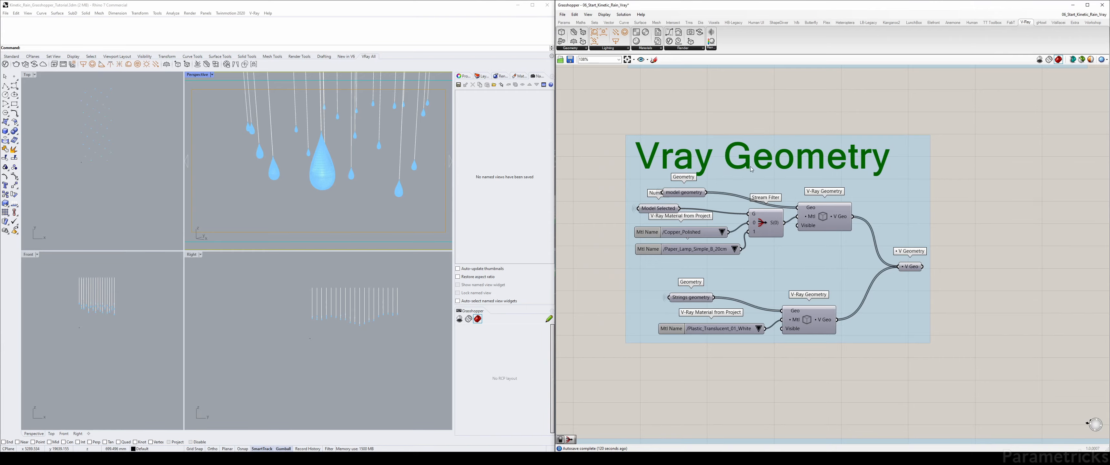
Shift the Vray Lights group right to line up its left edge with the Vray Geometry group
{"action": "scroll", "coordinate": [771, 227], "scroll_direction": "down", "scroll_amount": 3}
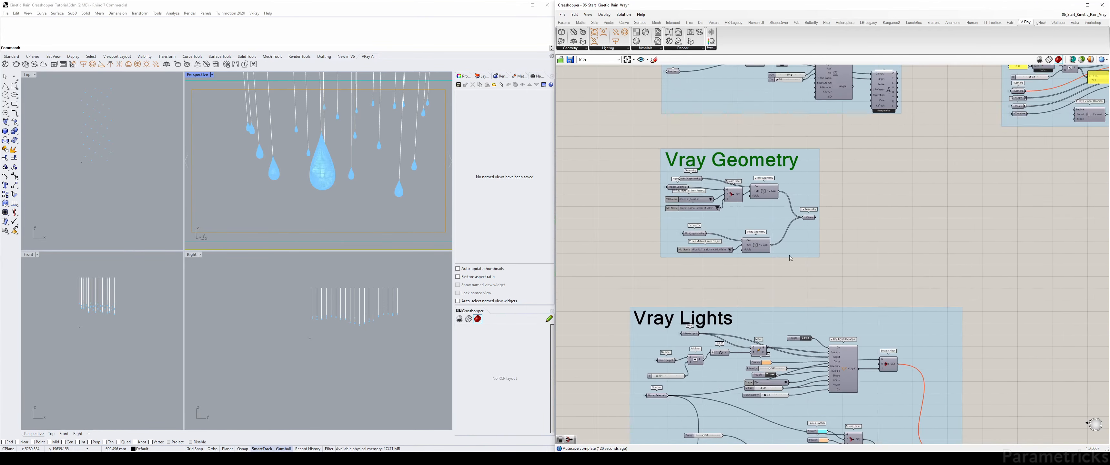
{"action": "scroll", "coordinate": [789, 256], "scroll_direction": "down", "scroll_amount": 1}
{"action": "left_click_drag", "start_coordinate": [781, 220], "coordinate": [808, 219]}
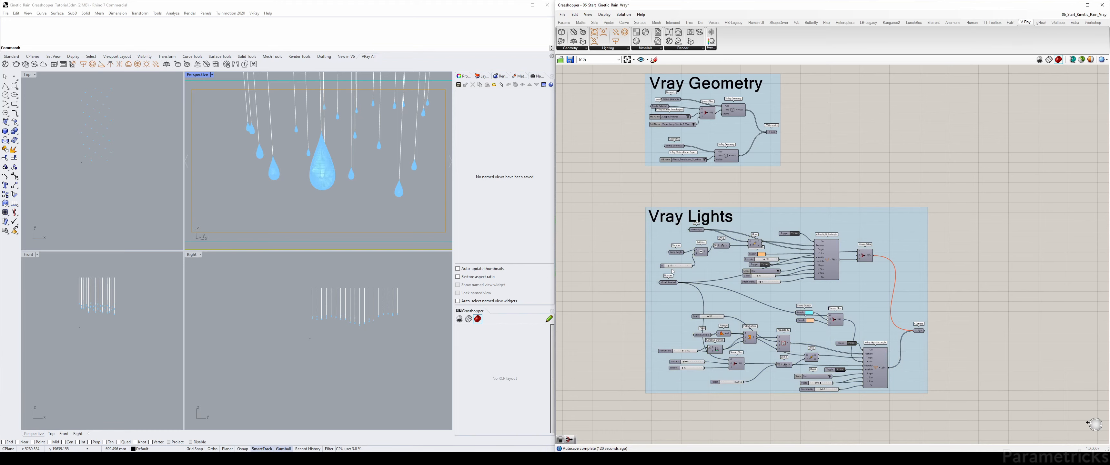
Move the VRAY Render group slightly farther right of the Vray Camera group
{"action": "scroll", "coordinate": [916, 278], "scroll_direction": "up", "scroll_amount": 3}
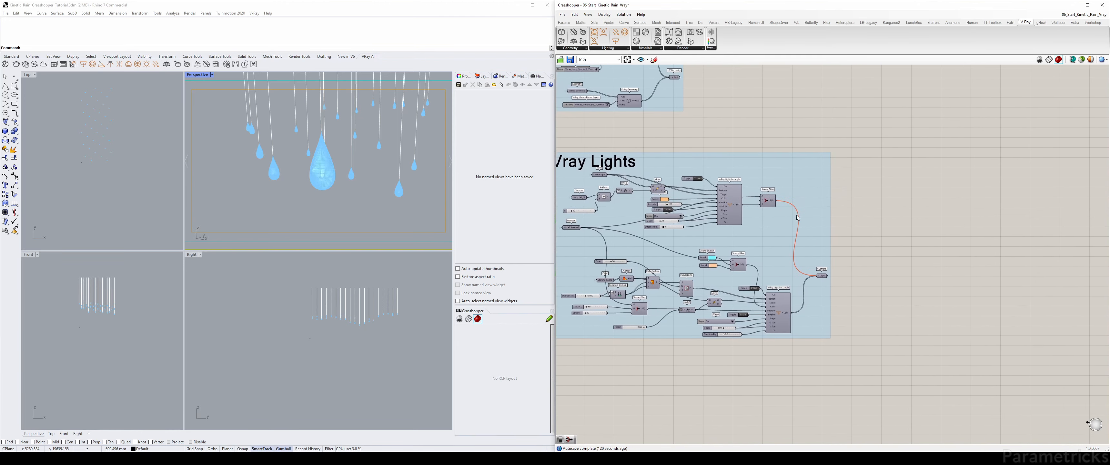
{"action": "scroll", "coordinate": [770, 194], "scroll_direction": "down", "scroll_amount": 5}
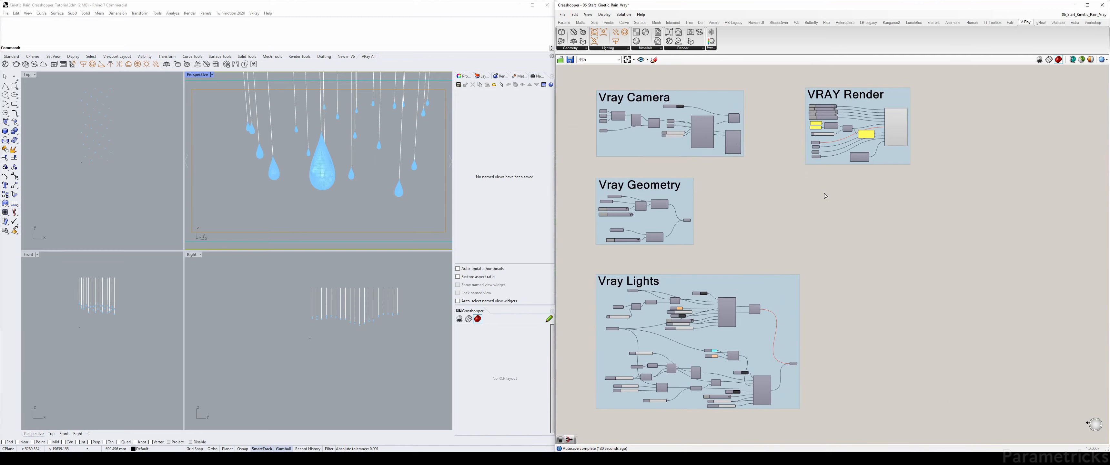
{"action": "scroll", "coordinate": [954, 165], "scroll_direction": "up", "scroll_amount": 4}
{"action": "scroll", "coordinate": [953, 166], "scroll_direction": "down", "scroll_amount": 3}
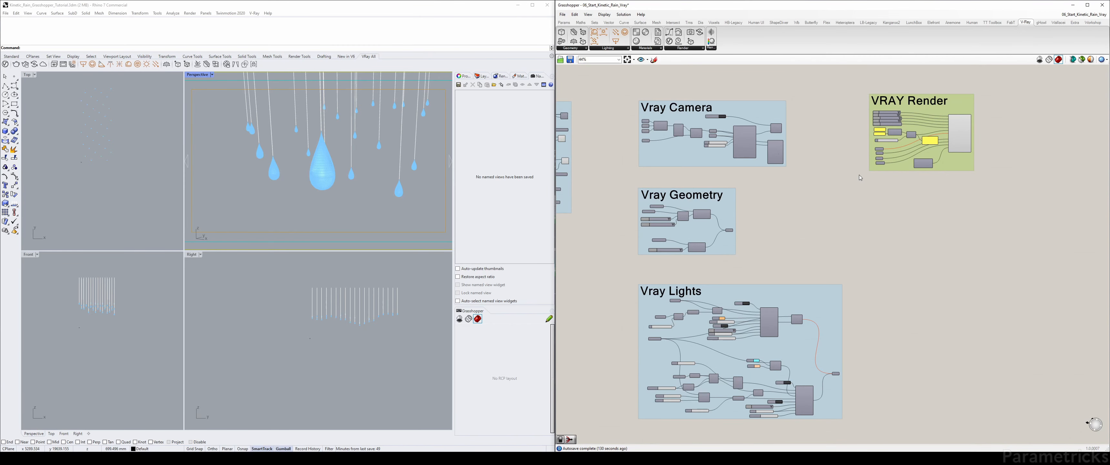
{"action": "scroll", "coordinate": [685, 160], "scroll_direction": "up", "scroll_amount": 2}
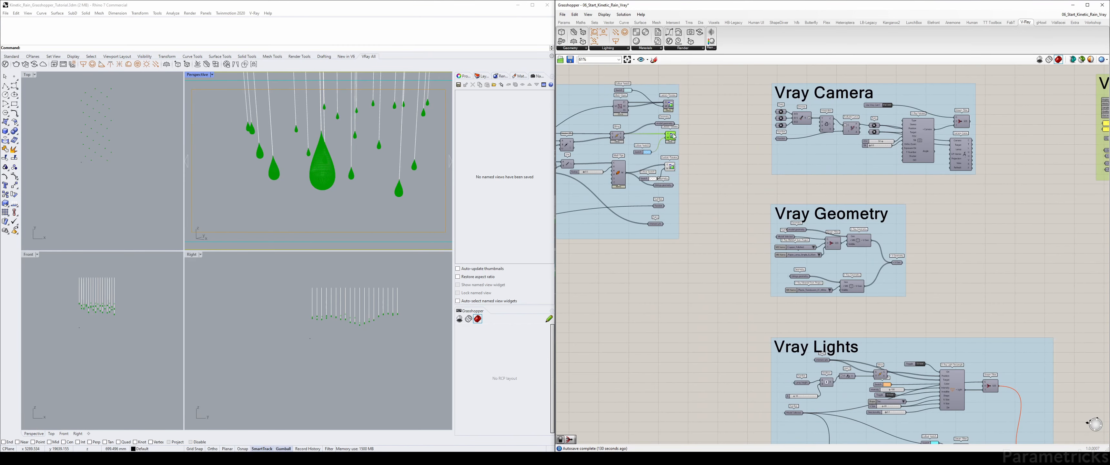
{"action": "right_click_drag", "start_coordinate": [1000, 173], "coordinate": [797, 159]}
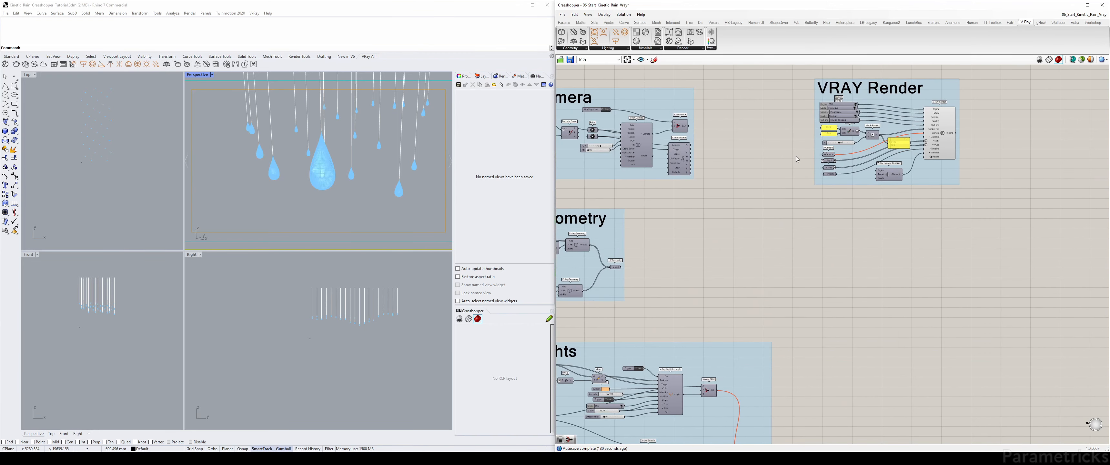
Preview the camera path curve from the Vray Camera group in the viewports and hide it again
{"action": "right_click_drag", "start_coordinate": [703, 156], "coordinate": [805, 179]}
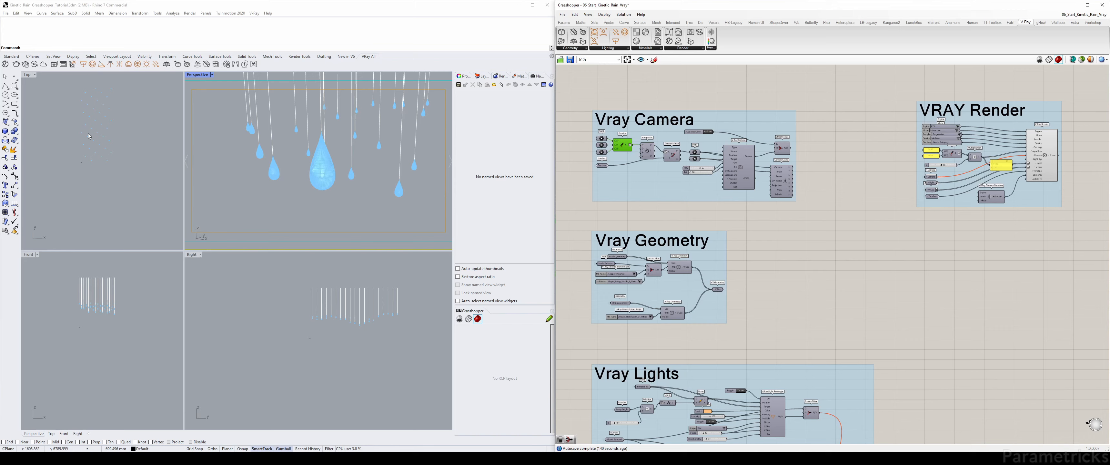
{"action": "left_click", "coordinate": [648, 155]}
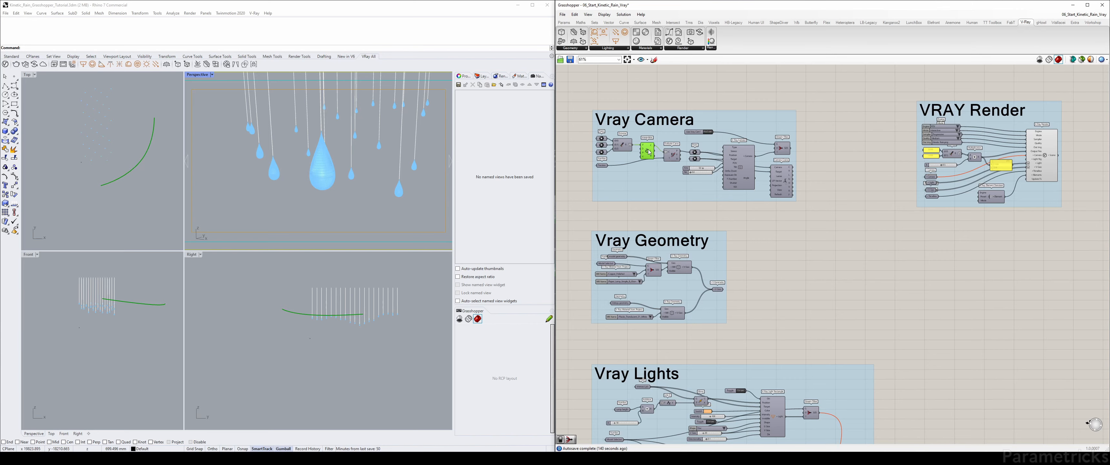
{"action": "key", "text": "ctrl+q"}
Set the Perspective viewport to look through the V-Ray Camera component
{"action": "right_click_drag", "start_coordinate": [968, 170], "coordinate": [895, 168]}
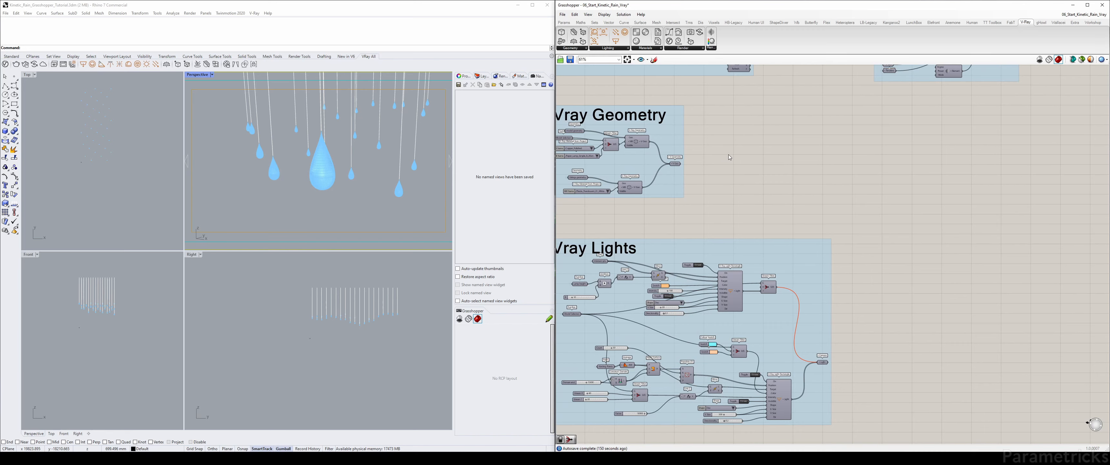
{"action": "scroll", "coordinate": [729, 154], "scroll_direction": "down", "scroll_amount": 3}
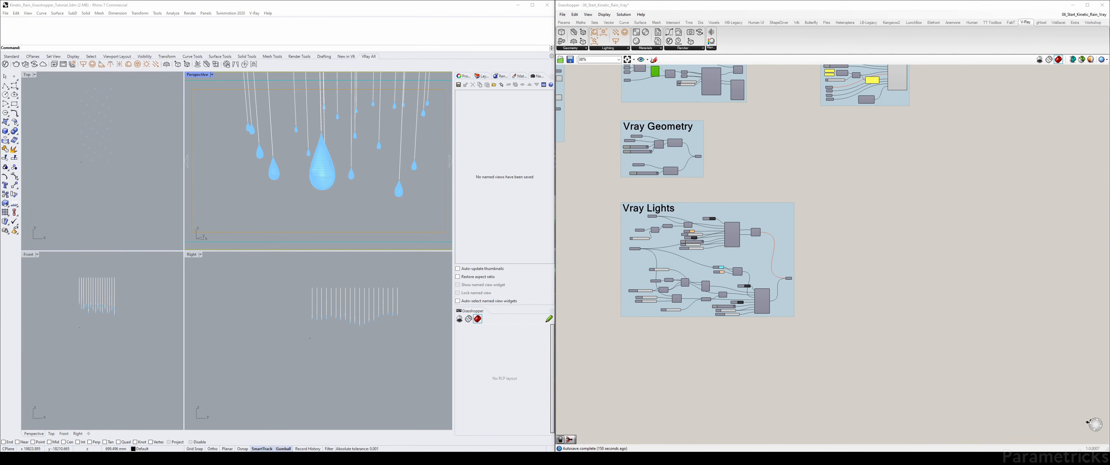
{"action": "right_click_drag", "start_coordinate": [838, 124], "coordinate": [814, 197]}
{"action": "scroll", "coordinate": [684, 160], "scroll_direction": "up", "scroll_amount": 5}
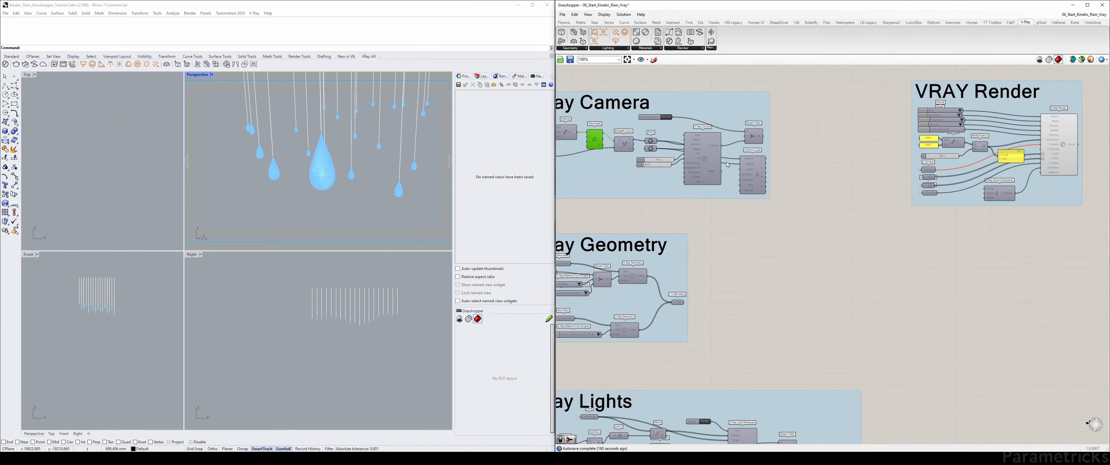
{"action": "right_click", "coordinate": [685, 161]}
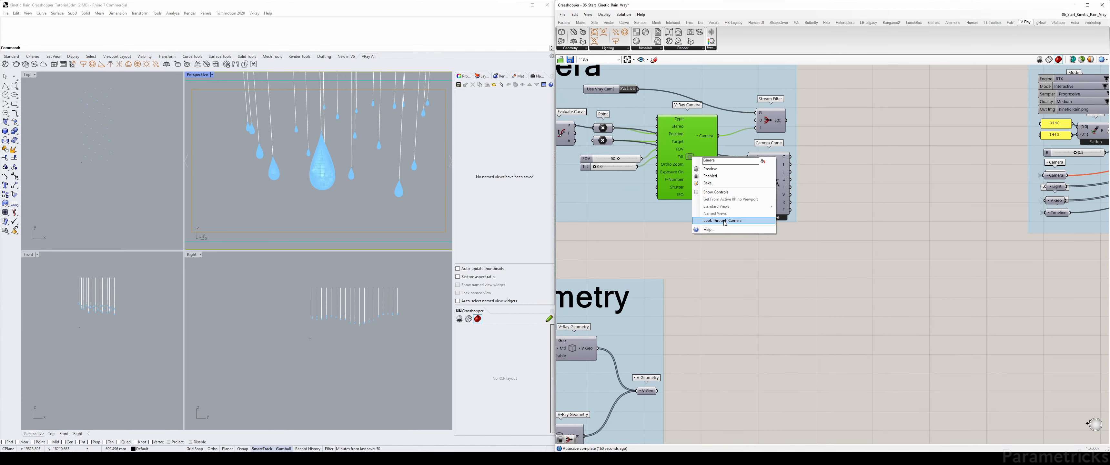
{"action": "left_click", "coordinate": [723, 221]}
Render the droplet model through the V-Ray camera from the V-Ray Render component, and close the frame buffer after viewing the result
{"action": "right_click_drag", "start_coordinate": [1009, 162], "coordinate": [804, 159]}
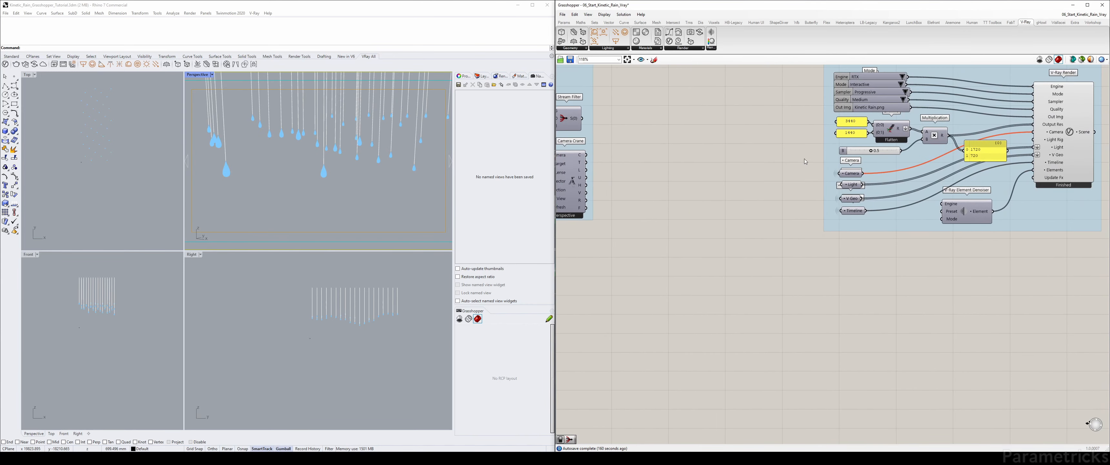
{"action": "right_click_drag", "start_coordinate": [939, 140], "coordinate": [811, 146]}
{"action": "right_click", "coordinate": [933, 138]}
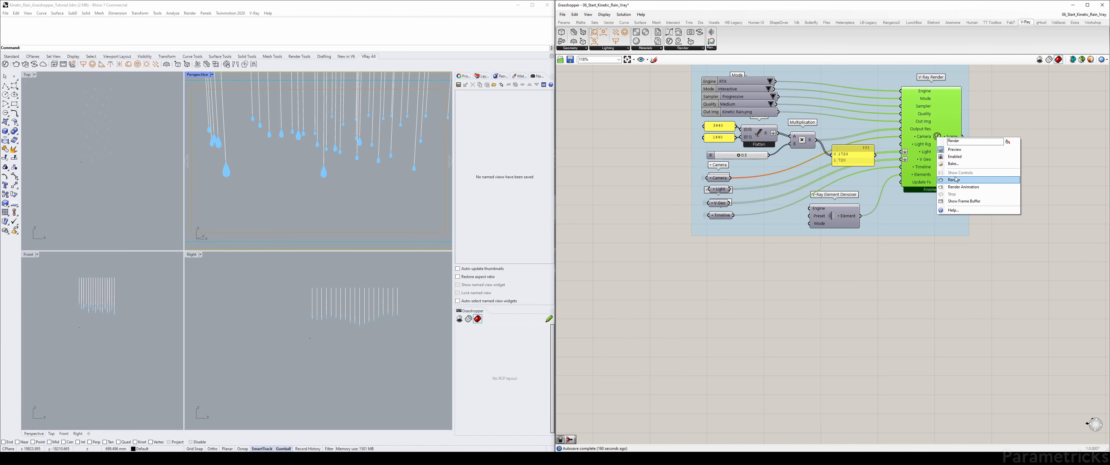
{"action": "left_click", "coordinate": [957, 180]}
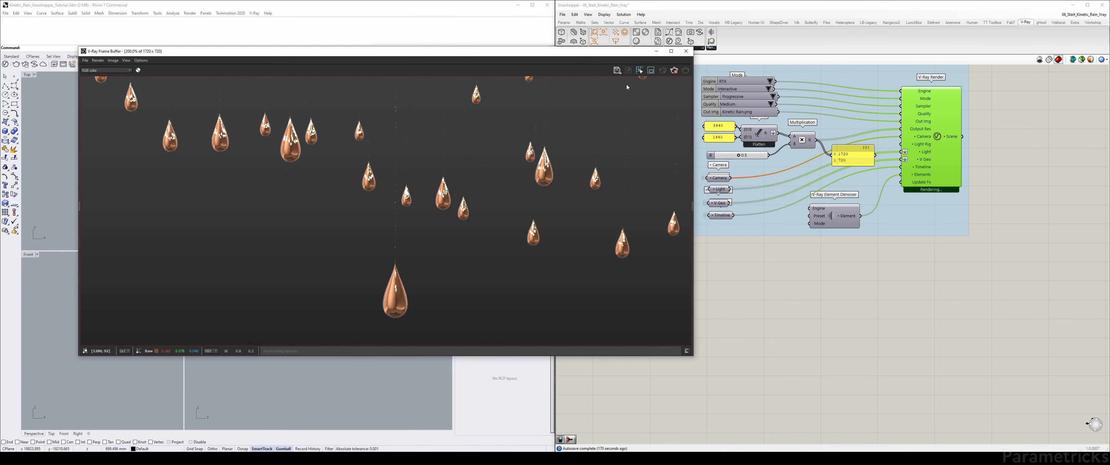
{"action": "scroll", "coordinate": [502, 134], "scroll_direction": "down", "scroll_amount": 2}
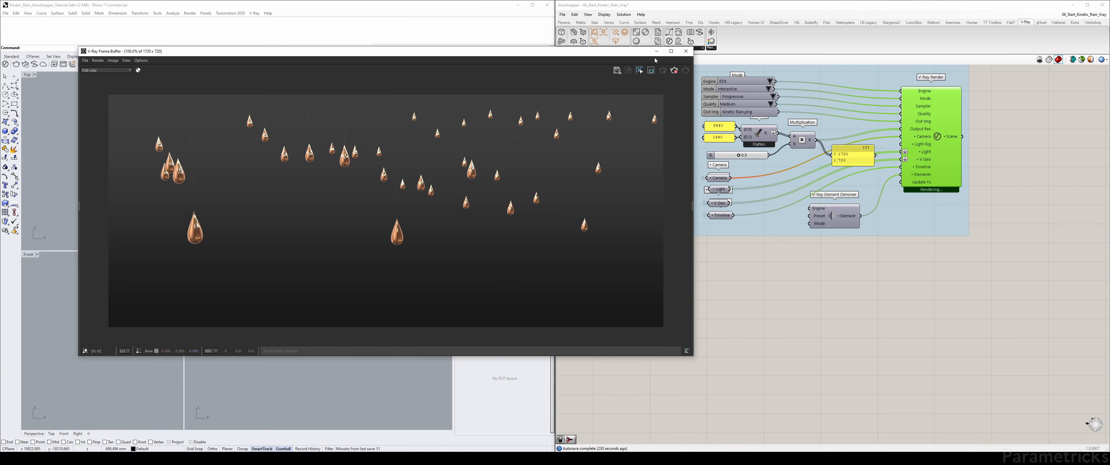
{"action": "left_click", "coordinate": [686, 51]}
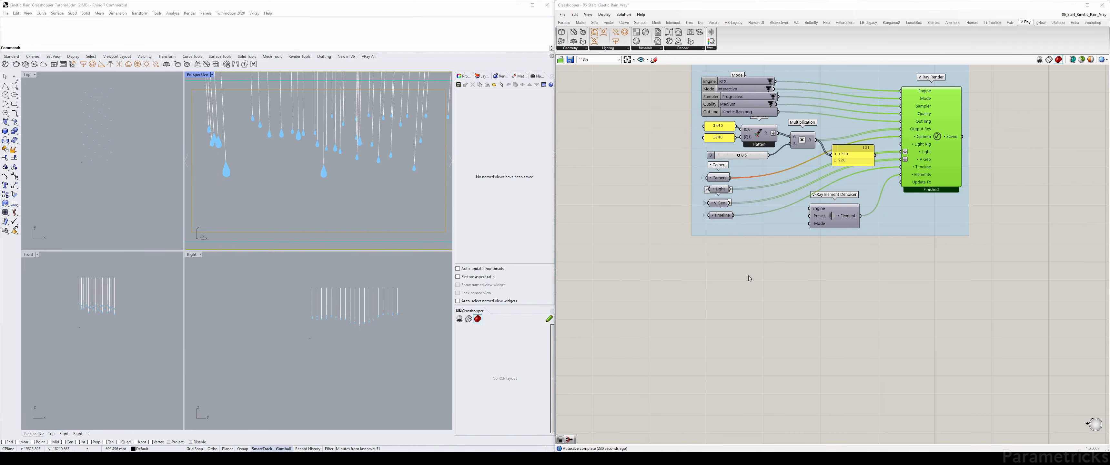
{"action": "scroll", "coordinate": [749, 275], "scroll_direction": "down", "scroll_amount": 5}
{"action": "right_click_drag", "start_coordinate": [719, 235], "coordinate": [686, 211]}
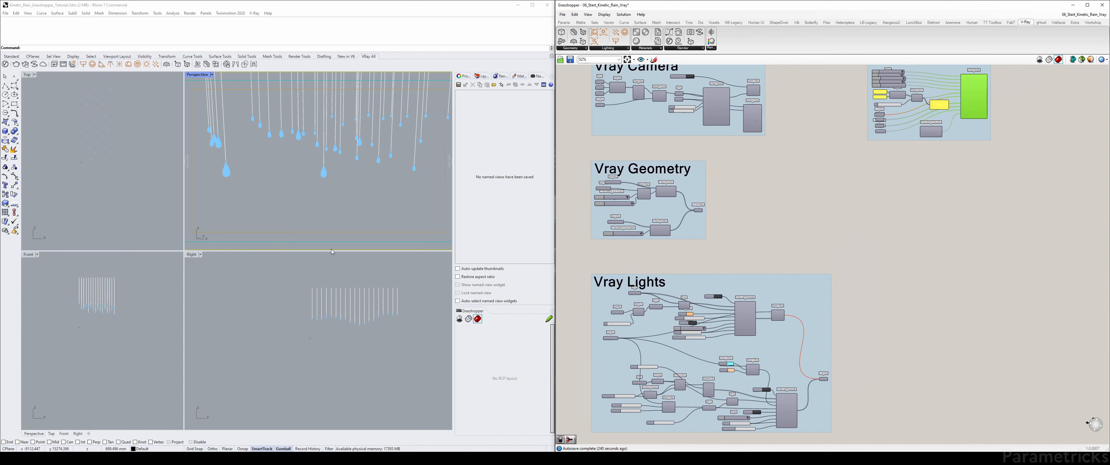
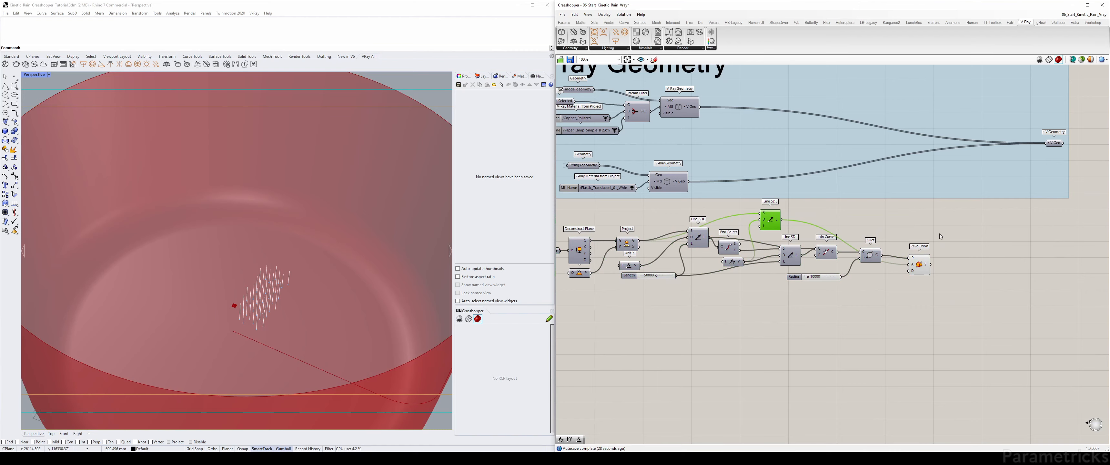
Add a V-Ray Material Simple component beside the Revolution component of the backdrop definition
{"action": "right_click_drag", "start_coordinate": [942, 246], "coordinate": [754, 212]}
{"action": "scroll", "coordinate": [754, 212], "scroll_direction": "up", "scroll_amount": 3}
{"action": "double_click", "coordinate": [772, 209]}
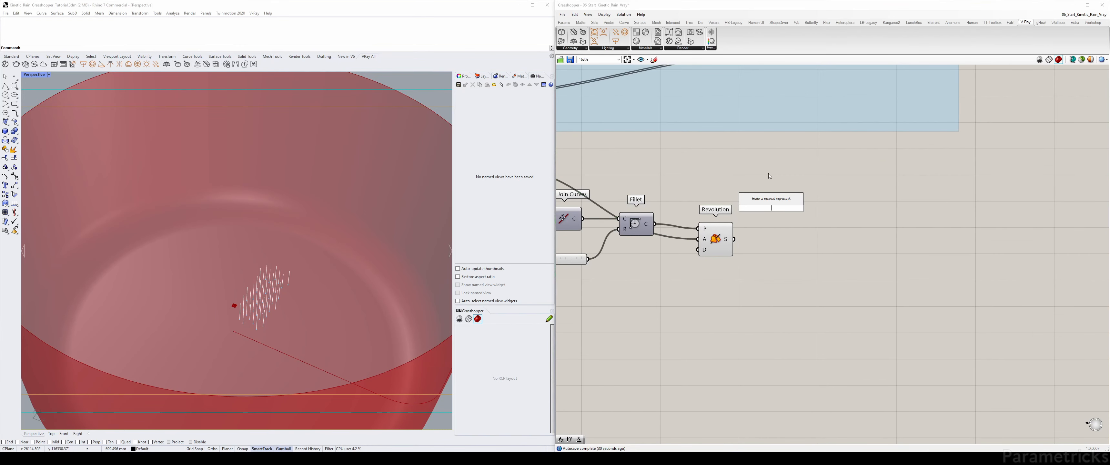
{"action": "left_click", "coordinate": [652, 48]}
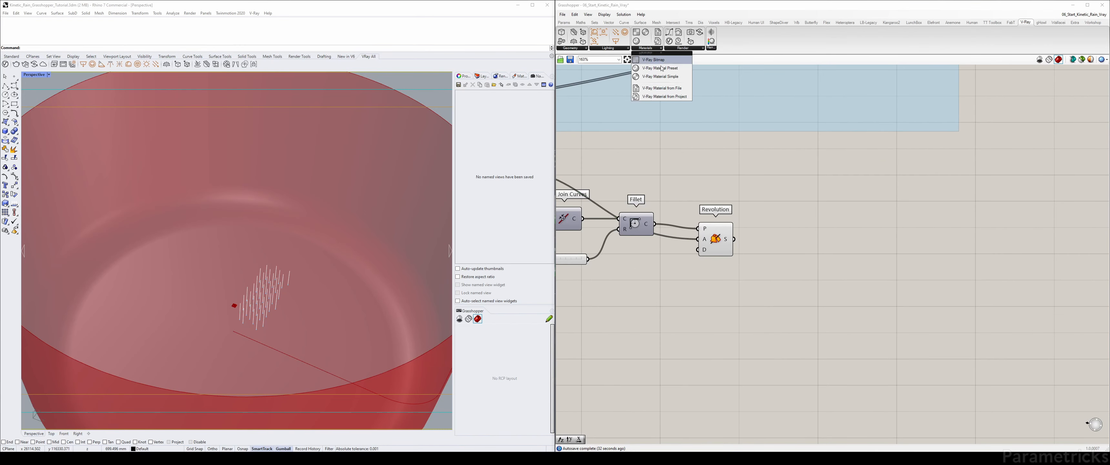
{"action": "left_click_drag", "start_coordinate": [653, 68], "coordinate": [816, 221]}
{"action": "right_click_drag", "start_coordinate": [827, 190], "coordinate": [782, 182]}
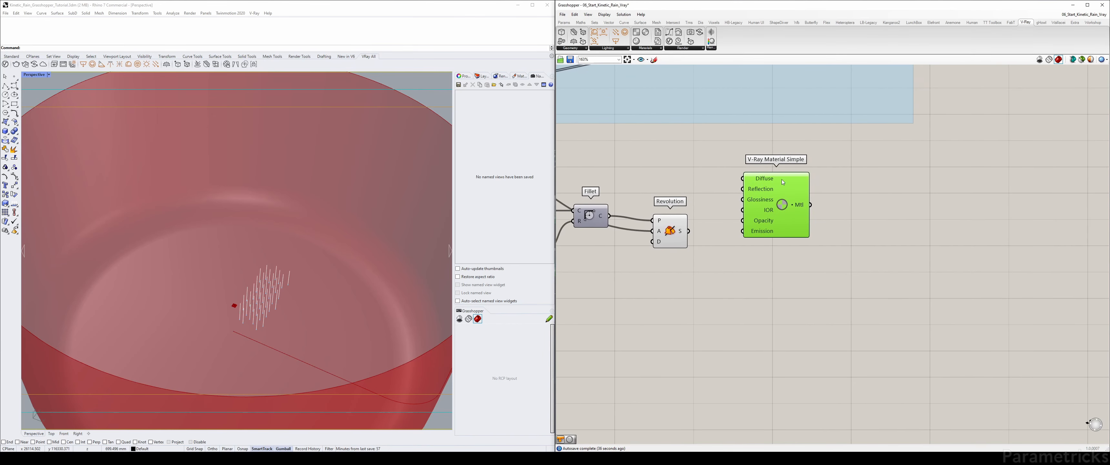
{"action": "left_click_drag", "start_coordinate": [767, 206], "coordinate": [733, 207]}
Add a V-Ray Geometry component, wire the Revolution surface to Geo and the simple material to Mtl, and arrange the components clearly
{"action": "double_click", "coordinate": [649, 152]}
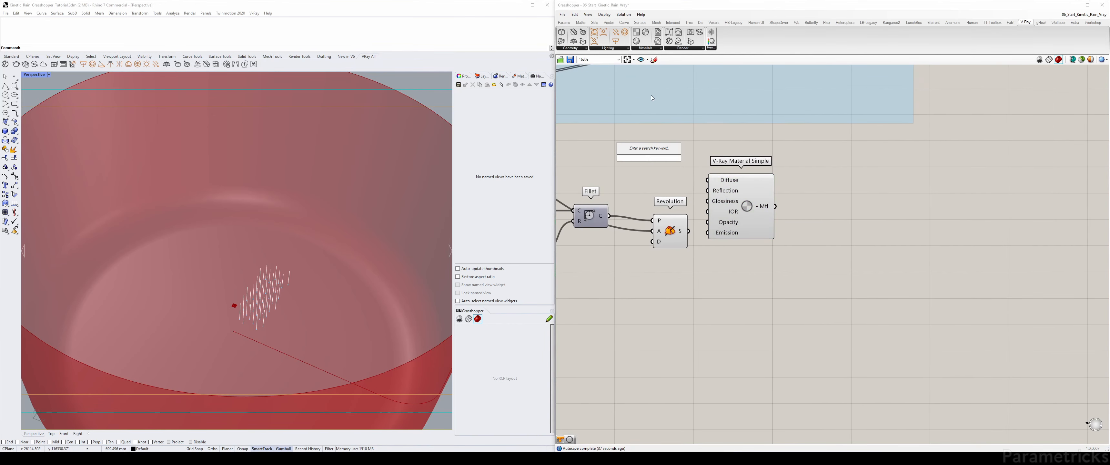
{"action": "left_click", "coordinate": [574, 50]}
{"action": "left_click_drag", "start_coordinate": [569, 62], "coordinate": [866, 189]}
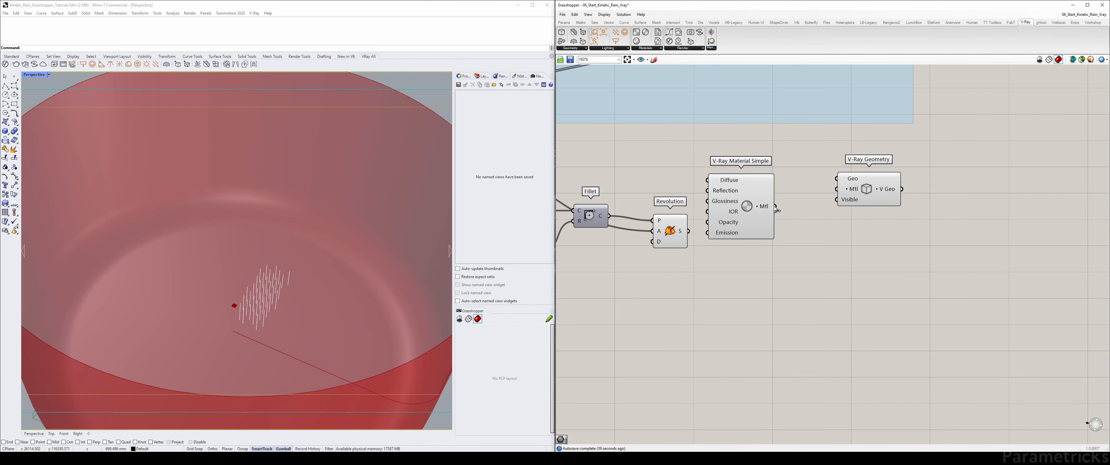
{"action": "left_click_drag", "start_coordinate": [688, 231], "coordinate": [837, 178]}
{"action": "left_click_drag", "start_coordinate": [736, 201], "coordinate": [678, 297]}
{"action": "left_click_drag", "start_coordinate": [668, 235], "coordinate": [675, 183]}
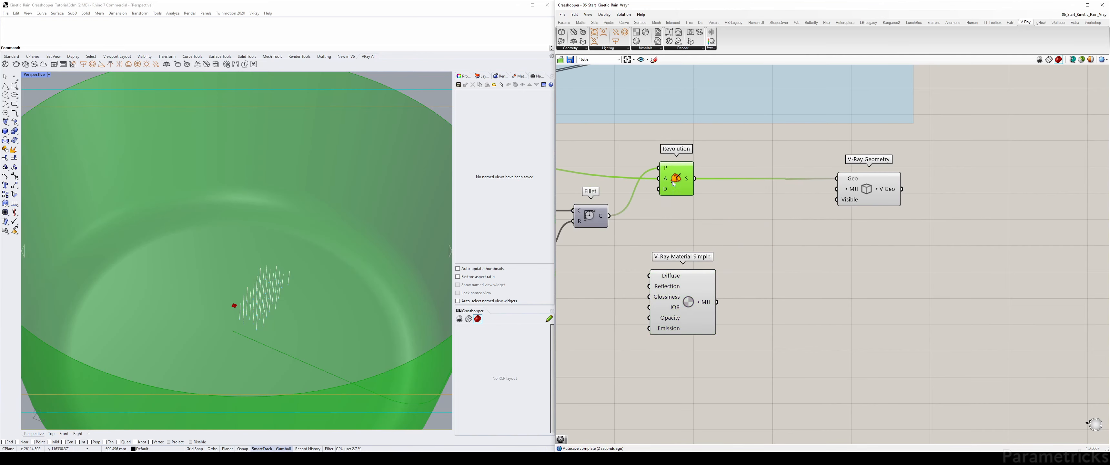
{"action": "mouse_move", "coordinate": [688, 302]}
{"action": "left_mouse_down"}
{"action": "mouse_move", "coordinate": [683, 240]}
{"action": "mouse_move", "coordinate": [721, 244]}
{"action": "mouse_move", "coordinate": [836, 189]}
{"action": "left_mouse_up"}
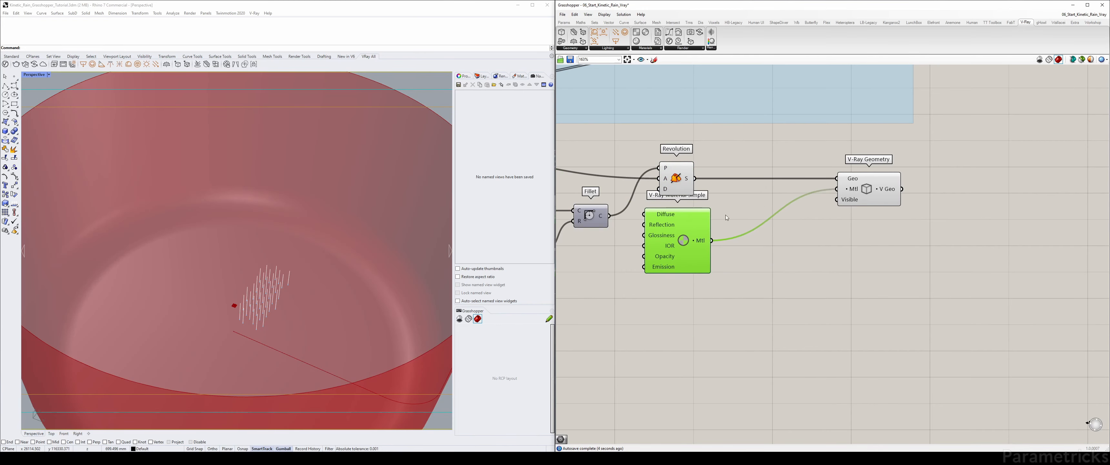
{"action": "left_click_drag", "start_coordinate": [698, 241], "coordinate": [759, 233]}
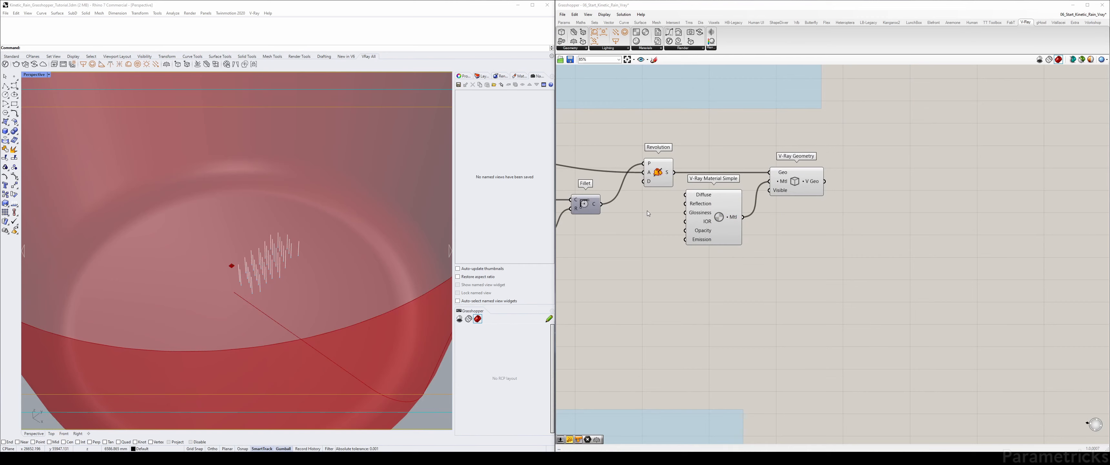
Add a Colour Swatch, connect it to the simple material's Diffuse and Reflection inputs, and set its colour to black
{"action": "double_click", "coordinate": [649, 214]}
{"action": "type", "text": "swa"}
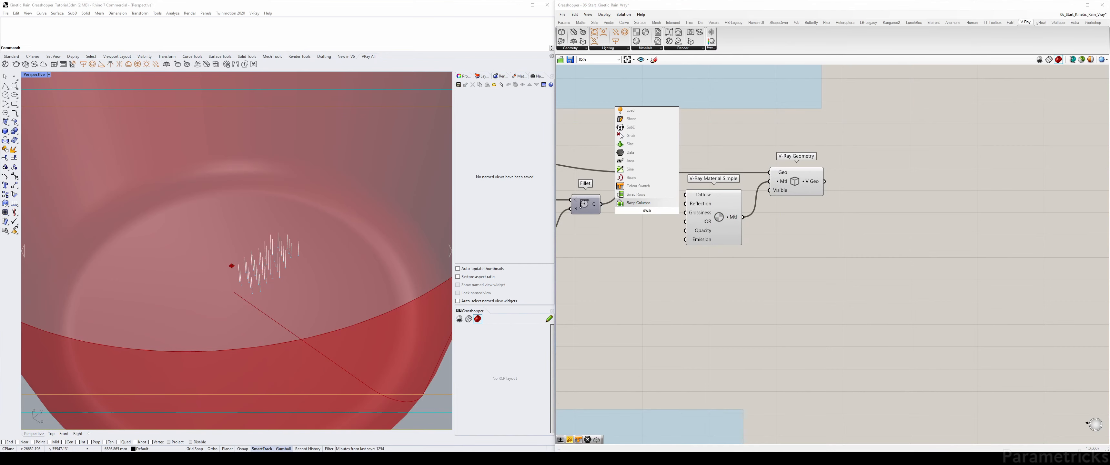
{"action": "left_click", "coordinate": [637, 186]}
{"action": "scroll", "coordinate": [663, 216], "scroll_direction": "up", "scroll_amount": 5}
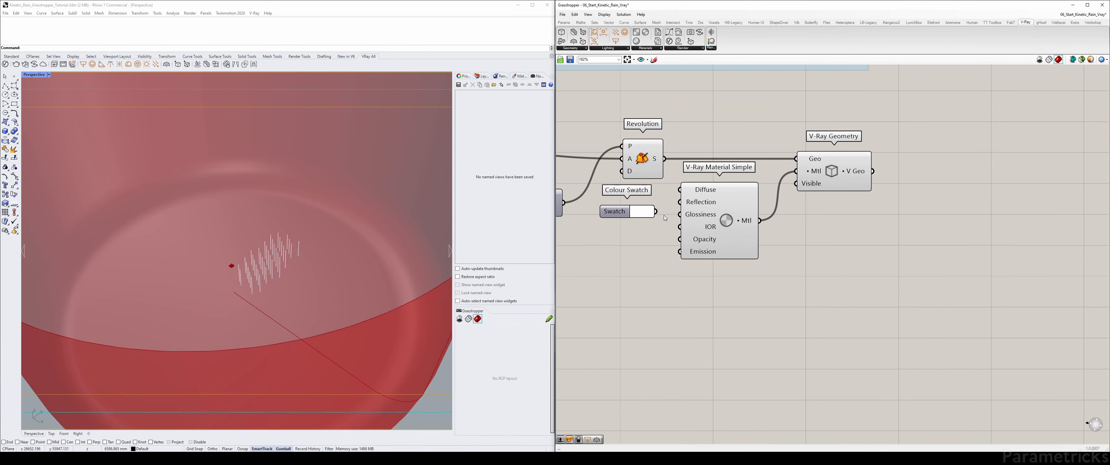
{"action": "mouse_move", "coordinate": [655, 212]}
{"action": "left_mouse_down"}
{"action": "mouse_move", "coordinate": [682, 190]}
{"action": "mouse_move", "coordinate": [682, 202]}
{"action": "mouse_move", "coordinate": [644, 207]}
{"action": "left_mouse_up"}
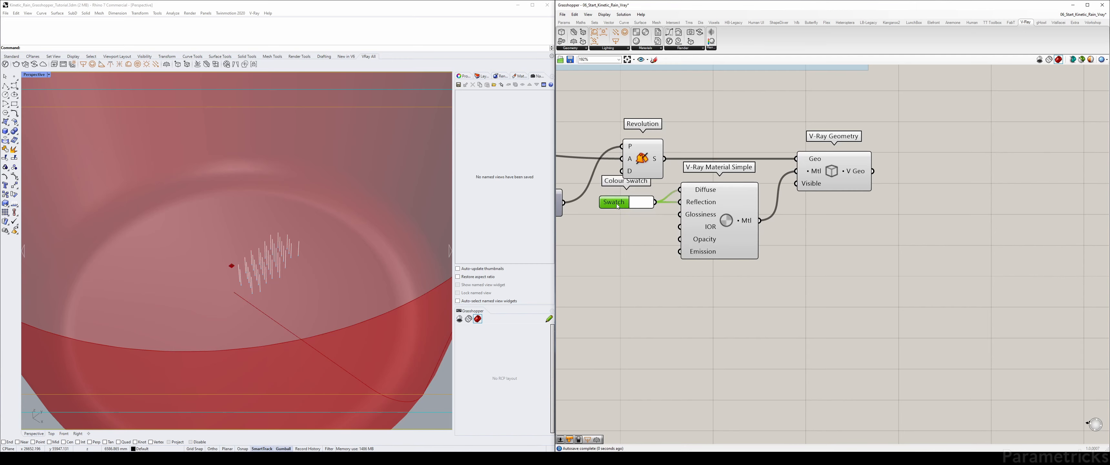
{"action": "left_click", "coordinate": [645, 207]}
{"action": "left_click_drag", "start_coordinate": [700, 282], "coordinate": [661, 287]}
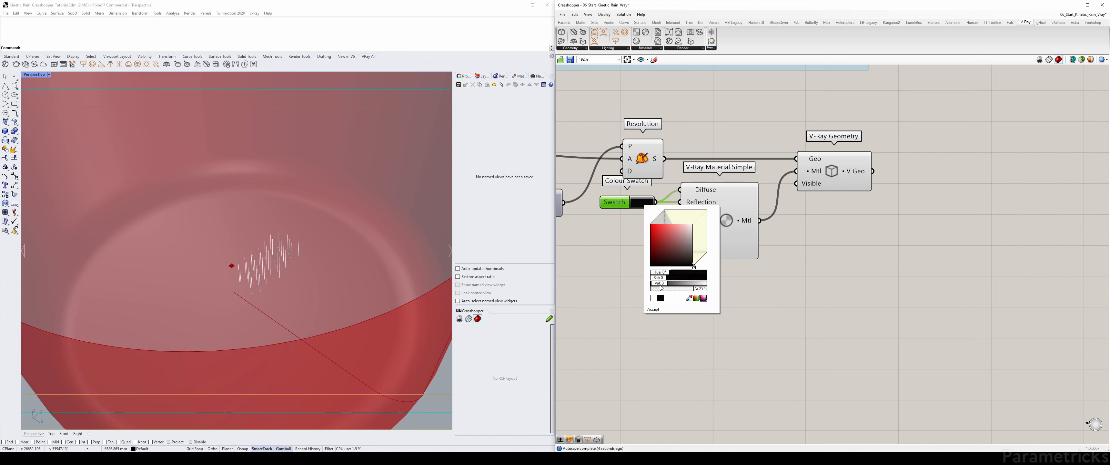
{"action": "left_click", "coordinate": [579, 272]}
Create a number slider from 0.15, connect it to the simple material's Glossiness input and set it to 0.02
{"action": "double_click", "coordinate": [596, 253]}
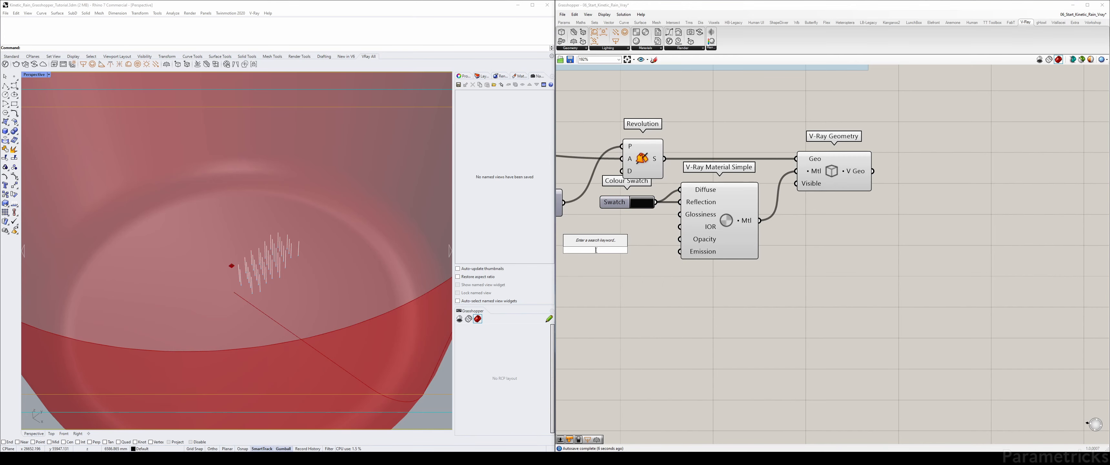
{"action": "type", "text": "0.15"}
{"action": "key", "text": "Return"}
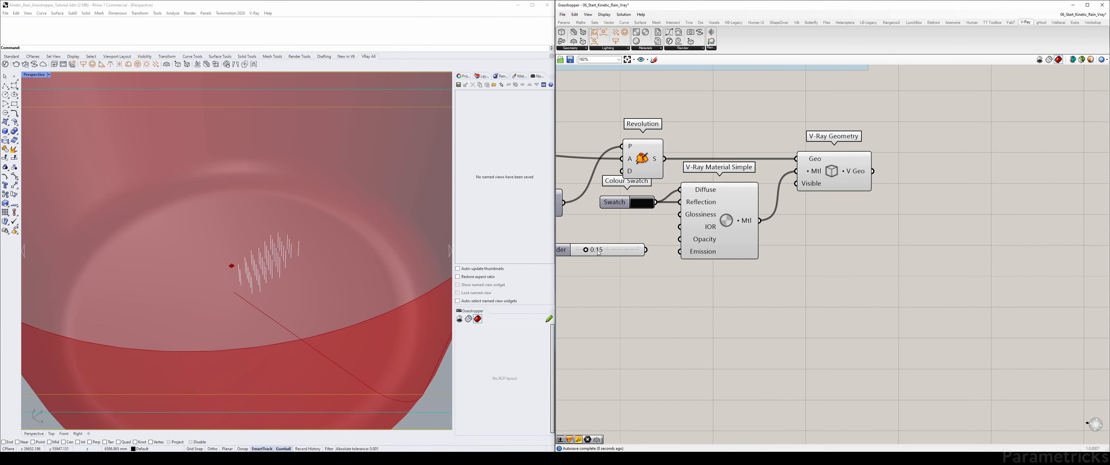
{"action": "right_click_drag", "start_coordinate": [599, 252], "coordinate": [642, 249]}
{"action": "left_click_drag", "start_coordinate": [690, 245], "coordinate": [723, 211]}
{"action": "left_click_drag", "start_coordinate": [646, 246], "coordinate": [638, 245]}
{"action": "right_click_drag", "start_coordinate": [701, 233], "coordinate": [642, 246]}
{"action": "left_click_drag", "start_coordinate": [711, 230], "coordinate": [717, 230]}
{"action": "left_click_drag", "start_coordinate": [642, 257], "coordinate": [643, 248]}
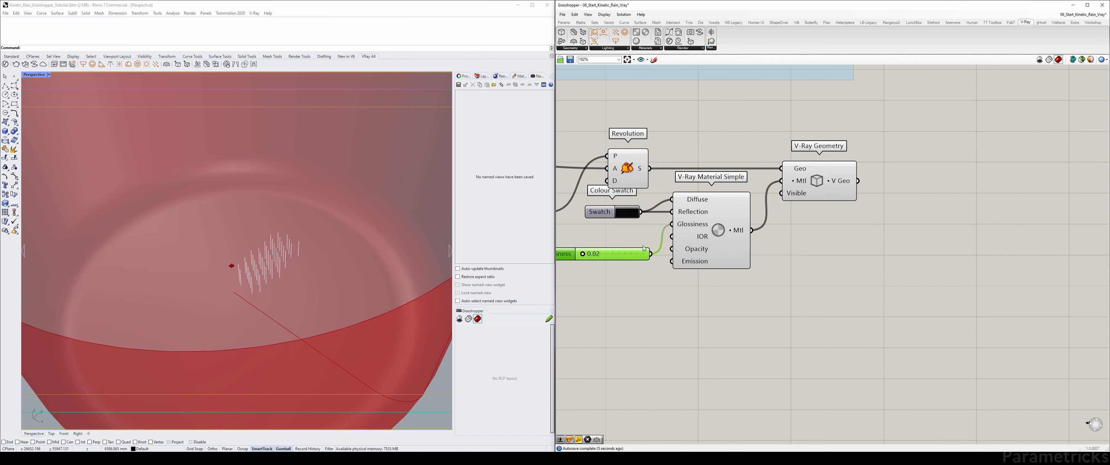
Connect the backdrop's V-Ray Geometry output to the V-Geometry parameter in the Vray Geometry group, keeping its existing connections
{"action": "scroll", "coordinate": [724, 250], "scroll_direction": "down", "scroll_amount": 3}
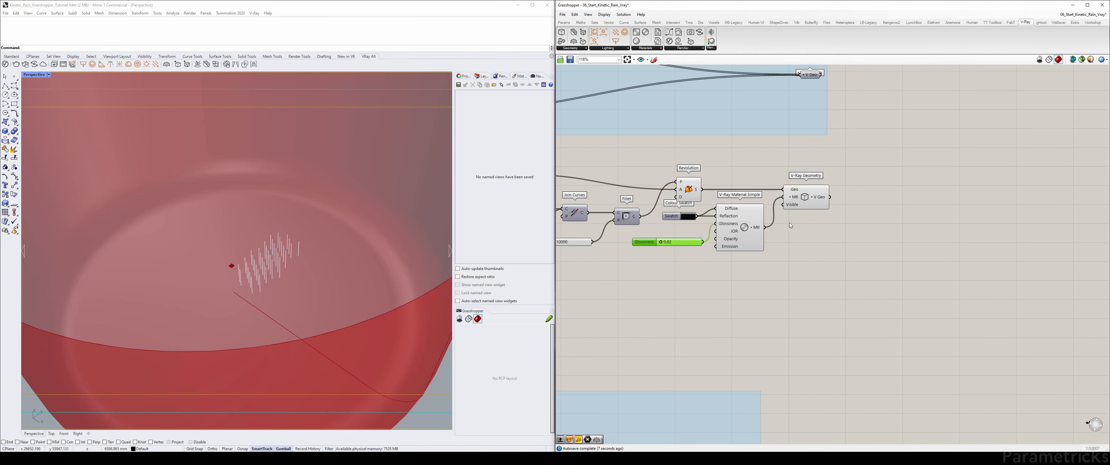
{"action": "left_click_drag", "start_coordinate": [715, 259], "coordinate": [814, 142]}
{"action": "scroll", "coordinate": [860, 190], "scroll_direction": "down", "scroll_amount": 3}
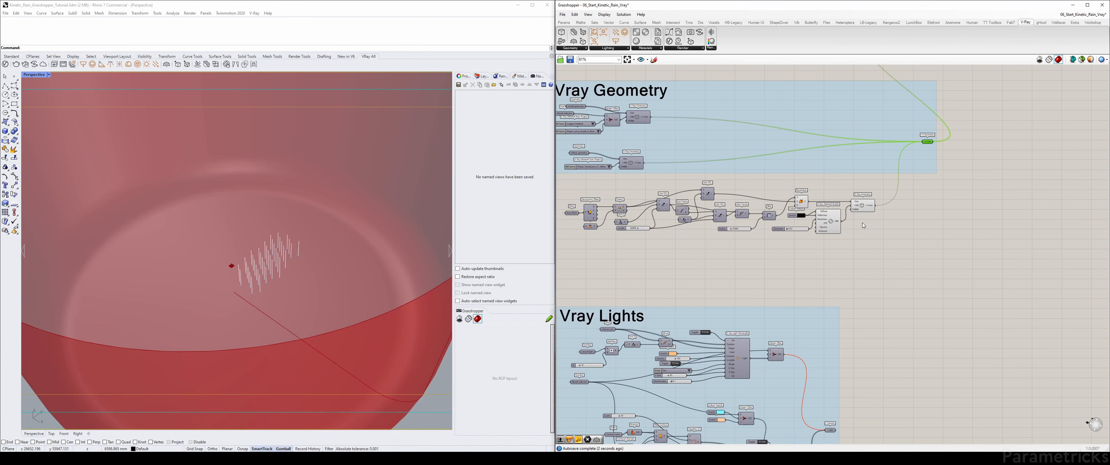
Turn off the viewport preview of the backdrop components, from the curve joining to the V-Ray Geometry
{"action": "left_click_drag", "start_coordinate": [899, 241], "coordinate": [730, 182]}
{"action": "middle_click", "coordinate": [789, 185]}
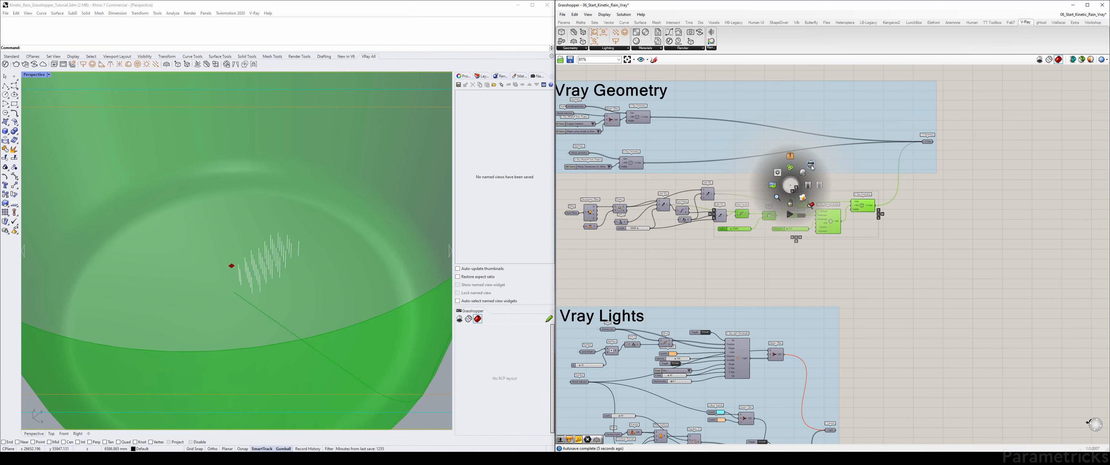
{"action": "left_click", "coordinate": [809, 166]}
Add all the backdrop components to the Vray Geometry group and clear the selection
{"action": "left_click", "coordinate": [944, 254]}
{"action": "left_click_drag", "start_coordinate": [944, 254], "coordinate": [556, 184]}
{"action": "right_click", "coordinate": [771, 135]}
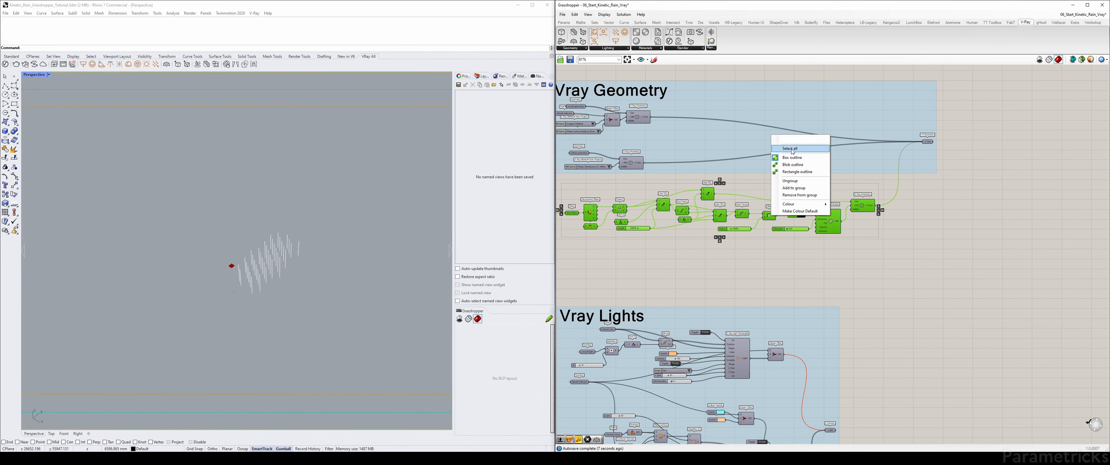
{"action": "left_click", "coordinate": [793, 187]}
{"action": "scroll", "coordinate": [685, 207], "scroll_direction": "up", "scroll_amount": 2}
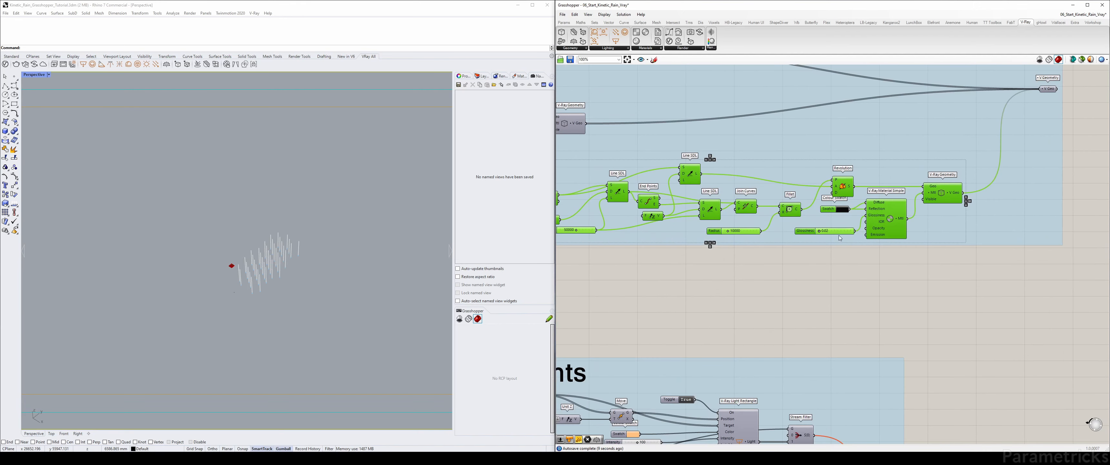
{"action": "left_click", "coordinate": [868, 267]}
Orbit the Perspective viewport to frame the hanging droplets and start a render from the V-Ray Render component
{"action": "scroll", "coordinate": [867, 267], "scroll_direction": "down", "scroll_amount": 3}
{"action": "scroll", "coordinate": [738, 164], "scroll_direction": "up", "scroll_amount": 5}
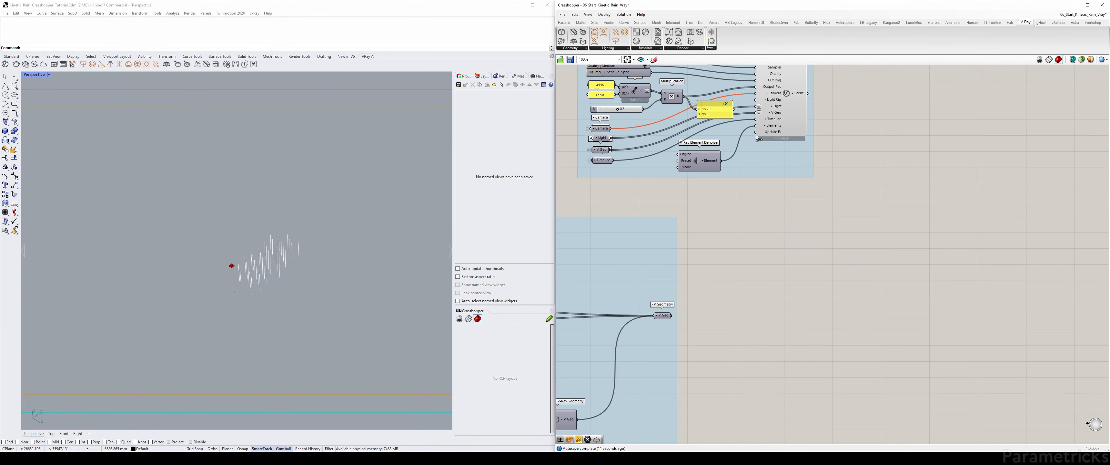
{"action": "left_click", "coordinate": [342, 240]}
{"action": "right_click_drag", "start_coordinate": [395, 224], "coordinate": [320, 231]}
{"action": "scroll", "coordinate": [297, 249], "scroll_direction": "up", "scroll_amount": 5}
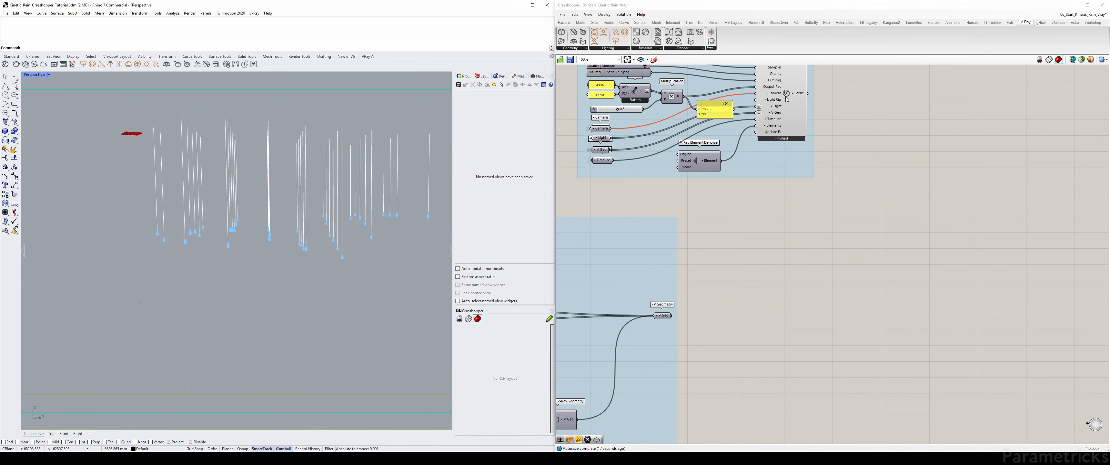
{"action": "right_click", "coordinate": [786, 97]}
{"action": "left_click", "coordinate": [810, 138]}
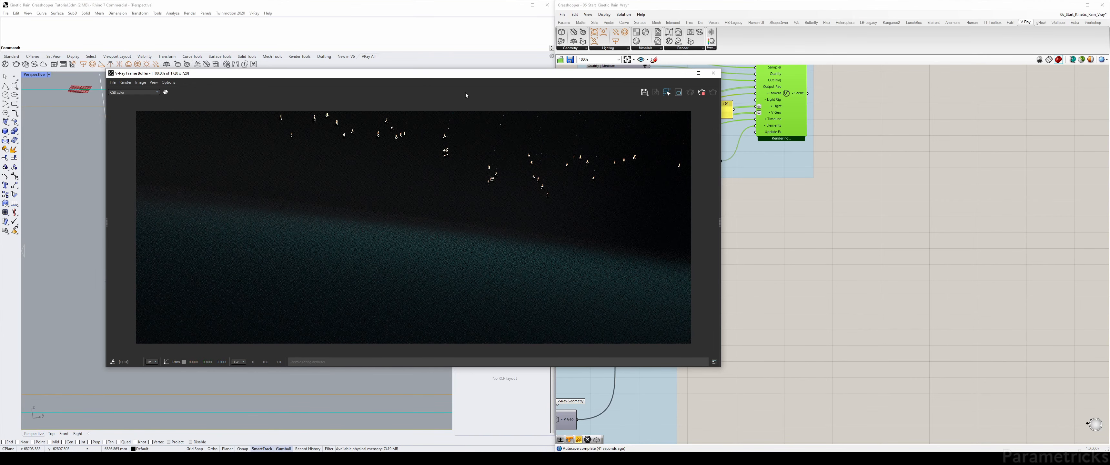
Reposition the V-Ray Frame Buffer around the viewport and definition, and examine the rendered droplets and backdrop up close
{"action": "left_click_drag", "start_coordinate": [465, 73], "coordinate": [746, 66]}
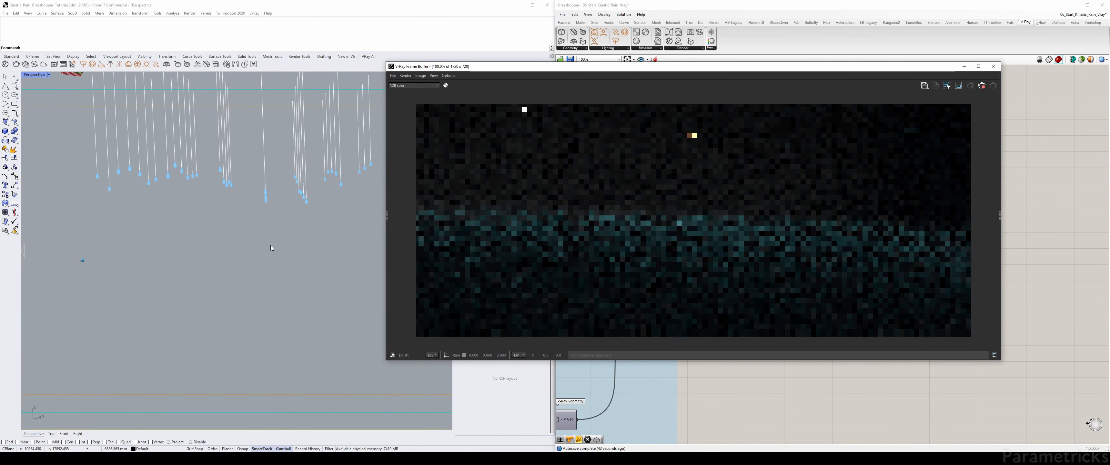
{"action": "left_click_drag", "start_coordinate": [631, 66], "coordinate": [360, 78]}
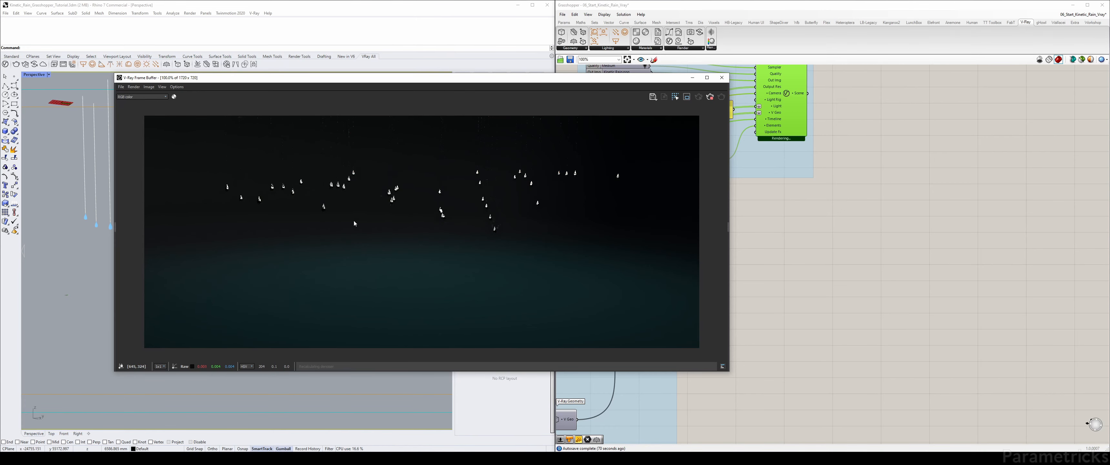
{"action": "scroll", "coordinate": [387, 216], "scroll_direction": "up", "scroll_amount": 2}
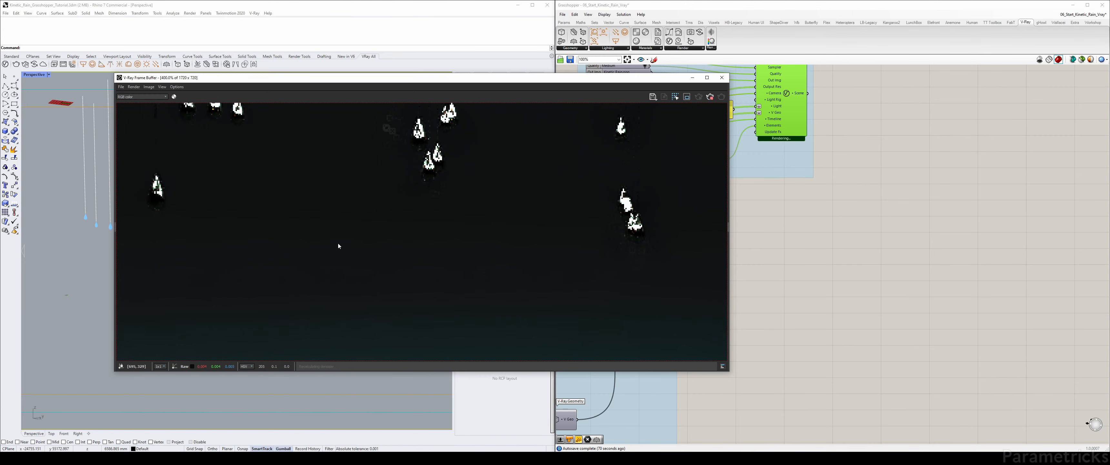
{"action": "scroll", "coordinate": [360, 190], "scroll_direction": "down", "scroll_amount": 2}
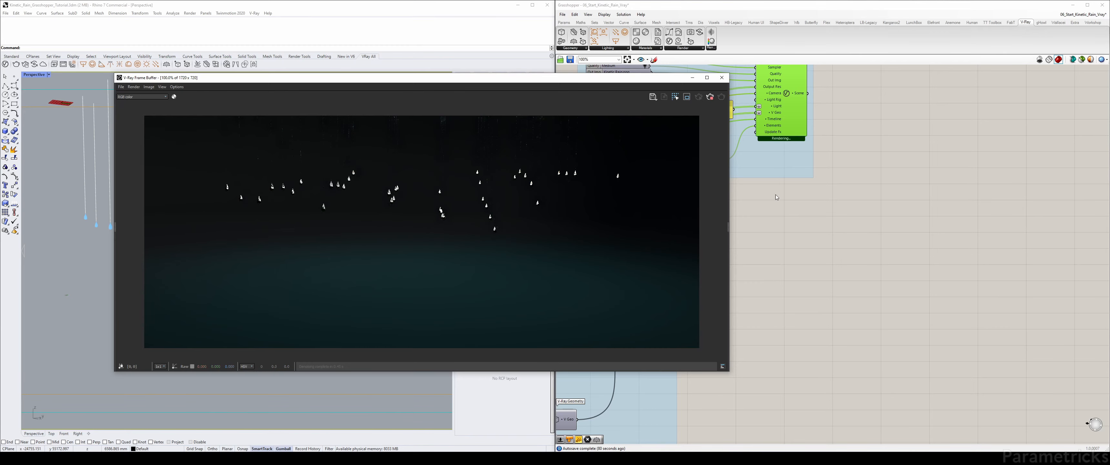
{"action": "left_click_drag", "start_coordinate": [578, 79], "coordinate": [500, 75]}
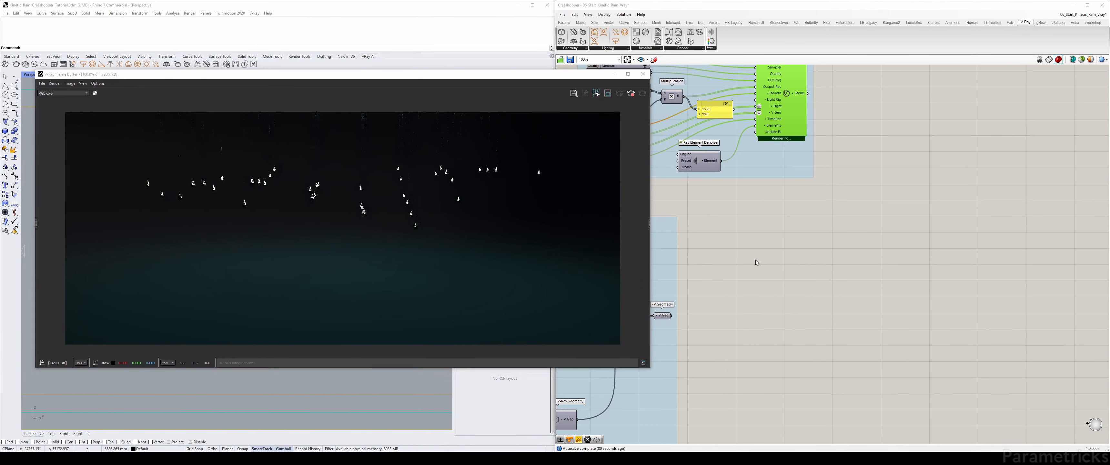
Set the Radius slider of the backdrop's Fillet component to 20000
{"action": "scroll", "coordinate": [737, 234], "scroll_direction": "up", "scroll_amount": 5}
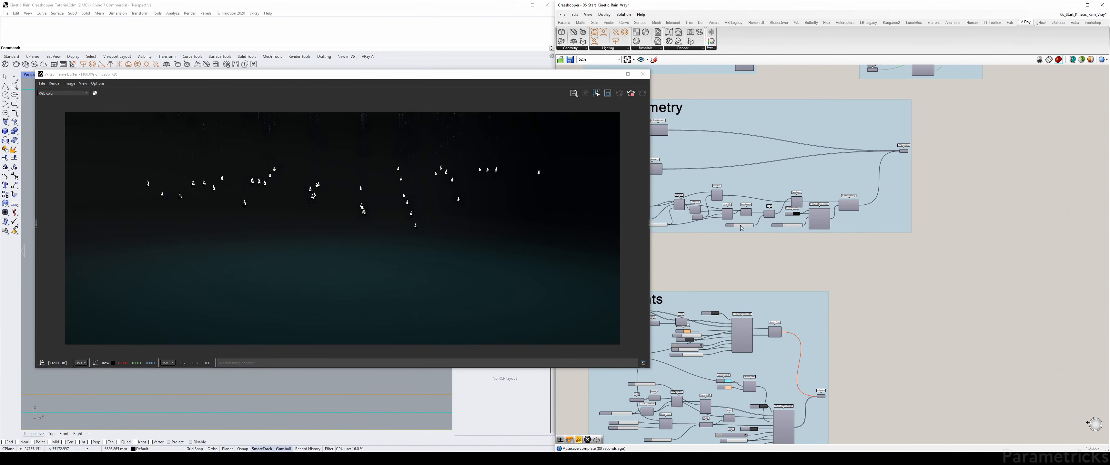
{"action": "double_click", "coordinate": [757, 224]}
{"action": "key", "text": "Home"}
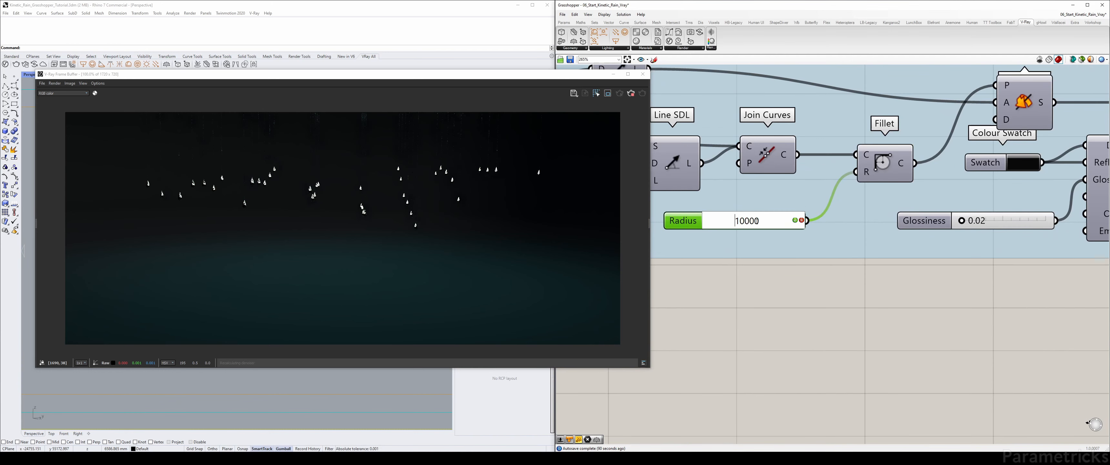
{"action": "key", "text": "Delete"}
{"action": "type", "text": "2"}
{"action": "key", "text": "Return"}
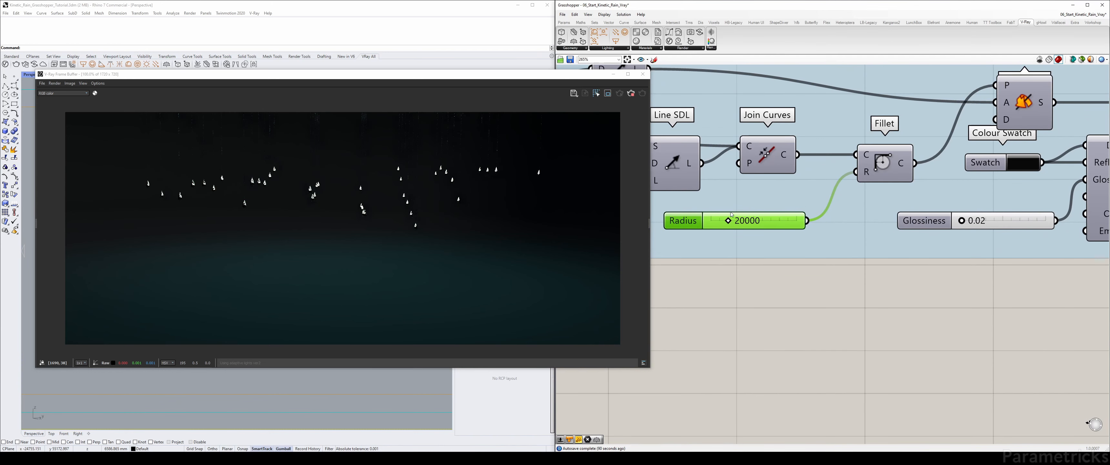
Render the scene again with the new backdrop fillet and examine the droplets up close in the frame buffer
{"action": "left_click", "coordinate": [642, 93]}
{"action": "scroll", "coordinate": [281, 208], "scroll_direction": "up", "scroll_amount": 1}
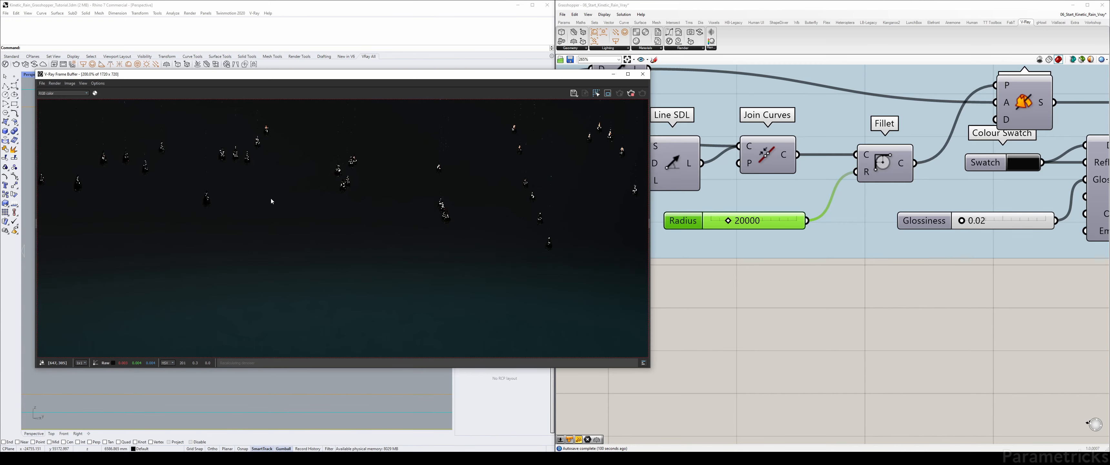
{"action": "scroll", "coordinate": [453, 149], "scroll_direction": "down", "scroll_amount": 1}
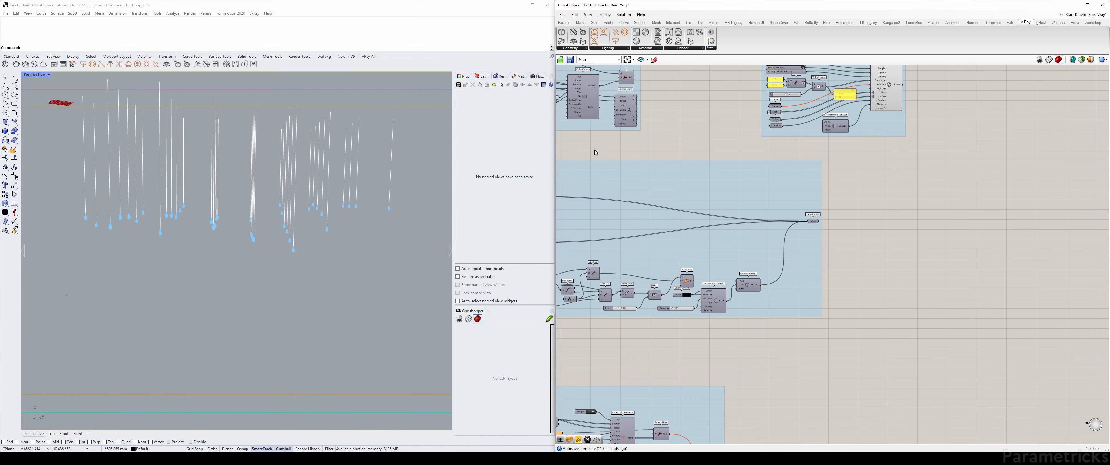
Inspect the three path points and the interpolated camera curve of the Vray Camera group against the droplets in the Perspective viewport
{"action": "right_click_drag", "start_coordinate": [650, 253], "coordinate": [776, 248]}
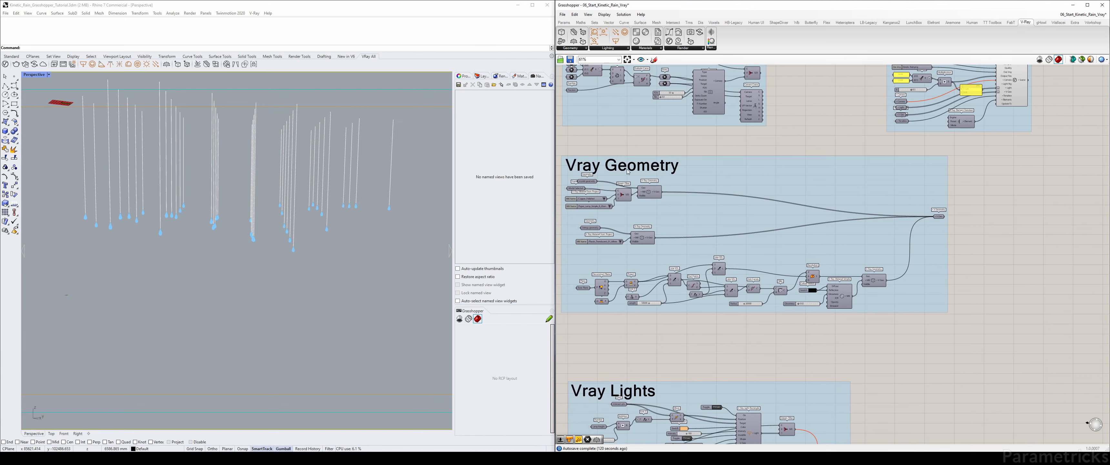
{"action": "right_click_drag", "start_coordinate": [568, 164], "coordinate": [601, 218]}
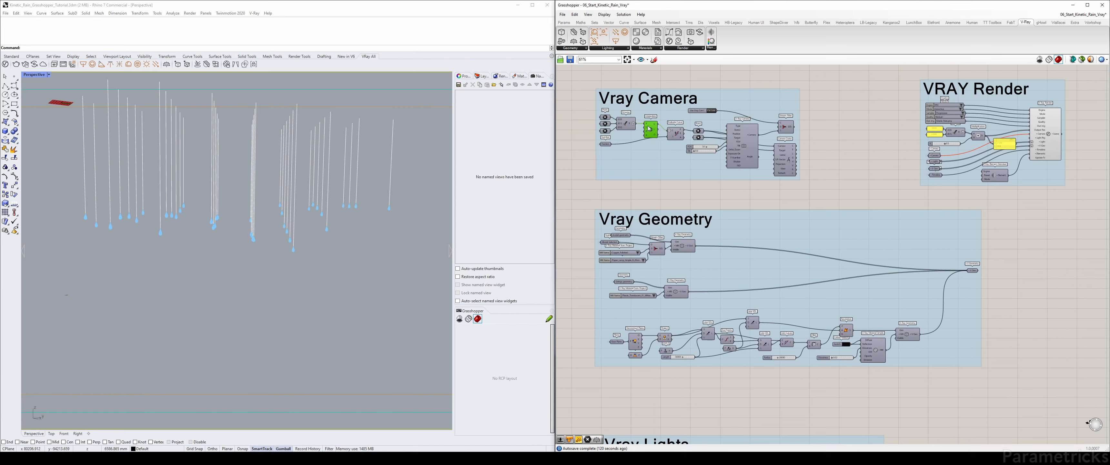
{"action": "left_click", "coordinate": [585, 146]}
{"action": "right_click_drag", "start_coordinate": [585, 146], "coordinate": [562, 149]}
{"action": "right_click_drag", "start_coordinate": [301, 185], "coordinate": [317, 187]}
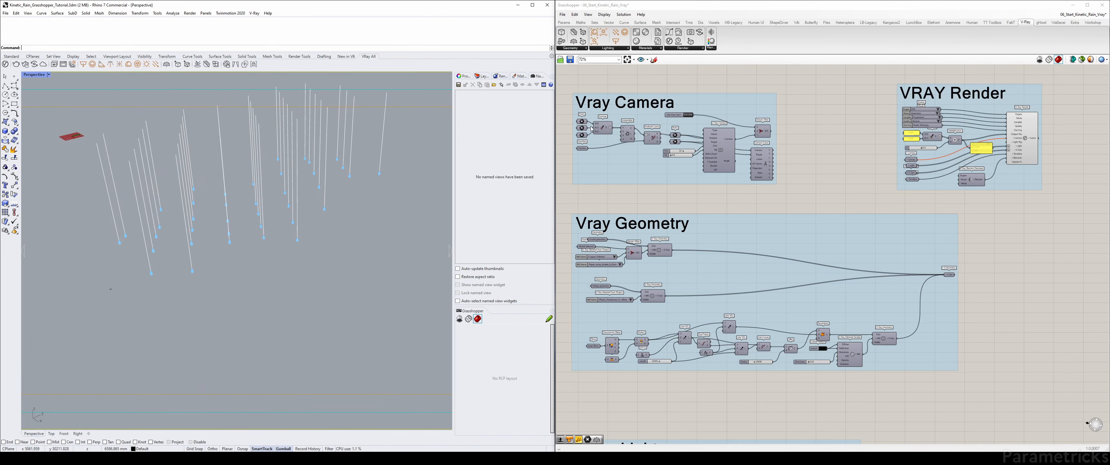
{"action": "scroll", "coordinate": [591, 128], "scroll_direction": "up", "scroll_amount": 3}
{"action": "right_click_drag", "start_coordinate": [591, 128], "coordinate": [620, 146]}
{"action": "scroll", "coordinate": [604, 129], "scroll_direction": "up", "scroll_amount": 3}
{"action": "left_click", "coordinate": [607, 136]}
{"action": "left_click", "coordinate": [607, 155], "text": "shift"}
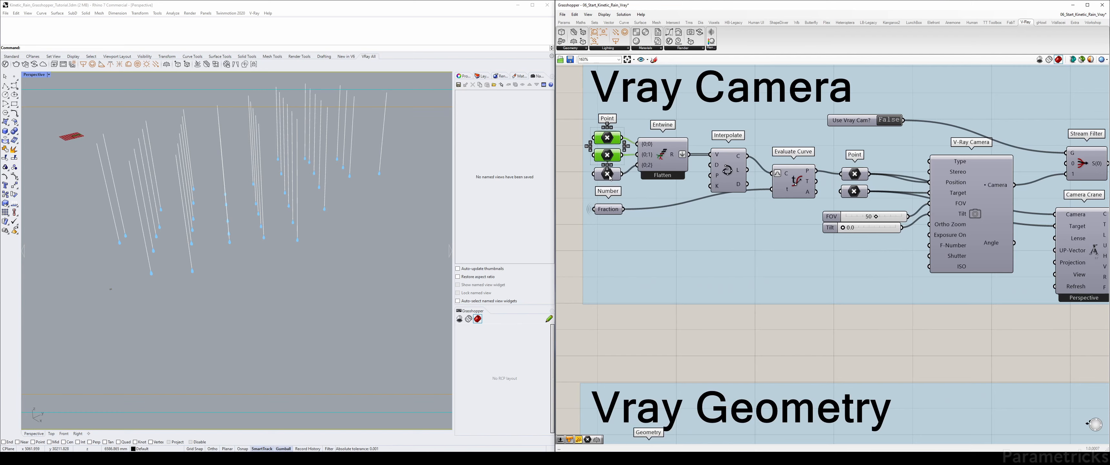
{"action": "left_click", "coordinate": [600, 169]}
{"action": "left_click", "coordinate": [734, 167]}
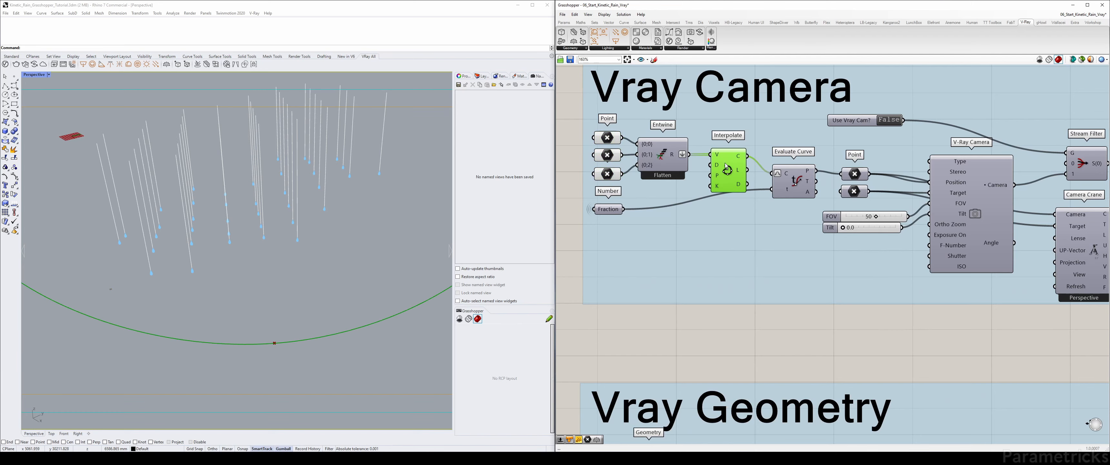
Inspect the Vray Camera group's Stream Filter and the camera components feeding it
{"action": "scroll", "coordinate": [732, 173], "scroll_direction": "down", "scroll_amount": 3}
{"action": "scroll", "coordinate": [764, 171], "scroll_direction": "up", "scroll_amount": 2}
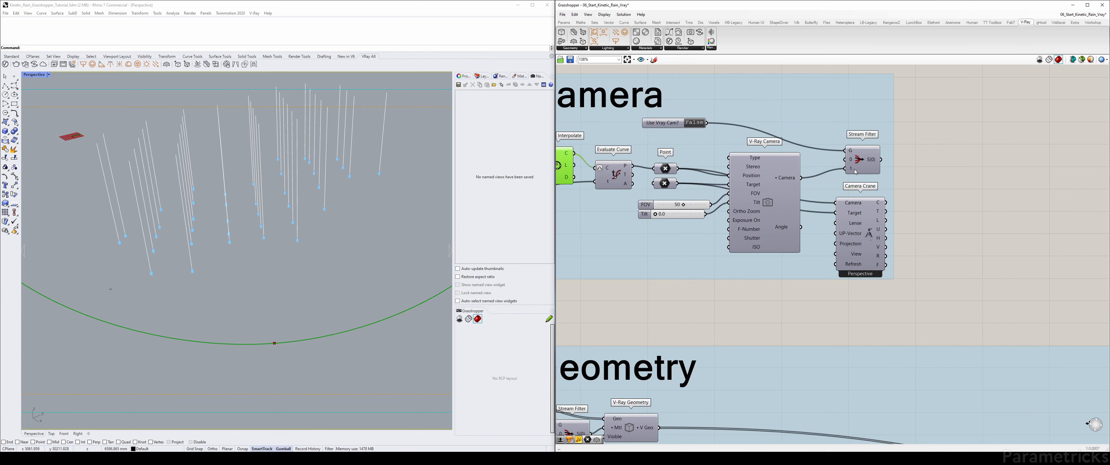
{"action": "left_click", "coordinate": [867, 157]}
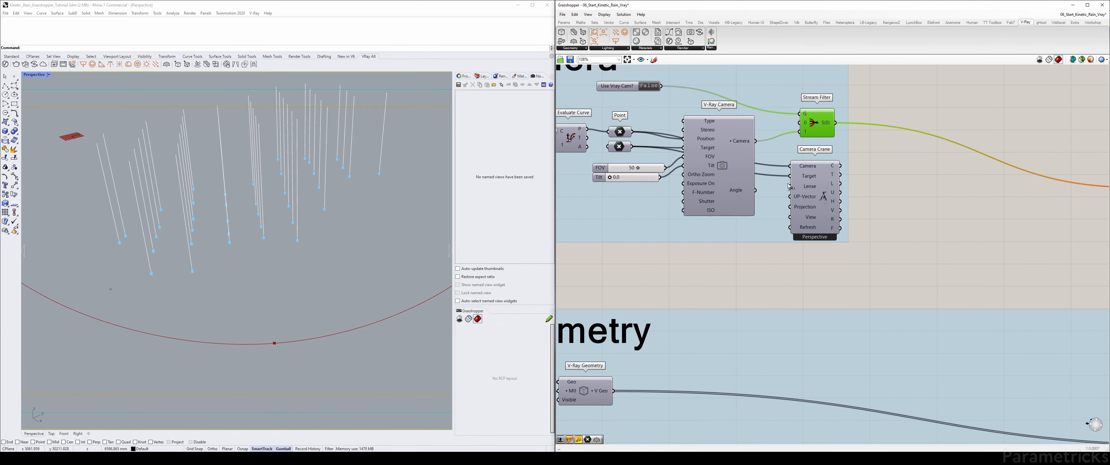
Set the V-Ray Timeline in the Animation Setup group back to its start to view the first camera position
{"action": "scroll", "coordinate": [734, 196], "scroll_direction": "down", "scroll_amount": 6}
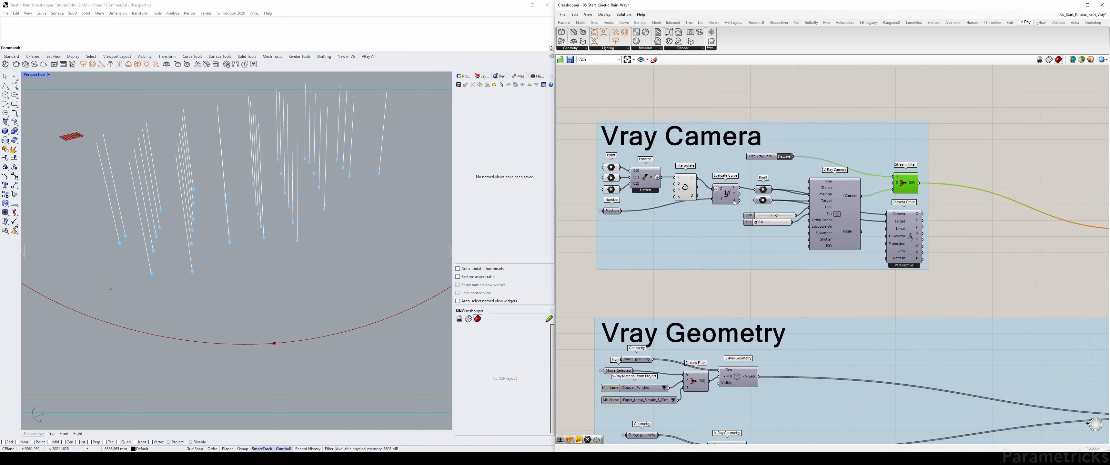
{"action": "right_click_drag", "start_coordinate": [706, 216], "coordinate": [749, 206]}
{"action": "scroll", "coordinate": [726, 238], "scroll_direction": "up", "scroll_amount": 7}
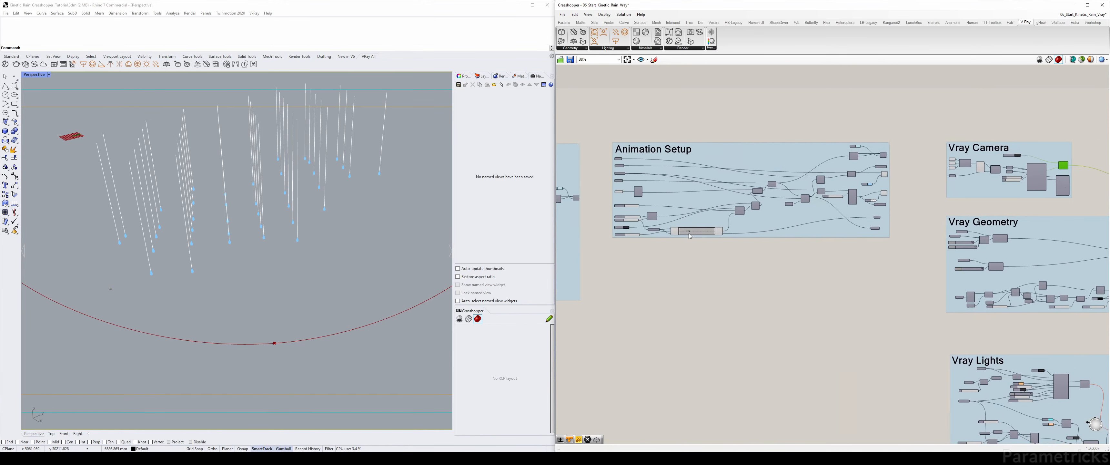
{"action": "left_click_drag", "start_coordinate": [743, 239], "coordinate": [683, 236]}
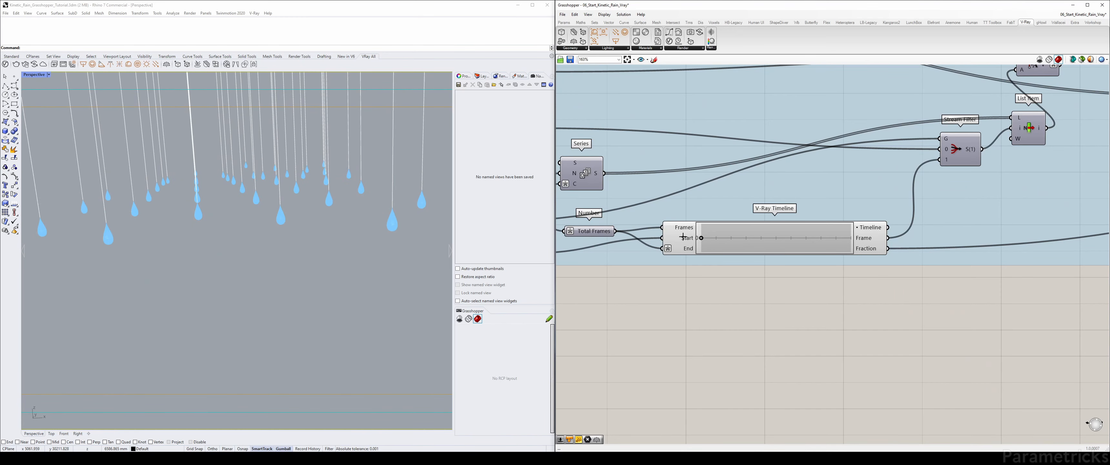
Switch Rhino to the four-viewport layout and frame the whole camera path in the Top viewport
{"action": "double_click", "coordinate": [34, 77]}
{"action": "left_click", "coordinate": [119, 189]}
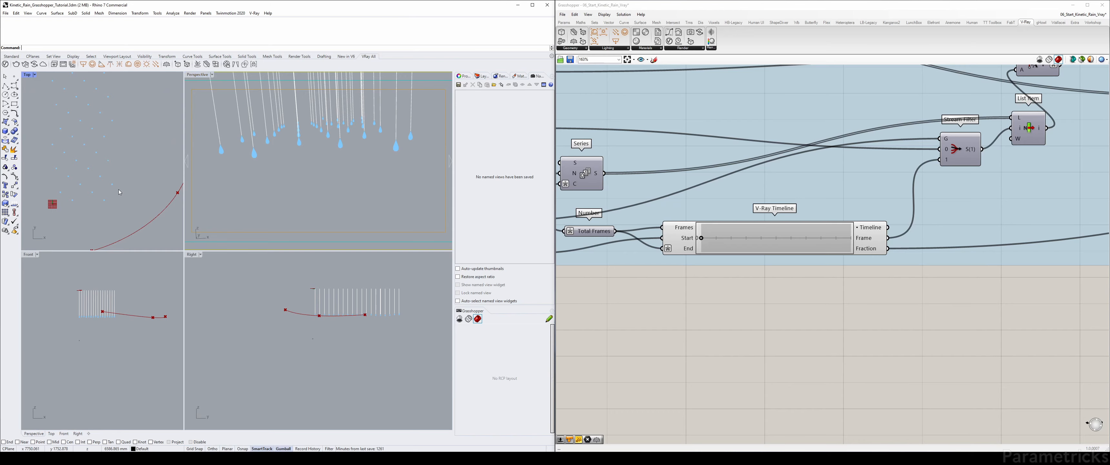
{"action": "scroll", "coordinate": [119, 189], "scroll_direction": "down", "scroll_amount": 10}
{"action": "right_click_drag", "start_coordinate": [119, 189], "coordinate": [110, 172]}
{"action": "scroll", "coordinate": [110, 180], "scroll_direction": "up", "scroll_amount": 8}
{"action": "scroll", "coordinate": [877, 144], "scroll_direction": "down", "scroll_amount": 3}
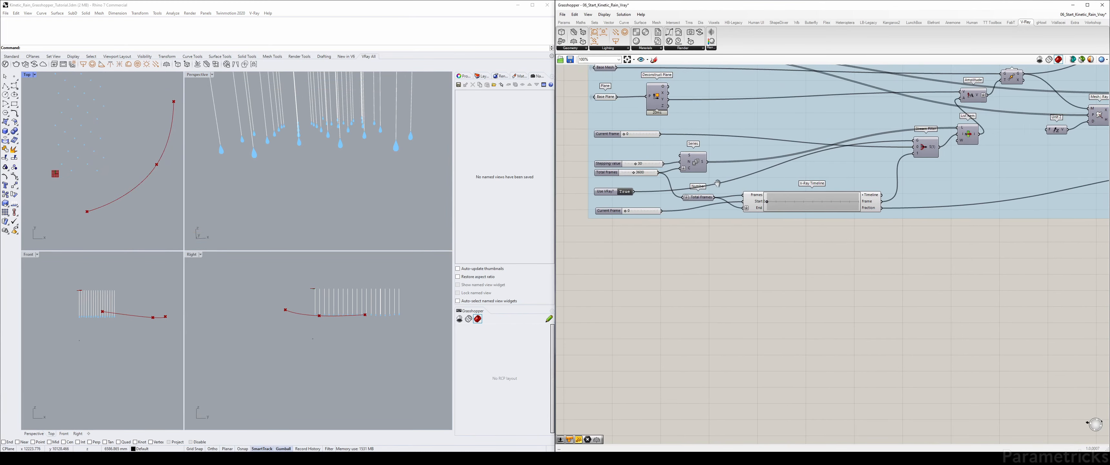
Turn off the preview of the Base Plane parameter in the Animation Setup group
{"action": "scroll", "coordinate": [599, 185], "scroll_direction": "down", "scroll_amount": 4}
{"action": "right_click_drag", "start_coordinate": [612, 160], "coordinate": [763, 160]}
{"action": "scroll", "coordinate": [769, 145], "scroll_direction": "up", "scroll_amount": 3}
{"action": "left_click", "coordinate": [738, 147]}
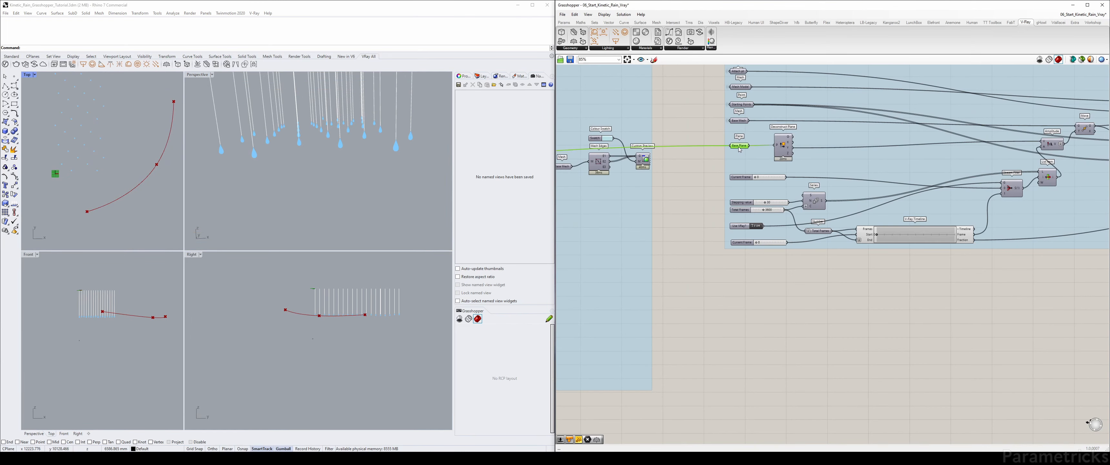
{"action": "key", "text": "ctrl+q"}
Move the first camera path point farther from the droplets in the negative Y direction in the Top viewport
{"action": "scroll", "coordinate": [764, 157], "scroll_direction": "down", "scroll_amount": 5}
{"action": "right_click_drag", "start_coordinate": [1056, 147], "coordinate": [730, 135]}
{"action": "scroll", "coordinate": [851, 125], "scroll_direction": "up", "scroll_amount": 4}
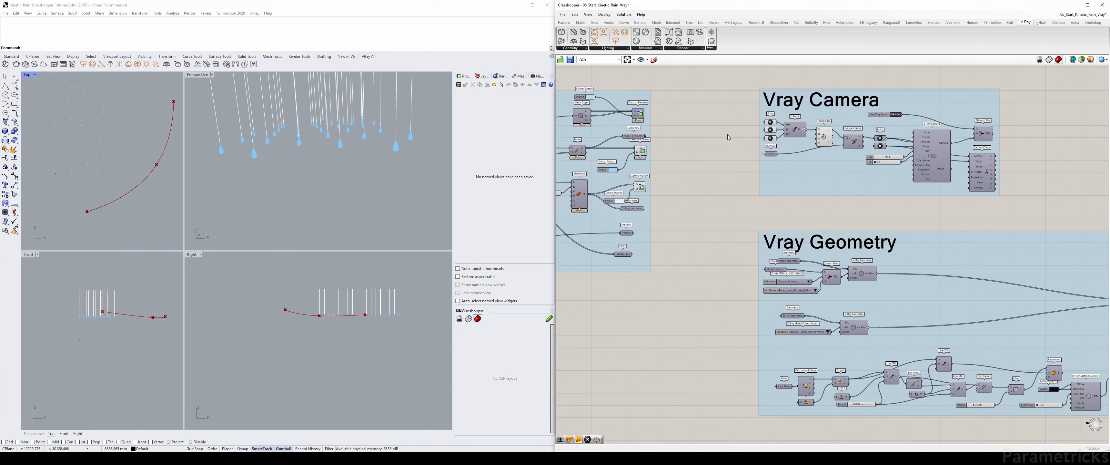
{"action": "scroll", "coordinate": [731, 136], "scroll_direction": "up", "scroll_amount": 3}
{"action": "left_click", "coordinate": [796, 114]}
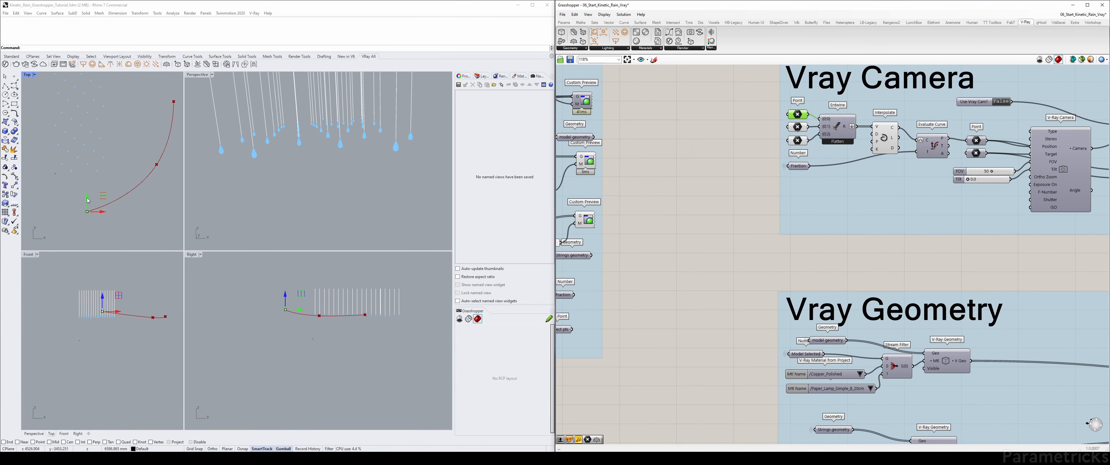
{"action": "left_click", "coordinate": [211, 125]}
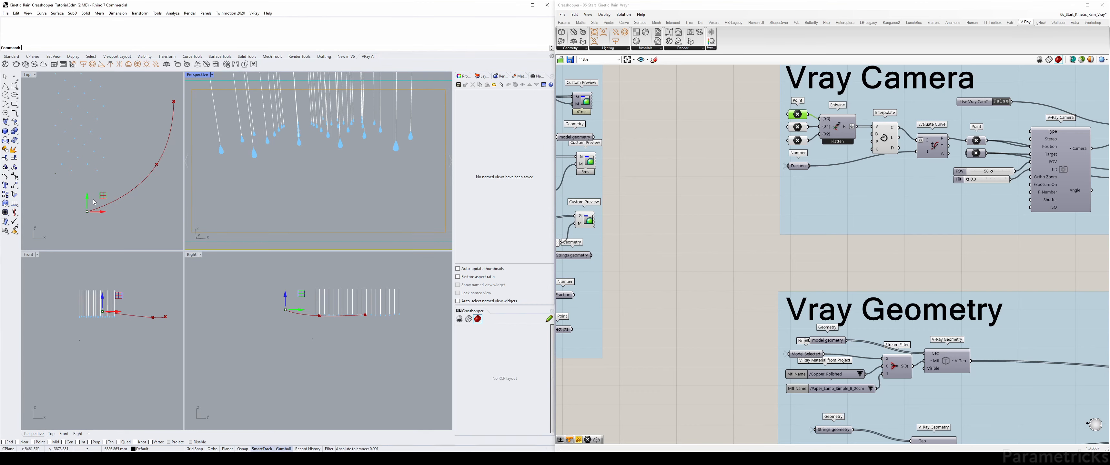
{"action": "left_click_drag", "start_coordinate": [89, 197], "coordinate": [93, 219]}
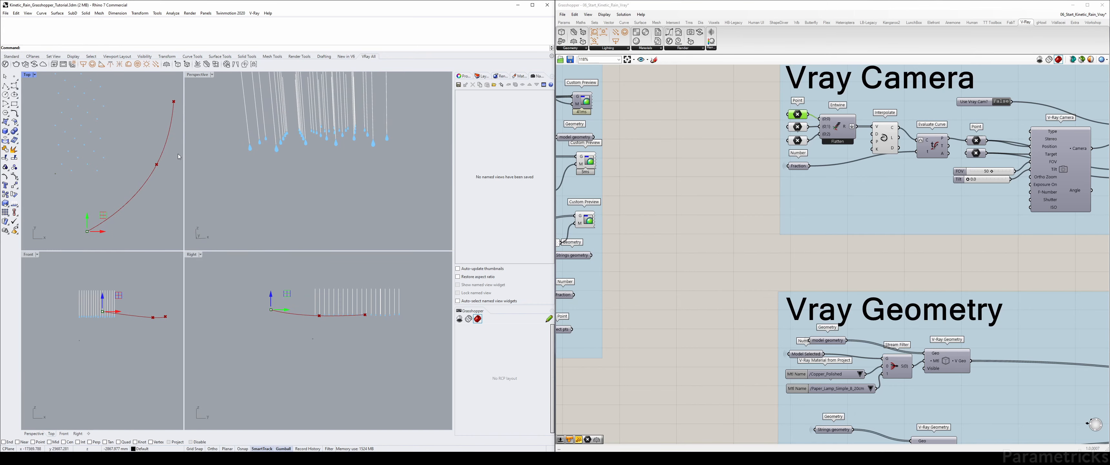
Scrub the V-Ray Timeline to frame 874 to preview the camera view along the path
{"action": "scroll", "coordinate": [764, 240], "scroll_direction": "down", "scroll_amount": 3}
{"action": "right_click_drag", "start_coordinate": [710, 216], "coordinate": [848, 164]}
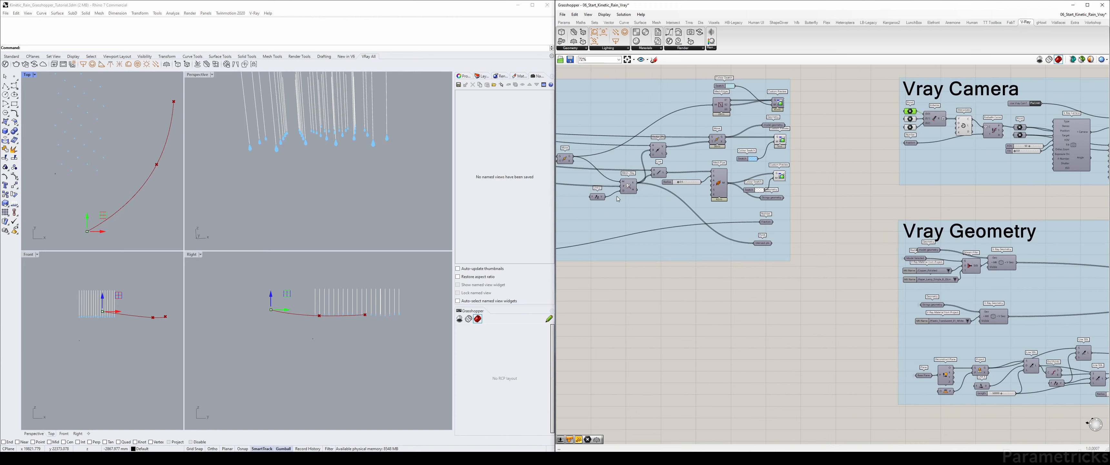
{"action": "scroll", "coordinate": [640, 205], "scroll_direction": "up", "scroll_amount": 5}
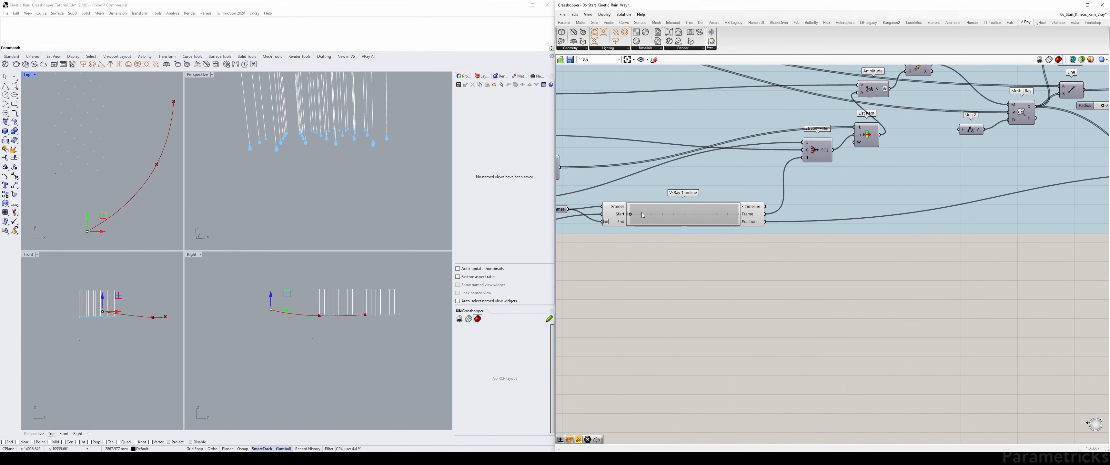
{"action": "left_click_drag", "start_coordinate": [591, 230], "coordinate": [640, 228]}
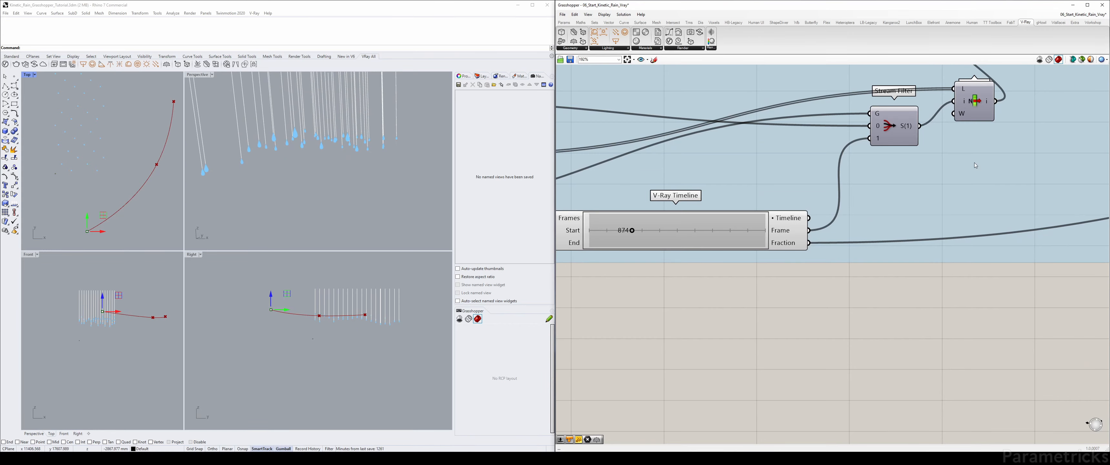
Move the second camera path point outward in the positive X direction in the Top viewport
{"action": "scroll", "coordinate": [976, 165], "scroll_direction": "down", "scroll_amount": 5}
{"action": "scroll", "coordinate": [677, 168], "scroll_direction": "up", "scroll_amount": 4}
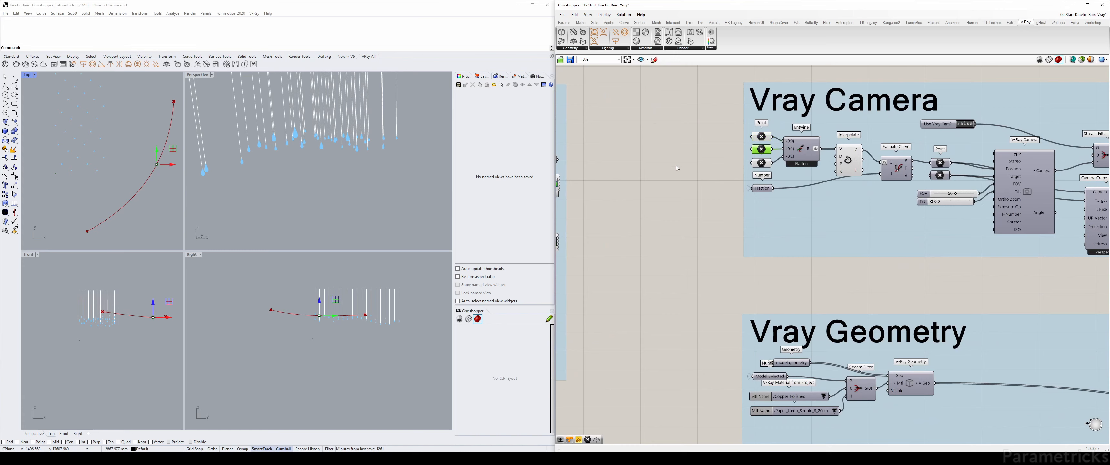
{"action": "scroll", "coordinate": [105, 175], "scroll_direction": "down", "scroll_amount": 4}
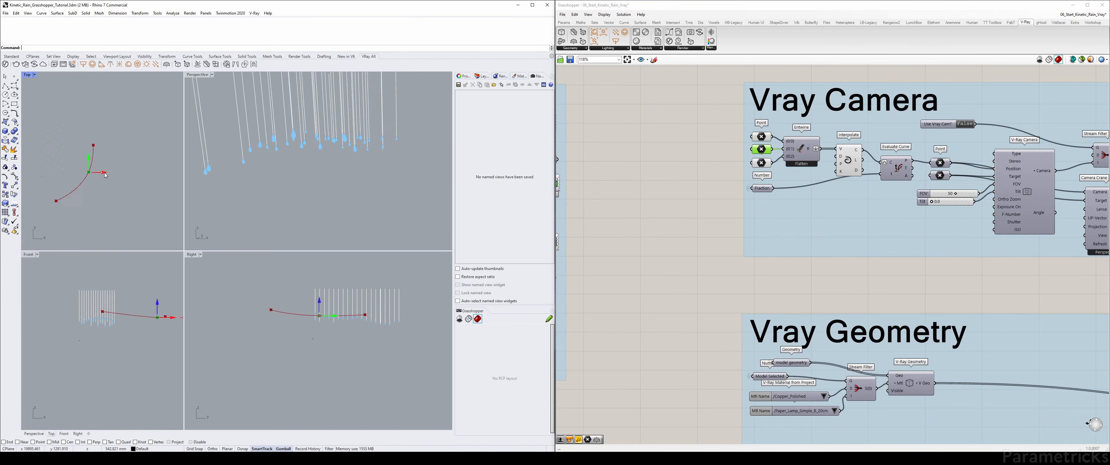
{"action": "left_click_drag", "start_coordinate": [106, 174], "coordinate": [122, 173]}
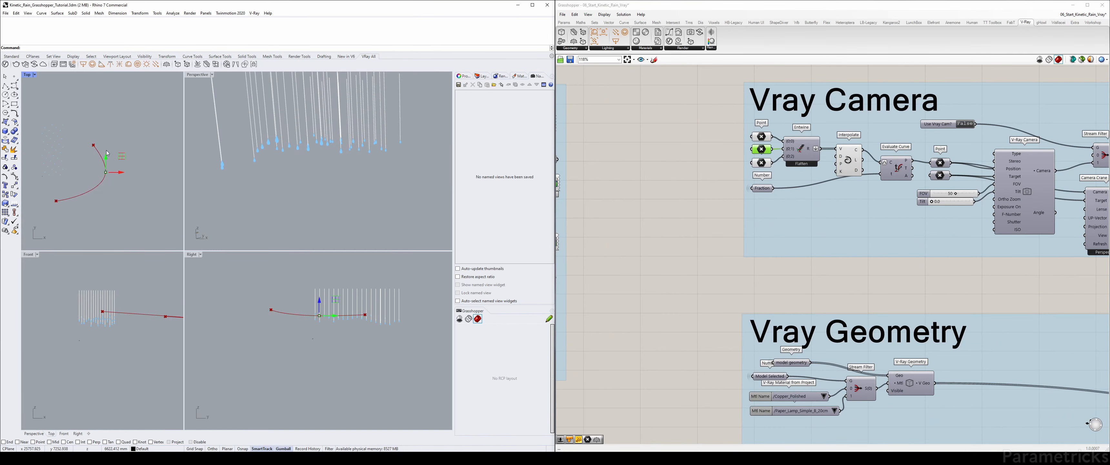
Move the third camera path point outward in the positive X direction in the Top viewport
{"action": "left_click", "coordinate": [761, 164]}
{"action": "left_click", "coordinate": [94, 145]}
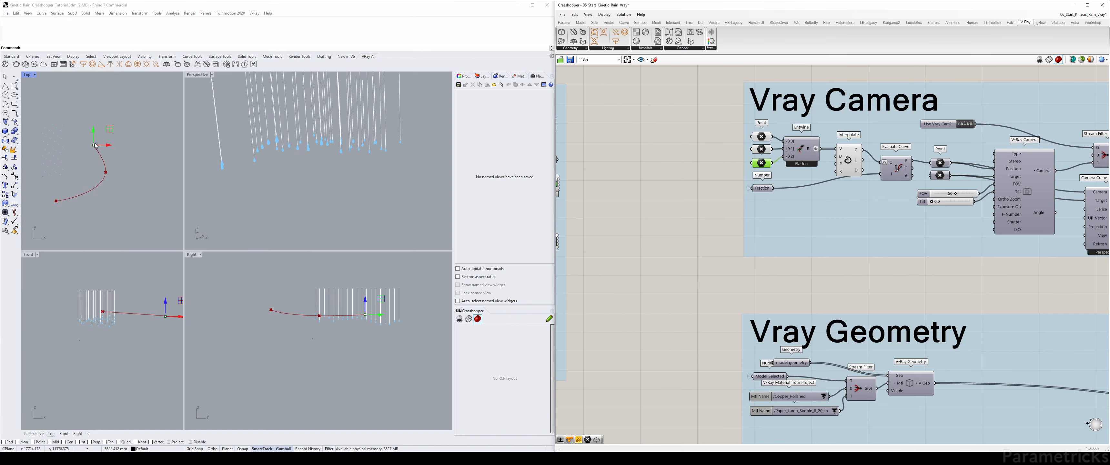
{"action": "left_click_drag", "start_coordinate": [110, 146], "coordinate": [130, 149]}
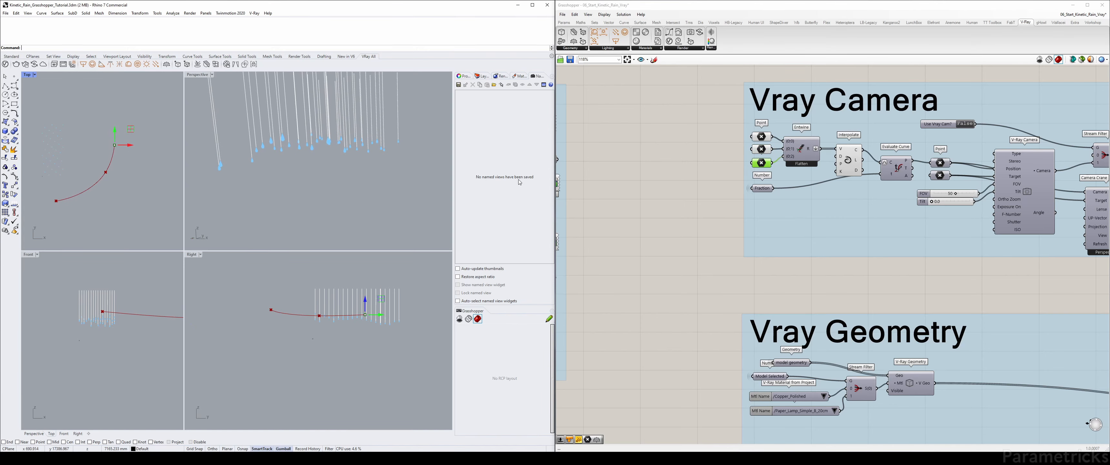
Scrub the V-Ray Timeline to frame 2483 and move the third camera path point still farther in the positive X direction
{"action": "right_click_drag", "start_coordinate": [645, 187], "coordinate": [857, 232]}
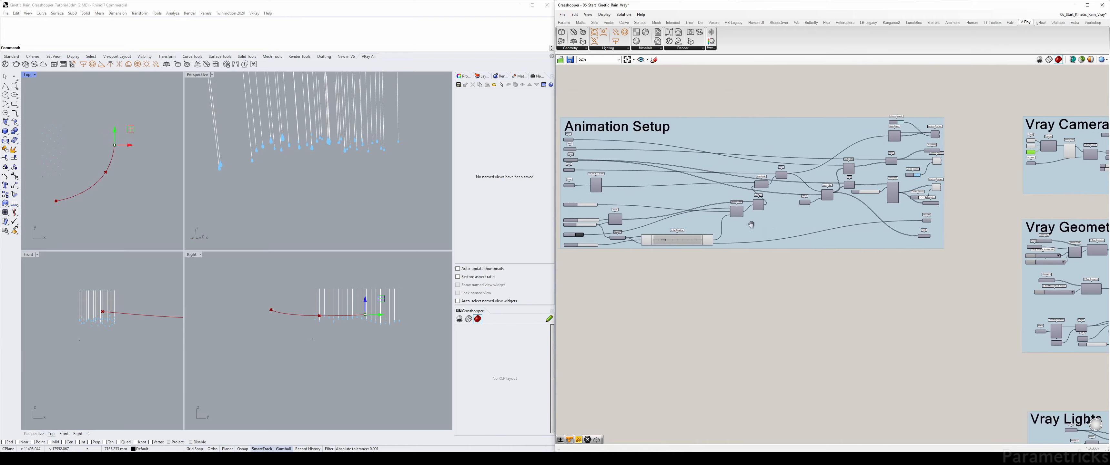
{"action": "scroll", "coordinate": [654, 235], "scroll_direction": "up", "scroll_amount": 1}
{"action": "scroll", "coordinate": [654, 235], "scroll_direction": "up", "scroll_amount": 2}
{"action": "left_click_drag", "start_coordinate": [658, 236], "coordinate": [741, 243]}
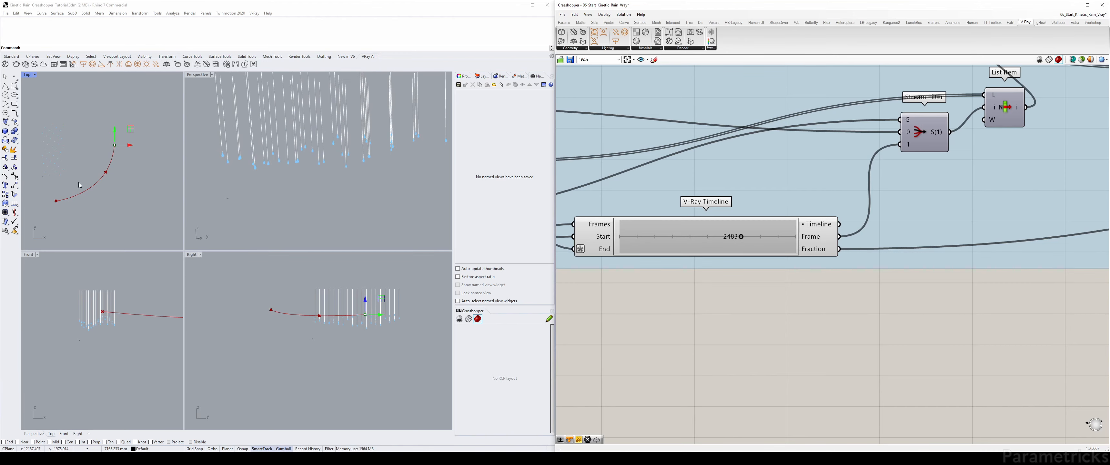
{"action": "left_click_drag", "start_coordinate": [131, 149], "coordinate": [149, 147]}
Reposition the second camera path point in the negative Y direction and below the other two points to bow the path
{"action": "scroll", "coordinate": [885, 163], "scroll_direction": "down", "scroll_amount": 3}
{"action": "scroll", "coordinate": [885, 163], "scroll_direction": "down", "scroll_amount": 1}
{"action": "right_click_drag", "start_coordinate": [885, 163], "coordinate": [621, 188]}
{"action": "right_click_drag", "start_coordinate": [1026, 101], "coordinate": [723, 171]}
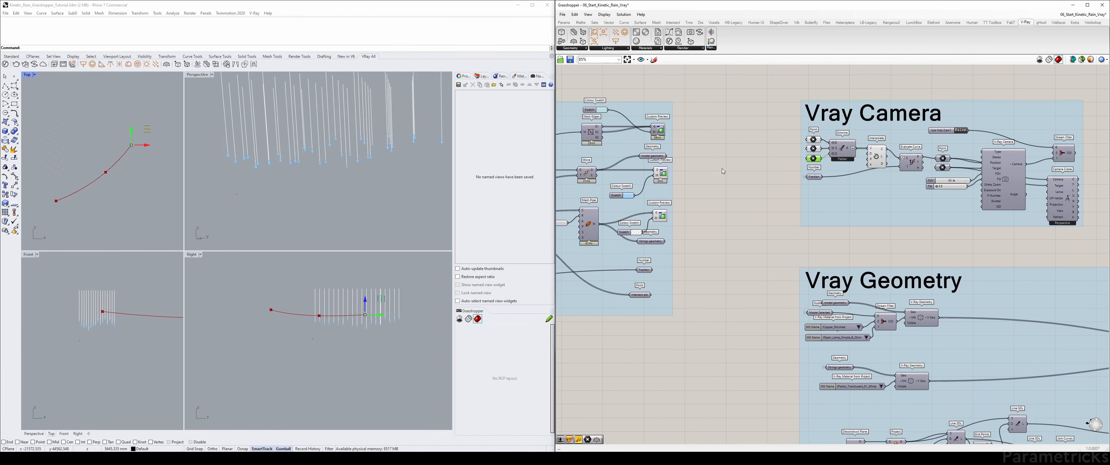
{"action": "scroll", "coordinate": [789, 149], "scroll_direction": "up", "scroll_amount": 3}
{"action": "left_click", "coordinate": [831, 149]}
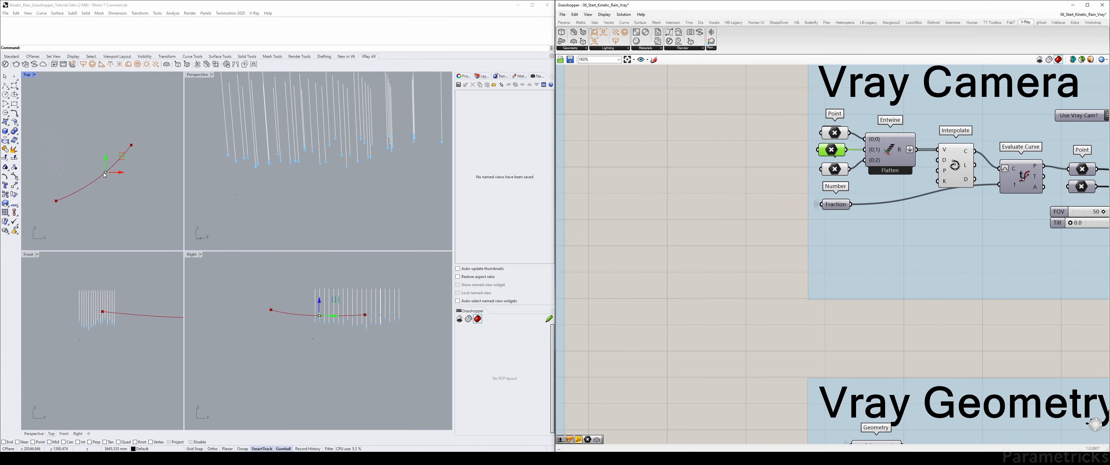
{"action": "left_click_drag", "start_coordinate": [105, 175], "coordinate": [114, 188]}
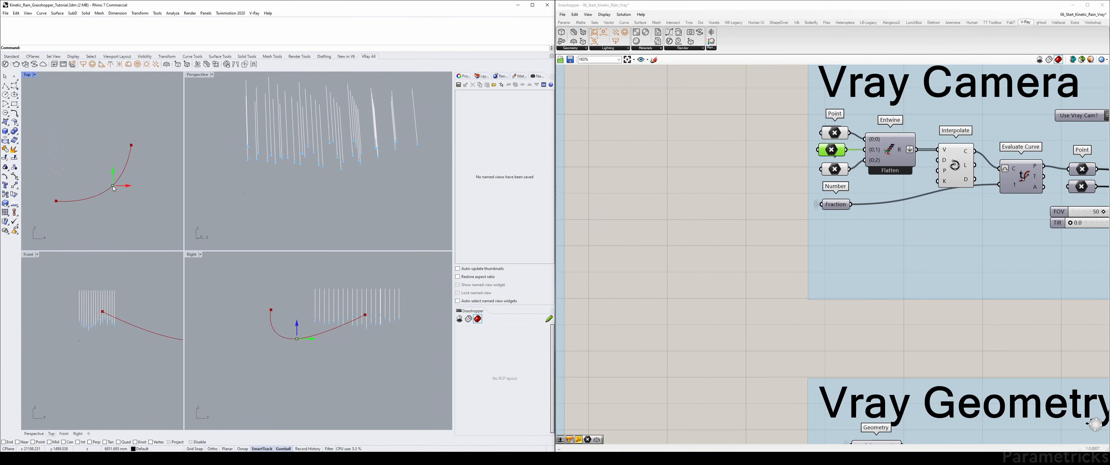
Shift the first camera path point slightly farther in the negative Y direction in the Top viewport
{"action": "left_click", "coordinate": [832, 172]}
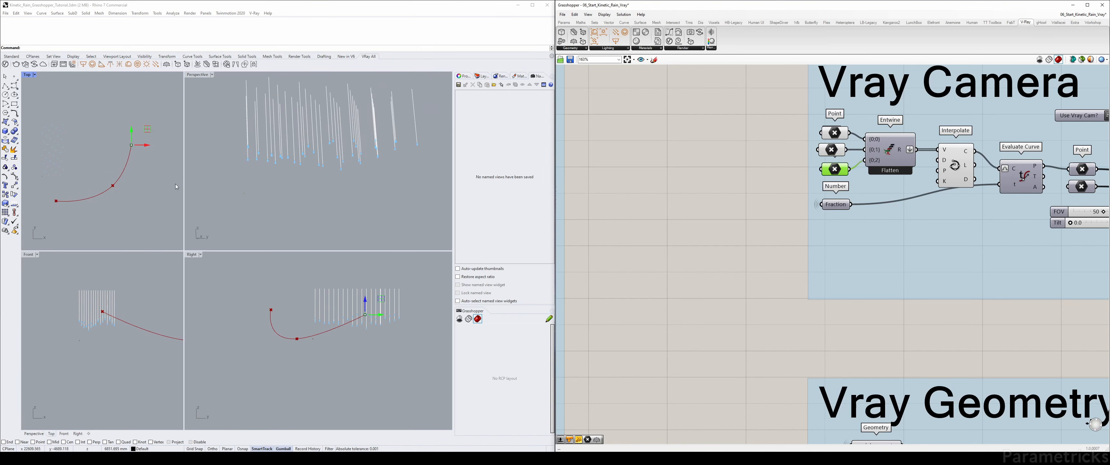
{"action": "left_click_drag", "start_coordinate": [835, 132], "coordinate": [831, 132]}
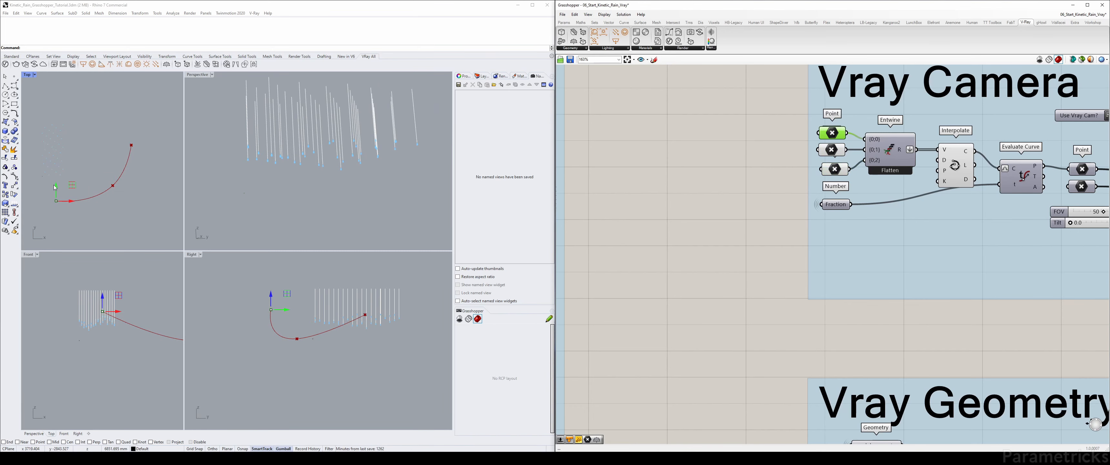
{"action": "left_click_drag", "start_coordinate": [55, 187], "coordinate": [56, 195]}
Scrub the V-Ray Timeline to its last frame to preview the end of the camera path
{"action": "scroll", "coordinate": [698, 161], "scroll_direction": "down", "scroll_amount": 5}
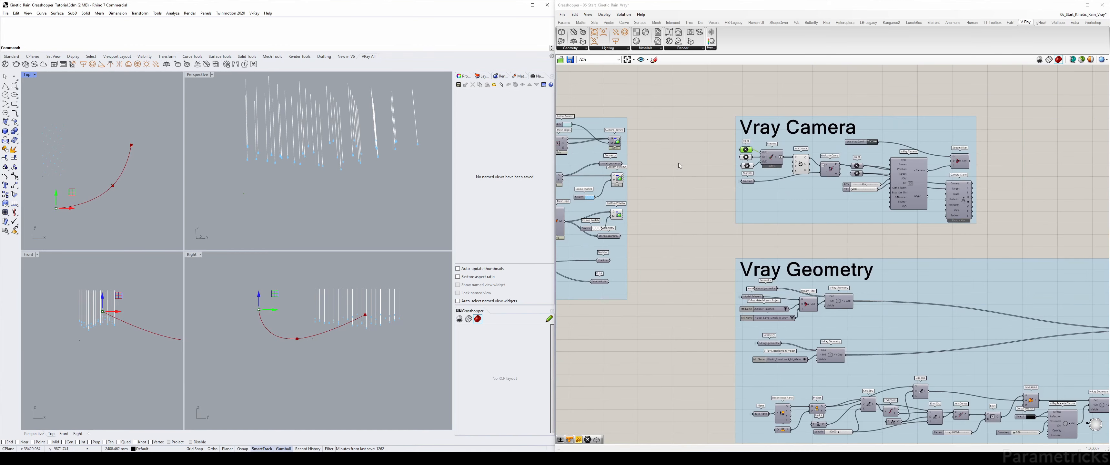
{"action": "scroll", "coordinate": [747, 205], "scroll_direction": "up", "scroll_amount": 4}
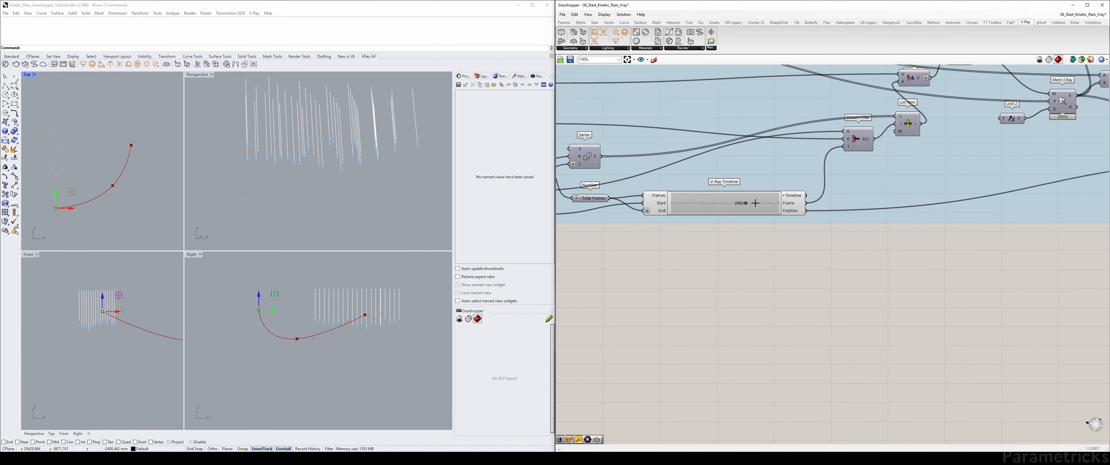
{"action": "left_click_drag", "start_coordinate": [755, 202], "coordinate": [791, 207]}
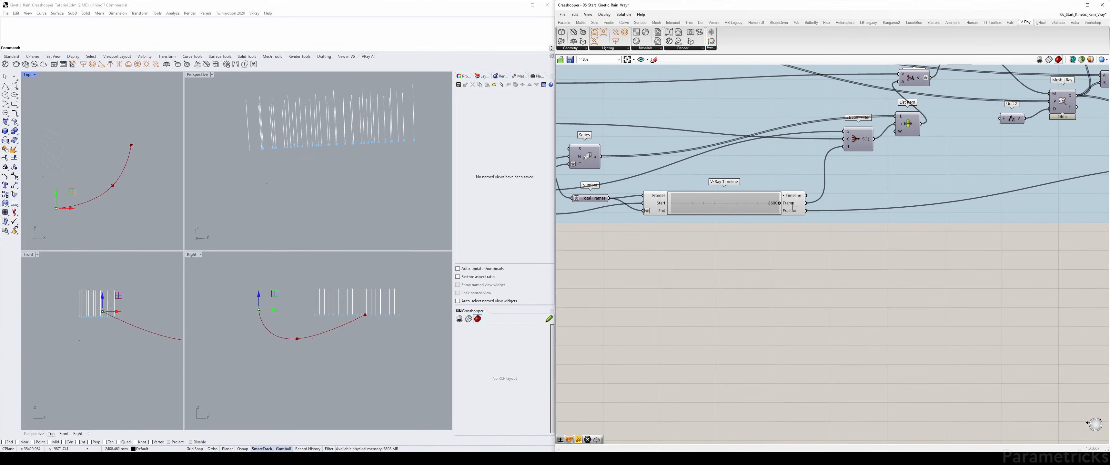
Move the third camera path point slightly in the negative X direction in the Top viewport
{"action": "scroll", "coordinate": [810, 194], "scroll_direction": "down", "scroll_amount": 4}
{"action": "scroll", "coordinate": [877, 159], "scroll_direction": "up", "scroll_amount": 7}
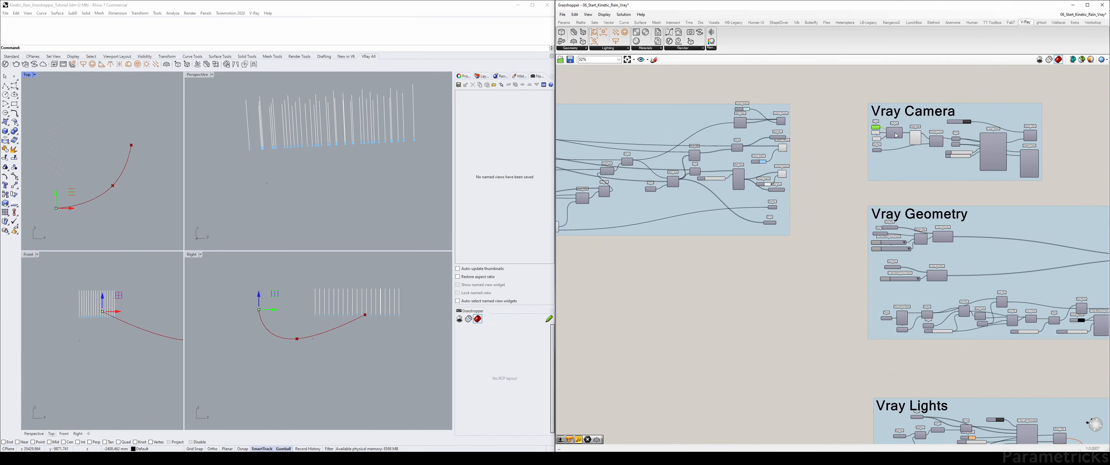
{"action": "left_click", "coordinate": [876, 160]}
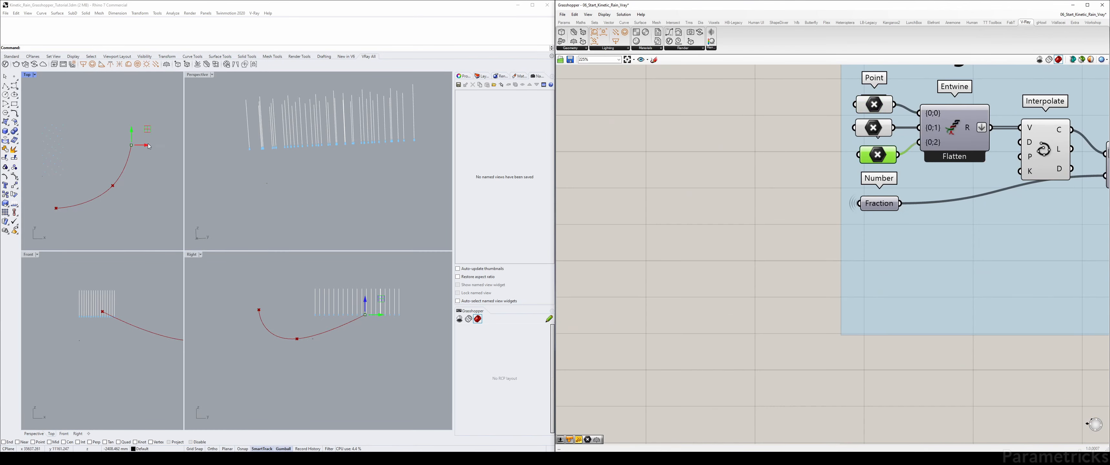
{"action": "left_click_drag", "start_coordinate": [149, 146], "coordinate": [141, 146]}
{"action": "scroll", "coordinate": [700, 166], "scroll_direction": "down", "scroll_amount": 1}
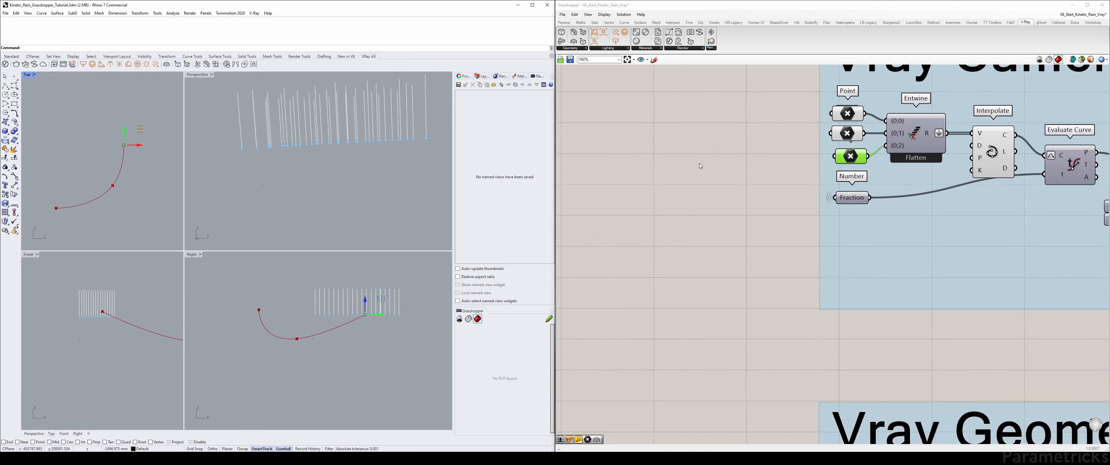
Relocate the three camera path Point parameters from the Vray Camera group to just below the V-Ray Timeline component
{"action": "scroll", "coordinate": [700, 165], "scroll_direction": "down", "scroll_amount": 5}
{"action": "scroll", "coordinate": [859, 138], "scroll_direction": "up", "scroll_amount": 4}
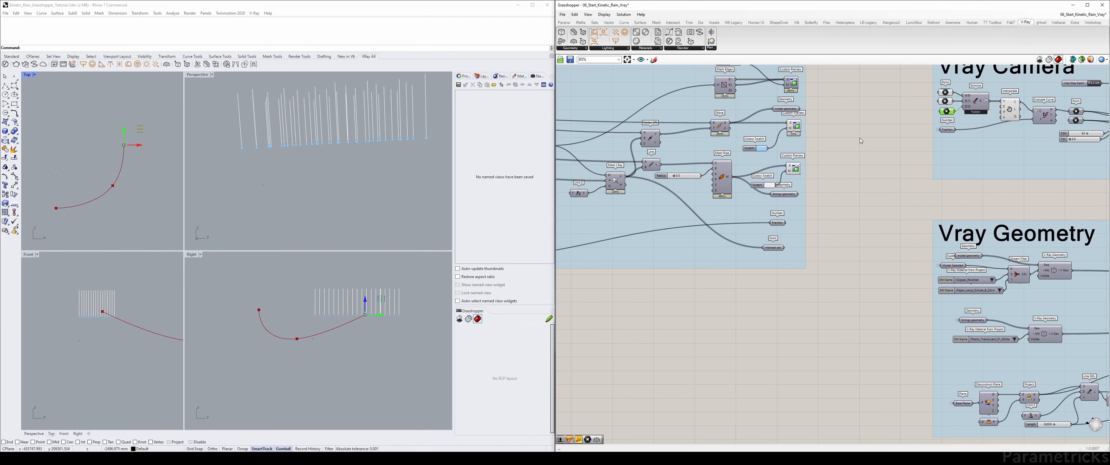
{"action": "left_click", "coordinate": [943, 81]}
{"action": "left_click", "coordinate": [942, 95], "text": "shift"}
{"action": "left_click", "coordinate": [942, 111], "text": "shift"}
{"action": "scroll", "coordinate": [942, 110], "scroll_direction": "down", "scroll_amount": 3}
{"action": "left_click_drag", "start_coordinate": [941, 102], "coordinate": [559, 326]}
{"action": "right_click_drag", "start_coordinate": [559, 326], "coordinate": [858, 220]}
{"action": "scroll", "coordinate": [858, 219], "scroll_direction": "up", "scroll_amount": 3}
{"action": "left_click_drag", "start_coordinate": [872, 214], "coordinate": [605, 160]}
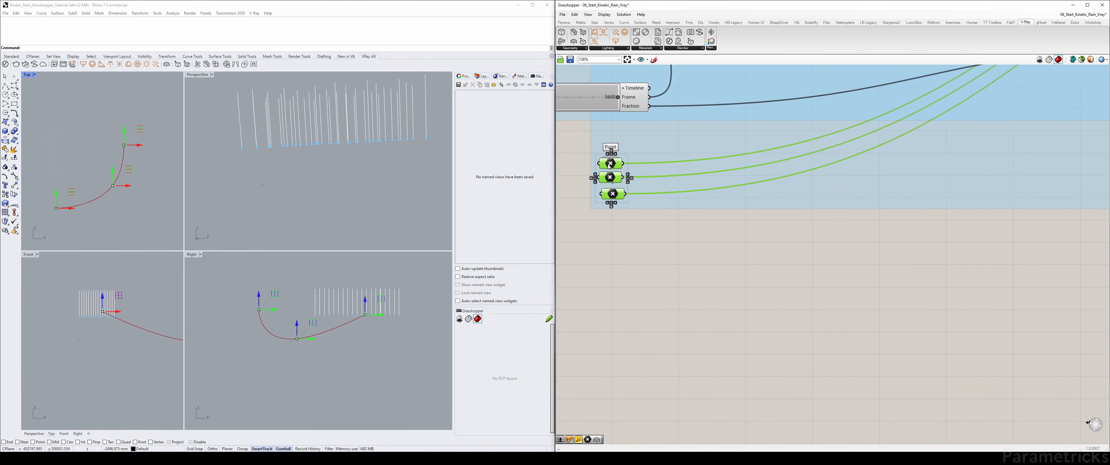
{"action": "right_click_drag", "start_coordinate": [605, 161], "coordinate": [713, 244]}
{"action": "left_click_drag", "start_coordinate": [713, 244], "coordinate": [635, 220]}
{"action": "left_click", "coordinate": [655, 280]}
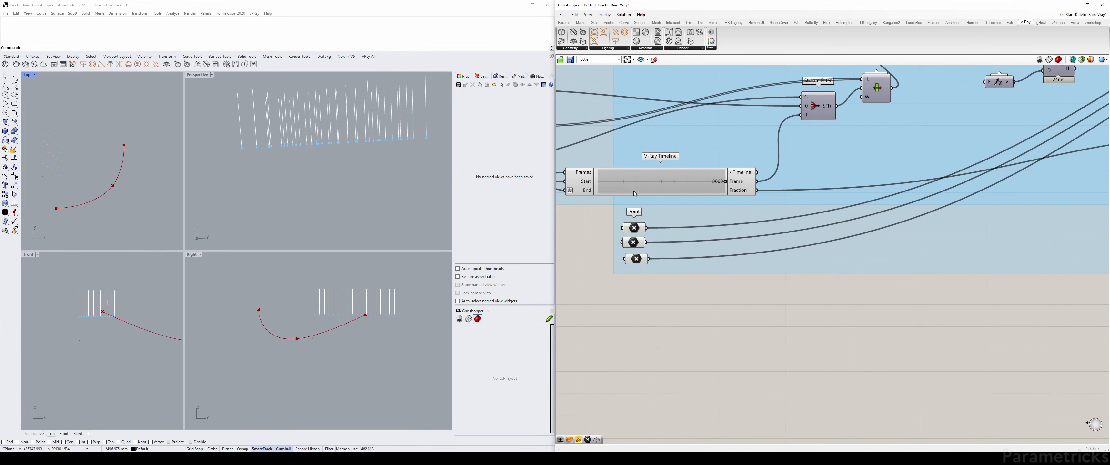
Scrub the V-Ray Timeline to frame 3294 and examine how the points and fraction feed the Vray Camera group
{"action": "scroll", "coordinate": [754, 215], "scroll_direction": "up", "scroll_amount": 2}
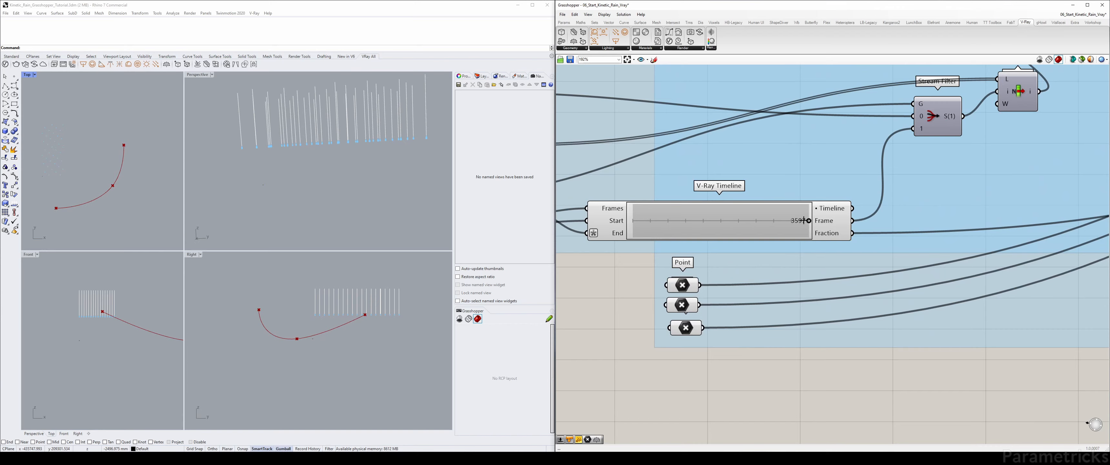
{"action": "left_click_drag", "start_coordinate": [804, 220], "coordinate": [795, 221]}
{"action": "scroll", "coordinate": [800, 219], "scroll_direction": "down", "scroll_amount": 6}
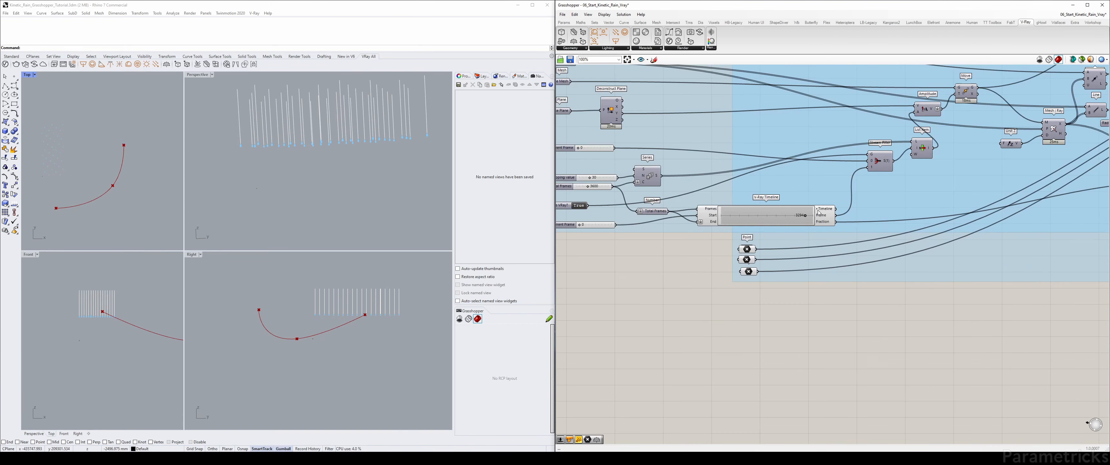
{"action": "right_click_drag", "start_coordinate": [1043, 185], "coordinate": [605, 242]}
{"action": "scroll", "coordinate": [893, 189], "scroll_direction": "up", "scroll_amount": 3}
{"action": "scroll", "coordinate": [889, 192], "scroll_direction": "up", "scroll_amount": 2}
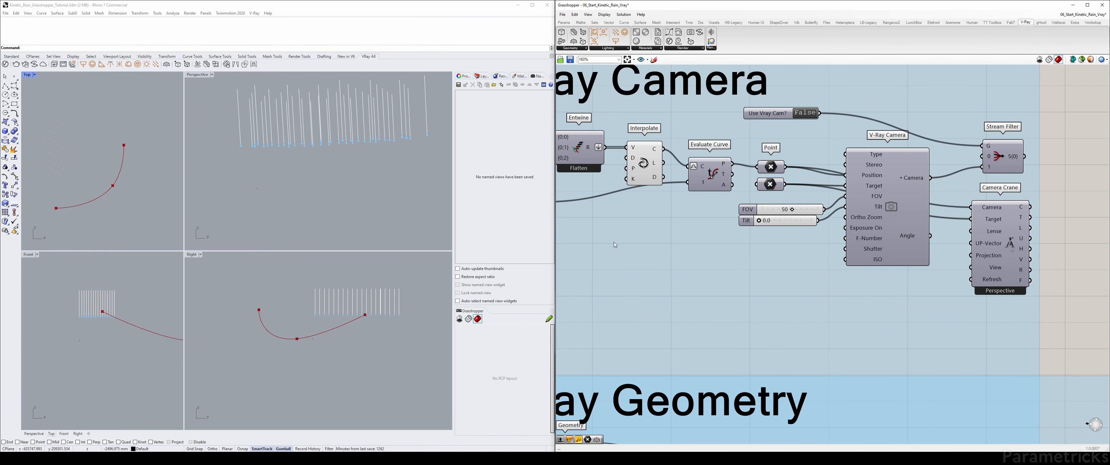
{"action": "scroll", "coordinate": [616, 244], "scroll_direction": "down", "scroll_amount": 4}
{"action": "right_click_drag", "start_coordinate": [615, 245], "coordinate": [921, 207]}
{"action": "right_click_drag", "start_coordinate": [558, 269], "coordinate": [758, 226]}
{"action": "right_click_drag", "start_coordinate": [607, 276], "coordinate": [846, 211]}
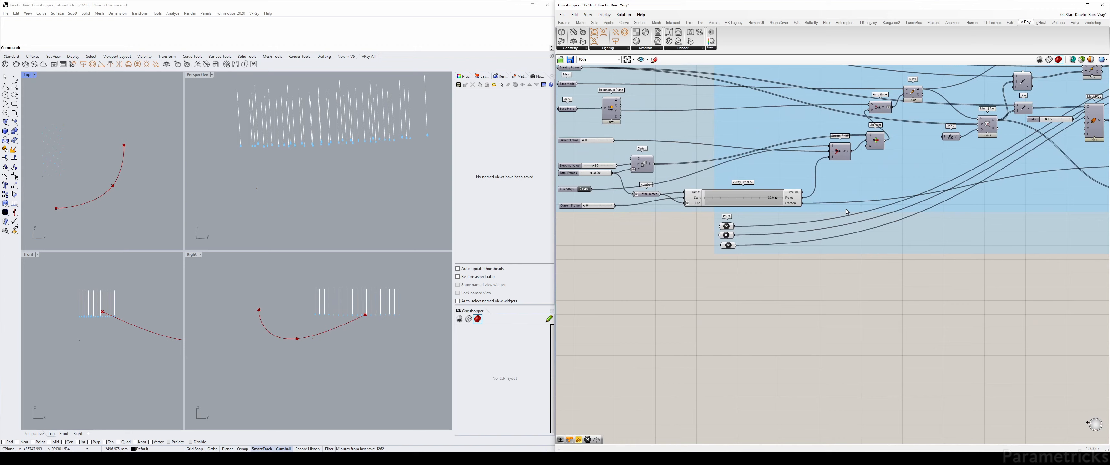
{"action": "right_click_drag", "start_coordinate": [1052, 142], "coordinate": [705, 209]}
{"action": "right_click_drag", "start_coordinate": [1095, 132], "coordinate": [897, 154]}
{"action": "scroll", "coordinate": [897, 155], "scroll_direction": "up", "scroll_amount": 3}
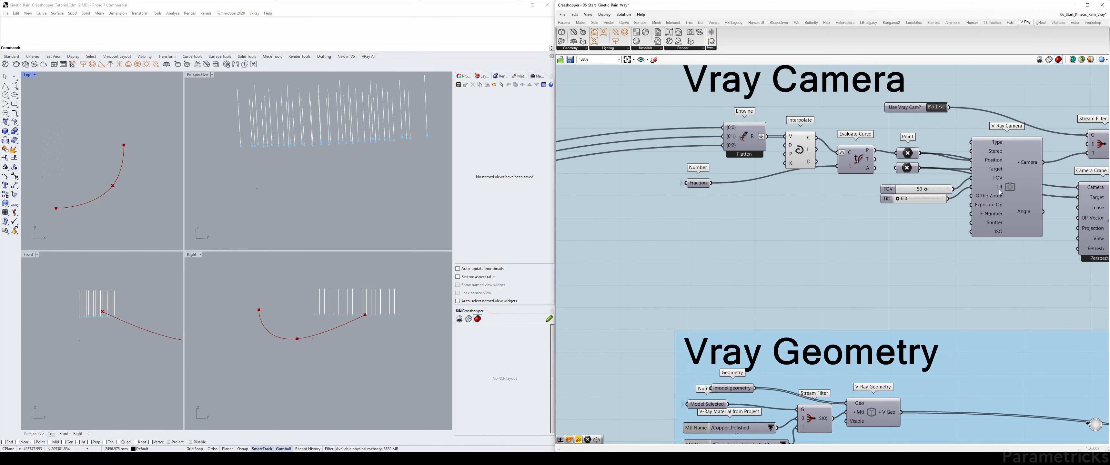
{"action": "mouse_move", "coordinate": [1001, 187]}
{"action": "scroll", "coordinate": [738, 223], "scroll_direction": "down", "scroll_amount": 5}
{"action": "scroll", "coordinate": [738, 223], "scroll_direction": "up", "scroll_amount": 8}
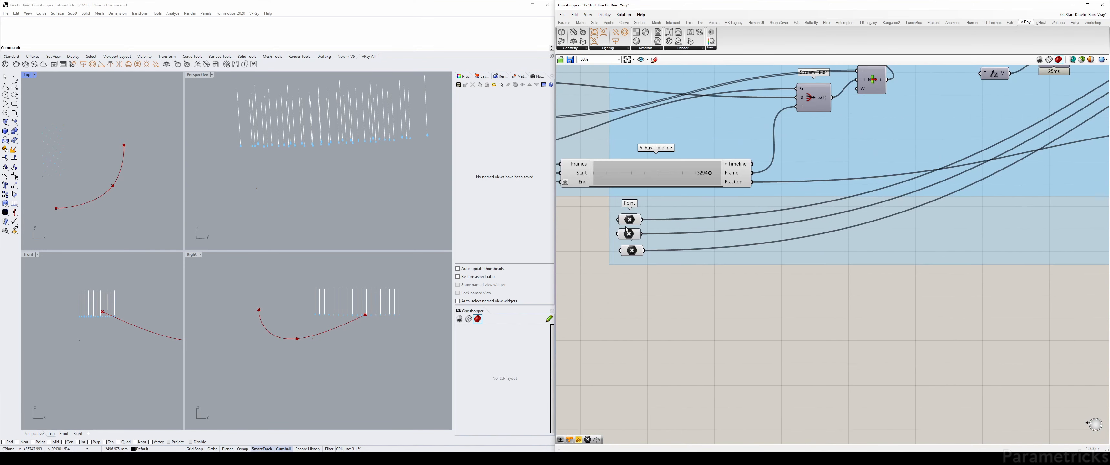
Select the first camera path point and scrub the V-Ray Timeline to frame 125 to preview the path's start
{"action": "left_click", "coordinate": [699, 284]}
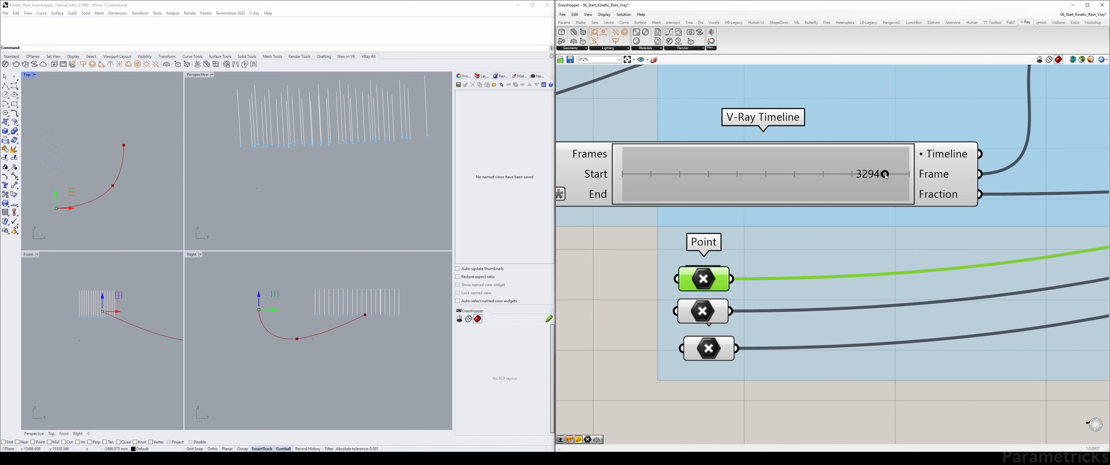
{"action": "left_click", "coordinate": [629, 175]}
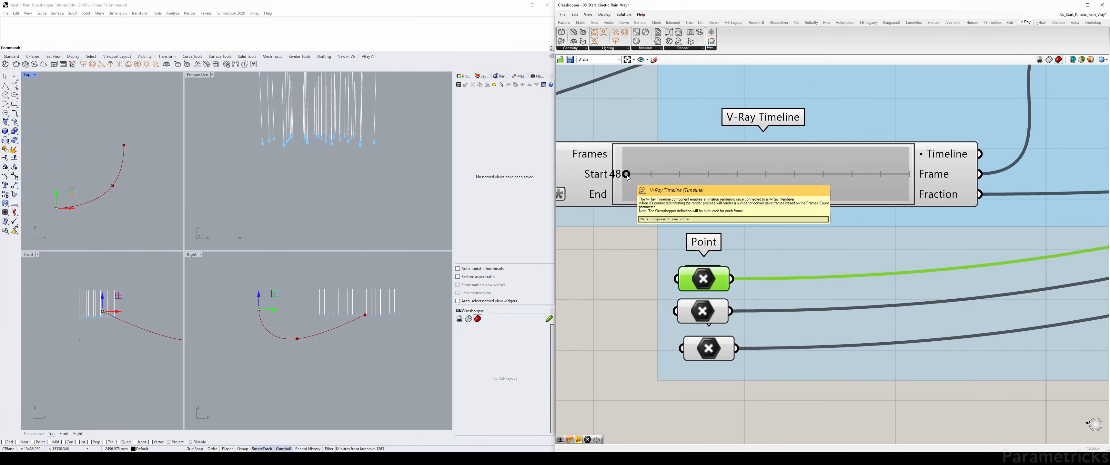
{"action": "left_click_drag", "start_coordinate": [627, 175], "coordinate": [632, 173]}
Raise the second camera path point in the Front viewport to nearly the height of the other two points
{"action": "scroll", "coordinate": [156, 327], "scroll_direction": "down", "scroll_amount": 3}
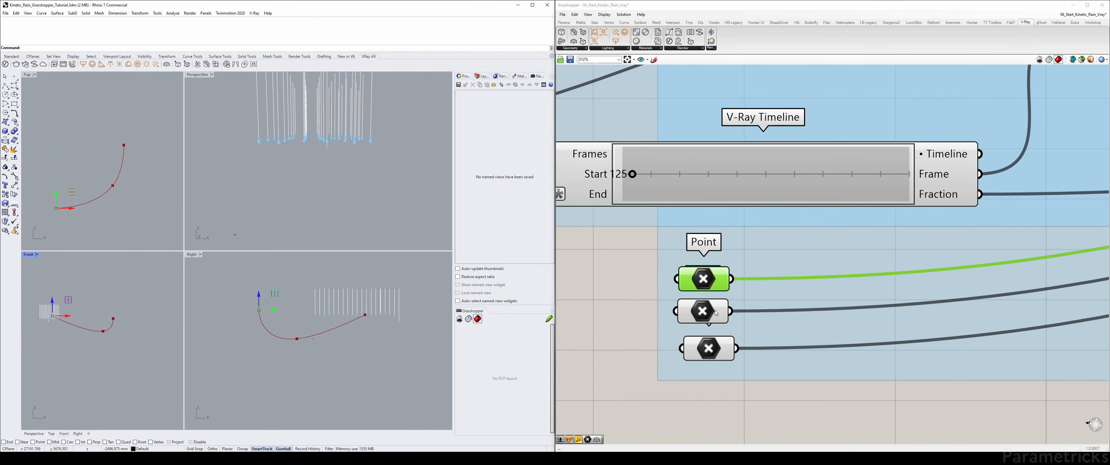
{"action": "left_click_drag", "start_coordinate": [715, 313], "coordinate": [711, 313]}
{"action": "left_click_drag", "start_coordinate": [104, 323], "coordinate": [103, 305]}
Scrub the V-Ray Timeline to frame 0 and shift the first camera path point in the positive Y direction
{"action": "left_click_drag", "start_coordinate": [709, 349], "coordinate": [707, 348]}
{"action": "left_click_drag", "start_coordinate": [638, 176], "coordinate": [614, 172]}
{"action": "left_click", "coordinate": [703, 278]}
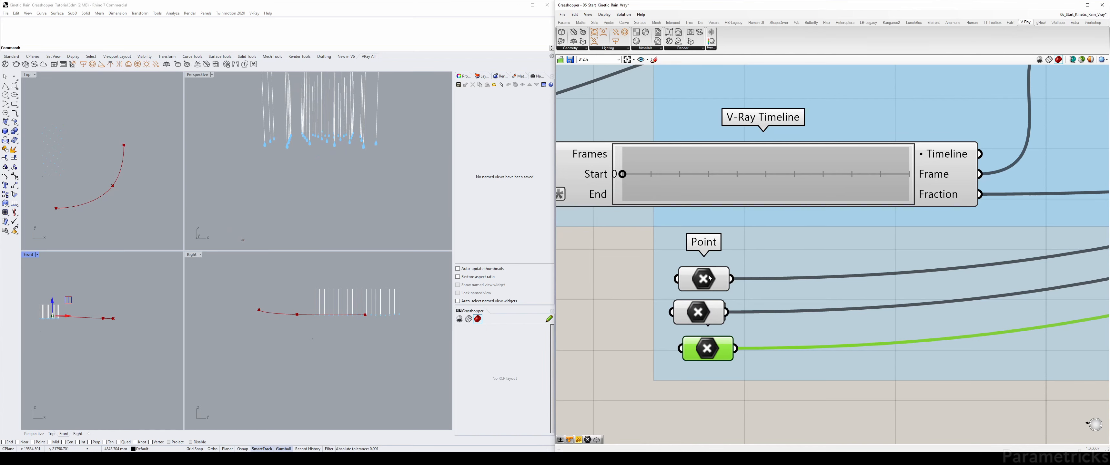
{"action": "left_click_drag", "start_coordinate": [58, 195], "coordinate": [58, 189]}
Move the second camera path point toward negative X and positive Y in the Top viewport, and raise it in the Front viewport
{"action": "left_click", "coordinate": [698, 312]}
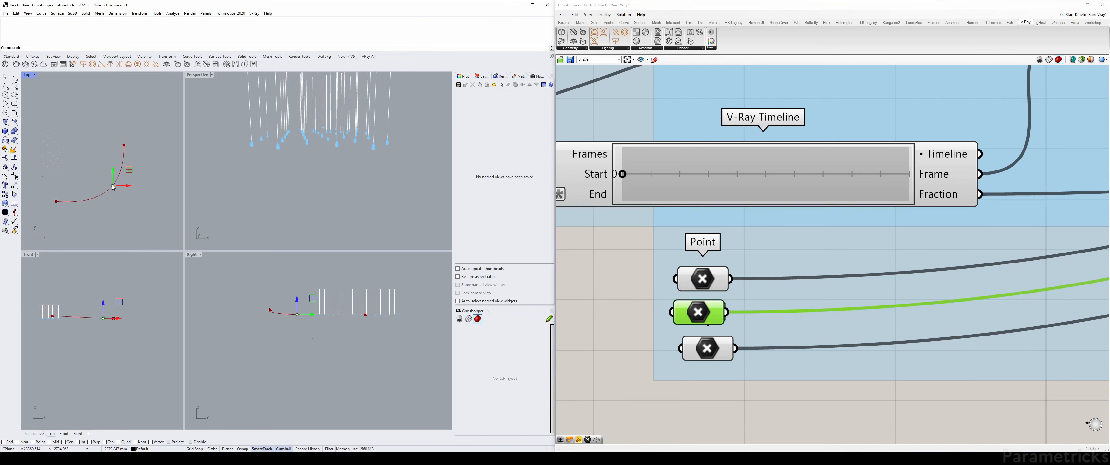
{"action": "left_click_drag", "start_coordinate": [113, 186], "coordinate": [103, 180]}
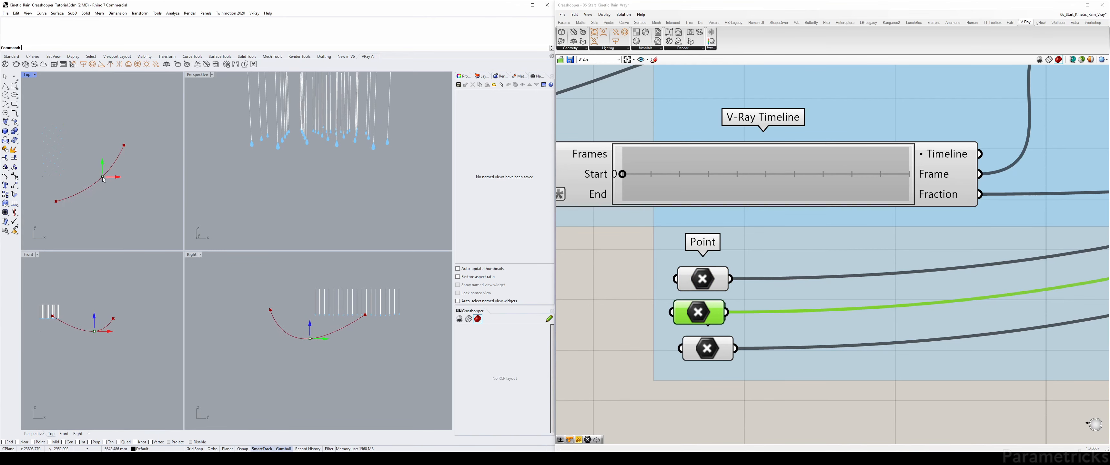
{"action": "left_click_drag", "start_coordinate": [92, 321], "coordinate": [93, 309]}
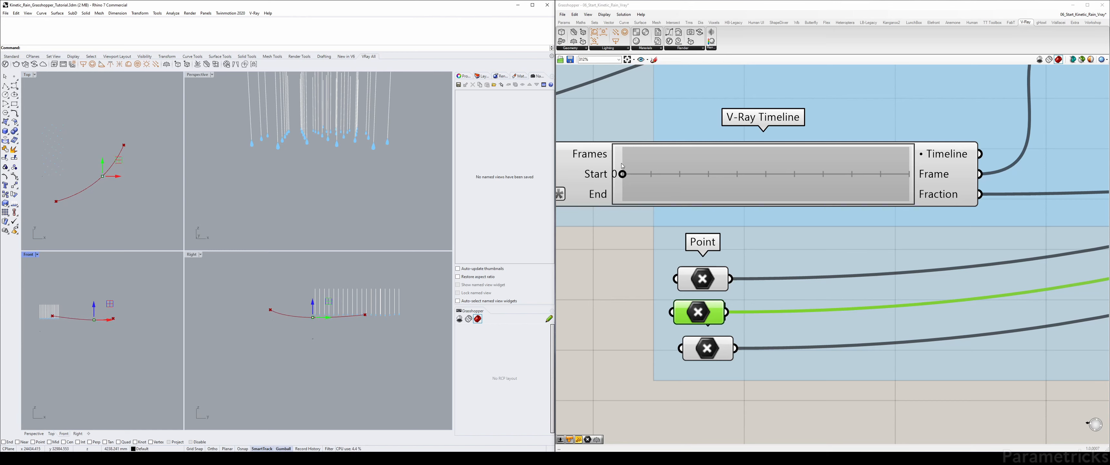
Scrub the V-Ray Timeline to frame 2599 and lower the first camera path point slightly in the Front viewport
{"action": "left_click_drag", "start_coordinate": [622, 174], "coordinate": [830, 174]}
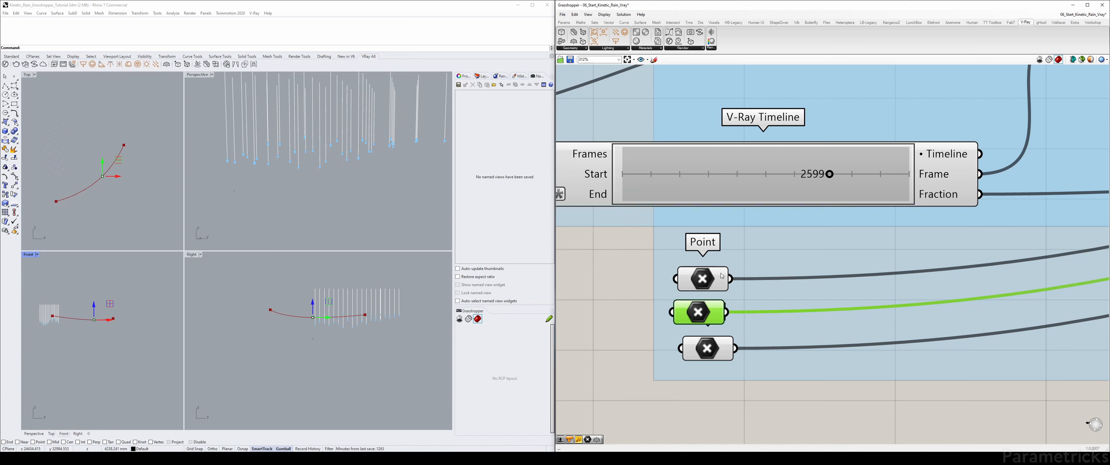
{"action": "left_click", "coordinate": [704, 280]}
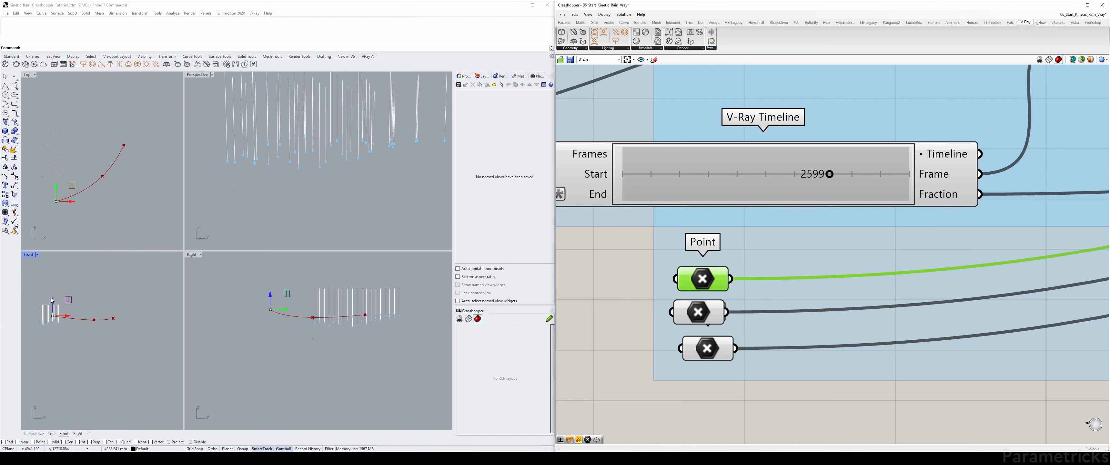
{"action": "left_click_drag", "start_coordinate": [53, 300], "coordinate": [52, 305]}
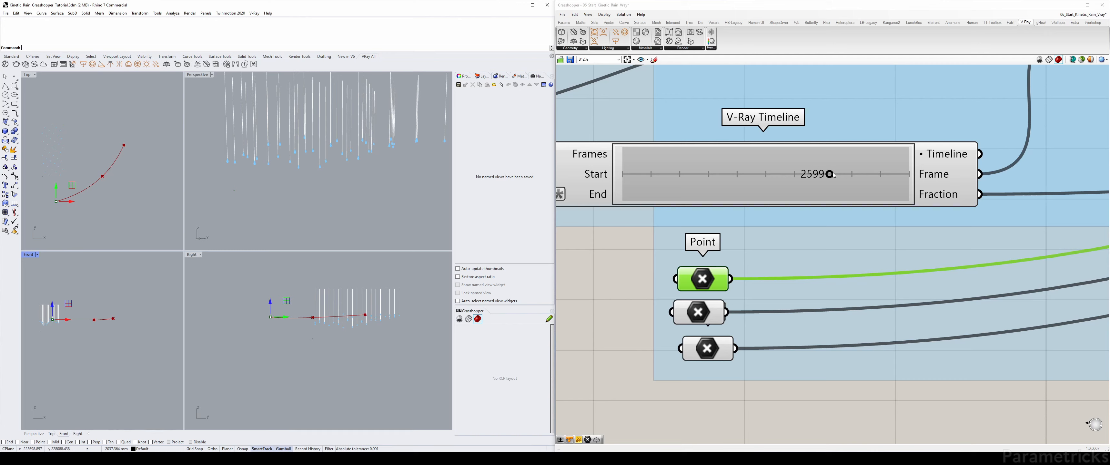
Shift the second camera path point slightly toward positive X and negative Y in the Top viewport, previewing timeline frames 1995 and 2003
{"action": "left_click_drag", "start_coordinate": [831, 175], "coordinate": [781, 178]}
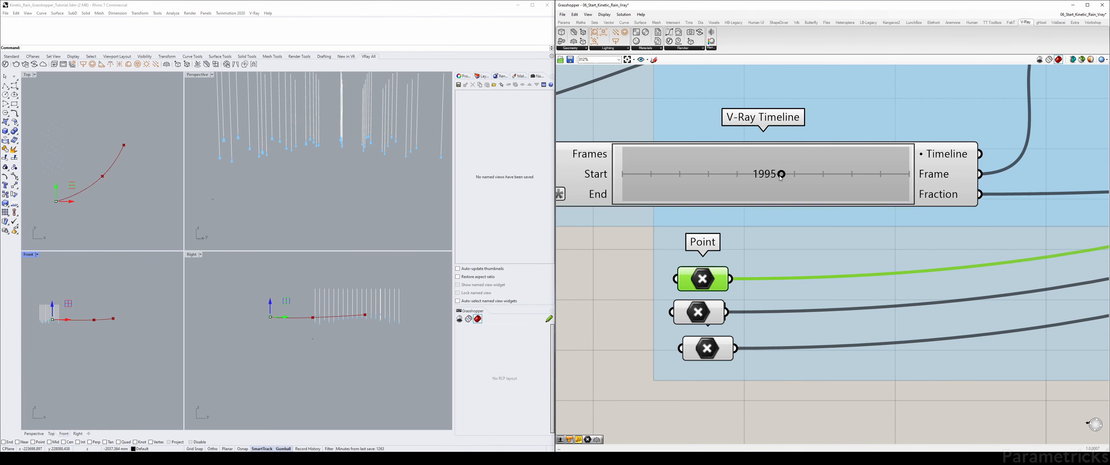
{"action": "left_click", "coordinate": [706, 309]}
{"action": "left_click_drag", "start_coordinate": [118, 176], "coordinate": [109, 168]}
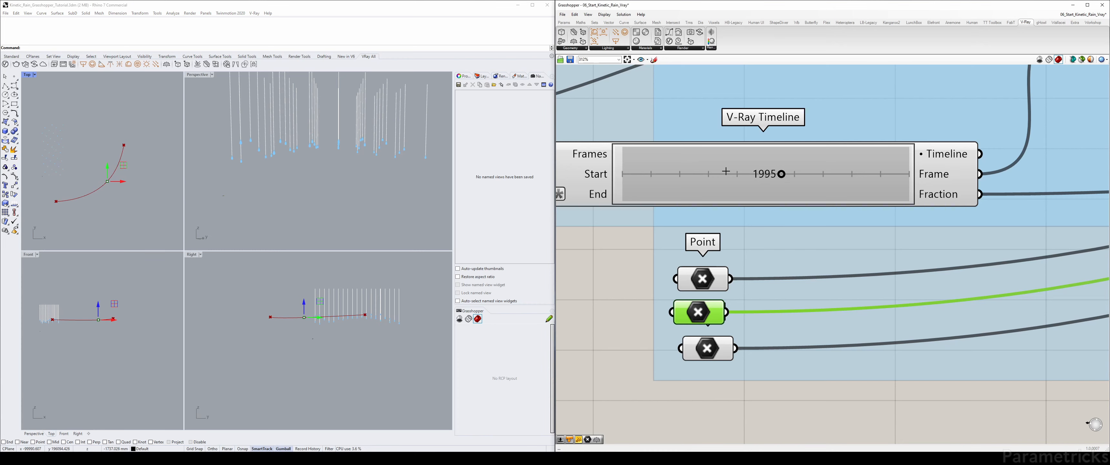
{"action": "mouse_move", "coordinate": [781, 174]}
{"action": "left_mouse_down"}
{"action": "mouse_move", "coordinate": [637, 172]}
{"action": "mouse_move", "coordinate": [875, 175]}
{"action": "mouse_move", "coordinate": [784, 178]}
{"action": "left_mouse_up"}
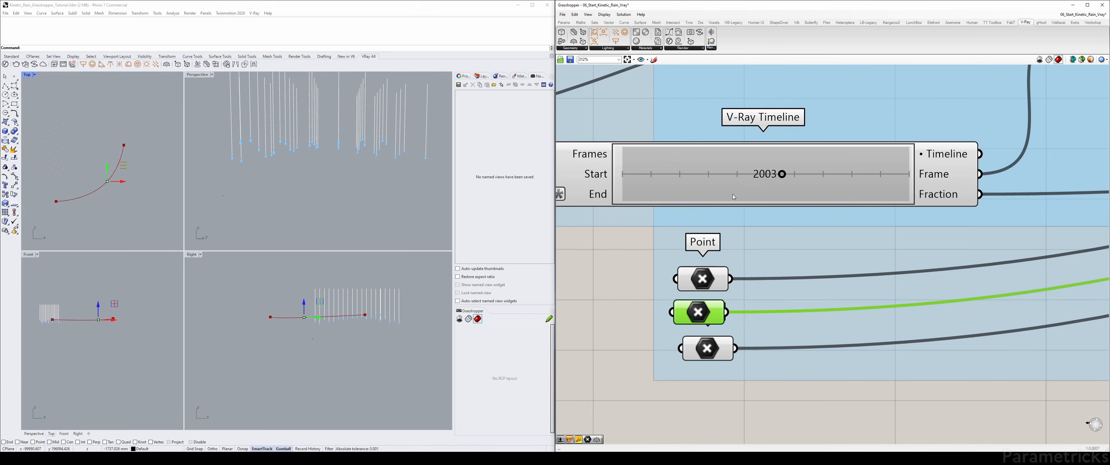
Try to render the current frame from the V-Ray Render component and close the frame buffer
{"action": "scroll", "coordinate": [733, 194], "scroll_direction": "down", "scroll_amount": 8}
{"action": "right_click_drag", "start_coordinate": [925, 178], "coordinate": [261, 228]}
{"action": "scroll", "coordinate": [690, 173], "scroll_direction": "up", "scroll_amount": 6}
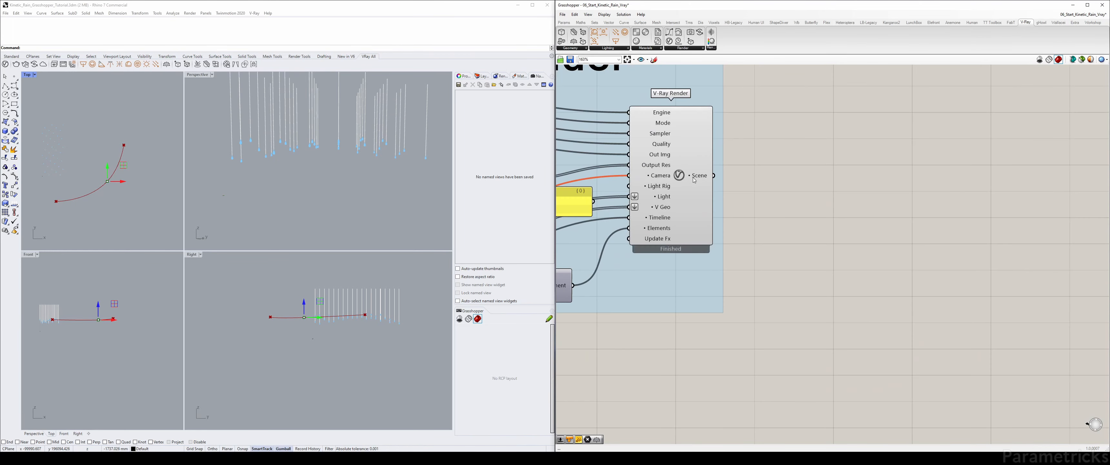
{"action": "right_click", "coordinate": [680, 174]}
{"action": "left_click", "coordinate": [700, 215]}
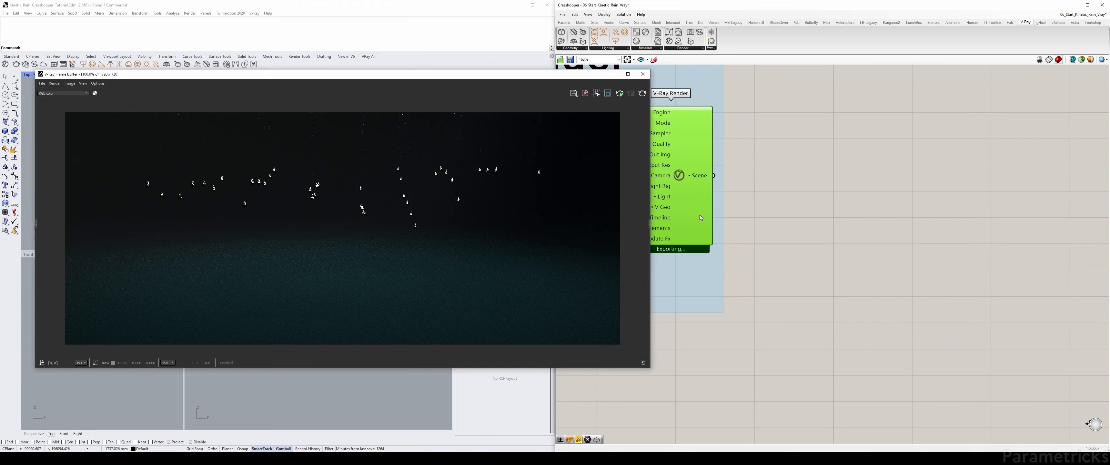
{"action": "left_click_drag", "start_coordinate": [488, 74], "coordinate": [892, 77]}
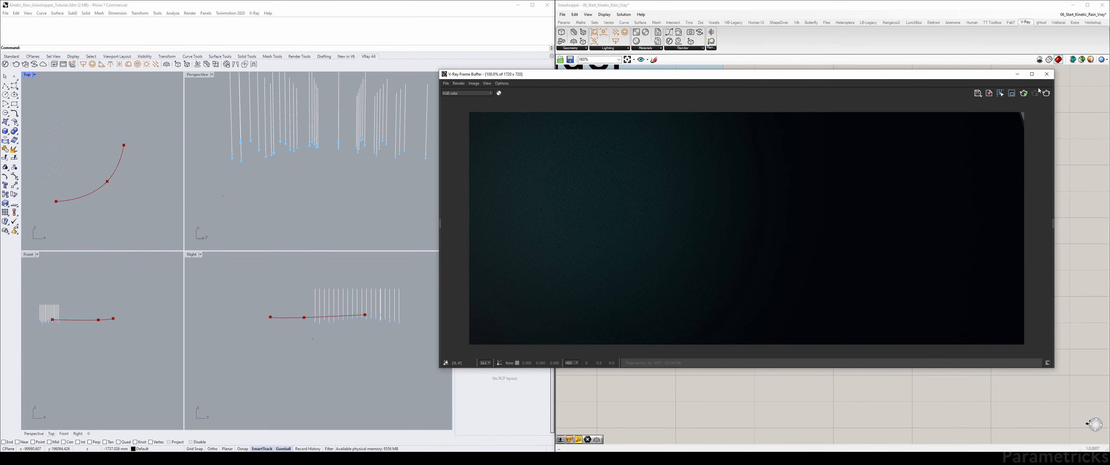
{"action": "left_click", "coordinate": [1047, 73]}
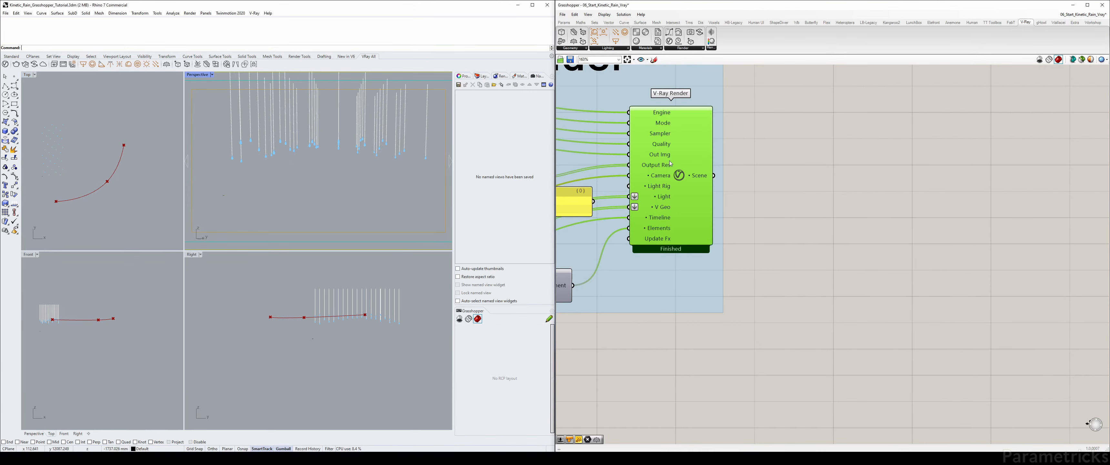
Render the current frame again with the Perspective viewport active and close the frame buffer
{"action": "right_click", "coordinate": [678, 174]}
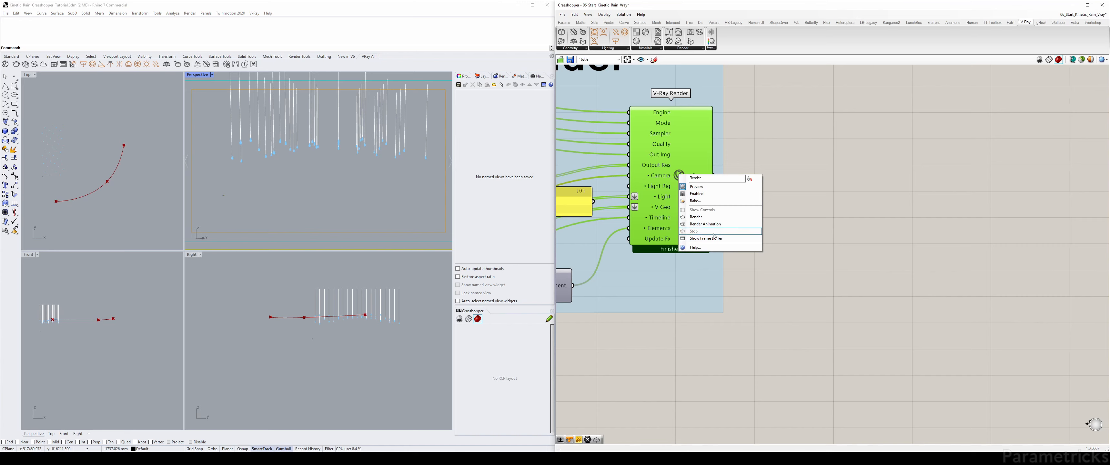
{"action": "left_click", "coordinate": [705, 219]}
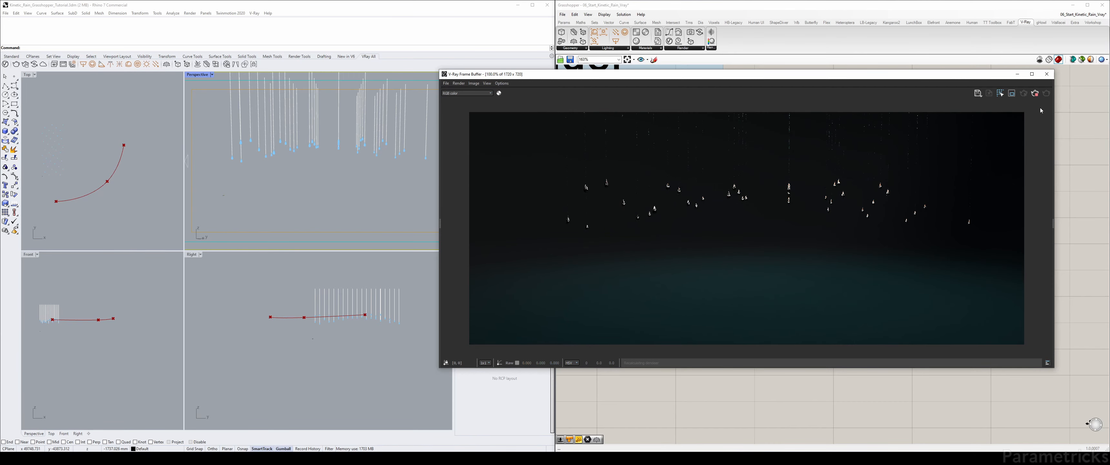
{"action": "left_click", "coordinate": [1047, 74]}
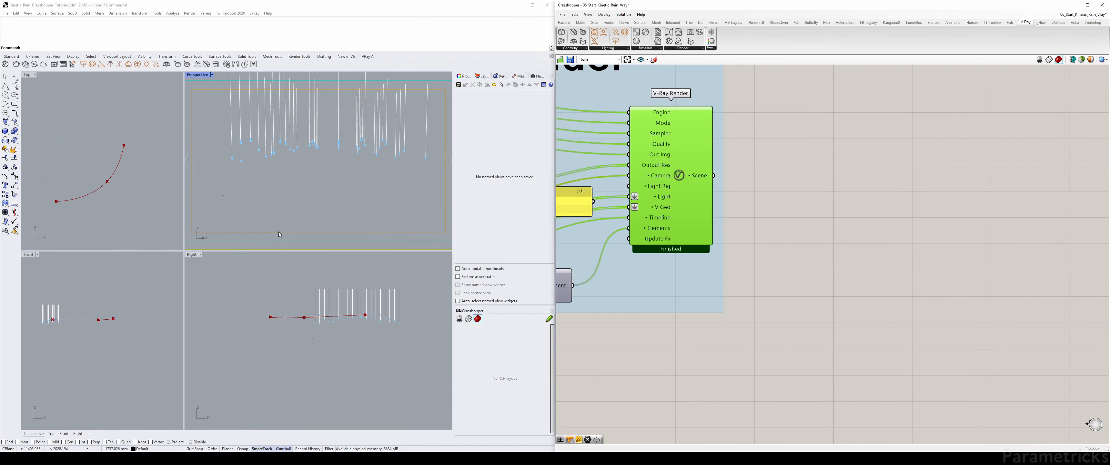
Return to the V-Ray Timeline component and scrub it to frame 1250 to preview the camera path
{"action": "scroll", "coordinate": [750, 200], "scroll_direction": "down", "scroll_amount": 3}
{"action": "right_click_drag", "start_coordinate": [750, 200], "coordinate": [940, 183]}
{"action": "scroll", "coordinate": [702, 189], "scroll_direction": "down", "scroll_amount": 3}
{"action": "right_click_drag", "start_coordinate": [701, 189], "coordinate": [930, 172]}
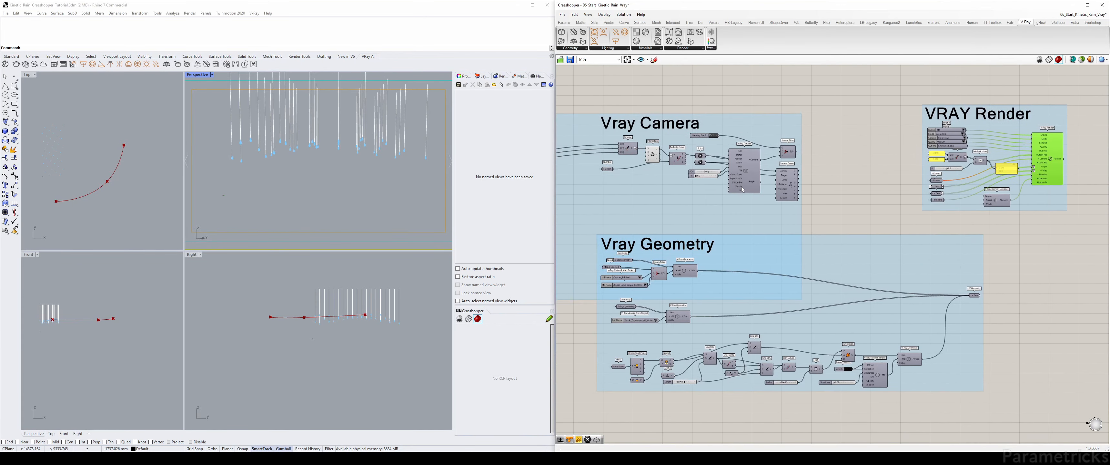
{"action": "right_click_drag", "start_coordinate": [742, 256], "coordinate": [997, 187]}
{"action": "scroll", "coordinate": [818, 189], "scroll_direction": "up", "scroll_amount": 2}
{"action": "scroll", "coordinate": [818, 189], "scroll_direction": "down", "scroll_amount": 4}
{"action": "right_click_drag", "start_coordinate": [818, 189], "coordinate": [884, 195]}
{"action": "scroll", "coordinate": [706, 185], "scroll_direction": "up", "scroll_amount": 7}
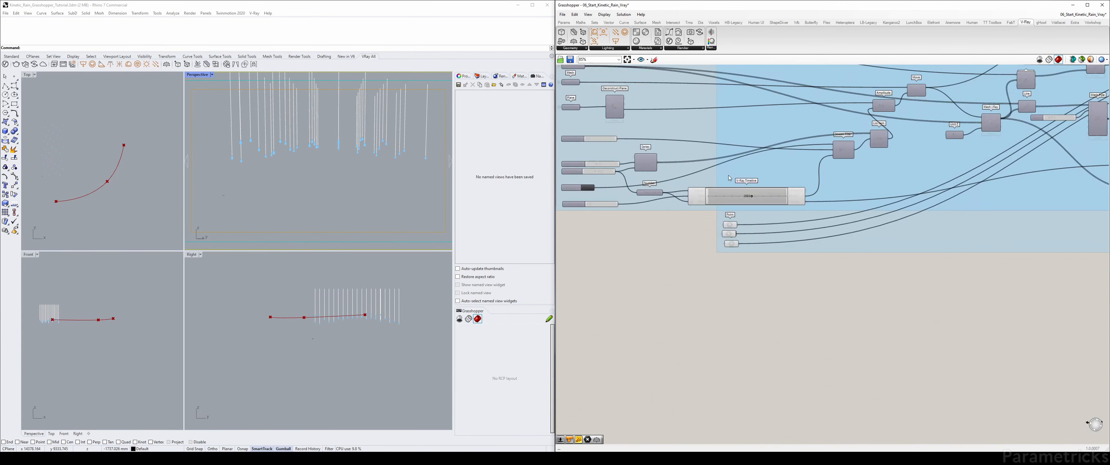
{"action": "left_click_drag", "start_coordinate": [760, 206], "coordinate": [731, 203]}
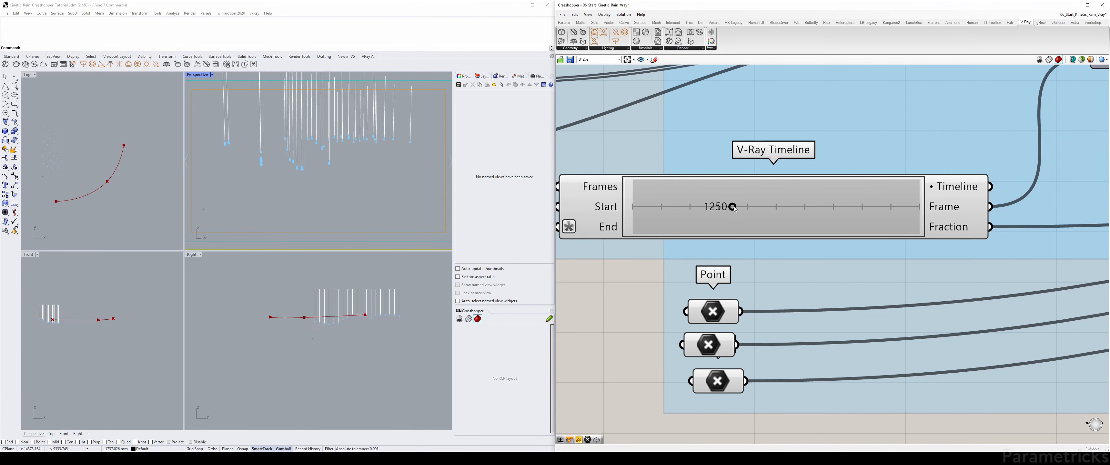
Render timeline frame 1250 from the V-Ray Render component and close the frame buffer
{"action": "scroll", "coordinate": [732, 185], "scroll_direction": "down", "scroll_amount": 7}
{"action": "scroll", "coordinate": [732, 184], "scroll_direction": "up", "scroll_amount": 2}
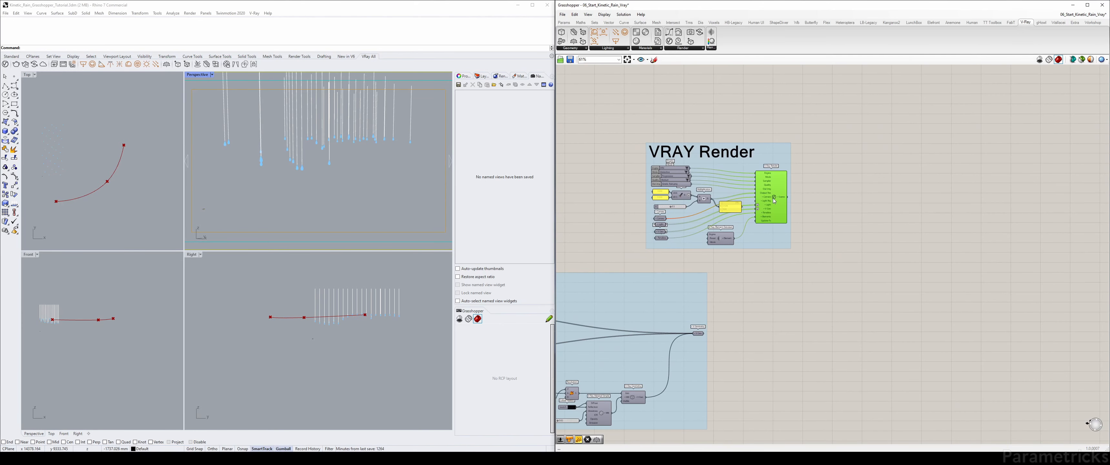
{"action": "right_click", "coordinate": [773, 198]}
{"action": "left_click", "coordinate": [794, 242]}
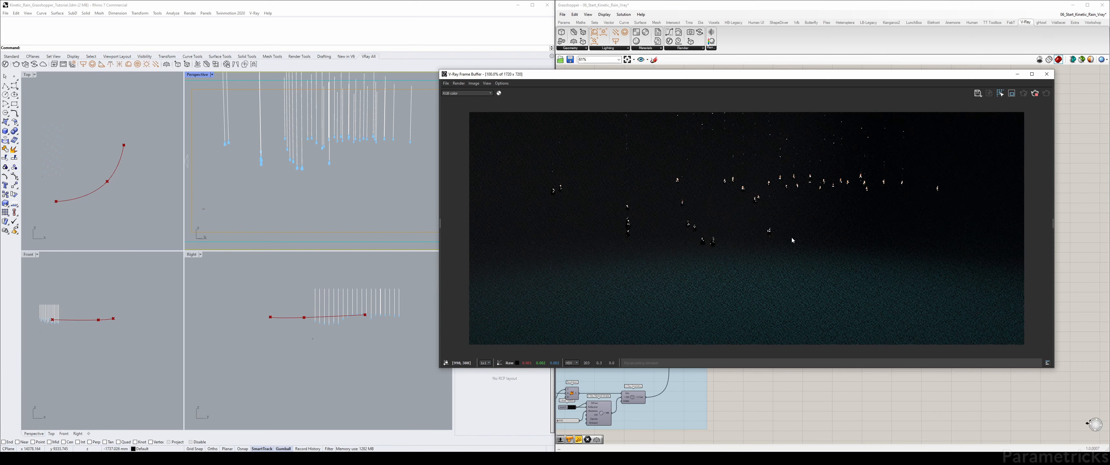
{"action": "left_click", "coordinate": [1046, 74]}
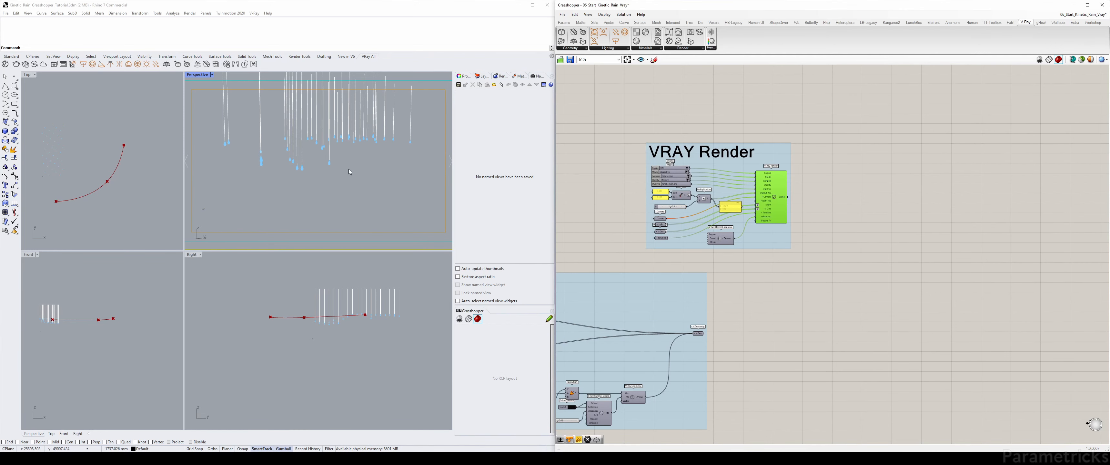
Move the three camera path Point parameters from below the V-Ray Timeline into the Vray Camera group beside the Entwine component
{"action": "right_click_drag", "start_coordinate": [726, 134], "coordinate": [1024, 112]}
{"action": "scroll", "coordinate": [1024, 112], "scroll_direction": "down", "scroll_amount": 3}
{"action": "scroll", "coordinate": [565, 203], "scroll_direction": "up", "scroll_amount": 7}
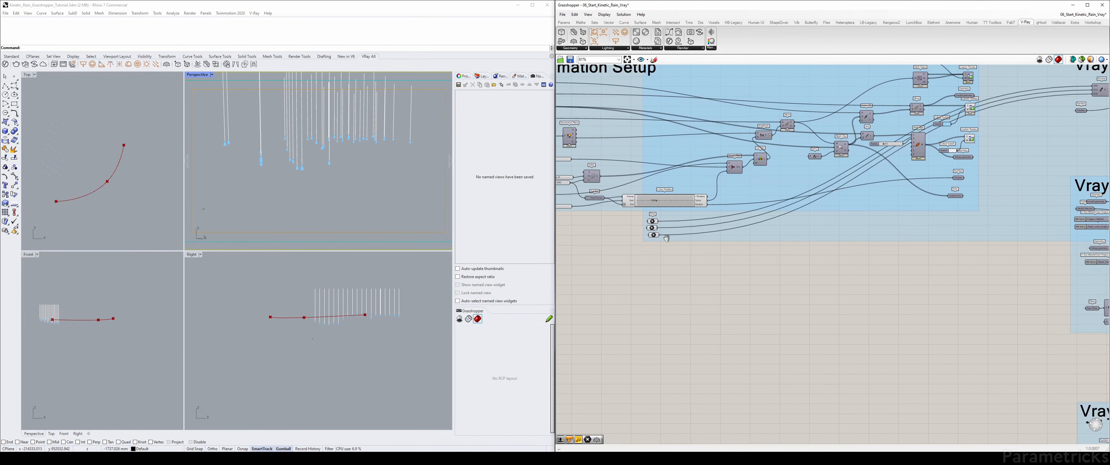
{"action": "left_click", "coordinate": [685, 215]}
{"action": "scroll", "coordinate": [685, 218], "scroll_direction": "down", "scroll_amount": 2}
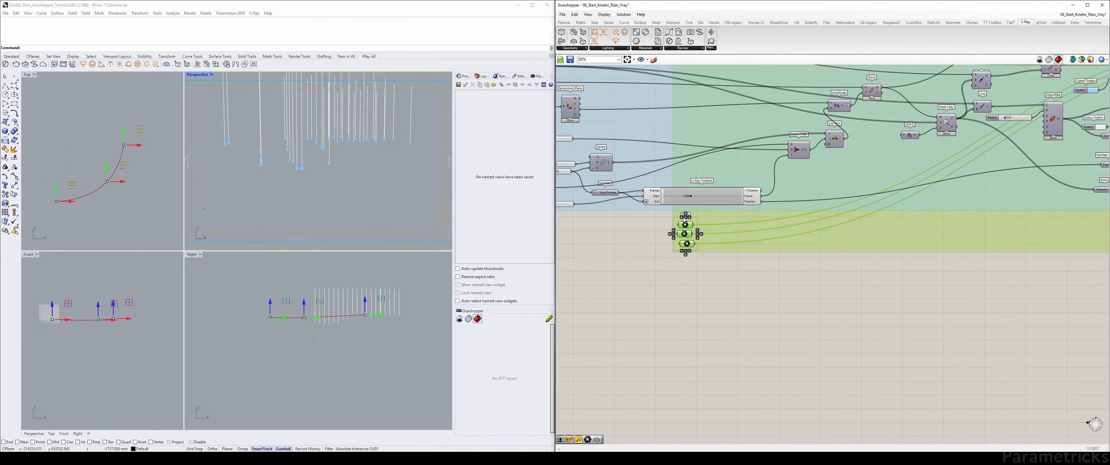
{"action": "scroll", "coordinate": [684, 222], "scroll_direction": "down", "scroll_amount": 3}
{"action": "mouse_move", "coordinate": [686, 225]}
{"action": "left_mouse_down"}
{"action": "mouse_move", "coordinate": [991, 104]}
{"action": "mouse_move", "coordinate": [961, 136]}
{"action": "mouse_move", "coordinate": [681, 223]}
{"action": "mouse_move", "coordinate": [708, 224]}
{"action": "mouse_move", "coordinate": [1046, 109]}
{"action": "left_mouse_up"}
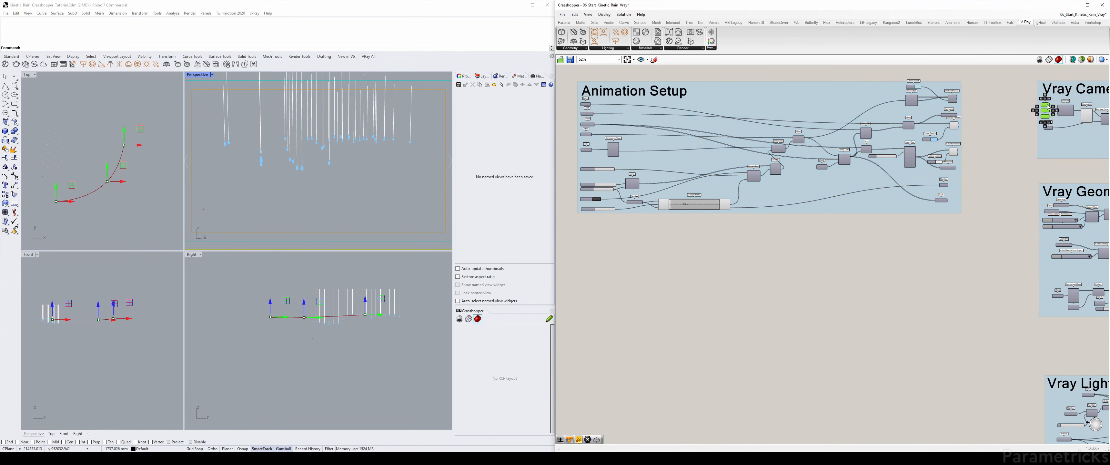
Turn off the viewport preview of the camera path points and the interpolated camera path curve
{"action": "scroll", "coordinate": [1047, 108], "scroll_direction": "up", "scroll_amount": 3}
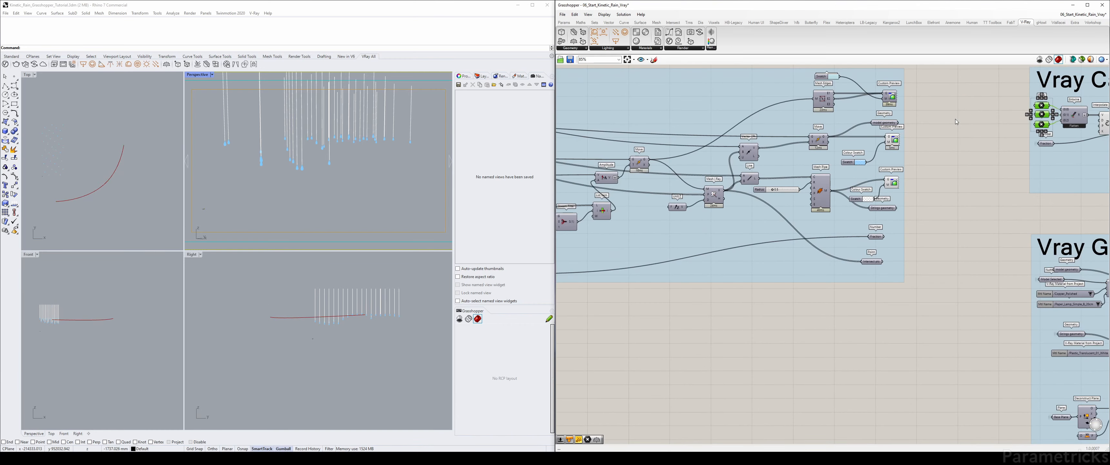
{"action": "right_click_drag", "start_coordinate": [955, 119], "coordinate": [828, 138]}
{"action": "left_click", "coordinate": [989, 145]}
{"action": "scroll", "coordinate": [863, 173], "scroll_direction": "down", "scroll_amount": 2}
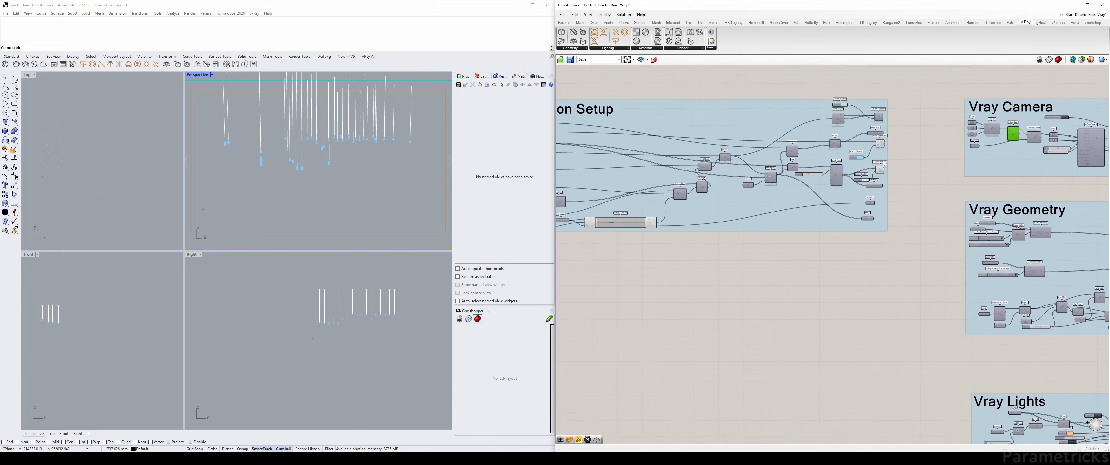
Move the whole VRAY Render group farther away from the Vray Camera and Vray Geometry groups
{"action": "scroll", "coordinate": [882, 182], "scroll_direction": "up", "scroll_amount": 1}
{"action": "right_click_drag", "start_coordinate": [1047, 177], "coordinate": [761, 193]}
{"action": "right_click_drag", "start_coordinate": [1006, 163], "coordinate": [687, 164]}
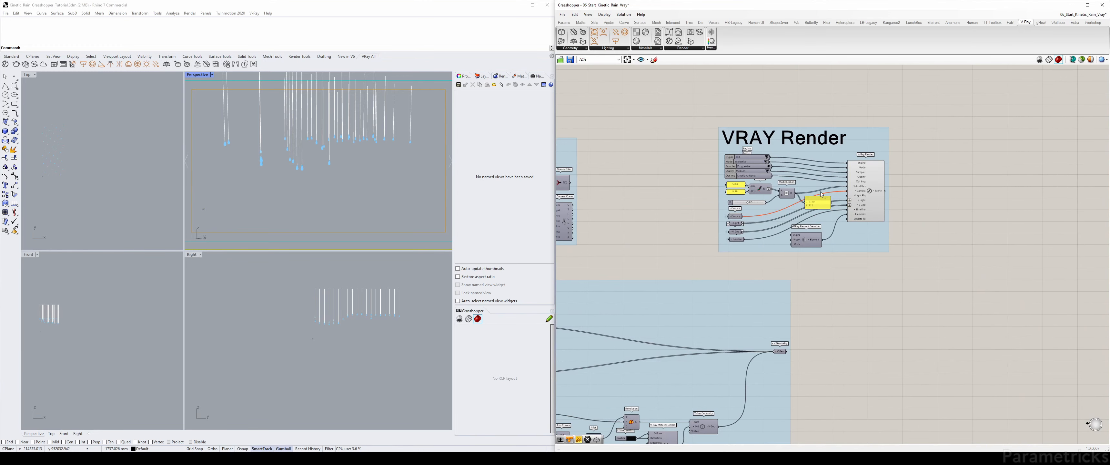
{"action": "left_click_drag", "start_coordinate": [857, 239], "coordinate": [952, 239]}
Match the Perspective viewport to the view of the V-Ray Camera component
{"action": "right_click_drag", "start_coordinate": [684, 198], "coordinate": [854, 183]}
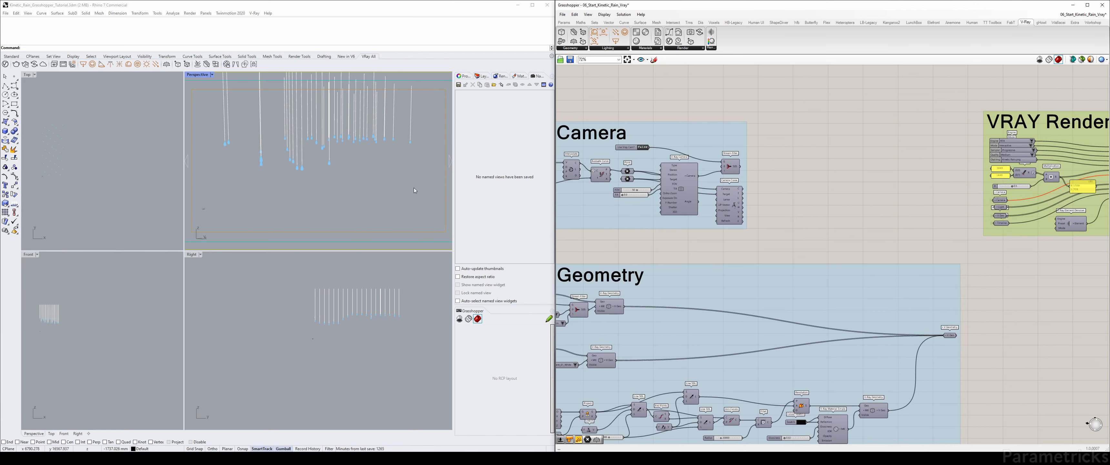
{"action": "scroll", "coordinate": [683, 194], "scroll_direction": "up", "scroll_amount": 3}
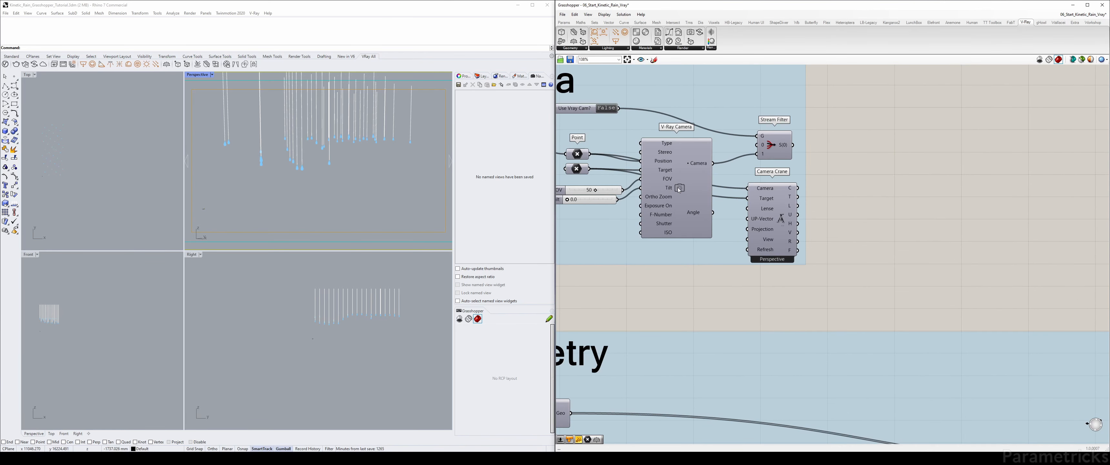
{"action": "right_click", "coordinate": [679, 189]}
{"action": "left_click", "coordinate": [707, 253]}
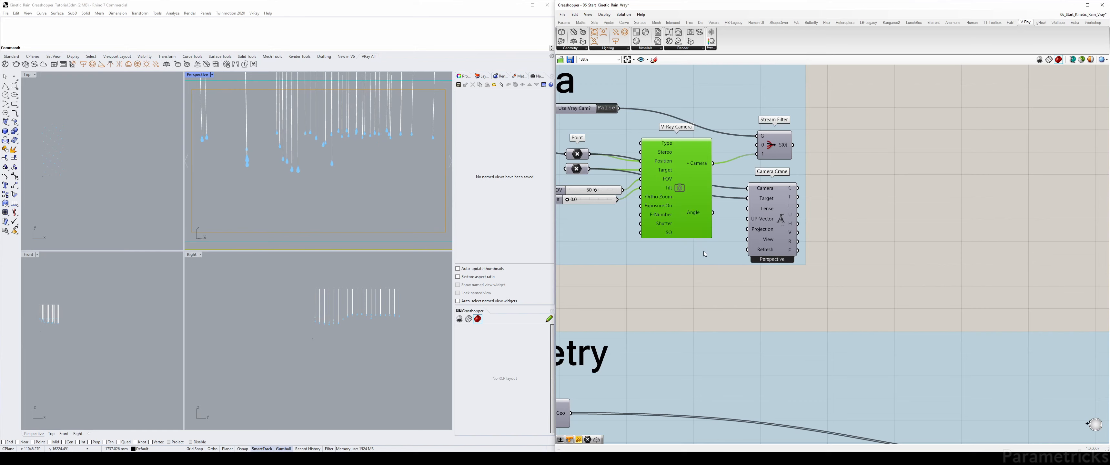
Render the updated camera view from the V-Ray Render component and close the frame buffer
{"action": "scroll", "coordinate": [704, 248], "scroll_direction": "down", "scroll_amount": 3}
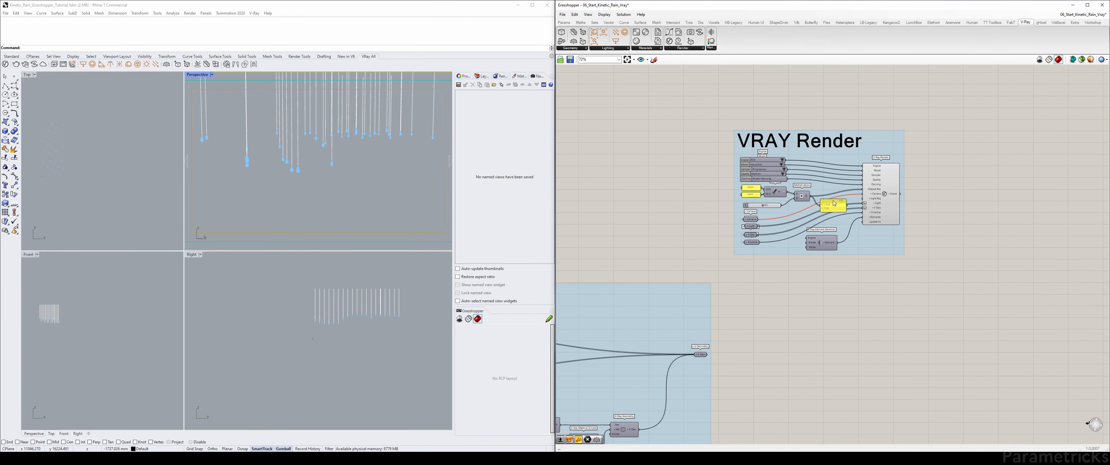
{"action": "right_click", "coordinate": [885, 196]}
{"action": "left_click", "coordinate": [903, 241]}
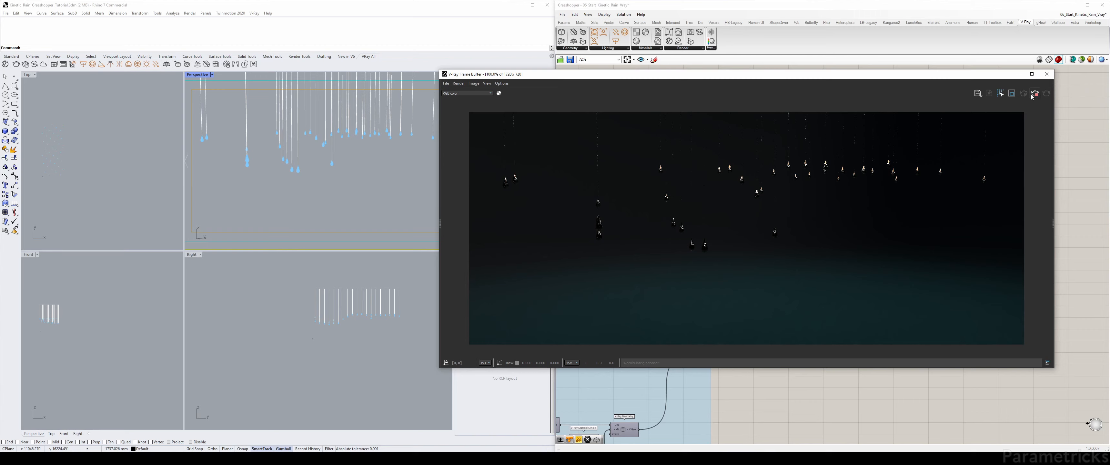
{"action": "left_click", "coordinate": [1046, 74]}
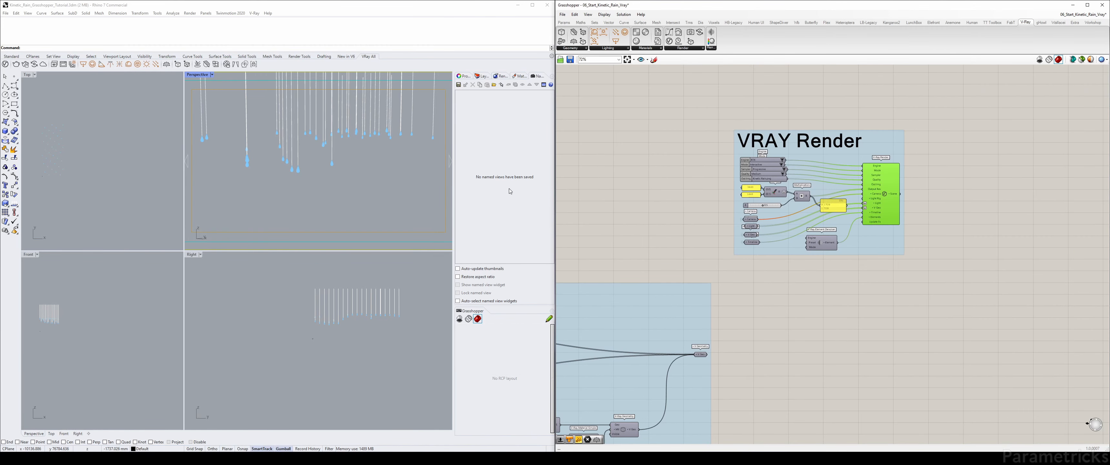
Return to the Vray Camera group and select the Interpolate component of the camera path
{"action": "scroll", "coordinate": [735, 157], "scroll_direction": "down", "scroll_amount": 5}
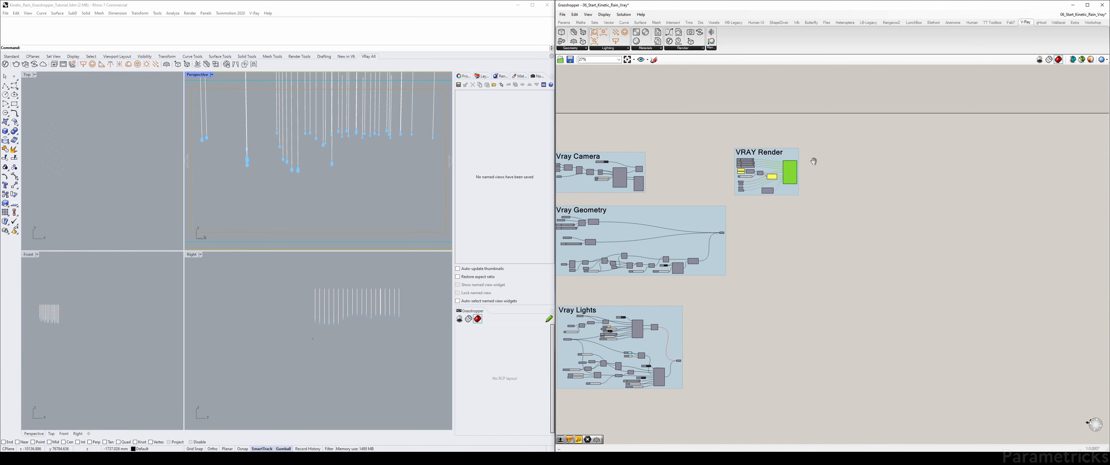
{"action": "right_click_drag", "start_coordinate": [813, 159], "coordinate": [1026, 133]}
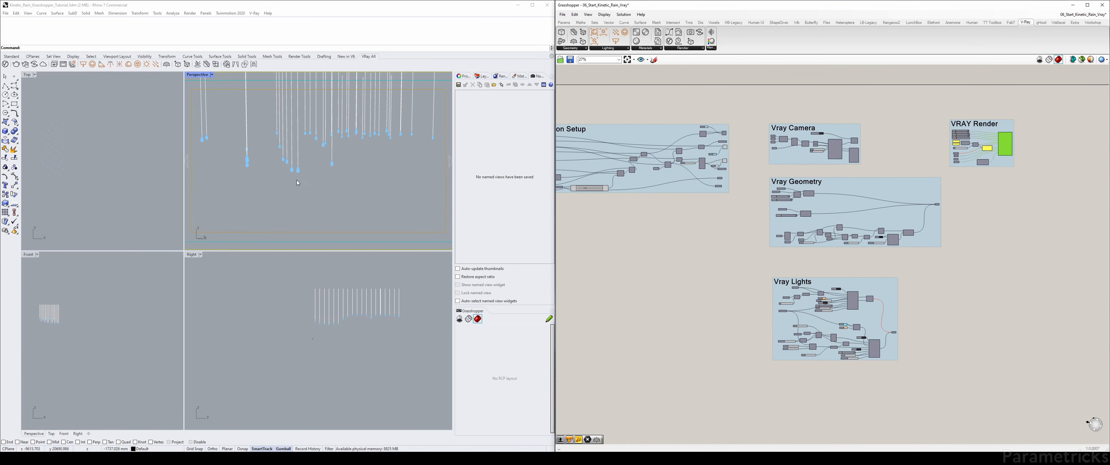
{"action": "scroll", "coordinate": [774, 139], "scroll_direction": "up", "scroll_amount": 6}
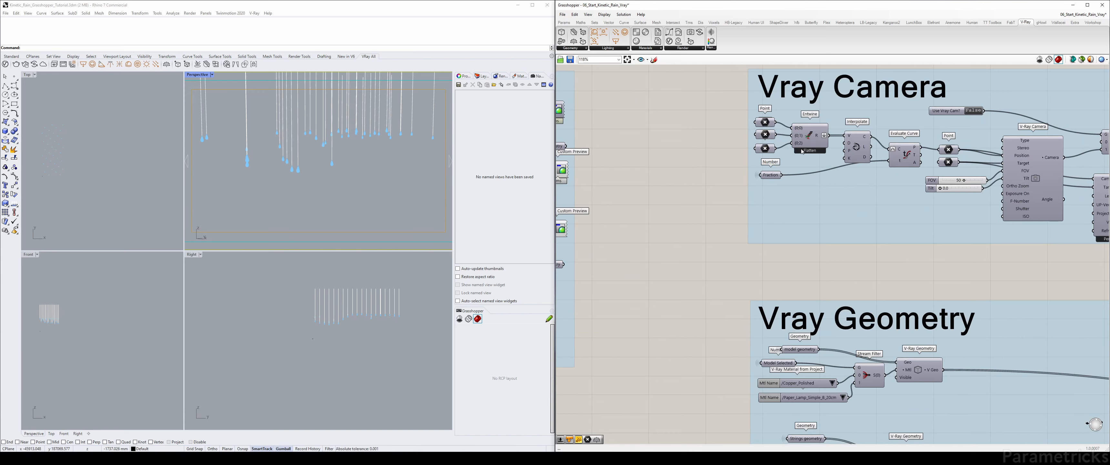
{"action": "left_click", "coordinate": [856, 147]}
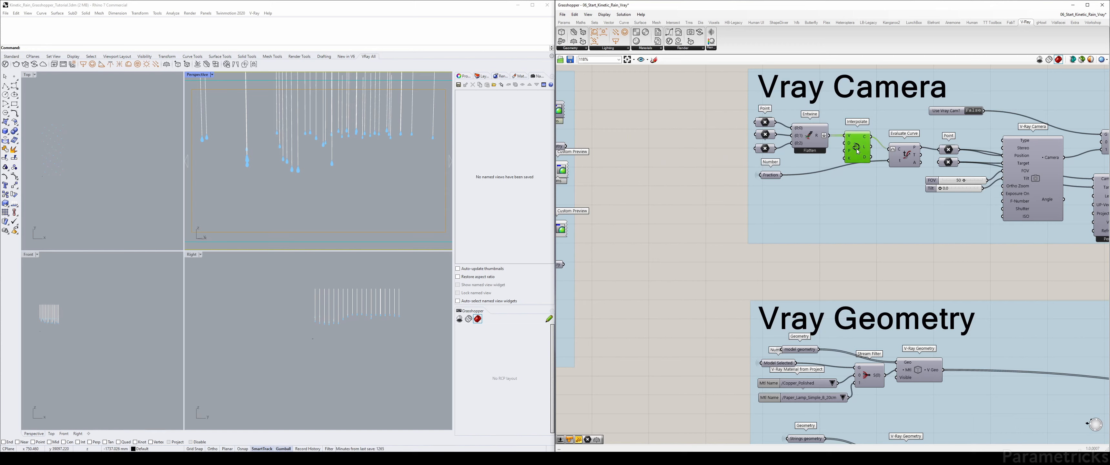
Move the Fraction parameter slightly lower in the Vray Camera group and toggle the Interpolate curve's preview to check the camera path
{"action": "left_click_drag", "start_coordinate": [775, 175], "coordinate": [772, 183]}
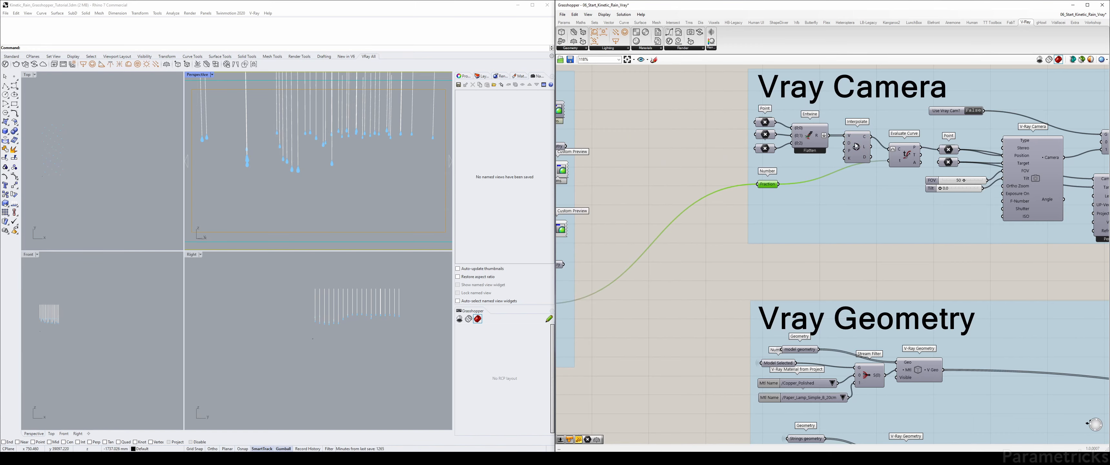
{"action": "left_click", "coordinate": [852, 142]}
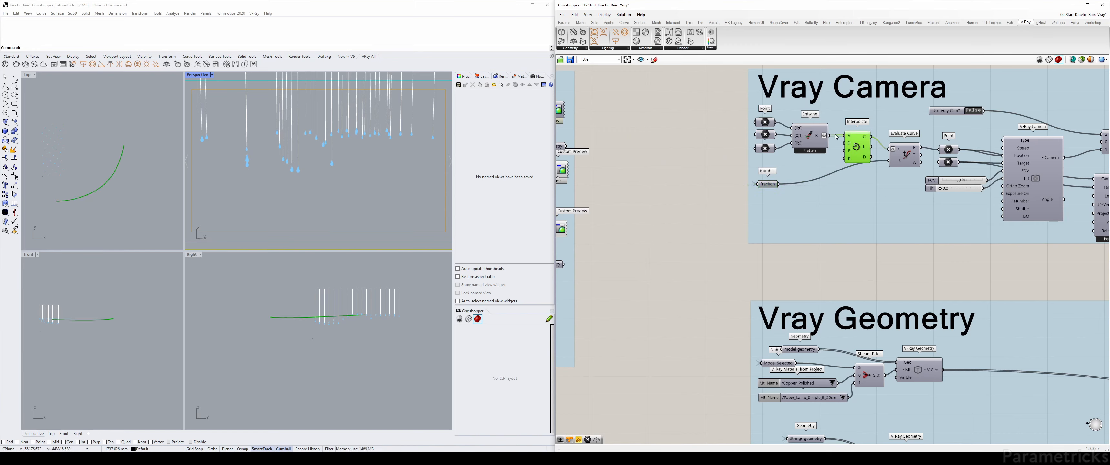
{"action": "key", "text": "ctrl+q"}
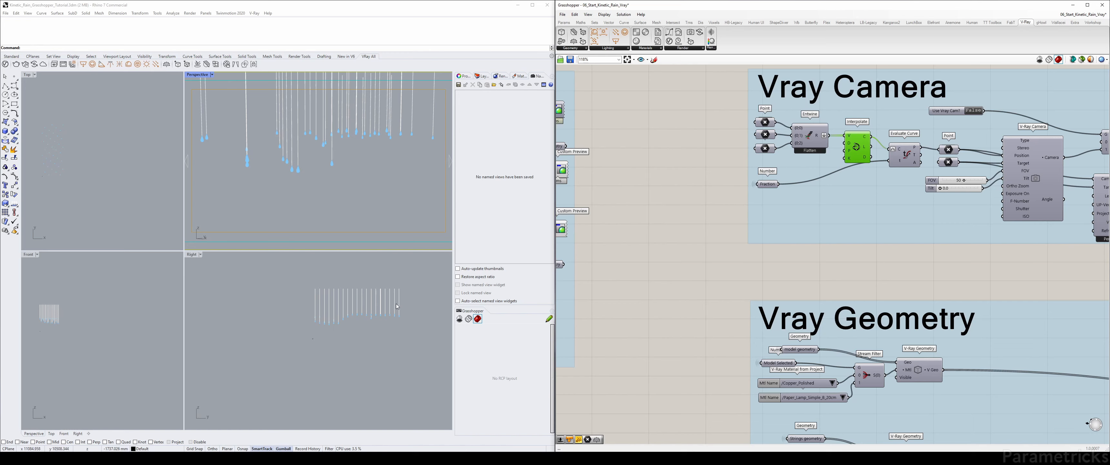
{"action": "key", "text": "ctrl+q"}
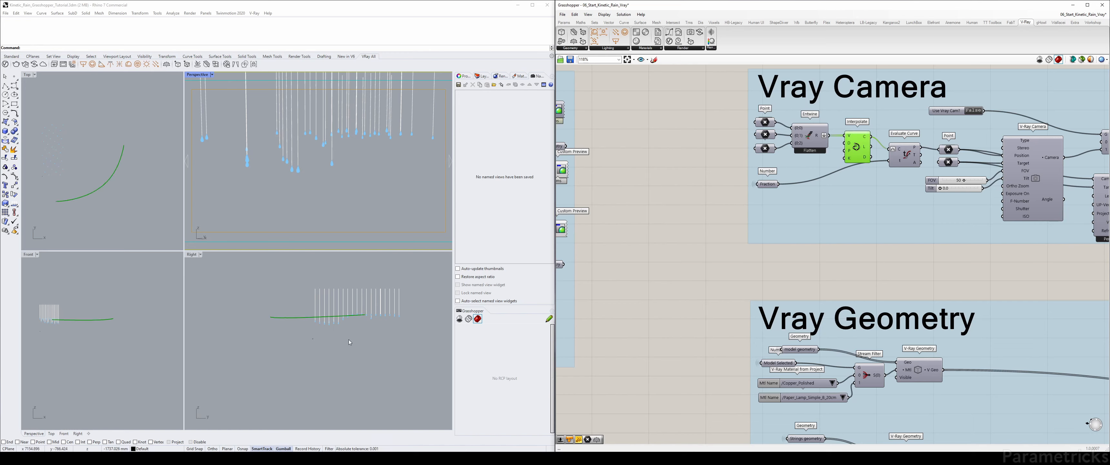
{"action": "scroll", "coordinate": [399, 320], "scroll_direction": "up", "scroll_amount": 4}
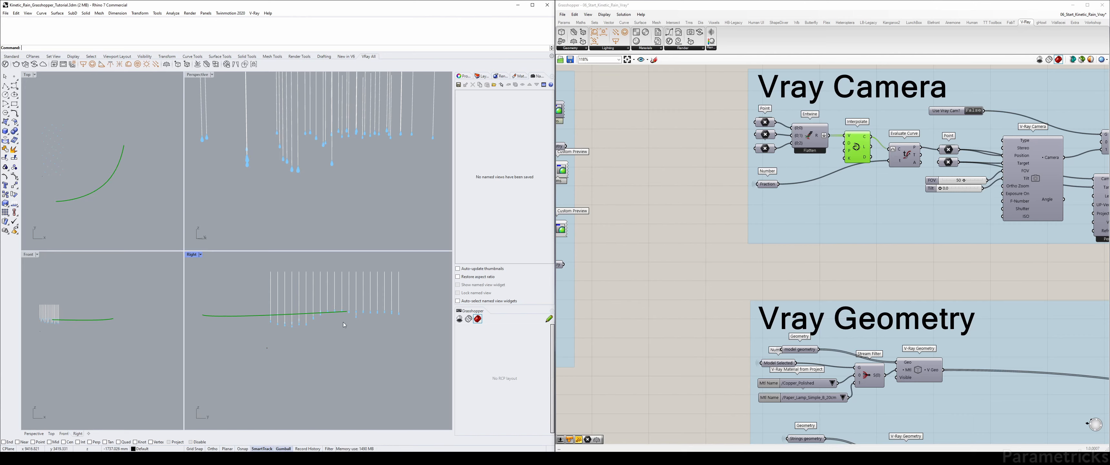
{"action": "scroll", "coordinate": [629, 177], "scroll_direction": "down", "scroll_amount": 4}
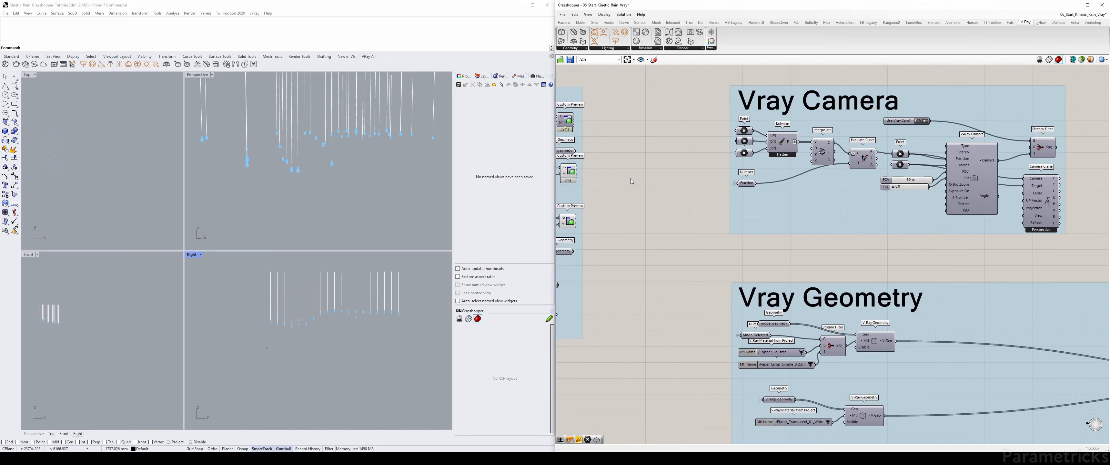
Look over the component networks in the Vray Geometry and Vray Lights groups
{"action": "right_click_drag", "start_coordinate": [821, 231], "coordinate": [724, 156]}
{"action": "left_click_drag", "start_coordinate": [801, 181], "coordinate": [803, 177]}
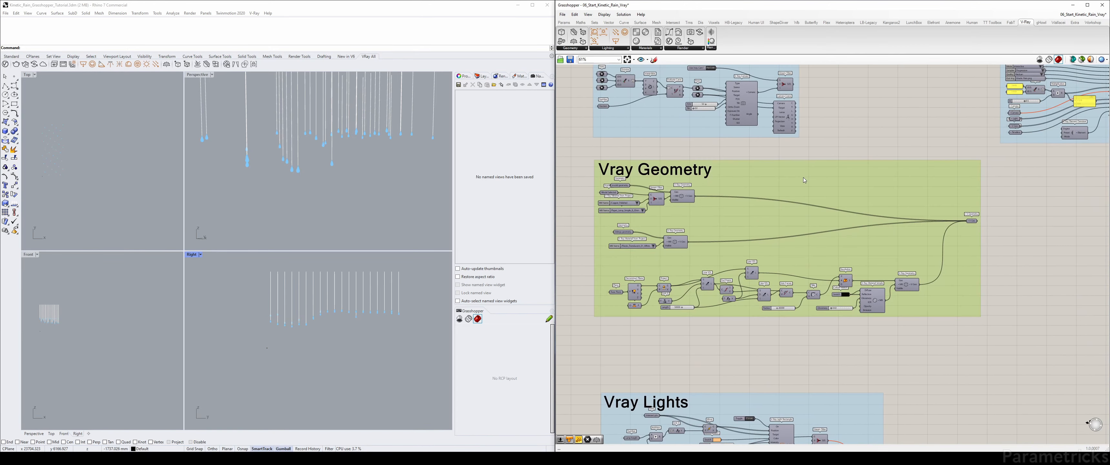
{"action": "right_click_drag", "start_coordinate": [1007, 219], "coordinate": [979, 200]}
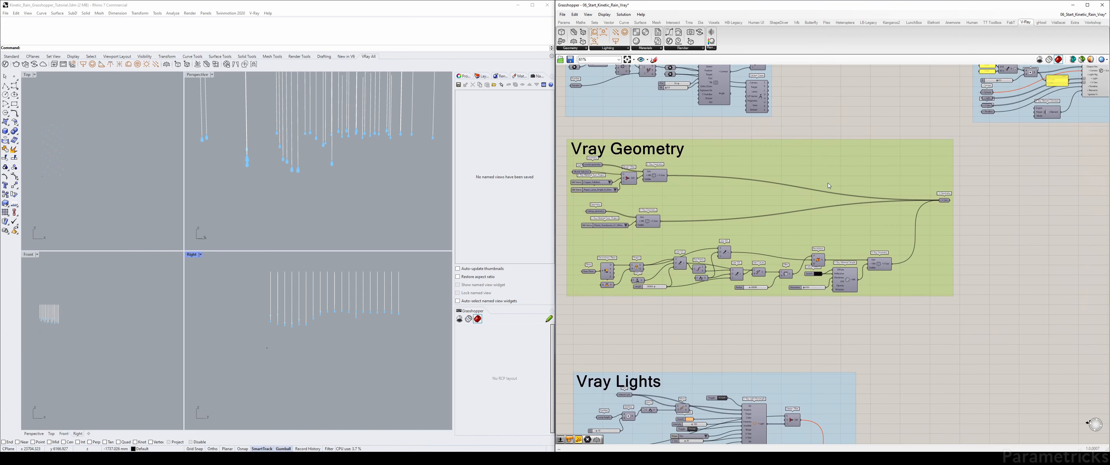
{"action": "left_click", "coordinate": [641, 350]}
{"action": "right_click_drag", "start_coordinate": [640, 349], "coordinate": [667, 194]}
{"action": "left_click_drag", "start_coordinate": [753, 224], "coordinate": [749, 276]}
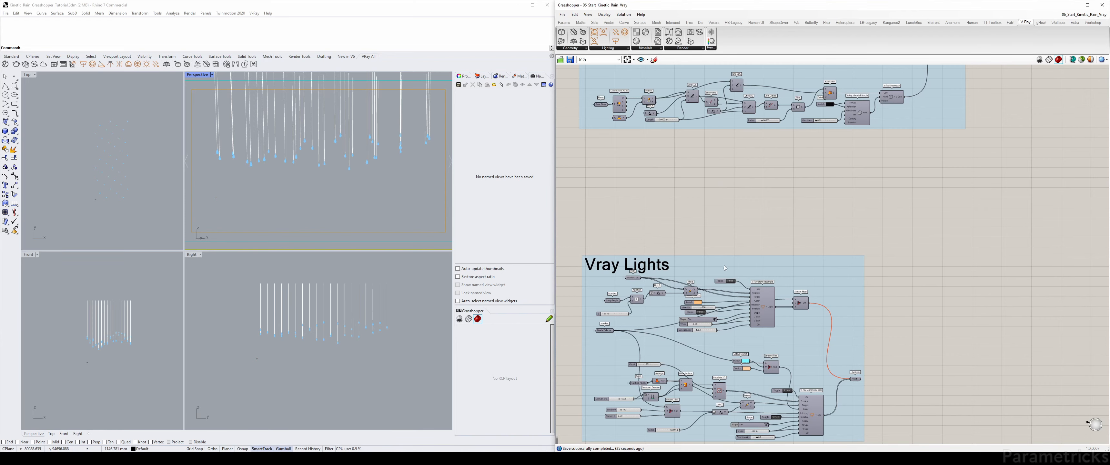
Toggle the preview of the lower V-Ray Light Rectangle's lights and check the stream sliders that feed it
{"action": "scroll", "coordinate": [692, 268], "scroll_direction": "up", "scroll_amount": 5}
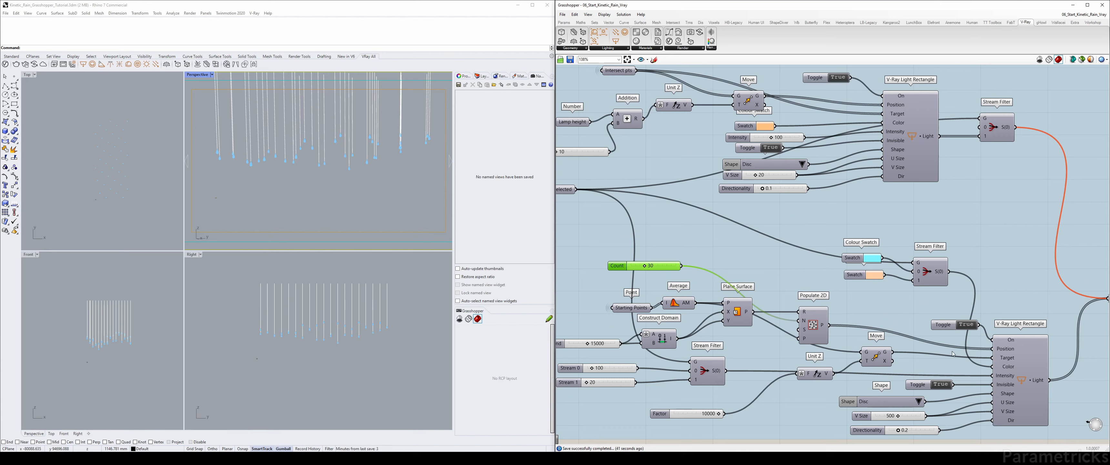
{"action": "left_click", "coordinate": [1021, 376]}
{"action": "key", "text": "ctrl+q"}
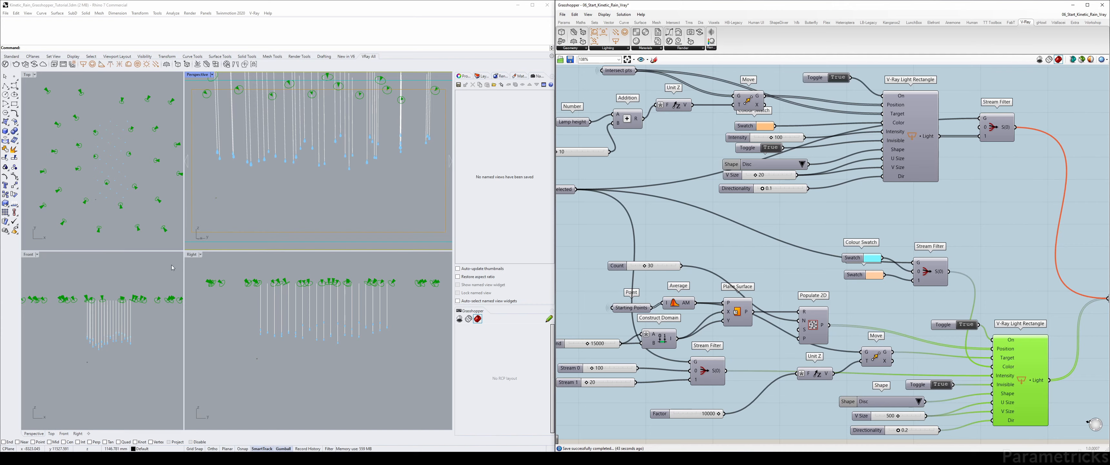
{"action": "key", "text": "ctrl+q"}
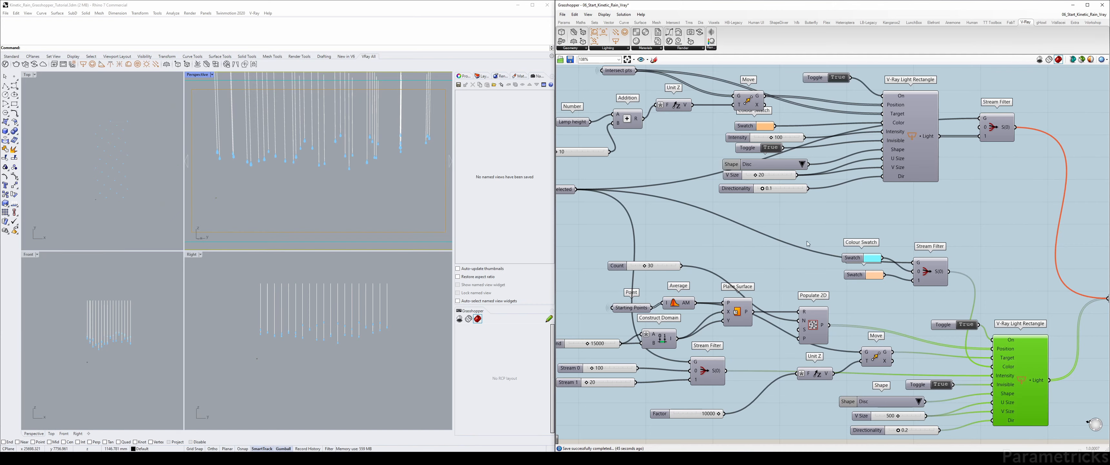
{"action": "scroll", "coordinate": [811, 218], "scroll_direction": "down", "scroll_amount": 3}
{"action": "scroll", "coordinate": [672, 295], "scroll_direction": "up", "scroll_amount": 3}
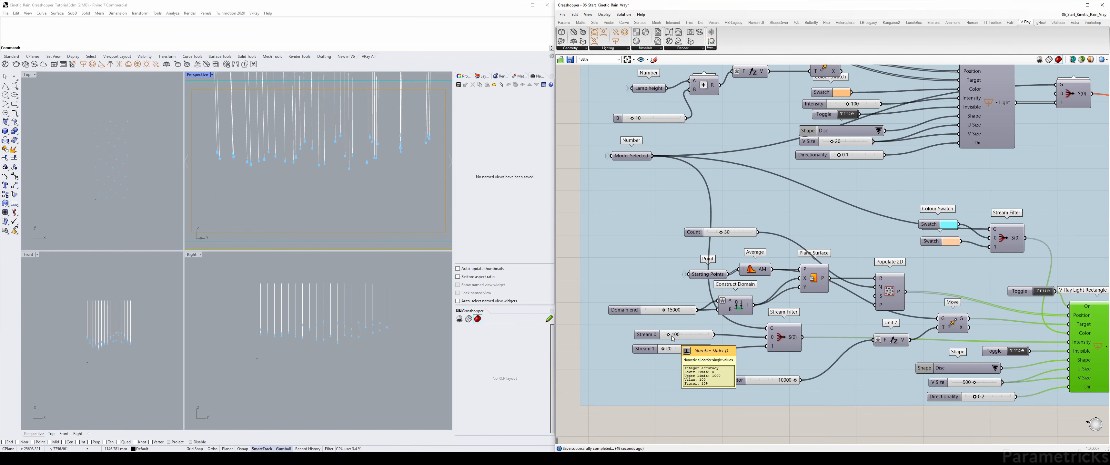
Examine the V-Ray Render component's inputs, including the description of its Light Rig input
{"action": "scroll", "coordinate": [685, 295], "scroll_direction": "down", "scroll_amount": 5}
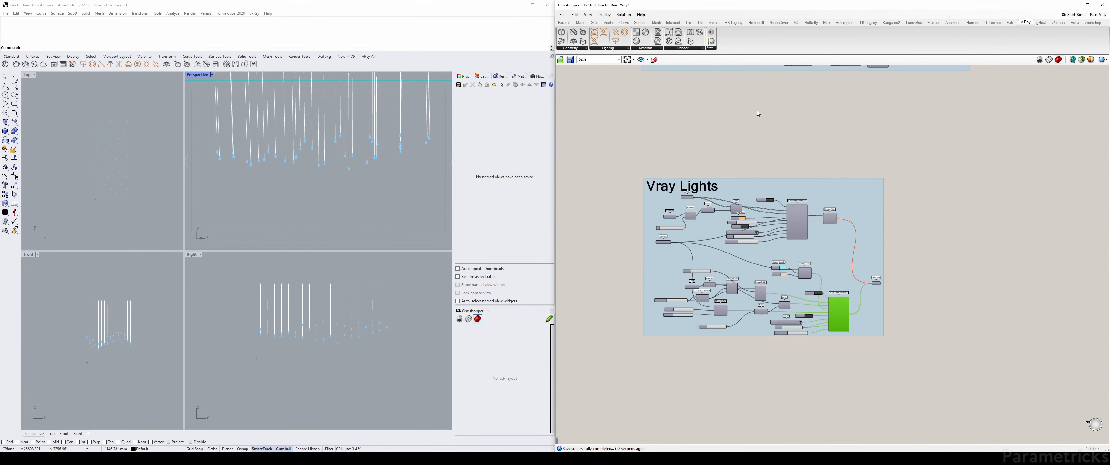
{"action": "right_click_drag", "start_coordinate": [756, 111], "coordinate": [711, 245]}
{"action": "scroll", "coordinate": [711, 247], "scroll_direction": "down", "scroll_amount": 4}
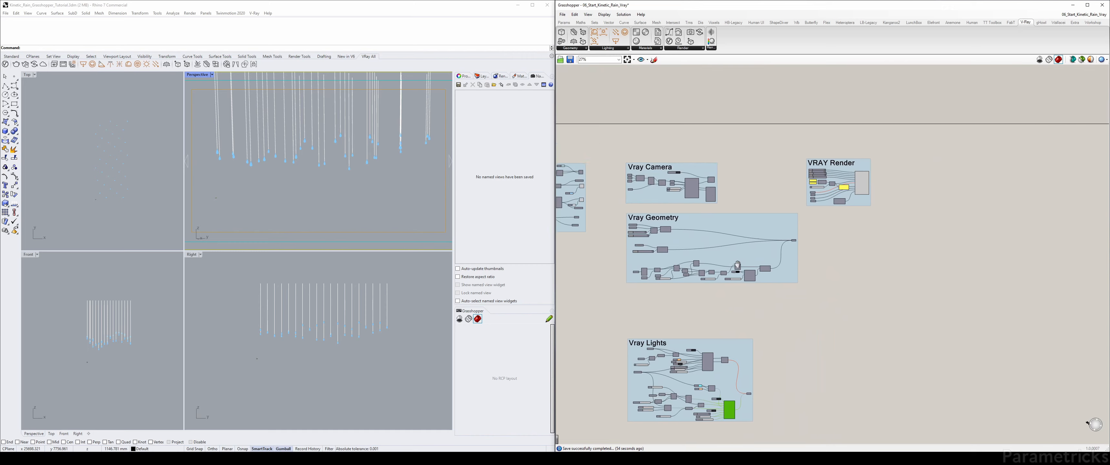
{"action": "right_click_drag", "start_coordinate": [863, 110], "coordinate": [836, 183]}
{"action": "scroll", "coordinate": [841, 257], "scroll_direction": "up", "scroll_amount": 9}
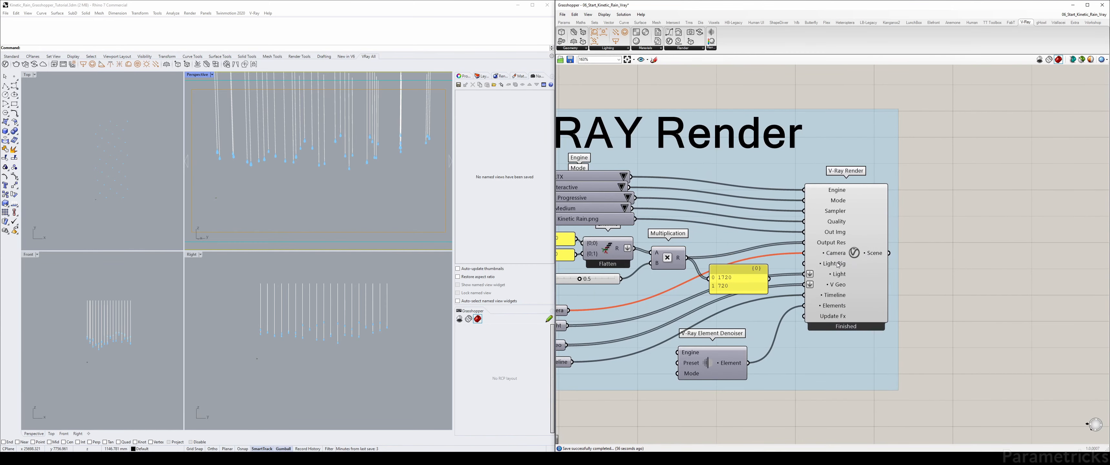
{"action": "mouse_move", "coordinate": [837, 265]}
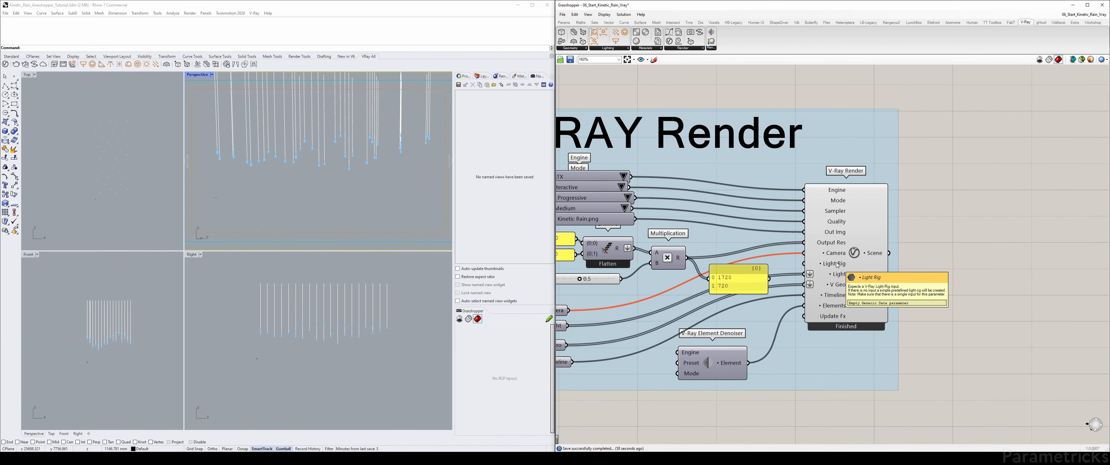
{"action": "scroll", "coordinate": [838, 264], "scroll_direction": "down", "scroll_amount": 2}
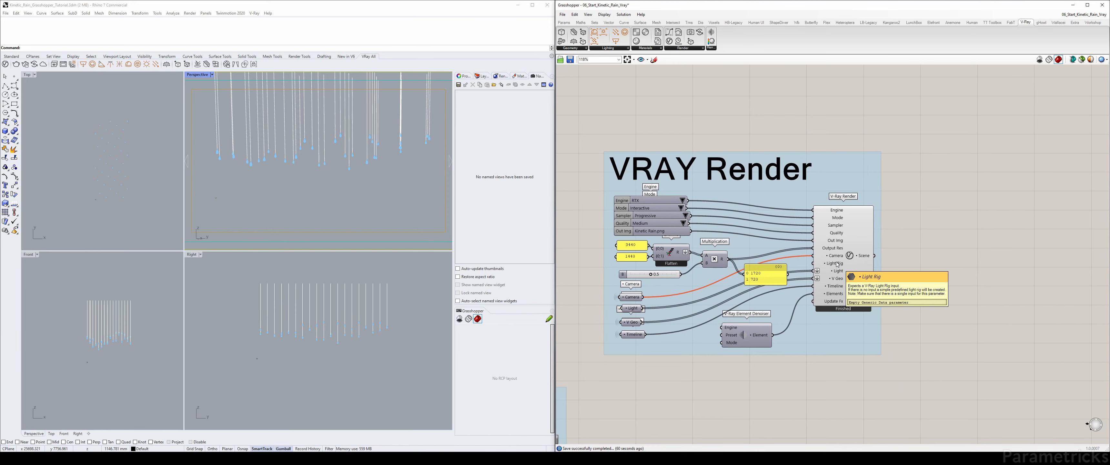
Examine how the V-Ray Camera passes through the Stream Filter to the render group
{"action": "right_click_drag", "start_coordinate": [758, 262], "coordinate": [921, 219]}
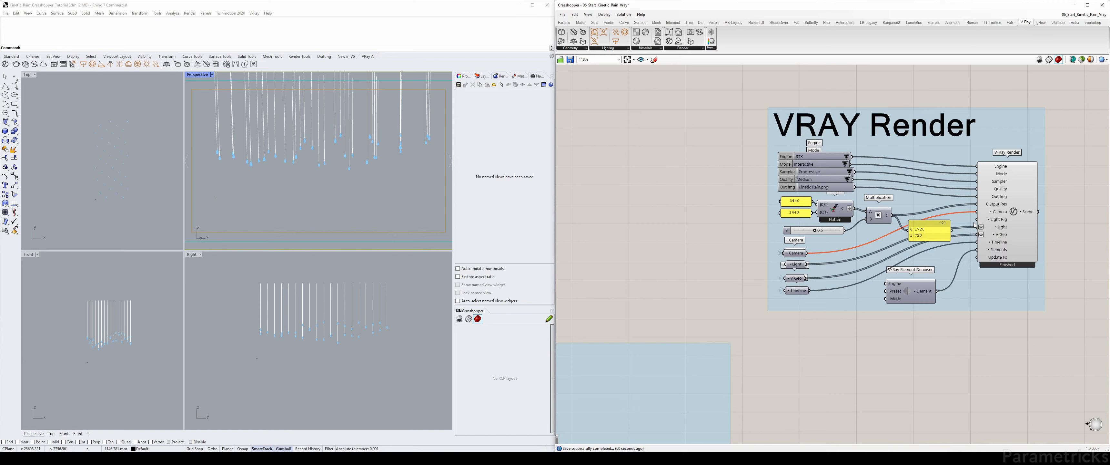
{"action": "scroll", "coordinate": [669, 232], "scroll_direction": "down", "scroll_amount": 3}
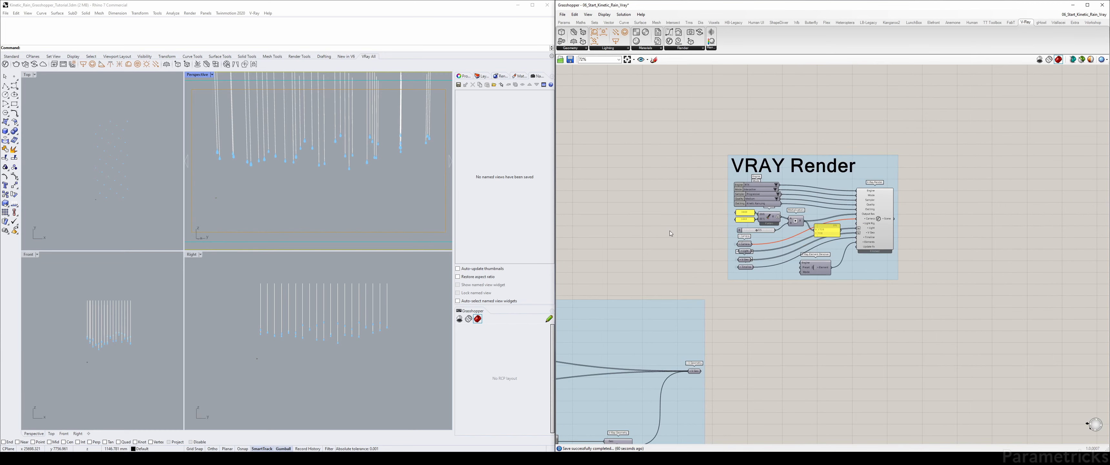
{"action": "right_click_drag", "start_coordinate": [592, 249], "coordinate": [640, 194]}
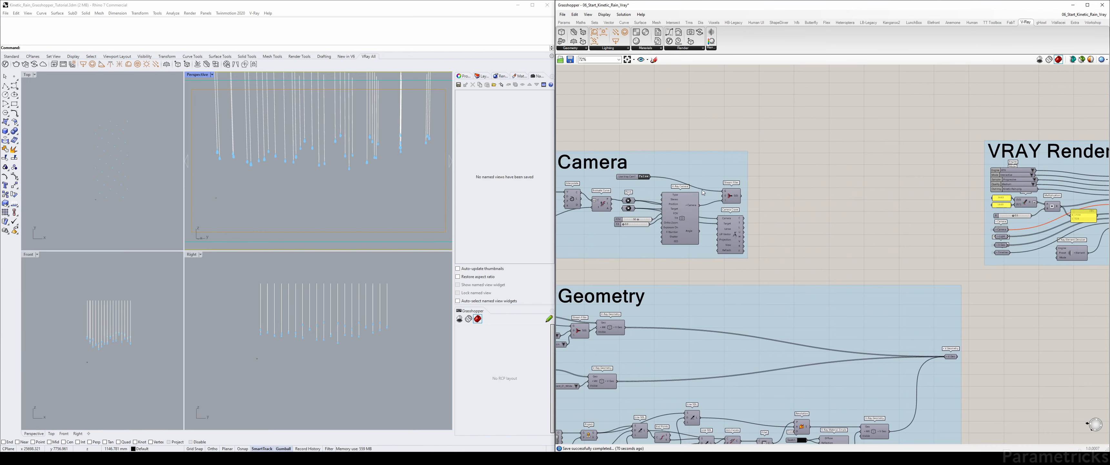
{"action": "right_click_drag", "start_coordinate": [843, 195], "coordinate": [932, 211]}
{"action": "scroll", "coordinate": [807, 268], "scroll_direction": "up", "scroll_amount": 3}
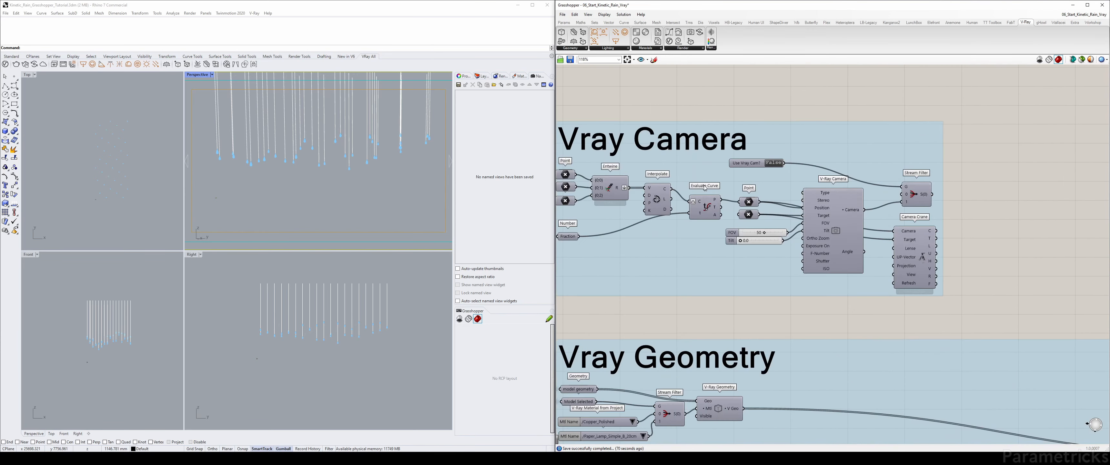
{"action": "scroll", "coordinate": [827, 252], "scroll_direction": "up", "scroll_amount": 3}
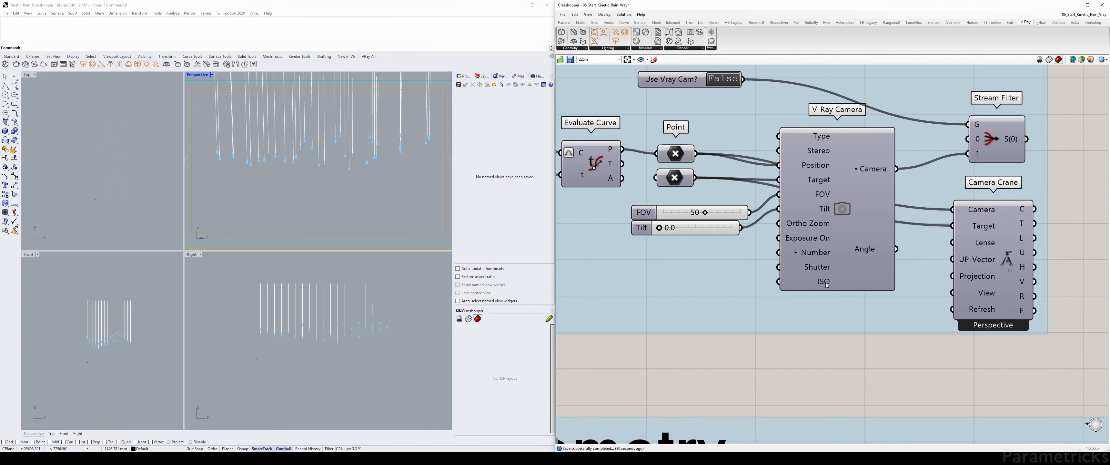
{"action": "mouse_move", "coordinate": [829, 159]}
{"action": "left_click", "coordinate": [997, 152]}
{"action": "scroll", "coordinate": [997, 152], "scroll_direction": "down", "scroll_amount": 3}
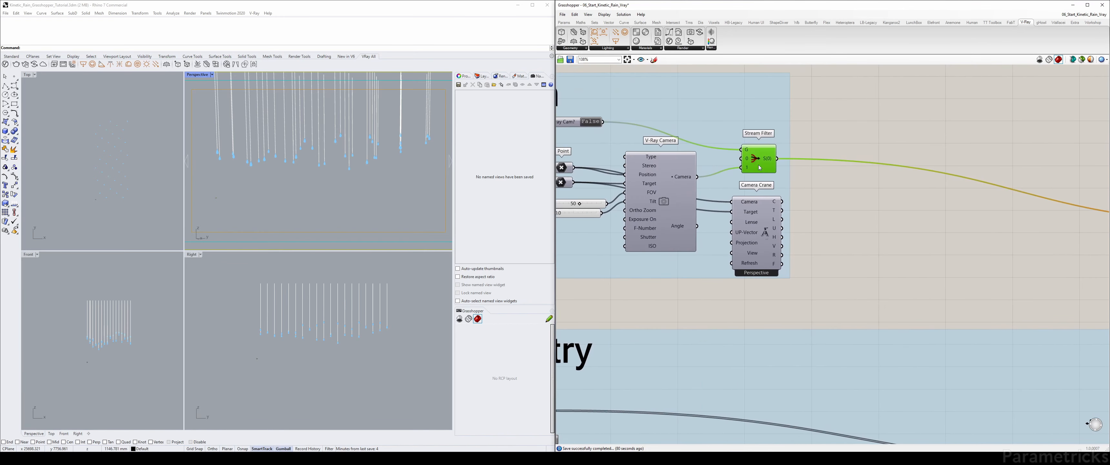
{"action": "scroll", "coordinate": [744, 173], "scroll_direction": "up", "scroll_amount": 3}
{"action": "scroll", "coordinate": [744, 173], "scroll_direction": "down", "scroll_amount": 3}
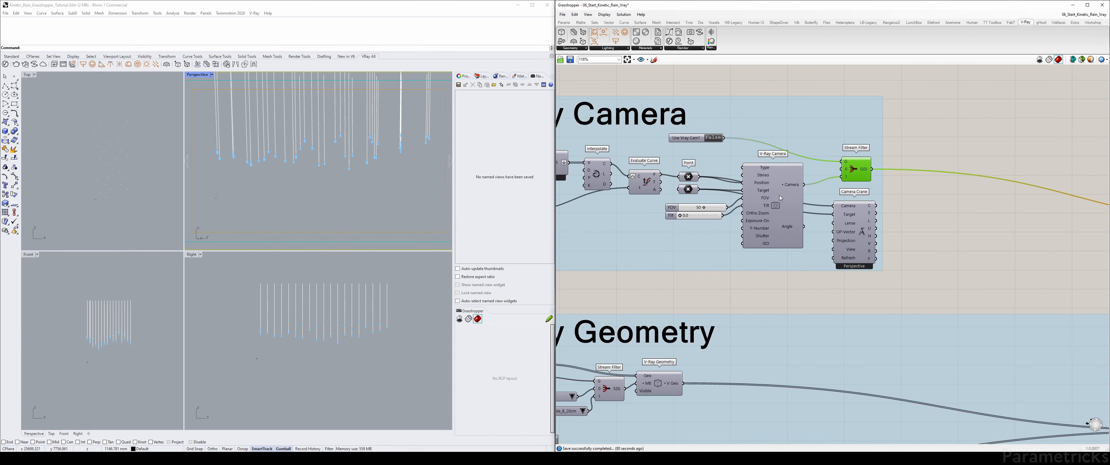
Read the description of the V-Ray Camera's Shutter input
{"action": "scroll", "coordinate": [743, 218], "scroll_direction": "up", "scroll_amount": 2}
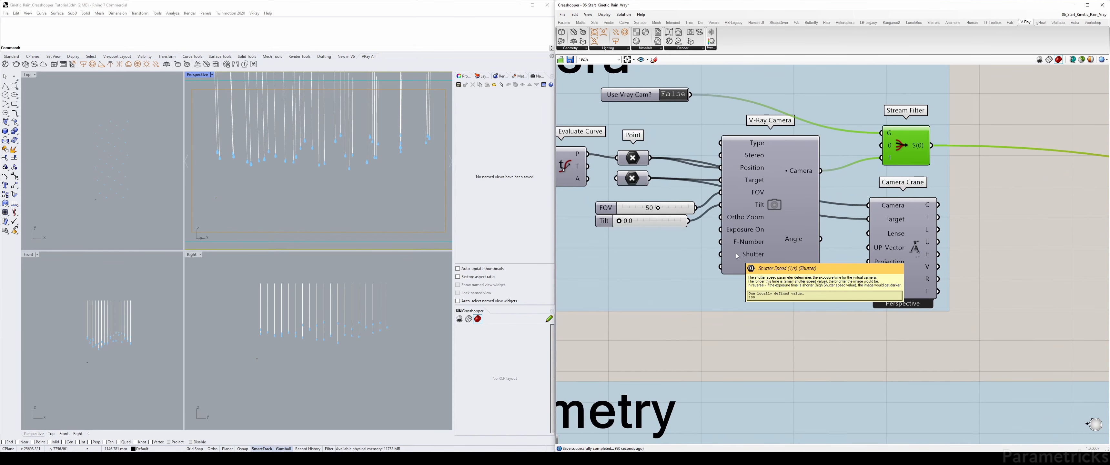
{"action": "left_click", "coordinate": [741, 229]}
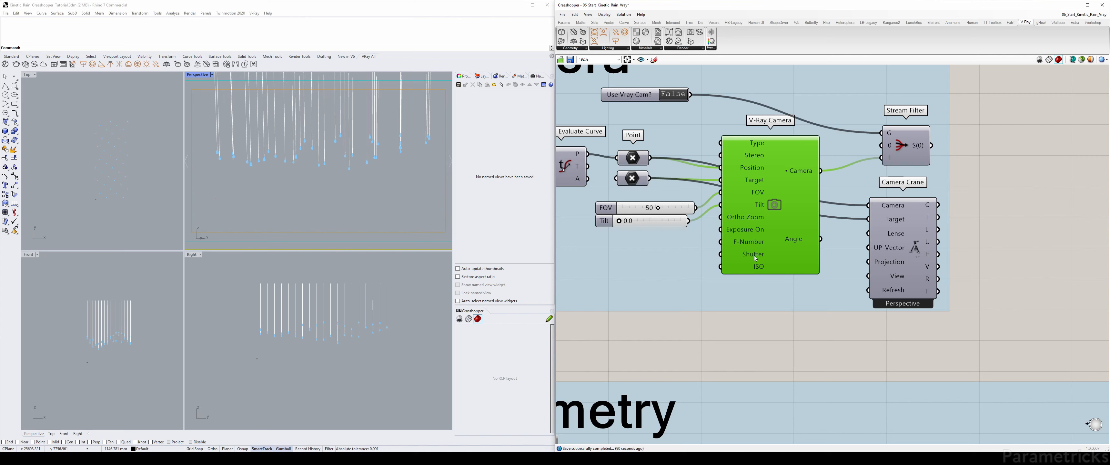
{"action": "mouse_move", "coordinate": [757, 258]}
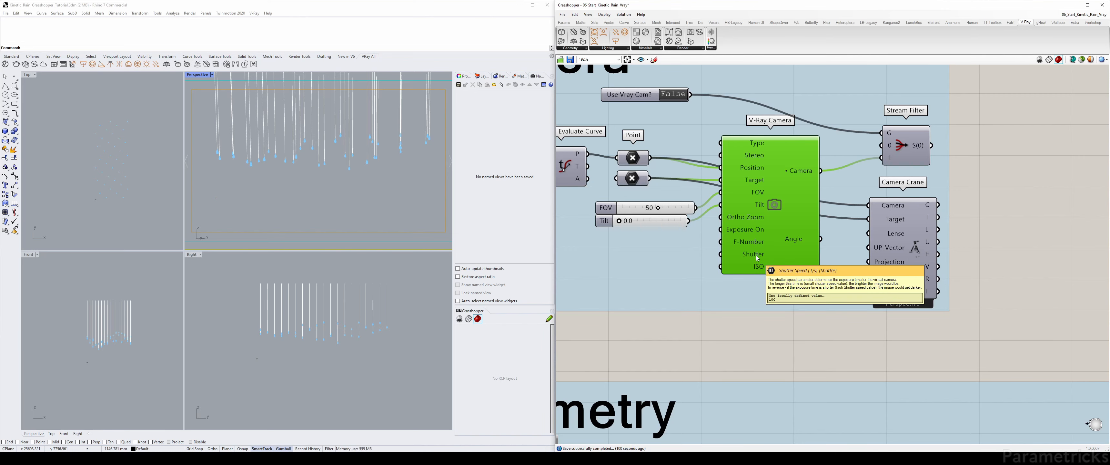
{"action": "left_click", "coordinate": [766, 332]}
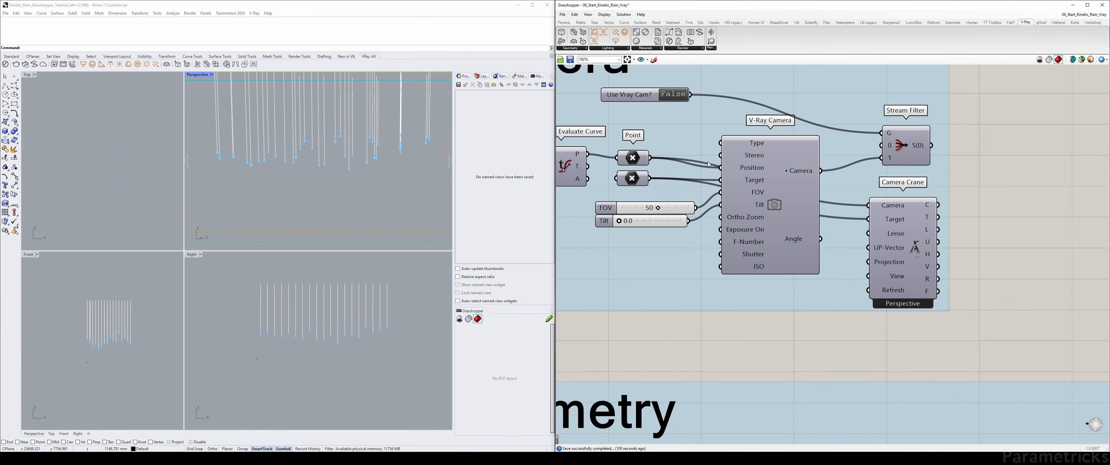
Start a test render from the V-Ray Render component and stop it in the V-Ray Frame Buffer
{"action": "scroll", "coordinate": [803, 291], "scroll_direction": "down", "scroll_amount": 6}
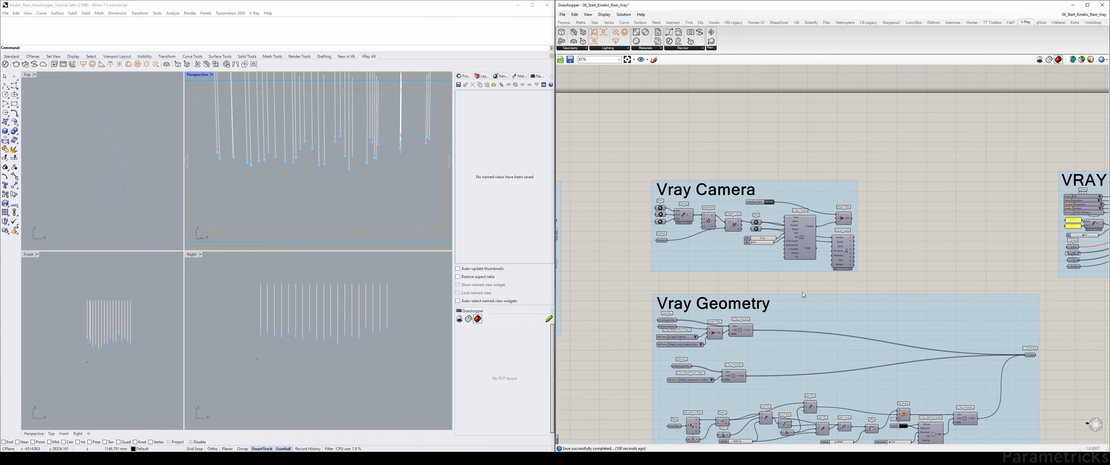
{"action": "right_click_drag", "start_coordinate": [827, 415], "coordinate": [794, 230]}
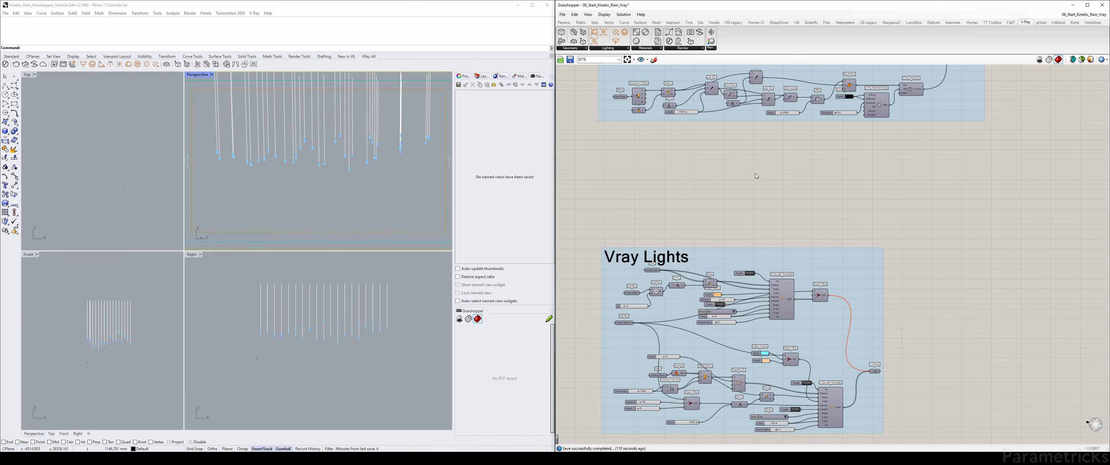
{"action": "right_click_drag", "start_coordinate": [769, 168], "coordinate": [646, 251]}
{"action": "right_click_drag", "start_coordinate": [848, 130], "coordinate": [723, 293]}
{"action": "scroll", "coordinate": [846, 151], "scroll_direction": "up", "scroll_amount": 3}
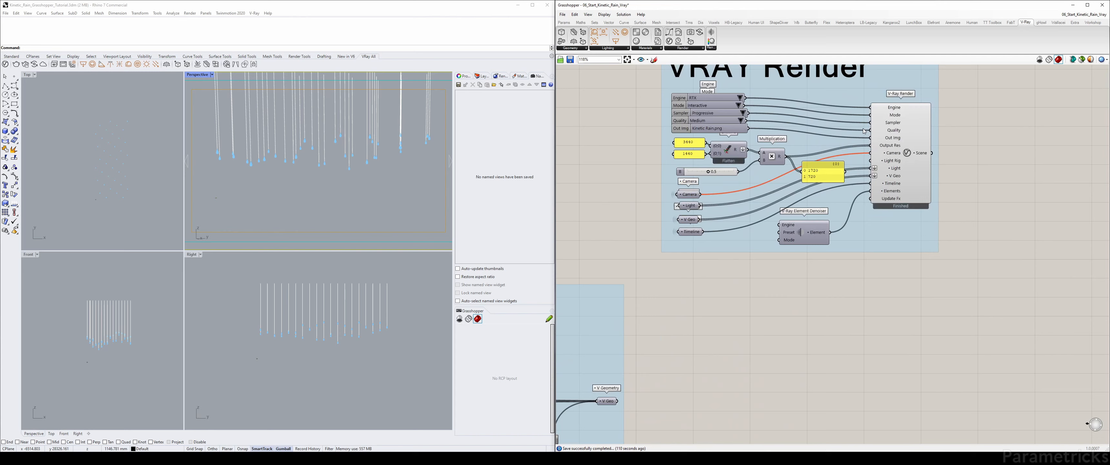
{"action": "left_click", "coordinate": [906, 154]}
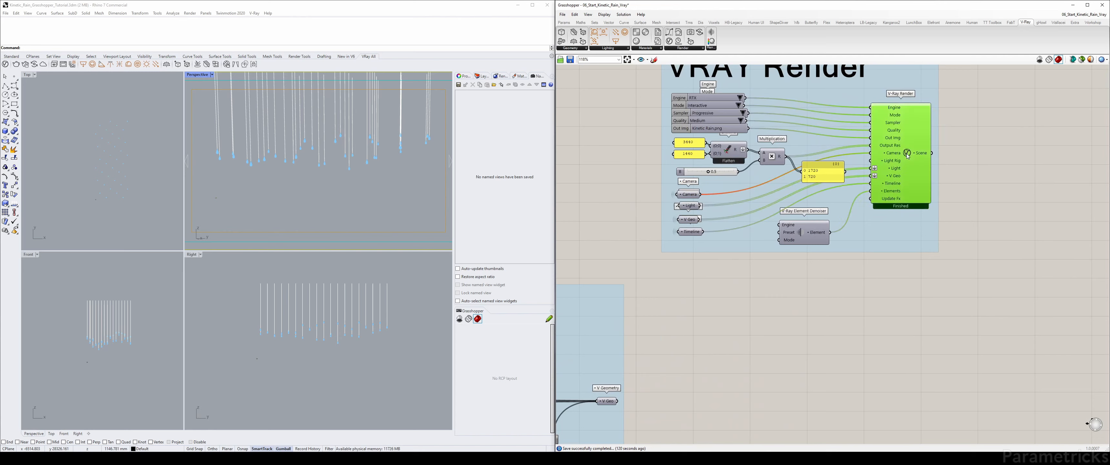
{"action": "right_click", "coordinate": [907, 154]}
{"action": "left_click", "coordinate": [935, 198]}
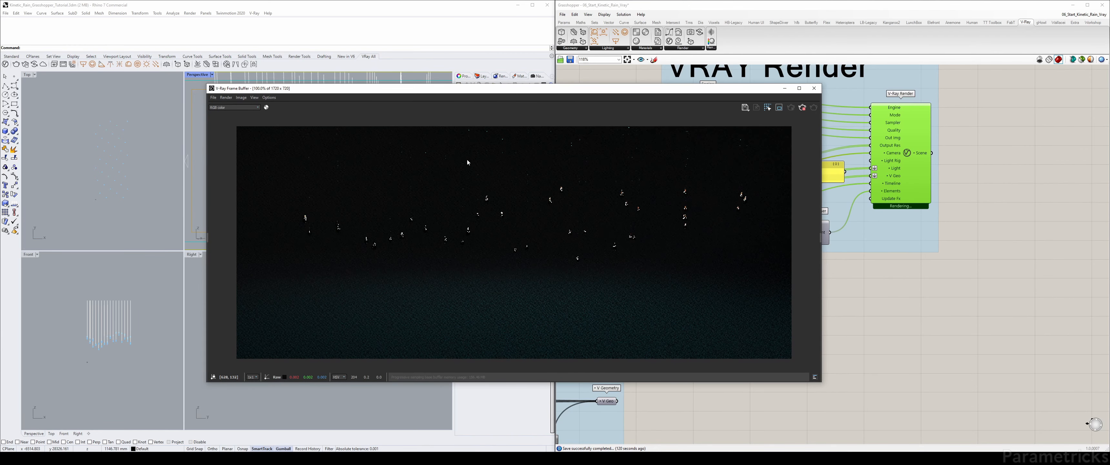
{"action": "left_click", "coordinate": [802, 108]}
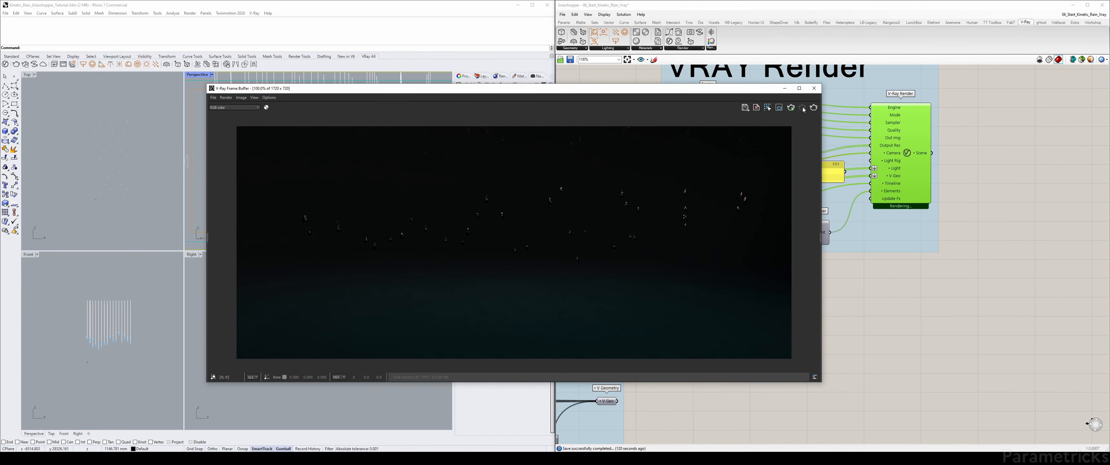
Close the V-Ray Frame Buffer and turn on Use all Points? in the Grid Points group
{"action": "left_click", "coordinate": [813, 88]}
{"action": "scroll", "coordinate": [620, 248], "scroll_direction": "down", "scroll_amount": 6}
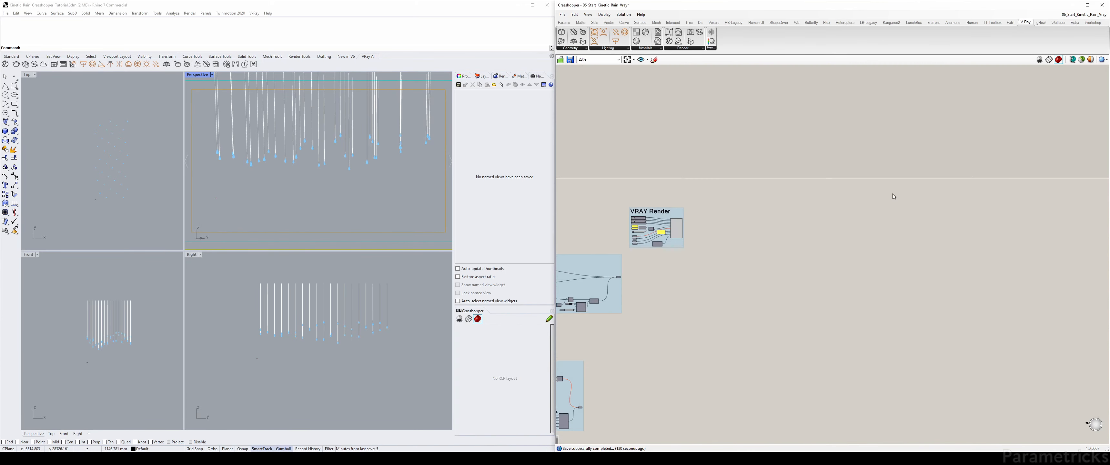
{"action": "right_click_drag", "start_coordinate": [679, 191], "coordinate": [948, 174]}
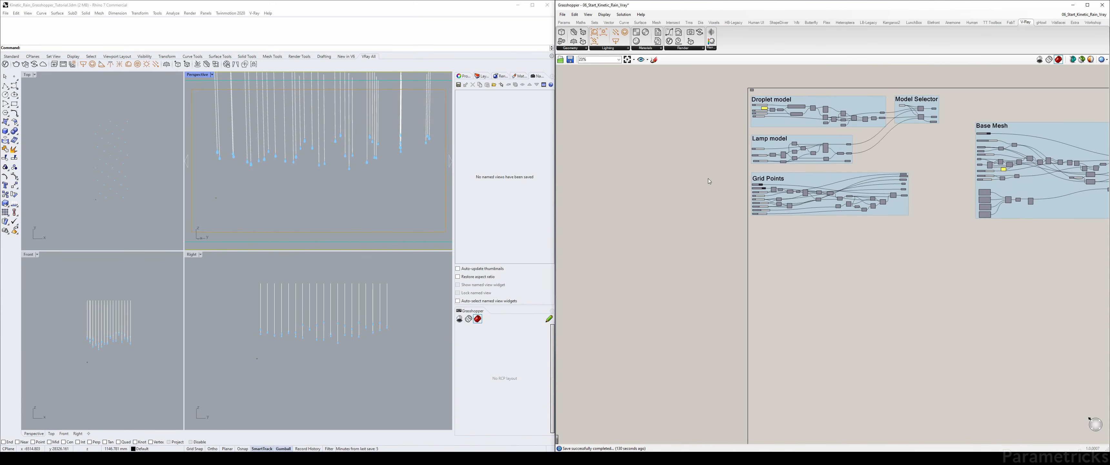
{"action": "scroll", "coordinate": [729, 184], "scroll_direction": "up", "scroll_amount": 8}
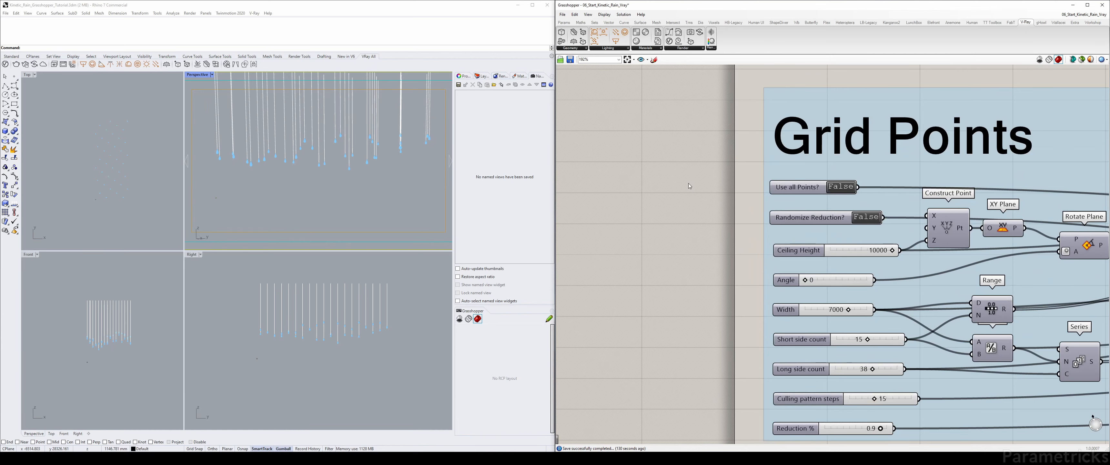
{"action": "scroll", "coordinate": [689, 184], "scroll_direction": "down", "scroll_amount": 6}
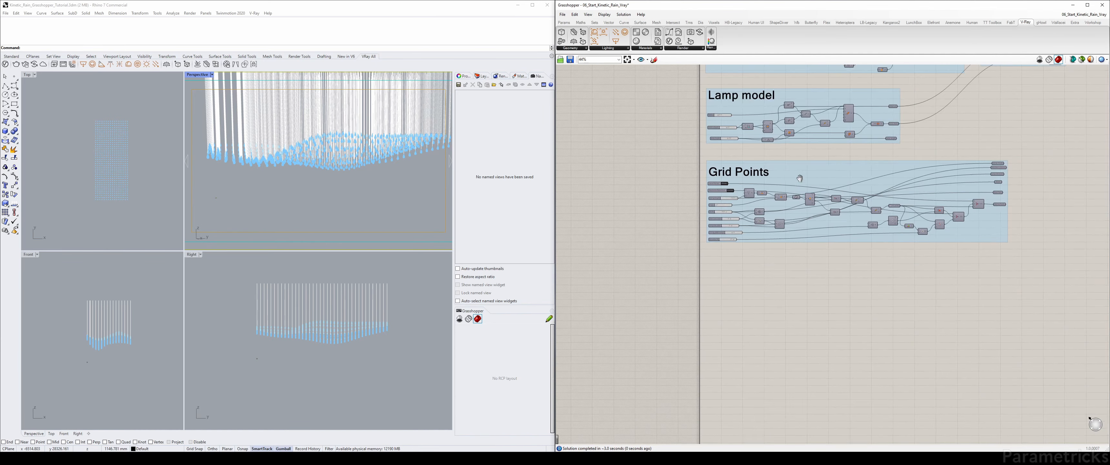
Start a render from the V-Ray Render component and move the V-Ray Frame Buffer clear of the Grasshopper canvas
{"action": "right_click_drag", "start_coordinate": [799, 177], "coordinate": [560, 198]}
{"action": "right_click_drag", "start_coordinate": [1056, 161], "coordinate": [568, 177]}
{"action": "right_click_drag", "start_coordinate": [939, 156], "coordinate": [738, 152]}
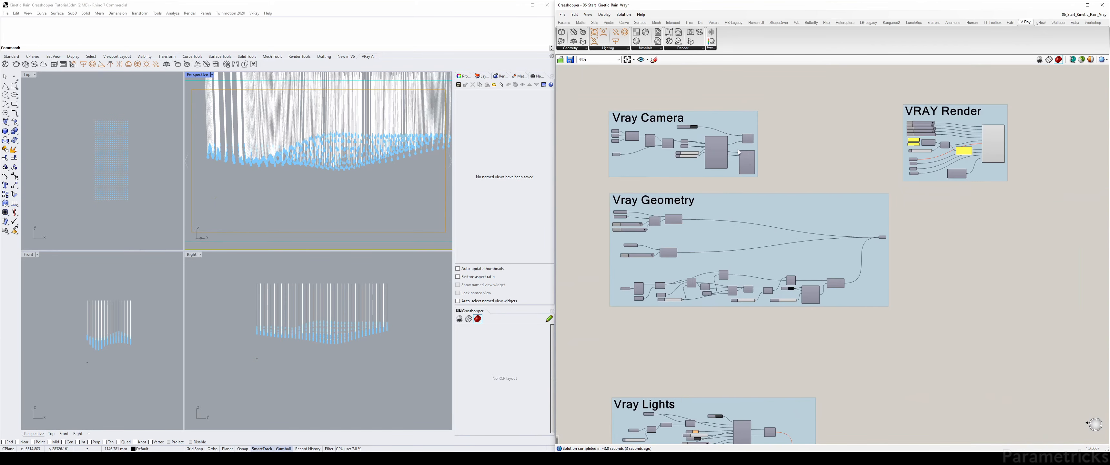
{"action": "scroll", "coordinate": [743, 151], "scroll_direction": "up", "scroll_amount": 5}
{"action": "scroll", "coordinate": [811, 145], "scroll_direction": "down", "scroll_amount": 2}
{"action": "right_click_drag", "start_coordinate": [976, 148], "coordinate": [822, 167]}
{"action": "right_click_drag", "start_coordinate": [1069, 166], "coordinate": [733, 169]}
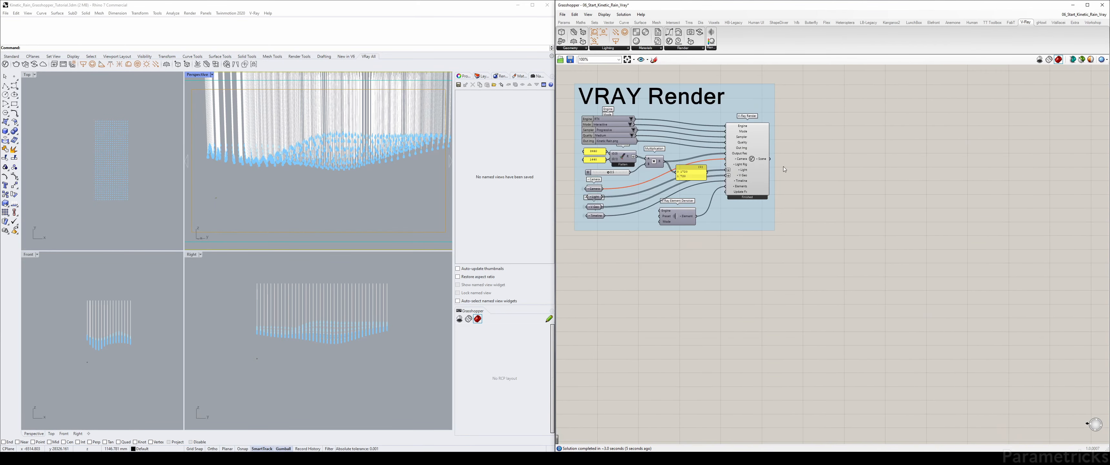
{"action": "scroll", "coordinate": [797, 170], "scroll_direction": "up", "scroll_amount": 3}
{"action": "left_click", "coordinate": [709, 149]}
{"action": "right_click", "coordinate": [710, 148]}
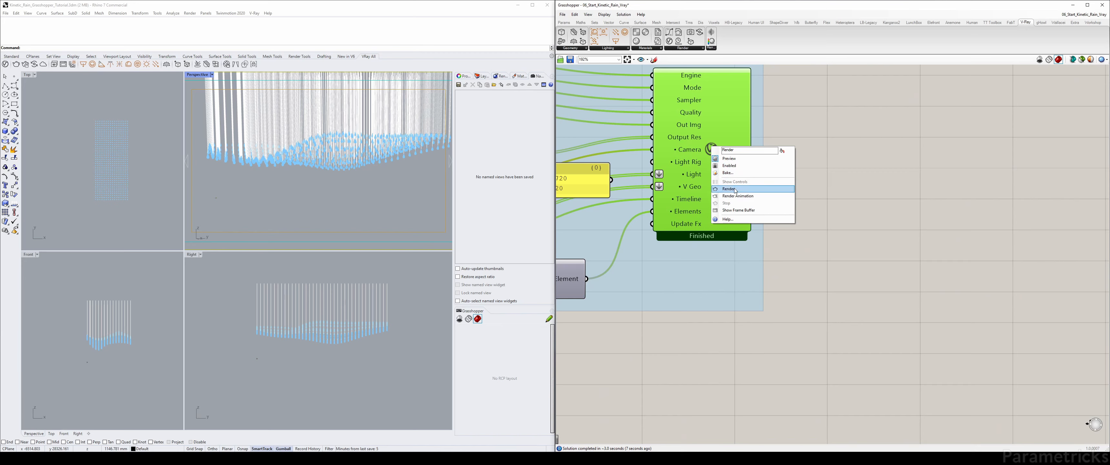
{"action": "left_click", "coordinate": [735, 190]}
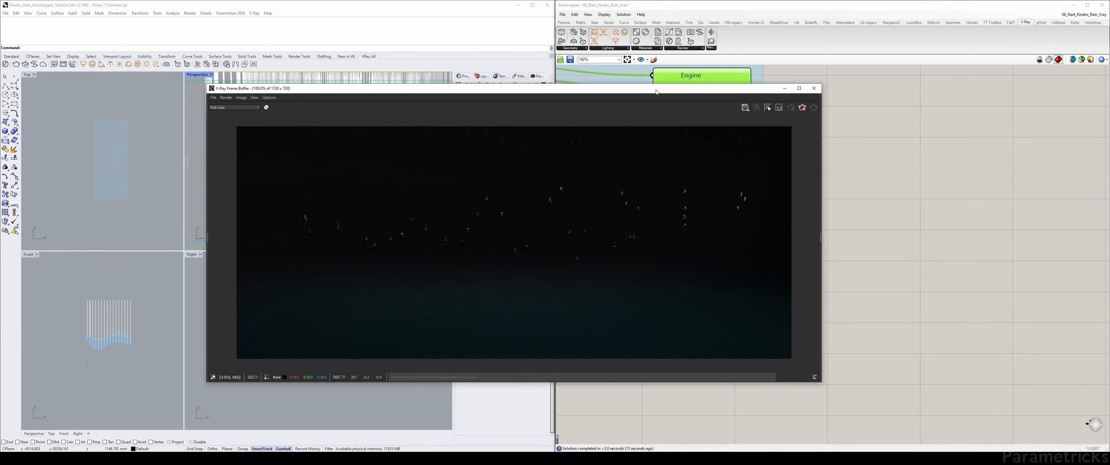
{"action": "left_click_drag", "start_coordinate": [658, 91], "coordinate": [481, 60]}
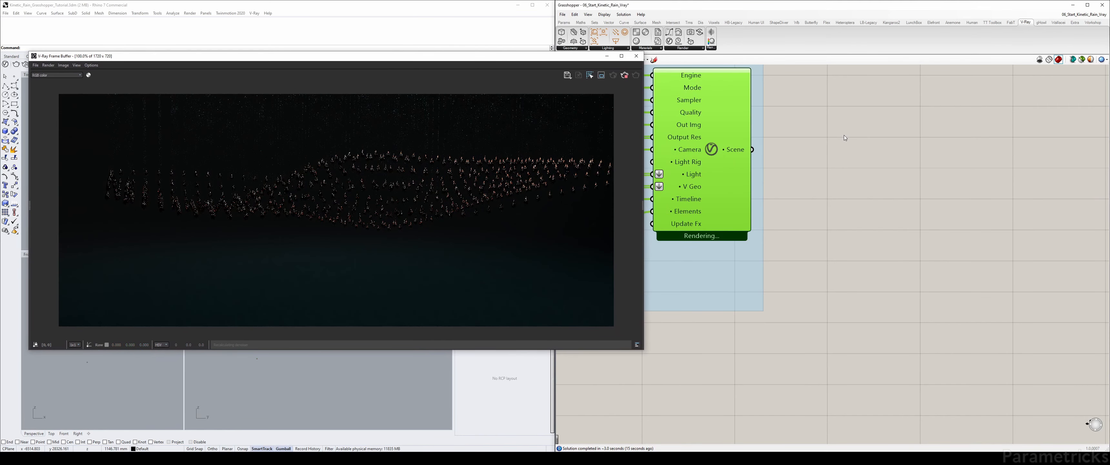
Place a V-Ray Light Rig Dome beside the VRAY Render group and connect it to the V-Ray Render component's Light Rig input
{"action": "scroll", "coordinate": [843, 135], "scroll_direction": "down", "scroll_amount": 4}
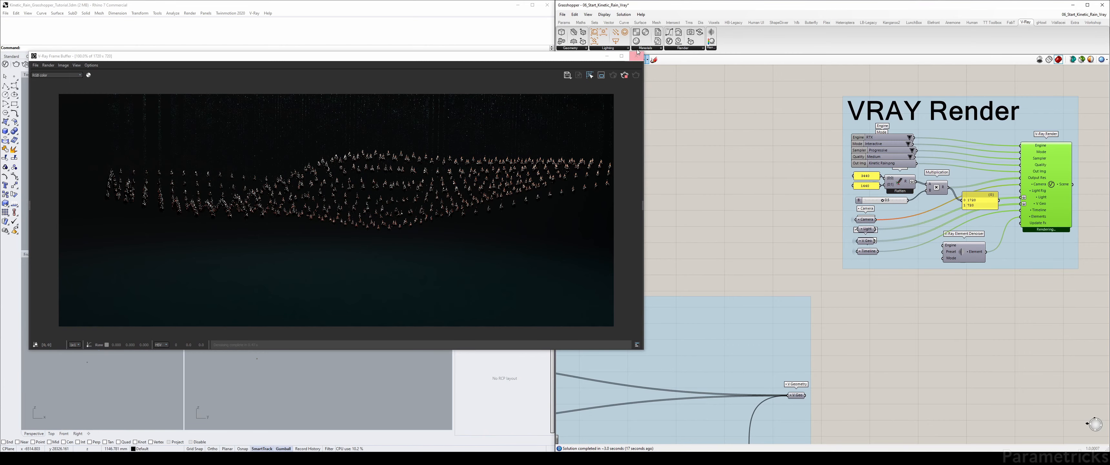
{"action": "left_click", "coordinate": [611, 48]}
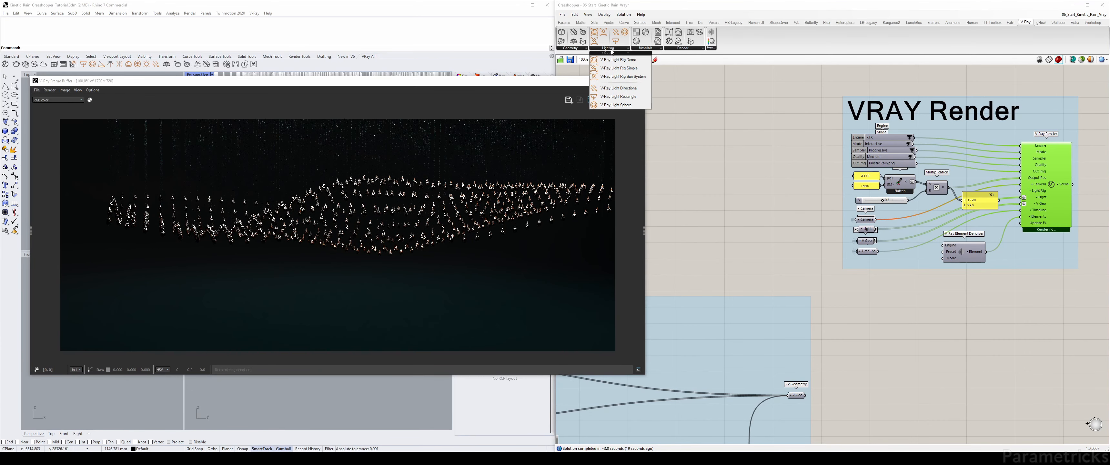
{"action": "left_click_drag", "start_coordinate": [617, 82], "coordinate": [784, 174]}
{"action": "scroll", "coordinate": [784, 171], "scroll_direction": "up", "scroll_amount": 3}
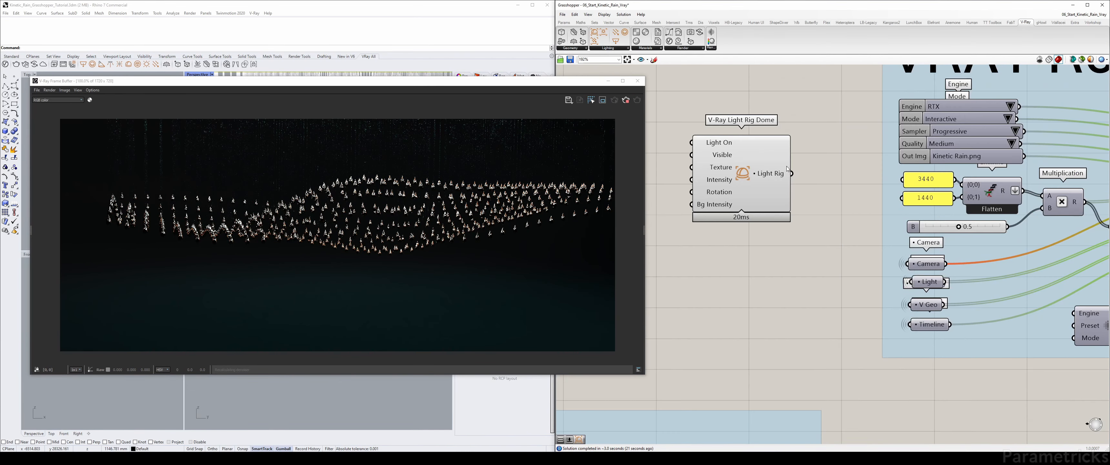
{"action": "left_click", "coordinate": [787, 165]}
{"action": "scroll", "coordinate": [816, 164], "scroll_direction": "down", "scroll_amount": 2}
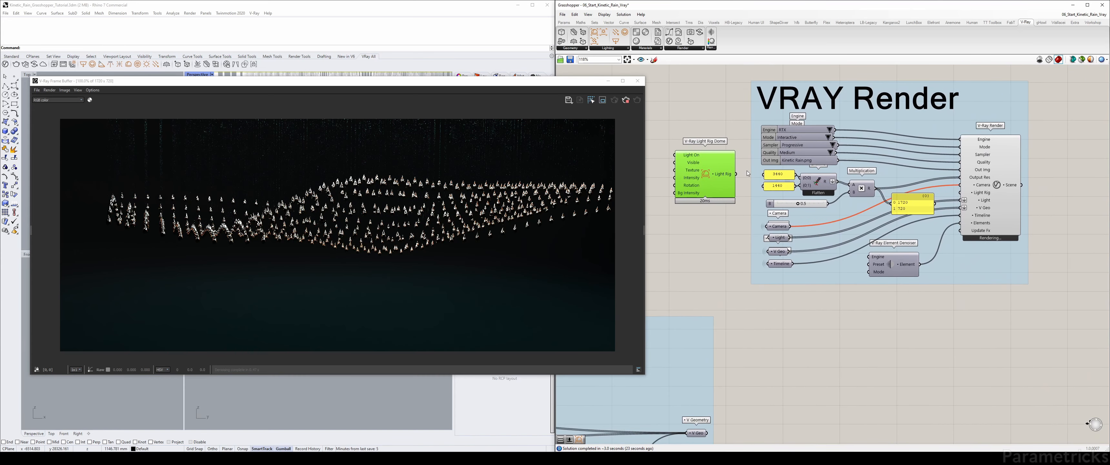
{"action": "left_click_drag", "start_coordinate": [737, 174], "coordinate": [964, 194]}
Disable the V-Ray Geometry component fed by the Revolution backdrop and inspect the dome-lit droplets up close in the render
{"action": "scroll", "coordinate": [715, 258], "scroll_direction": "down", "scroll_amount": 4}
{"action": "right_click_drag", "start_coordinate": [715, 258], "coordinate": [917, 124]}
{"action": "scroll", "coordinate": [776, 275], "scroll_direction": "up", "scroll_amount": 3}
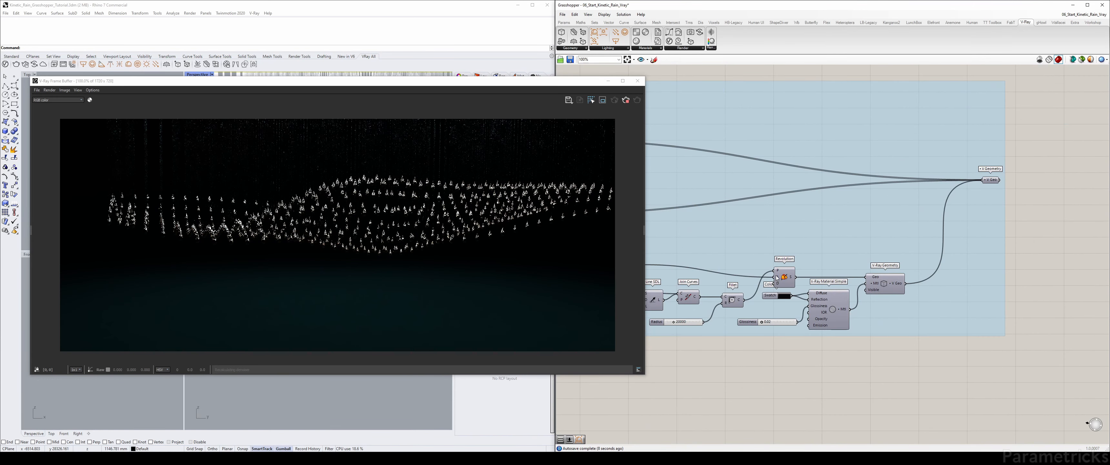
{"action": "right_click_drag", "start_coordinate": [941, 204], "coordinate": [861, 219]}
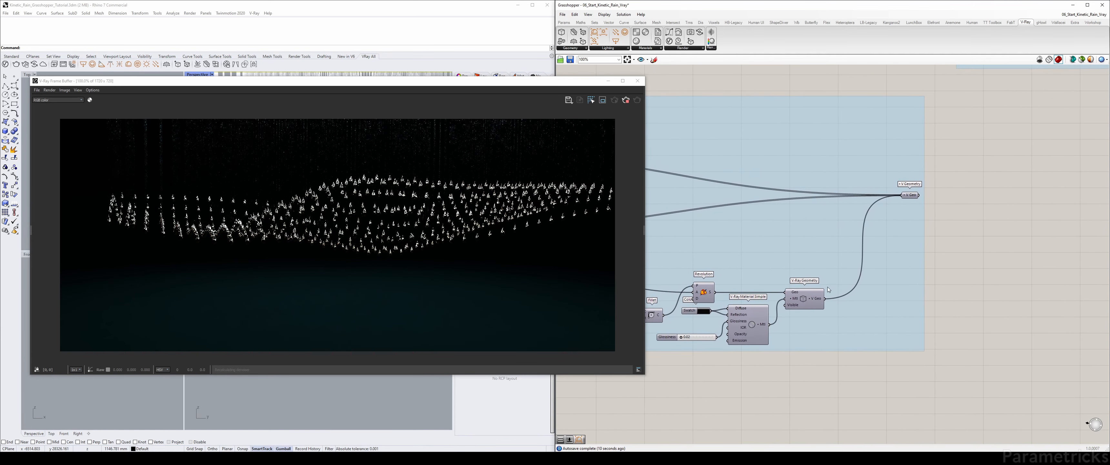
{"action": "left_click", "coordinate": [808, 301]}
{"action": "middle_click", "coordinate": [808, 301]}
{"action": "left_click", "coordinate": [824, 289]}
{"action": "left_click", "coordinate": [998, 151]}
{"action": "scroll", "coordinate": [998, 151], "scroll_direction": "down", "scroll_amount": 4}
{"action": "right_click_drag", "start_coordinate": [1002, 127], "coordinate": [891, 193]}
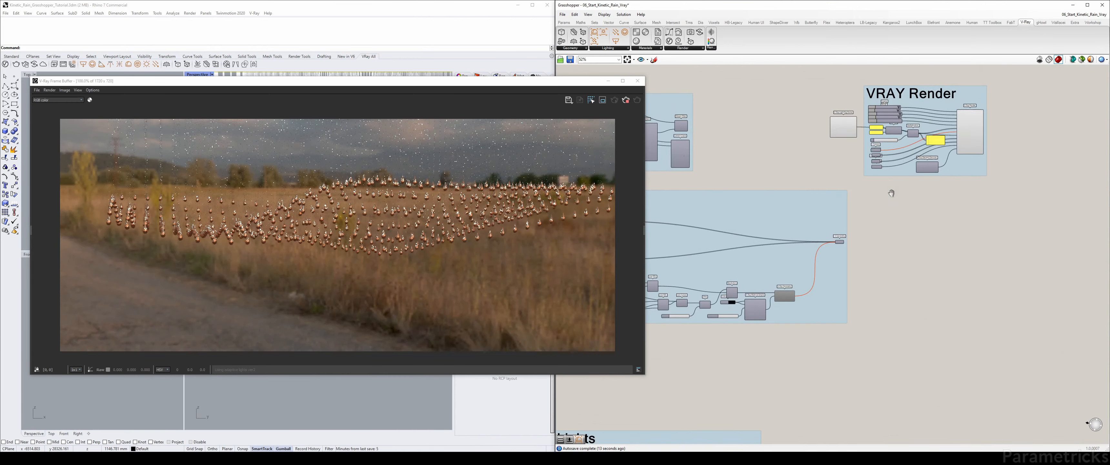
{"action": "scroll", "coordinate": [847, 115], "scroll_direction": "up", "scroll_amount": 3}
{"action": "scroll", "coordinate": [319, 238], "scroll_direction": "up", "scroll_amount": 2}
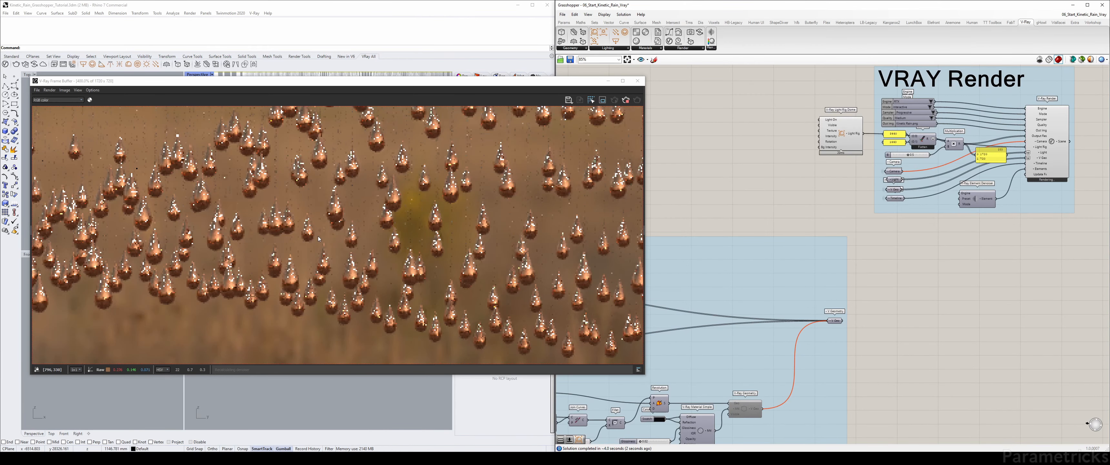
{"action": "scroll", "coordinate": [318, 238], "scroll_direction": "down", "scroll_amount": 2}
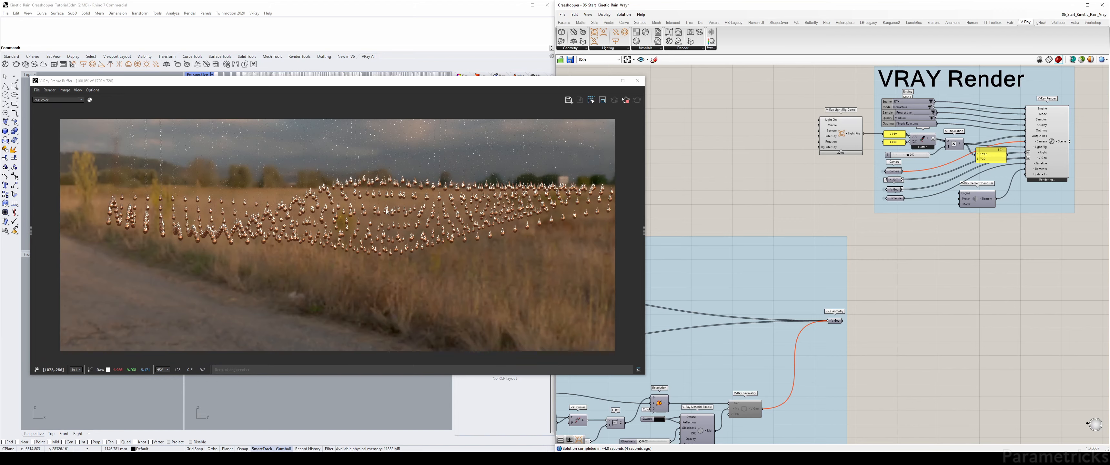
Show the input controls of the V-Ray Light Rig Dome and spread out its Light On and Visible toggles
{"action": "scroll", "coordinate": [848, 143], "scroll_direction": "up", "scroll_amount": 3}
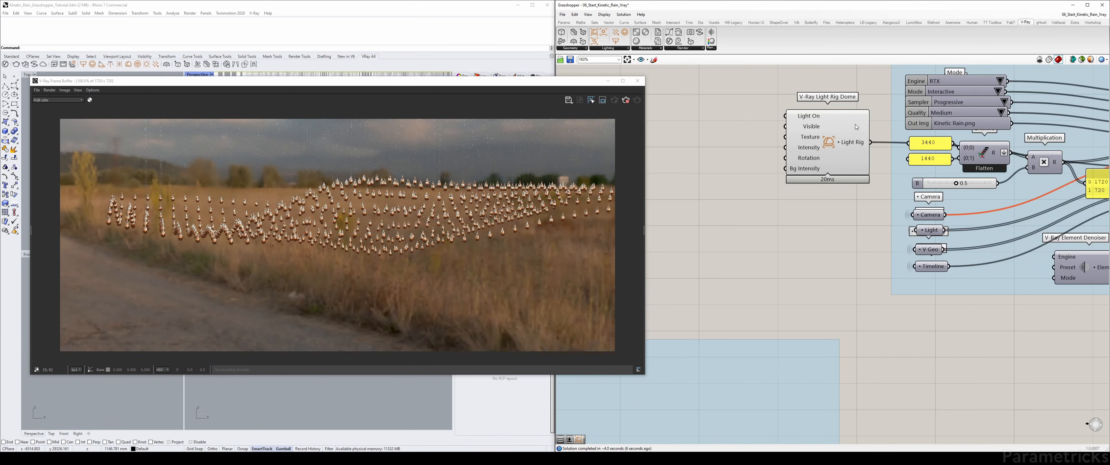
{"action": "scroll", "coordinate": [822, 142], "scroll_direction": "up", "scroll_amount": 1}
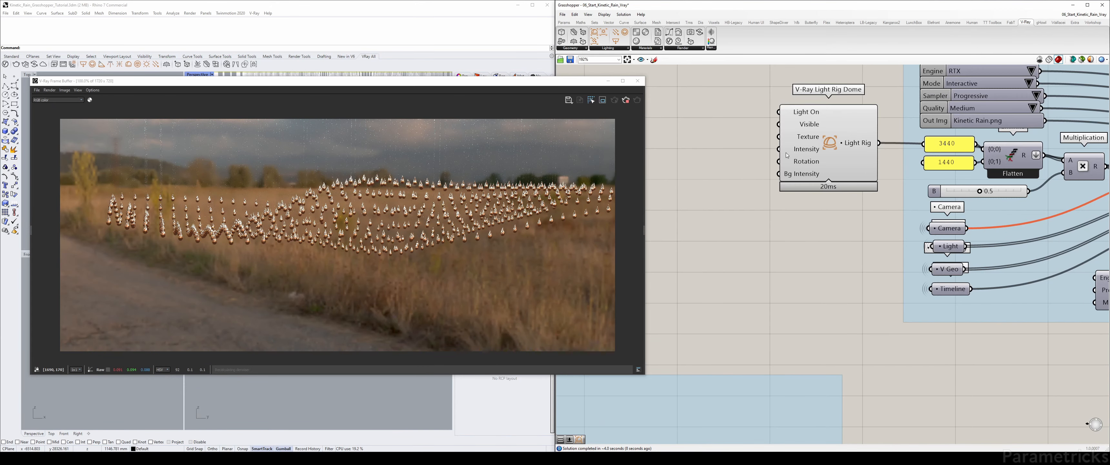
{"action": "left_click", "coordinate": [832, 143]}
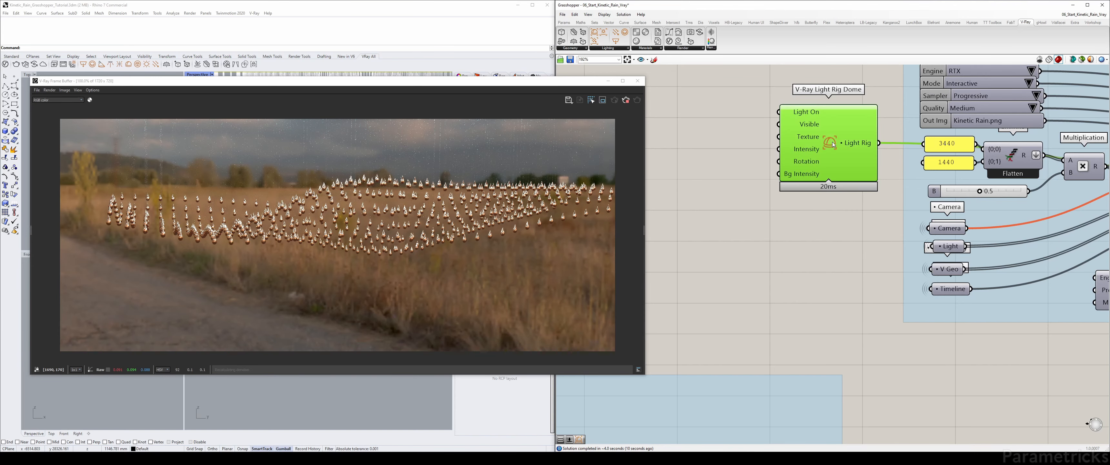
{"action": "right_click", "coordinate": [833, 143]}
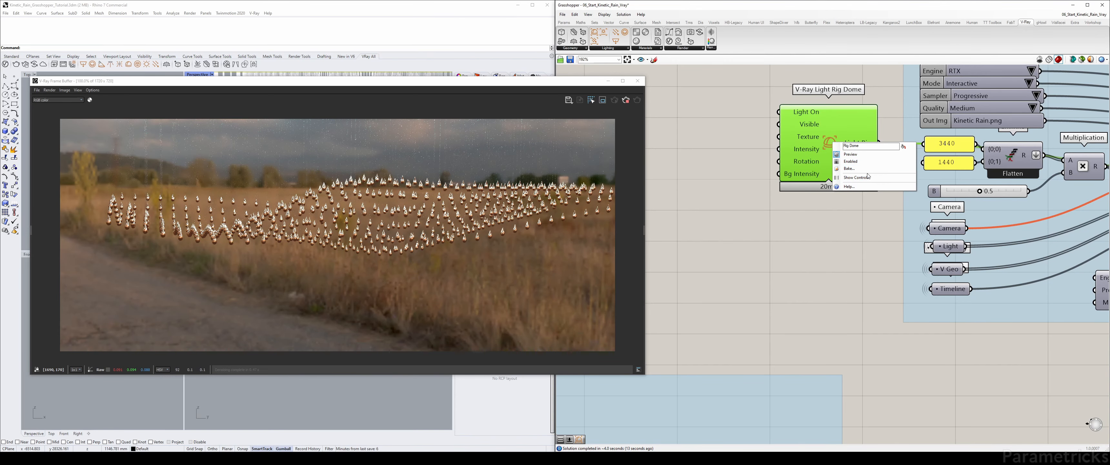
{"action": "left_click", "coordinate": [857, 178]}
{"action": "right_click_drag", "start_coordinate": [729, 170], "coordinate": [800, 225]}
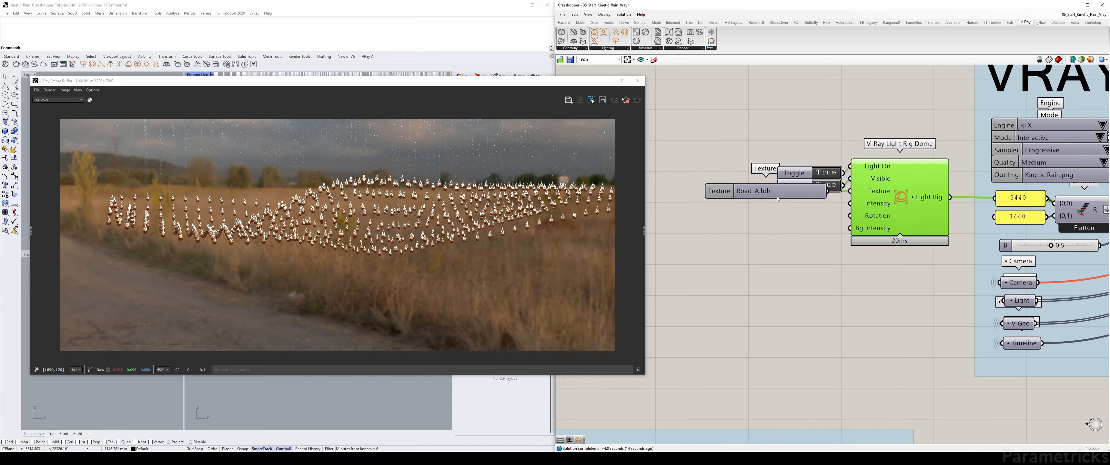
{"action": "left_click_drag", "start_coordinate": [777, 196], "coordinate": [789, 163]}
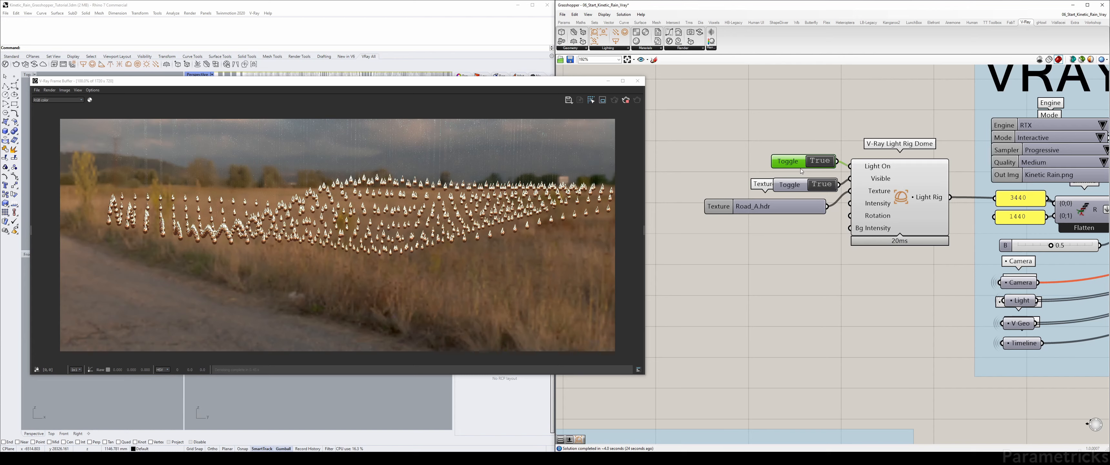
{"action": "left_click_drag", "start_coordinate": [788, 185], "coordinate": [785, 150]}
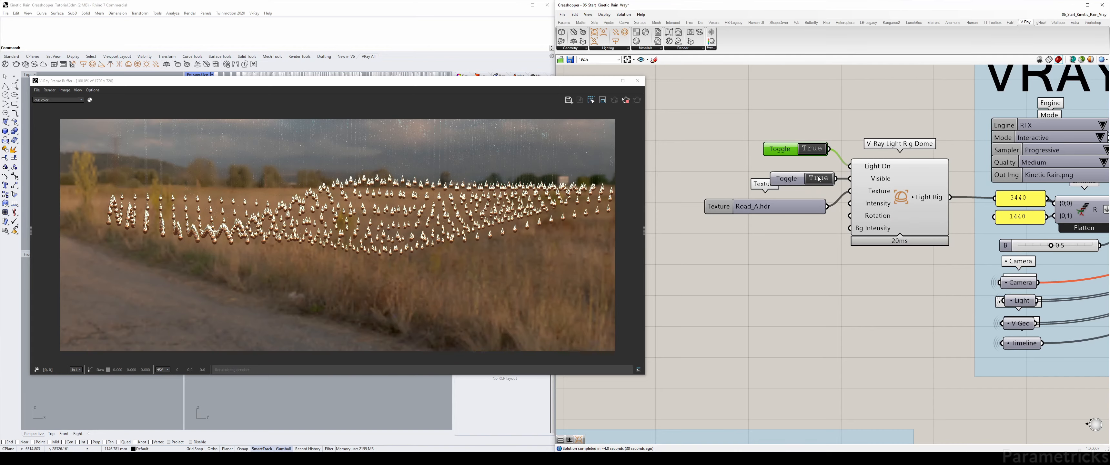
Set the V-Ray Light Rig Dome's Visible toggle to False
{"action": "double_click", "coordinate": [830, 178]}
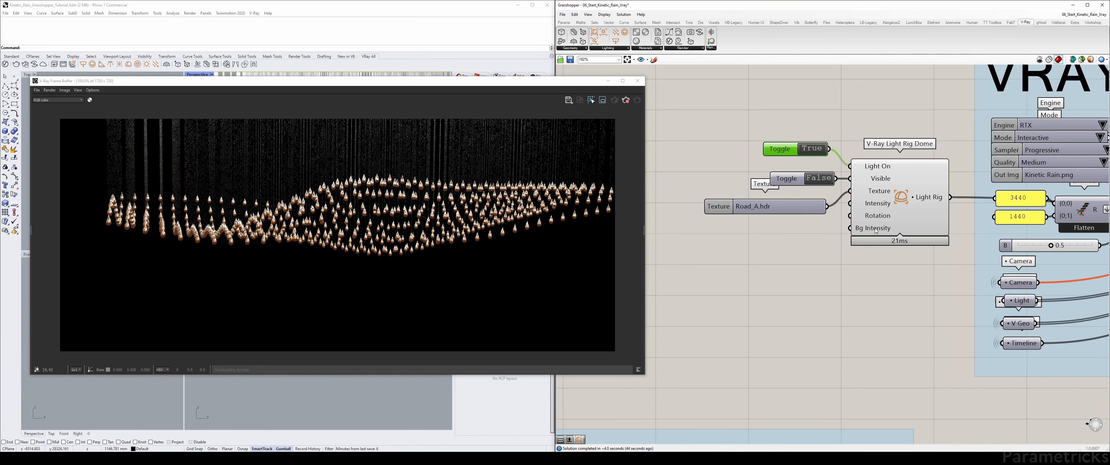
{"action": "mouse_move", "coordinate": [876, 230]}
{"action": "scroll", "coordinate": [321, 237], "scroll_direction": "up", "scroll_amount": 1}
{"action": "scroll", "coordinate": [278, 228], "scroll_direction": "down", "scroll_amount": 1}
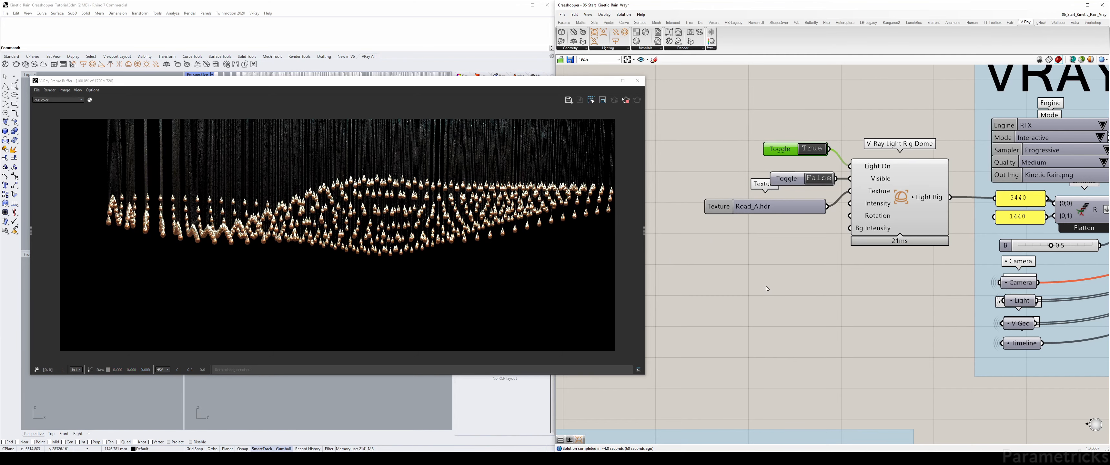
Re-enable the V-Ray Geometry component of the revolved backdrop
{"action": "scroll", "coordinate": [765, 285], "scroll_direction": "down", "scroll_amount": 5}
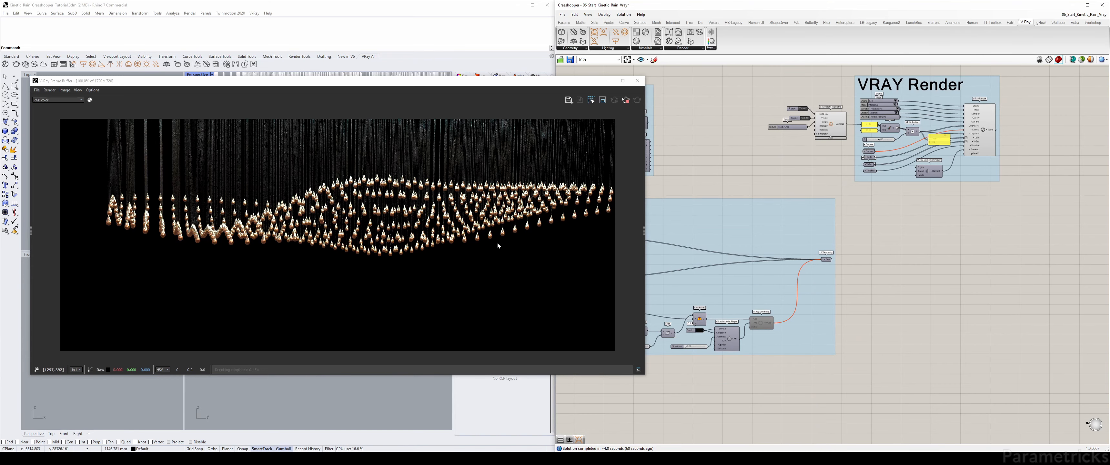
{"action": "scroll", "coordinate": [783, 299], "scroll_direction": "up", "scroll_amount": 1}
{"action": "scroll", "coordinate": [757, 318], "scroll_direction": "up", "scroll_amount": 3}
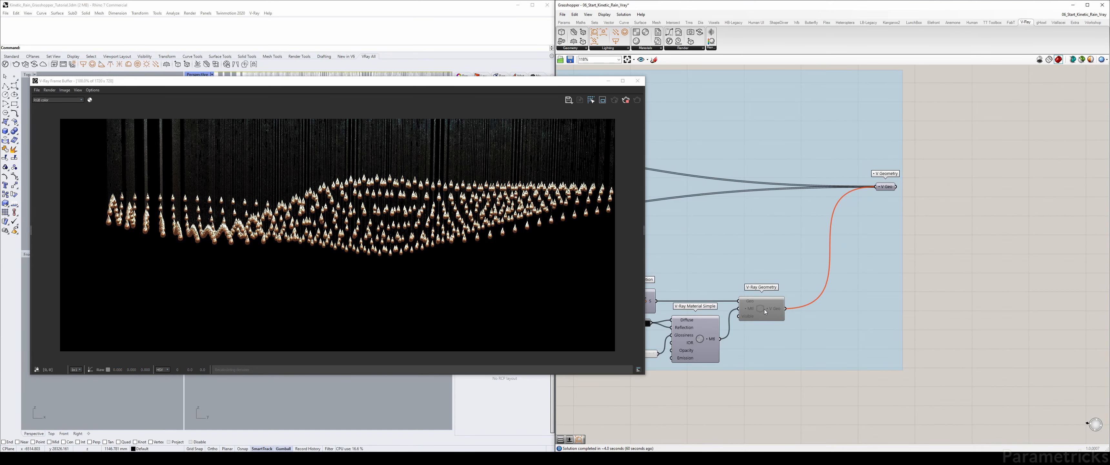
{"action": "left_click", "coordinate": [764, 310]}
{"action": "middle_click", "coordinate": [765, 310]}
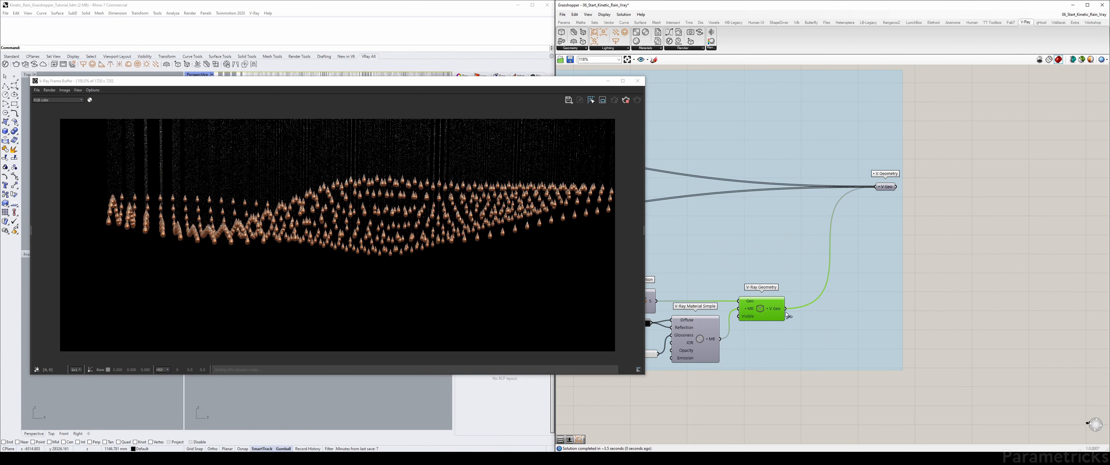
{"action": "left_click", "coordinate": [955, 270]}
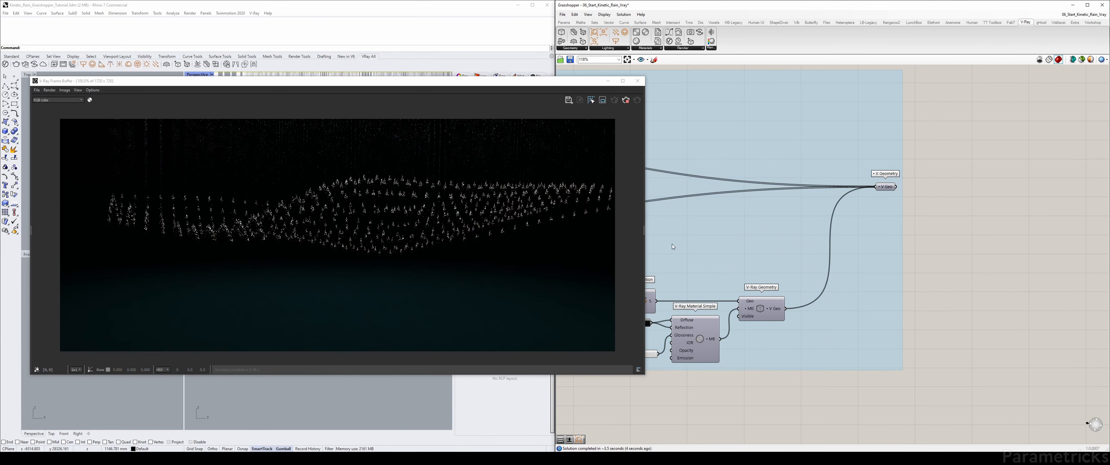
Duplicate the Length slider of 50000 in the backdrop's line construction within the Vray Geometry group
{"action": "scroll", "coordinate": [972, 277], "scroll_direction": "down", "scroll_amount": 3}
{"action": "right_click_drag", "start_coordinate": [932, 167], "coordinate": [964, 144]}
{"action": "scroll", "coordinate": [771, 304], "scroll_direction": "up", "scroll_amount": 1}
{"action": "right_click_drag", "start_coordinate": [732, 300], "coordinate": [859, 276]}
{"action": "scroll", "coordinate": [749, 280], "scroll_direction": "up", "scroll_amount": 4}
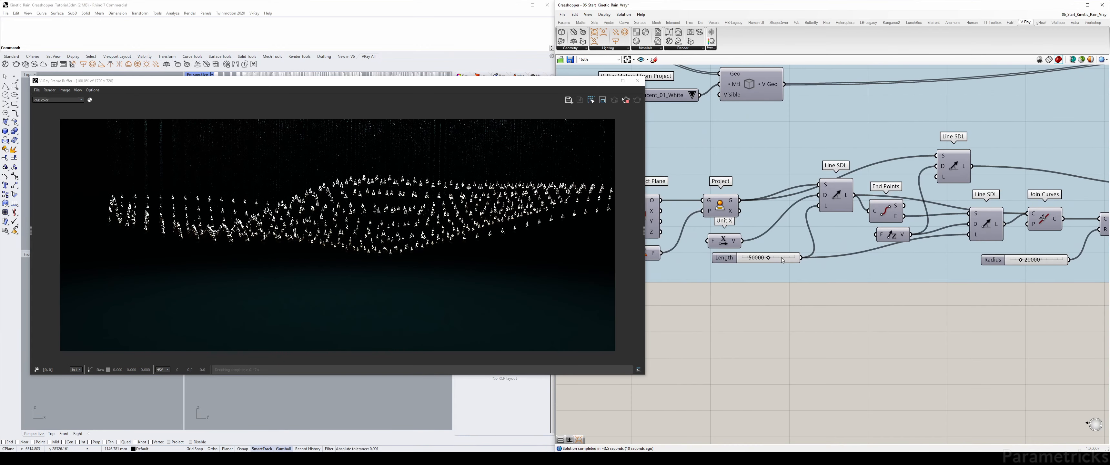
{"action": "key", "text": "ctrl+v"}
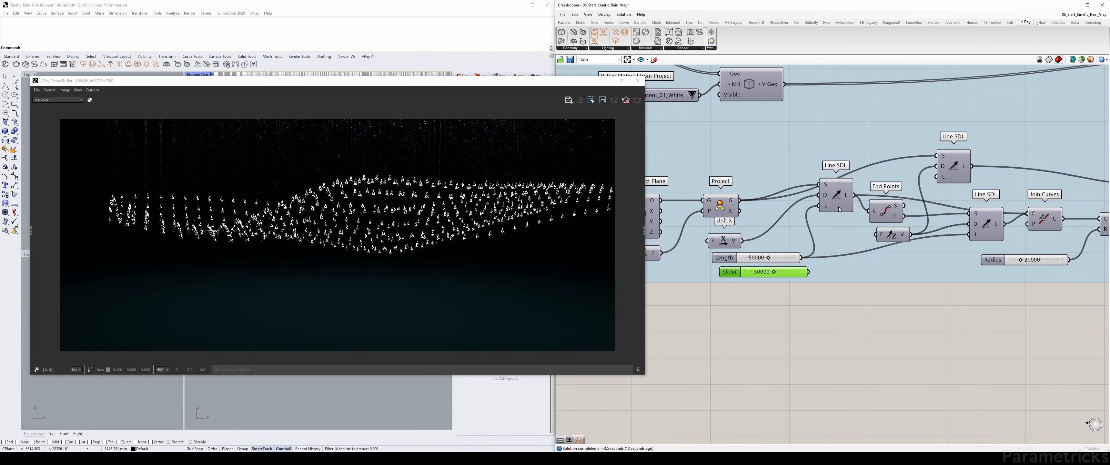
Select the Line SDL feeding Join Curves and uncover the Rhino viewports to inspect its line
{"action": "left_click", "coordinate": [839, 209]}
{"action": "left_click_drag", "start_coordinate": [559, 85], "coordinate": [634, 67]}
{"action": "left_click_drag", "start_coordinate": [809, 272], "coordinate": [926, 269]}
{"action": "left_click", "coordinate": [984, 215]}
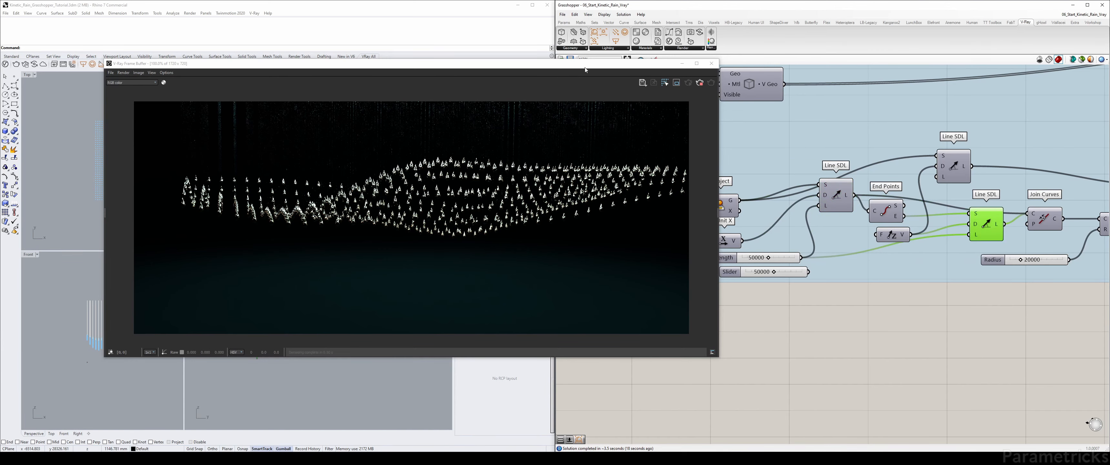
{"action": "left_click_drag", "start_coordinate": [116, 63], "coordinate": [354, 90]}
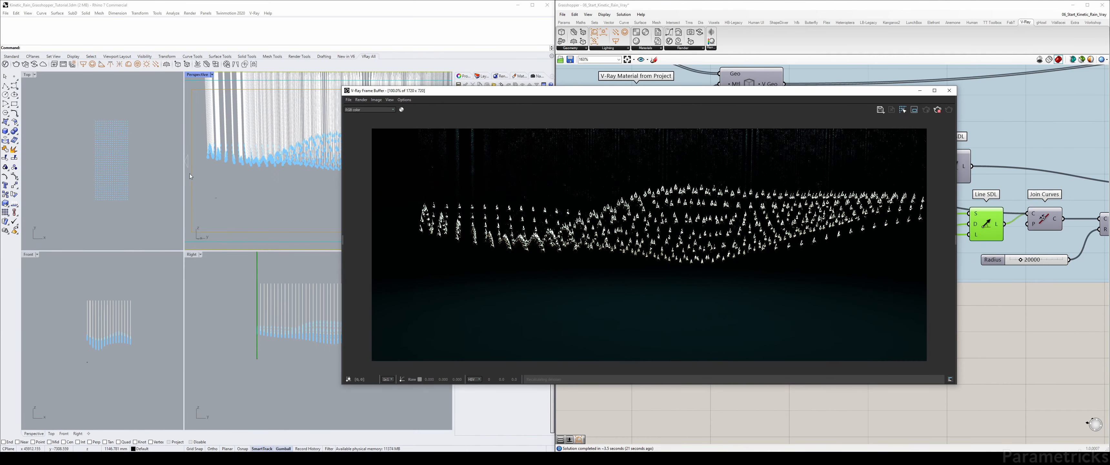
Examine the full extent of the selected backdrop line in the Right viewport
{"action": "left_click", "coordinate": [239, 347]}
{"action": "scroll", "coordinate": [266, 332], "scroll_direction": "down", "scroll_amount": 4}
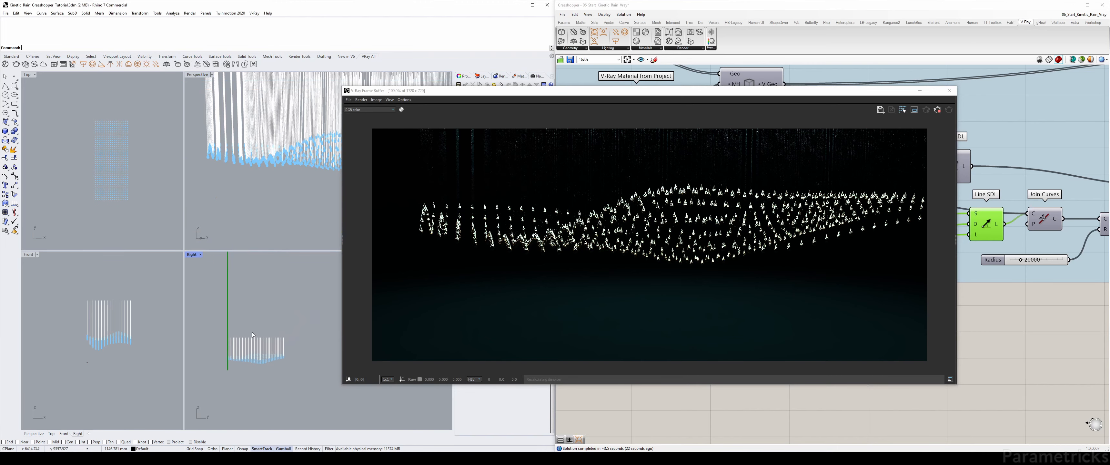
{"action": "scroll", "coordinate": [253, 333], "scroll_direction": "down", "scroll_amount": 4}
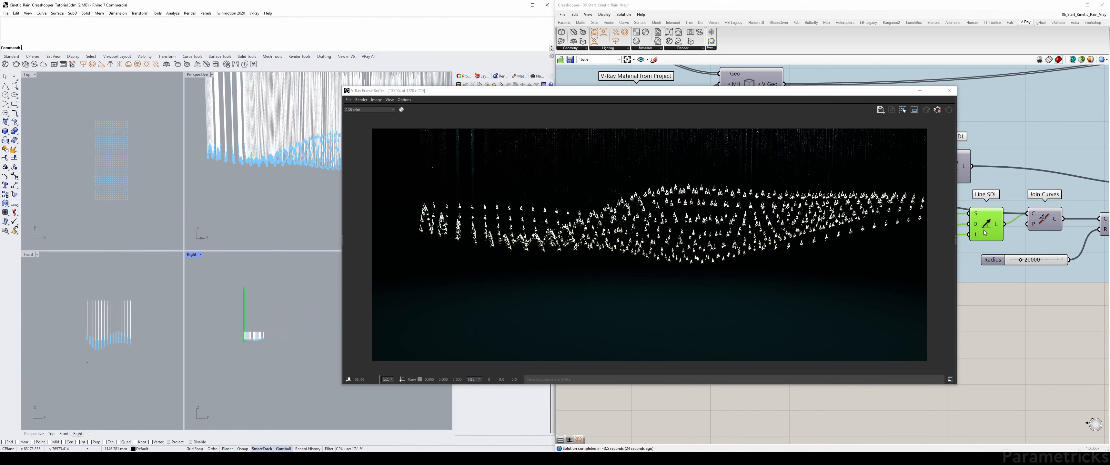
Uncover the backdrop components and connect the duplicated slider to the Length input of the Line SDL feeding Join Curves
{"action": "left_click_drag", "start_coordinate": [819, 91], "coordinate": [801, 46]}
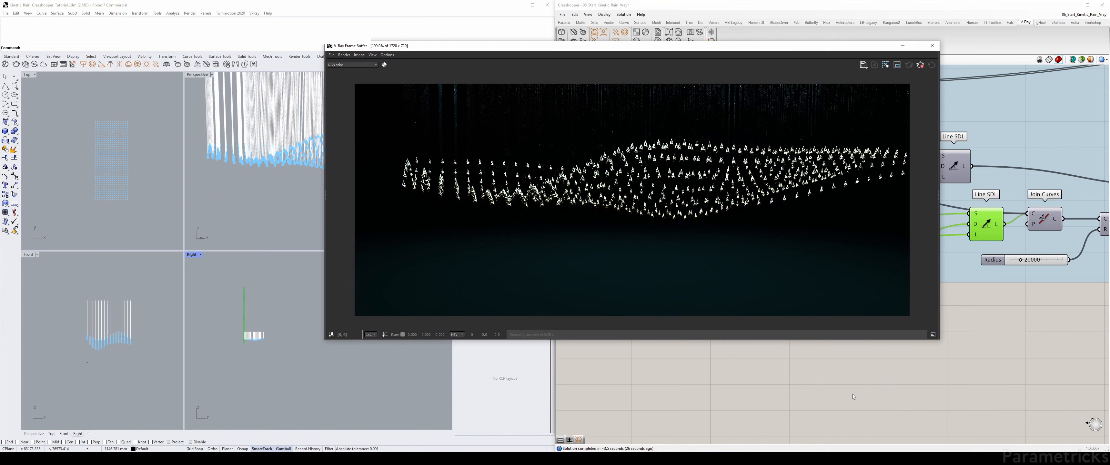
{"action": "scroll", "coordinate": [852, 394], "scroll_direction": "down", "scroll_amount": 3}
{"action": "right_click", "coordinate": [832, 385]}
{"action": "right_click_drag", "start_coordinate": [829, 383], "coordinate": [810, 423]}
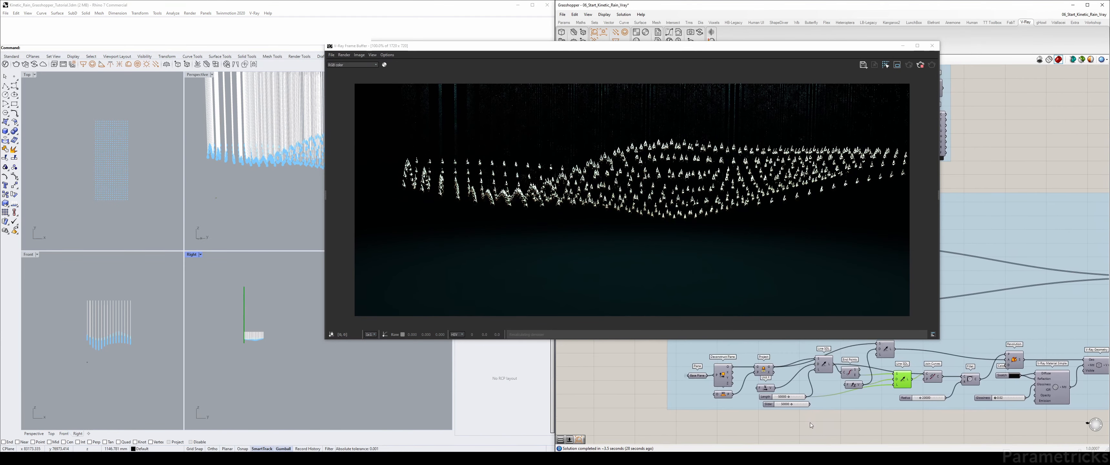
{"action": "scroll", "coordinate": [882, 370], "scroll_direction": "up", "scroll_amount": 2}
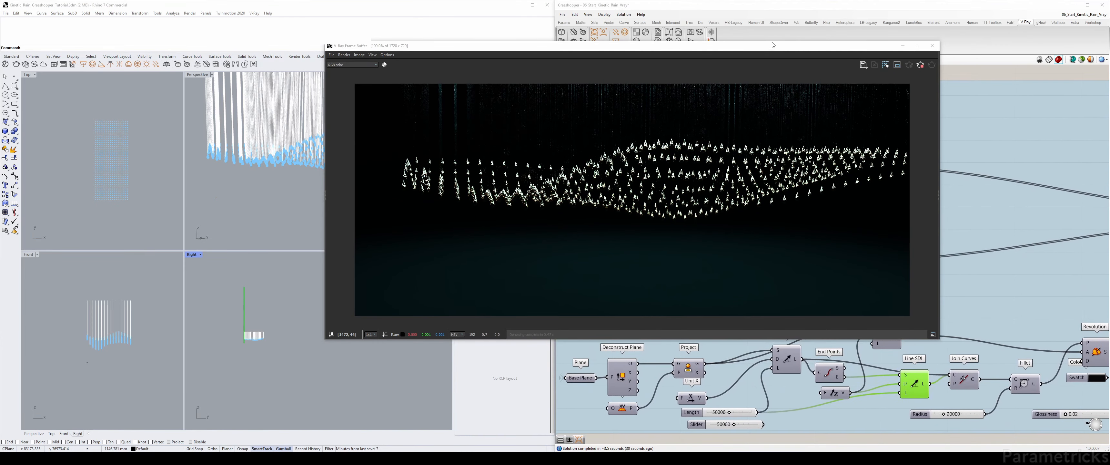
{"action": "left_click_drag", "start_coordinate": [772, 45], "coordinate": [766, 11]}
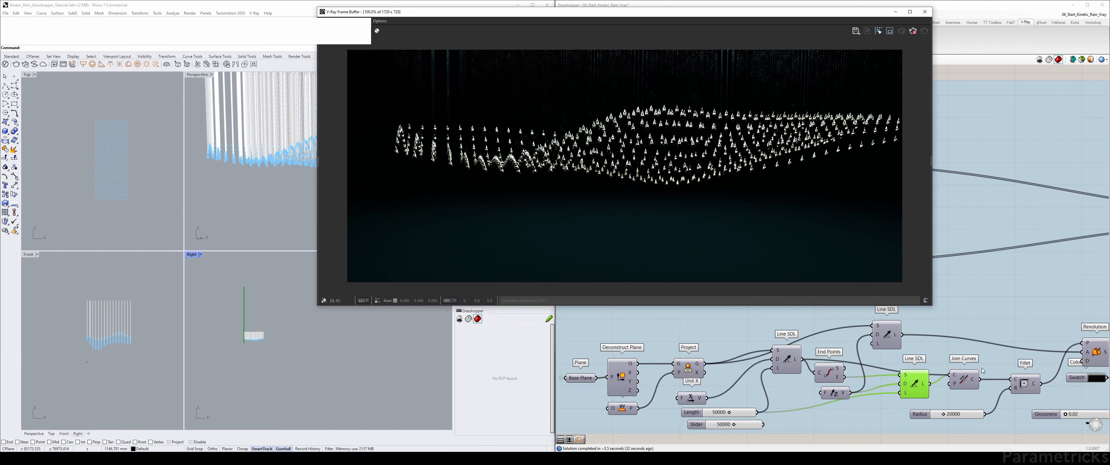
{"action": "mouse_move", "coordinate": [981, 370]}
{"action": "right_mouse_down"}
{"action": "mouse_move", "coordinate": [991, 351]}
{"action": "mouse_move", "coordinate": [976, 362]}
{"action": "right_mouse_up"}
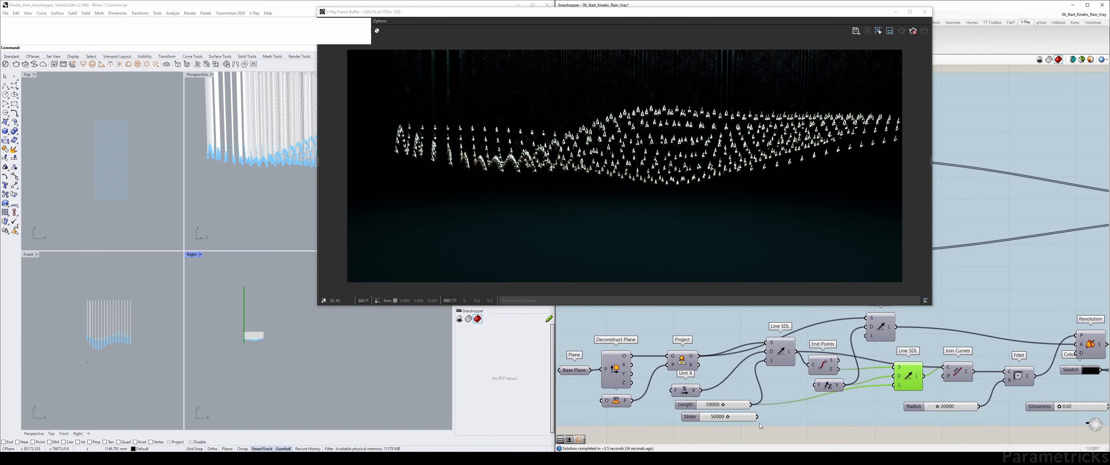
{"action": "left_click_drag", "start_coordinate": [891, 394], "coordinate": [894, 386]}
{"action": "double_click", "coordinate": [742, 416]}
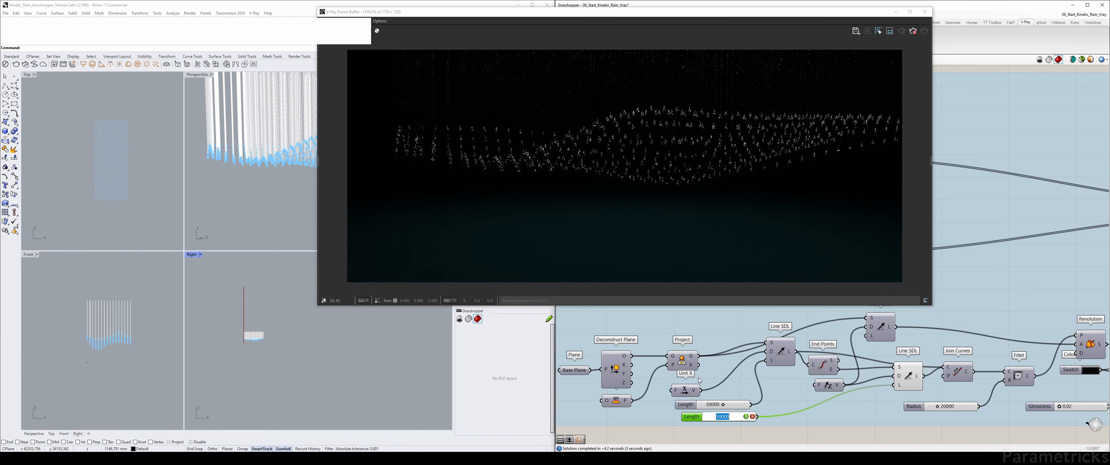
Stop the V-Ray render, close the frame buffer and return to the Perspective viewport
{"action": "left_click", "coordinate": [914, 32]}
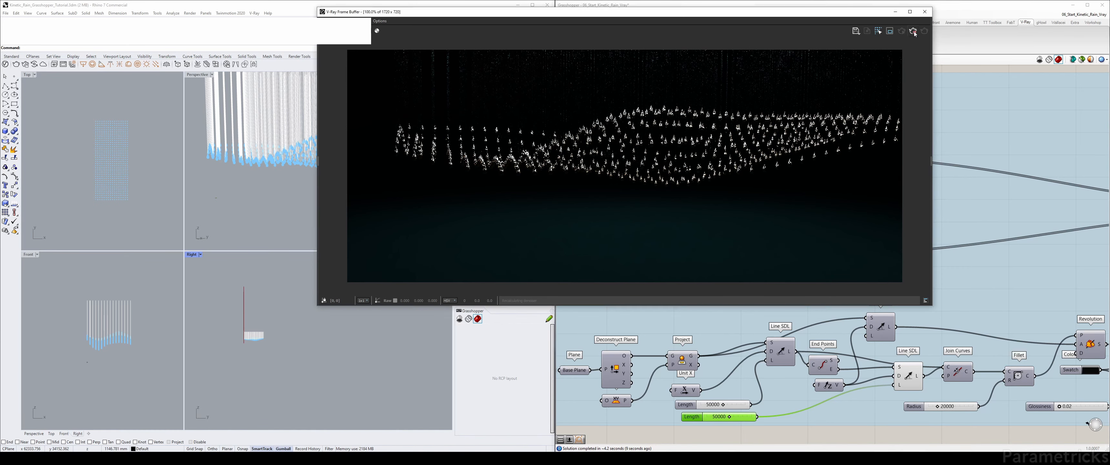
{"action": "left_click", "coordinate": [924, 12]}
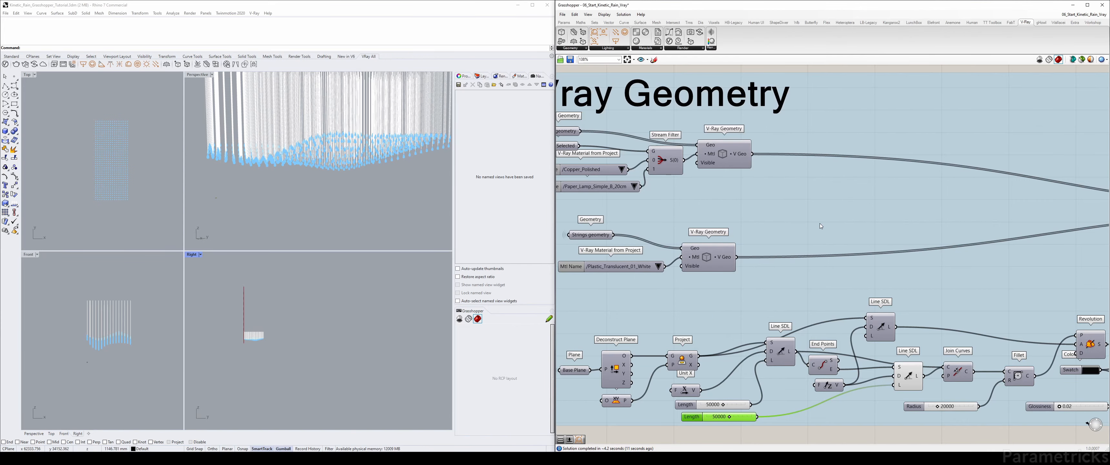
{"action": "left_click", "coordinate": [300, 200]}
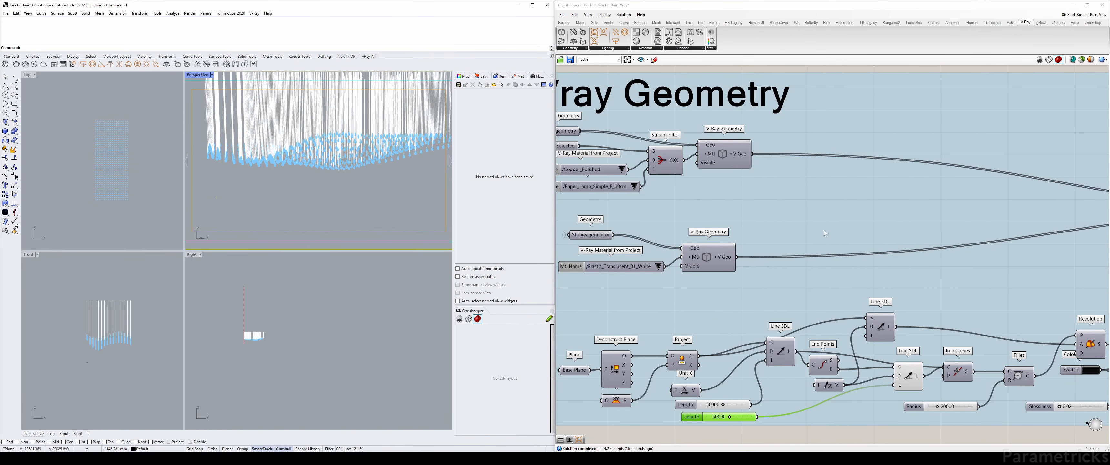
Turn on the preview of the backdrop's Revolution component in the Vray Geometry group
{"action": "scroll", "coordinate": [941, 217], "scroll_direction": "down", "scroll_amount": 8}
{"action": "scroll", "coordinate": [1034, 229], "scroll_direction": "up", "scroll_amount": 7}
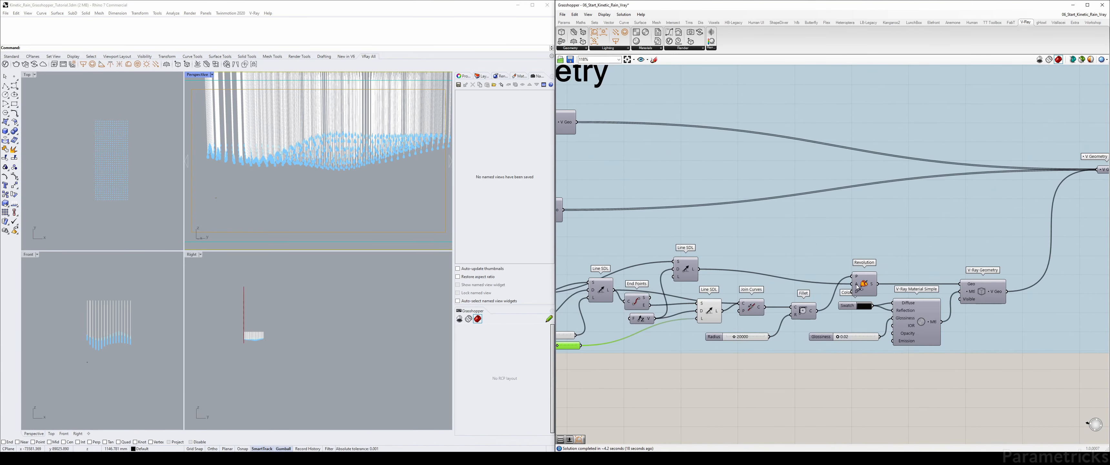
{"action": "left_click", "coordinate": [862, 288]}
{"action": "key", "text": "ctrl+q"}
{"action": "right_click_drag", "start_coordinate": [585, 360], "coordinate": [670, 341]}
{"action": "left_click", "coordinate": [669, 341]}
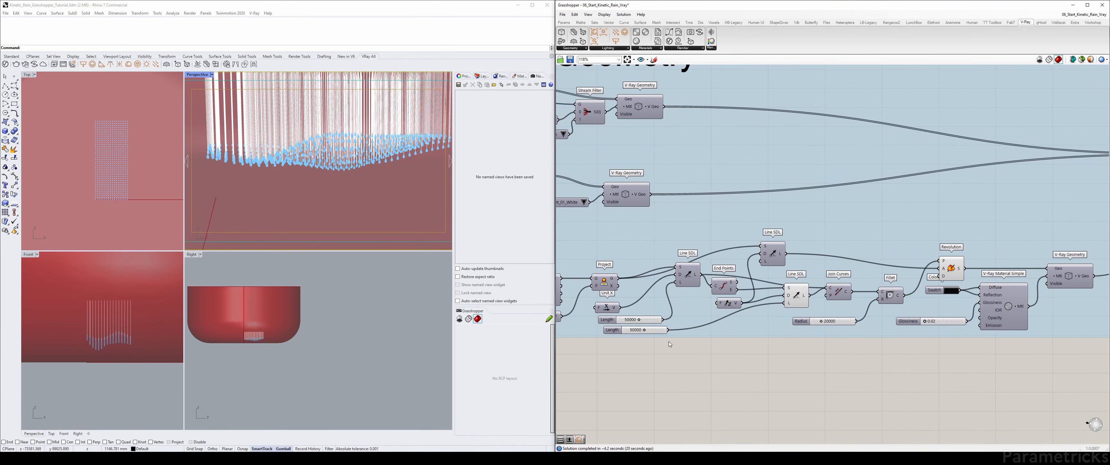
Lower the backdrop wall by setting the duplicated Length slider to 25000
{"action": "scroll", "coordinate": [652, 333], "scroll_direction": "up", "scroll_amount": 3}
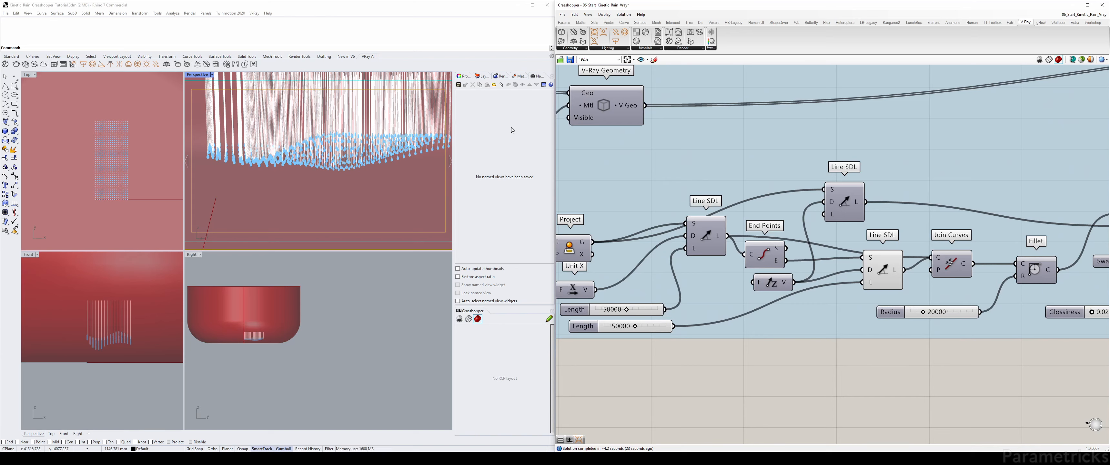
{"action": "left_click_drag", "start_coordinate": [635, 326], "coordinate": [618, 326]}
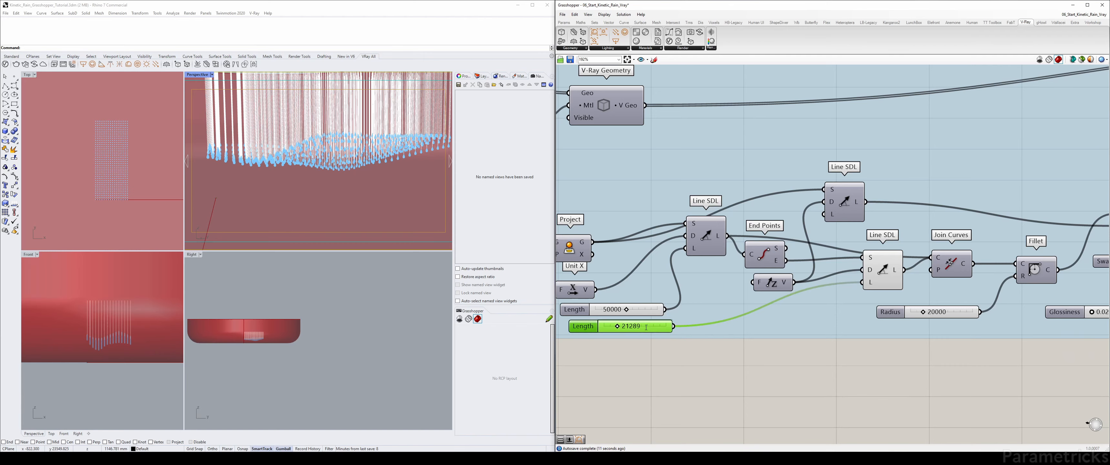
{"action": "double_click", "coordinate": [630, 326]}
{"action": "type", "text": "25000"}
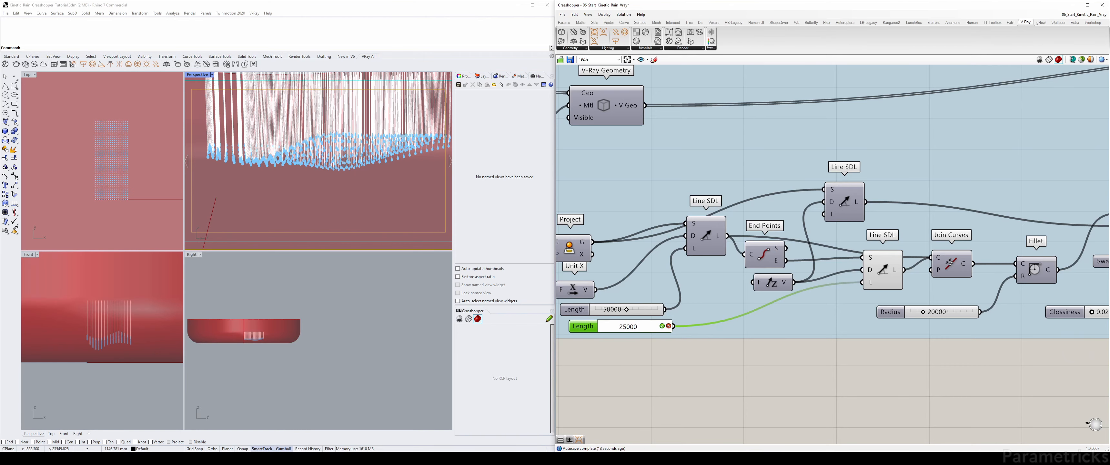
{"action": "key", "text": "Return"}
Look over the Vray Camera and Vray Geometry groups and the V-Ray Timeline component in the definition
{"action": "scroll", "coordinate": [765, 214], "scroll_direction": "down", "scroll_amount": 6}
{"action": "right_click_drag", "start_coordinate": [767, 222], "coordinate": [759, 348]}
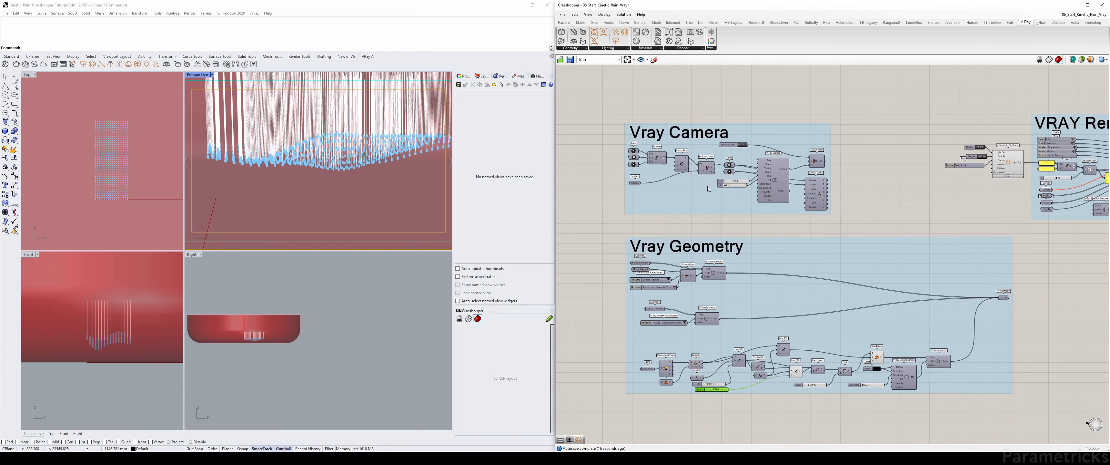
{"action": "scroll", "coordinate": [711, 188], "scroll_direction": "up", "scroll_amount": 2}
{"action": "scroll", "coordinate": [848, 218], "scroll_direction": "down", "scroll_amount": 4}
{"action": "right_click_drag", "start_coordinate": [862, 186], "coordinate": [886, 154]}
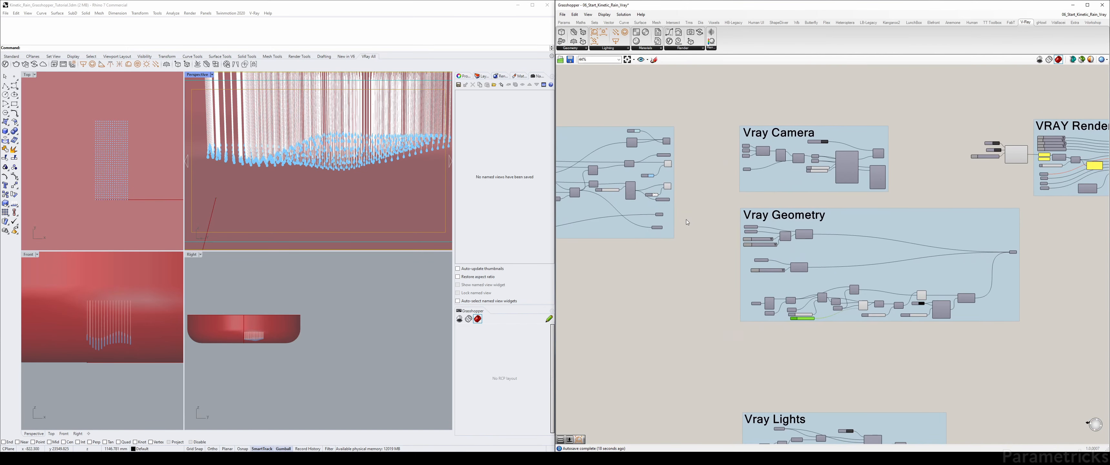
{"action": "right_click_drag", "start_coordinate": [576, 214], "coordinate": [826, 214]}
{"action": "scroll", "coordinate": [754, 245], "scroll_direction": "up", "scroll_amount": 5}
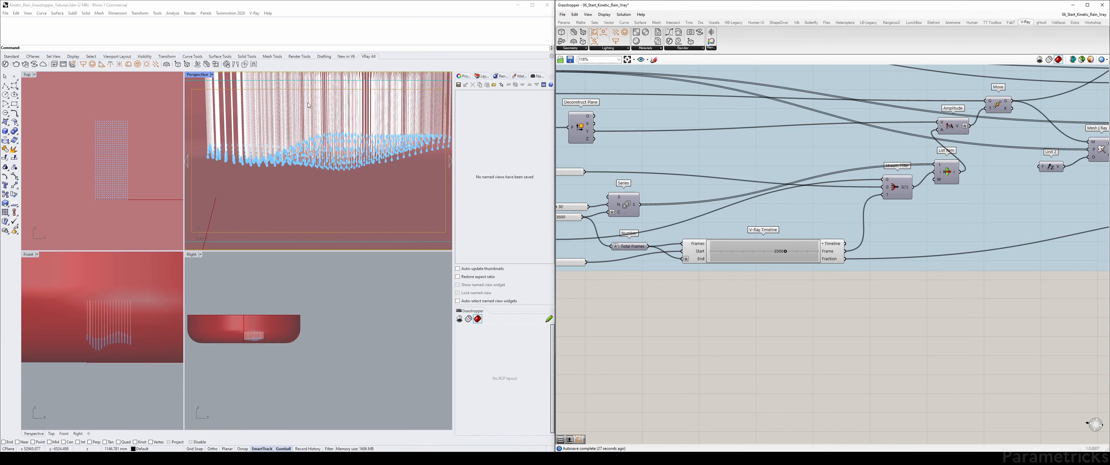
Return to the backdrop components and turn off the preview of the Revolution
{"action": "scroll", "coordinate": [829, 202], "scroll_direction": "down", "scroll_amount": 6}
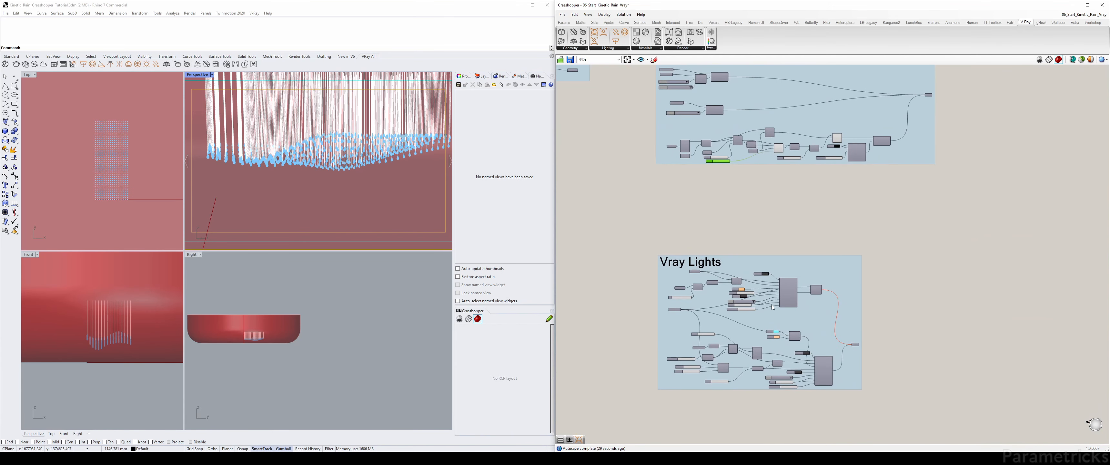
{"action": "scroll", "coordinate": [743, 163], "scroll_direction": "up", "scroll_amount": 4}
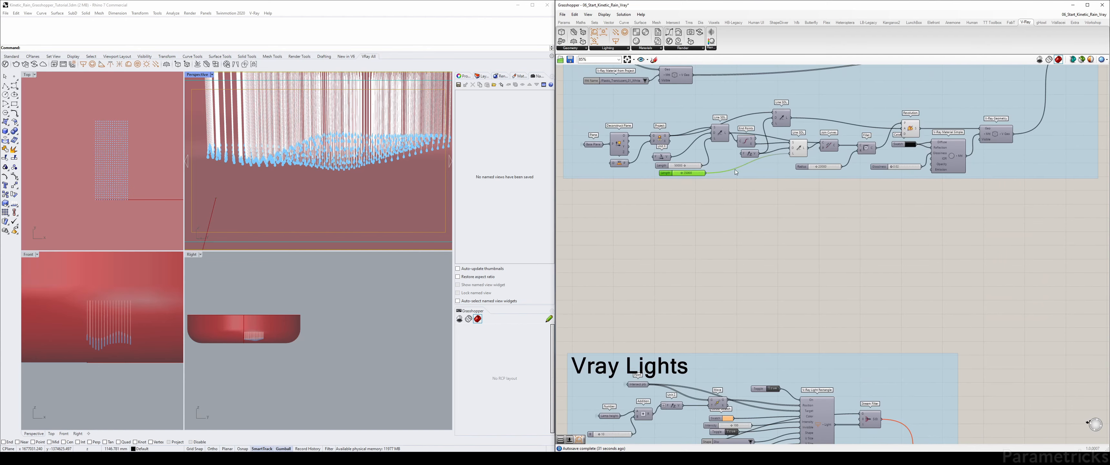
{"action": "left_click_drag", "start_coordinate": [843, 251], "coordinate": [640, 108]}
{"action": "right_click", "coordinate": [851, 92]}
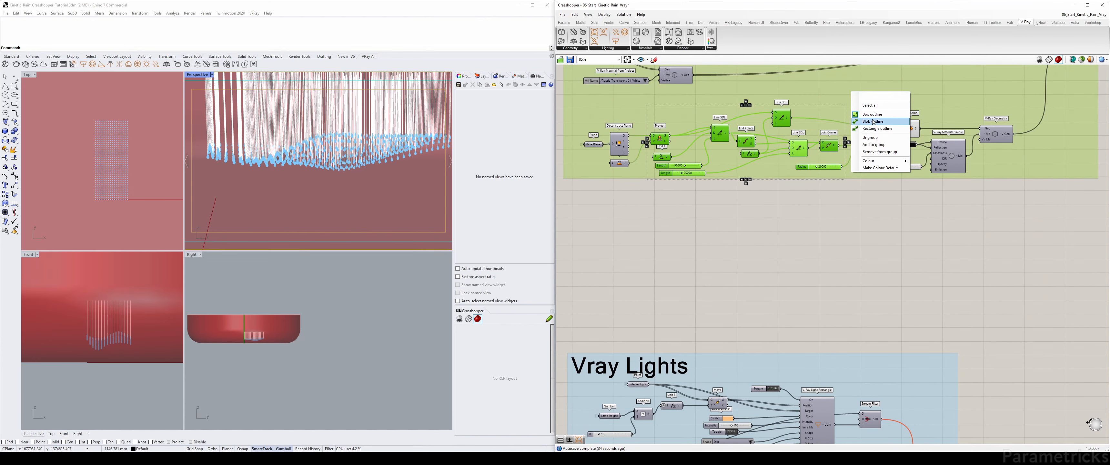
{"action": "left_click", "coordinate": [874, 145]}
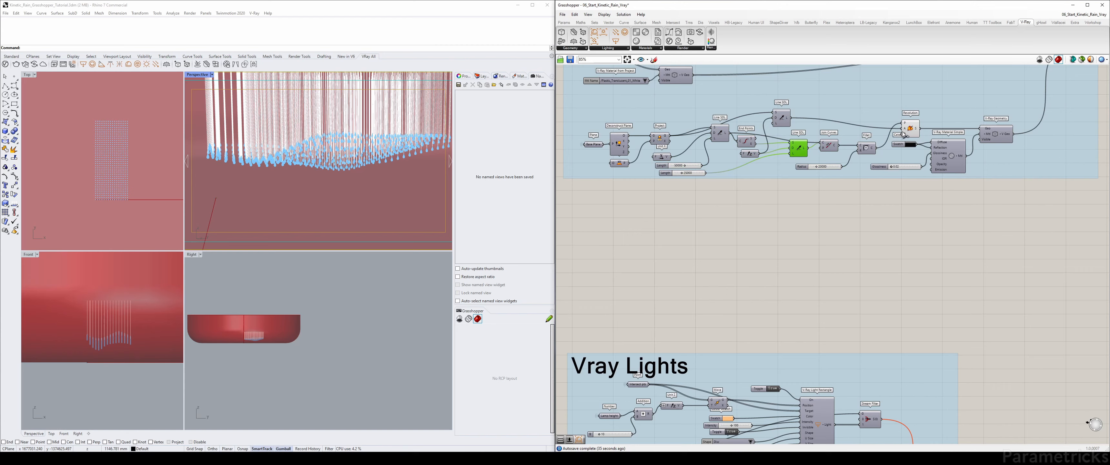
Start a still render from the V-Ray Render component in the VRAY Render group
{"action": "scroll", "coordinate": [912, 116], "scroll_direction": "down", "scroll_amount": 4}
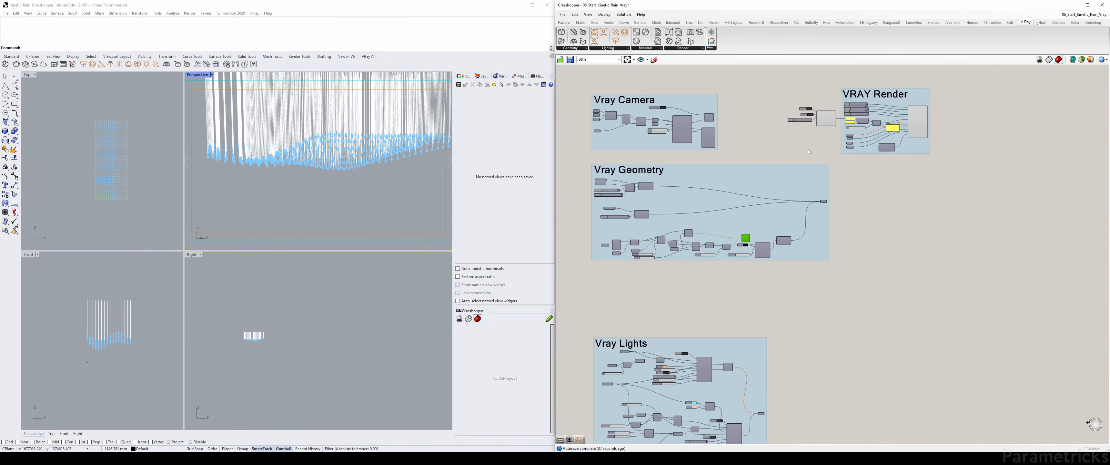
{"action": "right_click_drag", "start_coordinate": [906, 104], "coordinate": [752, 148]}
{"action": "left_click", "coordinate": [431, 181]}
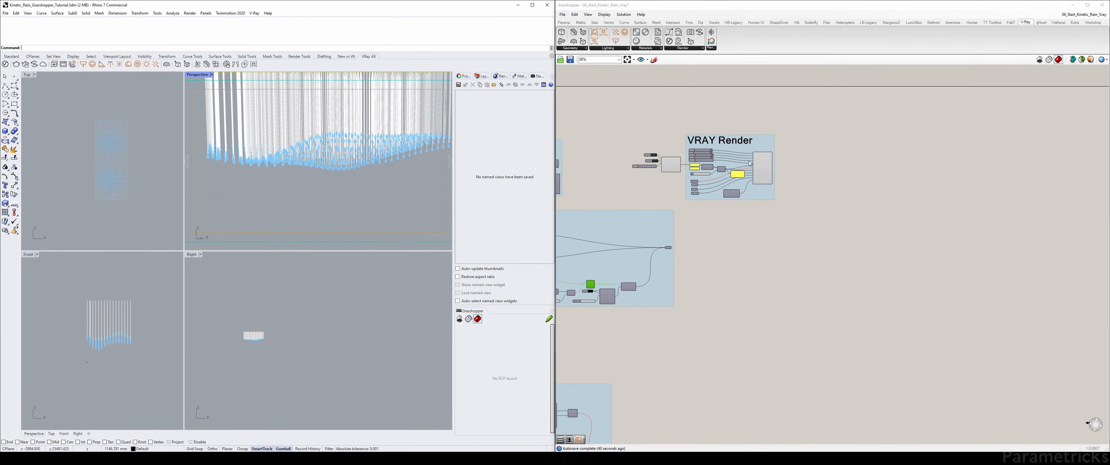
{"action": "scroll", "coordinate": [805, 159], "scroll_direction": "up", "scroll_amount": 3}
{"action": "scroll", "coordinate": [728, 174], "scroll_direction": "up", "scroll_amount": 3}
{"action": "left_click", "coordinate": [741, 171]}
{"action": "right_click", "coordinate": [747, 170]}
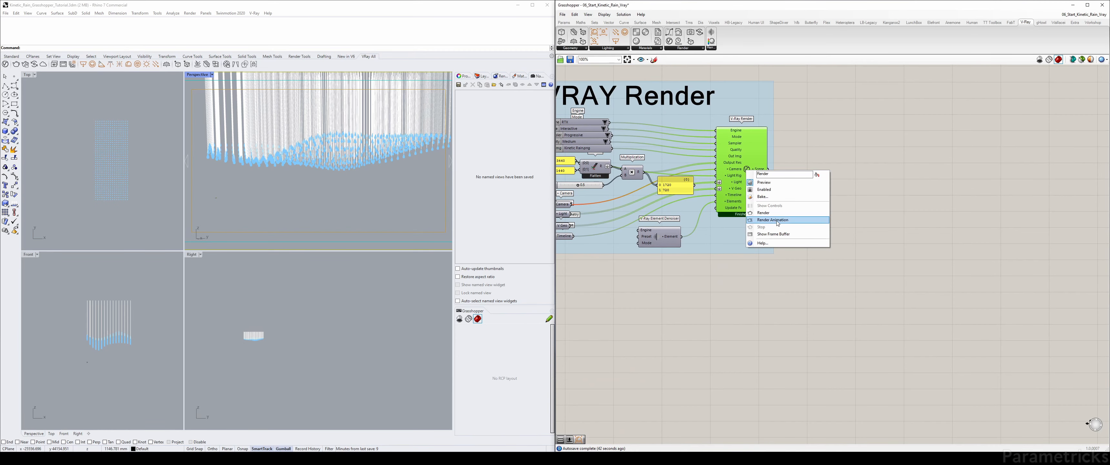
{"action": "left_click", "coordinate": [778, 213]}
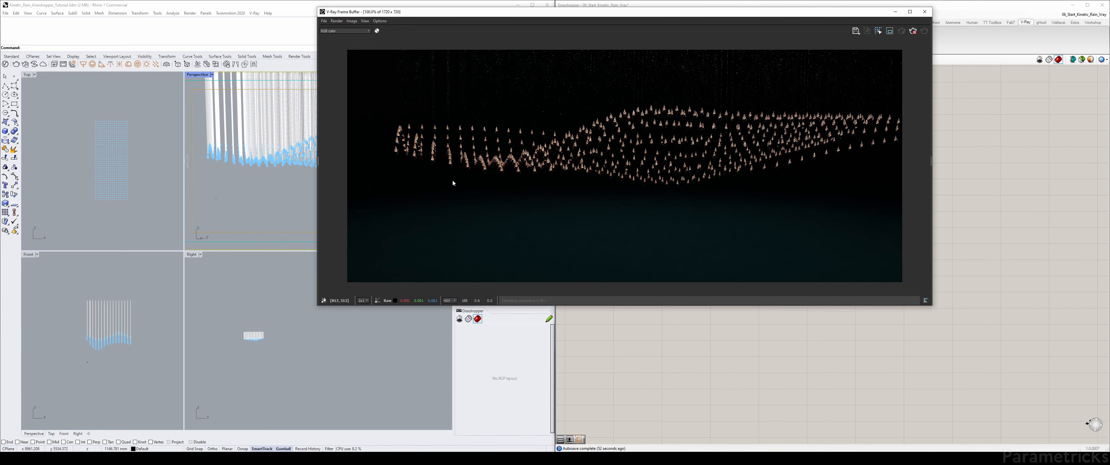
Examine the copper drops in the rendered image up close
{"action": "scroll", "coordinate": [486, 166], "scroll_direction": "up", "scroll_amount": 2}
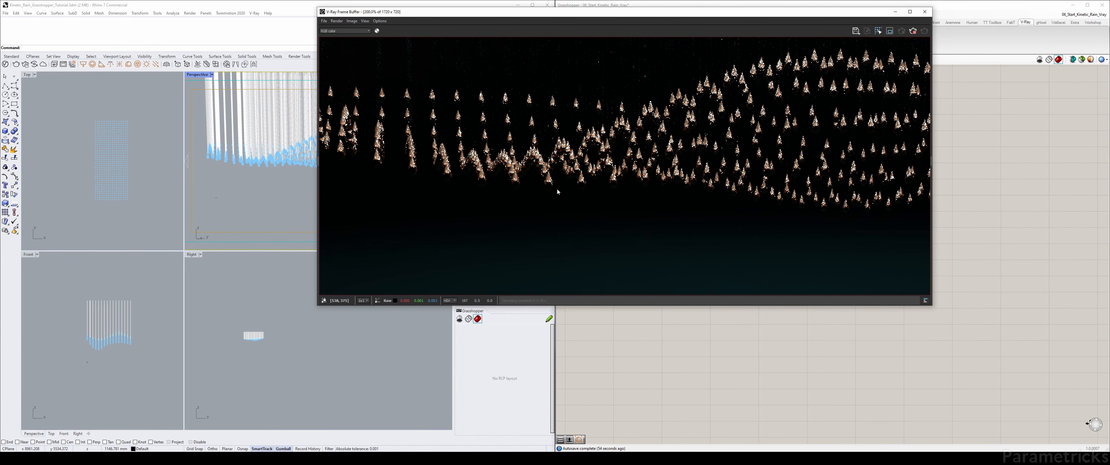
{"action": "scroll", "coordinate": [556, 188], "scroll_direction": "up", "scroll_amount": 1}
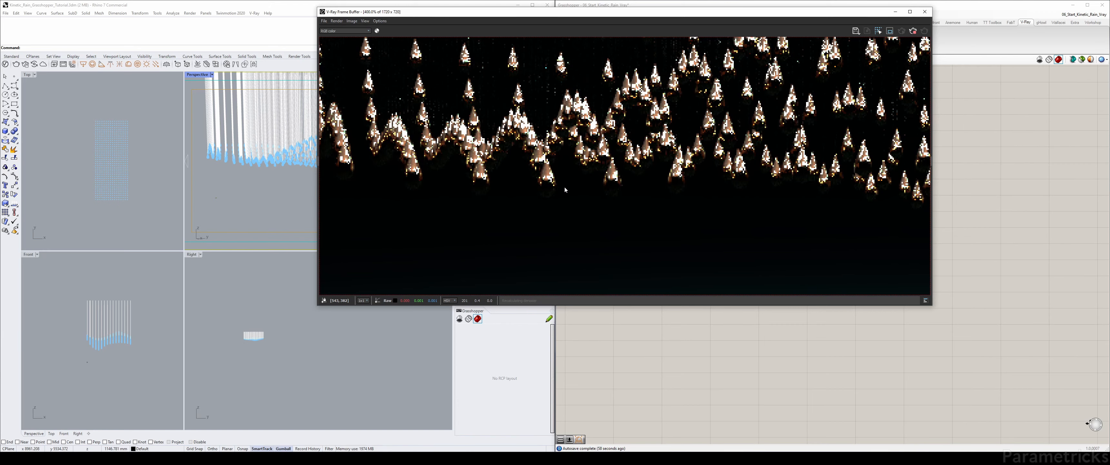
{"action": "scroll", "coordinate": [564, 190], "scroll_direction": "down", "scroll_amount": 2}
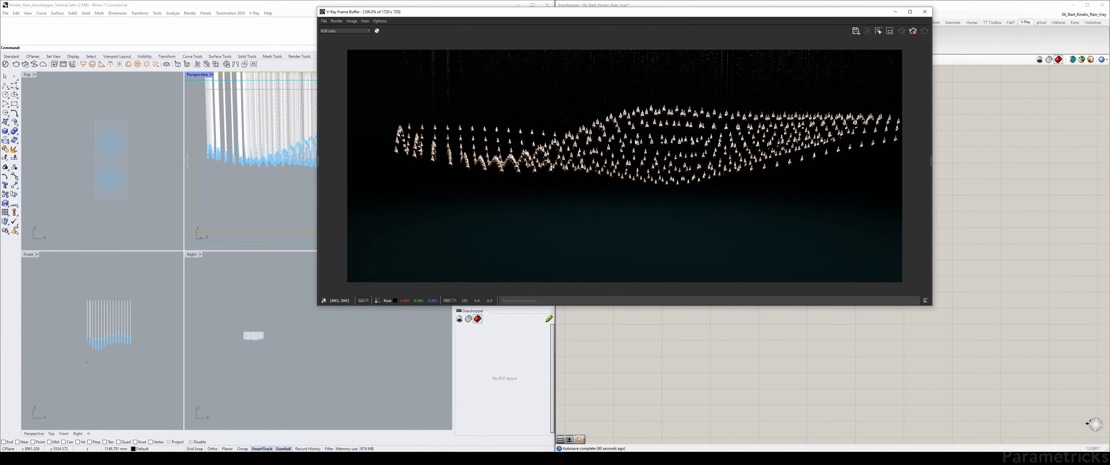
Move the V-Ray Frame Buffer over the Rhino viewports to review the render beside the Vray Camera, Geometry, Lights and Render groups
{"action": "left_click_drag", "start_coordinate": [638, 15], "coordinate": [471, 25]}
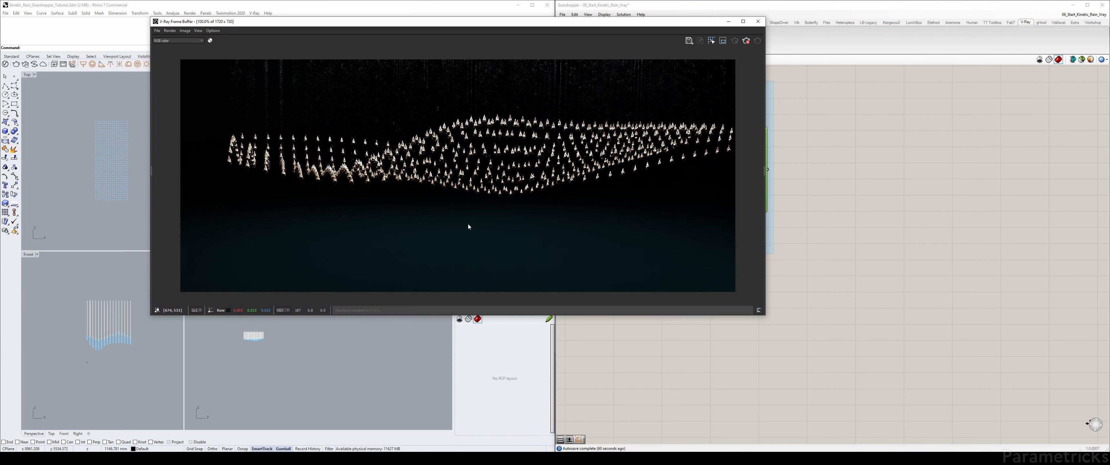
{"action": "left_click_drag", "start_coordinate": [616, 25], "coordinate": [535, 28]}
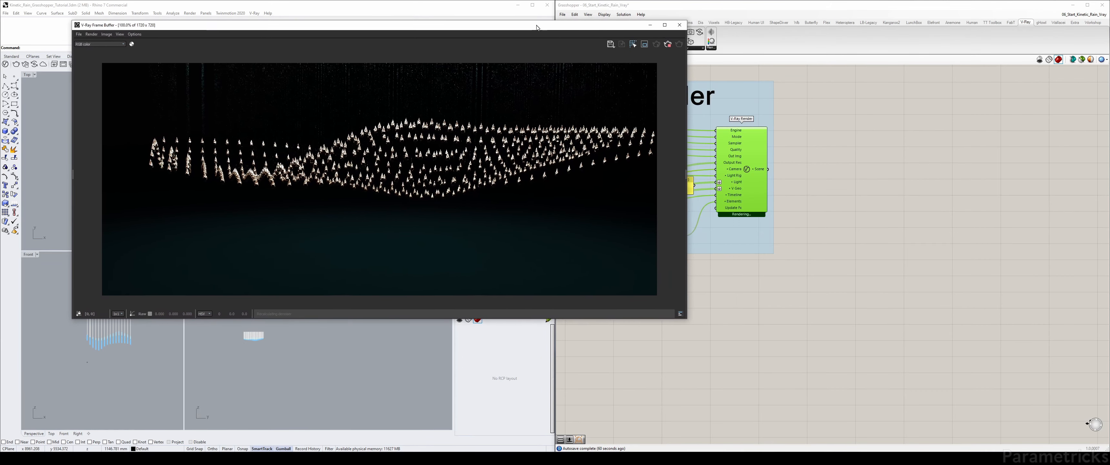
{"action": "scroll", "coordinate": [854, 249], "scroll_direction": "down", "scroll_amount": 2}
{"action": "right_click", "coordinate": [933, 207]}
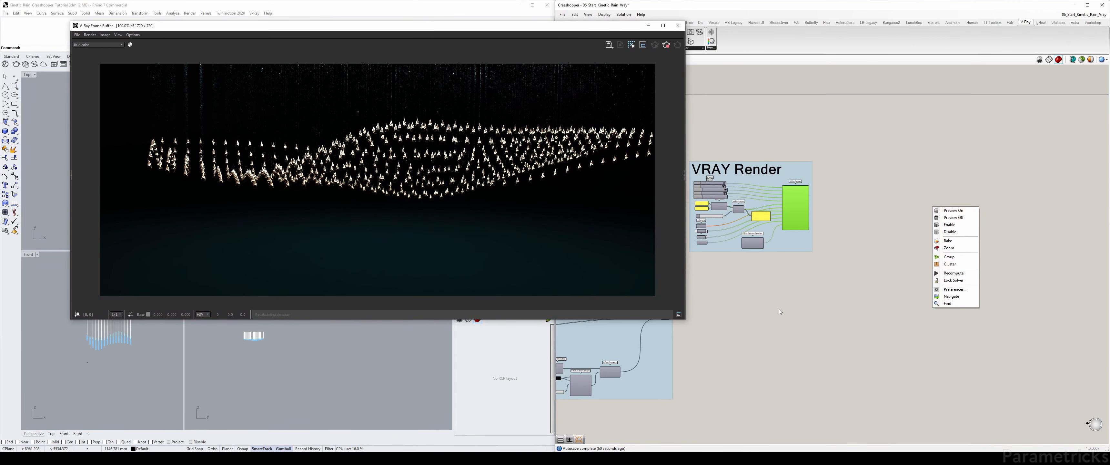
{"action": "right_click_drag", "start_coordinate": [765, 349], "coordinate": [877, 192]}
{"action": "scroll", "coordinate": [779, 288], "scroll_direction": "down", "scroll_amount": 3}
{"action": "scroll", "coordinate": [800, 253], "scroll_direction": "down", "scroll_amount": 2}
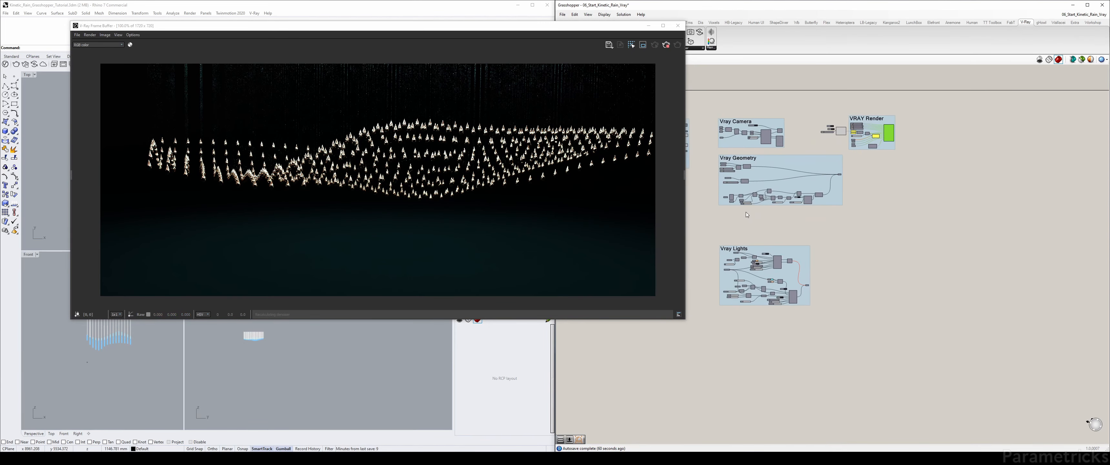
{"action": "left_click_drag", "start_coordinate": [560, 25], "coordinate": [548, 32]}
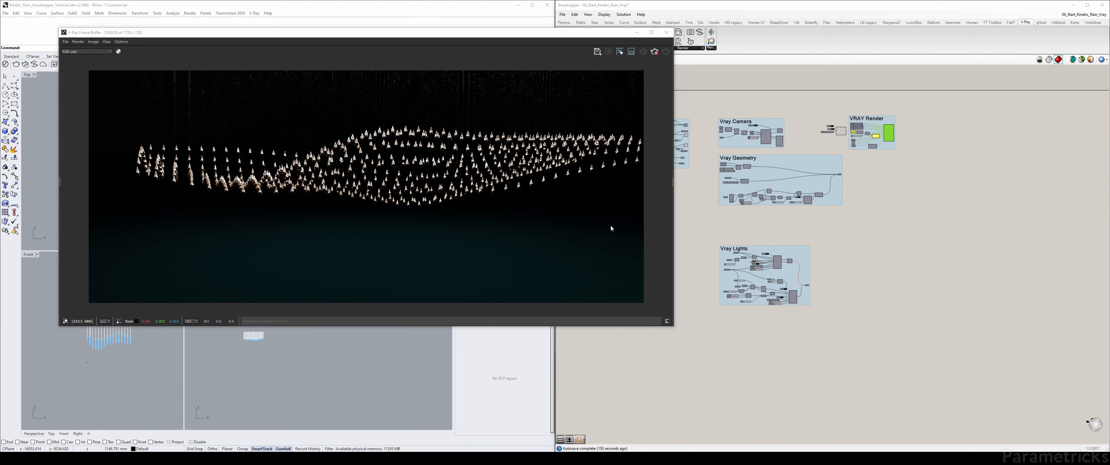
Change the first Colour Swatch feeding the lower V-Ray Light Rectangle in the Vray Lights group to a very pale, nearly white cyan
{"action": "right_click", "coordinate": [776, 265]}
{"action": "scroll", "coordinate": [776, 265], "scroll_direction": "up", "scroll_amount": 1}
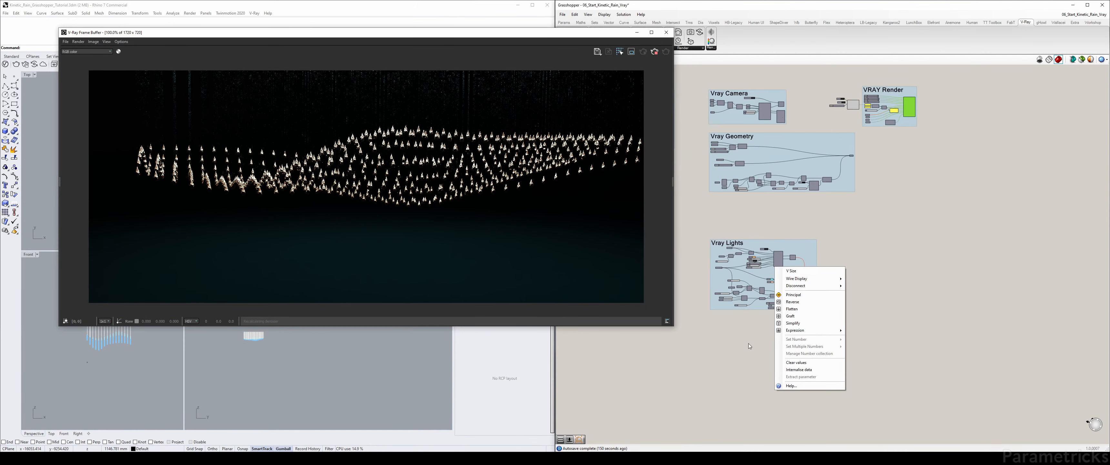
{"action": "left_click", "coordinate": [748, 344]}
{"action": "scroll", "coordinate": [771, 291], "scroll_direction": "up", "scroll_amount": 8}
{"action": "right_click_drag", "start_coordinate": [757, 207], "coordinate": [814, 214]}
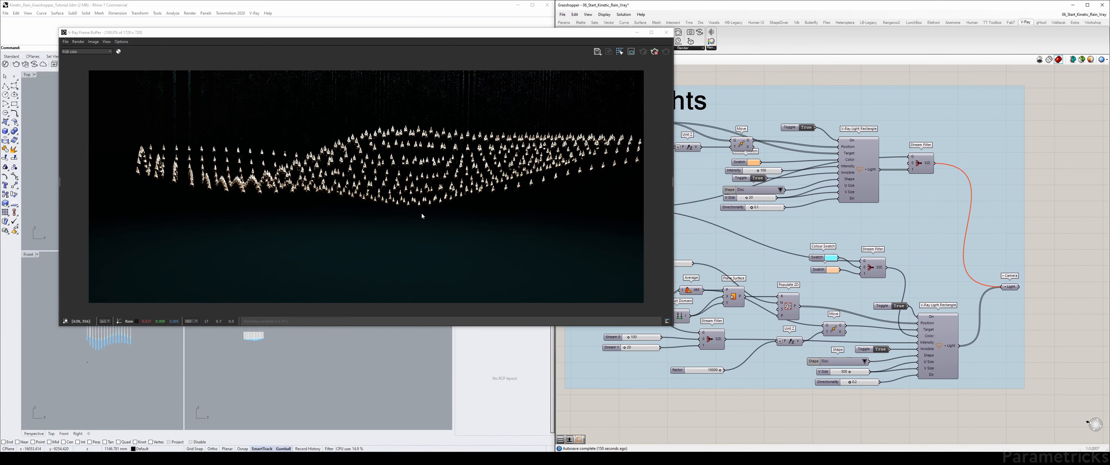
{"action": "scroll", "coordinate": [830, 261], "scroll_direction": "up", "scroll_amount": 2}
{"action": "left_click", "coordinate": [834, 256]}
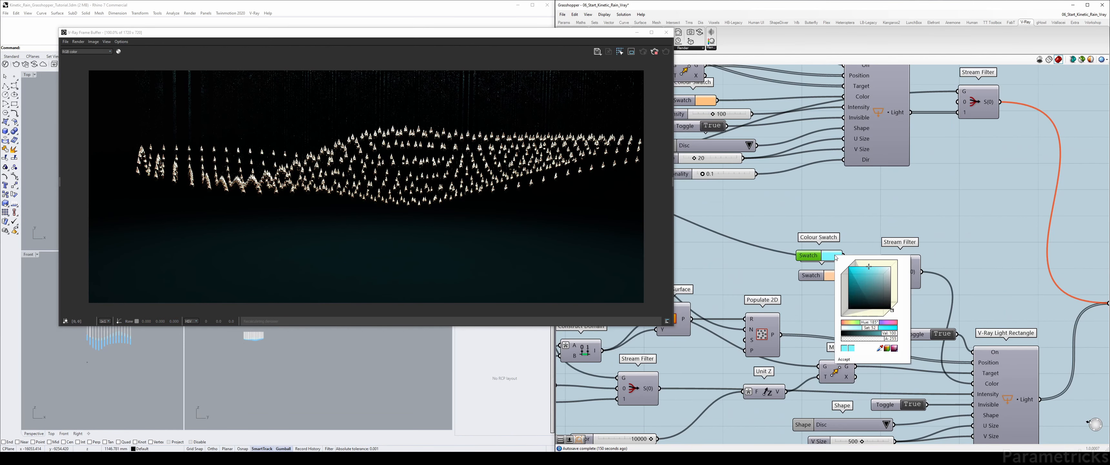
{"action": "left_click_drag", "start_coordinate": [870, 329], "coordinate": [855, 329]}
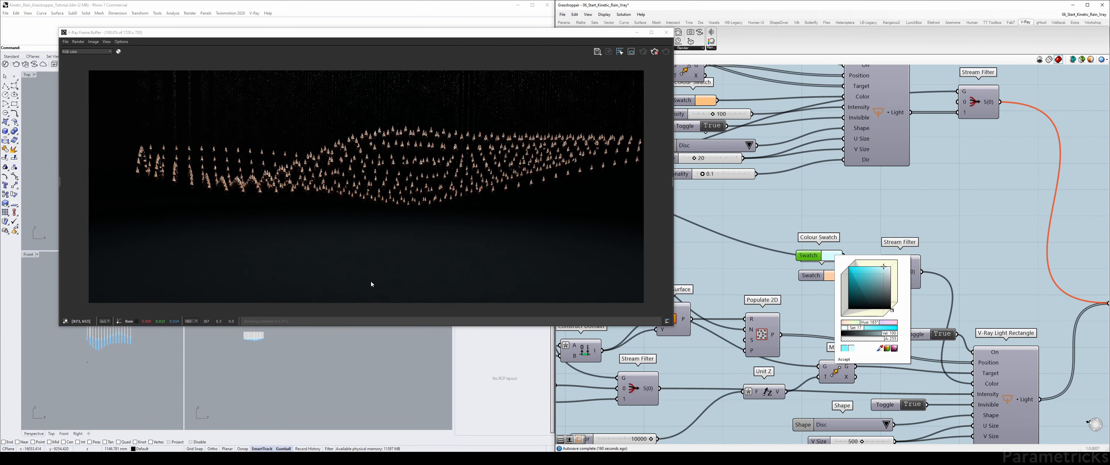
{"action": "left_click_drag", "start_coordinate": [853, 328], "coordinate": [854, 329]}
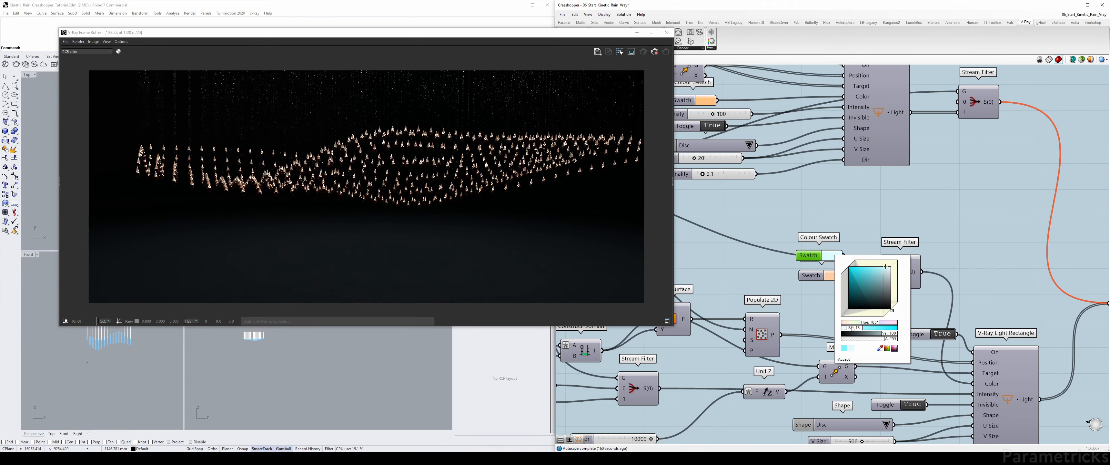
{"action": "left_click", "coordinate": [511, 257]}
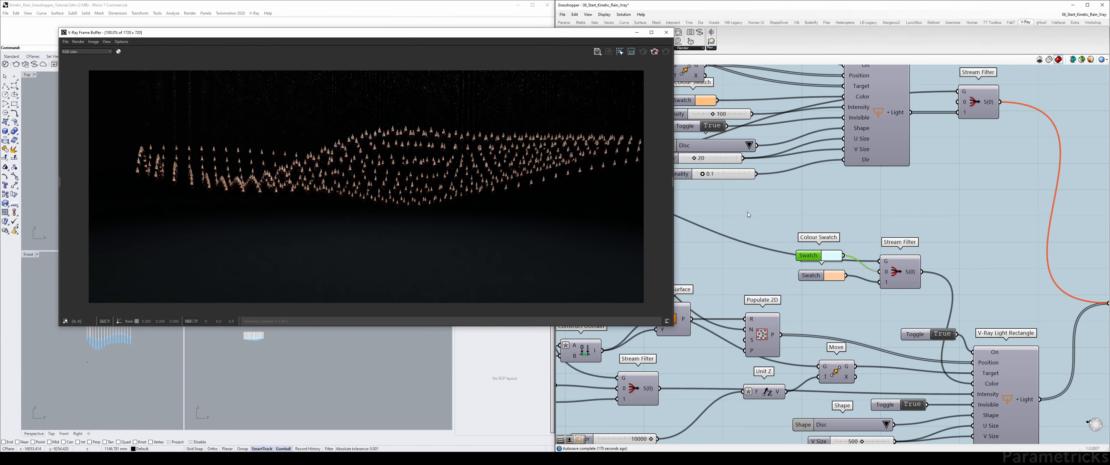
Switch the Light On toggle of the V-Ray Light Rig Dome with the Road_A.hdr texture to False
{"action": "scroll", "coordinate": [879, 202], "scroll_direction": "down", "scroll_amount": 5}
{"action": "right_click_drag", "start_coordinate": [889, 138], "coordinate": [777, 351]}
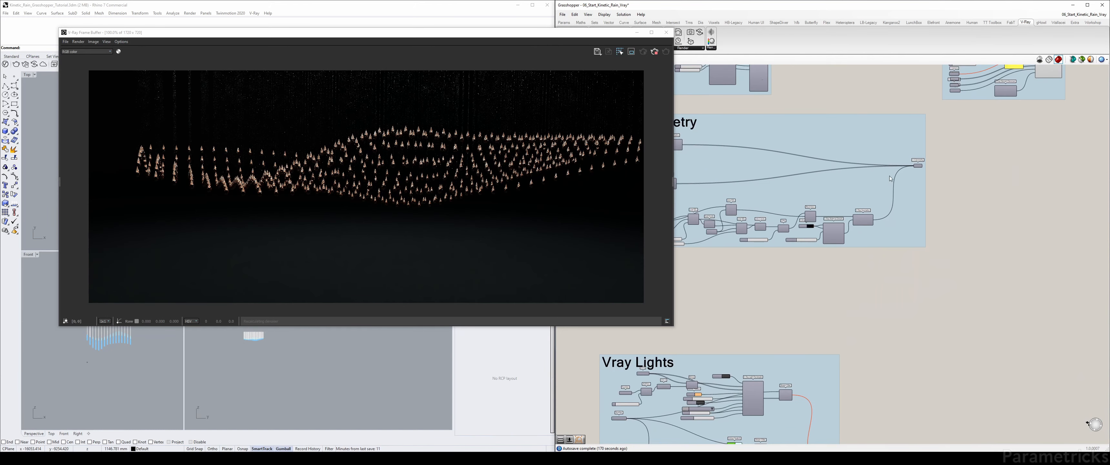
{"action": "right_click_drag", "start_coordinate": [889, 176], "coordinate": [768, 350]}
{"action": "scroll", "coordinate": [814, 196], "scroll_direction": "up", "scroll_amount": 6}
{"action": "right_click_drag", "start_coordinate": [767, 265], "coordinate": [837, 239]}
{"action": "scroll", "coordinate": [836, 239], "scroll_direction": "up", "scroll_amount": 2}
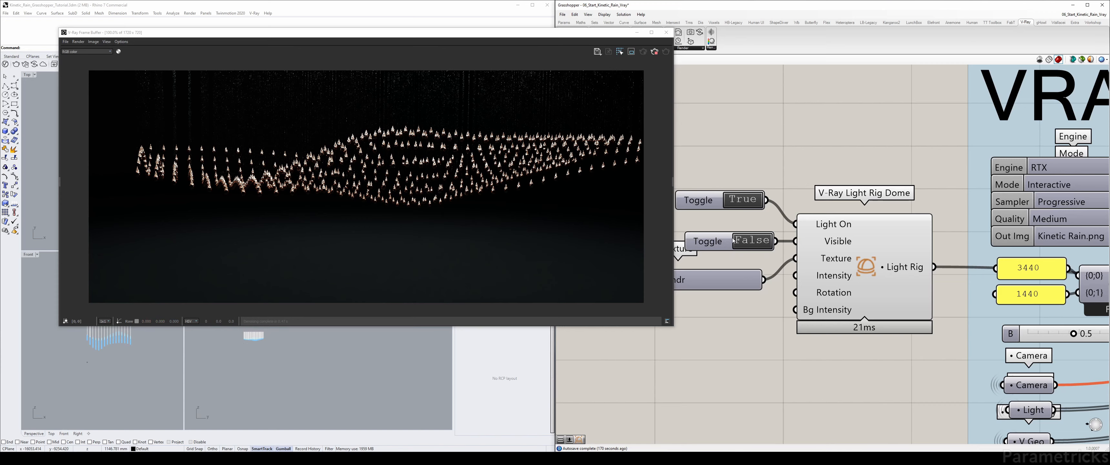
{"action": "right_click_drag", "start_coordinate": [733, 240], "coordinate": [813, 218]}
{"action": "left_click", "coordinate": [782, 260]}
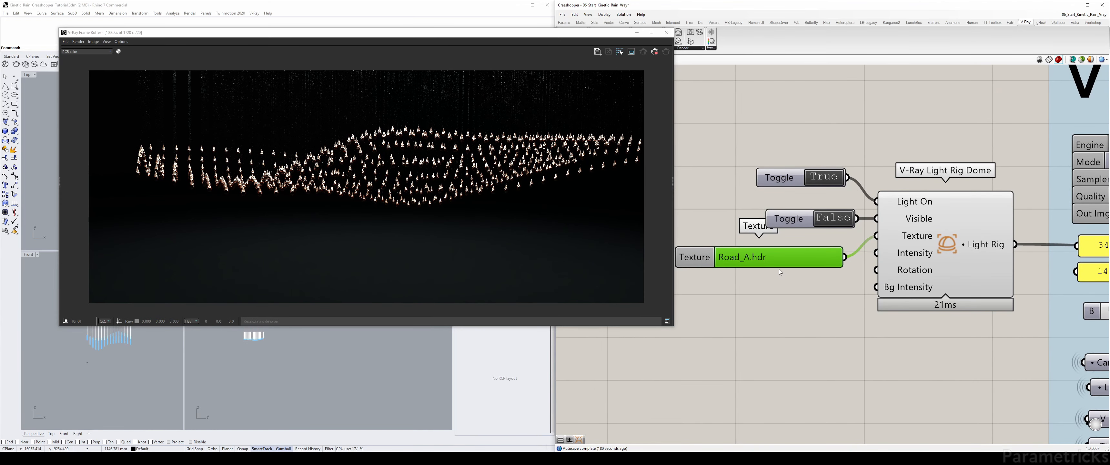
{"action": "mouse_move", "coordinate": [772, 264]}
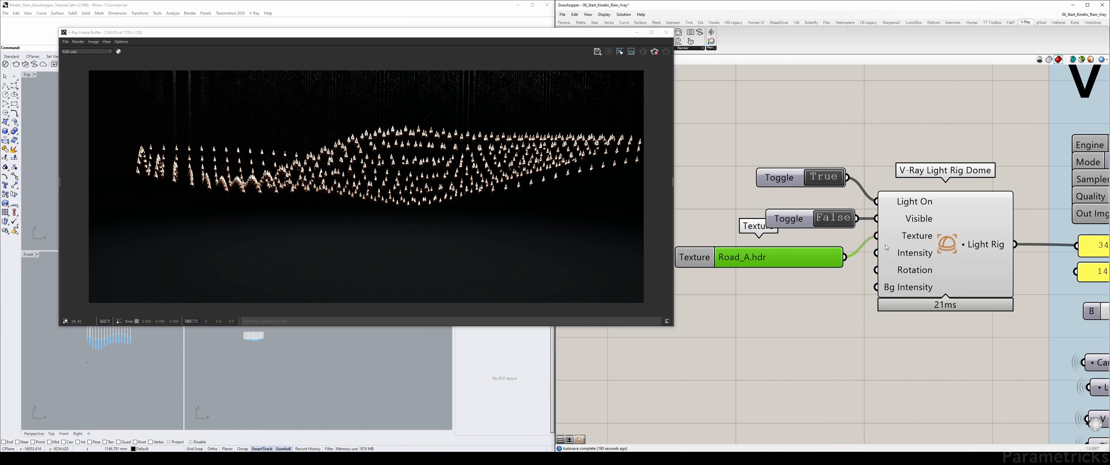
{"action": "left_click", "coordinate": [839, 188]}
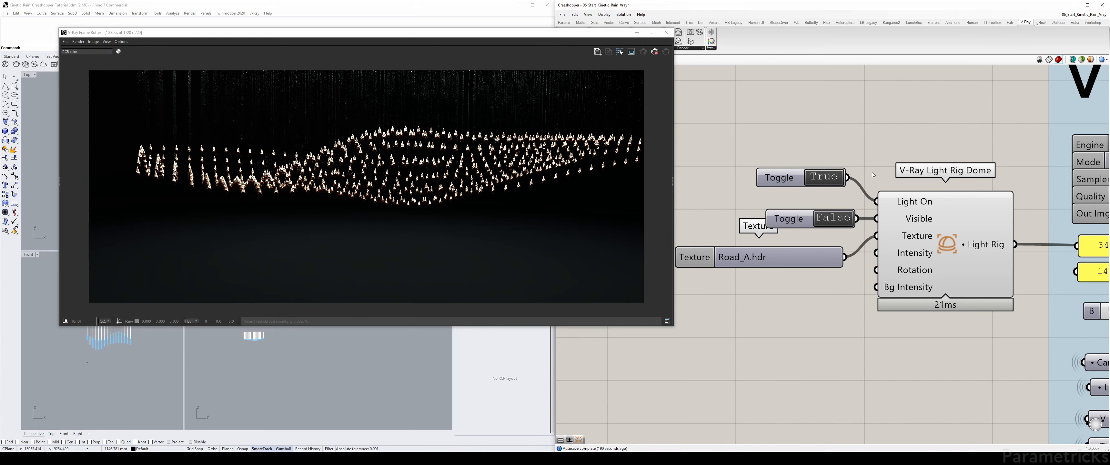
{"action": "left_click", "coordinate": [828, 177]}
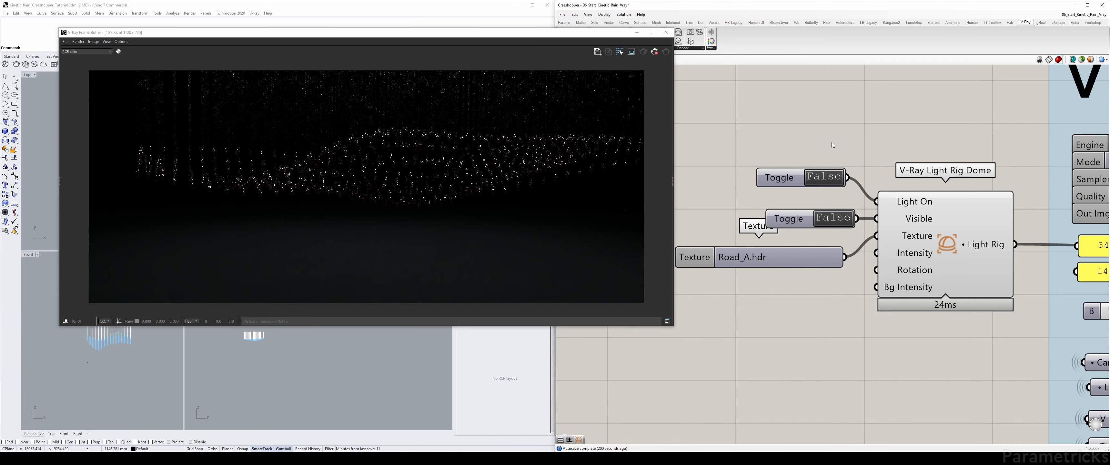
Disconnect the V-Ray Light Rig Dome from the V-Ray Render component and select the dome component
{"action": "scroll", "coordinate": [832, 144], "scroll_direction": "down", "scroll_amount": 3}
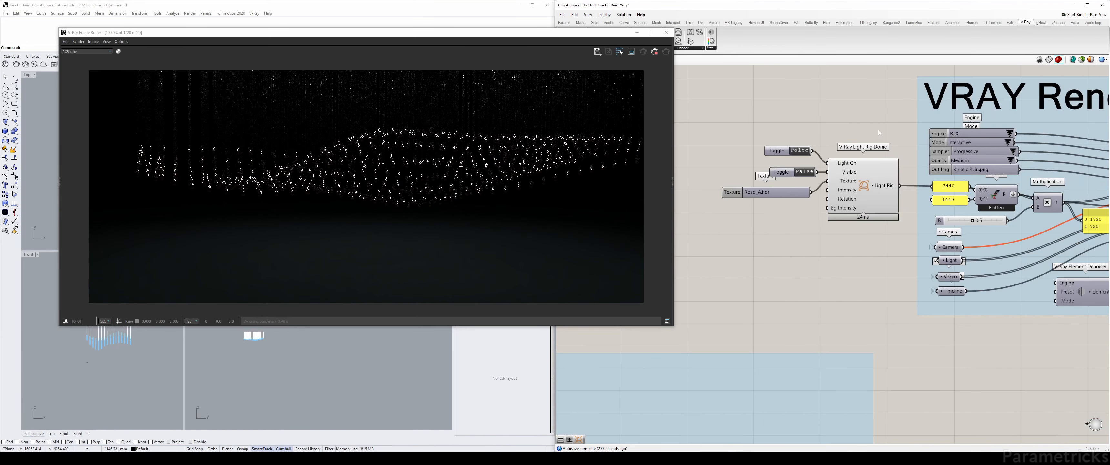
{"action": "scroll", "coordinate": [850, 202], "scroll_direction": "down", "scroll_amount": 2}
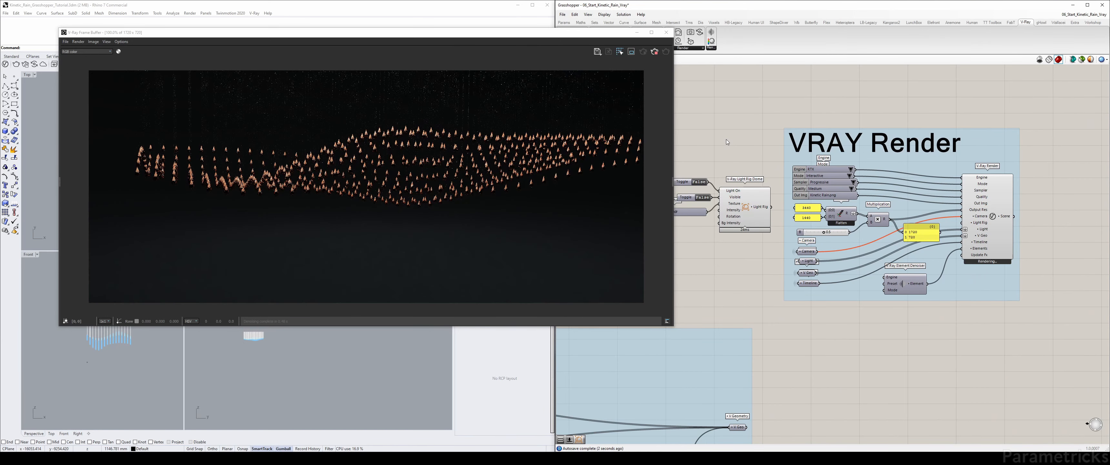
{"action": "left_click", "coordinate": [769, 213]}
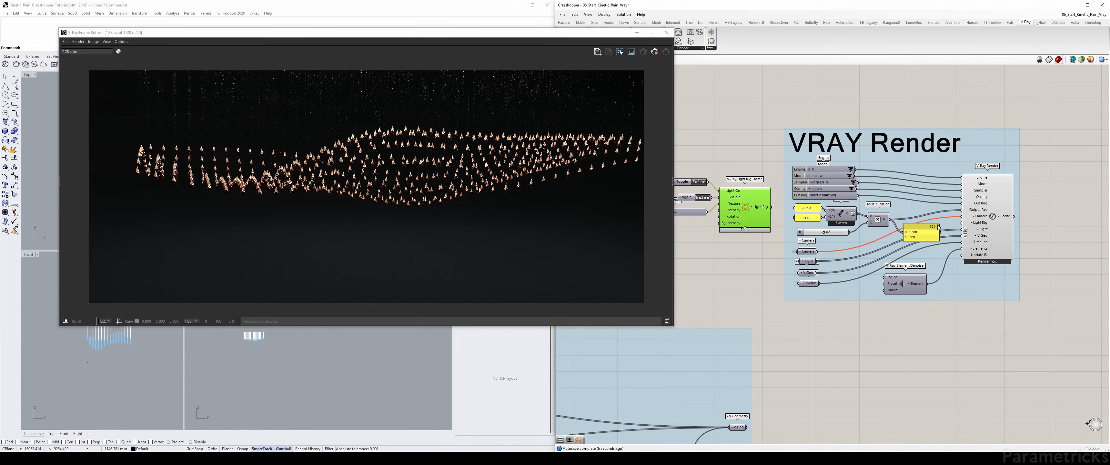
Return to the lower light components in the Vray Lights group and close the V-Ray Frame Buffer
{"action": "scroll", "coordinate": [763, 201], "scroll_direction": "down", "scroll_amount": 3}
{"action": "right_click_drag", "start_coordinate": [734, 377], "coordinate": [815, 251]}
{"action": "scroll", "coordinate": [815, 251], "scroll_direction": "down", "scroll_amount": 3}
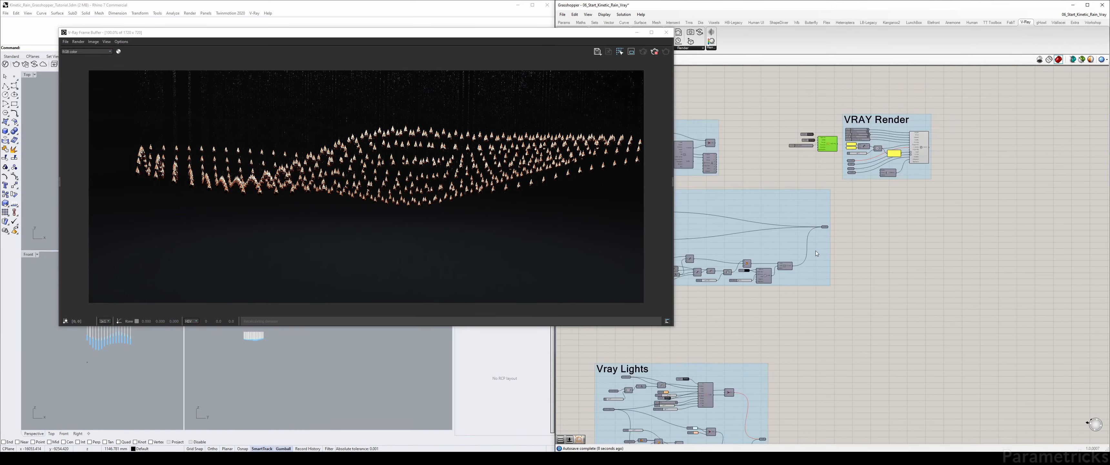
{"action": "right_click_drag", "start_coordinate": [718, 304], "coordinate": [885, 162]}
{"action": "scroll", "coordinate": [865, 288], "scroll_direction": "up", "scroll_amount": 1}
{"action": "scroll", "coordinate": [864, 290], "scroll_direction": "up", "scroll_amount": 3}
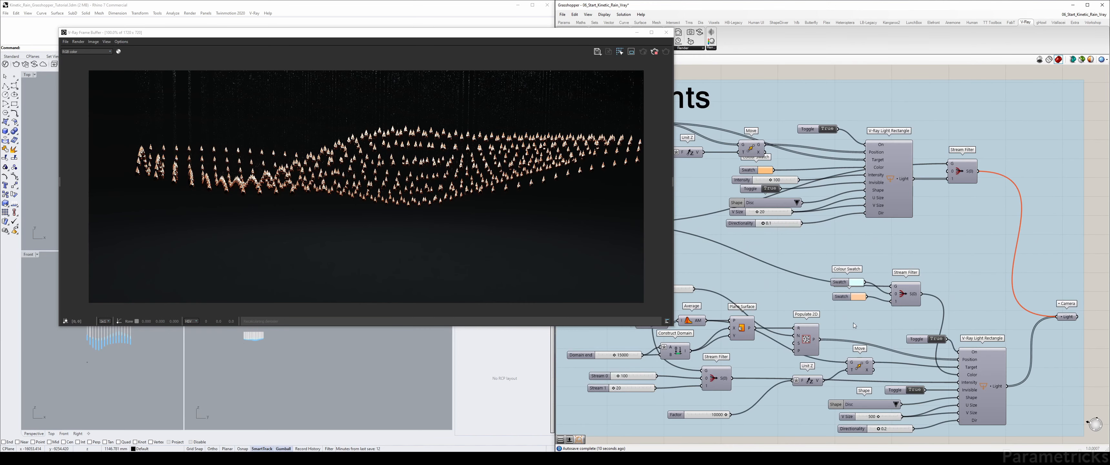
{"action": "scroll", "coordinate": [886, 210], "scroll_direction": "up", "scroll_amount": 2}
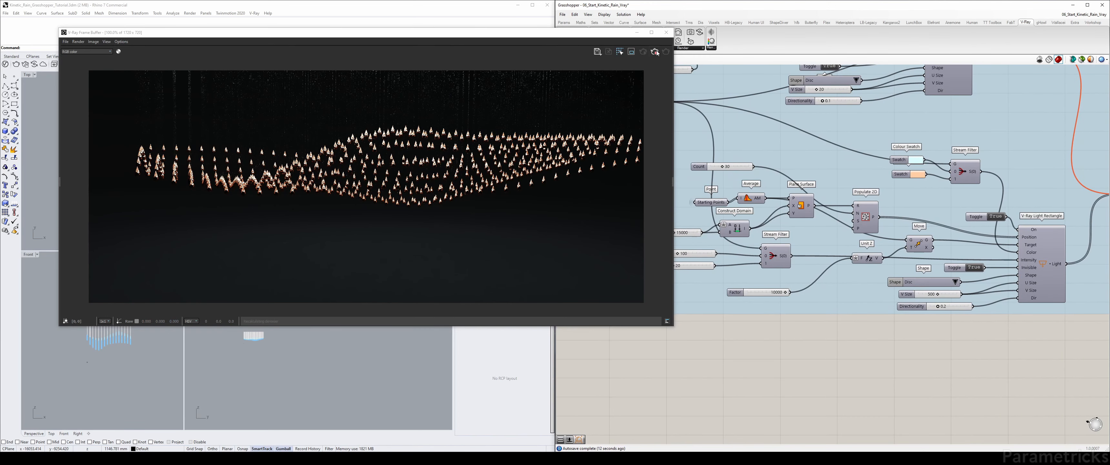
{"action": "left_click", "coordinate": [666, 32]}
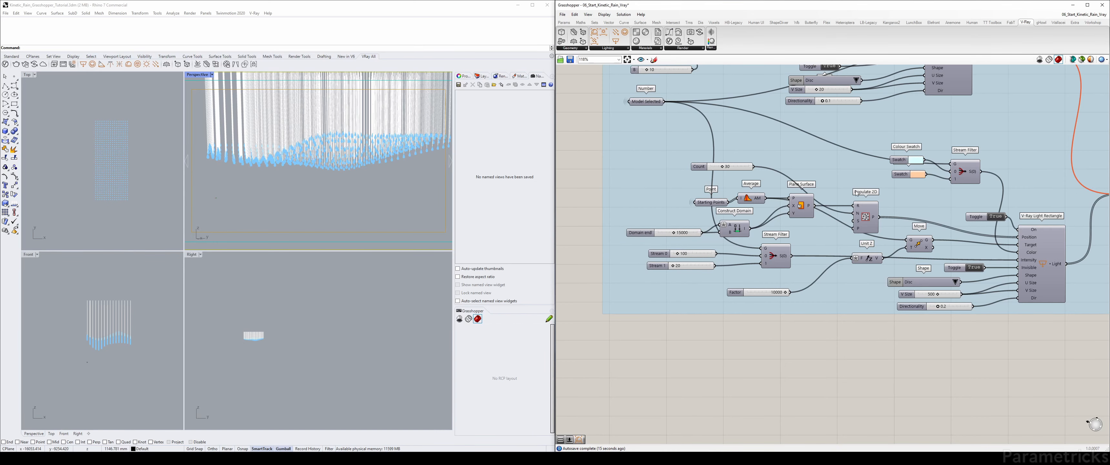
Inspect the orientation of the lower V-Ray Light Rectangle's lights and the Move and Populate 2D components that set their targets and positions
{"action": "right_click_drag", "start_coordinate": [856, 193], "coordinate": [752, 211]}
{"action": "left_click", "coordinate": [932, 259]}
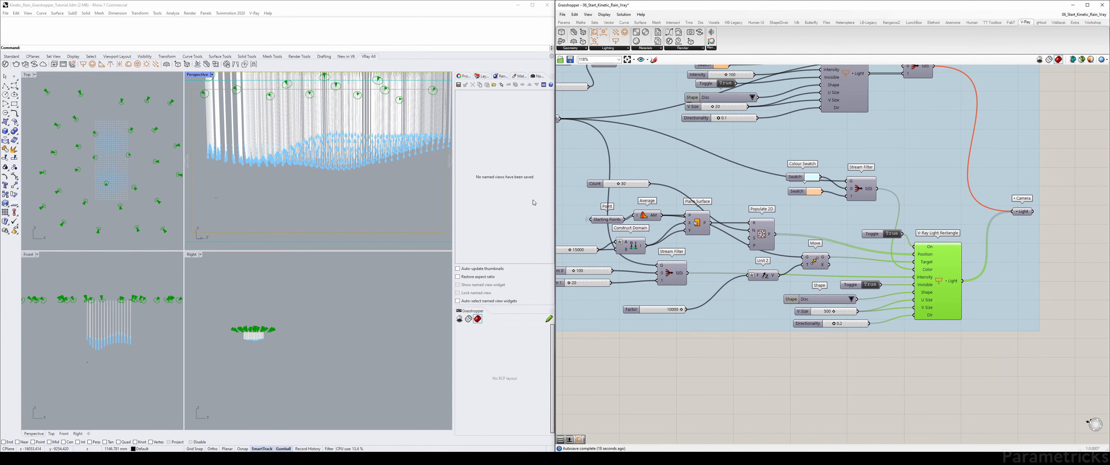
{"action": "left_click", "coordinate": [181, 234]}
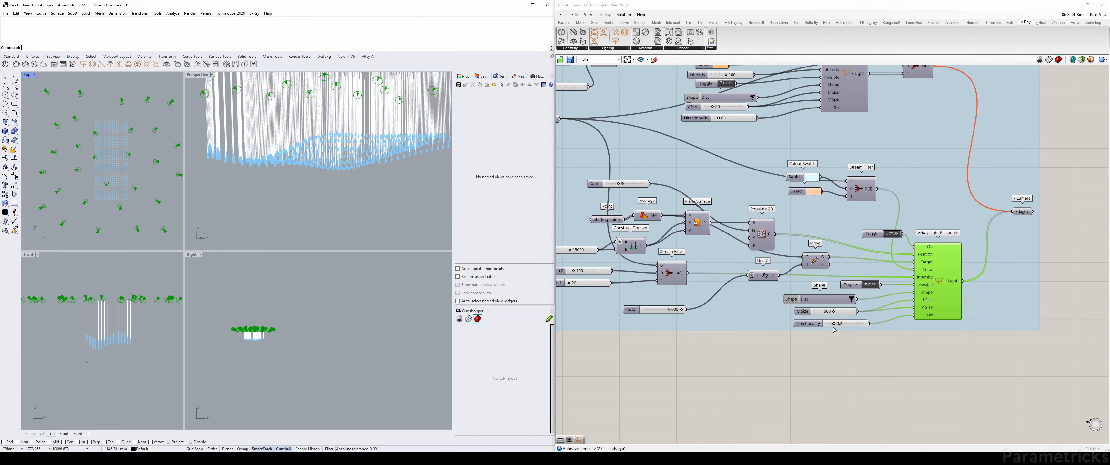
{"action": "left_click", "coordinate": [814, 269]}
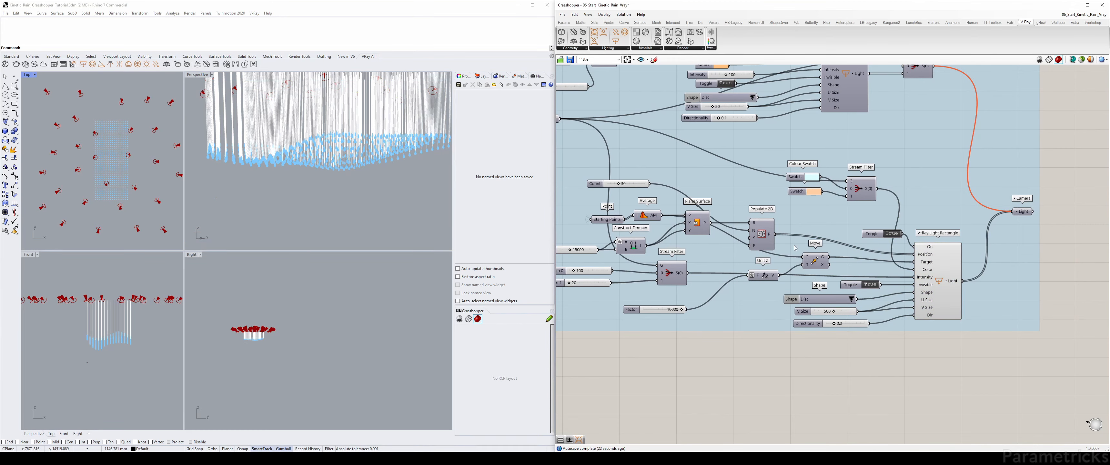
{"action": "left_click", "coordinate": [819, 263]}
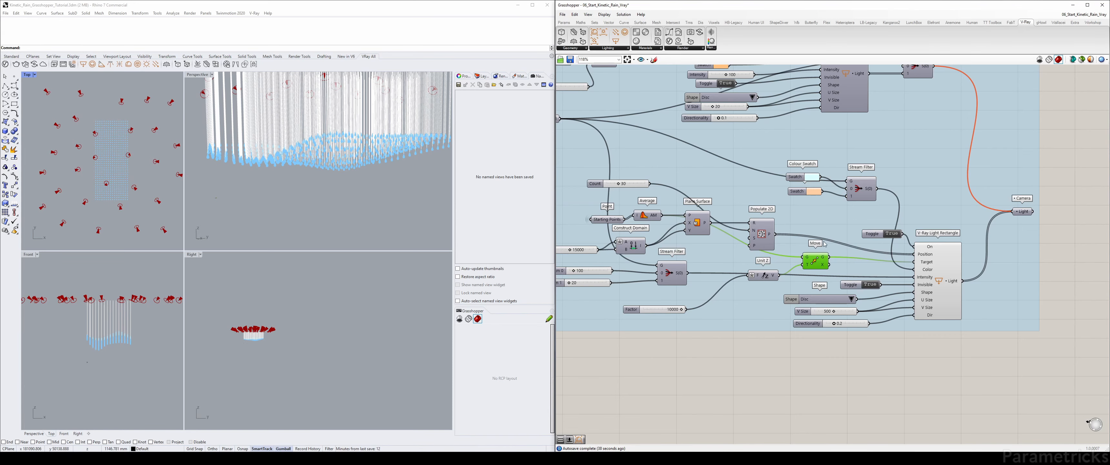
{"action": "scroll", "coordinate": [922, 264], "scroll_direction": "up", "scroll_amount": 3}
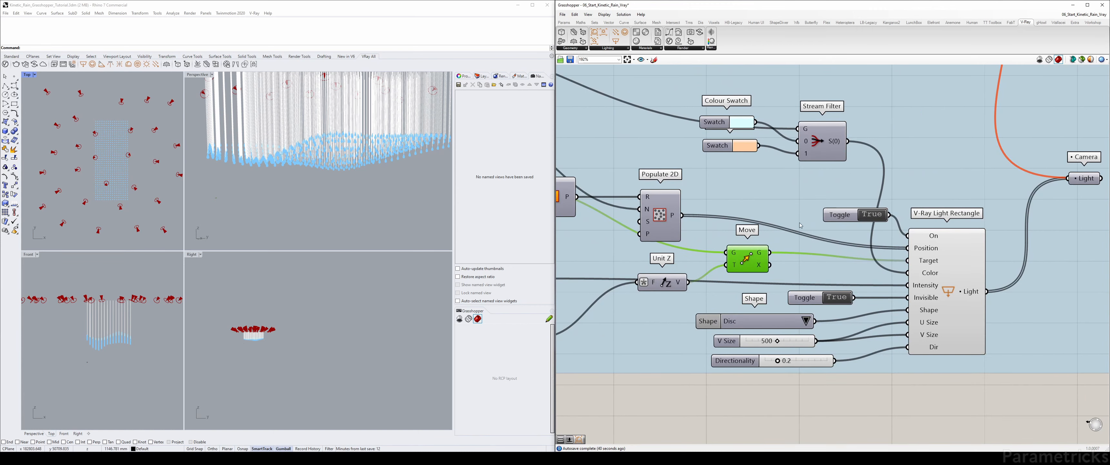
{"action": "scroll", "coordinate": [757, 254], "scroll_direction": "up", "scroll_amount": 1}
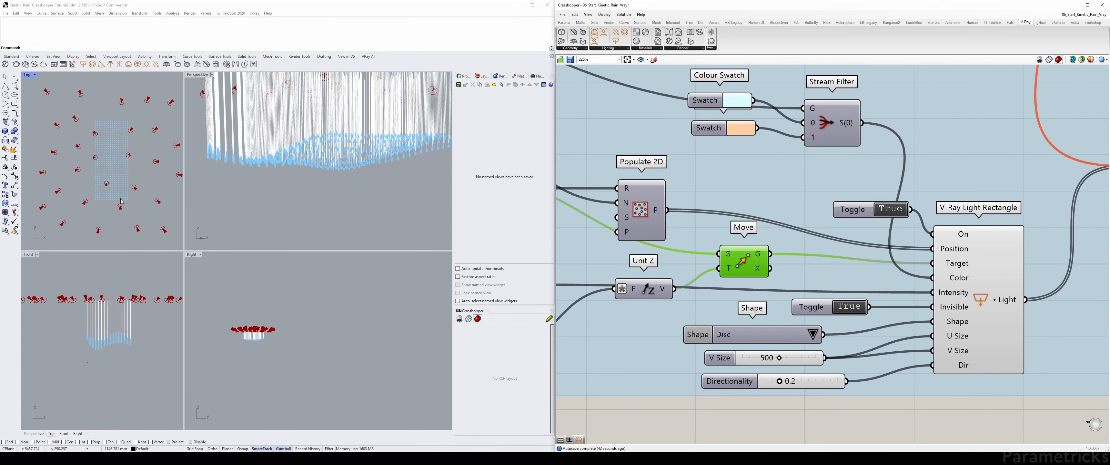
{"action": "right_click_drag", "start_coordinate": [663, 172], "coordinate": [806, 189]}
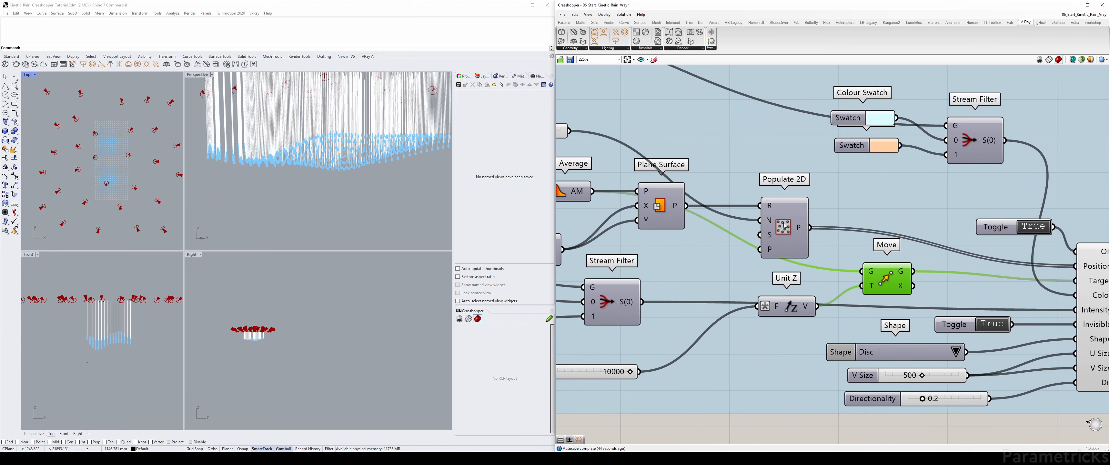
{"action": "left_click", "coordinate": [784, 225]}
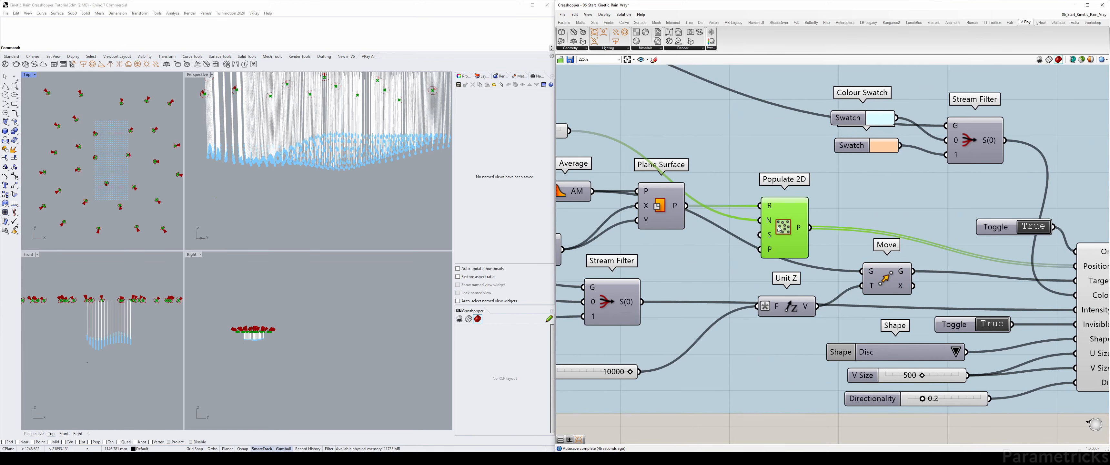
Duplicate the Move component above the original and connect the Populate 2D points to the copy's geometry input
{"action": "scroll", "coordinate": [862, 262], "scroll_direction": "up", "scroll_amount": 3}
{"action": "left_click_drag", "start_coordinate": [895, 291], "coordinate": [875, 199], "text": "alt"}
{"action": "left_click_drag", "start_coordinate": [778, 206], "coordinate": [843, 185]}
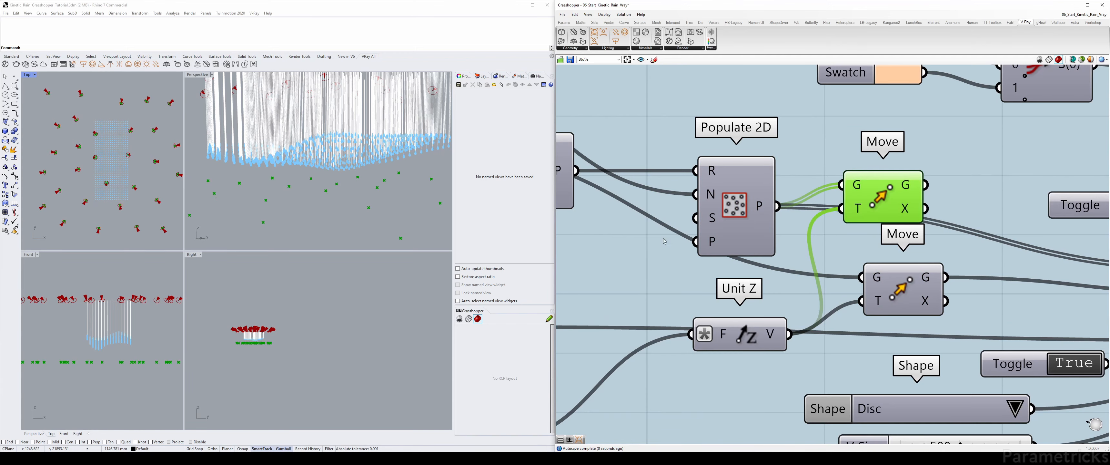
Connect the duplicated Move's geometry output to the V-Ray Light Rectangle's Target input and turn off the Move's preview
{"action": "scroll", "coordinate": [856, 171], "scroll_direction": "down", "scroll_amount": 2}
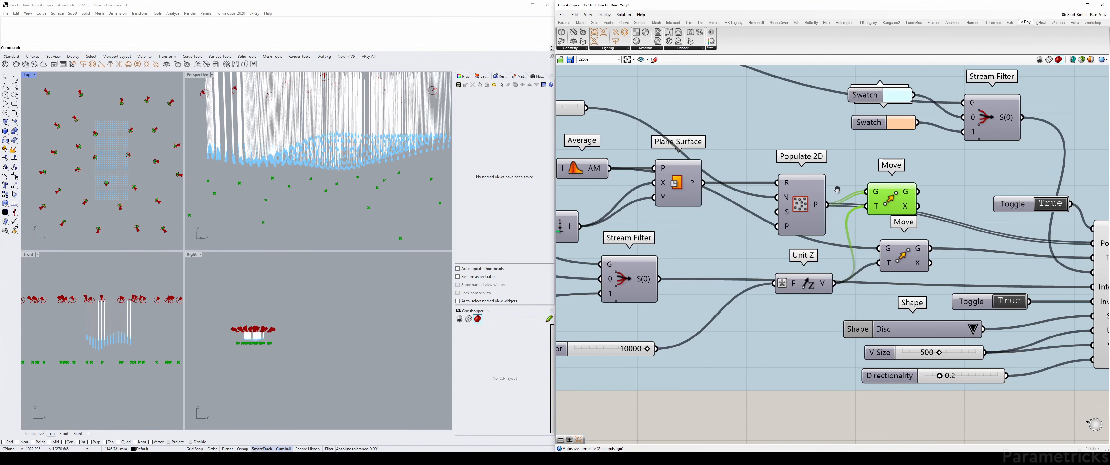
{"action": "right_click_drag", "start_coordinate": [881, 188], "coordinate": [695, 188]}
{"action": "left_click_drag", "start_coordinate": [712, 179], "coordinate": [879, 232]}
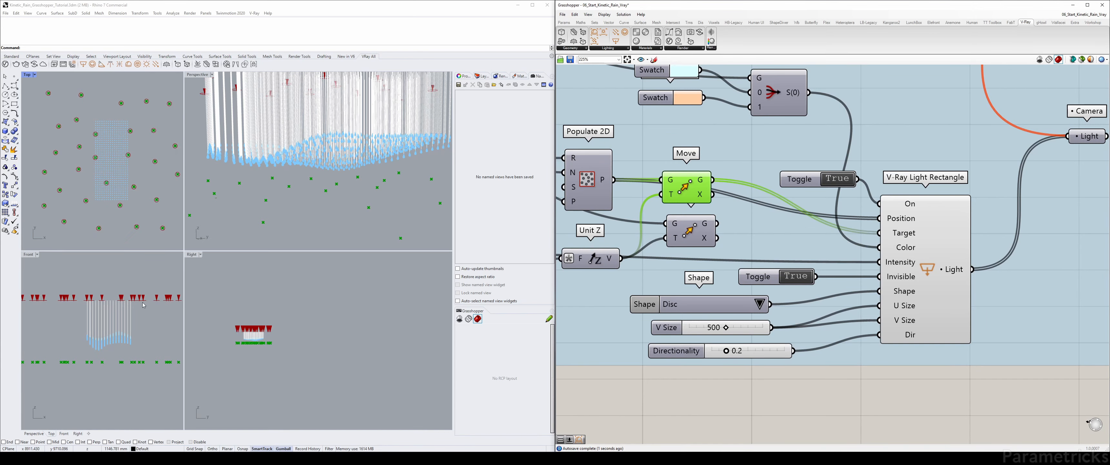
{"action": "right_click_drag", "start_coordinate": [717, 133], "coordinate": [829, 148]}
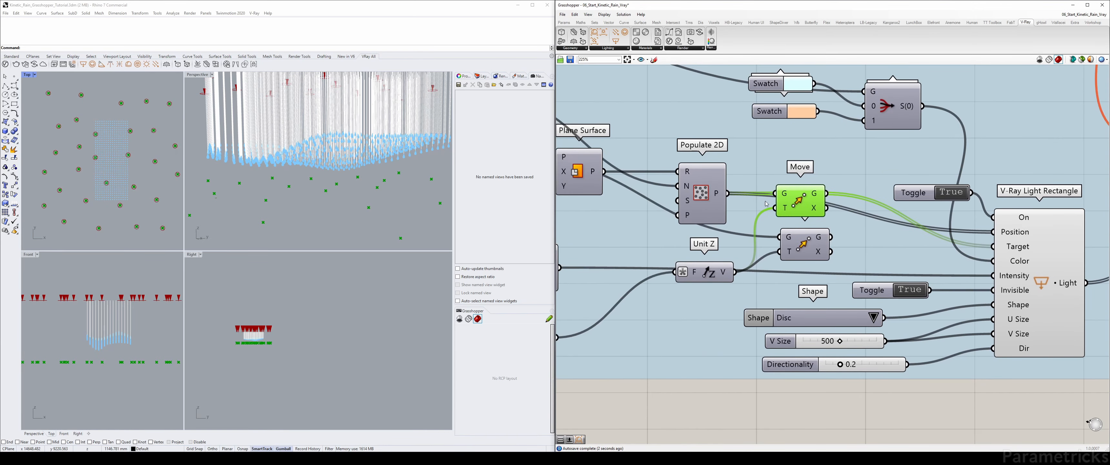
{"action": "key", "text": "ctrl+q"}
Set the Count slider feeding Populate 2D to 50 lights
{"action": "scroll", "coordinate": [794, 197], "scroll_direction": "down", "scroll_amount": 4}
{"action": "right_click_drag", "start_coordinate": [723, 237], "coordinate": [869, 327]}
{"action": "scroll", "coordinate": [759, 274], "scroll_direction": "up", "scroll_amount": 3}
{"action": "right_click_drag", "start_coordinate": [758, 275], "coordinate": [696, 245]}
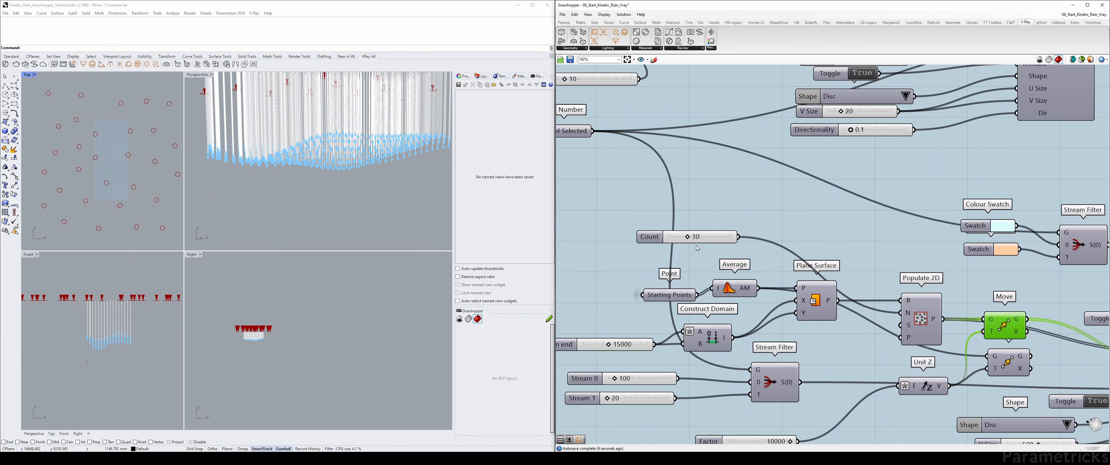
{"action": "double_click", "coordinate": [715, 236]}
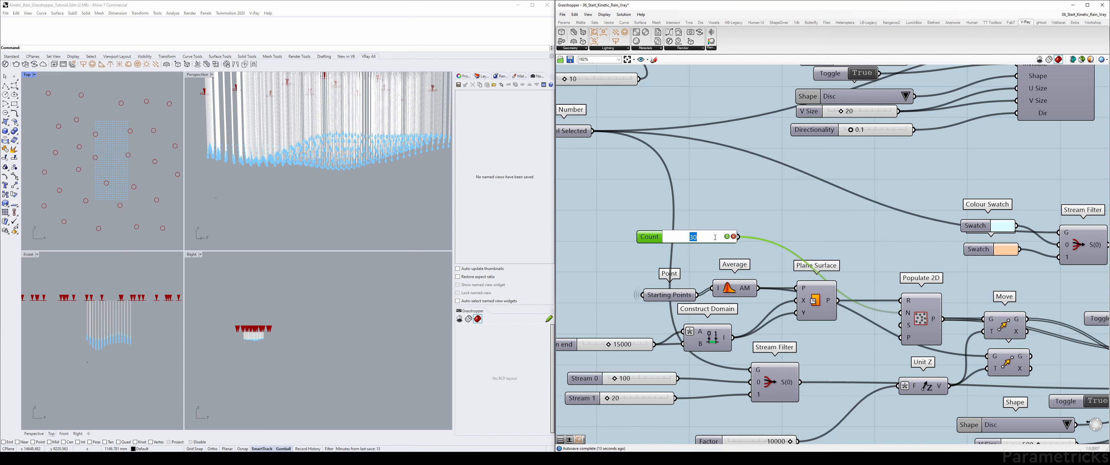
{"action": "type", "text": "50"}
{"action": "key", "text": "Return"}
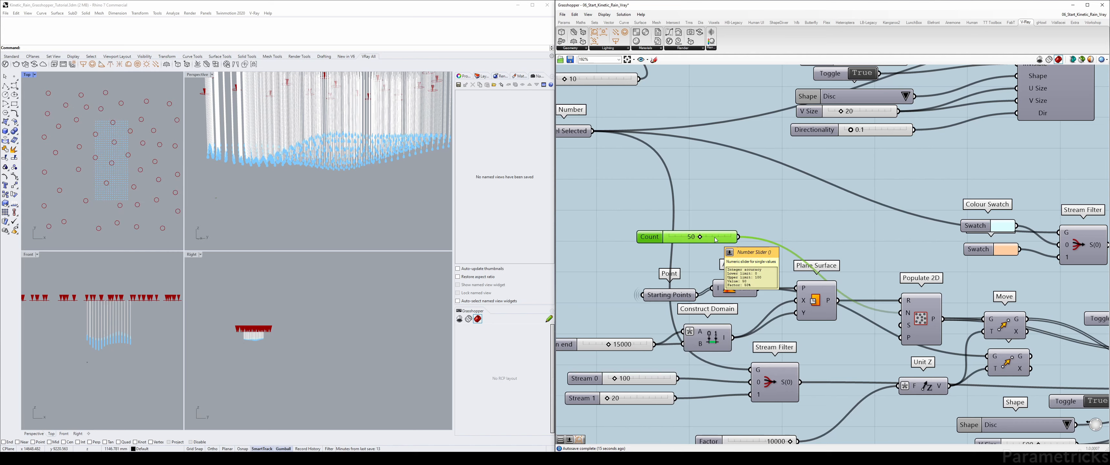
{"action": "right_click_drag", "start_coordinate": [715, 240], "coordinate": [762, 192]}
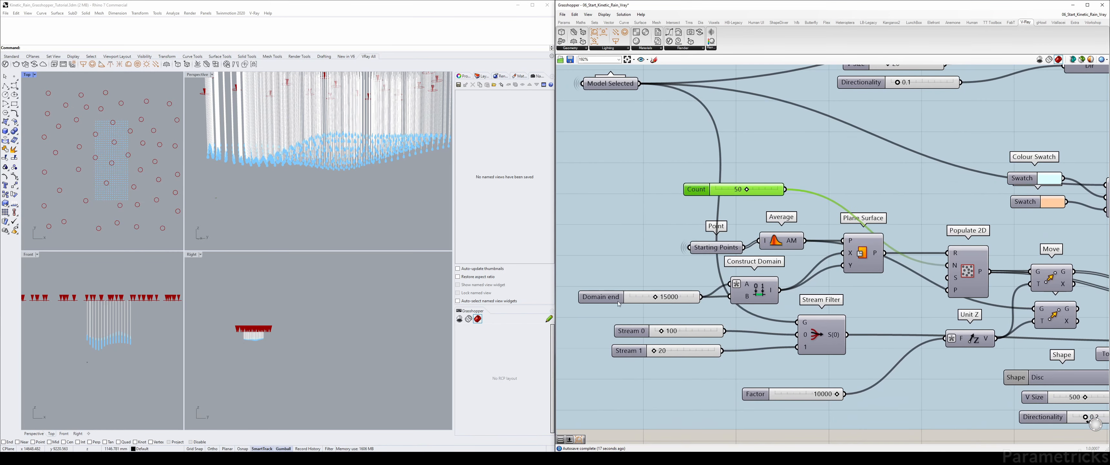
{"action": "left_click", "coordinate": [640, 301]}
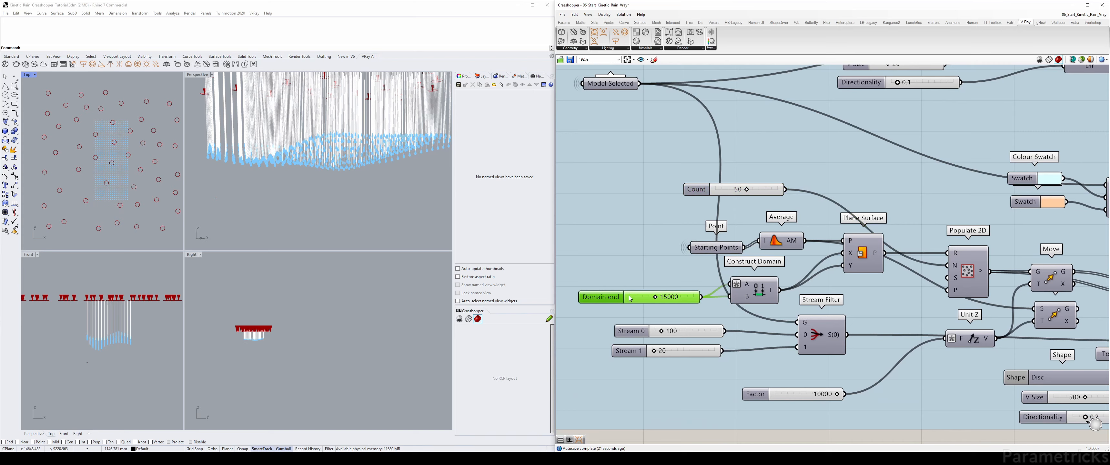
{"action": "left_click", "coordinate": [702, 190]}
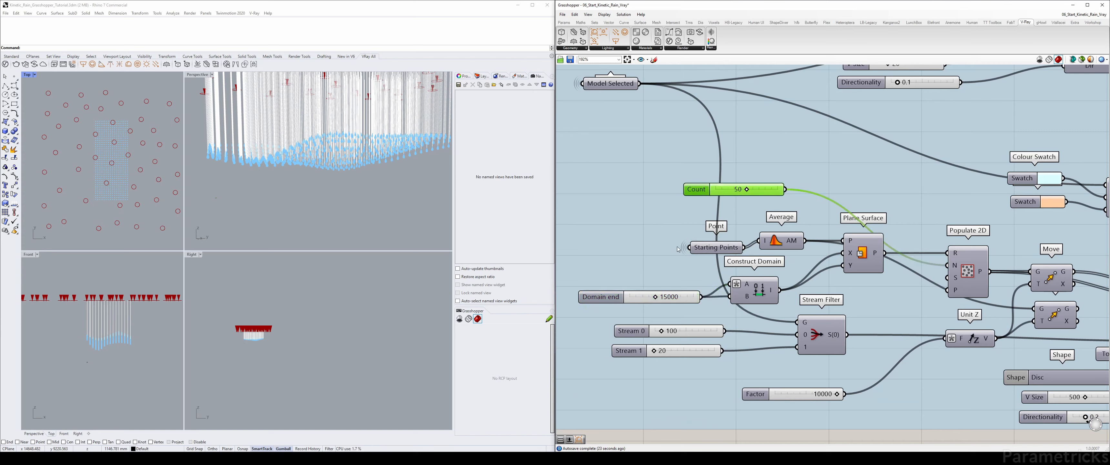
{"action": "left_click", "coordinate": [627, 299]}
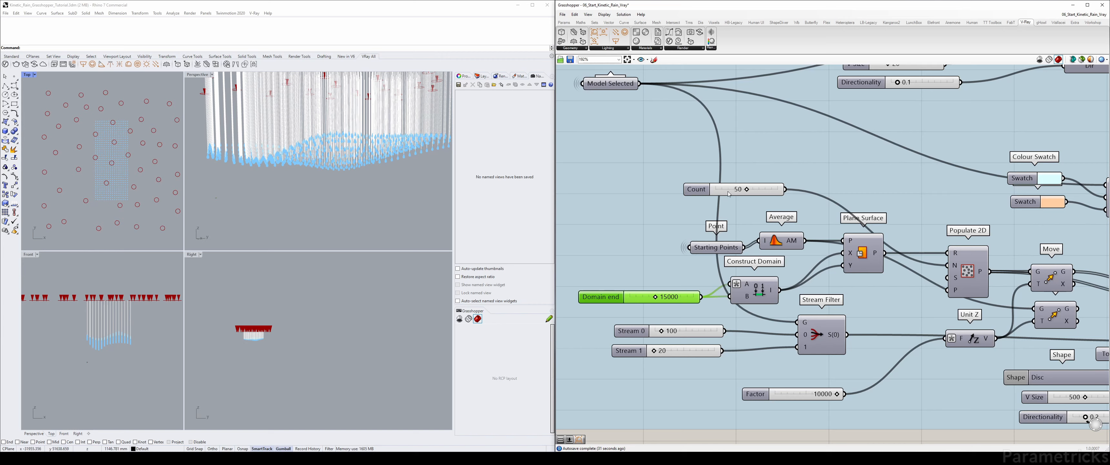
{"action": "left_click", "coordinate": [699, 191], "text": "shift"}
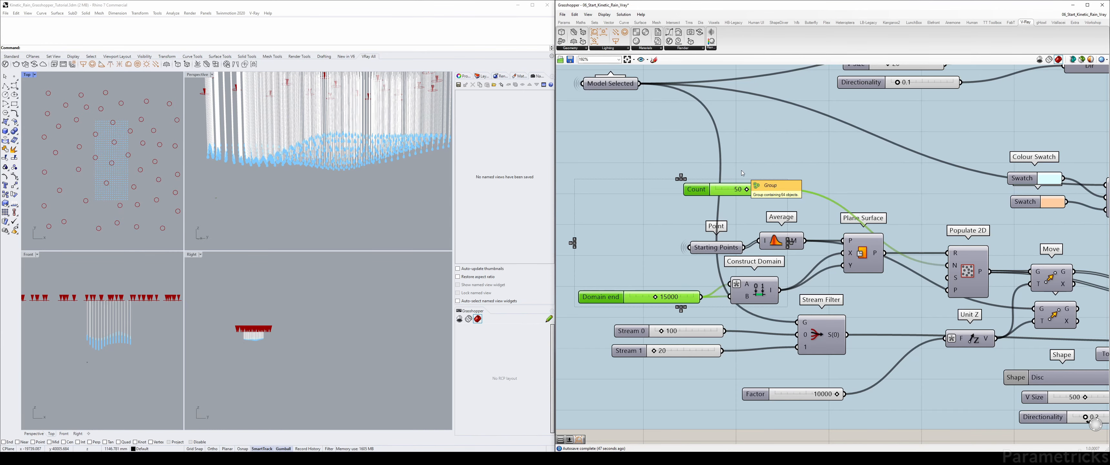
{"action": "right_click_drag", "start_coordinate": [773, 186], "coordinate": [677, 194]}
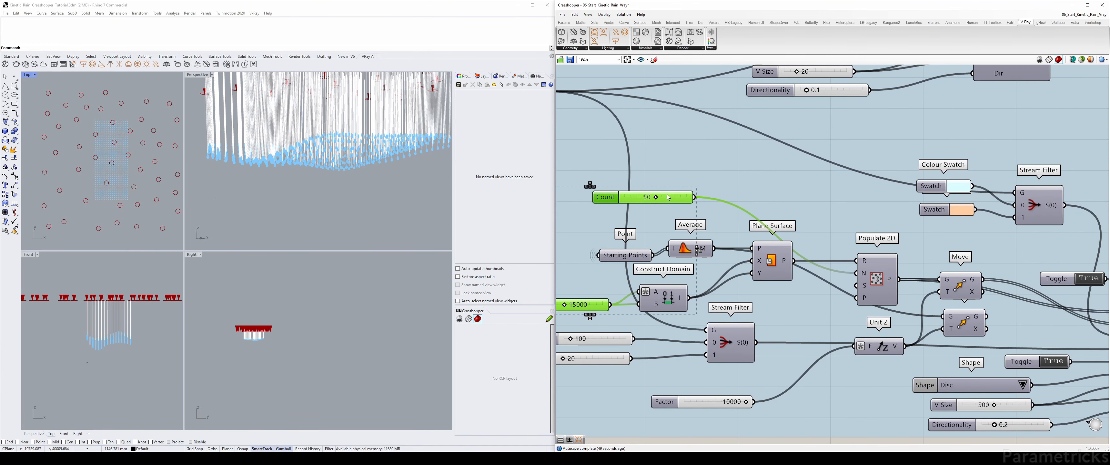
{"action": "left_click", "coordinate": [699, 167]}
Try rendering the scene from the Top viewport with the V-Ray Render component and stop the render
{"action": "scroll", "coordinate": [732, 170], "scroll_direction": "down", "scroll_amount": 7}
{"action": "right_click_drag", "start_coordinate": [871, 125], "coordinate": [746, 261]}
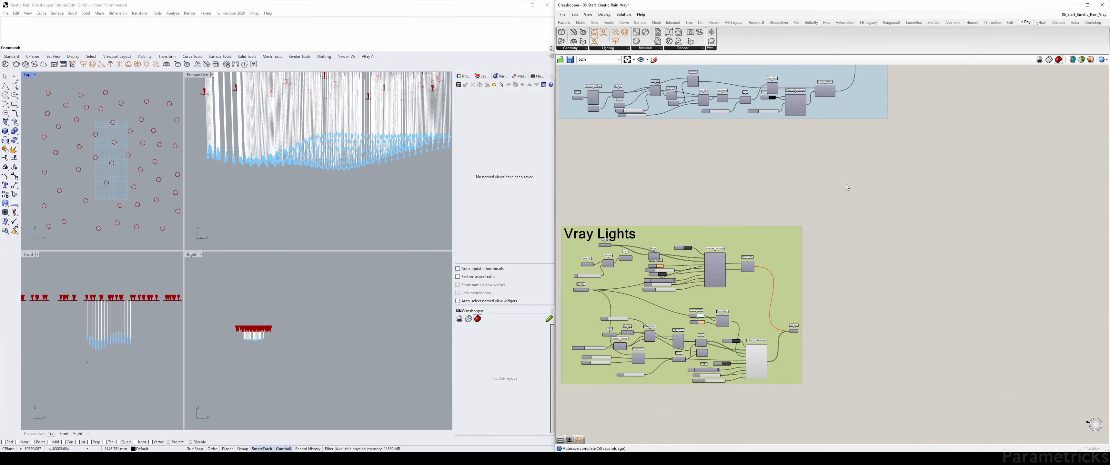
{"action": "right_click_drag", "start_coordinate": [863, 142], "coordinate": [711, 360]}
{"action": "scroll", "coordinate": [861, 184], "scroll_direction": "up", "scroll_amount": 5}
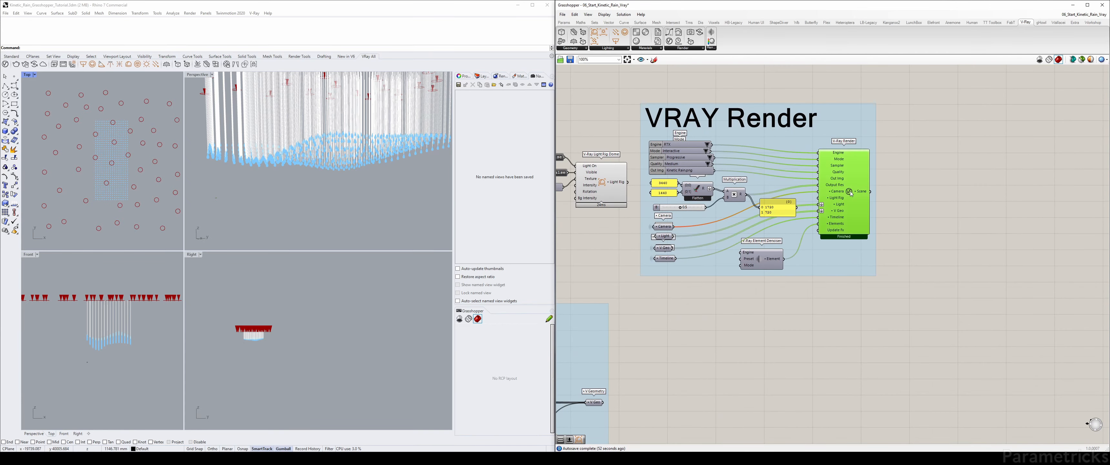
{"action": "right_click", "coordinate": [850, 191]}
{"action": "left_click", "coordinate": [867, 234]}
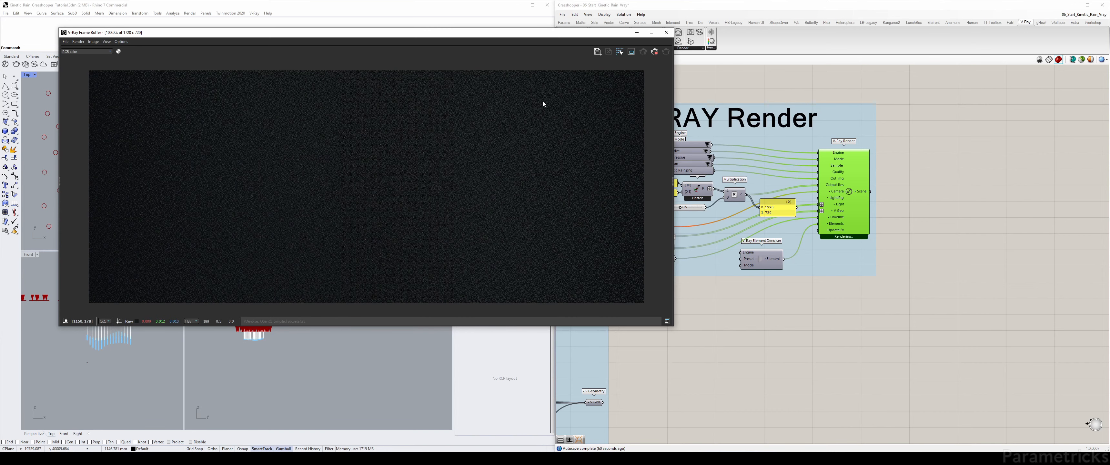
{"action": "left_click", "coordinate": [666, 32]}
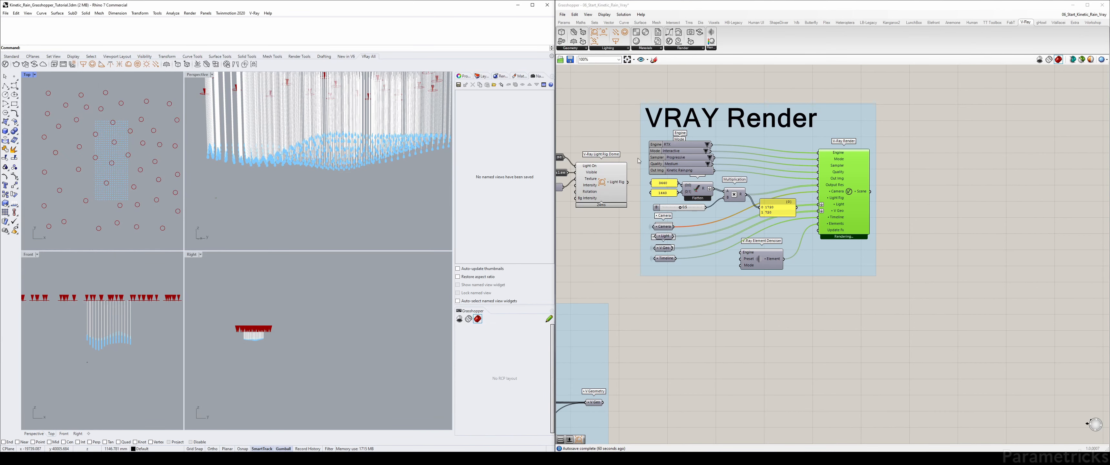
{"action": "right_click", "coordinate": [851, 191]}
{"action": "left_click", "coordinate": [864, 247]}
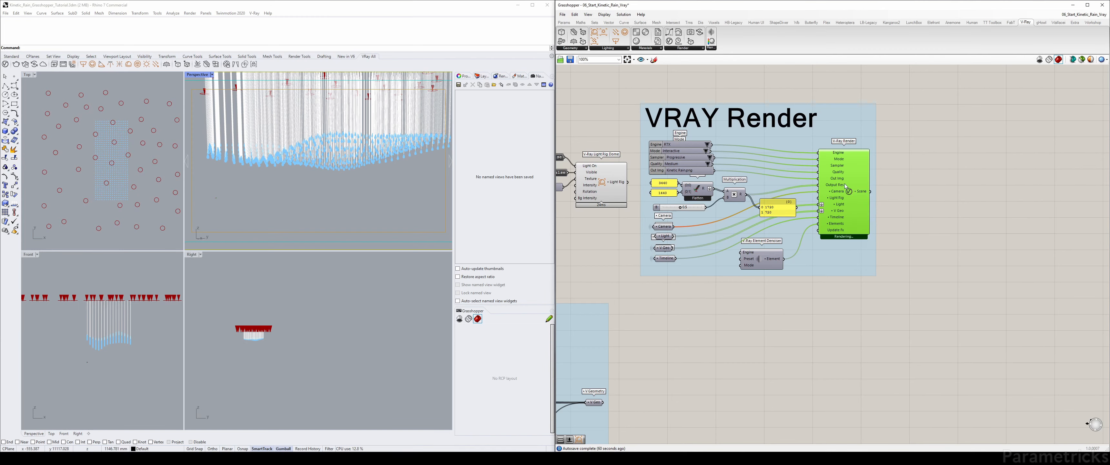
Render the scene from the Perspective viewport, examine the lighting on the drops up close, and close the frame buffer
{"action": "right_click", "coordinate": [860, 208]}
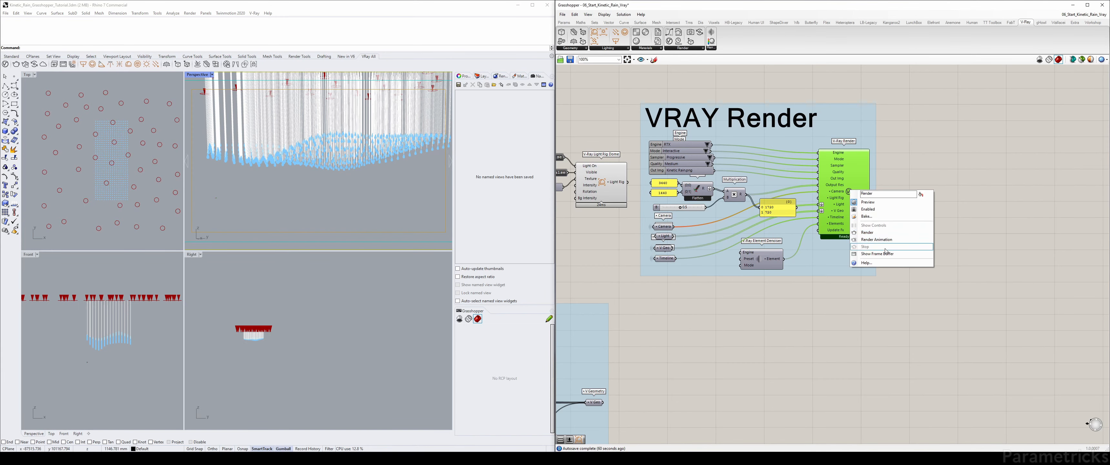
{"action": "left_click", "coordinate": [866, 233]}
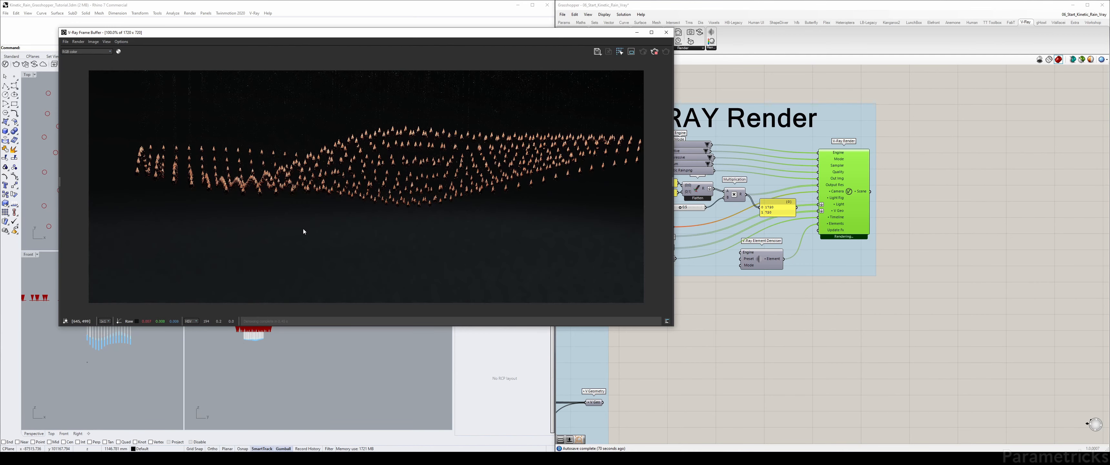
{"action": "scroll", "coordinate": [252, 191], "scroll_direction": "up", "scroll_amount": 2}
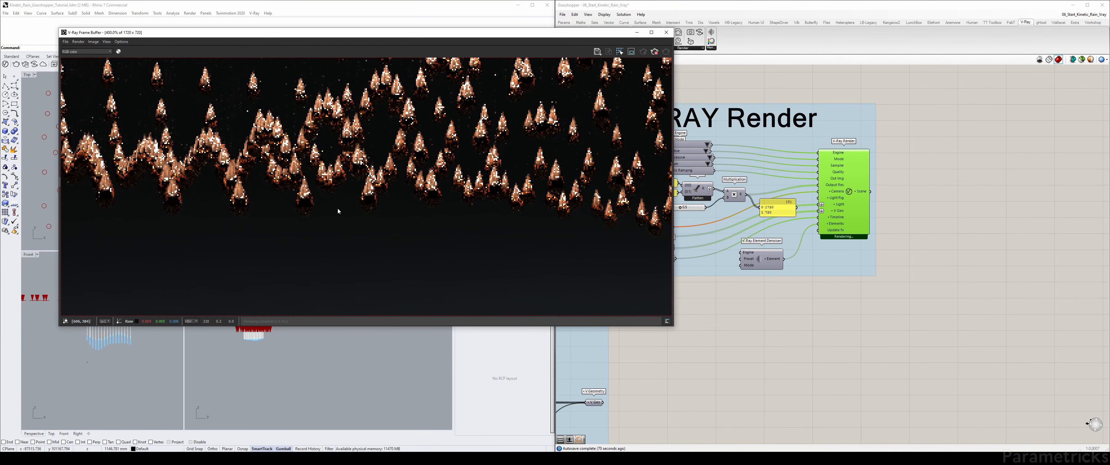
{"action": "scroll", "coordinate": [337, 208], "scroll_direction": "down", "scroll_amount": 2}
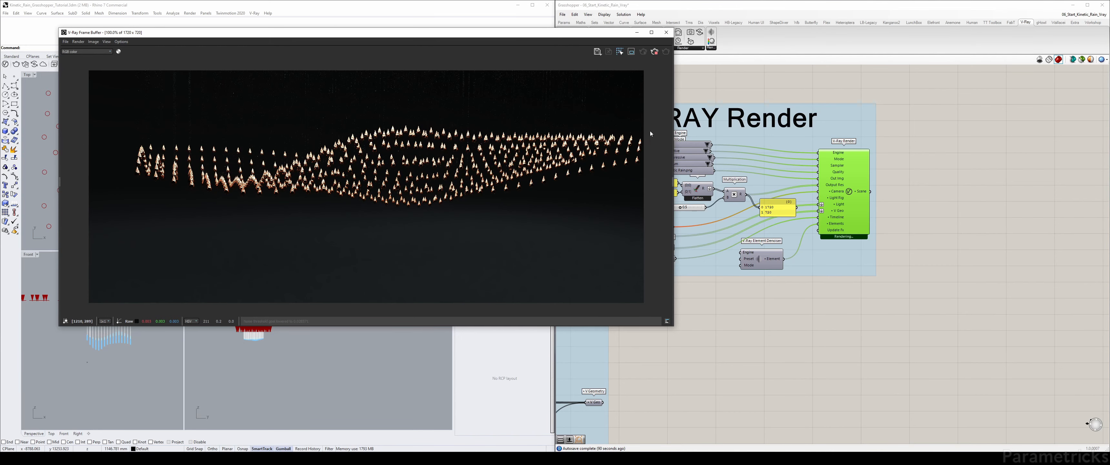
{"action": "scroll", "coordinate": [304, 162], "scroll_direction": "up", "scroll_amount": 1}
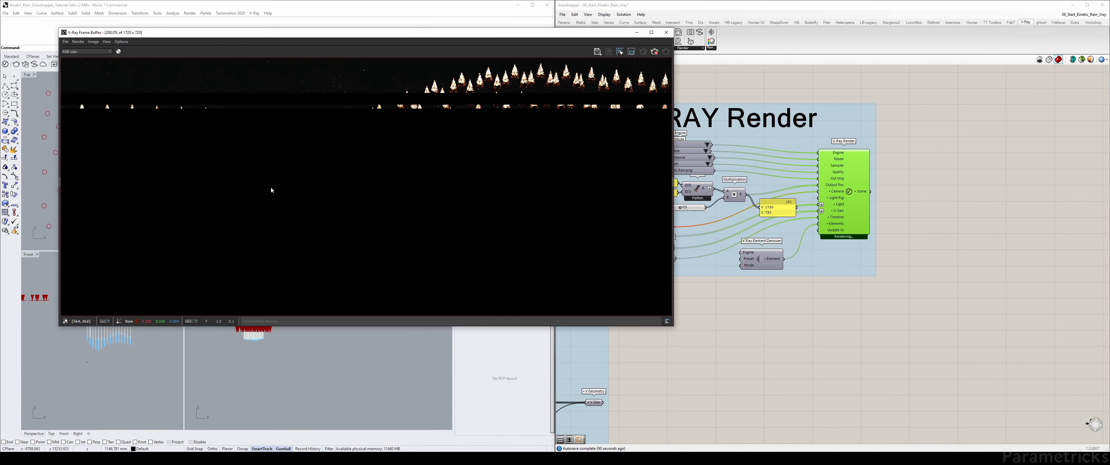
{"action": "scroll", "coordinate": [253, 159], "scroll_direction": "down", "scroll_amount": 1}
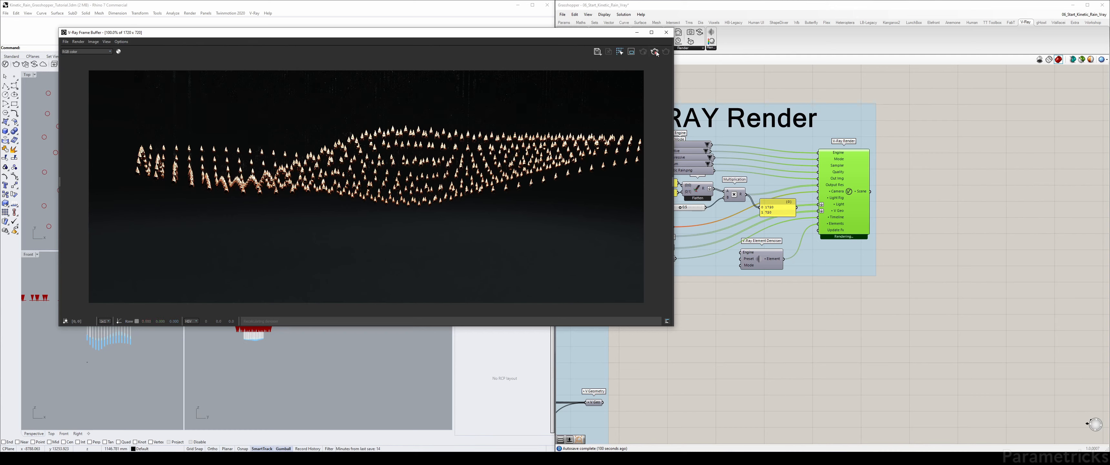
{"action": "scroll", "coordinate": [253, 177], "scroll_direction": "up", "scroll_amount": 1}
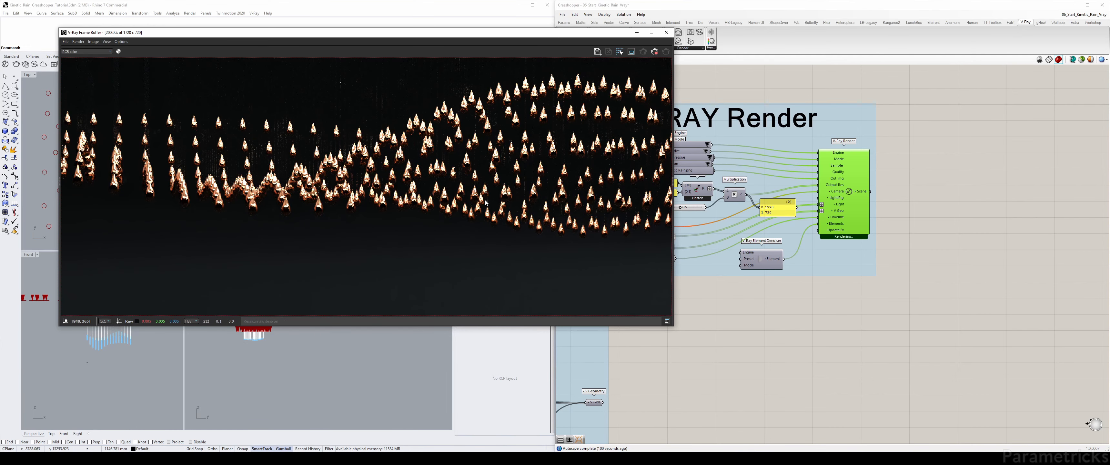
{"action": "left_click", "coordinate": [666, 32]}
Add a V-Ray Light Rectangle component above the Vray Lights group and generate its input controls
{"action": "scroll", "coordinate": [717, 305], "scroll_direction": "down", "scroll_amount": 5}
{"action": "scroll", "coordinate": [717, 305], "scroll_direction": "up", "scroll_amount": 5}
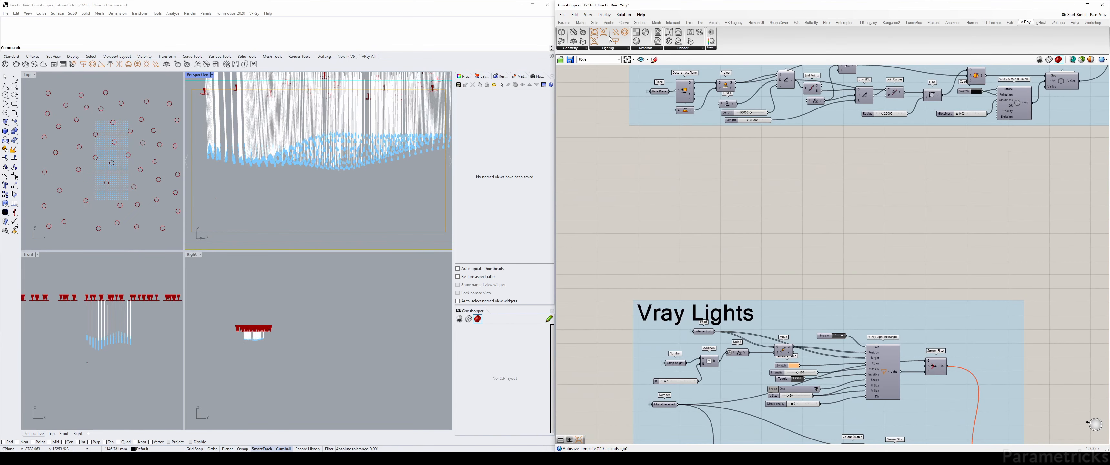
{"action": "left_click", "coordinate": [606, 49]}
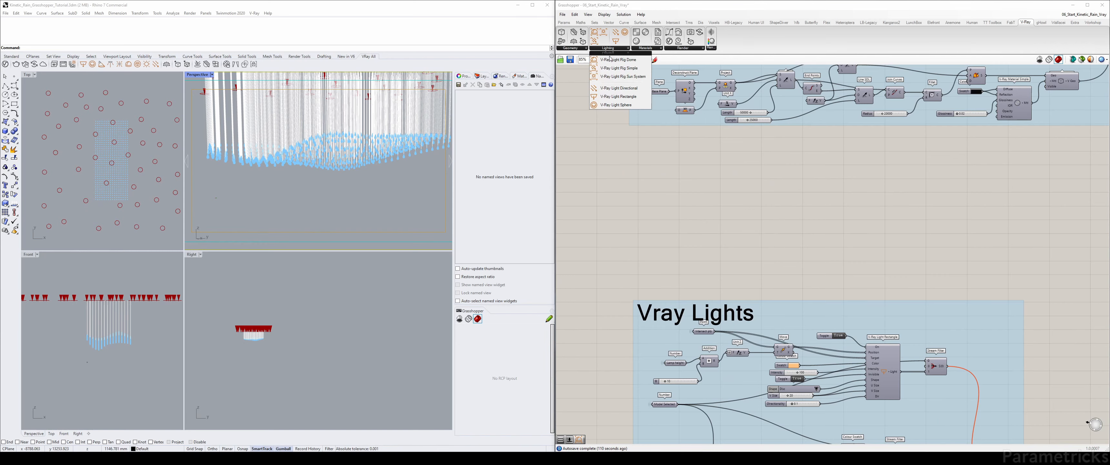
{"action": "left_click", "coordinate": [629, 89]}
{"action": "left_click", "coordinate": [775, 229]}
{"action": "scroll", "coordinate": [775, 222], "scroll_direction": "up", "scroll_amount": 3}
{"action": "left_click", "coordinate": [777, 224]}
{"action": "scroll", "coordinate": [788, 214], "scroll_direction": "up", "scroll_amount": 2}
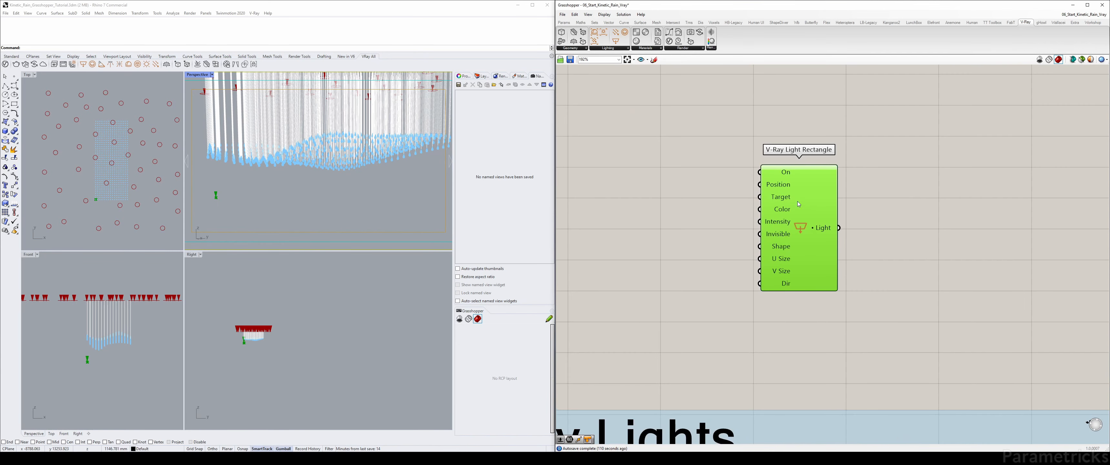
{"action": "right_click", "coordinate": [800, 228]}
{"action": "left_click", "coordinate": [818, 258]}
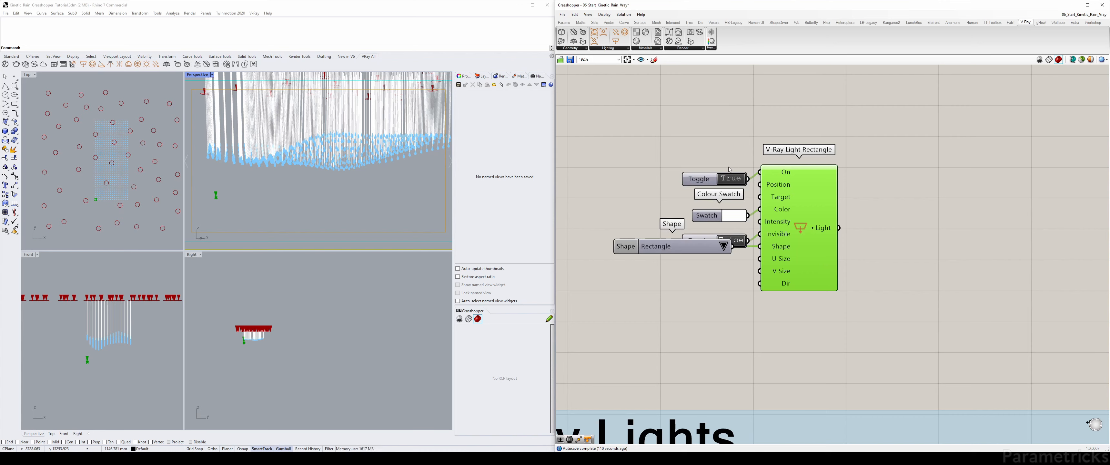
Spread out the new light's On, Color, Invisible and Shape controls and set the Invisible toggle to True
{"action": "left_click", "coordinate": [699, 153]}
{"action": "left_click_drag", "start_coordinate": [714, 215], "coordinate": [705, 197]}
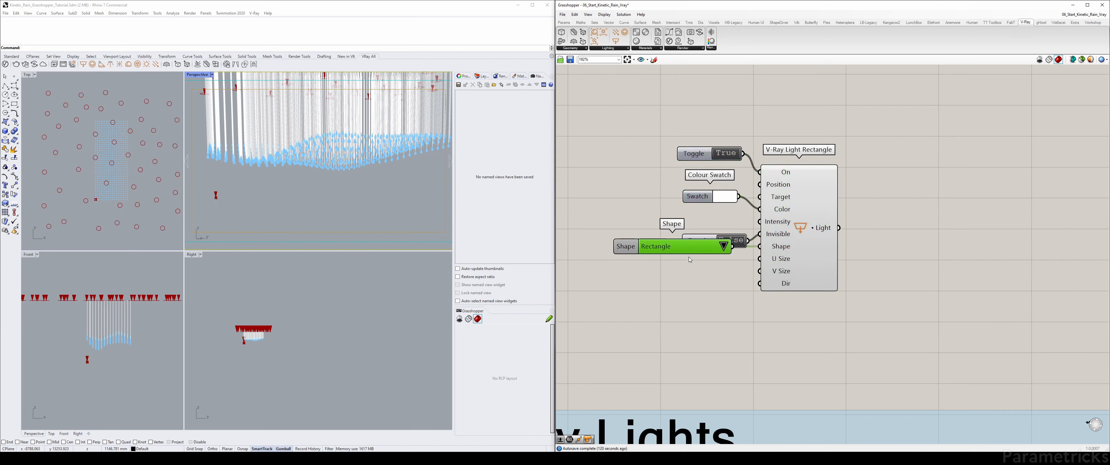
{"action": "left_click_drag", "start_coordinate": [627, 246], "coordinate": [629, 267]}
{"action": "left_click_drag", "start_coordinate": [695, 242], "coordinate": [691, 239]}
{"action": "double_click", "coordinate": [730, 241]}
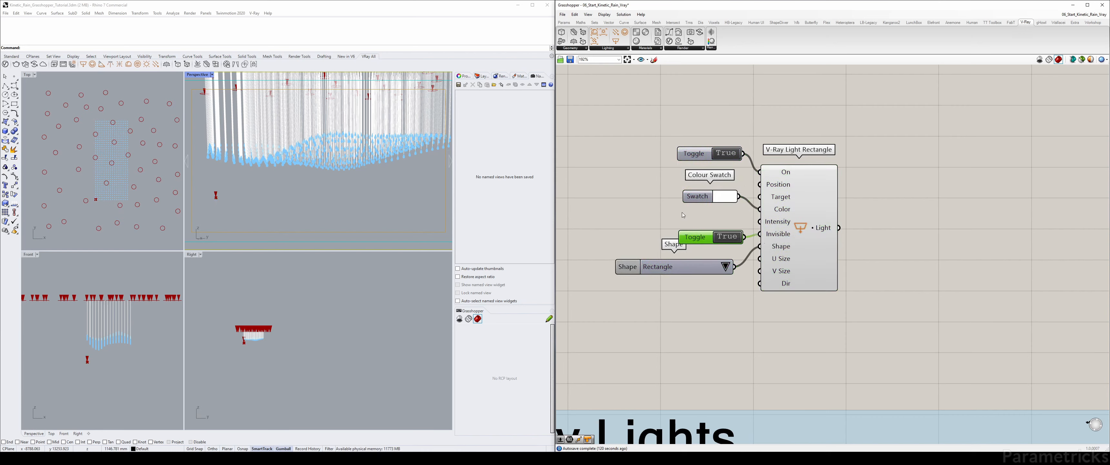
{"action": "left_click", "coordinate": [675, 216]}
Change the new light's colour swatch to a pale warm cream and align it with the Color input
{"action": "left_click", "coordinate": [731, 196]}
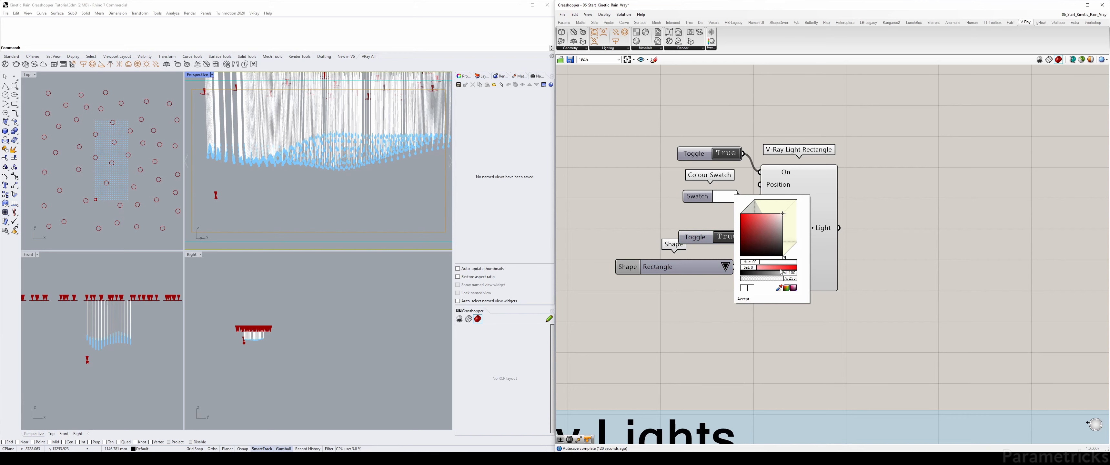
{"action": "left_click_drag", "start_coordinate": [750, 263], "coordinate": [757, 269]}
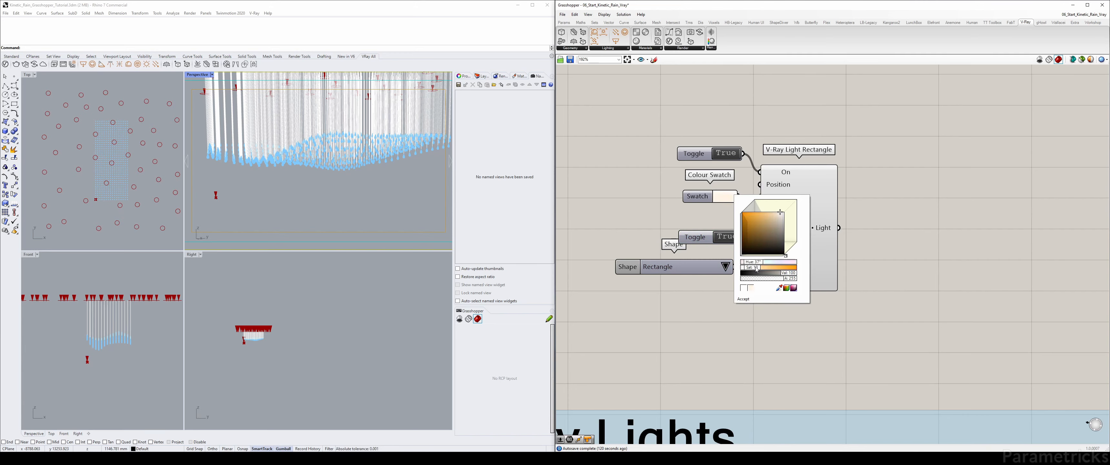
{"action": "left_click", "coordinate": [683, 301]}
{"action": "right_click_drag", "start_coordinate": [640, 202], "coordinate": [721, 195]}
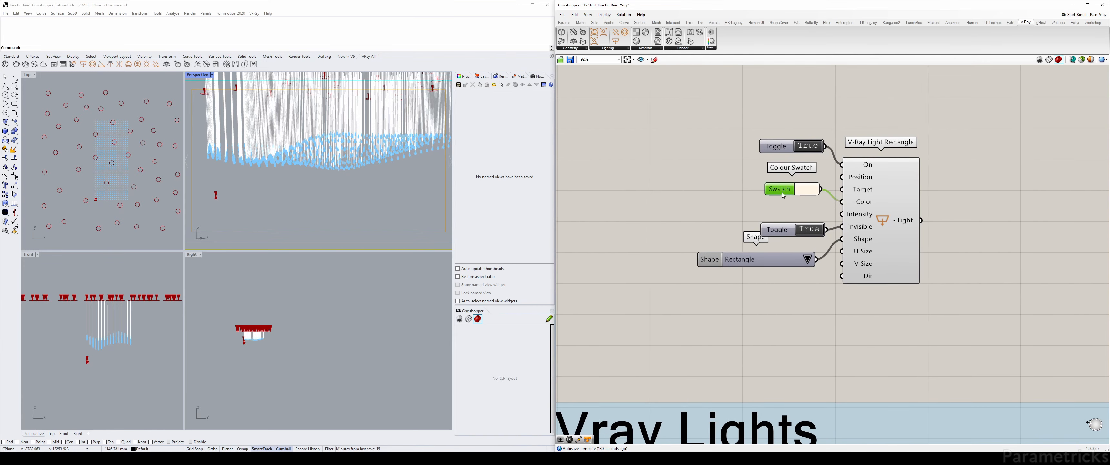
{"action": "left_click_drag", "start_coordinate": [779, 188], "coordinate": [779, 202]}
Add two Point parameters beside the new light and set the upper one to a point just below the installation in the Top viewport
{"action": "double_click", "coordinate": [667, 163]}
{"action": "type", "text": "point"}
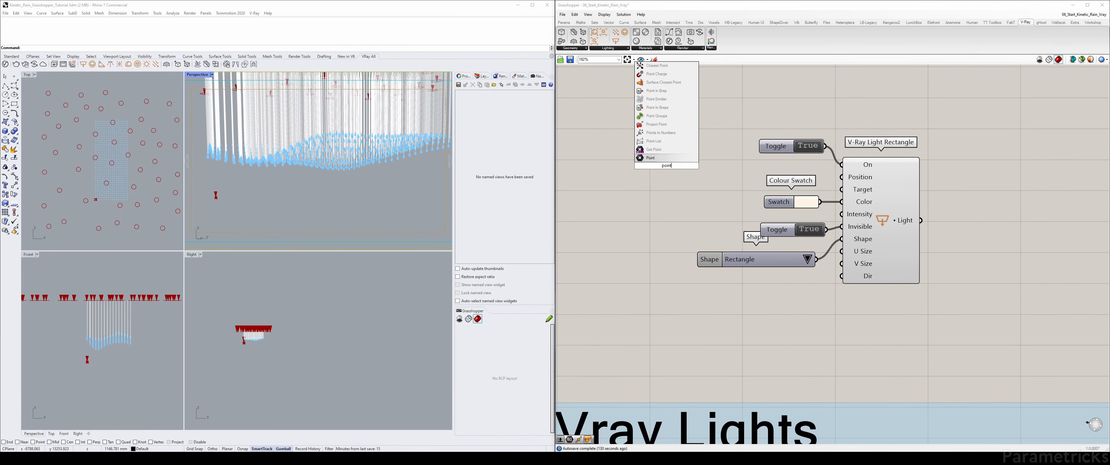
{"action": "key", "text": "Return"}
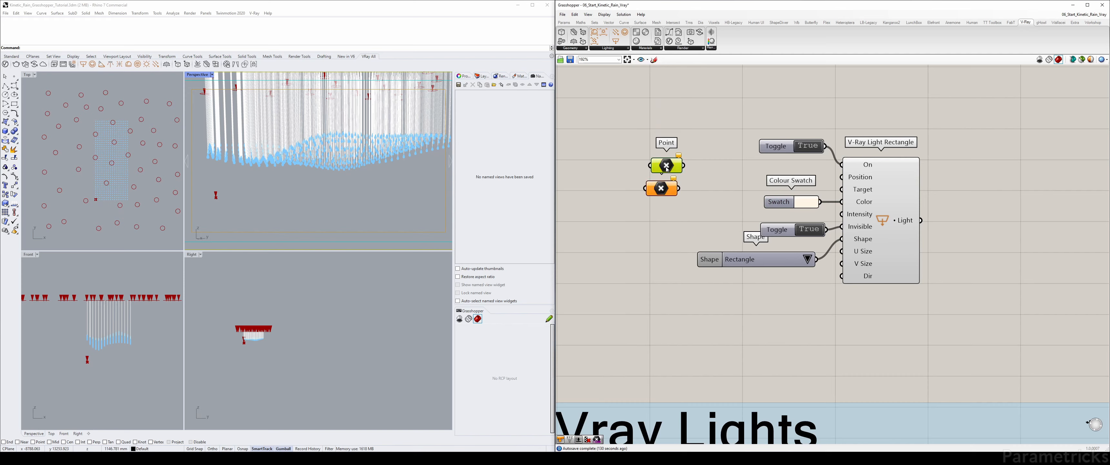
{"action": "right_click", "coordinate": [666, 166]}
{"action": "left_click", "coordinate": [698, 256]}
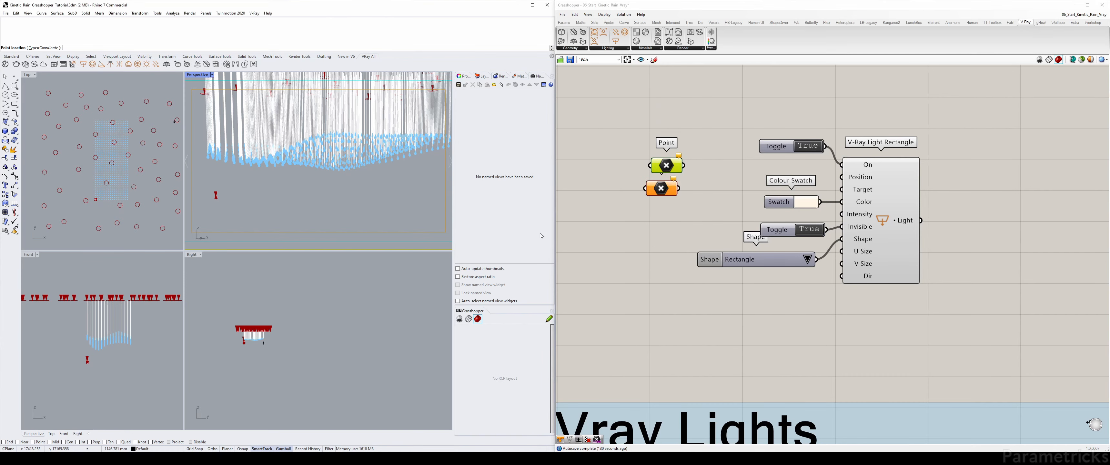
{"action": "scroll", "coordinate": [116, 216], "scroll_direction": "up", "scroll_amount": 2}
{"action": "left_click", "coordinate": [115, 216]}
Set the lower Point near the installation's centre in the Top viewport and connect the upper Point to Position, the lower to Target
{"action": "right_click", "coordinate": [664, 188]}
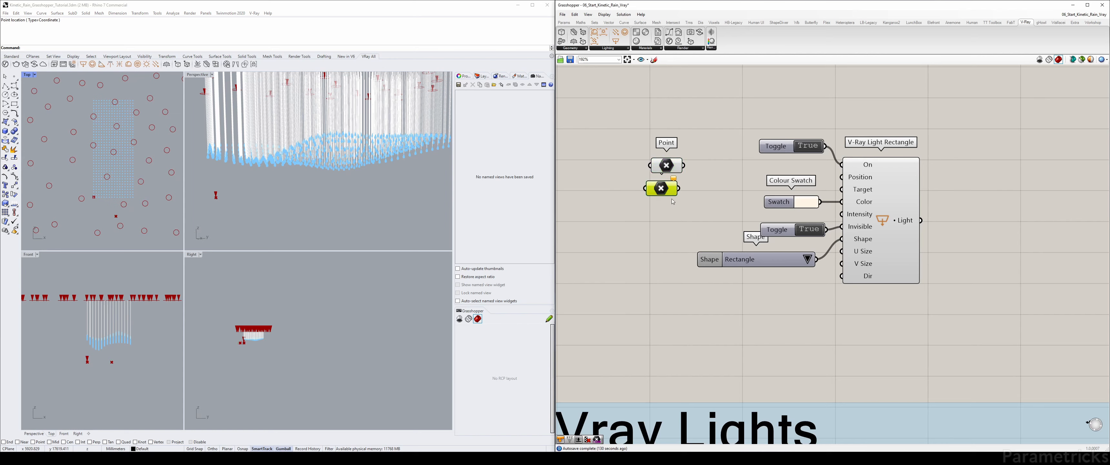
{"action": "left_click", "coordinate": [687, 276]}
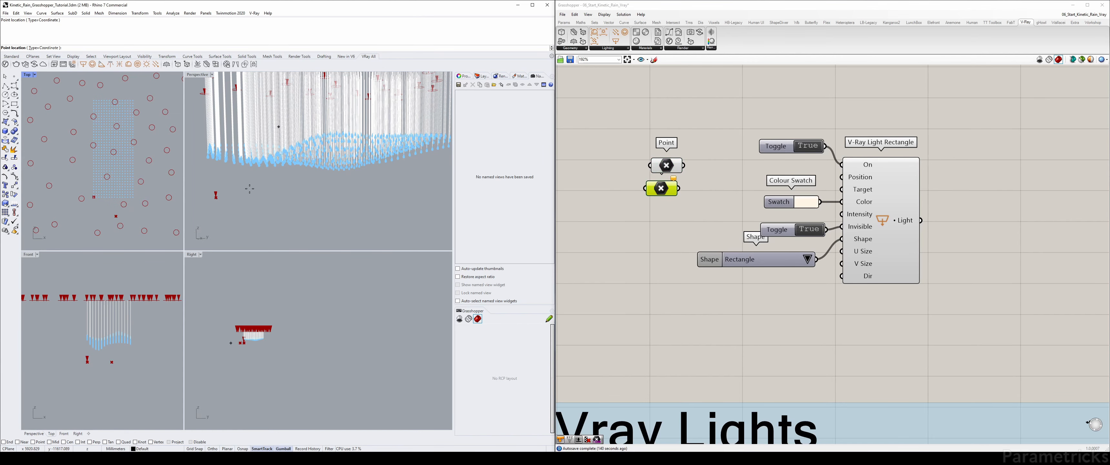
{"action": "left_click", "coordinate": [112, 149]}
{"action": "left_click_drag", "start_coordinate": [678, 188], "coordinate": [841, 189]}
{"action": "left_click_drag", "start_coordinate": [683, 165], "coordinate": [841, 177]}
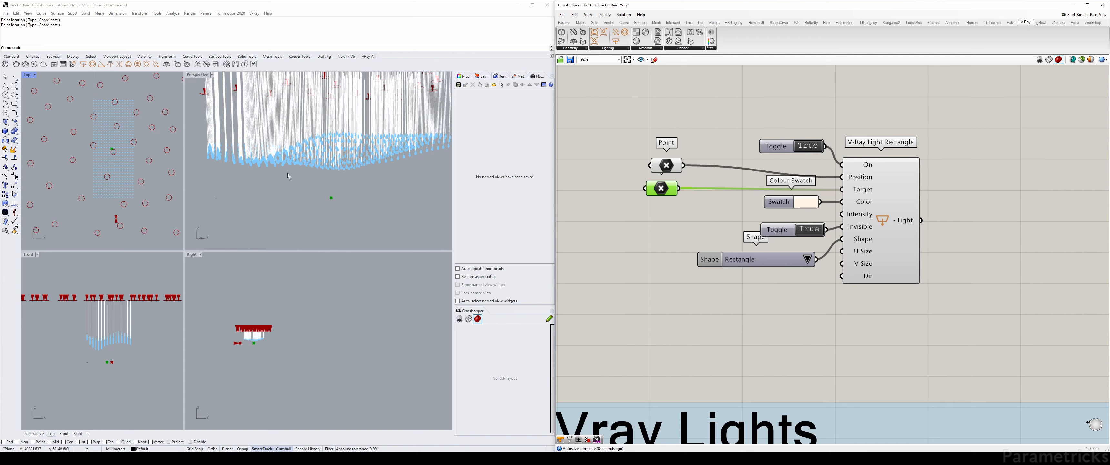
Add a 5000 number slider, connect it to the new light's U Size and V Size, and place it below the Shape list
{"action": "double_click", "coordinate": [596, 242]}
{"action": "type", "text": "5000"}
{"action": "key", "text": "Return"}
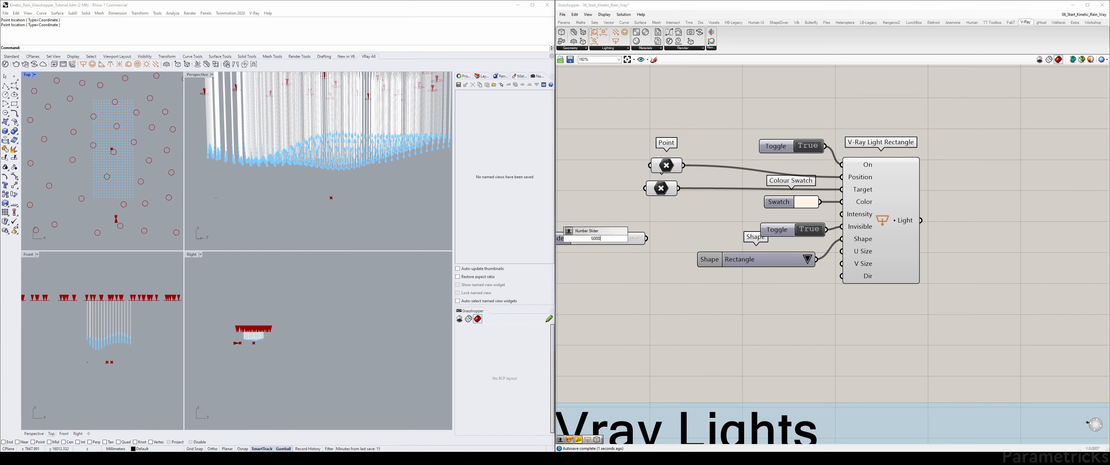
{"action": "left_click_drag", "start_coordinate": [646, 238], "coordinate": [841, 251]}
{"action": "left_click_drag", "start_coordinate": [646, 238], "coordinate": [841, 263]}
{"action": "left_click_drag", "start_coordinate": [631, 240], "coordinate": [776, 281]}
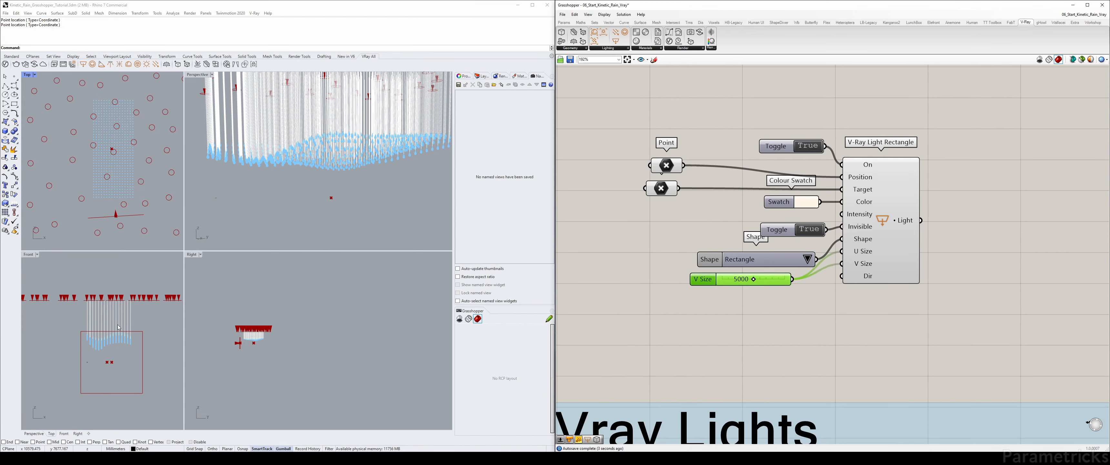
Raise the new light's Position point to the installation's height and its Target point into the lower drops in the Front viewport
{"action": "left_click", "coordinate": [111, 362]}
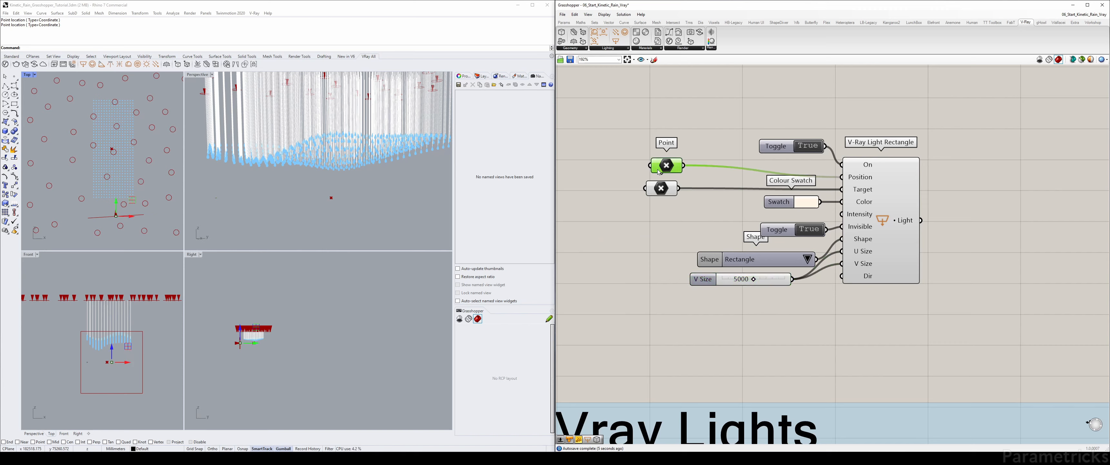
{"action": "left_click_drag", "start_coordinate": [111, 352], "coordinate": [113, 303]}
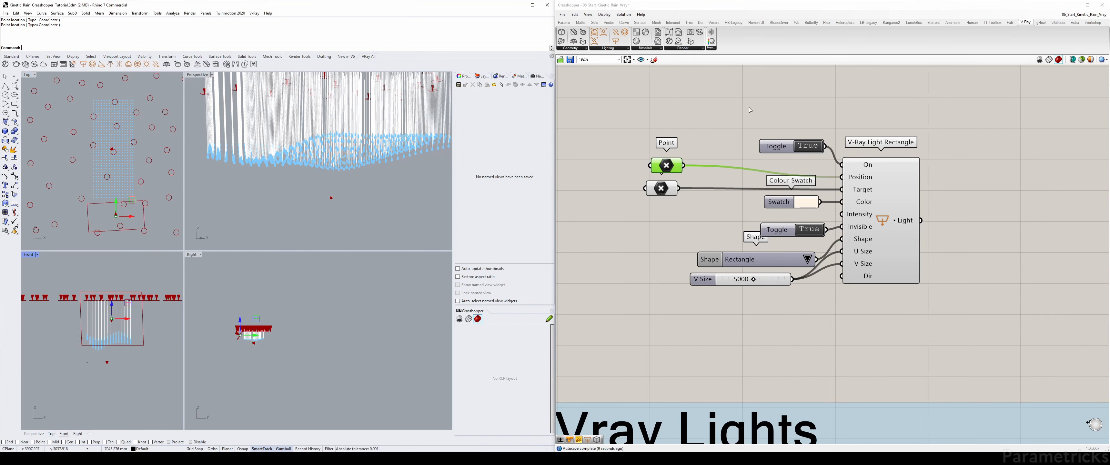
{"action": "left_click", "coordinate": [112, 149]}
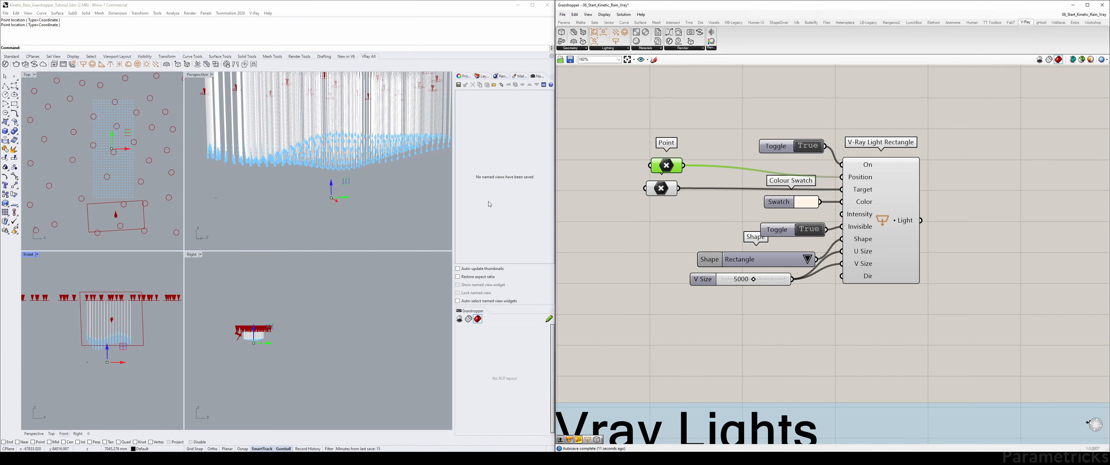
{"action": "left_click", "coordinate": [127, 151]}
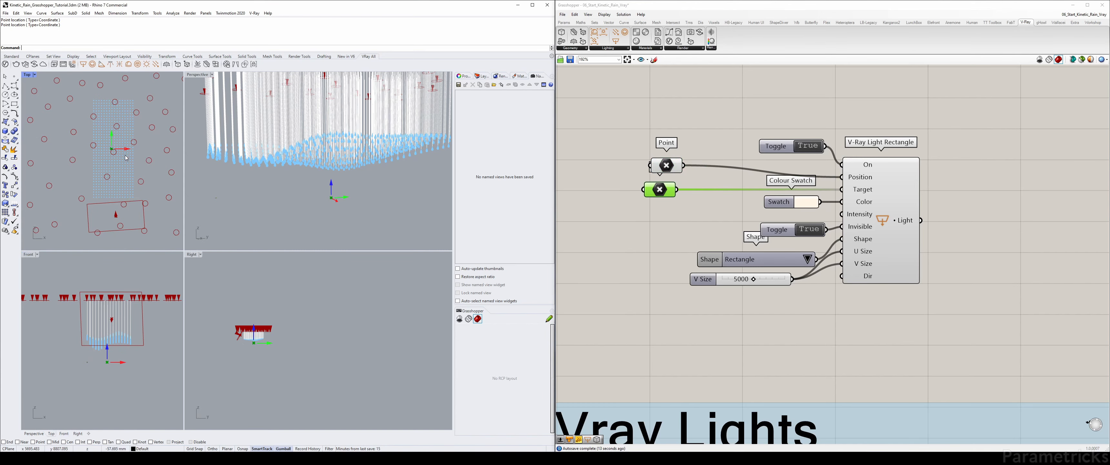
{"action": "left_click_drag", "start_coordinate": [106, 345], "coordinate": [106, 330]}
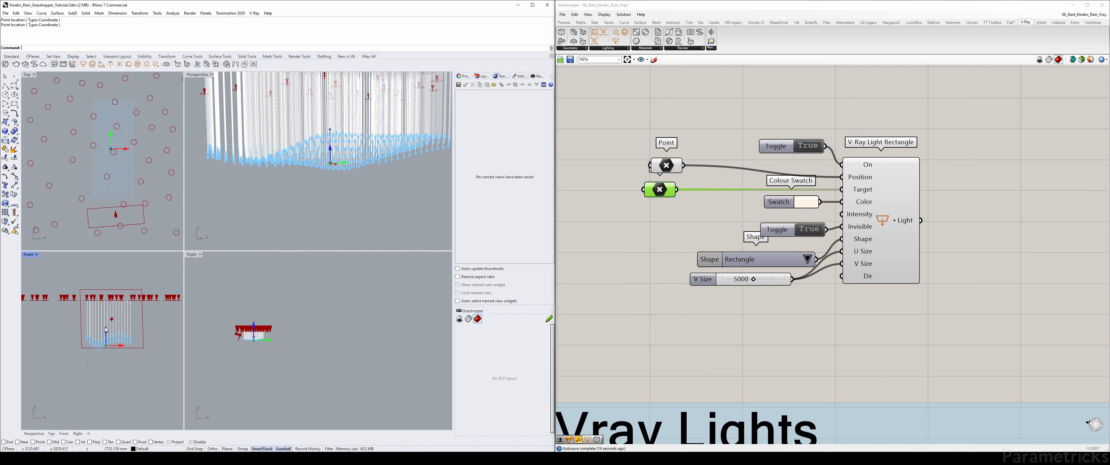
{"action": "left_click", "coordinate": [666, 166]}
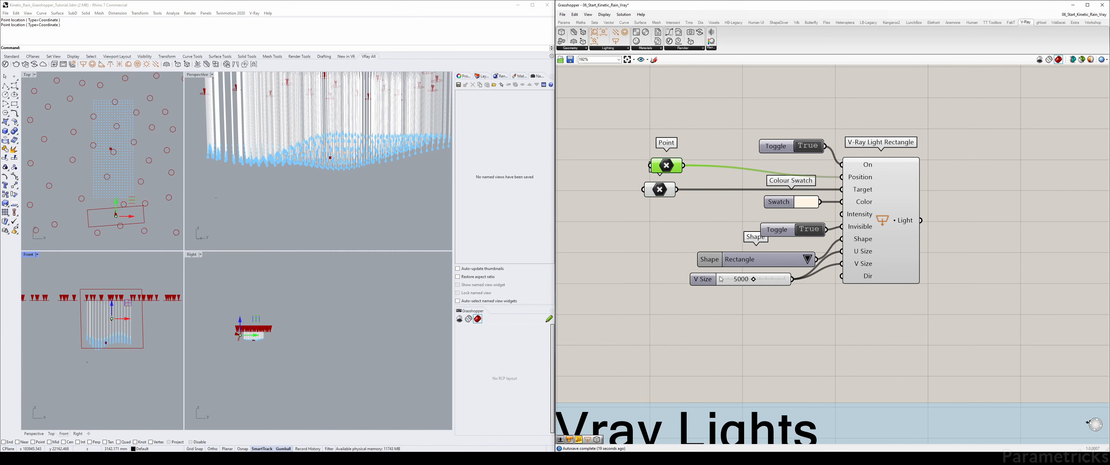
Line up the Shape list and size slider with their inputs, then duplicate the slider and connect the copy to V Size
{"action": "left_click", "coordinate": [733, 259]}
{"action": "left_click_drag", "start_coordinate": [732, 259], "coordinate": [718, 246]}
{"action": "left_click_drag", "start_coordinate": [721, 279], "coordinate": [846, 263]}
{"action": "left_click", "coordinate": [712, 274]}
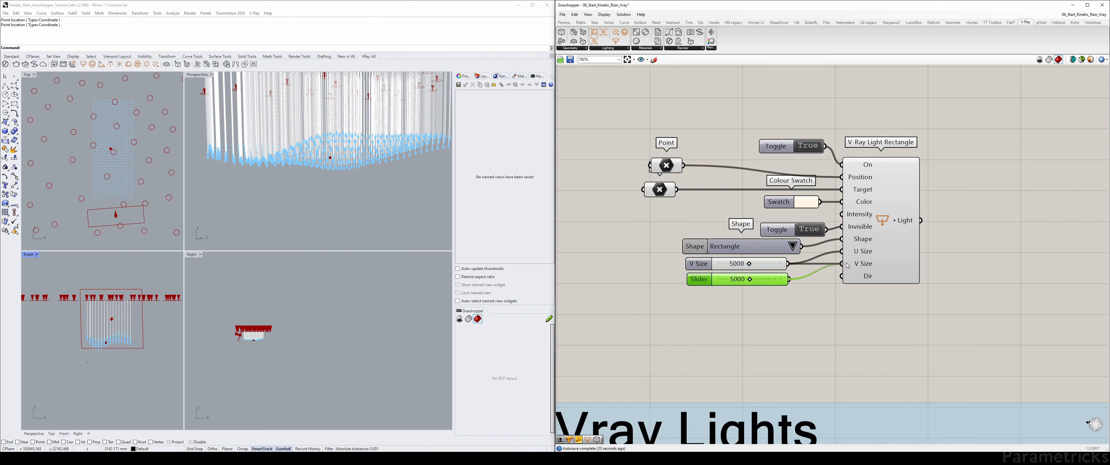
Set the rectangle light's U Size to 5000 and its V Size to 3000
{"action": "left_click_drag", "start_coordinate": [749, 264], "coordinate": [757, 266]}
{"action": "double_click", "coordinate": [727, 262]}
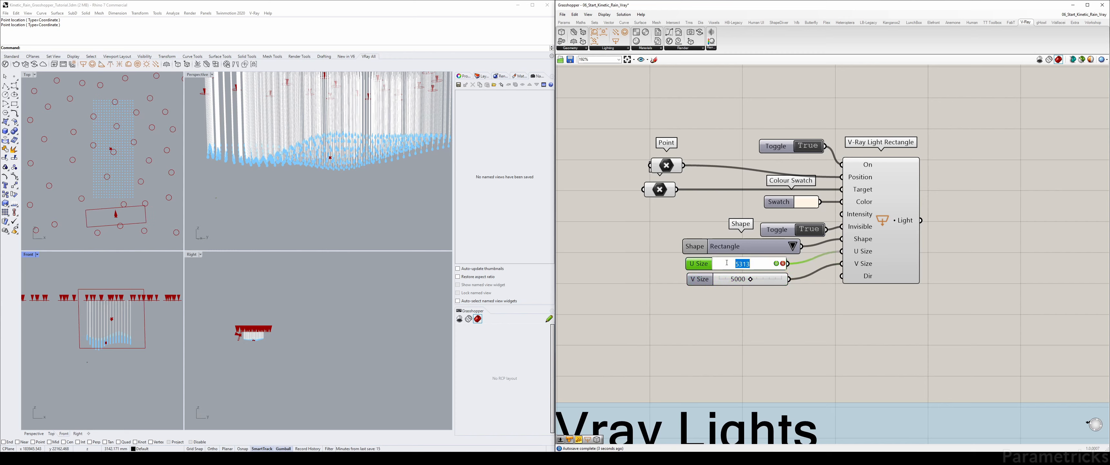
{"action": "type", "text": "55000"}
{"action": "type", "text": "00"}
{"action": "key", "text": "Return"}
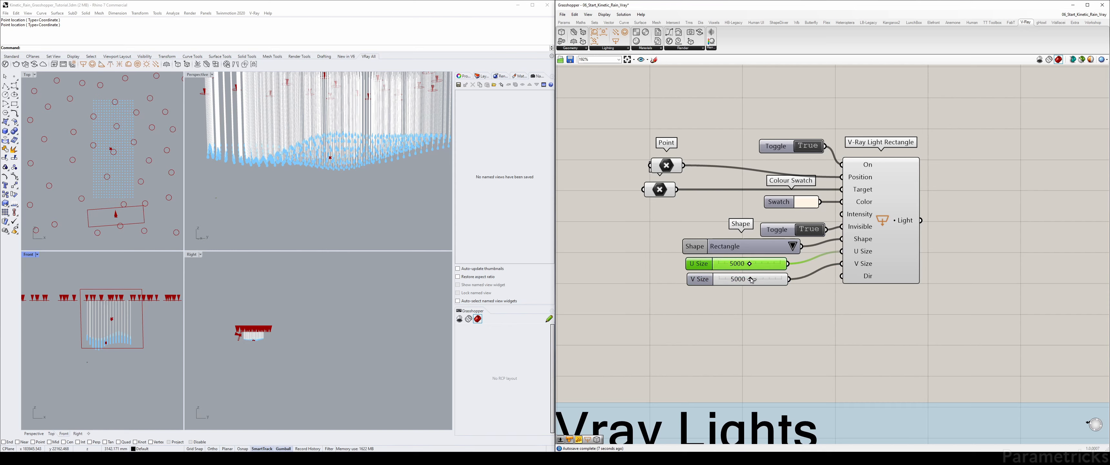
{"action": "left_click_drag", "start_coordinate": [751, 280], "coordinate": [732, 281]}
{"action": "double_click", "coordinate": [732, 281]}
{"action": "type", "text": "30"}
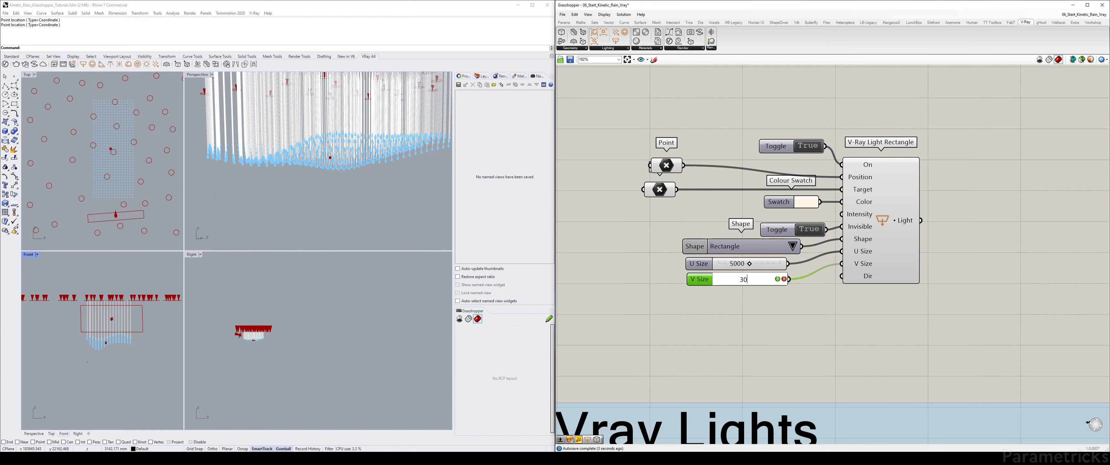
{"action": "key", "text": "Return"}
Lower the light's Position point slightly in the Front viewport and move both Point parameters closer to the light component
{"action": "left_click", "coordinate": [658, 168]}
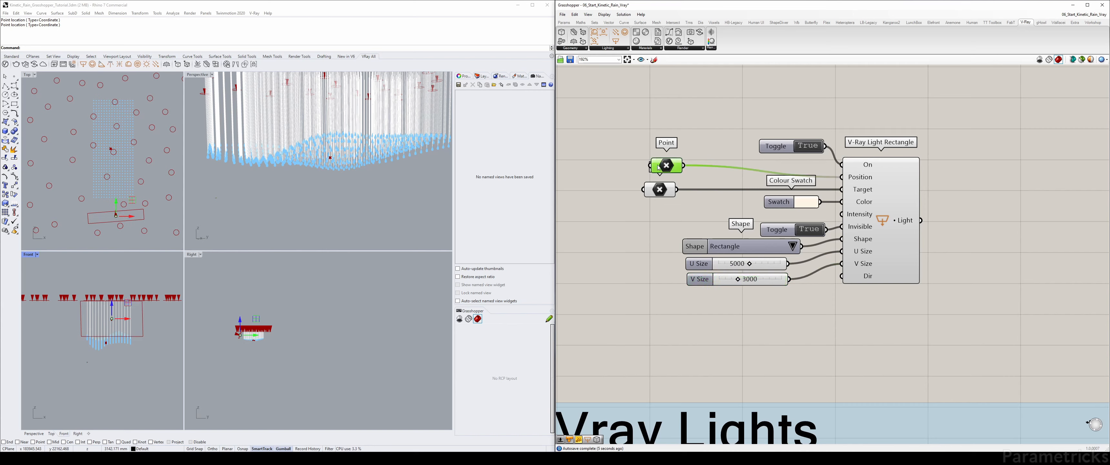
{"action": "left_click_drag", "start_coordinate": [113, 304], "coordinate": [114, 309]}
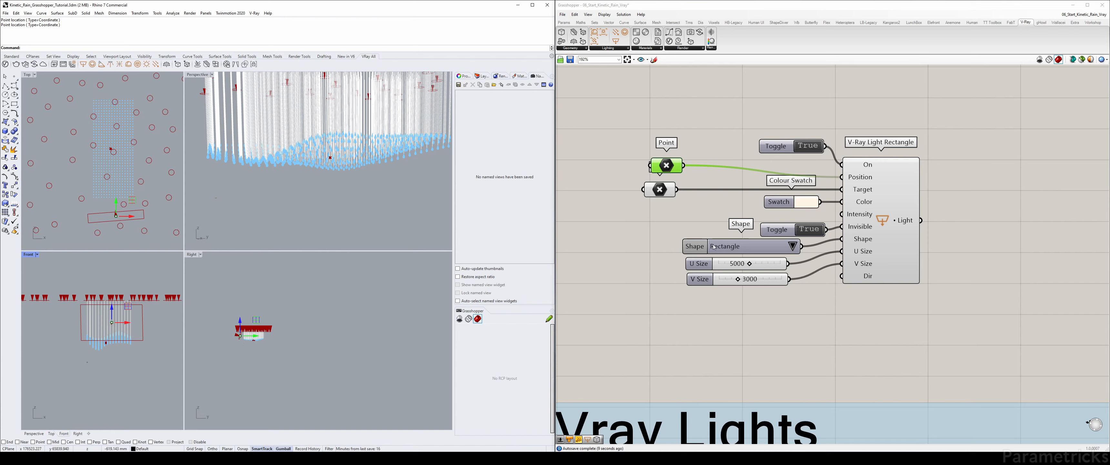
{"action": "double_click", "coordinate": [695, 214]}
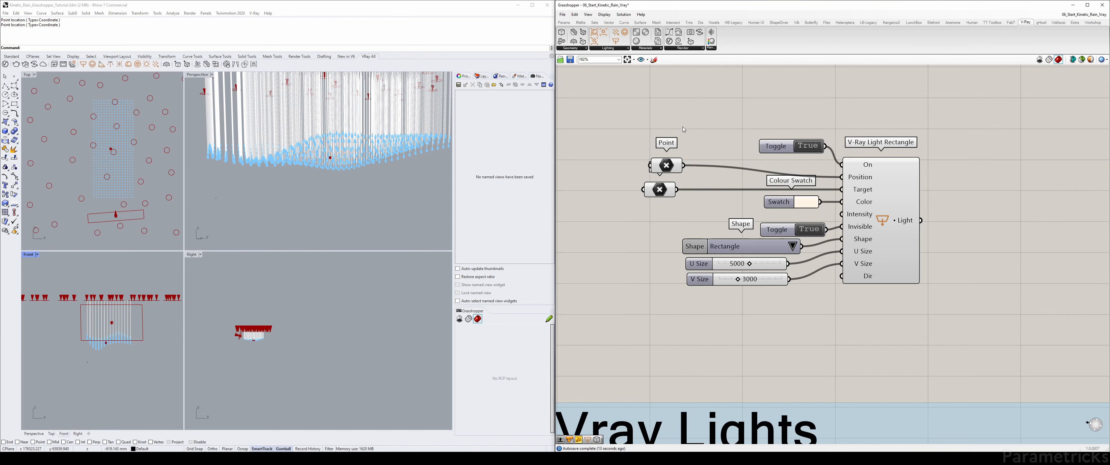
{"action": "left_click_drag", "start_coordinate": [663, 168], "coordinate": [678, 157]}
{"action": "left_click_drag", "start_coordinate": [651, 188], "coordinate": [664, 186]}
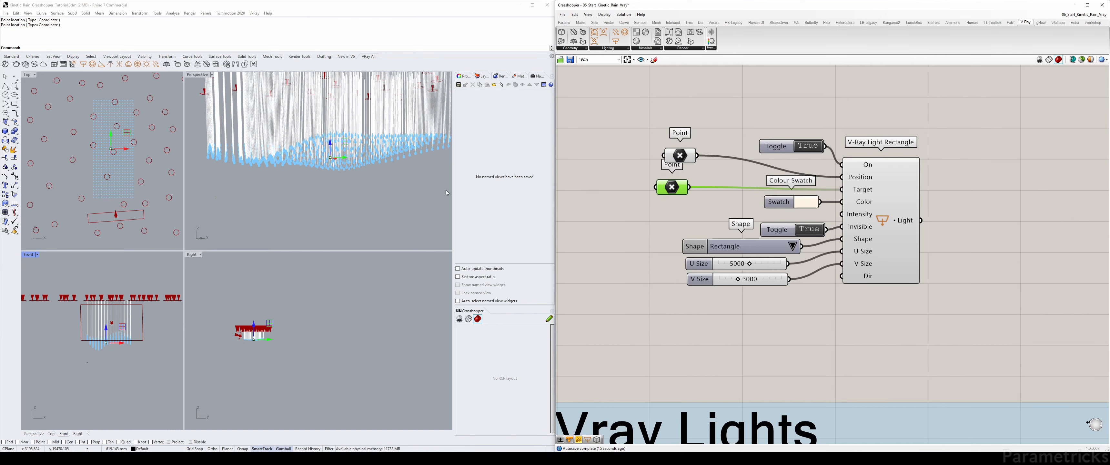
Activate the Perspective viewport and add the new light's output to the parameter that collects the existing lights
{"action": "left_click", "coordinate": [428, 159]}
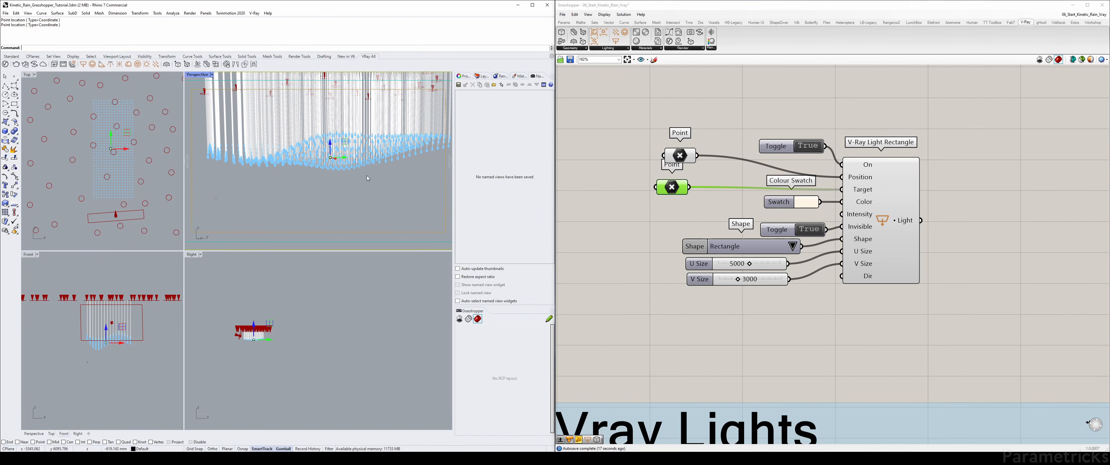
{"action": "scroll", "coordinate": [797, 175], "scroll_direction": "down", "scroll_amount": 5}
{"action": "scroll", "coordinate": [672, 315], "scroll_direction": "up", "scroll_amount": 2}
{"action": "right_click_drag", "start_coordinate": [670, 301], "coordinate": [662, 120]}
{"action": "left_click_drag", "start_coordinate": [658, 112], "coordinate": [863, 363]}
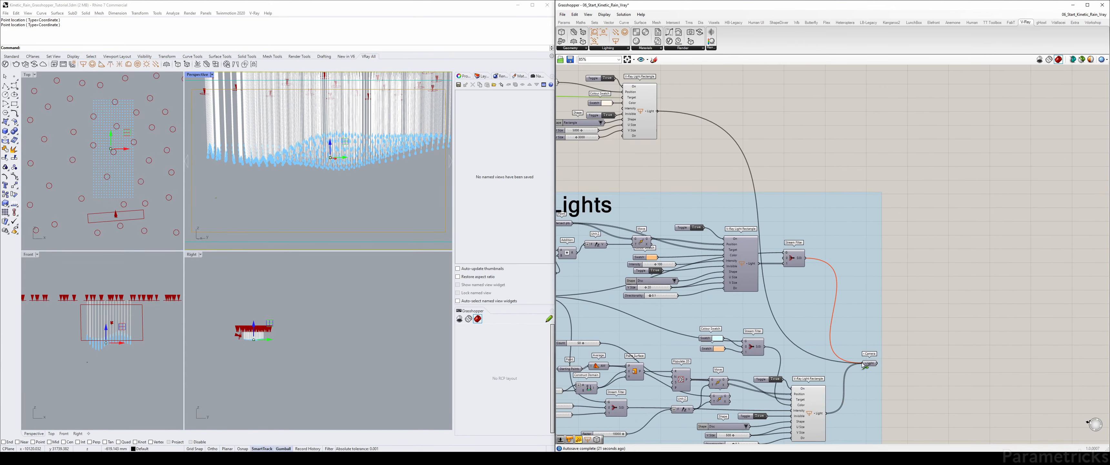
Start a test render from the V-Ray Render component in the VRAY Render group
{"action": "scroll", "coordinate": [847, 127], "scroll_direction": "down", "scroll_amount": 3}
{"action": "right_click_drag", "start_coordinate": [850, 126], "coordinate": [828, 181]}
{"action": "scroll", "coordinate": [828, 182], "scroll_direction": "up", "scroll_amount": 5}
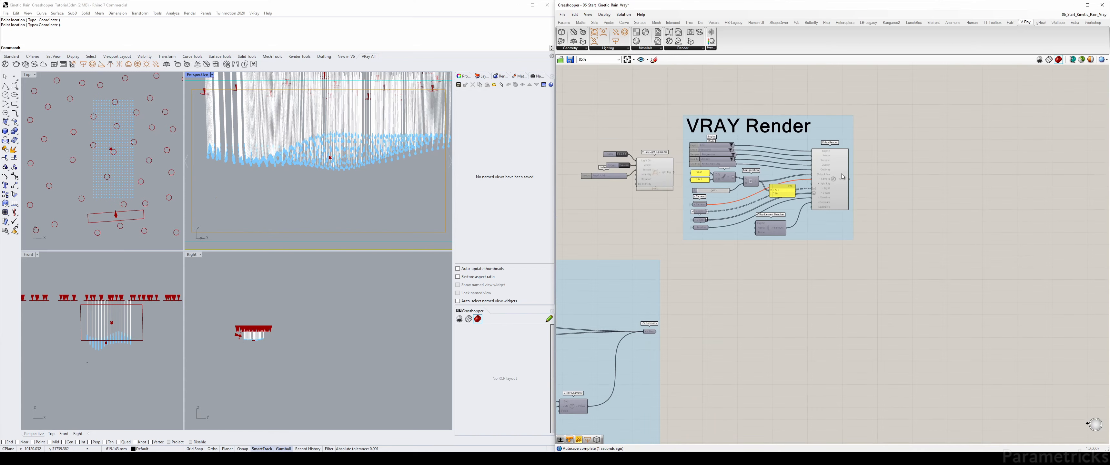
{"action": "right_click", "coordinate": [827, 182]}
{"action": "left_click", "coordinate": [854, 226]}
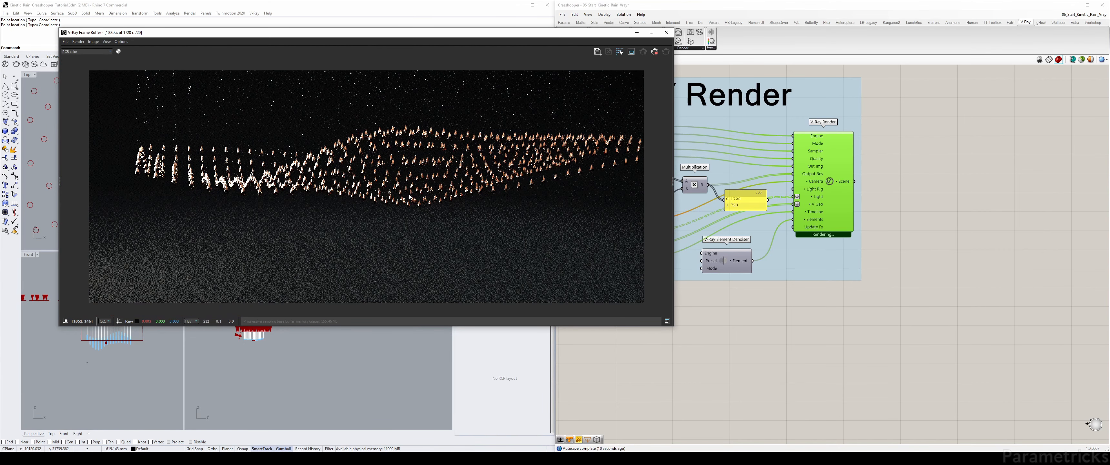
Return to the new V-Ray Light Rectangle and add a number slider of 50 beside its Intensity input
{"action": "scroll", "coordinate": [840, 336], "scroll_direction": "down", "scroll_amount": 2}
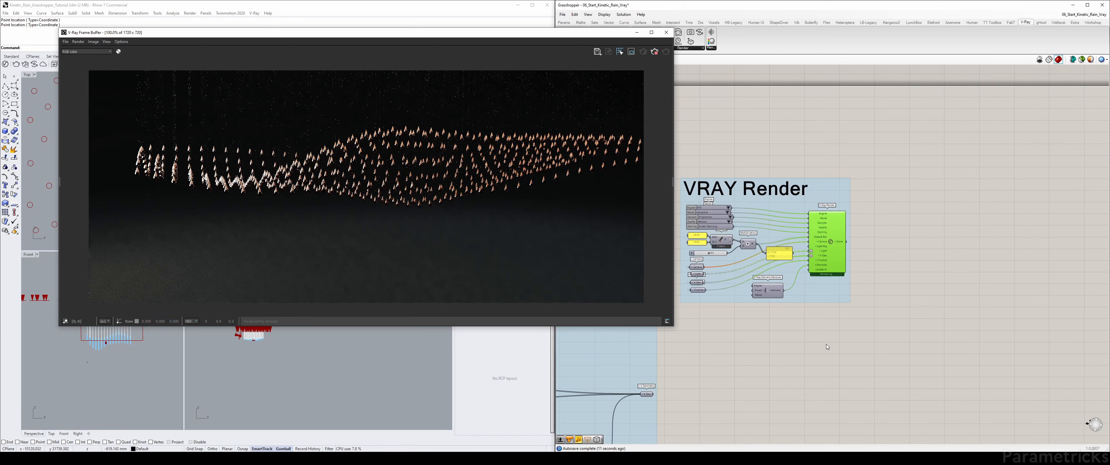
{"action": "right_click_drag", "start_coordinate": [792, 346], "coordinate": [864, 260]}
{"action": "right_click_drag", "start_coordinate": [822, 316], "coordinate": [953, 176]}
{"action": "right_click_drag", "start_coordinate": [880, 241], "coordinate": [1034, 151]}
{"action": "right_click_drag", "start_coordinate": [758, 272], "coordinate": [919, 181]}
{"action": "scroll", "coordinate": [767, 190], "scroll_direction": "up", "scroll_amount": 3}
{"action": "right_click_drag", "start_coordinate": [792, 144], "coordinate": [765, 197]}
{"action": "scroll", "coordinate": [766, 197], "scroll_direction": "up", "scroll_amount": 3}
{"action": "double_click", "coordinate": [740, 215]}
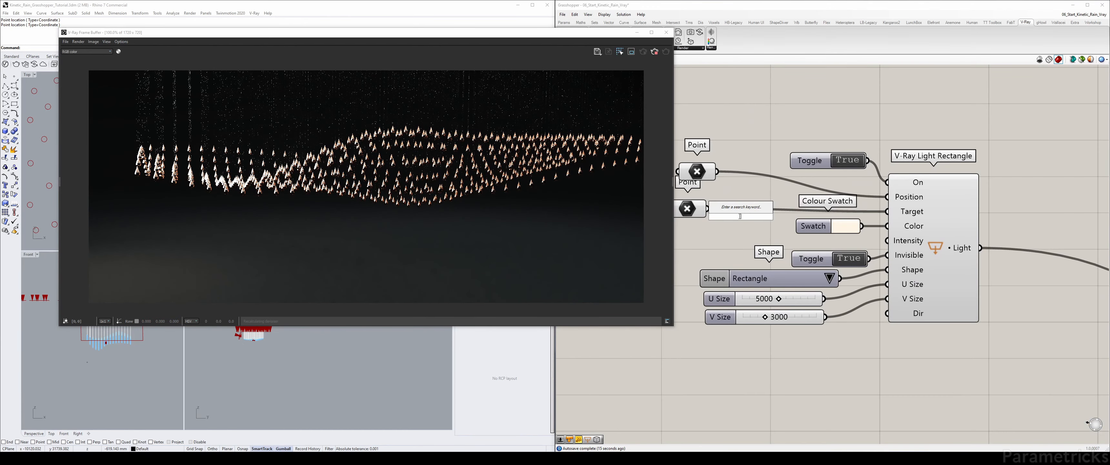
{"action": "type", "text": "50"}
{"action": "key", "text": "Return"}
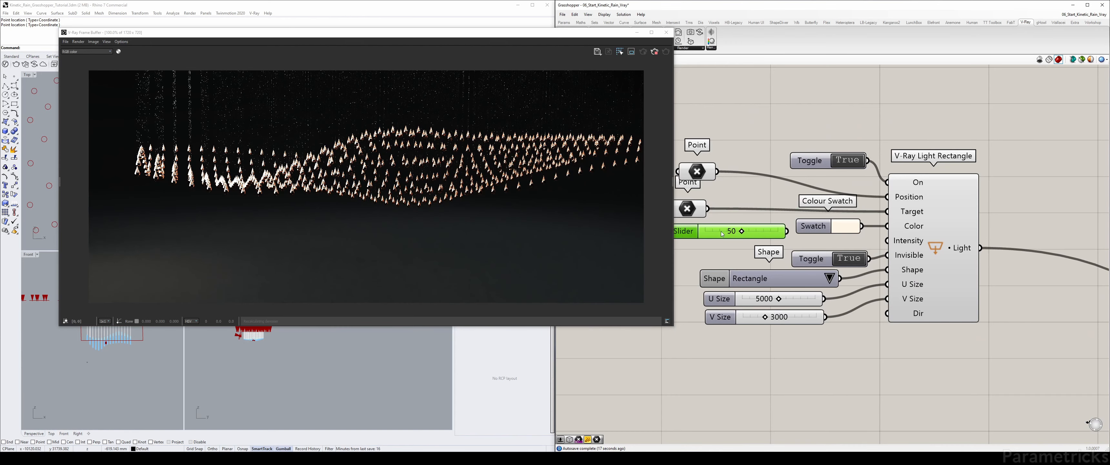
Set the new slider to 30 and connect it to the light's Intensity input
{"action": "double_click", "coordinate": [718, 231]}
{"action": "type", "text": "30"}
{"action": "key", "text": "Return"}
{"action": "left_click_drag", "start_coordinate": [789, 233], "coordinate": [881, 244]}
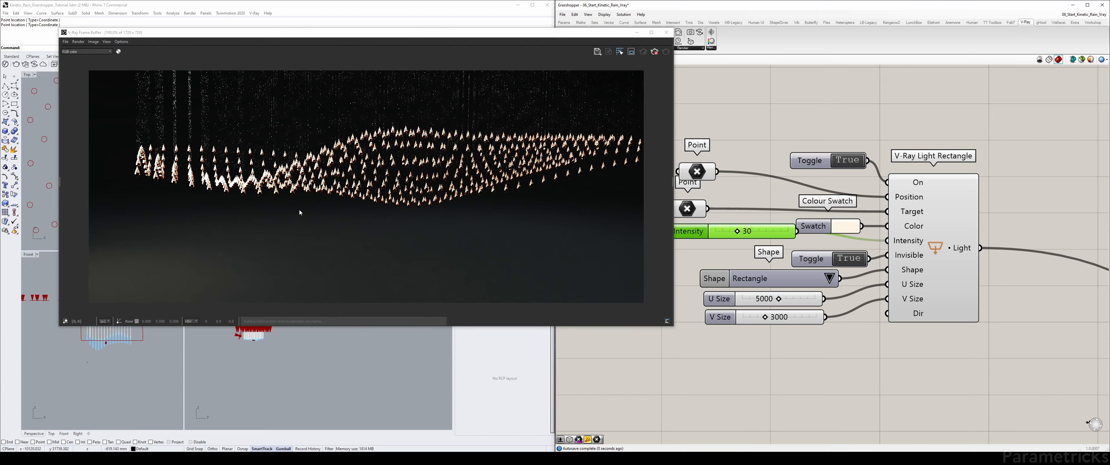
Set the light's Intensity to 10 and switch its On toggle to compare the live render
{"action": "double_click", "coordinate": [726, 236]}
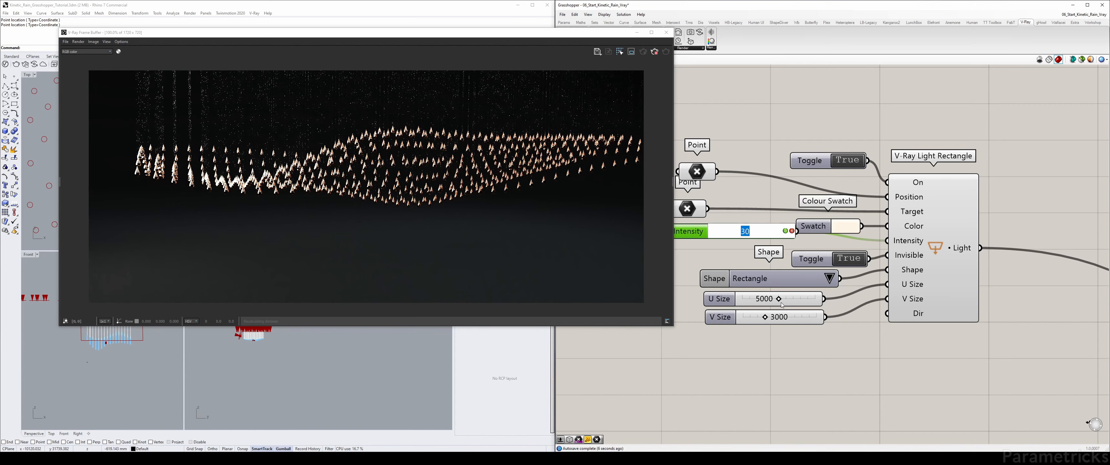
{"action": "type", "text": "10"}
{"action": "key", "text": "Return"}
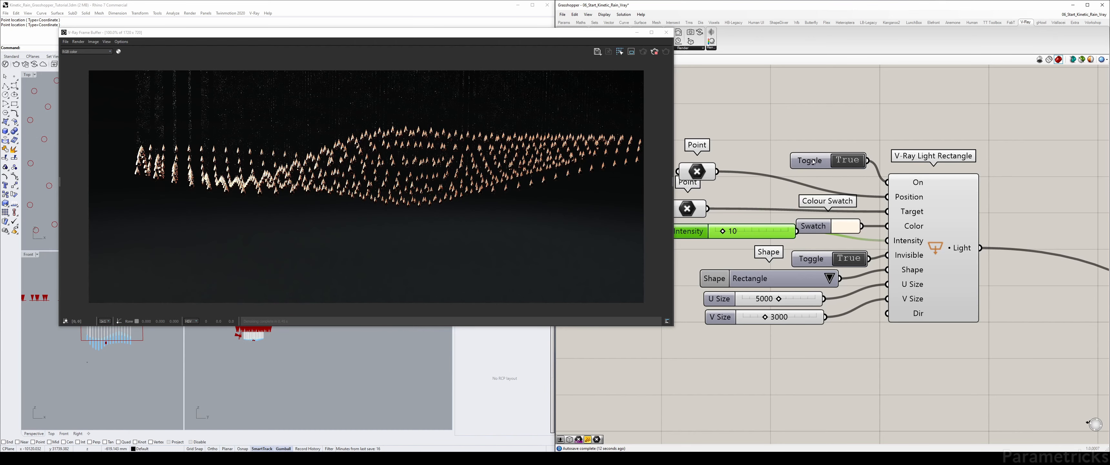
{"action": "double_click", "coordinate": [847, 161]}
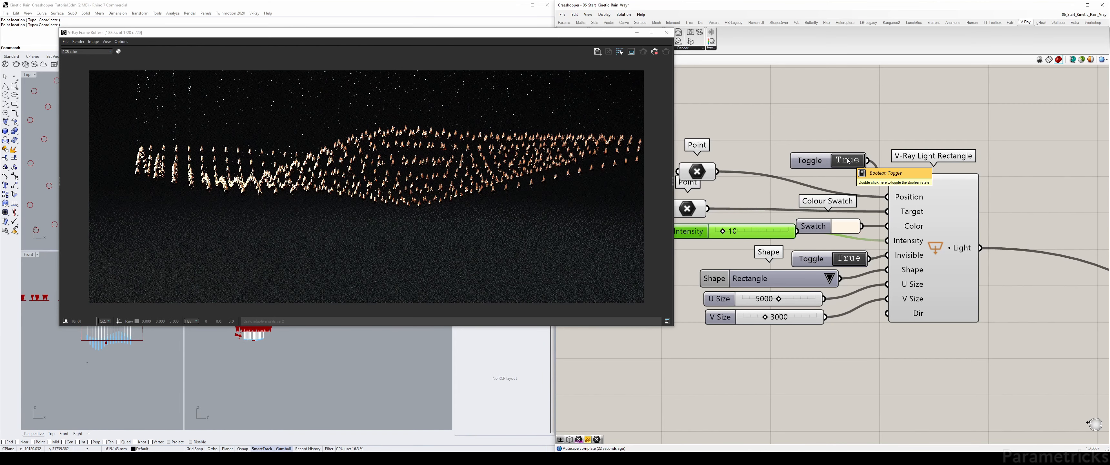
Try an Intensity of 5 for the new light, then set it to 6
{"action": "double_click", "coordinate": [753, 232]}
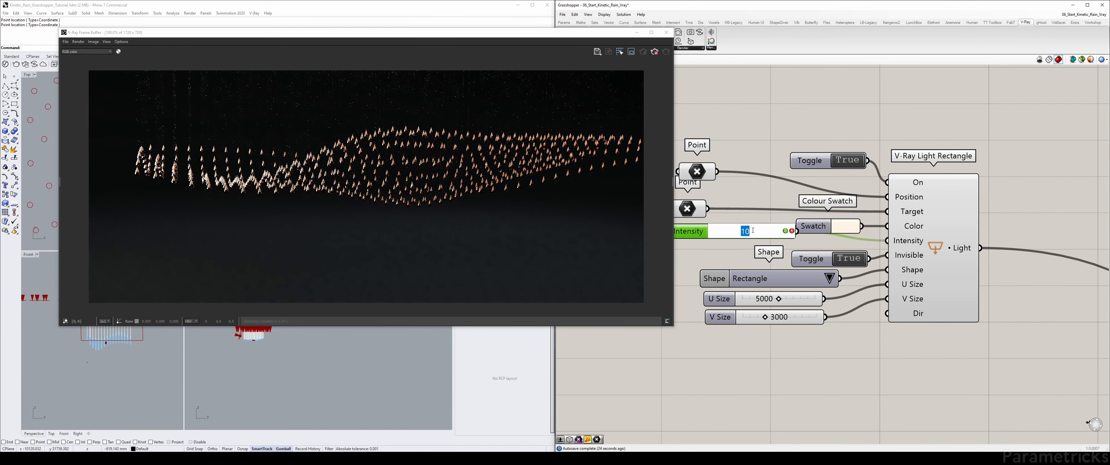
{"action": "type", "text": "5"}
{"action": "key", "text": "Return"}
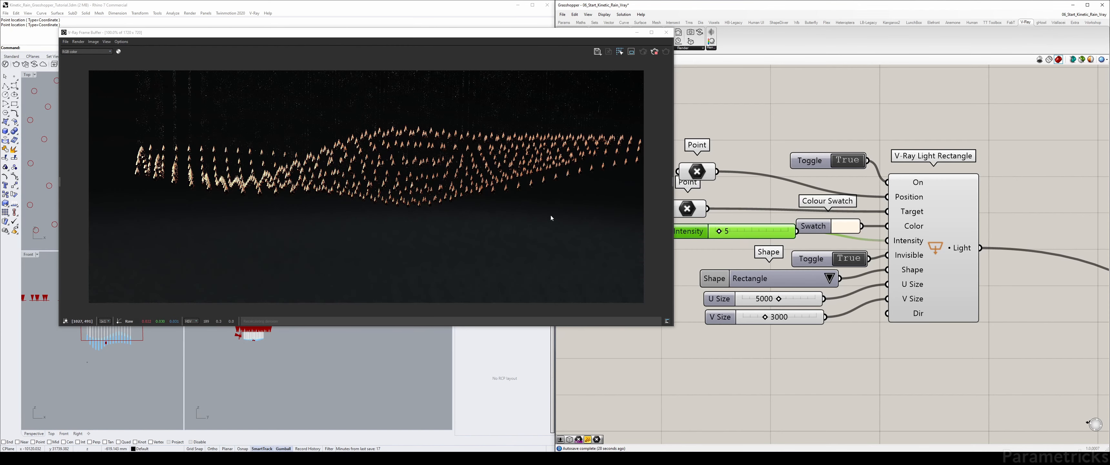
{"action": "double_click", "coordinate": [762, 232]}
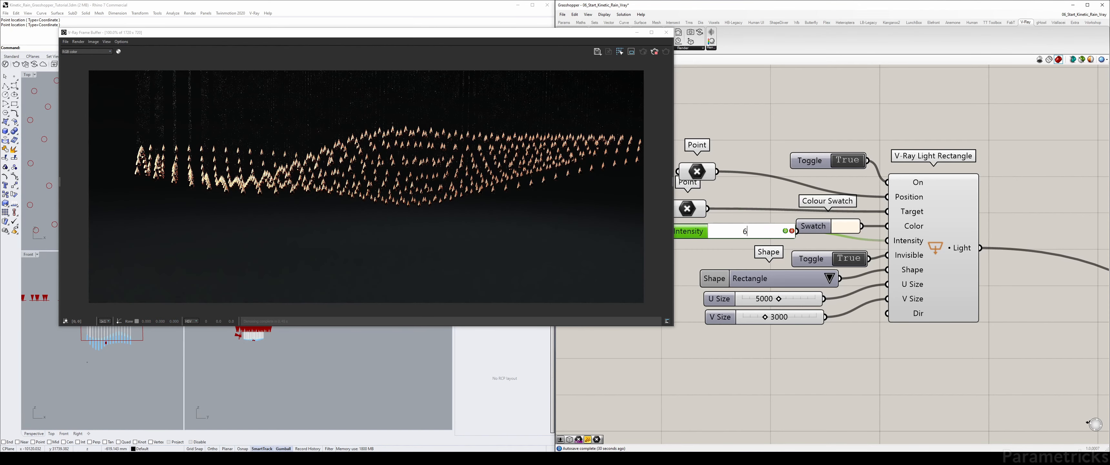
{"action": "key", "text": "Return"}
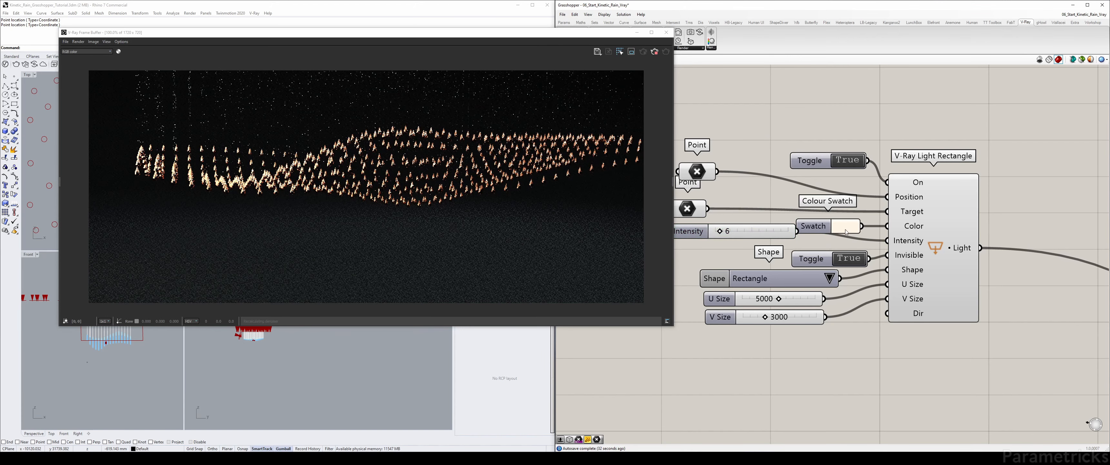
Change the hue of the new light's colour swatch to a pale cyan
{"action": "left_click", "coordinate": [845, 232]}
{"action": "left_click_drag", "start_coordinate": [871, 294], "coordinate": [881, 296]}
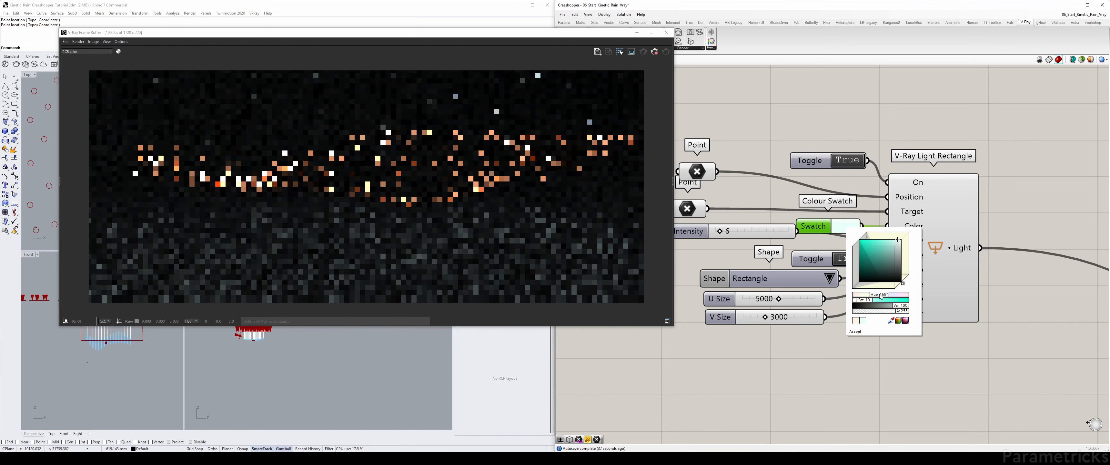
{"action": "left_click", "coordinate": [777, 105]}
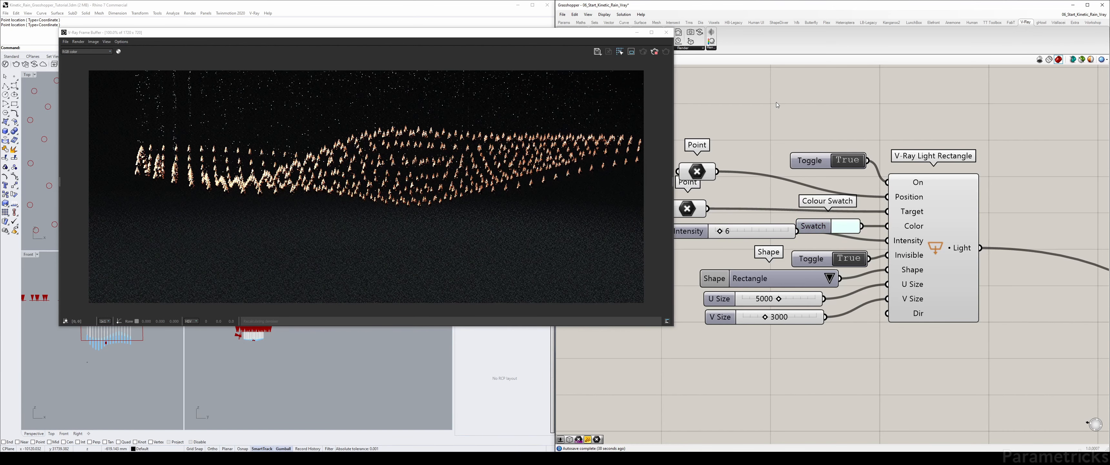
Move the V-Ray Frame Buffer aside to compare the render with the viewports, then close it
{"action": "scroll", "coordinate": [715, 245], "scroll_direction": "down", "scroll_amount": 5}
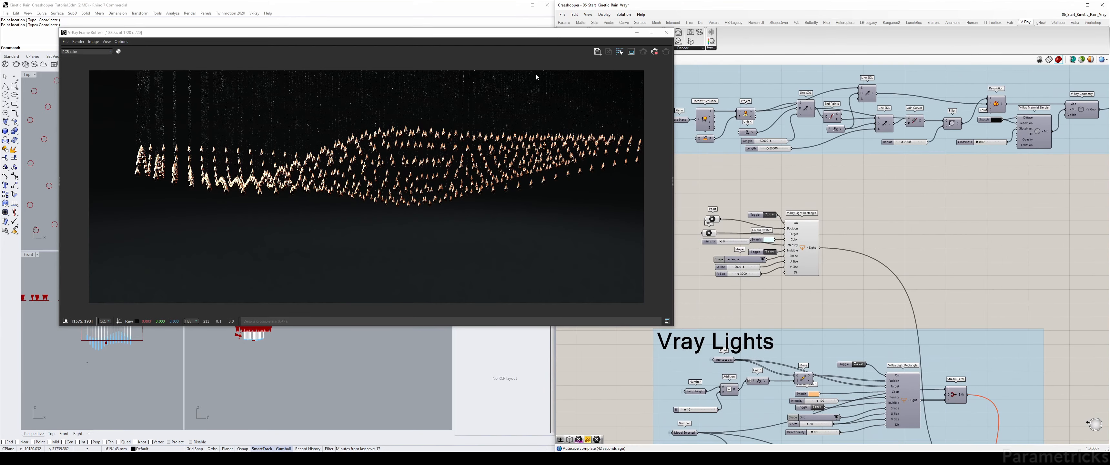
{"action": "left_click_drag", "start_coordinate": [358, 29], "coordinate": [637, 61]}
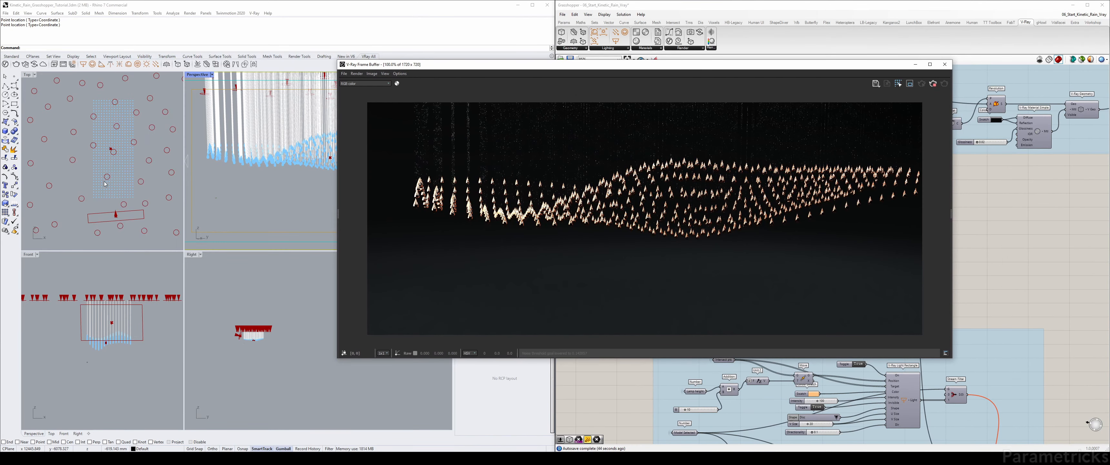
{"action": "left_click_drag", "start_coordinate": [709, 65], "coordinate": [457, 40]}
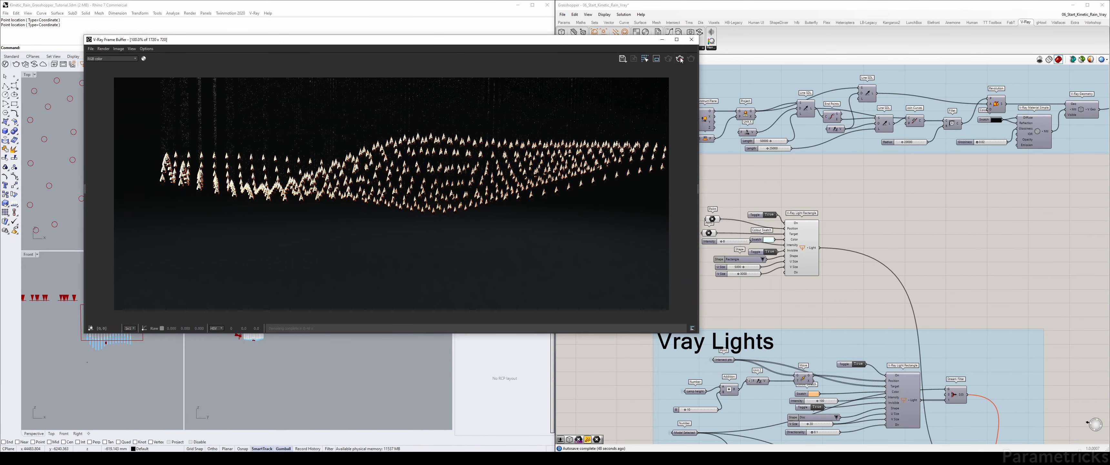
{"action": "left_click", "coordinate": [691, 40]}
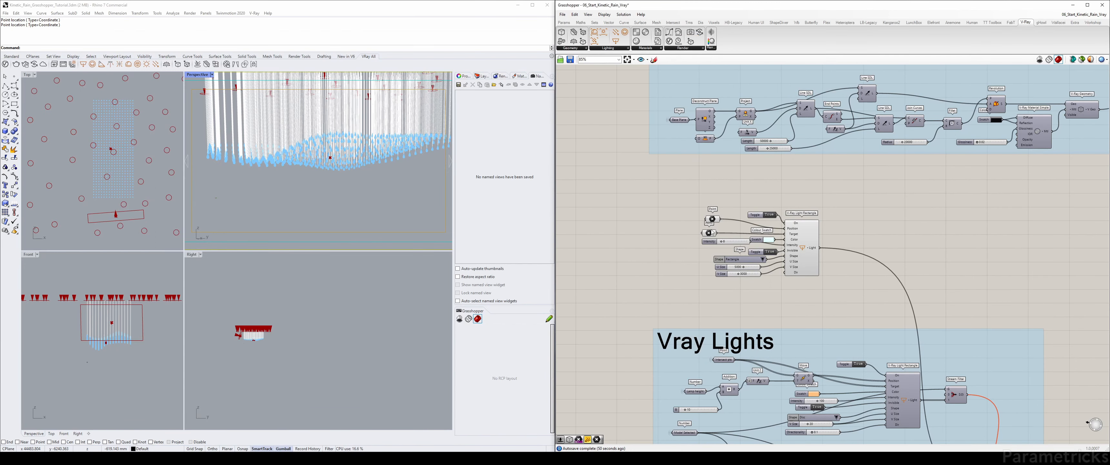
Duplicate the V-Ray Light Rectangle component together with its inputs and place the copy directly beneath the original
{"action": "left_click_drag", "start_coordinate": [699, 198], "coordinate": [844, 290]}
{"action": "scroll", "coordinate": [844, 289], "scroll_direction": "down", "scroll_amount": 3}
{"action": "scroll", "coordinate": [917, 348], "scroll_direction": "up", "scroll_amount": 3}
{"action": "left_click_drag", "start_coordinate": [728, 192], "coordinate": [988, 421]}
{"action": "left_click", "coordinate": [783, 196]}
{"action": "right_click_drag", "start_coordinate": [869, 178], "coordinate": [948, 254]}
{"action": "scroll", "coordinate": [739, 208], "scroll_direction": "up", "scroll_amount": 4}
Move the copied light's position point to the opposite end of the installation in the Top view and slightly offset its target point
{"action": "left_click", "coordinate": [637, 194]}
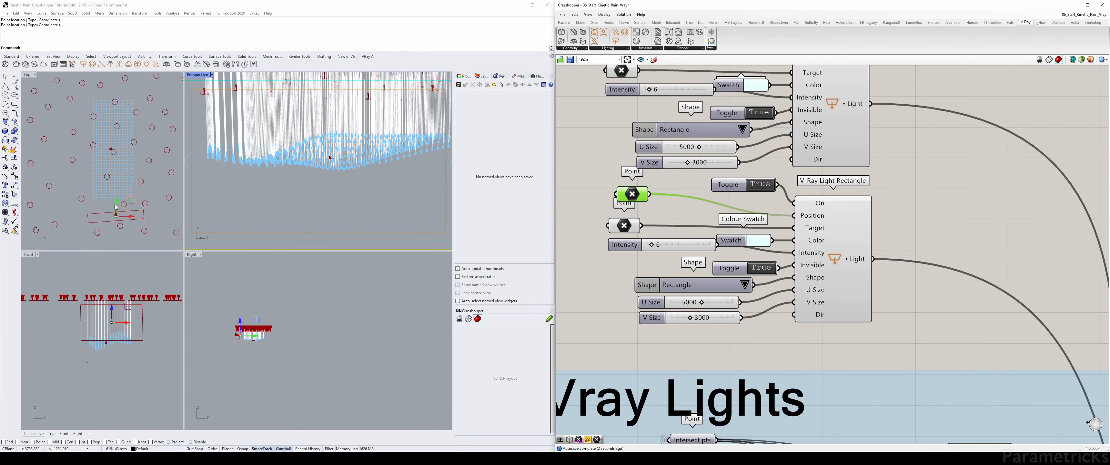
{"action": "left_click_drag", "start_coordinate": [116, 207], "coordinate": [116, 92]}
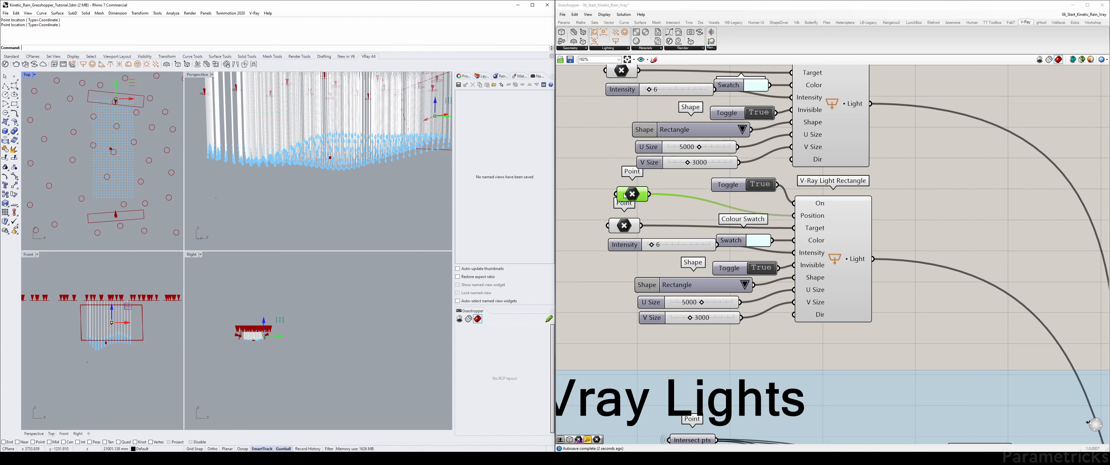
{"action": "left_click", "coordinate": [624, 225]}
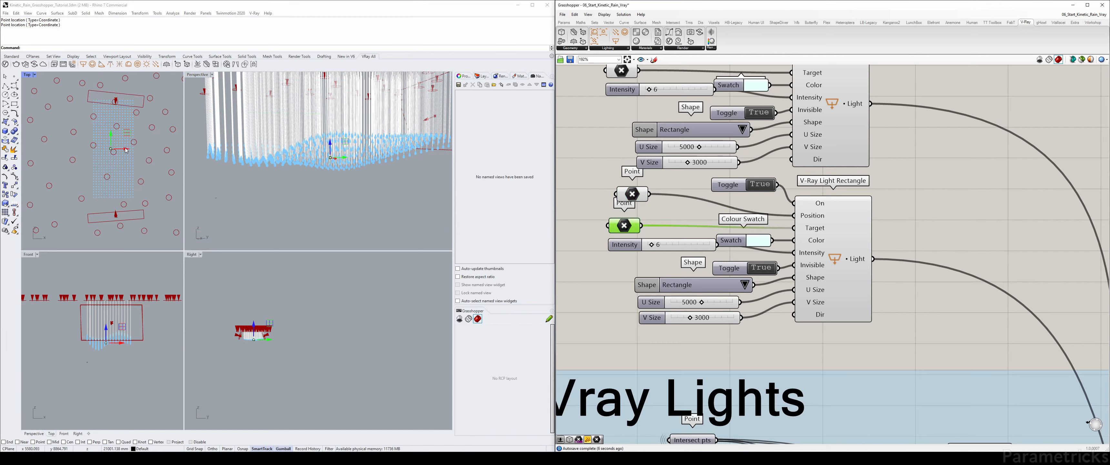
{"action": "left_click_drag", "start_coordinate": [126, 150], "coordinate": [129, 149]}
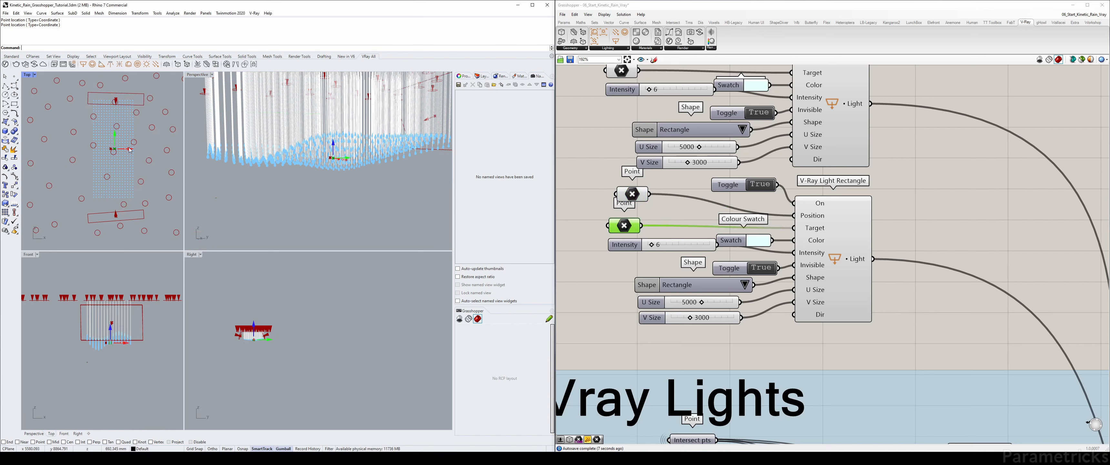
{"action": "left_click", "coordinate": [630, 195]}
{"action": "left_click_drag", "start_coordinate": [129, 101], "coordinate": [134, 100]}
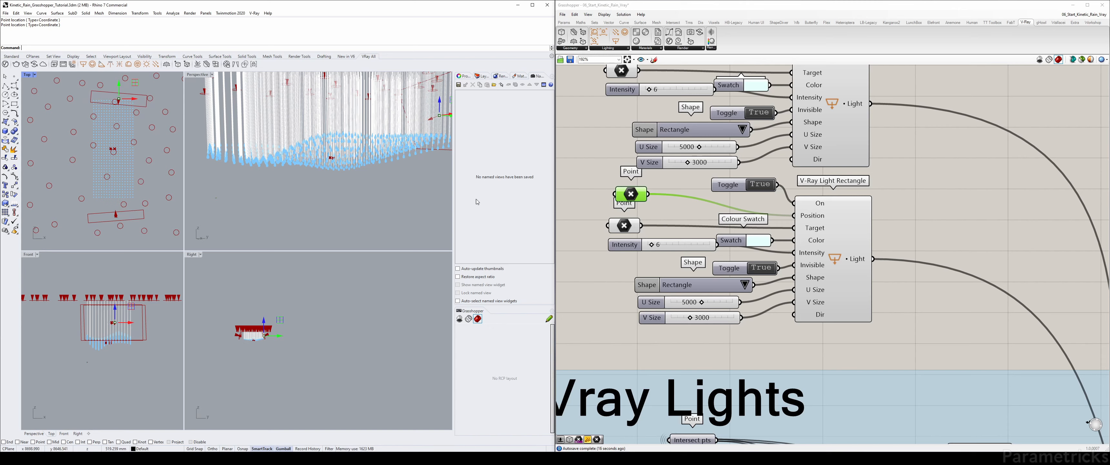
Lower the copied light's position point in the Right view towards the bottom of the installation
{"action": "left_click", "coordinate": [623, 225]}
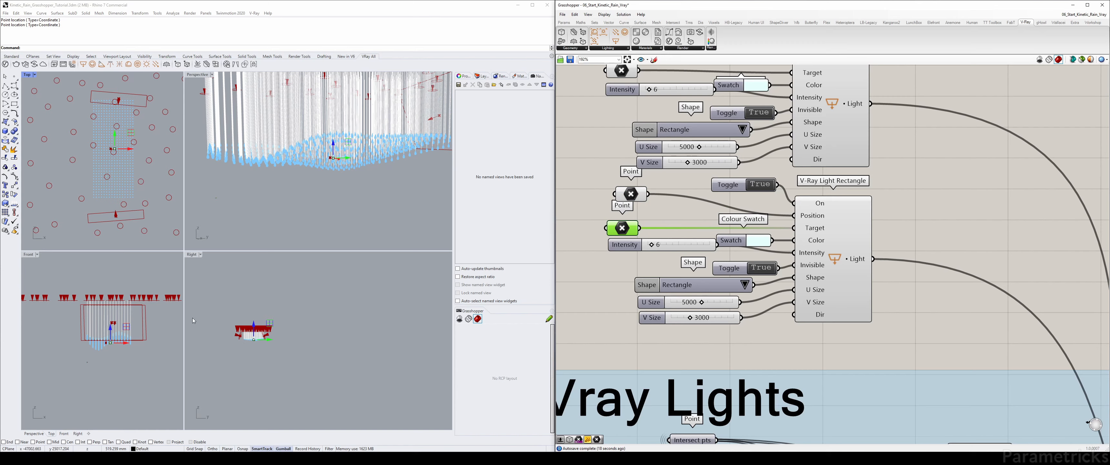
{"action": "left_click", "coordinate": [254, 338]}
{"action": "scroll", "coordinate": [242, 338], "scroll_direction": "up", "scroll_amount": 5}
{"action": "scroll", "coordinate": [315, 339], "scroll_direction": "up", "scroll_amount": 4}
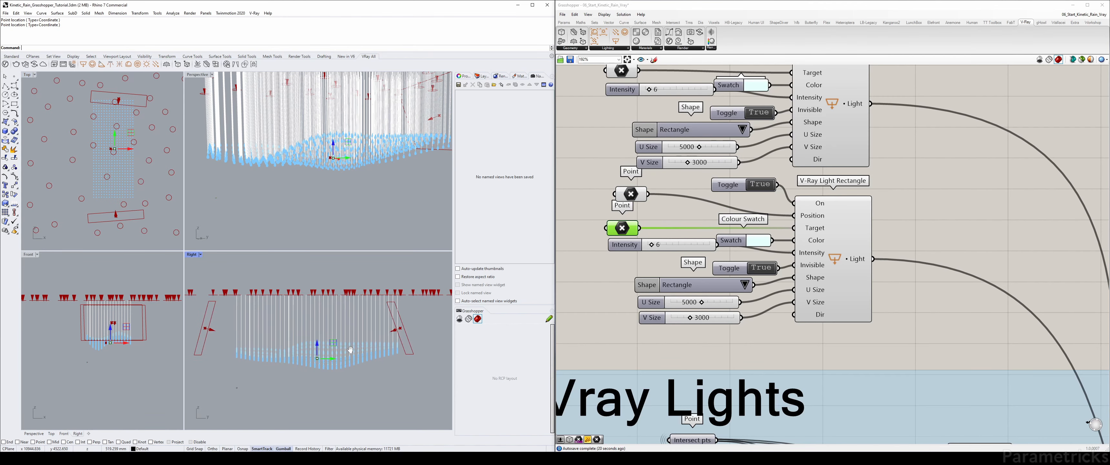
{"action": "left_click", "coordinate": [408, 329]}
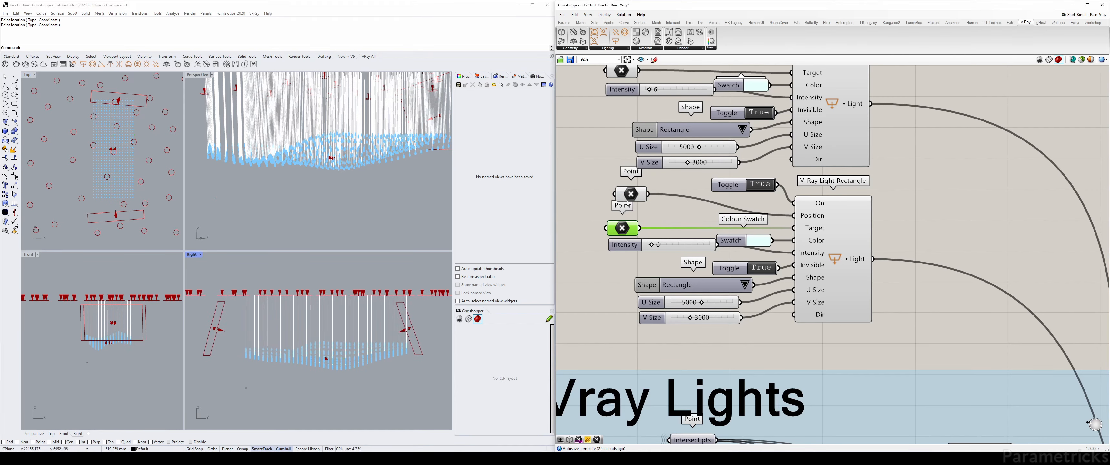
{"action": "left_click_drag", "start_coordinate": [409, 317], "coordinate": [411, 333]}
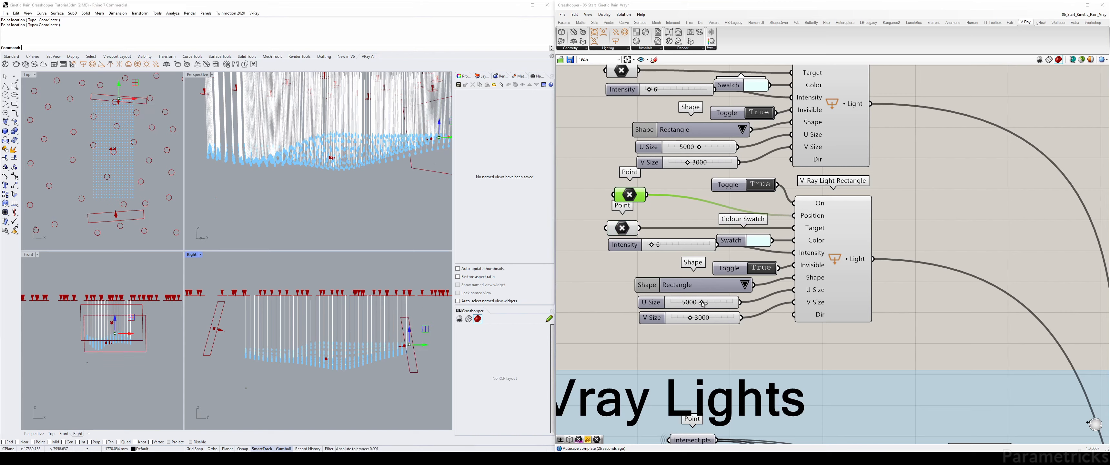
Keep the copied light's U Size at 5000 and set its V Size to 1500
{"action": "left_click_drag", "start_coordinate": [699, 302], "coordinate": [699, 314]}
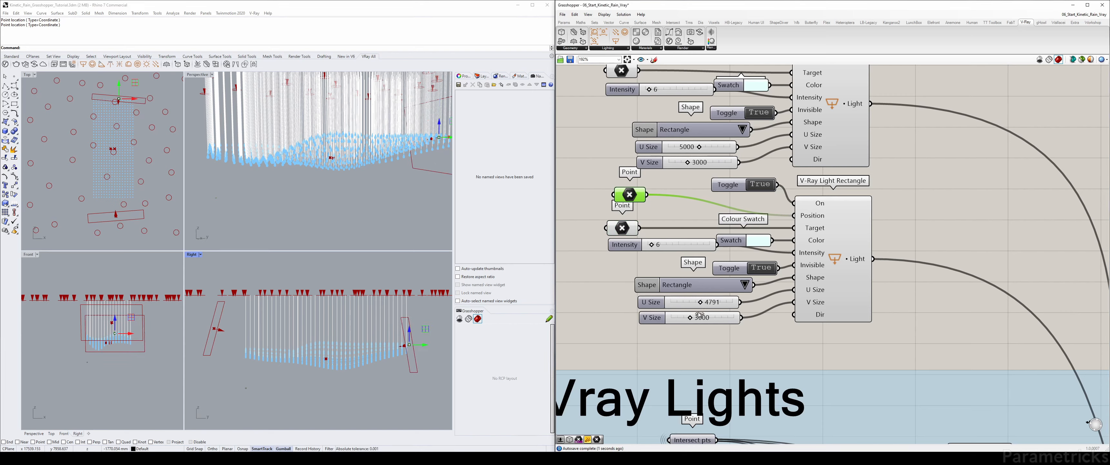
{"action": "double_click", "coordinate": [688, 304]}
{"action": "type", "text": "5000"}
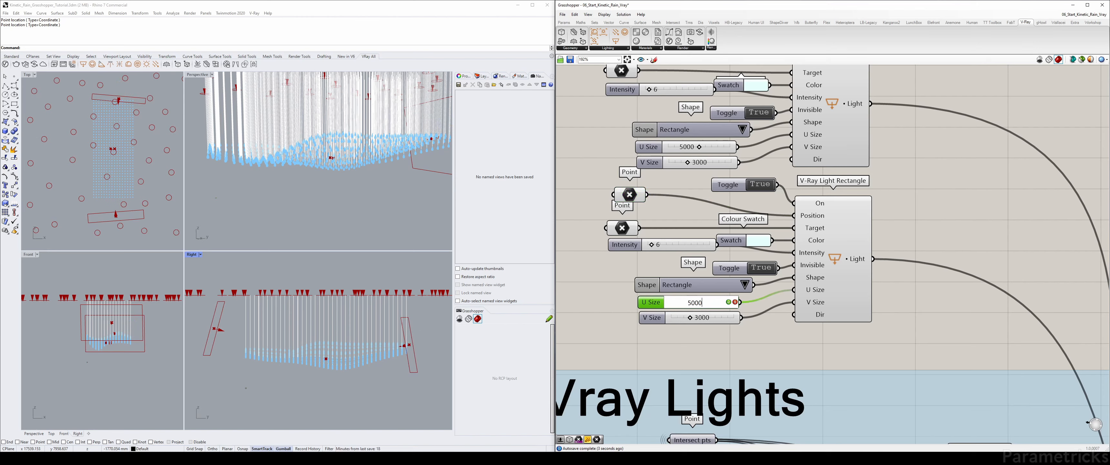
{"action": "key", "text": "Return"}
{"action": "left_click_drag", "start_coordinate": [689, 317], "coordinate": [681, 318]}
{"action": "double_click", "coordinate": [682, 318]}
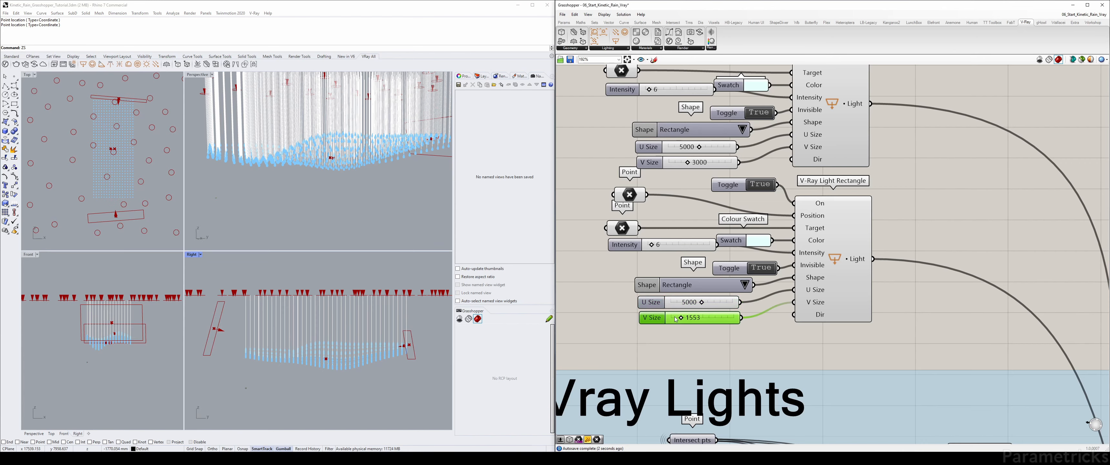
{"action": "type", "text": "1500"}
{"action": "key", "text": "Return"}
Lower the resized light's position point further in the Right view, level with its target point
{"action": "left_click", "coordinate": [638, 197]}
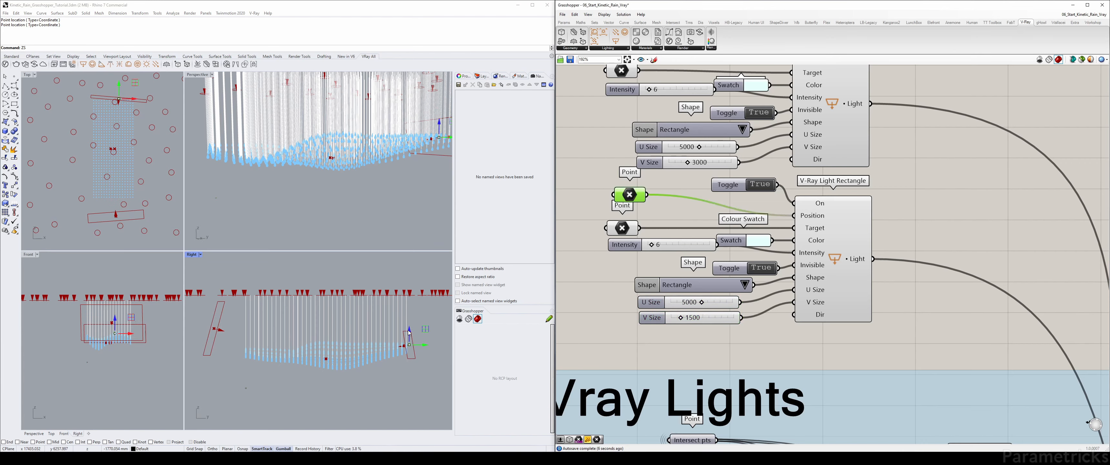
{"action": "left_click_drag", "start_coordinate": [409, 332], "coordinate": [411, 346]}
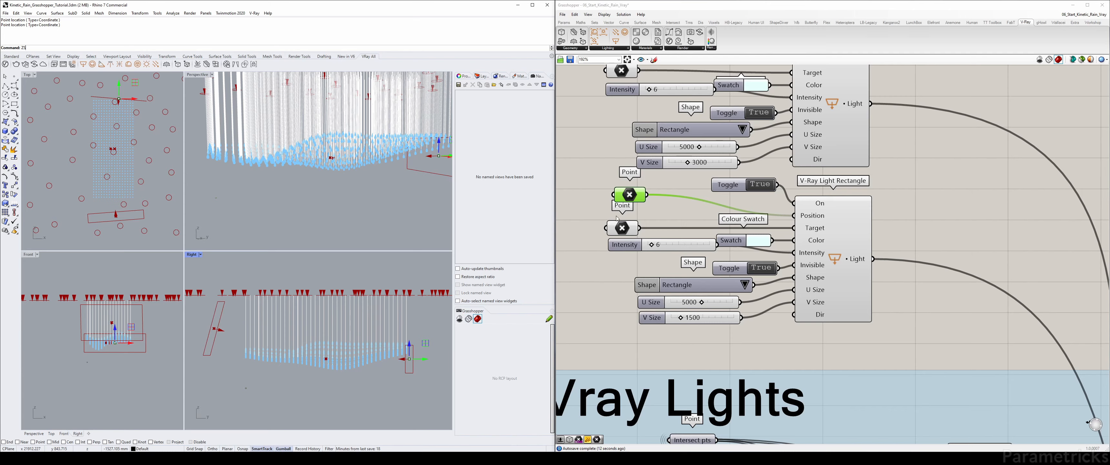
{"action": "left_click", "coordinate": [600, 160]}
{"action": "scroll", "coordinate": [600, 160], "scroll_direction": "down", "scroll_amount": 5}
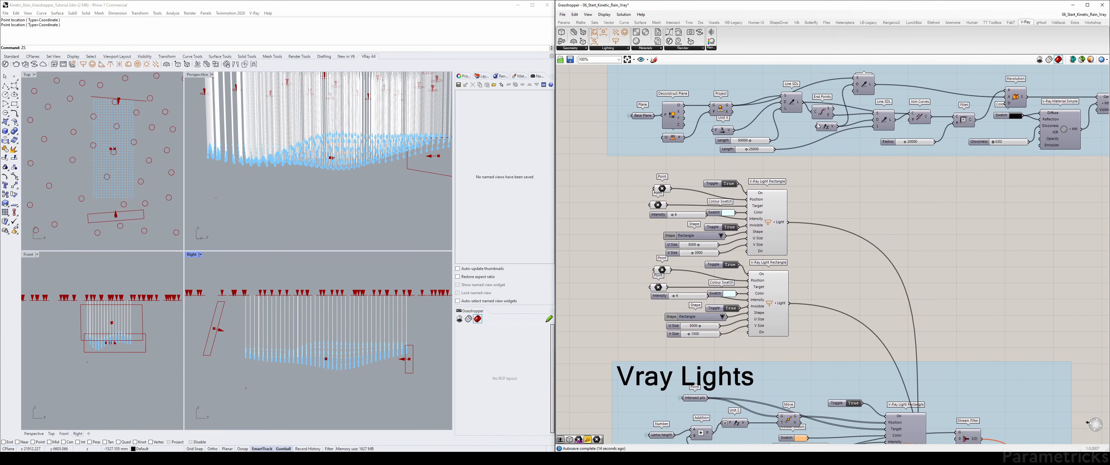
Preview the first Line SDL in the Vray Geometry group to check the light's height above the ground, then hide it
{"action": "scroll", "coordinate": [818, 125], "scroll_direction": "up", "scroll_amount": 3}
{"action": "left_click", "coordinate": [626, 136]}
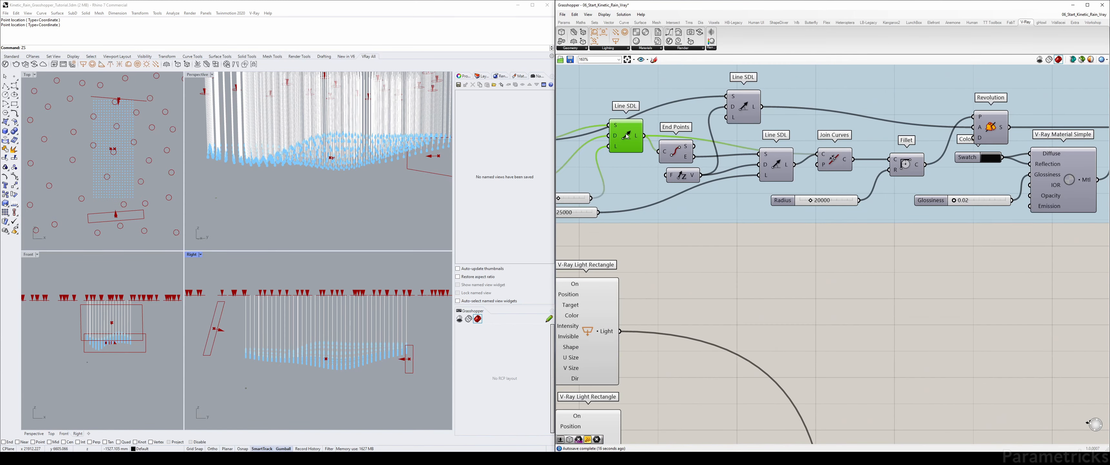
{"action": "right_click_drag", "start_coordinate": [120, 360], "coordinate": [82, 361]}
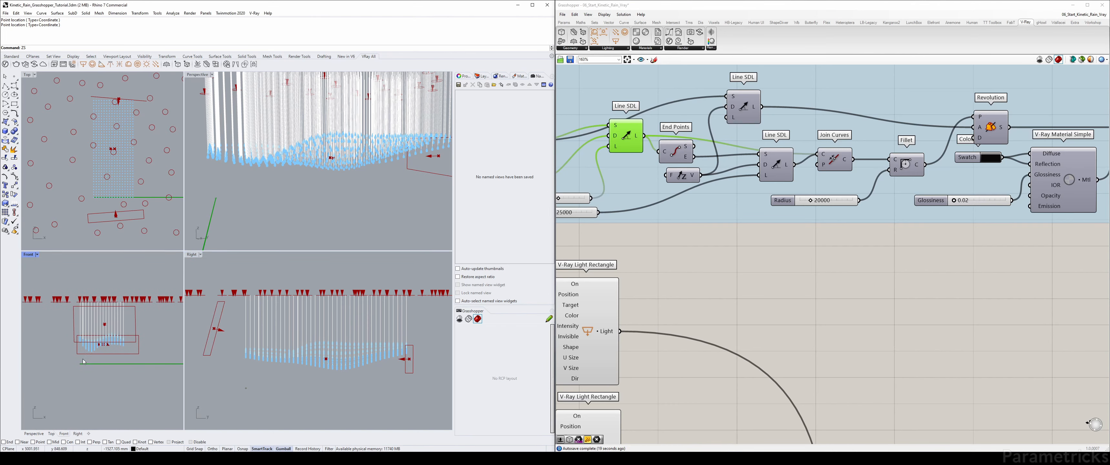
{"action": "left_click", "coordinate": [623, 132]}
{"action": "key", "text": "ctrl+q"}
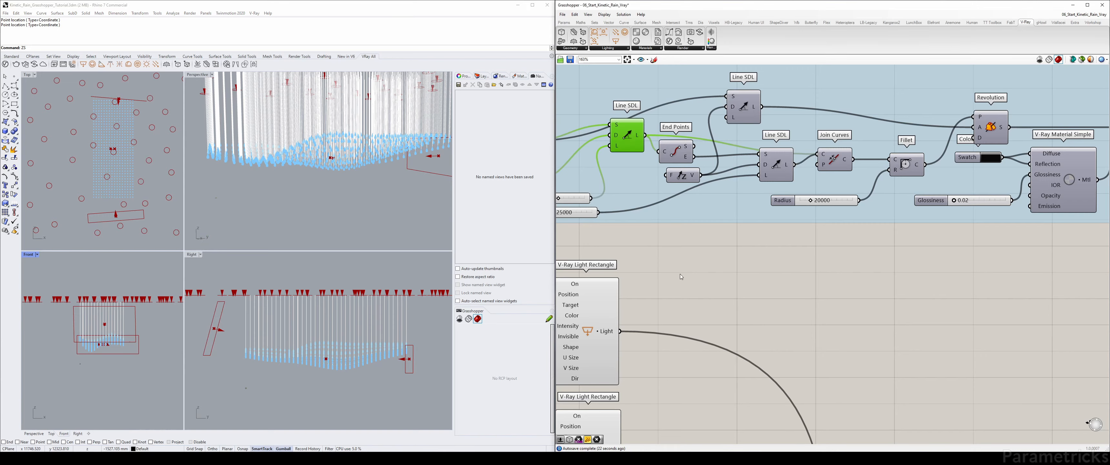
Start a new render from the V-Ray Render component with both rectangle lights
{"action": "scroll", "coordinate": [685, 332], "scroll_direction": "down", "scroll_amount": 2}
{"action": "right_click_drag", "start_coordinate": [685, 332], "coordinate": [842, 189]}
{"action": "scroll", "coordinate": [762, 267], "scroll_direction": "up", "scroll_amount": 2}
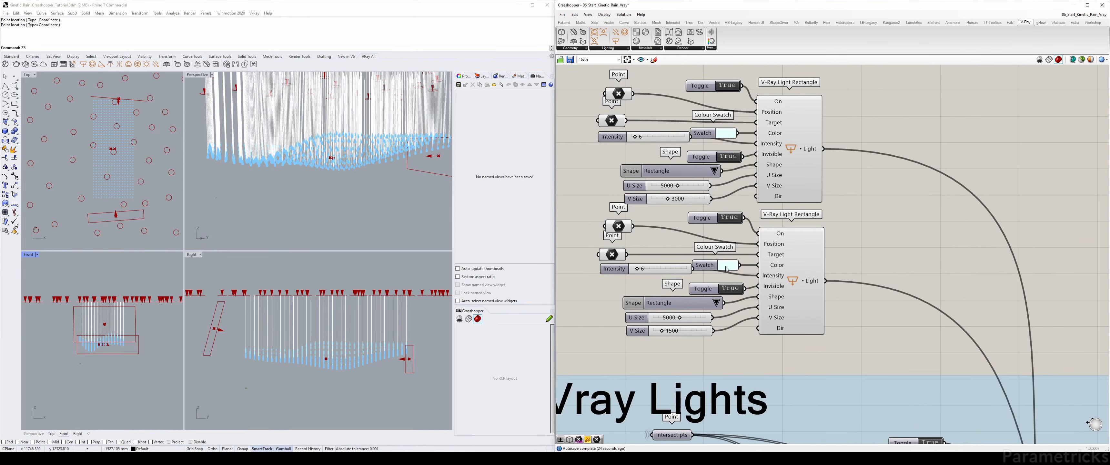
{"action": "scroll", "coordinate": [726, 268], "scroll_direction": "down", "scroll_amount": 3}
{"action": "right_click_drag", "start_coordinate": [970, 268], "coordinate": [780, 202]}
{"action": "scroll", "coordinate": [780, 202], "scroll_direction": "up", "scroll_amount": 3}
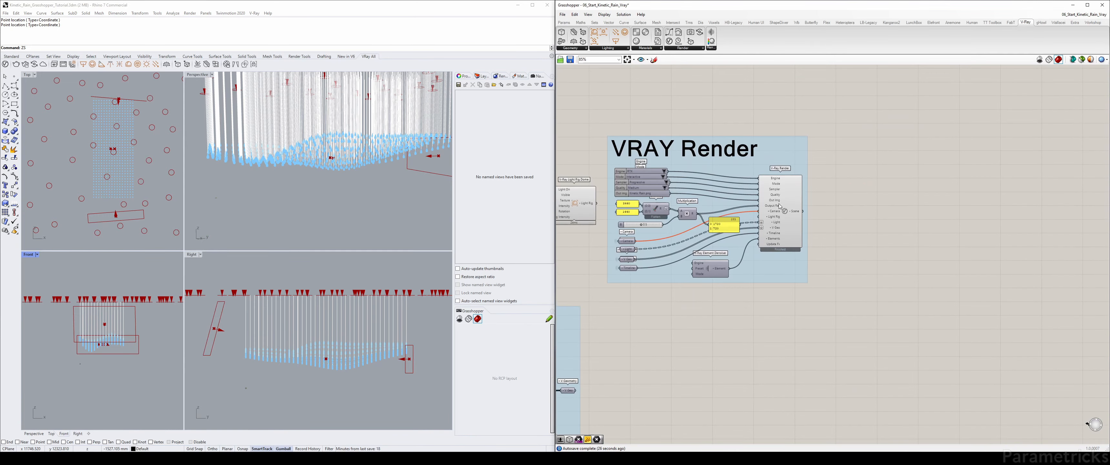
{"action": "left_click", "coordinate": [780, 206]}
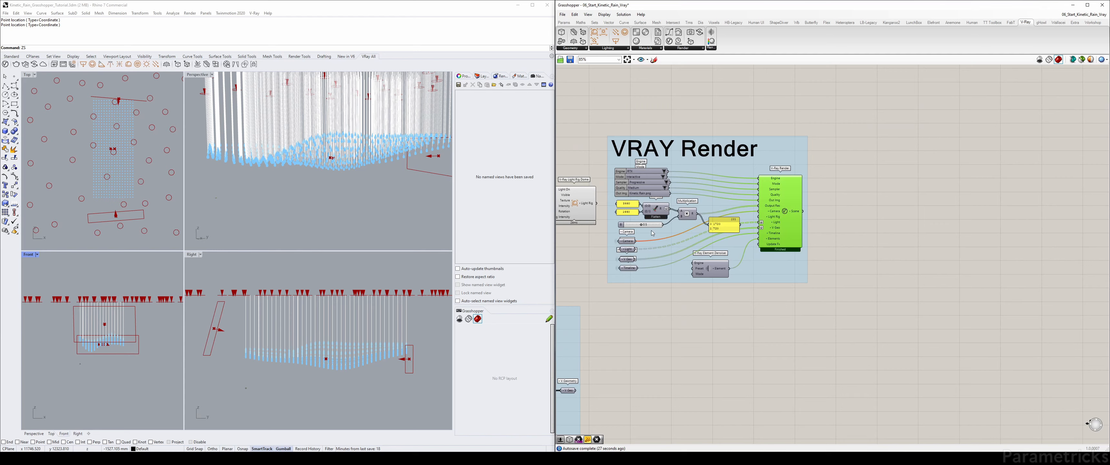
{"action": "right_click", "coordinate": [791, 213]}
{"action": "left_click", "coordinate": [819, 258]}
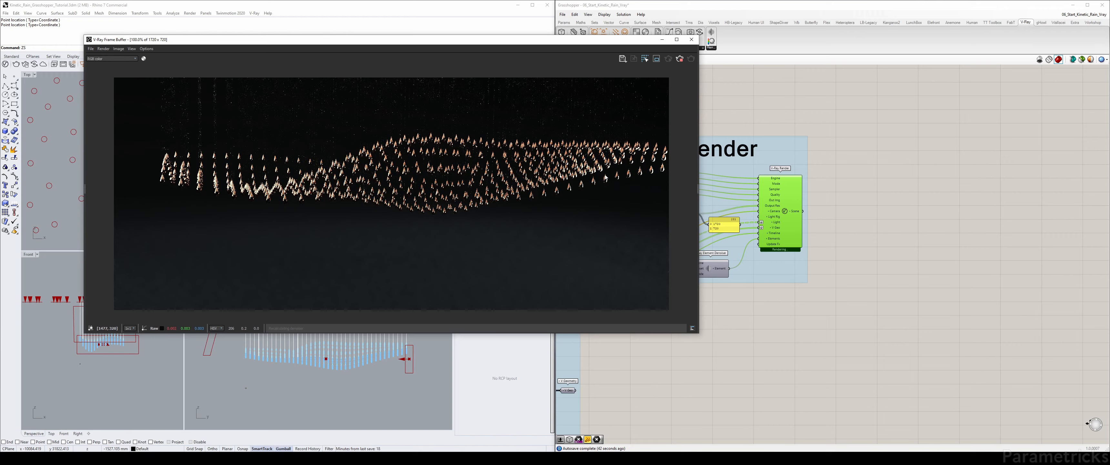
Try a fully saturated cyan for the copied light's colour swatch, then reduce the saturation to a soft tint
{"action": "left_click", "coordinate": [777, 279]}
{"action": "scroll", "coordinate": [781, 285], "scroll_direction": "down", "scroll_amount": 3}
{"action": "right_click_drag", "start_coordinate": [707, 344], "coordinate": [922, 217]}
{"action": "right_click_drag", "start_coordinate": [664, 335], "coordinate": [851, 230]}
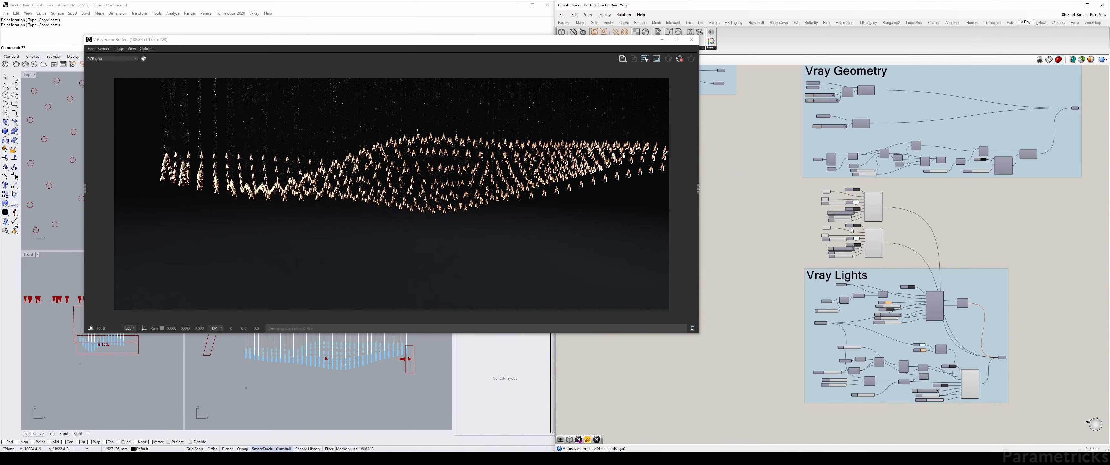
{"action": "scroll", "coordinate": [852, 230], "scroll_direction": "up", "scroll_amount": 5}
{"action": "left_click", "coordinate": [889, 263]}
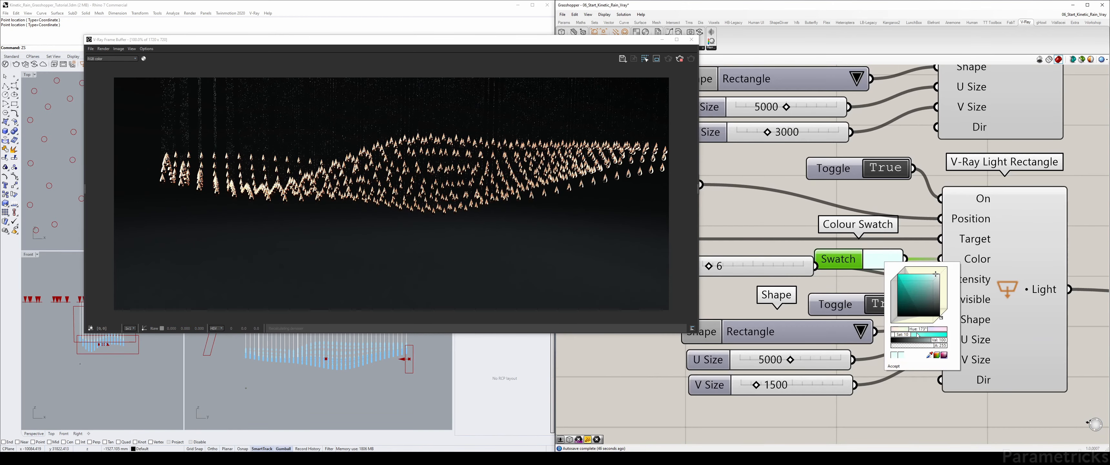
{"action": "left_click_drag", "start_coordinate": [918, 335], "coordinate": [951, 334]}
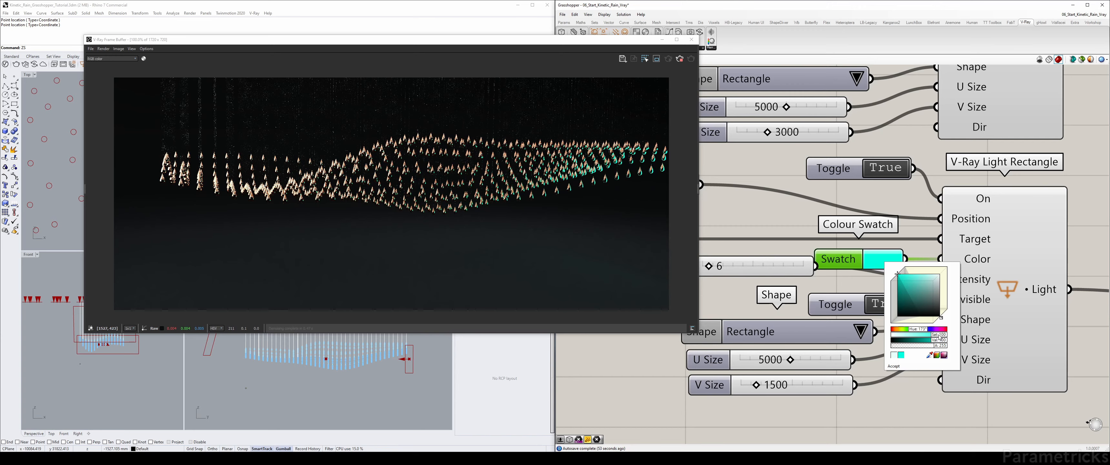
{"action": "left_click_drag", "start_coordinate": [939, 336], "coordinate": [914, 340]}
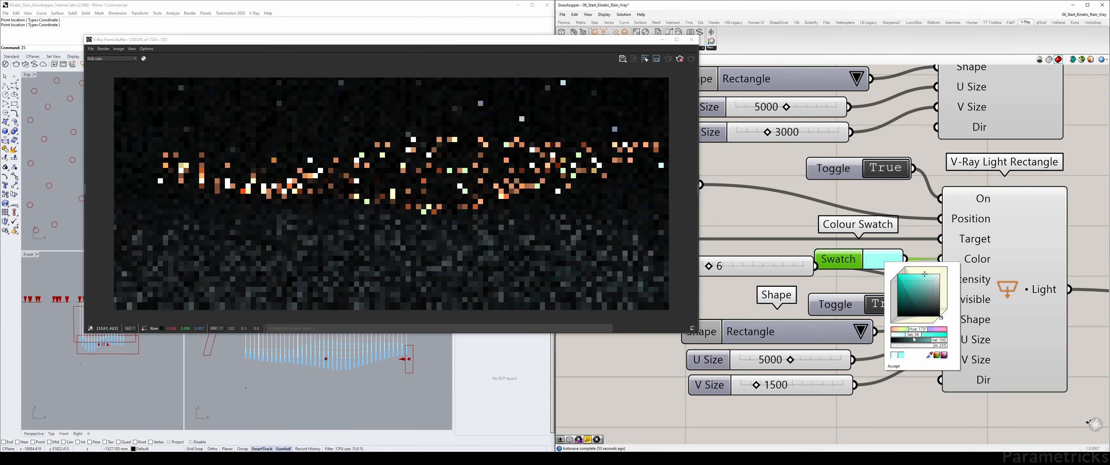
Shift the copied light's hue to light blue and set its saturation to 40
{"action": "left_click_drag", "start_coordinate": [914, 339], "coordinate": [922, 331]}
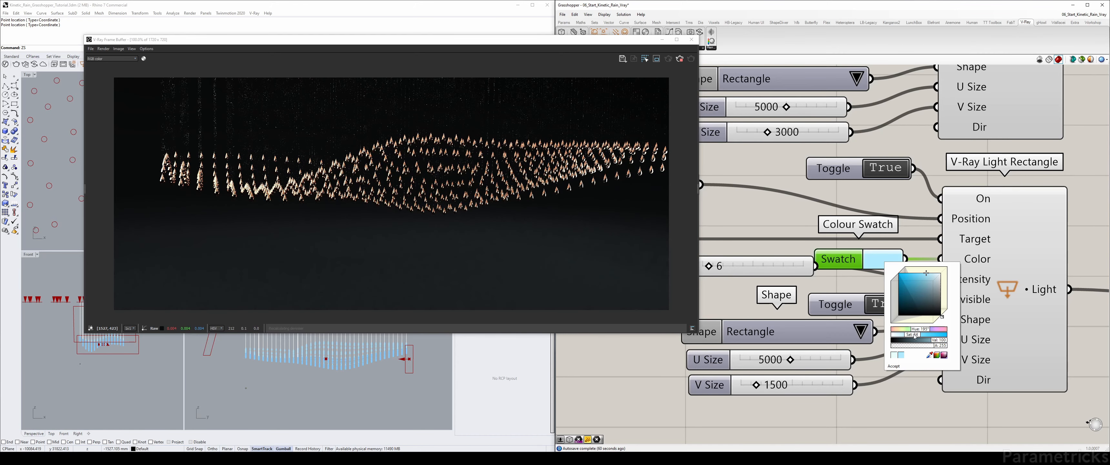
{"action": "left_click_drag", "start_coordinate": [914, 336], "coordinate": [919, 336]}
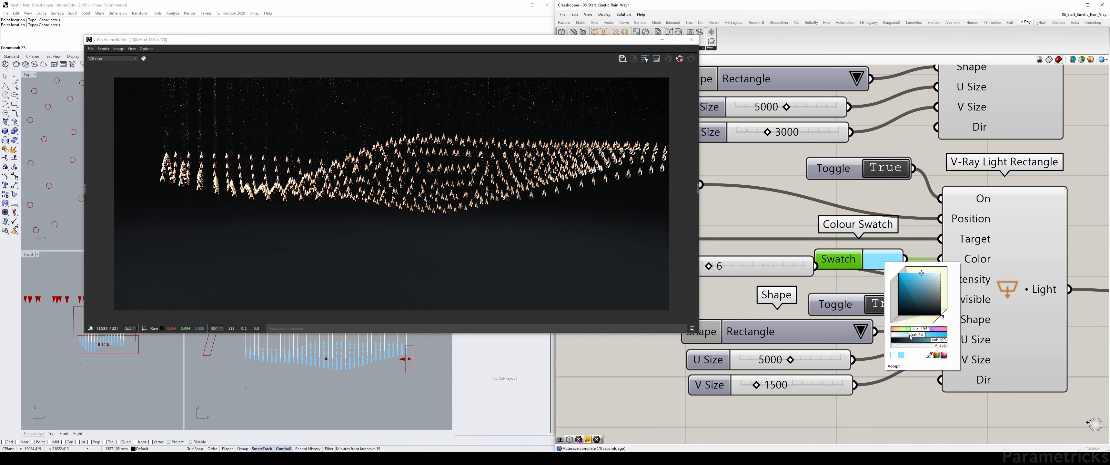
{"action": "double_click", "coordinate": [905, 336]}
{"action": "type", "text": "40"}
{"action": "key", "text": "Return"}
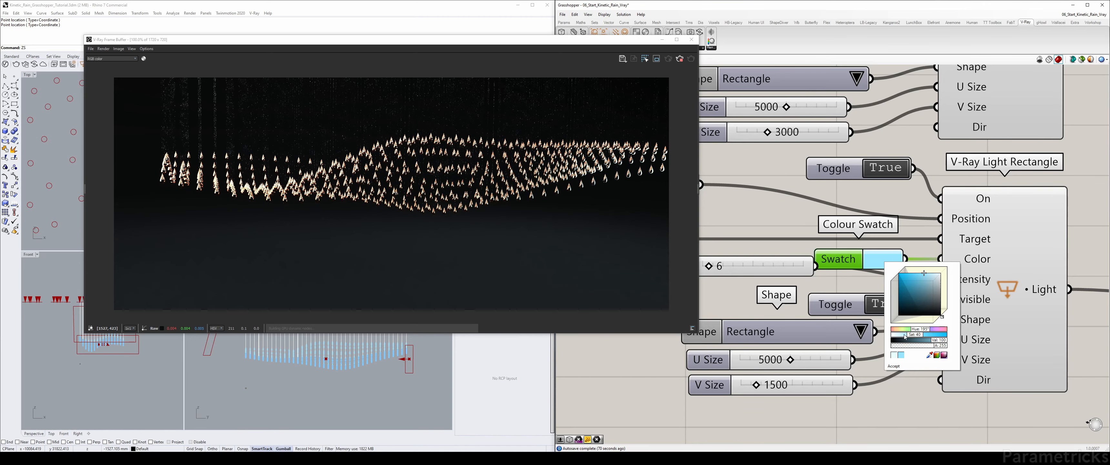
Shift the hue of the original rectangle light's colour swatch to violet
{"action": "scroll", "coordinate": [755, 158], "scroll_direction": "down", "scroll_amount": 3}
{"action": "right_click_drag", "start_coordinate": [755, 159], "coordinate": [767, 211]}
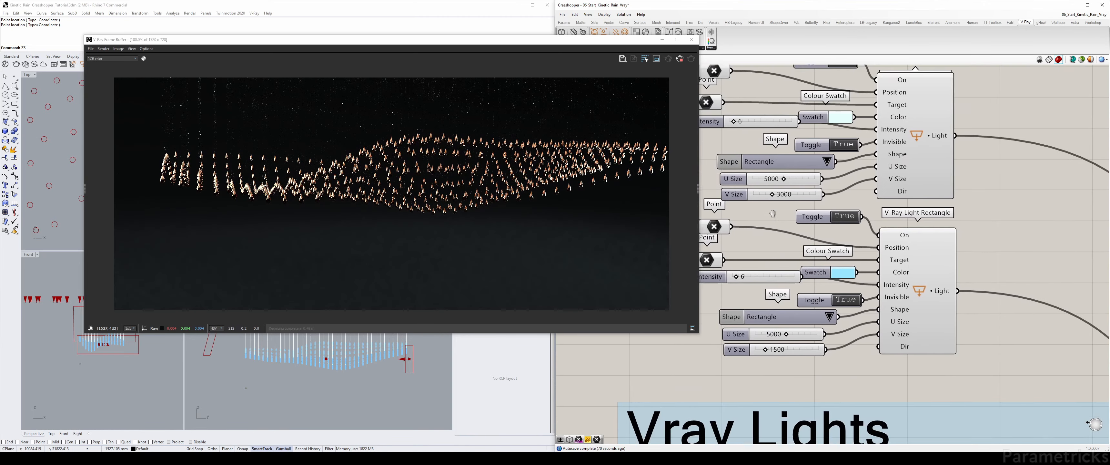
{"action": "scroll", "coordinate": [778, 116], "scroll_direction": "up", "scroll_amount": 2}
{"action": "right_click_drag", "start_coordinate": [779, 117], "coordinate": [800, 185]}
{"action": "left_click", "coordinate": [886, 186]}
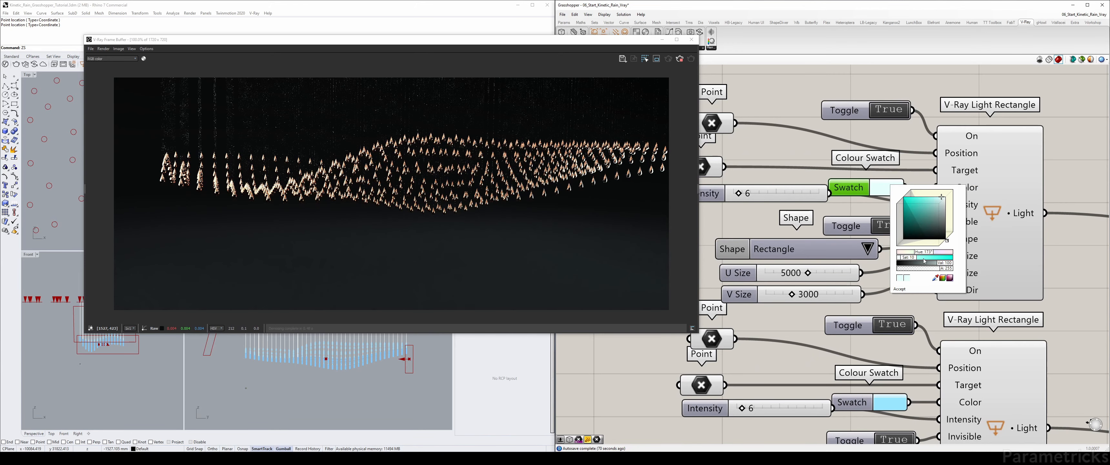
{"action": "left_click_drag", "start_coordinate": [919, 254], "coordinate": [929, 254]}
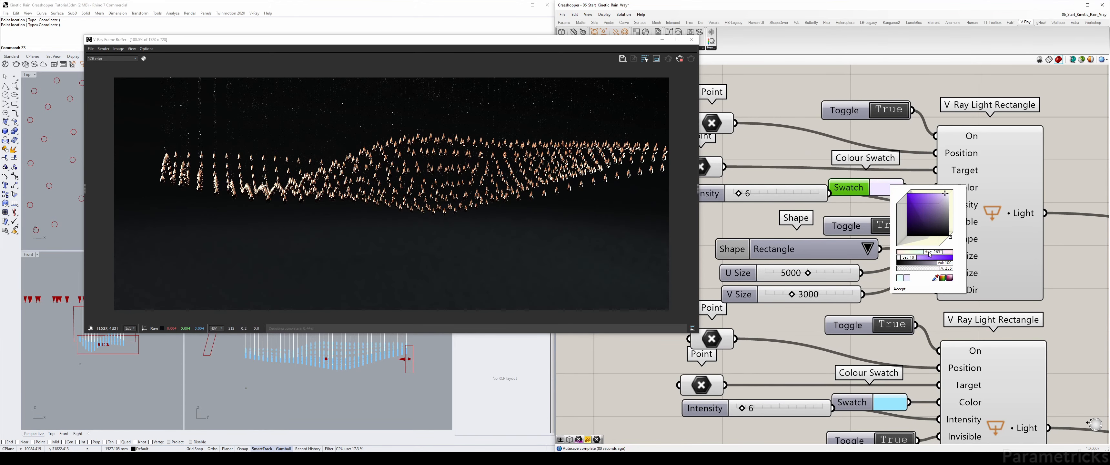
Try full saturation for the original light, then reduce it to a soft tint and shift the hue to red
{"action": "left_click_drag", "start_coordinate": [910, 257], "coordinate": [963, 258]}
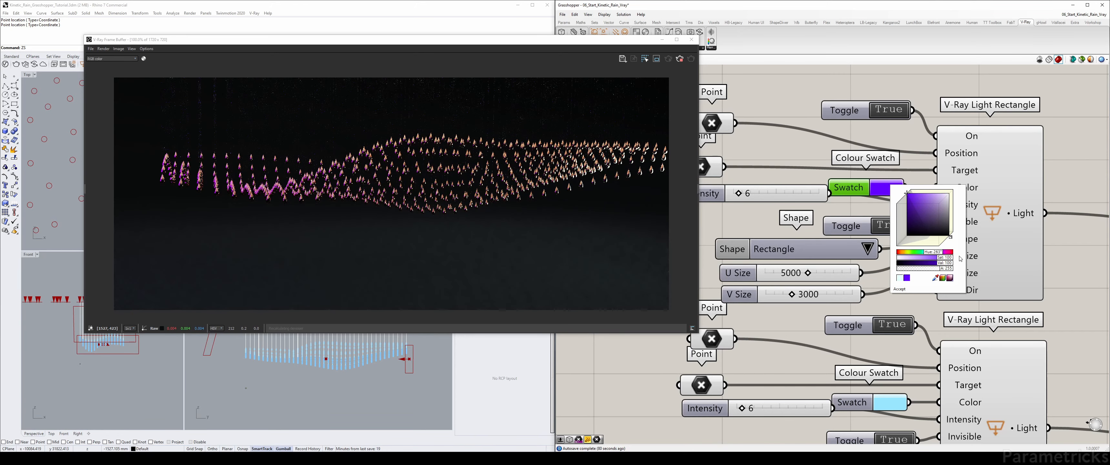
{"action": "left_click_drag", "start_coordinate": [930, 258], "coordinate": [919, 258]}
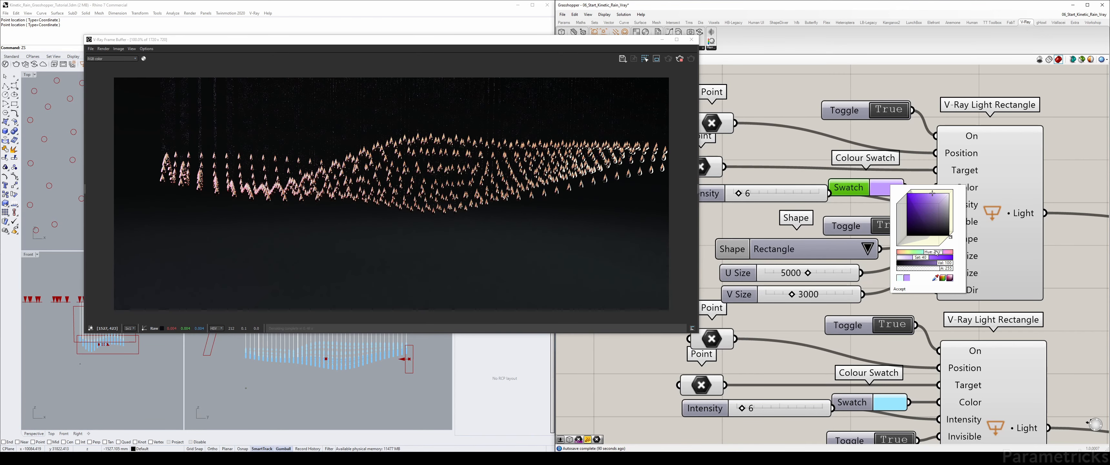
{"action": "left_click_drag", "start_coordinate": [937, 252], "coordinate": [906, 254]}
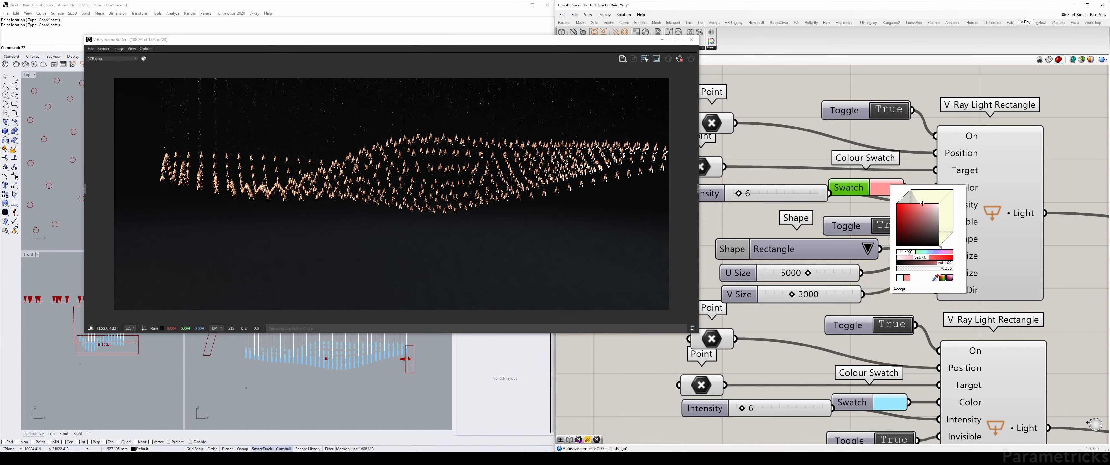
Try light blue, red and orange hues on the original rectangle light's colour swatch
{"action": "left_click_drag", "start_coordinate": [910, 252], "coordinate": [931, 253]}
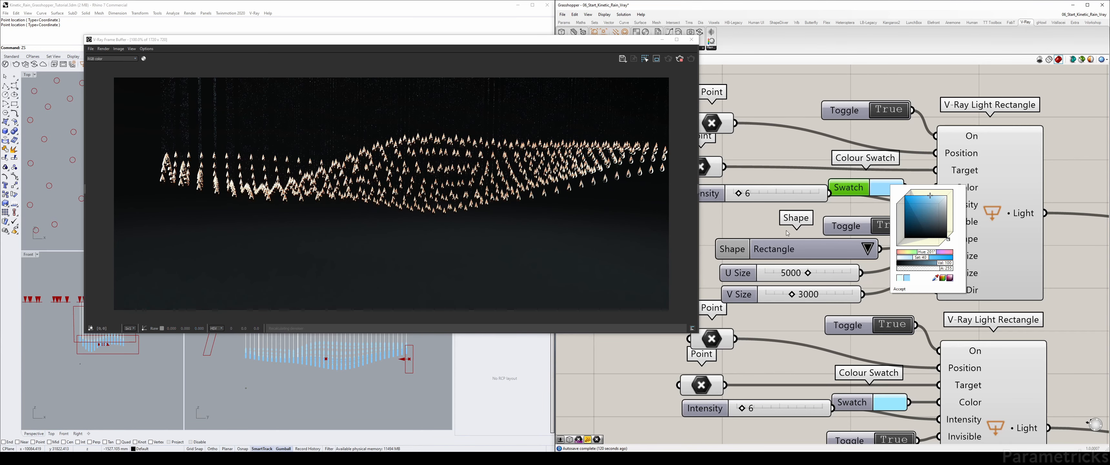
{"action": "left_click_drag", "start_coordinate": [925, 255], "coordinate": [898, 254]}
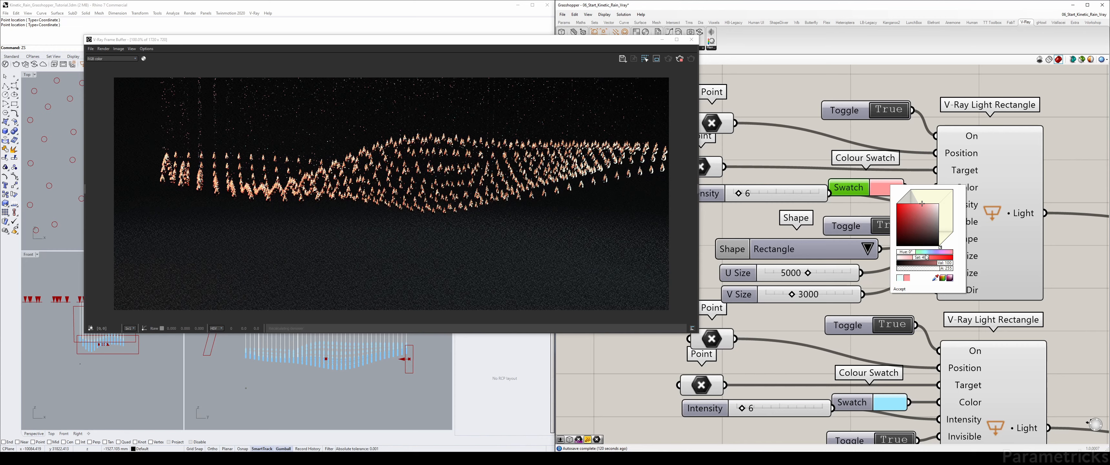
{"action": "left_click_drag", "start_coordinate": [909, 253], "coordinate": [921, 262]}
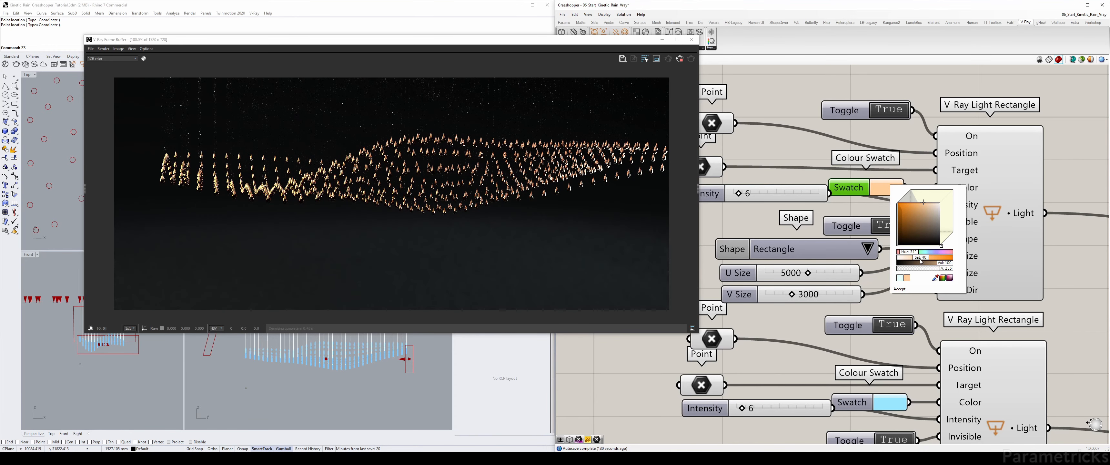
{"action": "left_click", "coordinate": [920, 258]}
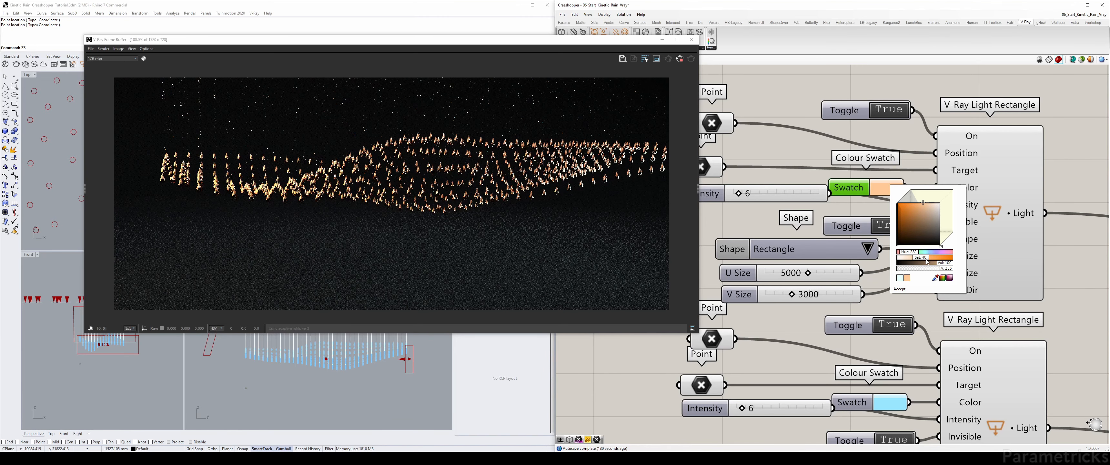
Reduce the original light's colour saturation to almost white, keeping a slight orange hue, and close the colour picker
{"action": "left_click", "coordinate": [920, 259]}
{"action": "left_click_drag", "start_coordinate": [918, 257], "coordinate": [912, 251]}
{"action": "left_click", "coordinate": [912, 252]}
{"action": "left_click", "coordinate": [914, 258]}
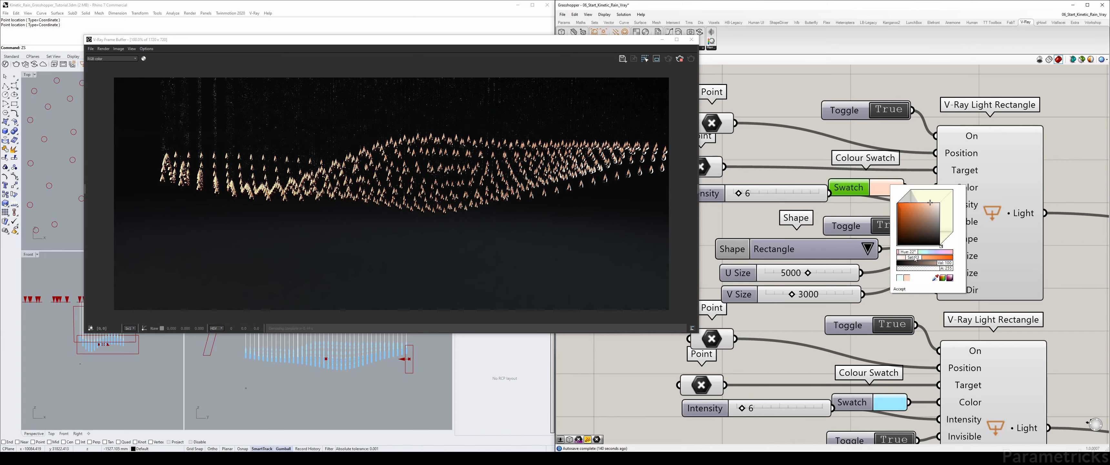
{"action": "left_click", "coordinate": [913, 257]}
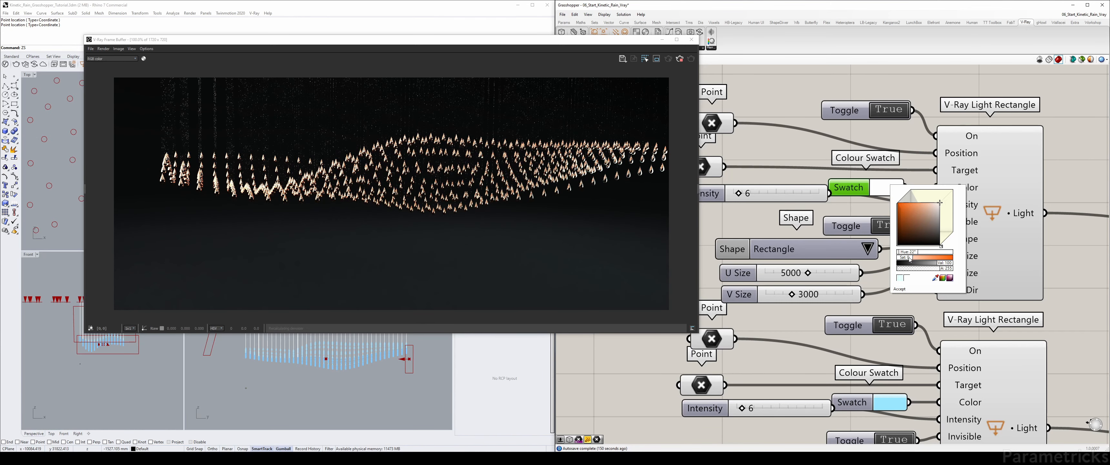
{"action": "left_click_drag", "start_coordinate": [908, 252], "coordinate": [907, 252]}
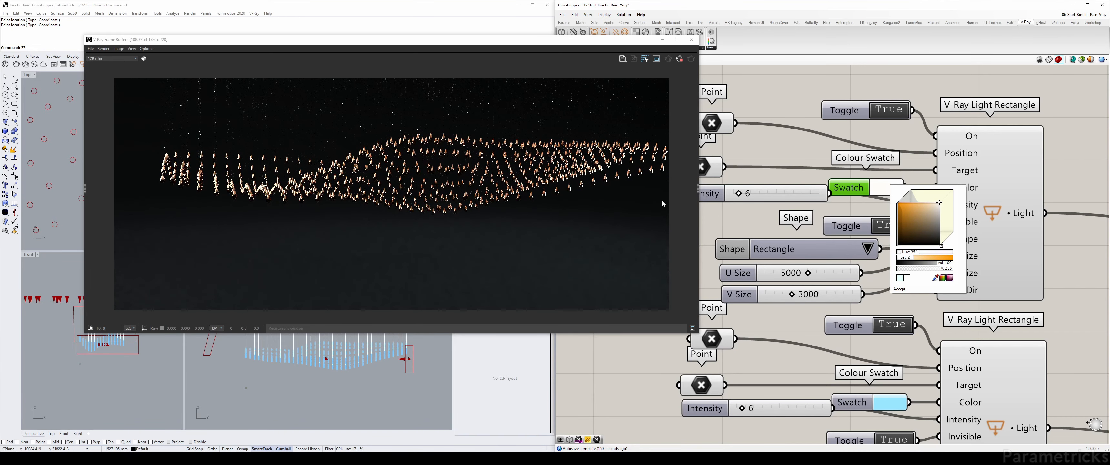
{"action": "left_click", "coordinate": [770, 146]}
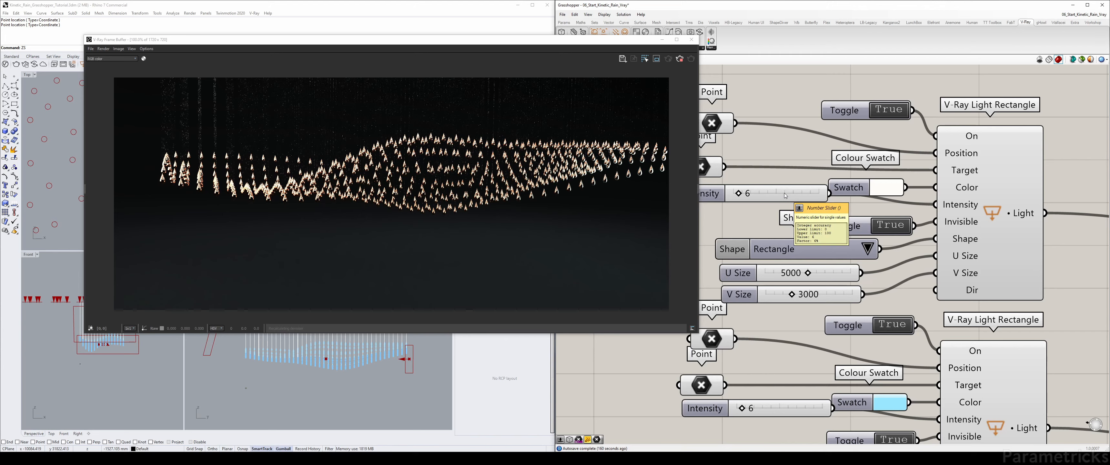
Check the render up close, then set the Count slider feeding Populate 2D in the Vray Lights group to 40
{"action": "scroll", "coordinate": [276, 187], "scroll_direction": "up", "scroll_amount": 1}
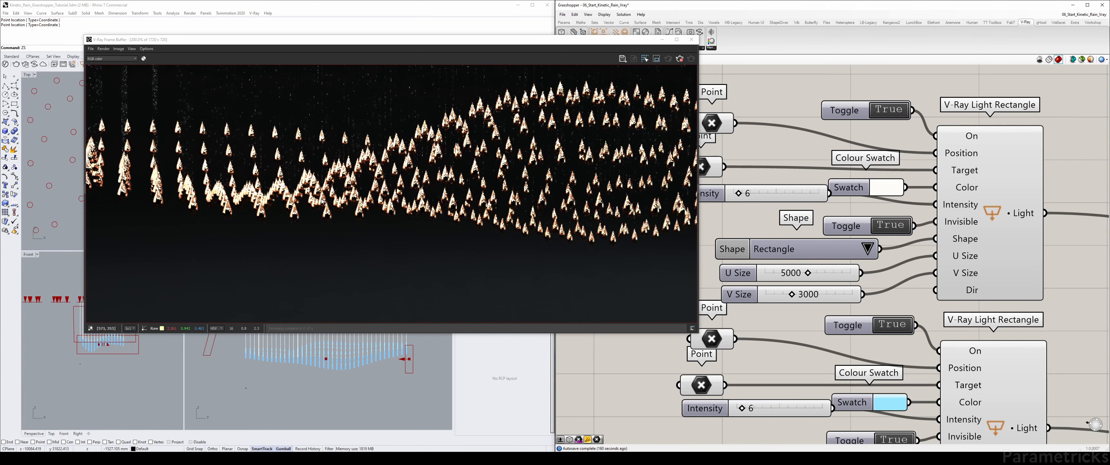
{"action": "scroll", "coordinate": [321, 197], "scroll_direction": "up", "scroll_amount": 1}
{"action": "scroll", "coordinate": [335, 196], "scroll_direction": "down", "scroll_amount": 4}
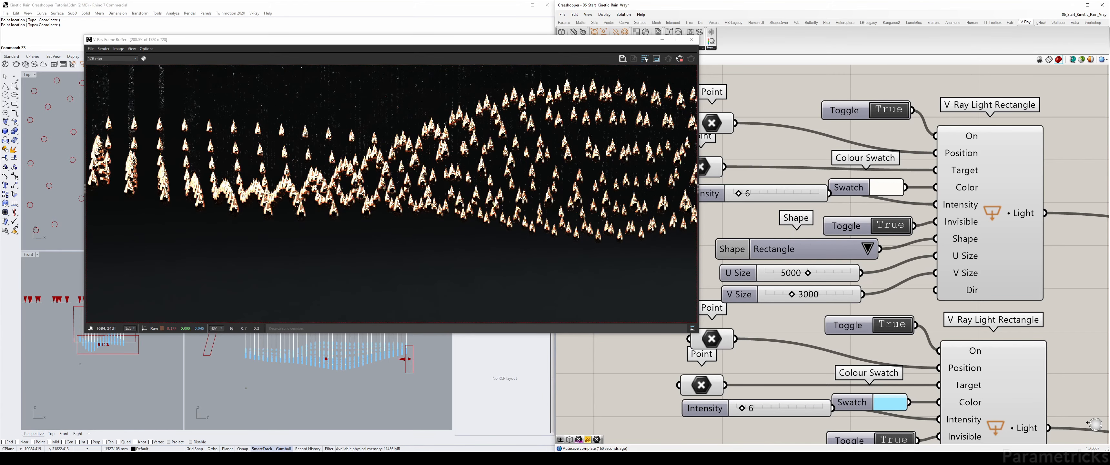
{"action": "scroll", "coordinate": [405, 190], "scroll_direction": "up", "scroll_amount": 2}
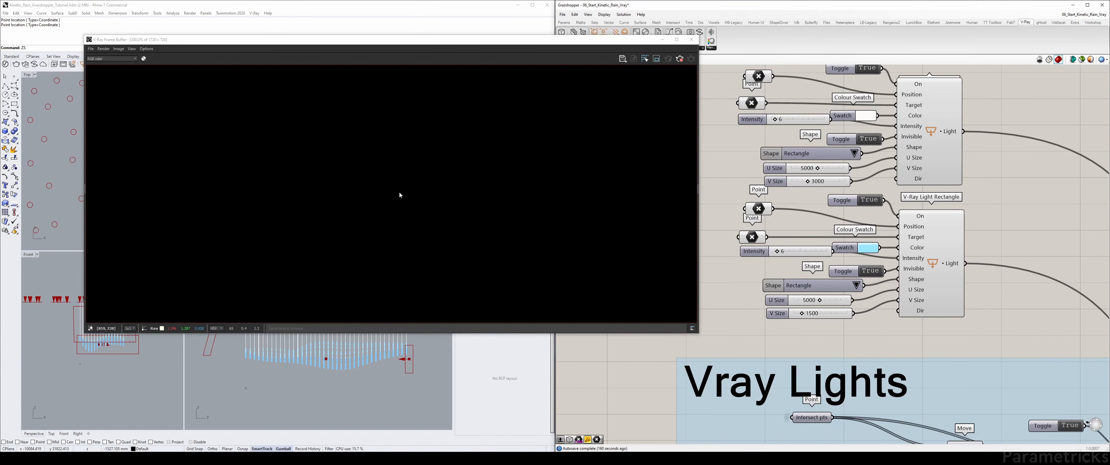
{"action": "scroll", "coordinate": [912, 242], "scroll_direction": "down", "scroll_amount": 3}
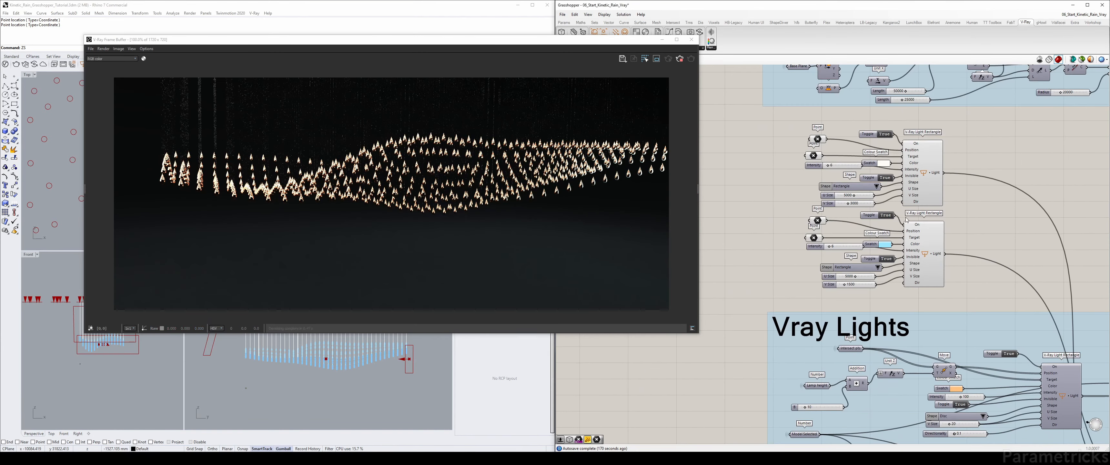
{"action": "right_click_drag", "start_coordinate": [894, 435], "coordinate": [843, 191]}
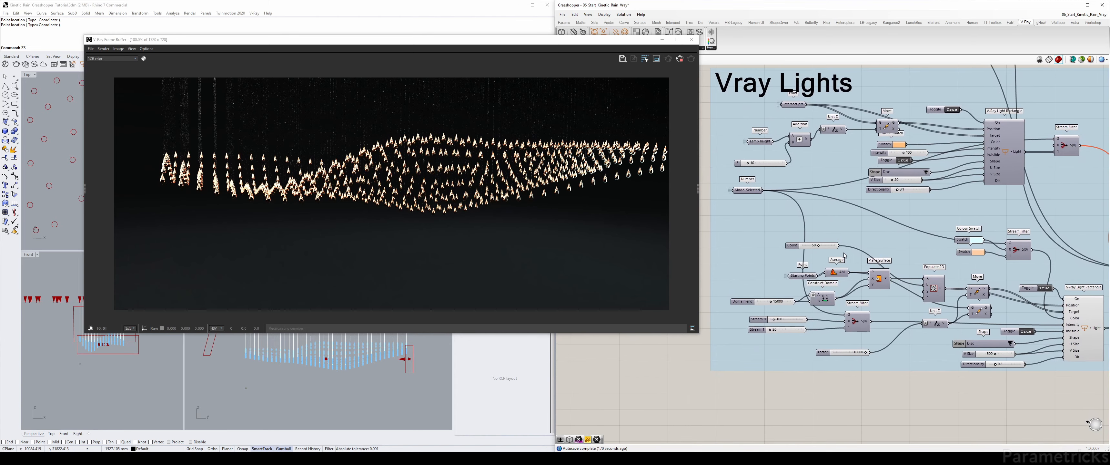
{"action": "scroll", "coordinate": [788, 329], "scroll_direction": "up", "scroll_amount": 2}
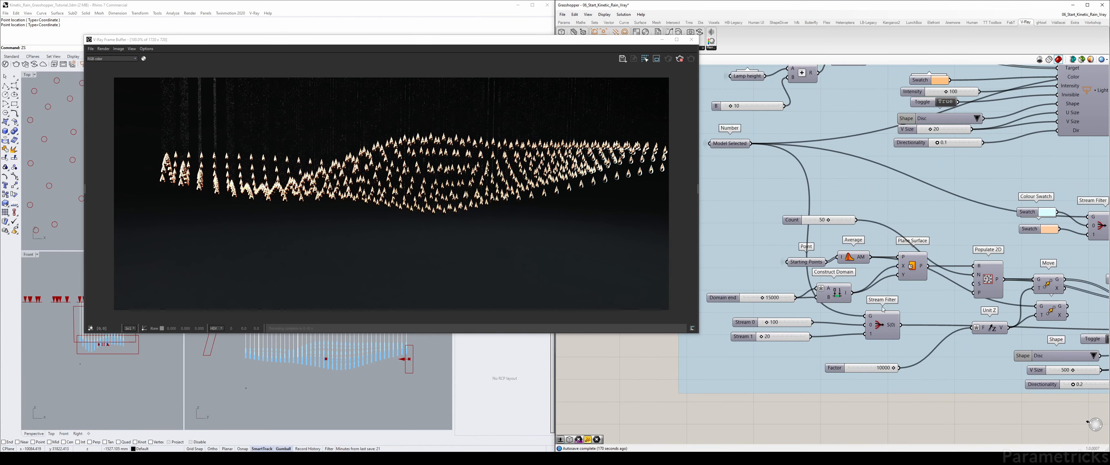
{"action": "right_click_drag", "start_coordinate": [845, 253], "coordinate": [785, 239]}
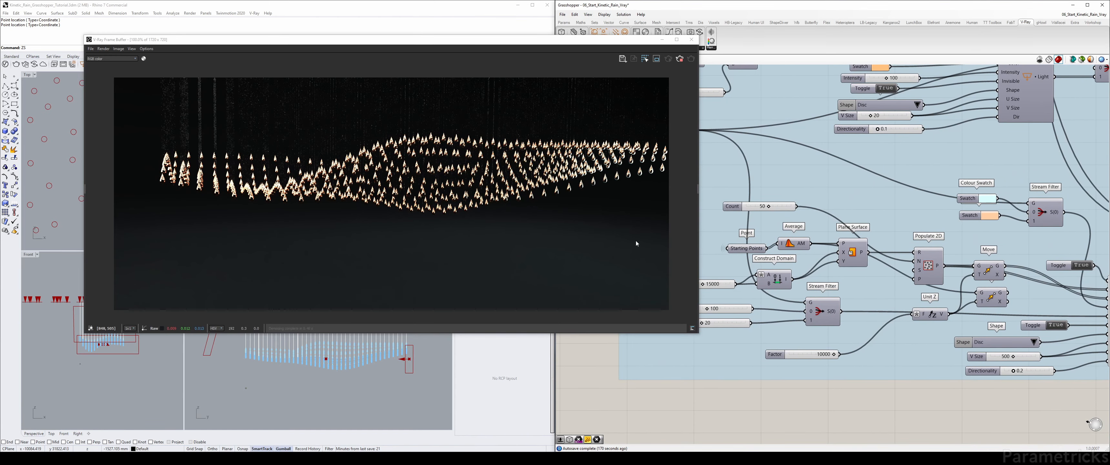
{"action": "double_click", "coordinate": [770, 207]}
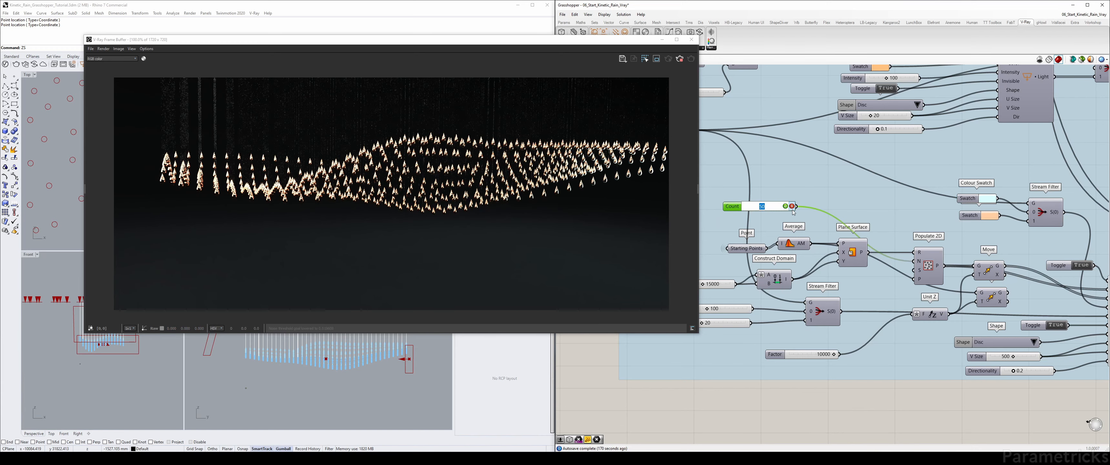
{"action": "type", "text": "40"}
{"action": "key", "text": "Return"}
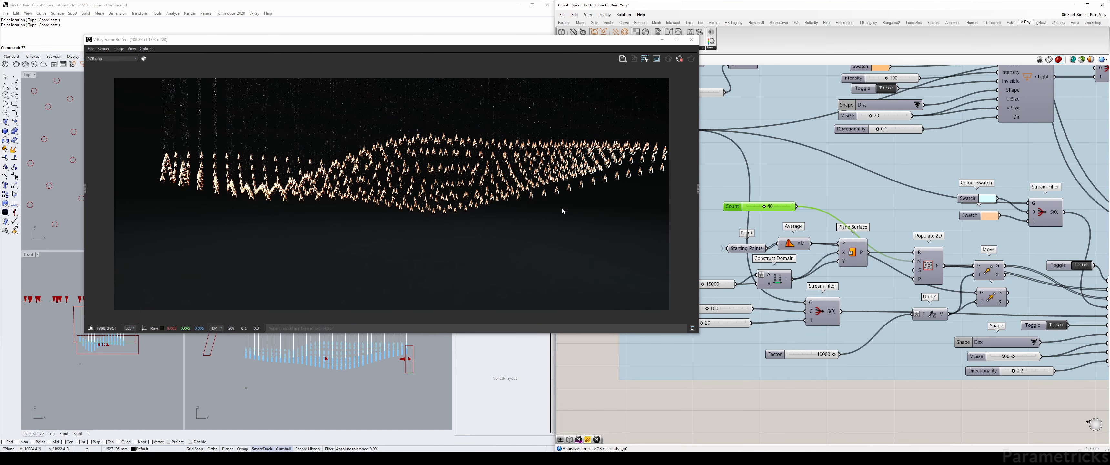
Disable the viewport preview of both V-Ray rectangle light setups above the Vray Lights group
{"action": "scroll", "coordinate": [852, 163], "scroll_direction": "down", "scroll_amount": 4}
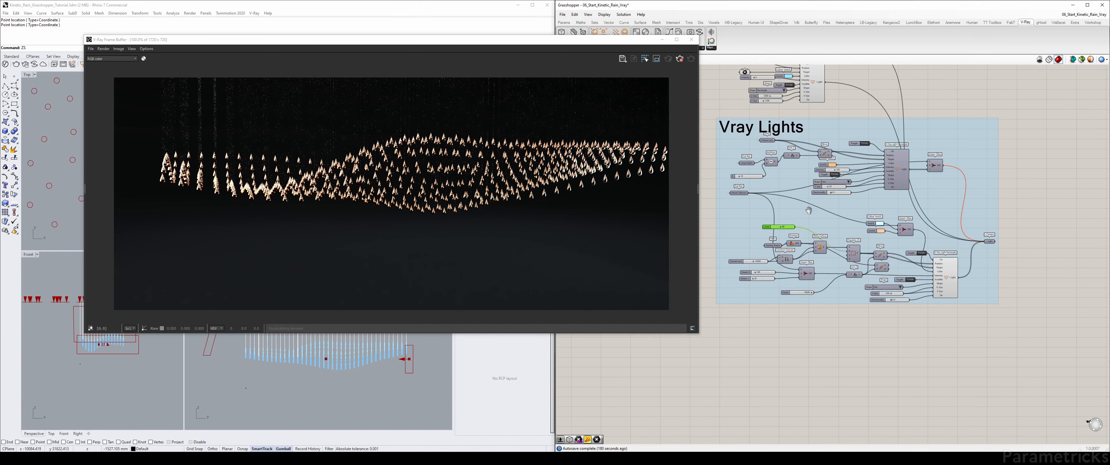
{"action": "mouse_move", "coordinate": [790, 172]}
{"action": "right_mouse_down"}
{"action": "mouse_move", "coordinate": [806, 195]}
{"action": "mouse_move", "coordinate": [811, 166]}
{"action": "right_mouse_up"}
{"action": "left_click_drag", "start_coordinate": [896, 117], "coordinate": [750, 220]}
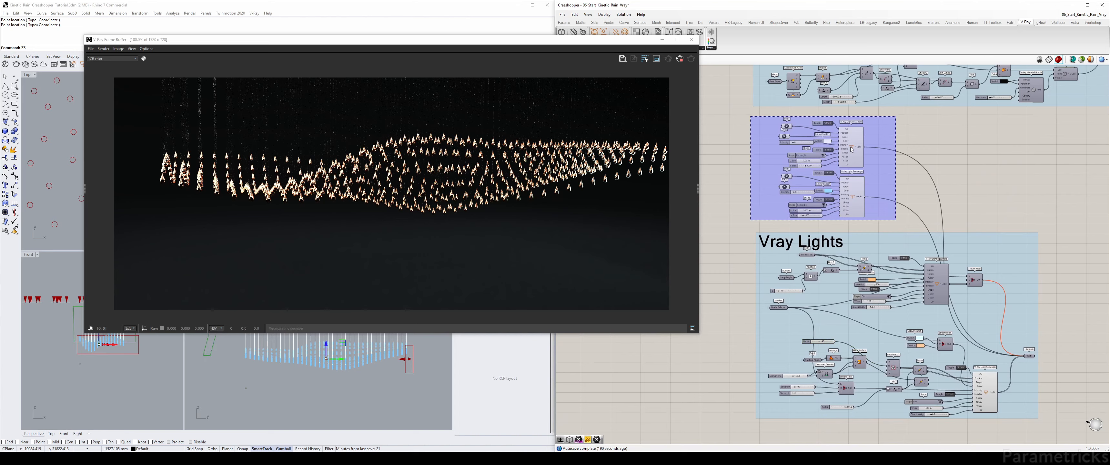
{"action": "middle_click", "coordinate": [850, 147]}
{"action": "left_click", "coordinate": [850, 127]}
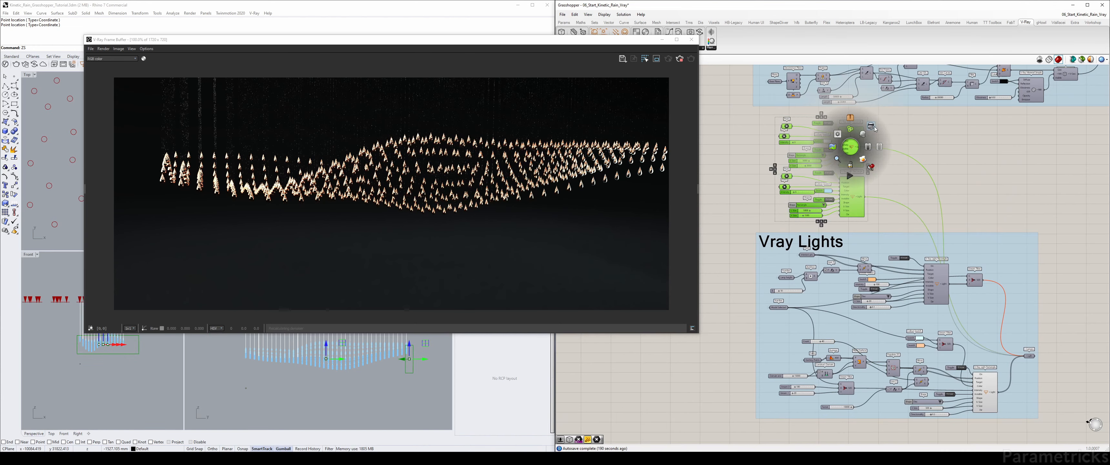
{"action": "right_click", "coordinate": [889, 250]}
{"action": "left_click", "coordinate": [924, 159]}
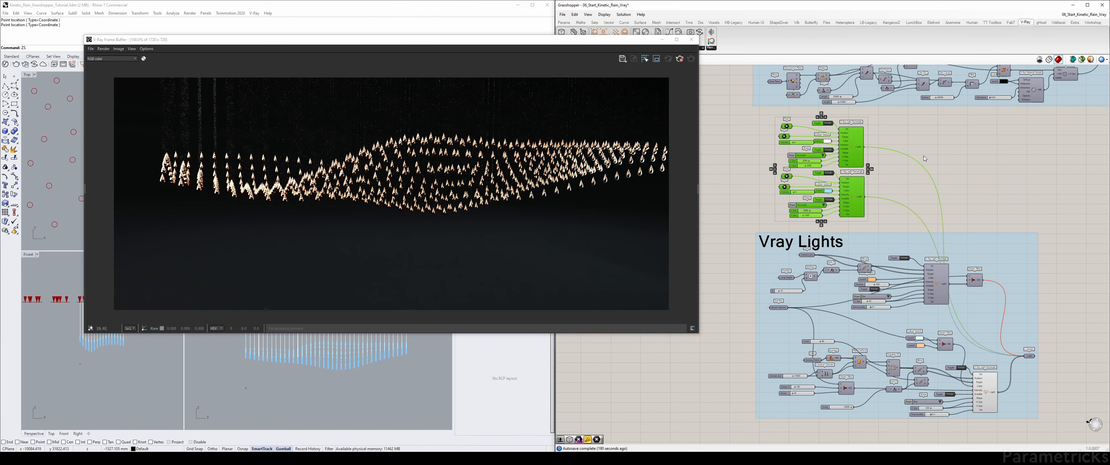
{"action": "left_click", "coordinate": [924, 159]}
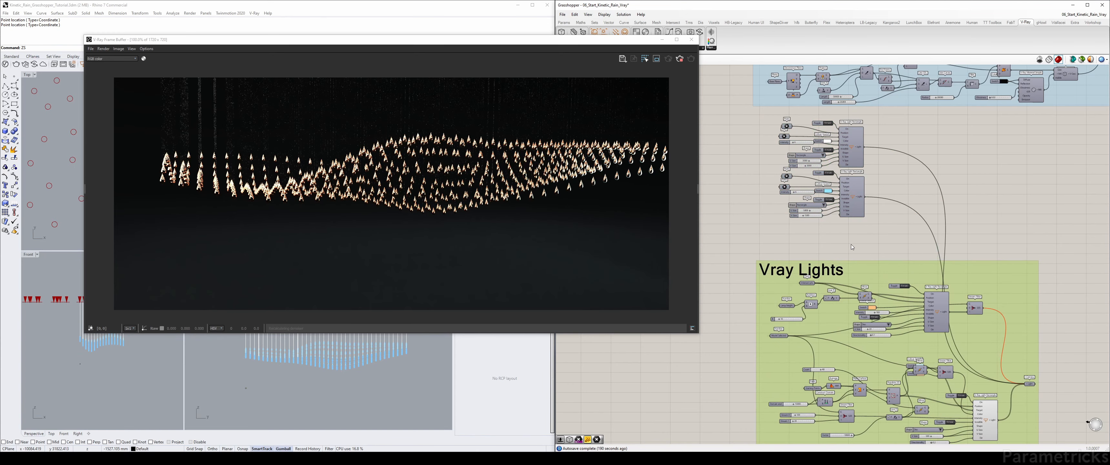
Add the two rectangle light setups to the Vray Lights group and move the group's title slightly upward
{"action": "scroll", "coordinate": [851, 244], "scroll_direction": "down", "scroll_amount": 2}
{"action": "left_click_drag", "start_coordinate": [880, 249], "coordinate": [760, 138]}
{"action": "right_click", "coordinate": [873, 269]}
{"action": "left_click", "coordinate": [896, 322]}
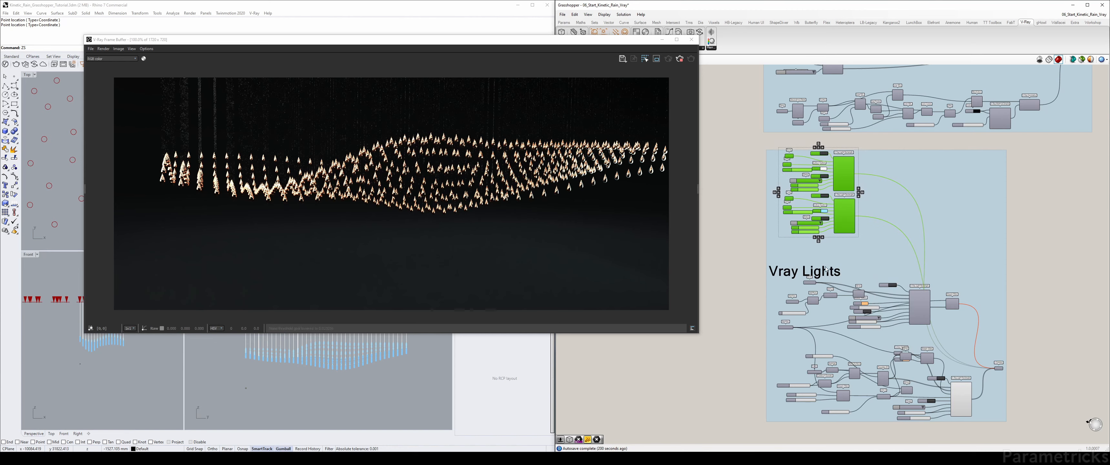
{"action": "left_click_drag", "start_coordinate": [823, 271], "coordinate": [825, 261]}
{"action": "left_click", "coordinate": [737, 201]}
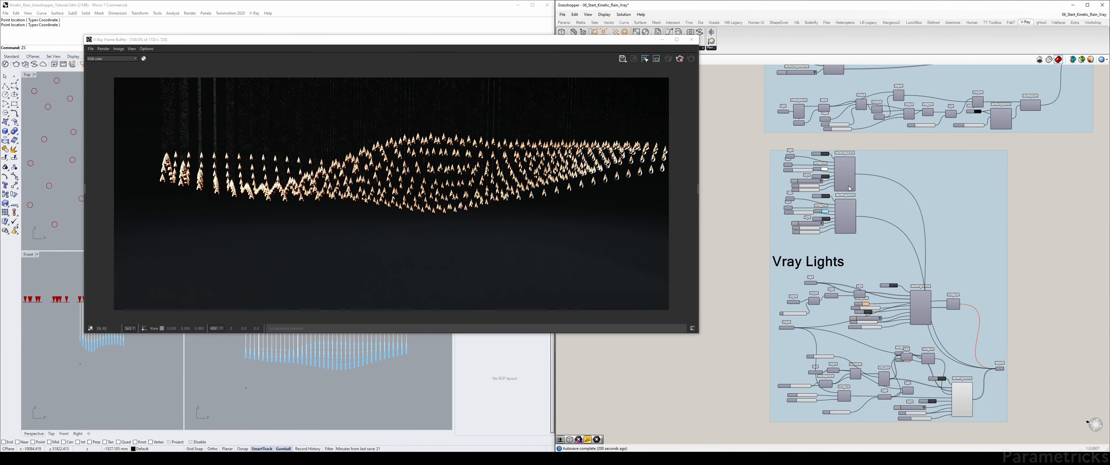
Connect the V-Ray Light Rig Dome output to the Light Rig input of the V-Ray Render component
{"action": "scroll", "coordinate": [832, 175], "scroll_direction": "up", "scroll_amount": 3}
{"action": "scroll", "coordinate": [833, 175], "scroll_direction": "down", "scroll_amount": 5}
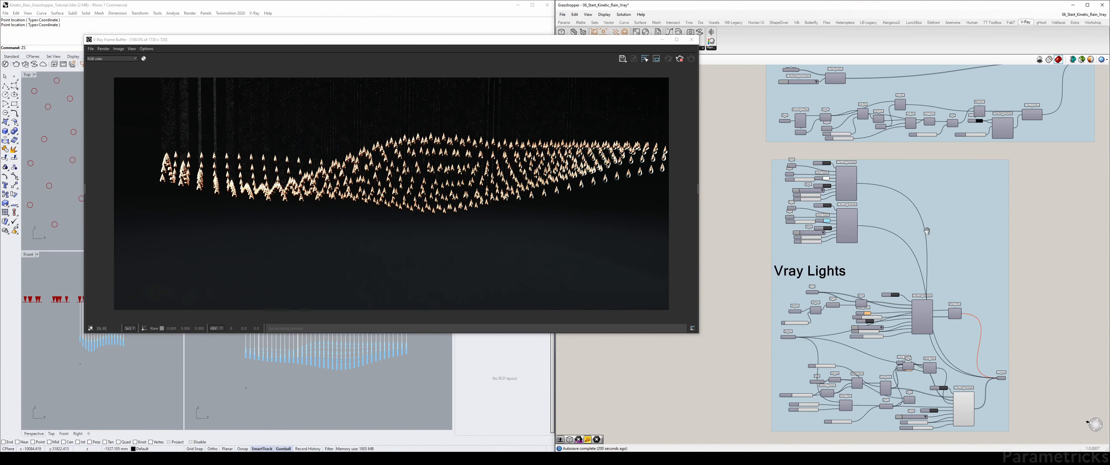
{"action": "scroll", "coordinate": [911, 264], "scroll_direction": "down", "scroll_amount": 4}
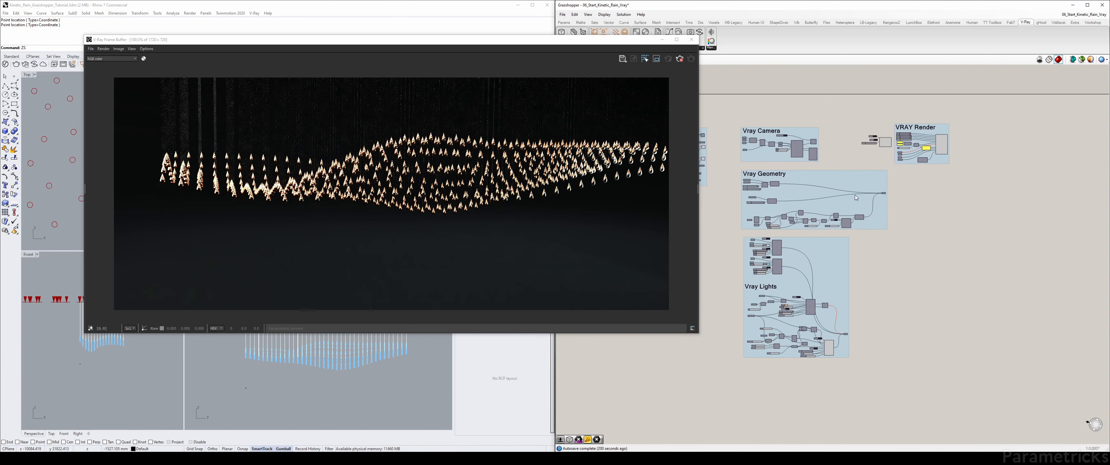
{"action": "scroll", "coordinate": [915, 131], "scroll_direction": "up", "scroll_amount": 6}
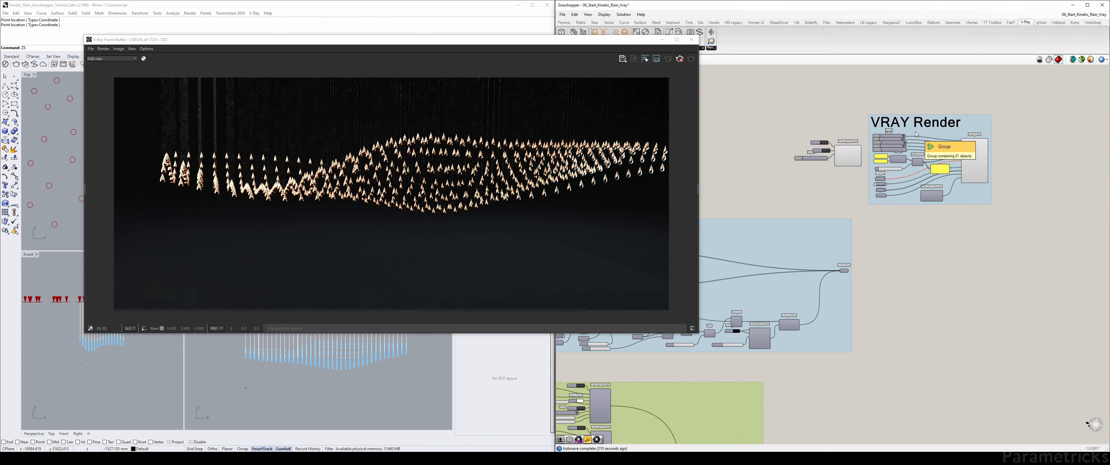
{"action": "left_click_drag", "start_coordinate": [844, 138], "coordinate": [767, 215]}
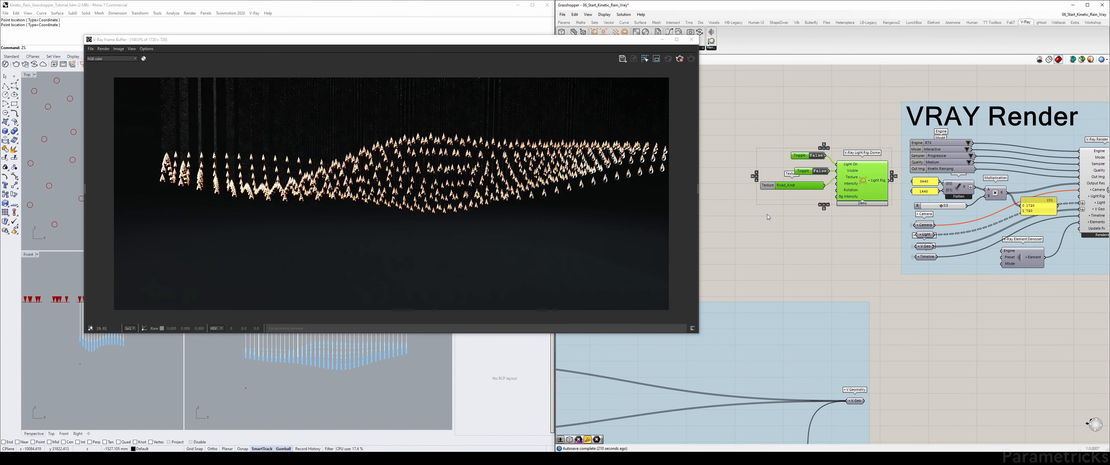
{"action": "left_click", "coordinate": [847, 110]}
{"action": "right_click_drag", "start_coordinate": [890, 185], "coordinate": [801, 187]}
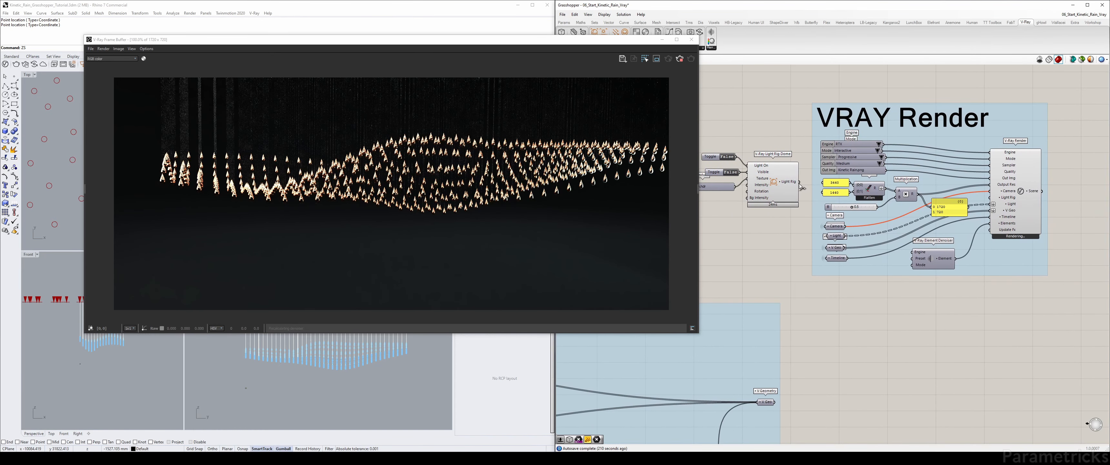
{"action": "left_click_drag", "start_coordinate": [800, 181], "coordinate": [990, 197]}
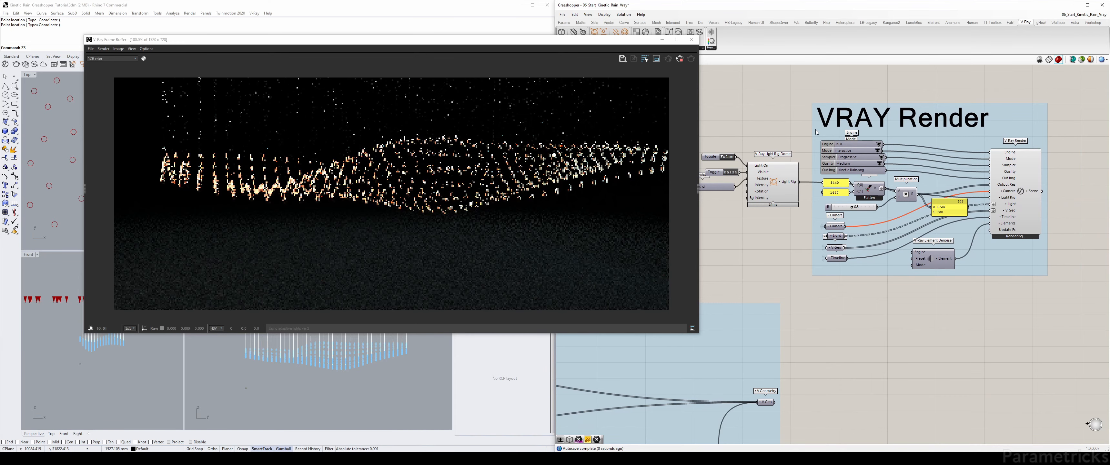
Switch the dome light off and back on to compare its effect in the render, leaving Light On set to True
{"action": "scroll", "coordinate": [814, 147], "scroll_direction": "up", "scroll_amount": 3}
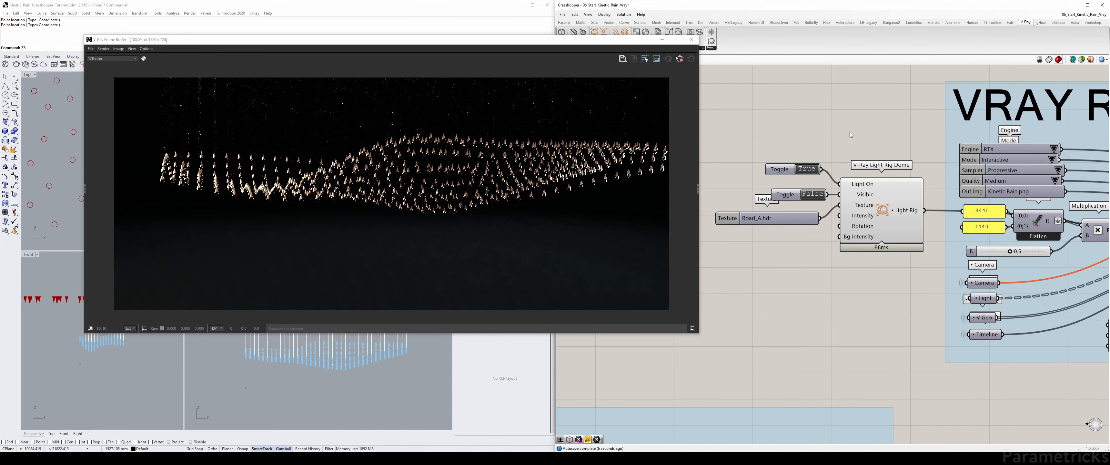
{"action": "double_click", "coordinate": [805, 169]}
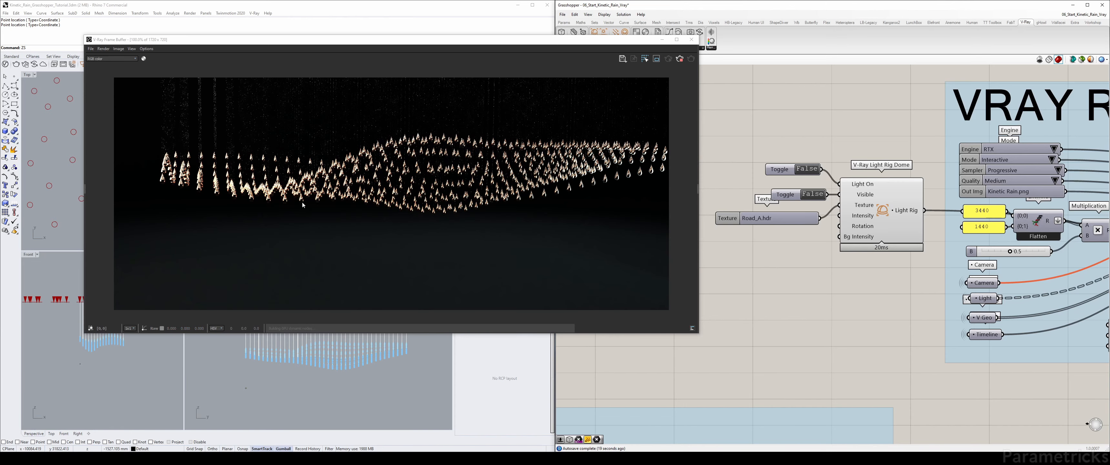
{"action": "scroll", "coordinate": [277, 202], "scroll_direction": "up", "scroll_amount": 2}
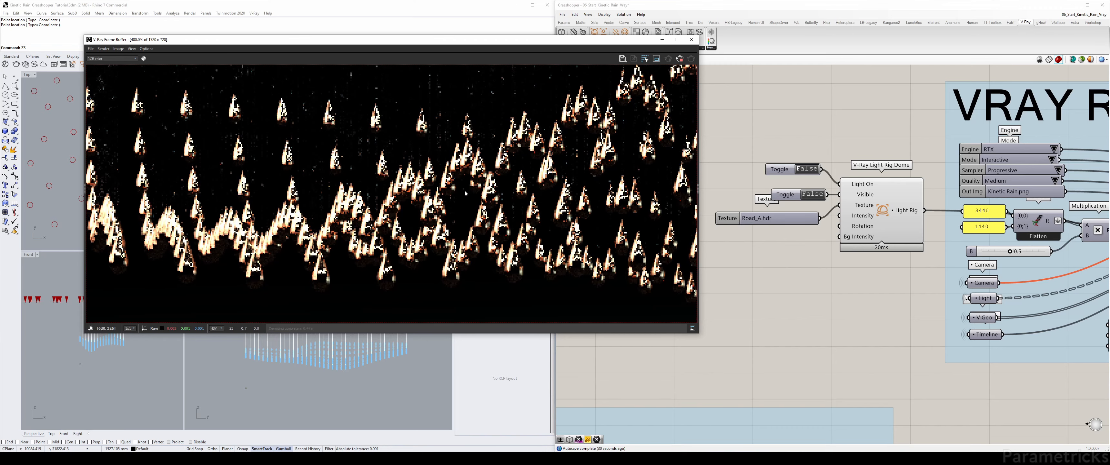
{"action": "double_click", "coordinate": [809, 169]}
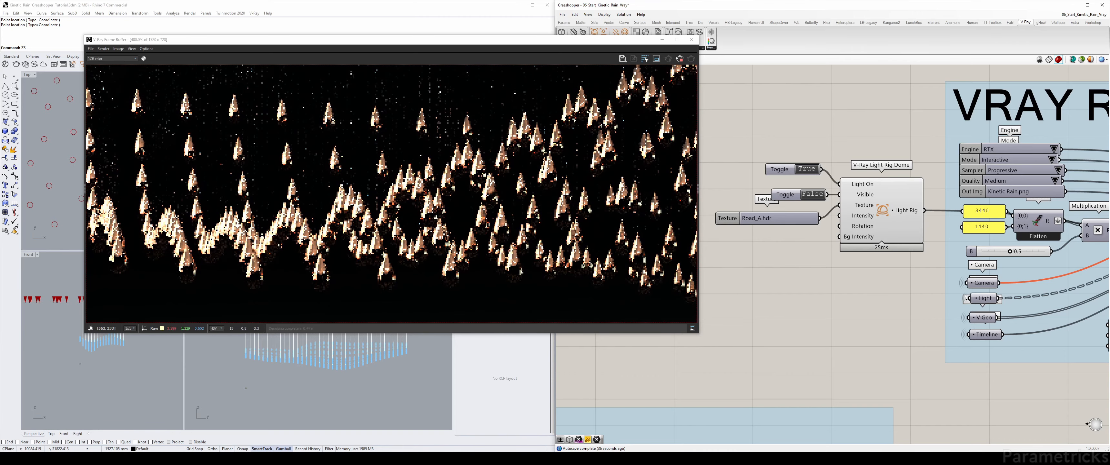
{"action": "double_click", "coordinate": [383, 210]}
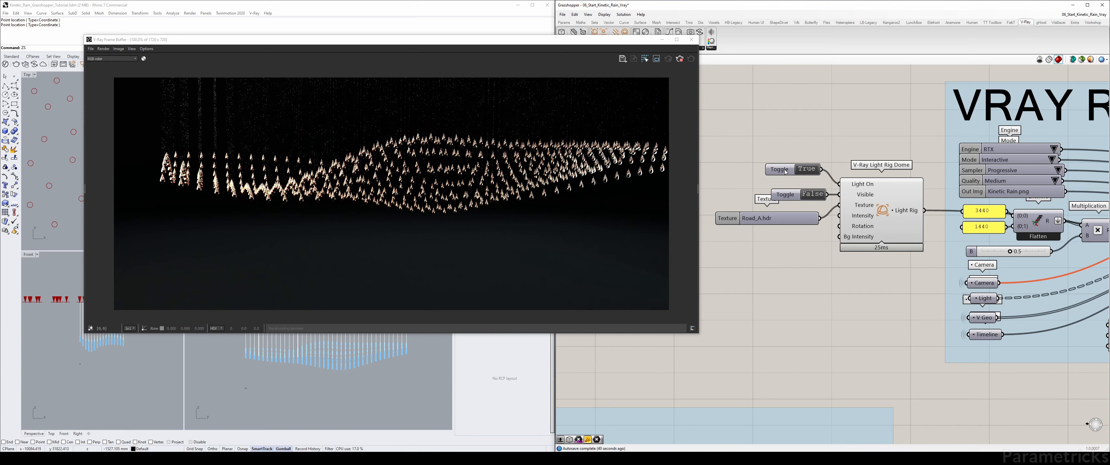
Move the Light On toggle closer to the Visible toggle beside the V-Ray Light Rig Dome component
{"action": "left_click_drag", "start_coordinate": [785, 172], "coordinate": [787, 182]}
{"action": "scroll", "coordinate": [850, 162], "scroll_direction": "down", "scroll_amount": 2}
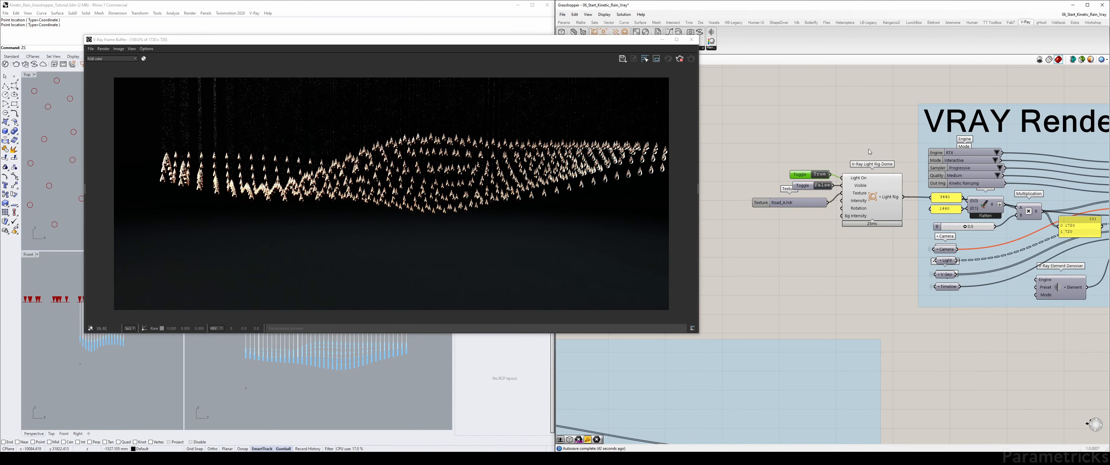
{"action": "scroll", "coordinate": [869, 152], "scroll_direction": "down", "scroll_amount": 1}
{"action": "left_click_drag", "start_coordinate": [866, 155], "coordinate": [804, 188]}
{"action": "double_click", "coordinate": [778, 114]}
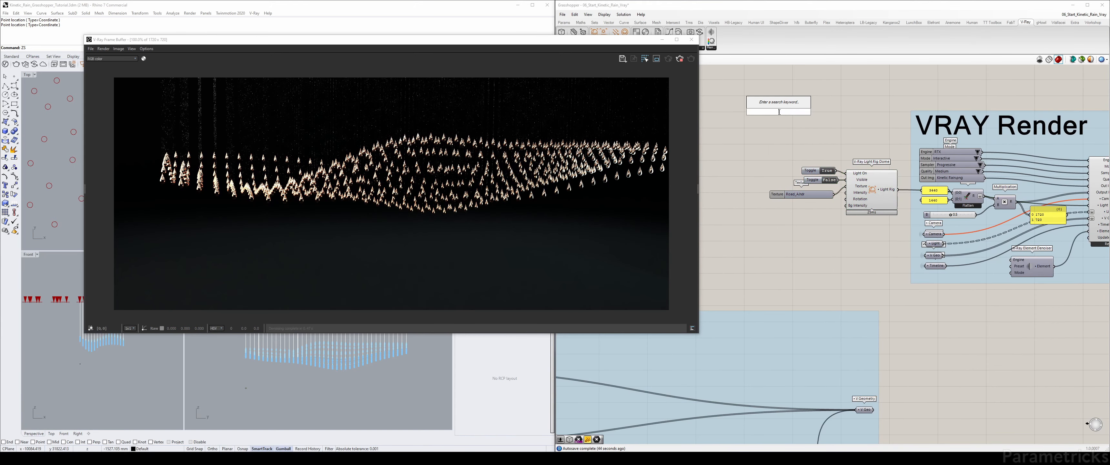
{"action": "left_click", "coordinate": [800, 147]}
{"action": "scroll", "coordinate": [799, 146], "scroll_direction": "down", "scroll_amount": 3}
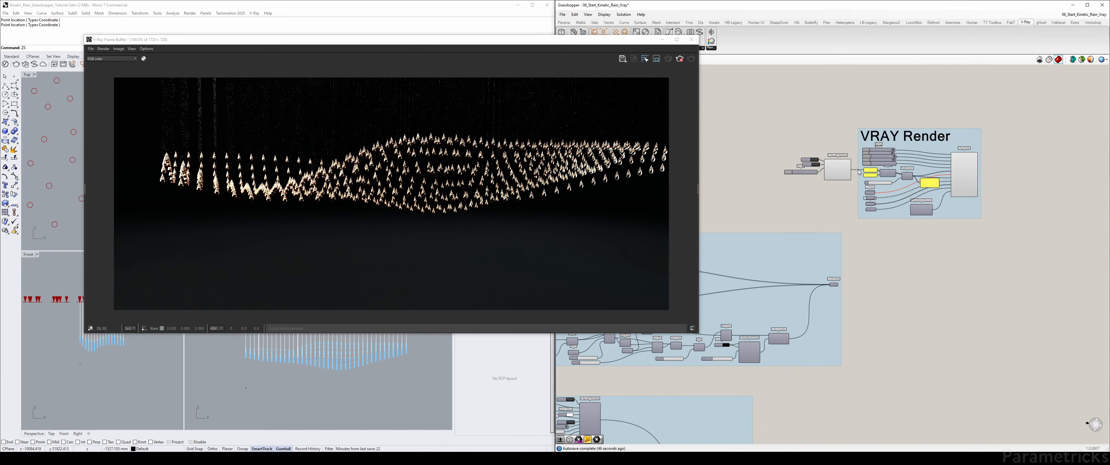
Move the VRAY Render group farther right to leave space between it and the V-Ray Light Rig Dome component
{"action": "scroll", "coordinate": [866, 169], "scroll_direction": "up", "scroll_amount": 3}
{"action": "right_click_drag", "start_coordinate": [866, 170], "coordinate": [841, 204]}
{"action": "scroll", "coordinate": [782, 160], "scroll_direction": "up", "scroll_amount": 2}
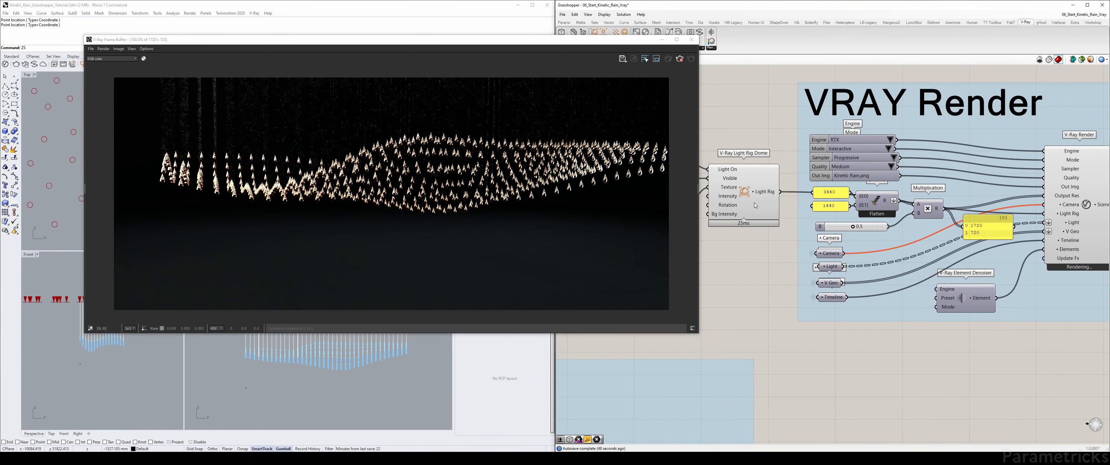
{"action": "scroll", "coordinate": [965, 131], "scroll_direction": "down", "scroll_amount": 8}
{"action": "right_click_drag", "start_coordinate": [830, 165], "coordinate": [776, 167]}
{"action": "left_click_drag", "start_coordinate": [898, 181], "coordinate": [948, 175]}
{"action": "scroll", "coordinate": [860, 162], "scroll_direction": "up", "scroll_amount": 2}
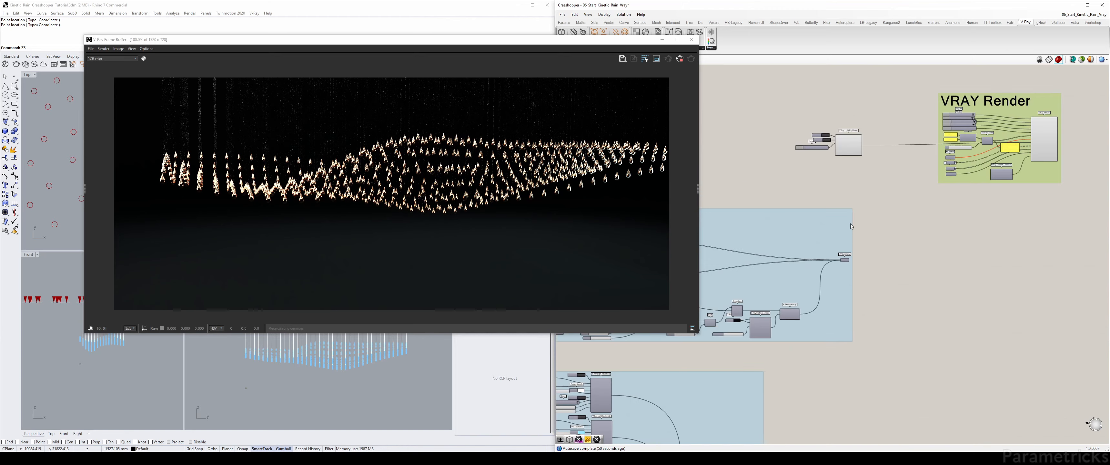
{"action": "scroll", "coordinate": [850, 223], "scroll_direction": "up", "scroll_amount": 3}
{"action": "right_click_drag", "start_coordinate": [954, 93], "coordinate": [803, 198]}
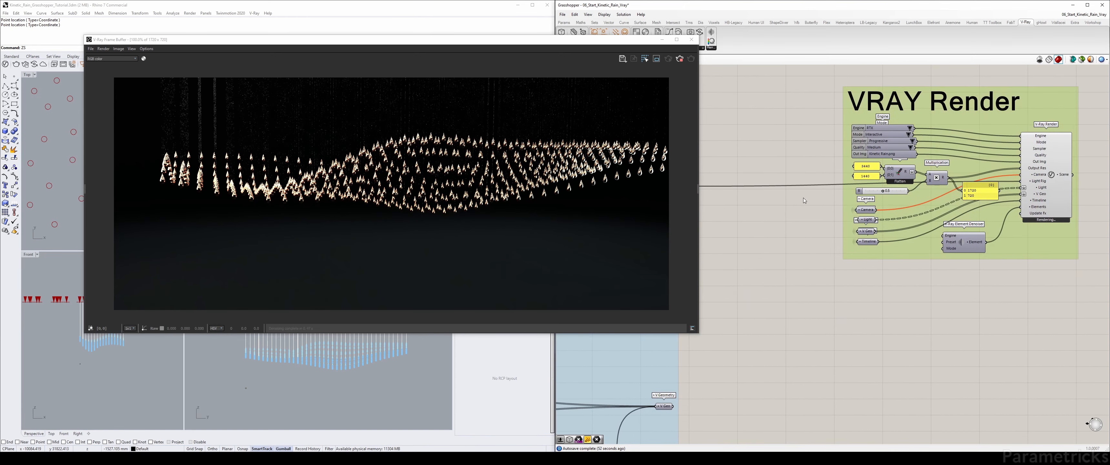
Copy the Light parameter out of the VRAY Render group and feed the copy from the V-Ray Light Rig Dome output
{"action": "double_click", "coordinate": [803, 198]}
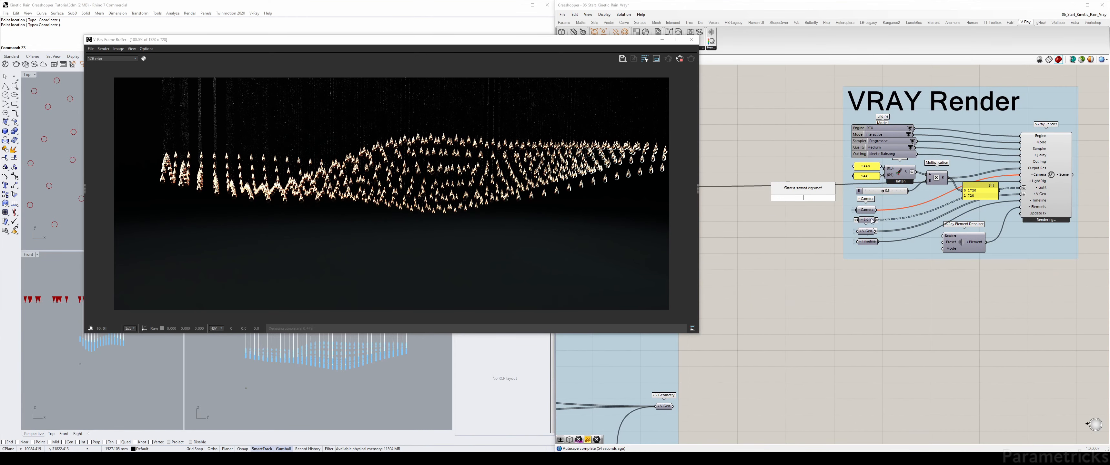
{"action": "scroll", "coordinate": [872, 219], "scroll_direction": "up", "scroll_amount": 3}
{"action": "left_click_drag", "start_coordinate": [871, 219], "coordinate": [744, 211], "text": "alt"}
{"action": "scroll", "coordinate": [775, 207], "scroll_direction": "down", "scroll_amount": 3}
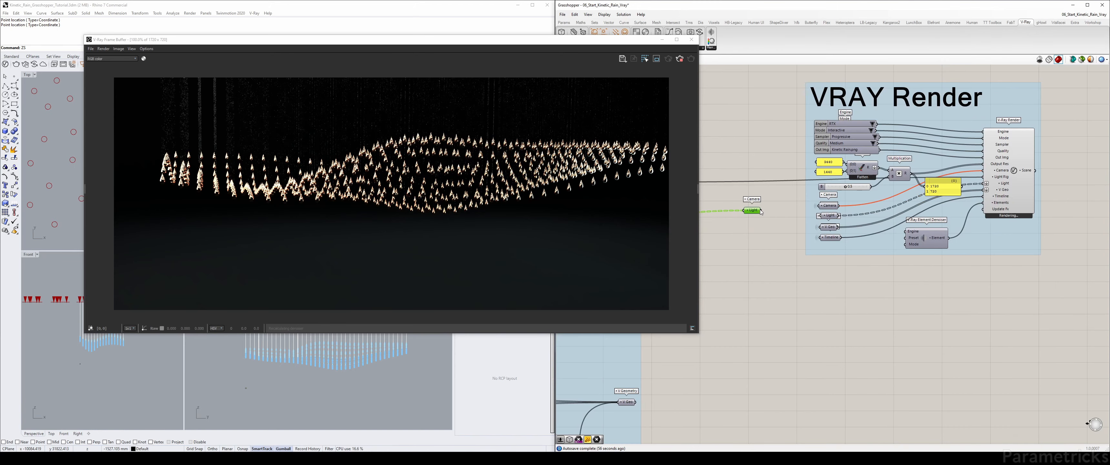
{"action": "right_click_drag", "start_coordinate": [760, 212], "coordinate": [900, 200]}
{"action": "left_click_drag", "start_coordinate": [800, 171], "coordinate": [881, 199]}
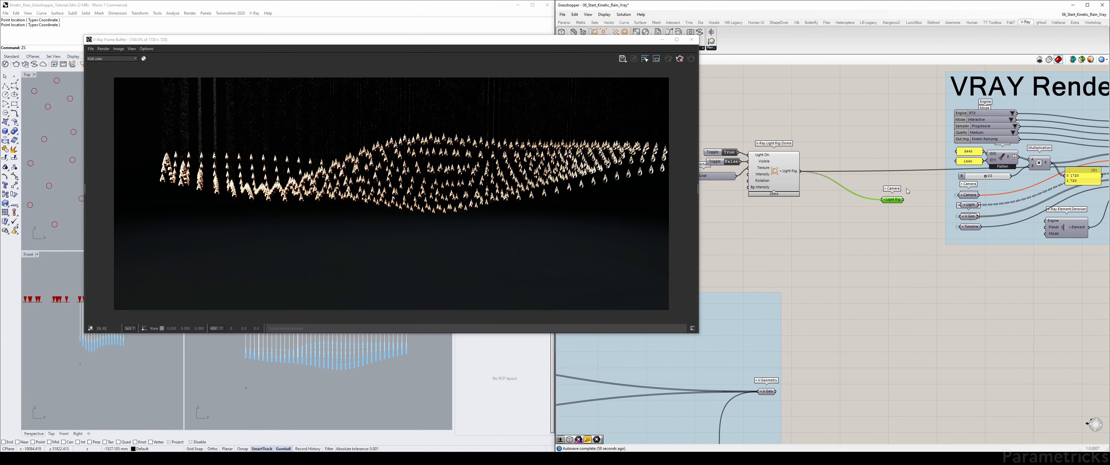
Connect the copied parameter to V-Ray Render's Light Rig input, relayed through a second Light Rig parameter inside the VRAY Render group
{"action": "scroll", "coordinate": [935, 187], "scroll_direction": "up", "scroll_amount": 3}
{"action": "right_click_drag", "start_coordinate": [961, 193], "coordinate": [747, 219]}
{"action": "scroll", "coordinate": [431, 194], "scroll_direction": "up", "scroll_amount": 3}
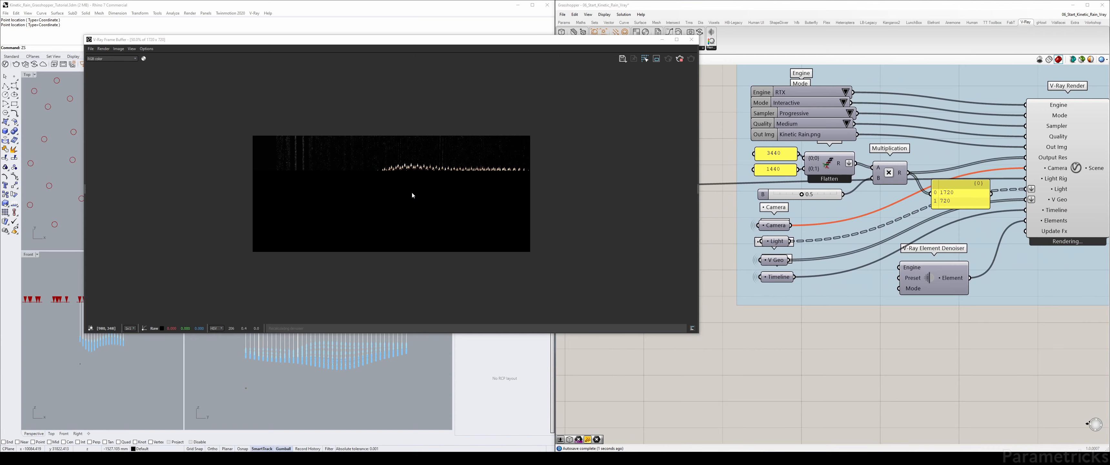
{"action": "right_click_drag", "start_coordinate": [710, 189], "coordinate": [778, 178]}
{"action": "scroll", "coordinate": [778, 176], "scroll_direction": "down", "scroll_amount": 3}
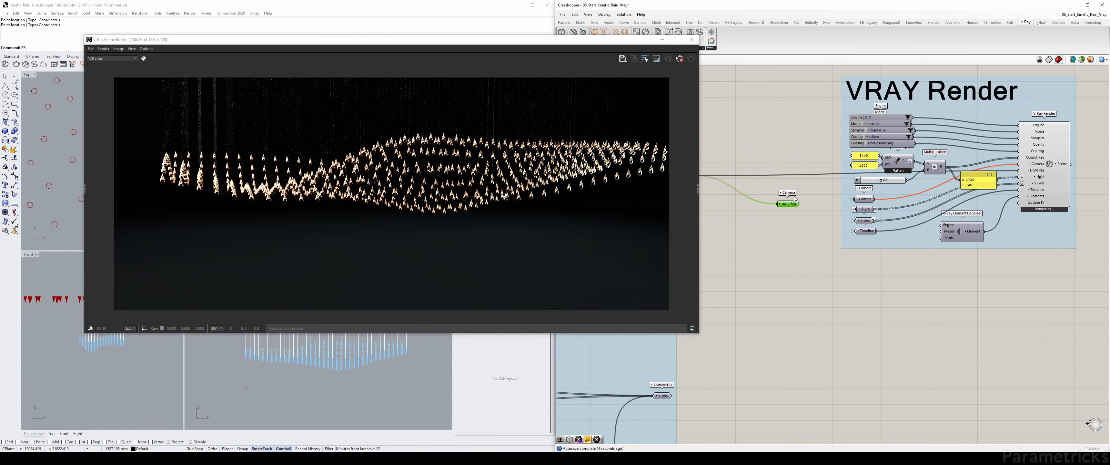
{"action": "left_click_drag", "start_coordinate": [798, 204], "coordinate": [1020, 173]}
{"action": "scroll", "coordinate": [853, 197], "scroll_direction": "up", "scroll_amount": 2}
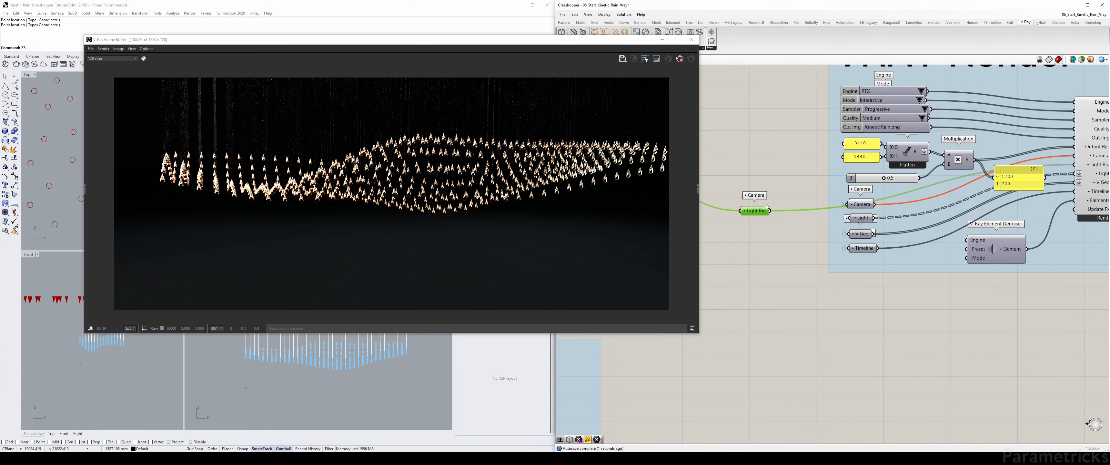
{"action": "left_click_drag", "start_coordinate": [767, 207], "coordinate": [842, 194]}
{"action": "scroll", "coordinate": [783, 188], "scroll_direction": "down", "scroll_amount": 3}
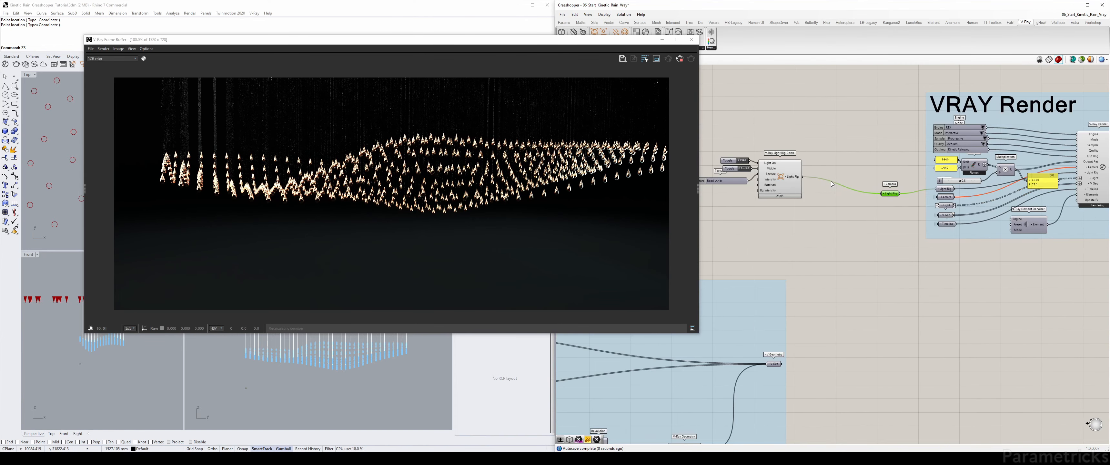
Set the wire display of the Light Rig parameter outside the VRAY Render group to Default
{"action": "right_click", "coordinate": [891, 194]}
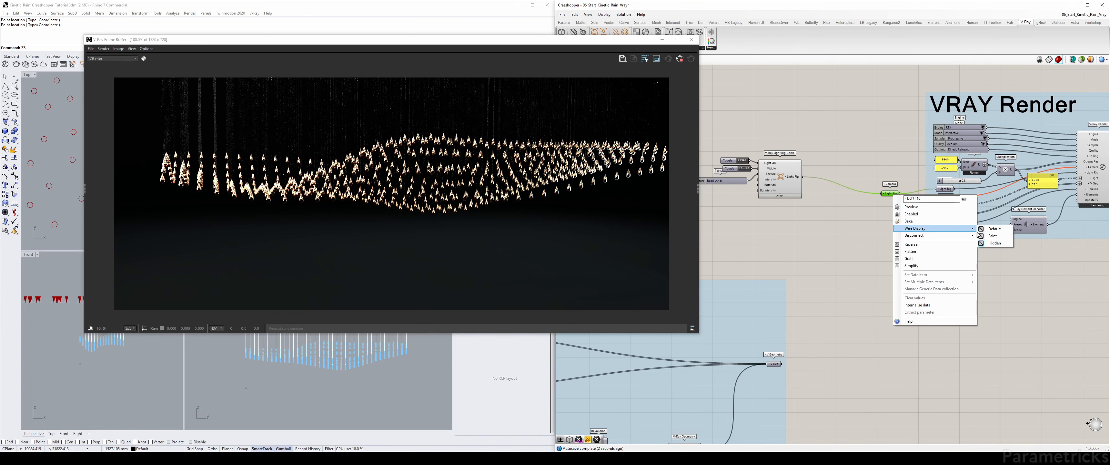
{"action": "left_click", "coordinate": [994, 228]}
{"action": "left_click", "coordinate": [888, 193]}
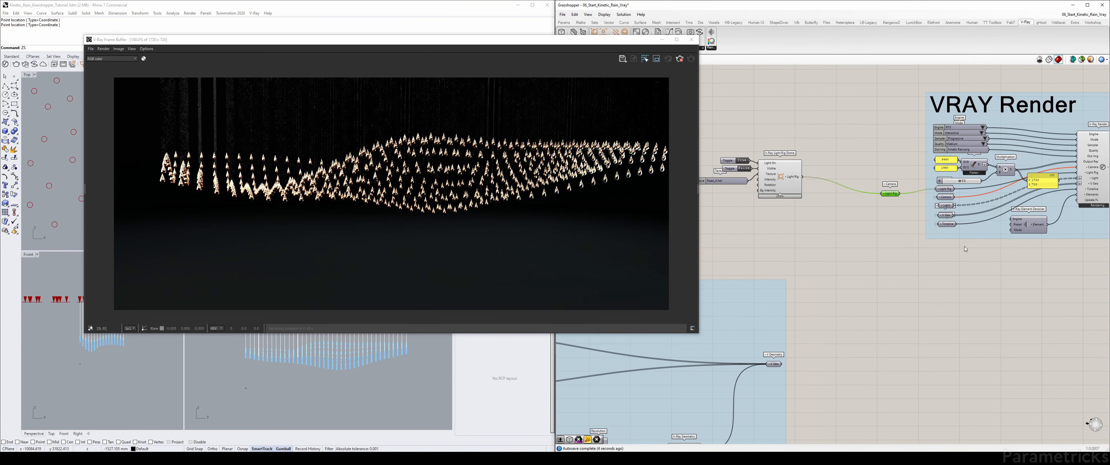
{"action": "right_click", "coordinate": [890, 193]}
{"action": "left_click", "coordinate": [987, 225]}
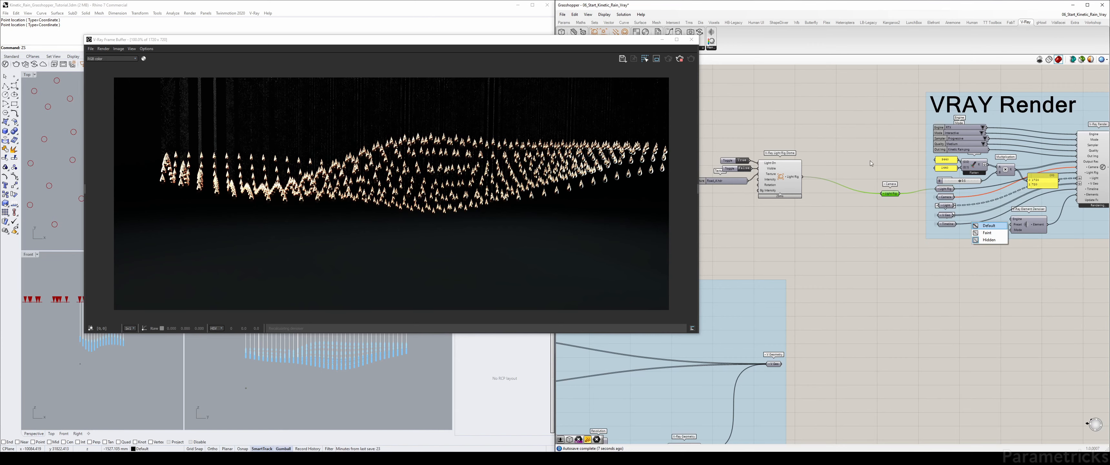
Place the Light Rig parameter beside the V-Ray Light Rig Dome output and shift the Road_A.hdr texture list slightly upward
{"action": "left_click", "coordinate": [870, 163]}
{"action": "left_click_drag", "start_coordinate": [889, 193], "coordinate": [821, 176]}
{"action": "left_click", "coordinate": [788, 144]}
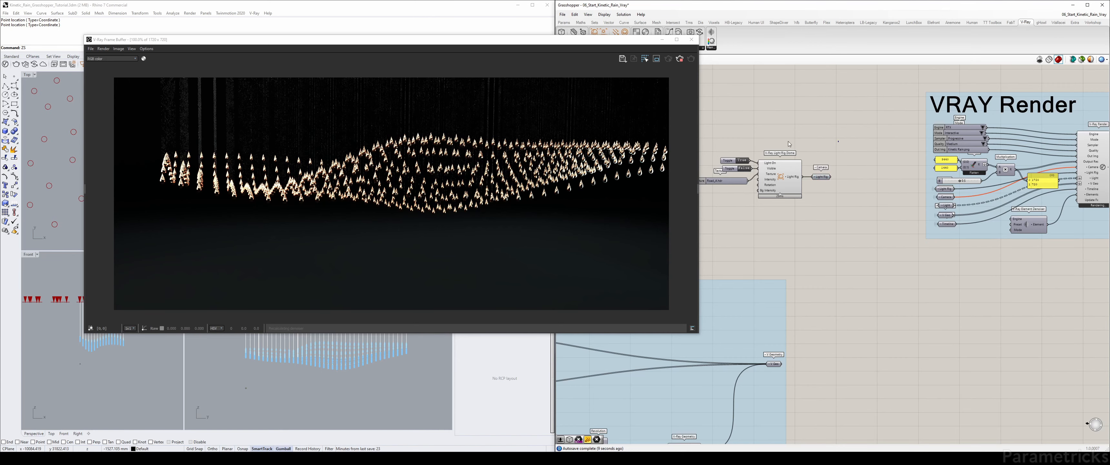
{"action": "right_click_drag", "start_coordinate": [788, 143], "coordinate": [895, 137]}
{"action": "scroll", "coordinate": [859, 172], "scroll_direction": "up", "scroll_amount": 3}
{"action": "left_click_drag", "start_coordinate": [840, 176], "coordinate": [846, 168]}
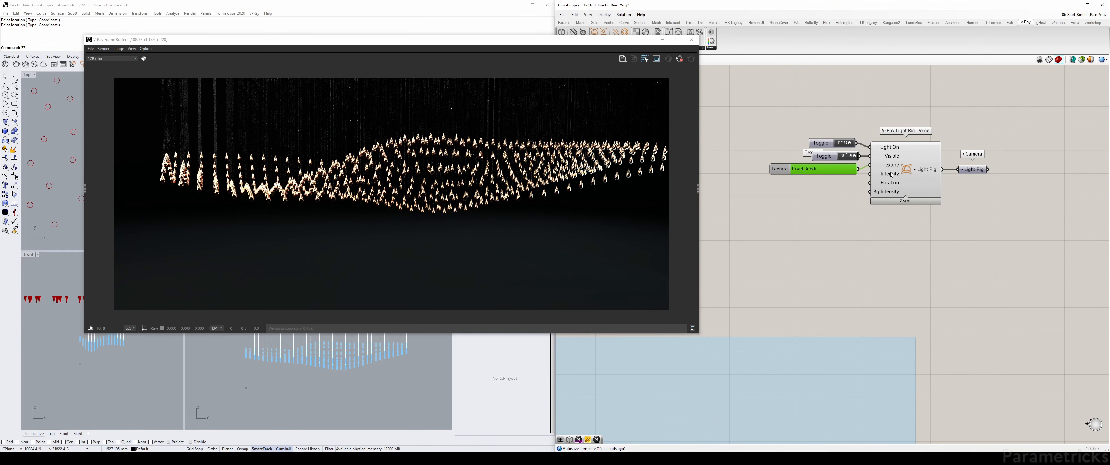
{"action": "mouse_move", "coordinate": [891, 177]}
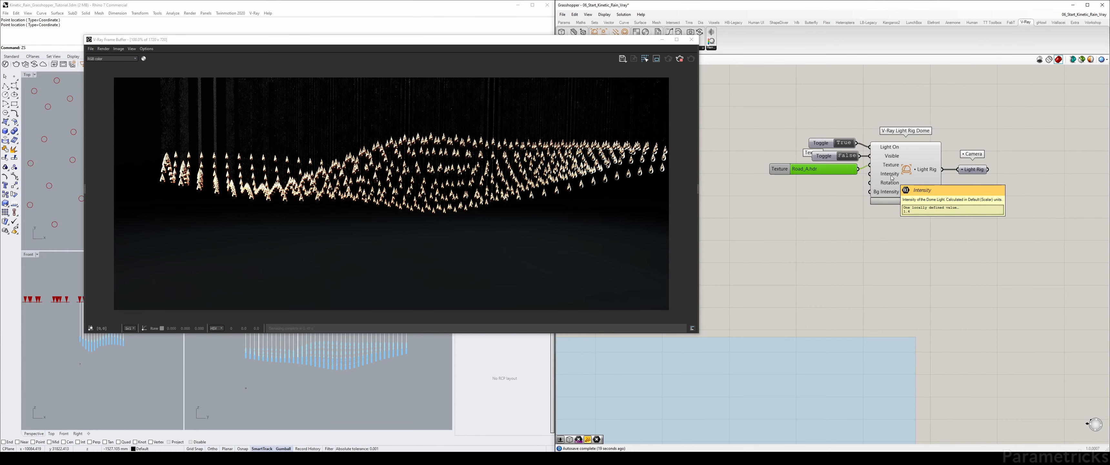
Find the Scribble component and place a text label below the dome light's texture list
{"action": "double_click", "coordinate": [820, 214]}
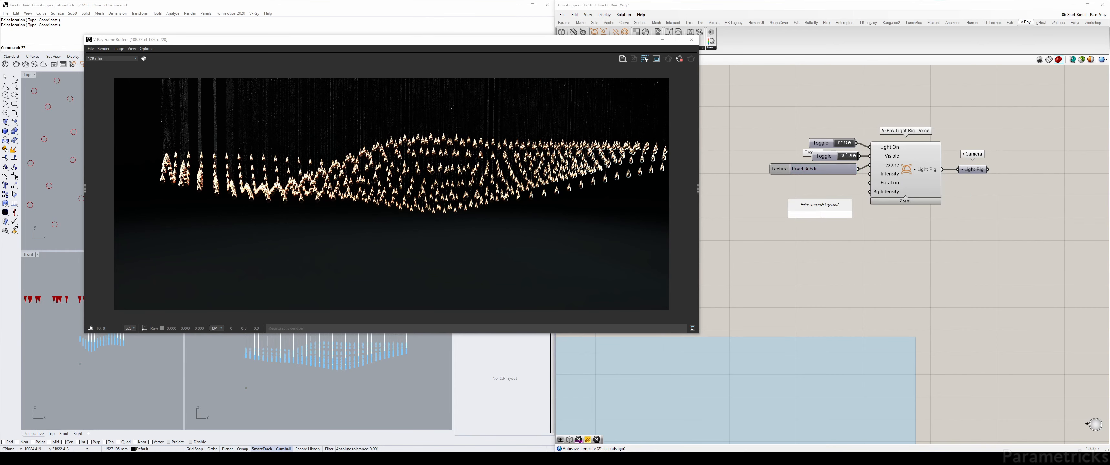
{"action": "type", "text": "sc"}
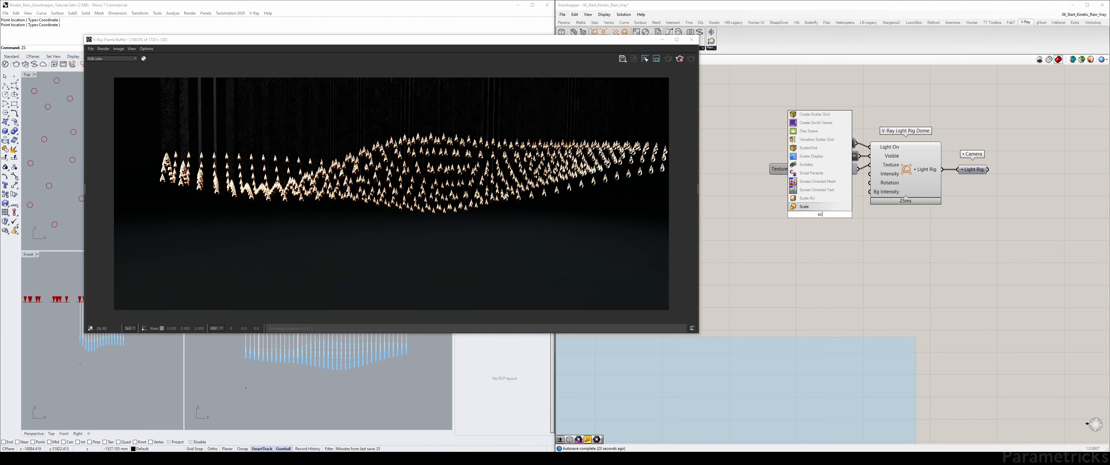
{"action": "key", "text": "BackSpace"}
{"action": "type", "text": "in"}
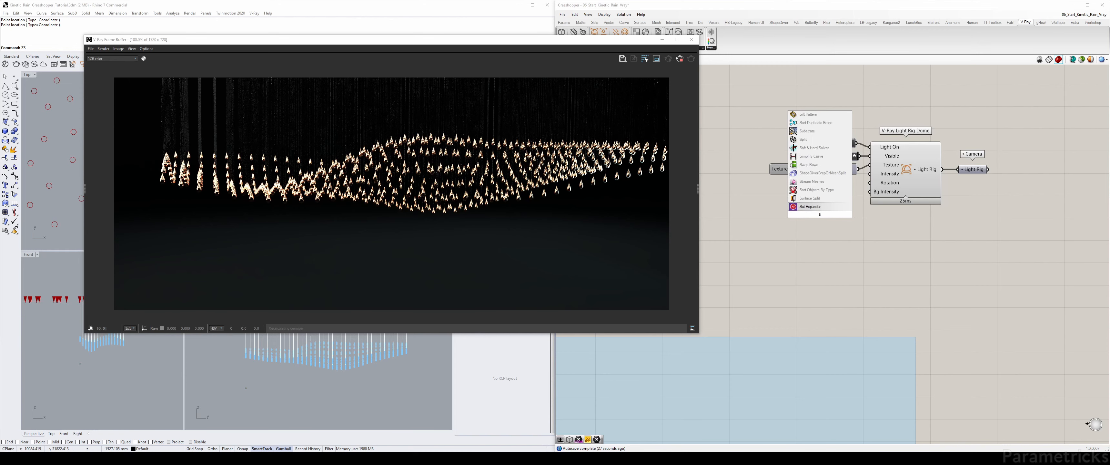
{"action": "key", "text": "BackSpace"}
{"action": "key", "text": "BackSpace"}
{"action": "key", "text": "BackSpace"}
{"action": "key", "text": "BackSpace"}
{"action": "type", "text": "svcr"}
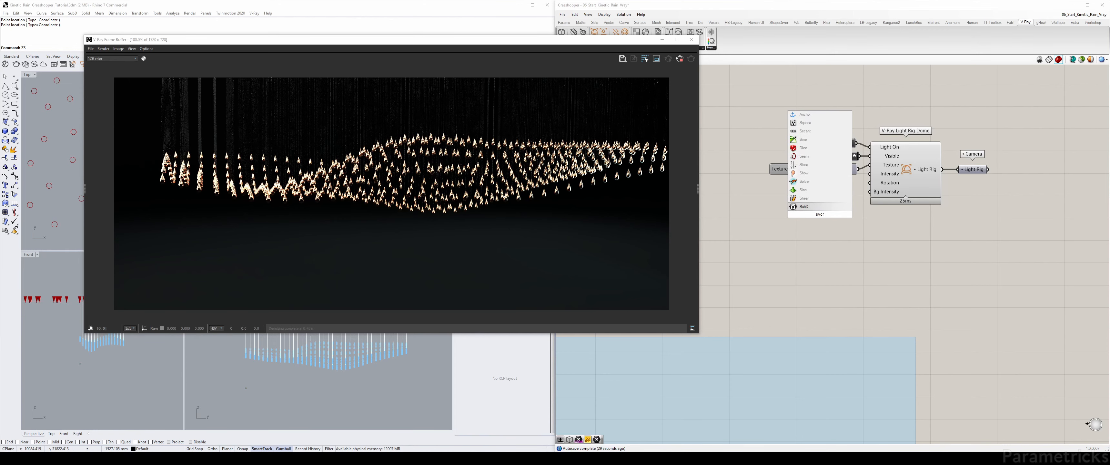
{"action": "key", "text": "BackSpace"}
{"action": "key", "text": "BackSpace"}
{"action": "key", "text": "BackSpace"}
{"action": "type", "text": "cri"}
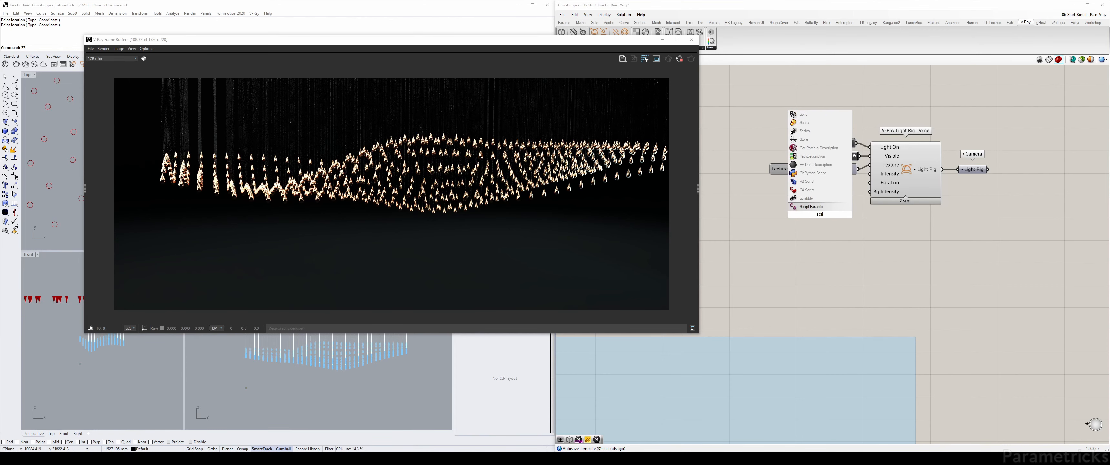
{"action": "key", "text": "Escape"}
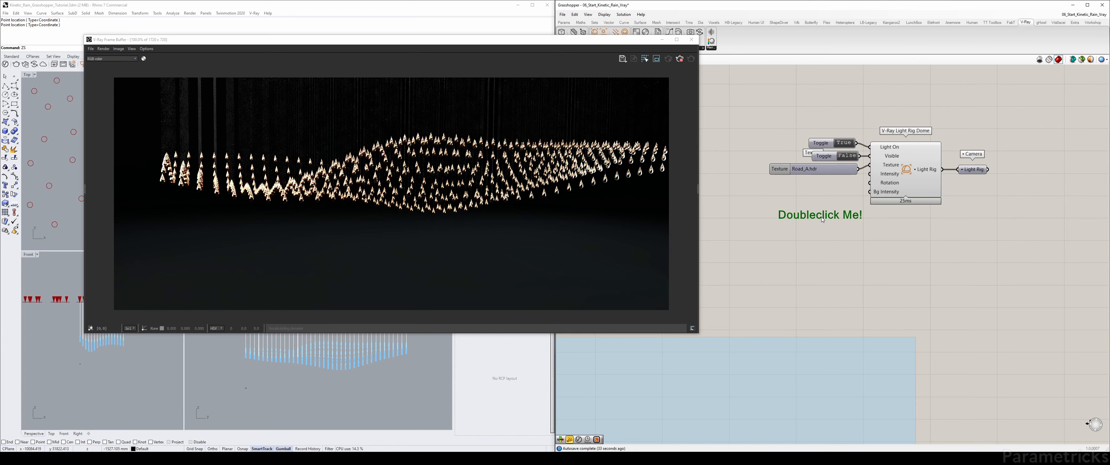
Position the title above the V-Ray Light Rig Dome component and change its text to "Vray Lightrig"
{"action": "double_click", "coordinate": [821, 218]}
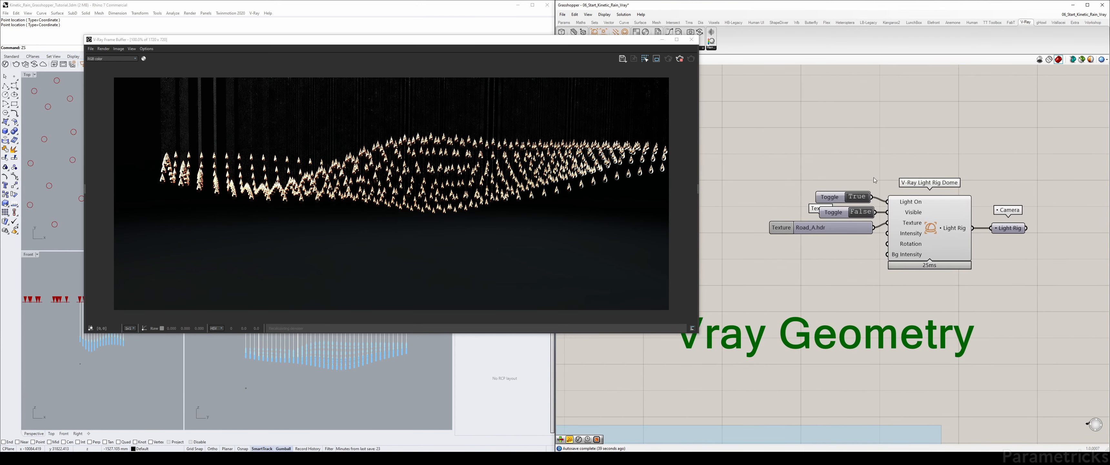
{"action": "left_click_drag", "start_coordinate": [894, 192], "coordinate": [903, 158]}
{"action": "double_click", "coordinate": [903, 158]}
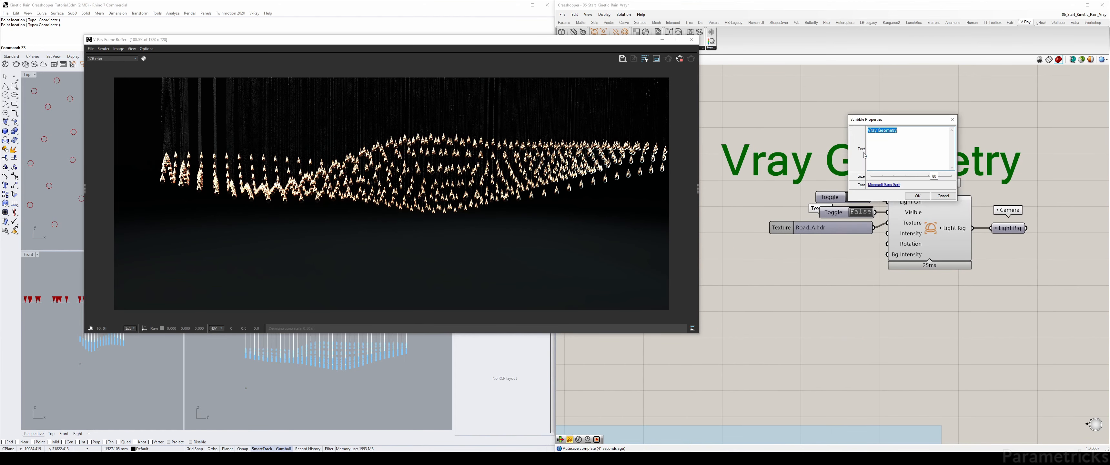
{"action": "left_click", "coordinate": [882, 129]}
{"action": "double_click", "coordinate": [882, 129]}
{"action": "type", "text": "Lightrig"}
{"action": "left_click", "coordinate": [918, 195]}
{"action": "scroll", "coordinate": [907, 157], "scroll_direction": "down", "scroll_amount": 2}
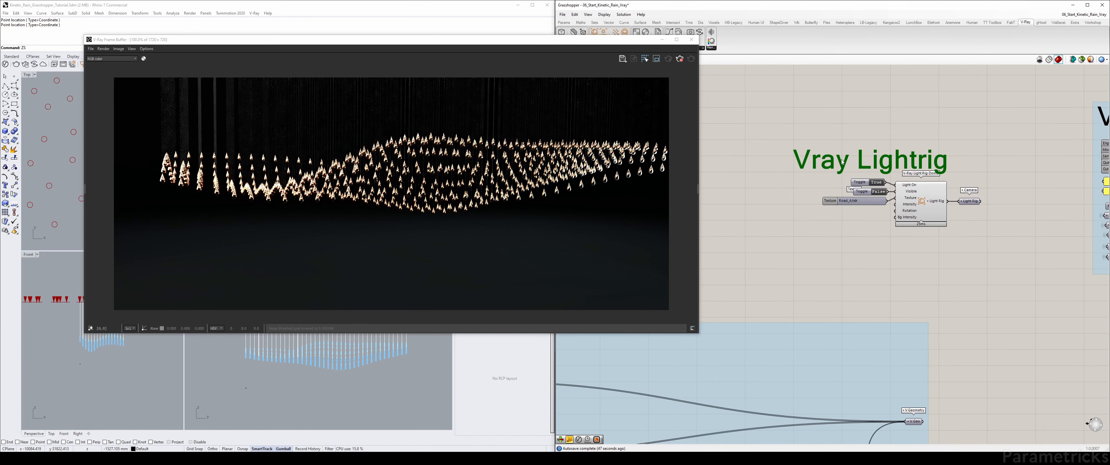
Group the V-Ray Light Rig Dome setup together with its Vray Lightrig title
{"action": "left_click_drag", "start_coordinate": [756, 111], "coordinate": [1036, 246]}
{"action": "key", "text": "ctrl+g"}
{"action": "scroll", "coordinate": [950, 100], "scroll_direction": "down", "scroll_amount": 5}
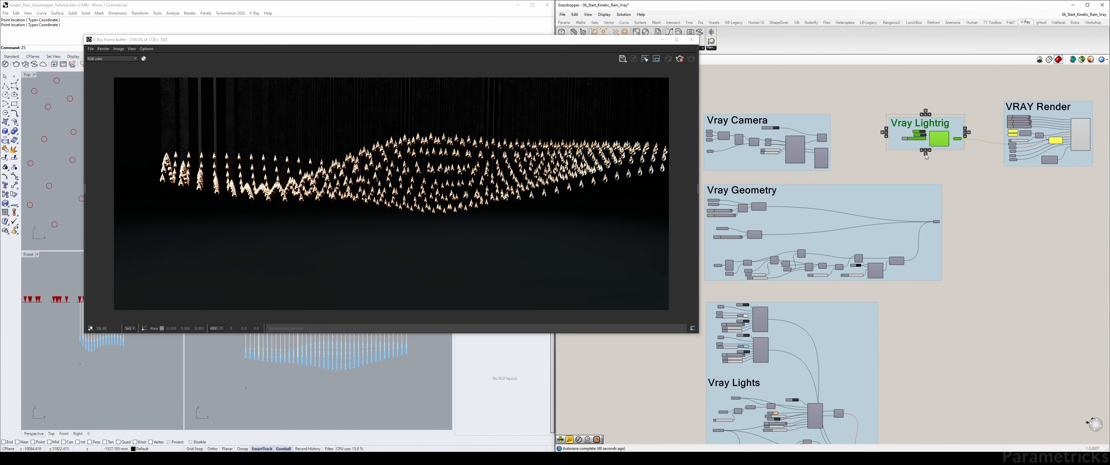
Move the Vray Lightrig group down beside the Vray Lights group
{"action": "left_click_drag", "start_coordinate": [926, 156], "coordinate": [832, 83]}
{"action": "scroll", "coordinate": [832, 83], "scroll_direction": "up", "scroll_amount": 2}
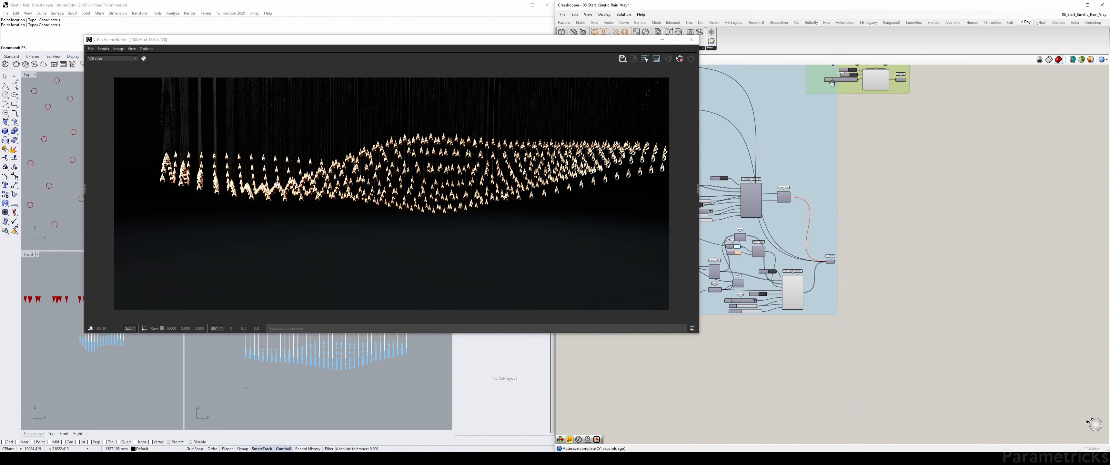
{"action": "scroll", "coordinate": [844, 90], "scroll_direction": "down", "scroll_amount": 2}
{"action": "right_click_drag", "start_coordinate": [880, 110], "coordinate": [873, 236]}
{"action": "scroll", "coordinate": [937, 232], "scroll_direction": "up", "scroll_amount": 1}
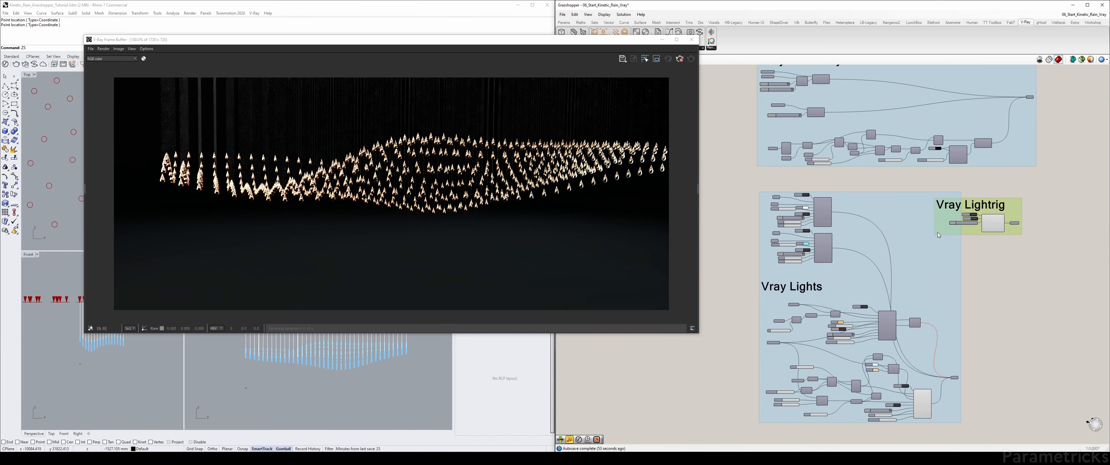
Shift the Vray Lights group up, pull its output parameter inward and align the Vray Lightrig group with its upper edge
{"action": "mouse_move", "coordinate": [938, 233]}
{"action": "left_mouse_down"}
{"action": "mouse_move", "coordinate": [980, 229]}
{"action": "mouse_move", "coordinate": [918, 239]}
{"action": "mouse_move", "coordinate": [923, 222]}
{"action": "mouse_move", "coordinate": [939, 220]}
{"action": "left_mouse_up"}
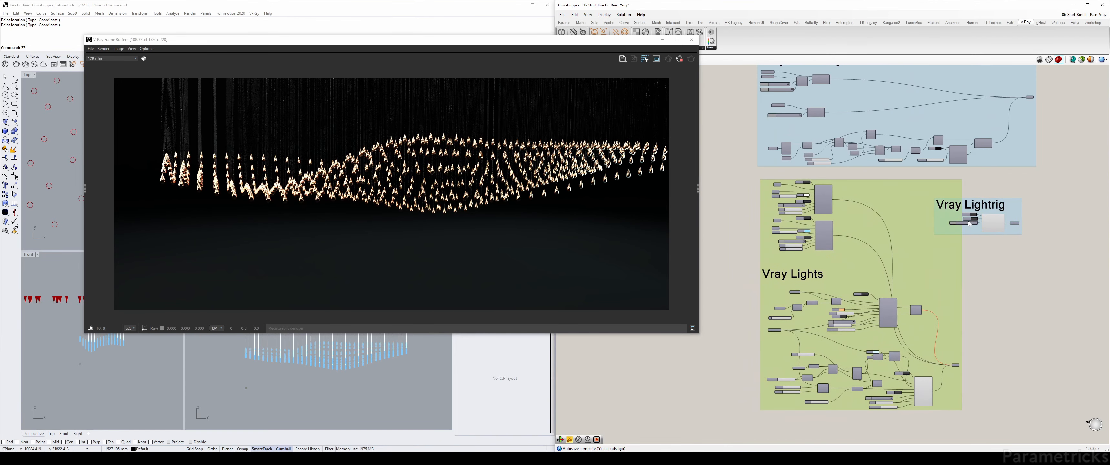
{"action": "left_click_drag", "start_coordinate": [1019, 211], "coordinate": [1055, 193]}
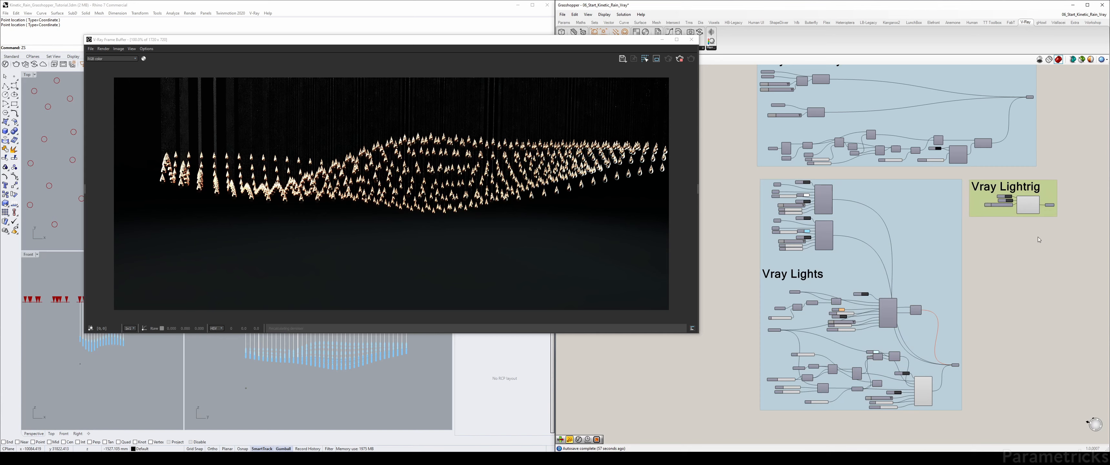
{"action": "left_click_drag", "start_coordinate": [958, 365], "coordinate": [946, 365]}
{"action": "left_click_drag", "start_coordinate": [988, 215], "coordinate": [976, 213]}
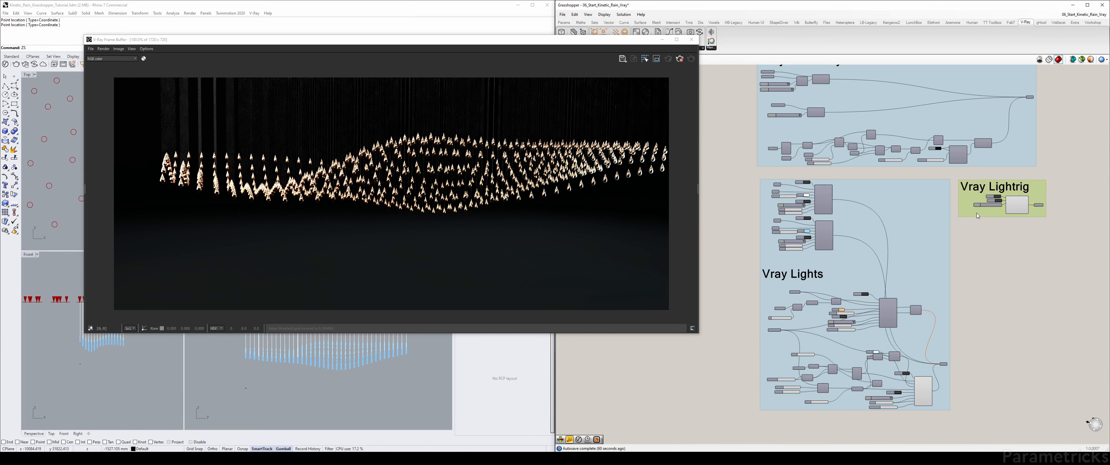
{"action": "left_click", "coordinate": [1065, 151]}
{"action": "right_click_drag", "start_coordinate": [1041, 98], "coordinate": [981, 136]}
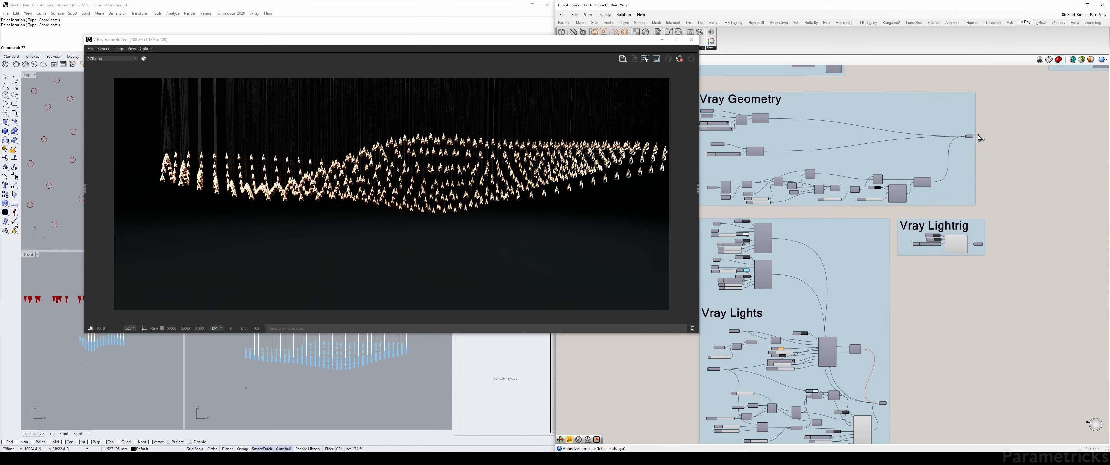
Nudge the Vray Geometry group's output parameter slightly outward
{"action": "left_click_drag", "start_coordinate": [970, 138], "coordinate": [977, 137]}
{"action": "left_click", "coordinate": [1024, 149]}
{"action": "scroll", "coordinate": [1024, 149], "scroll_direction": "down", "scroll_amount": 2}
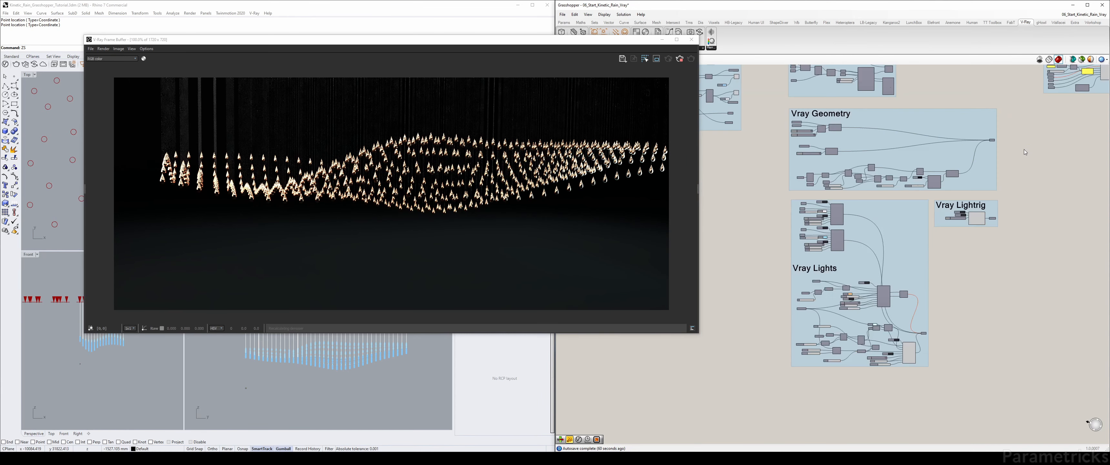
Select the whole VRAY Render group and move it directly beside the Vray Camera group
{"action": "right_click_drag", "start_coordinate": [933, 88], "coordinate": [872, 165]}
{"action": "mouse_move", "coordinate": [990, 167]}
{"action": "left_mouse_down"}
{"action": "mouse_move", "coordinate": [880, 173]}
{"action": "mouse_move", "coordinate": [1002, 163]}
{"action": "left_mouse_up"}
{"action": "left_click_drag", "start_coordinate": [935, 100], "coordinate": [1065, 207]}
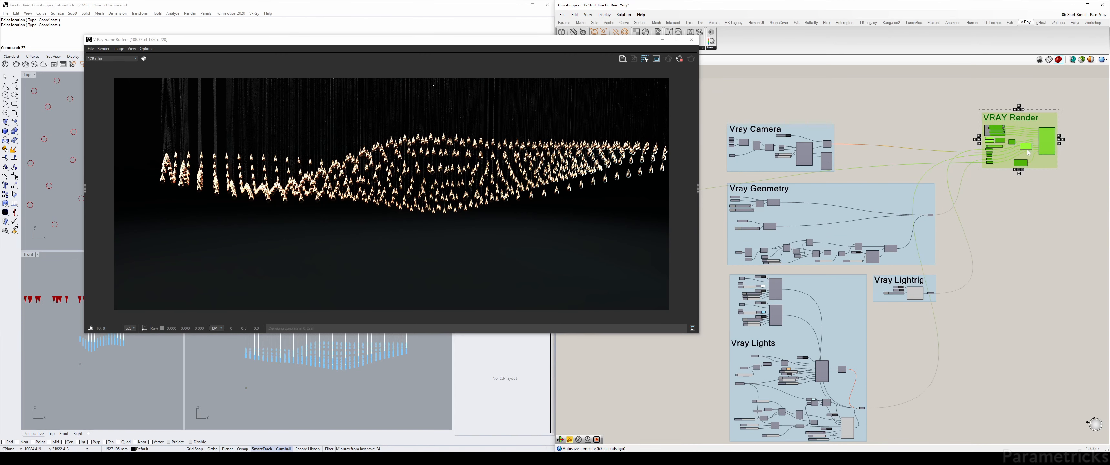
{"action": "left_click_drag", "start_coordinate": [962, 84], "coordinate": [1081, 207]}
{"action": "right_click", "coordinate": [1042, 158]}
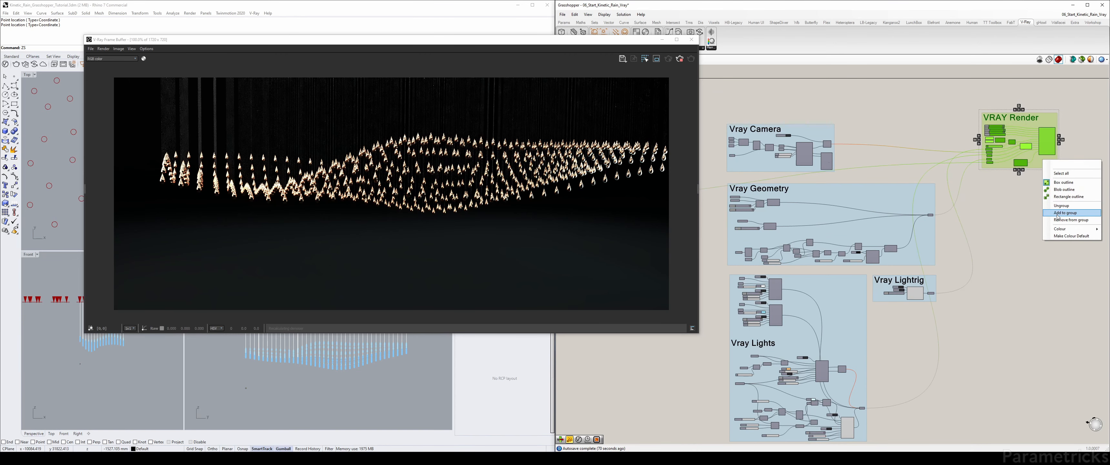
{"action": "left_click", "coordinate": [1026, 208]}
{"action": "left_click_drag", "start_coordinate": [1040, 163], "coordinate": [920, 170]}
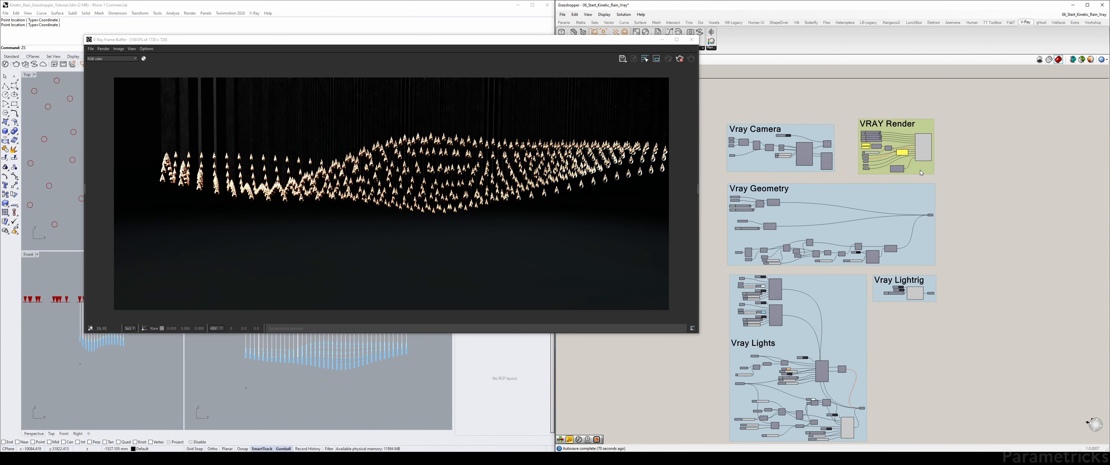
{"action": "left_click", "coordinate": [920, 170]}
{"action": "scroll", "coordinate": [993, 171], "scroll_direction": "down", "scroll_amount": 2}
{"action": "right_click_drag", "start_coordinate": [989, 217], "coordinate": [980, 185]}
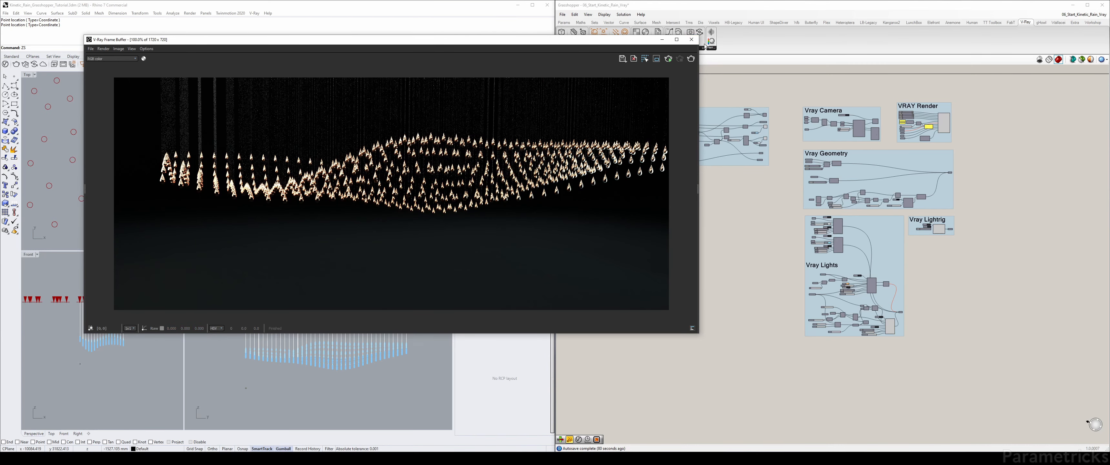
Close the V-Ray frame buffer and turn off the viewport preview for all the V-Ray groups
{"action": "left_click", "coordinate": [692, 39]}
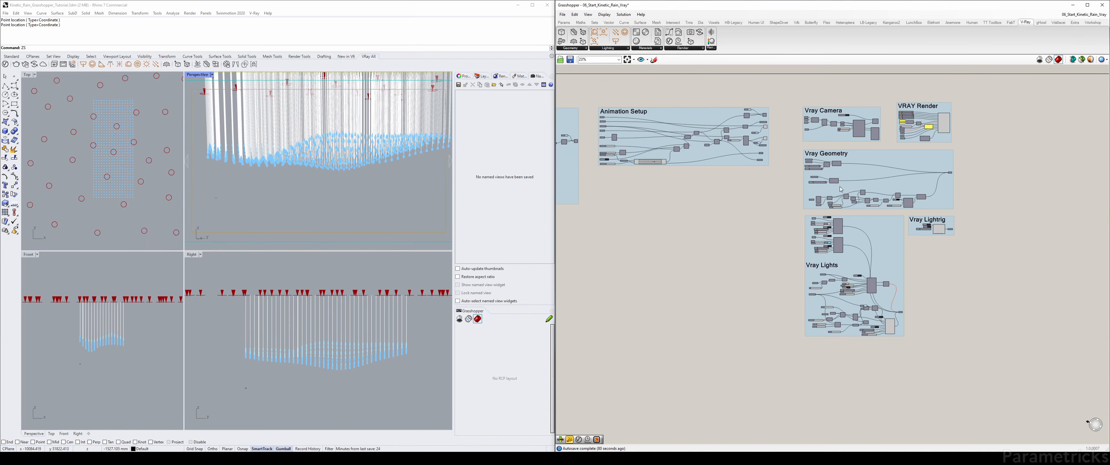
{"action": "scroll", "coordinate": [754, 130], "scroll_direction": "down", "scroll_amount": 2}
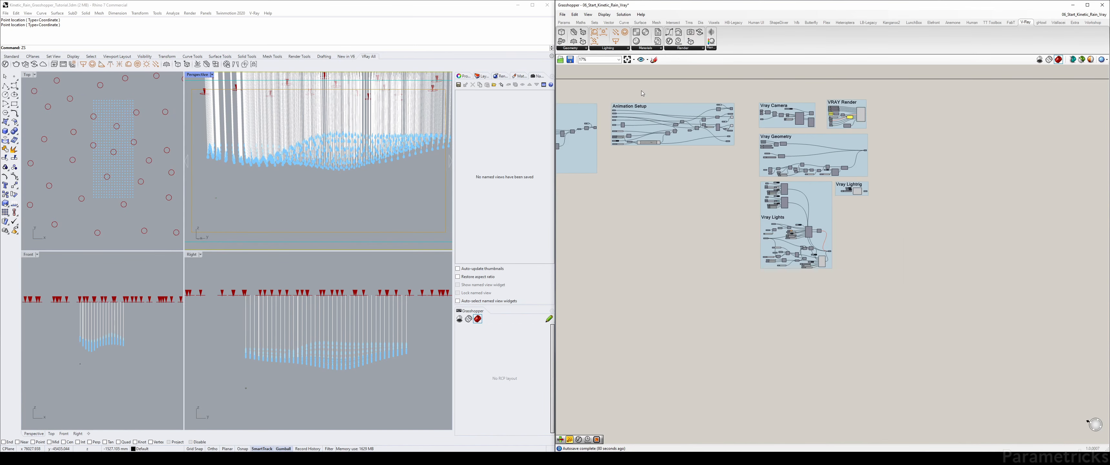
{"action": "left_click_drag", "start_coordinate": [768, 97], "coordinate": [933, 323]}
{"action": "middle_click", "coordinate": [921, 101]}
{"action": "left_click", "coordinate": [940, 79]}
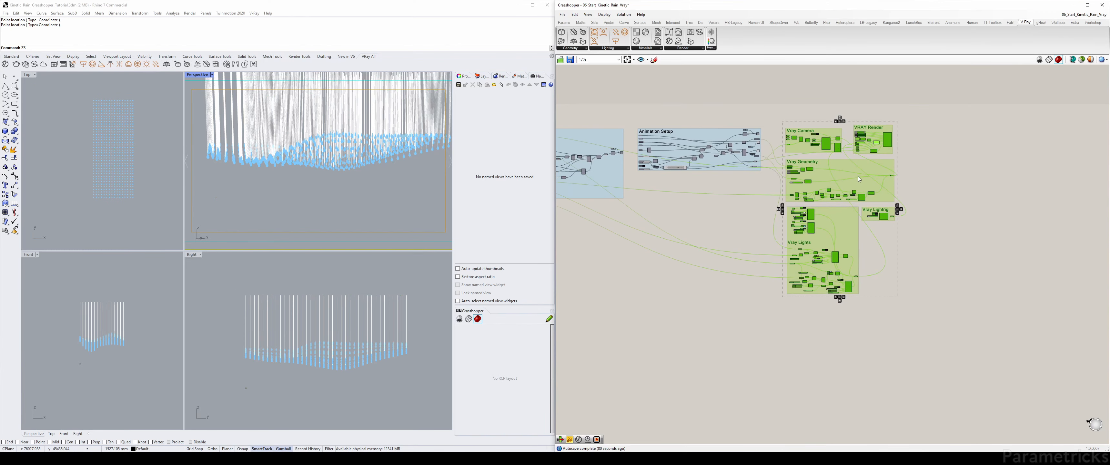
{"action": "scroll", "coordinate": [859, 179], "scroll_direction": "up", "scroll_amount": 2}
{"action": "left_click", "coordinate": [983, 142]}
Set the current frame of the V-Ray Timeline component in the Animation Setup group to 1000
{"action": "scroll", "coordinate": [603, 161], "scroll_direction": "up", "scroll_amount": 8}
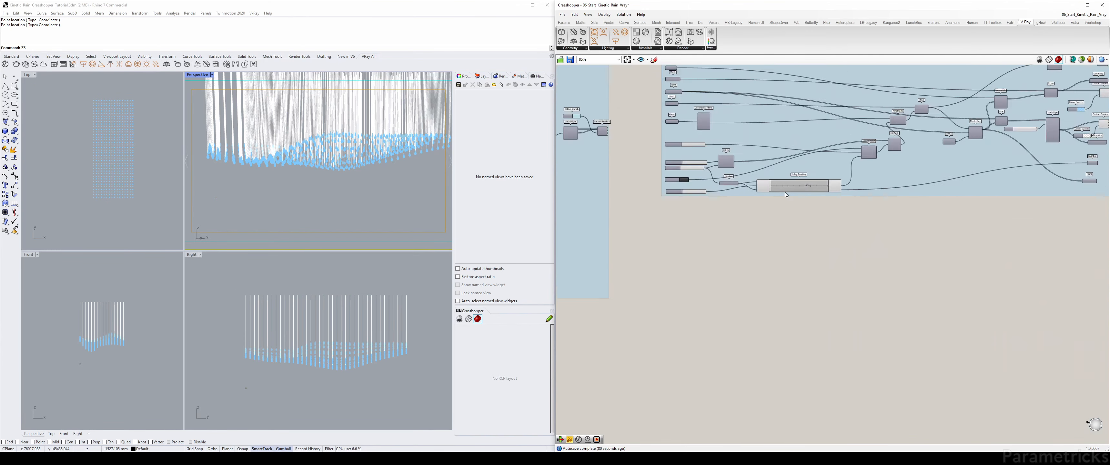
{"action": "right_click", "coordinate": [777, 180]}
{"action": "mouse_move", "coordinate": [803, 233]}
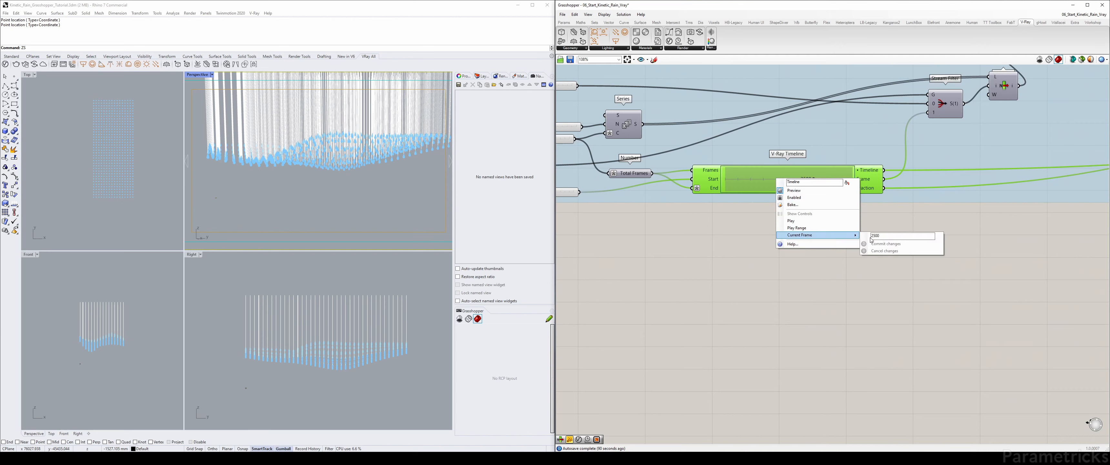
{"action": "type", "text": "1000"}
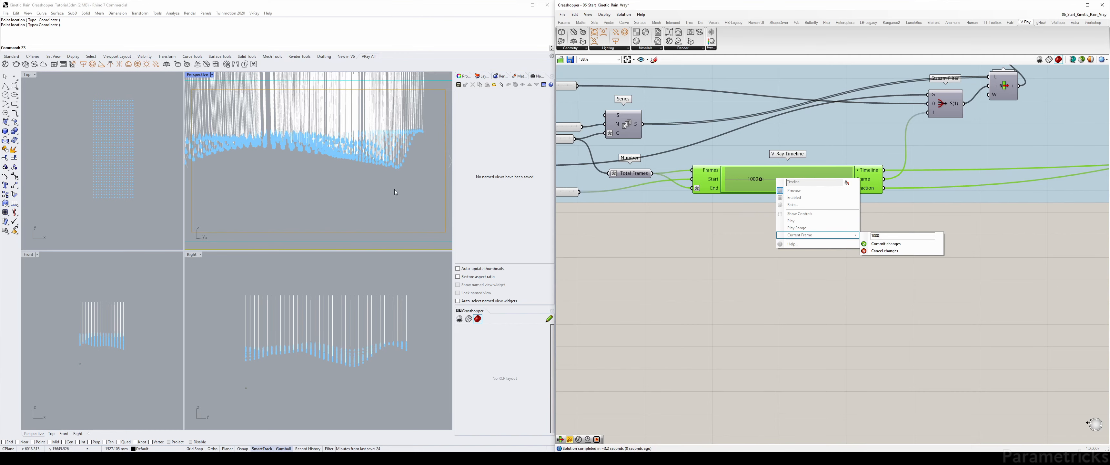
{"action": "left_click", "coordinate": [242, 161]}
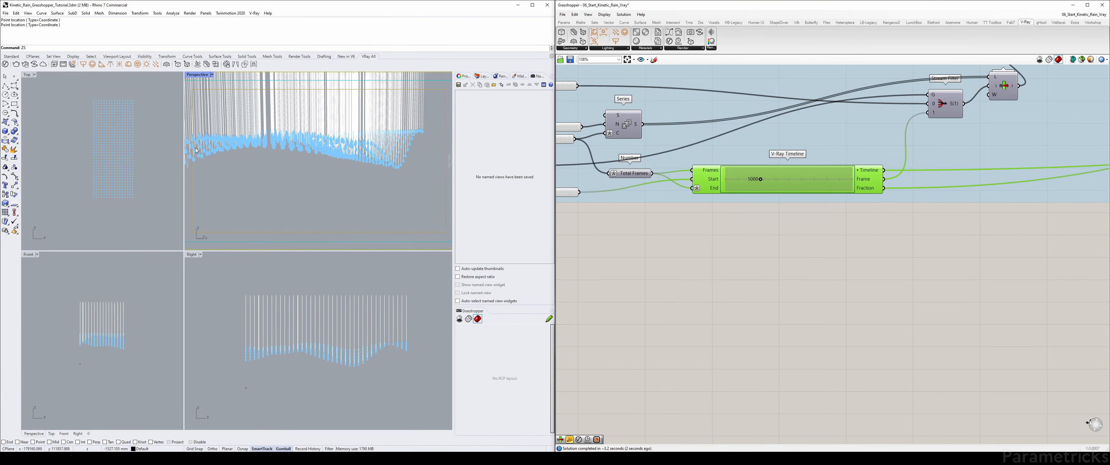
{"action": "left_click", "coordinate": [754, 272]}
Start a render of the current frame from the V-Ray Render component
{"action": "scroll", "coordinate": [753, 273], "scroll_direction": "down", "scroll_amount": 5}
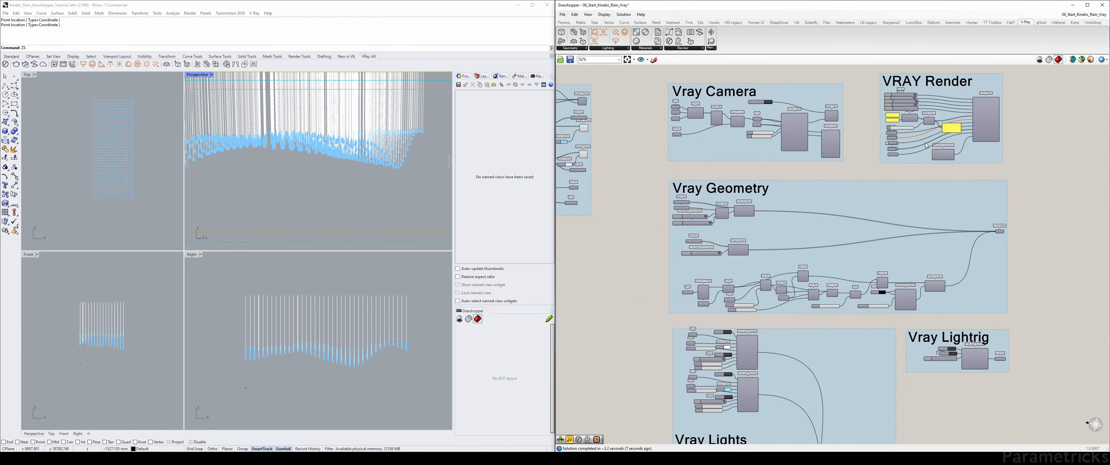
{"action": "scroll", "coordinate": [916, 125], "scroll_direction": "up", "scroll_amount": 3}
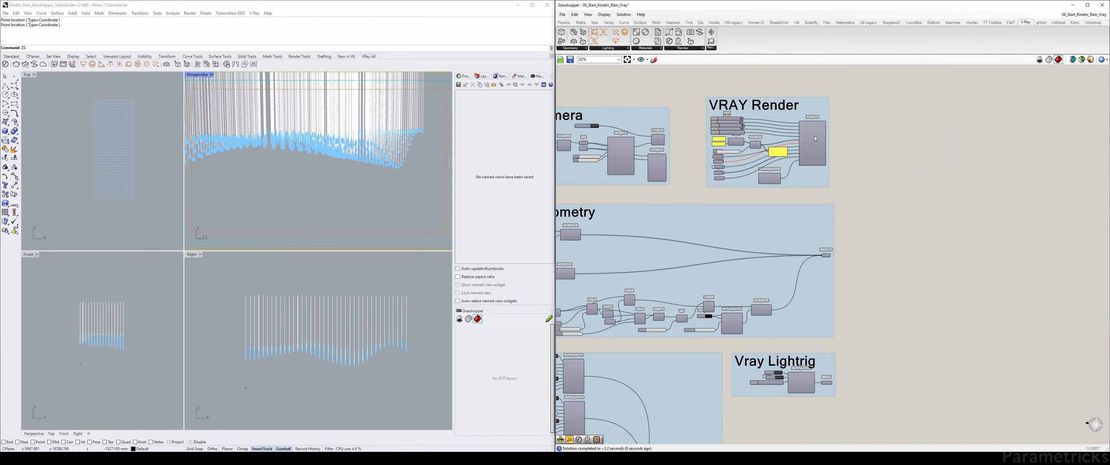
{"action": "left_click", "coordinate": [818, 152]}
{"action": "right_click", "coordinate": [818, 152]}
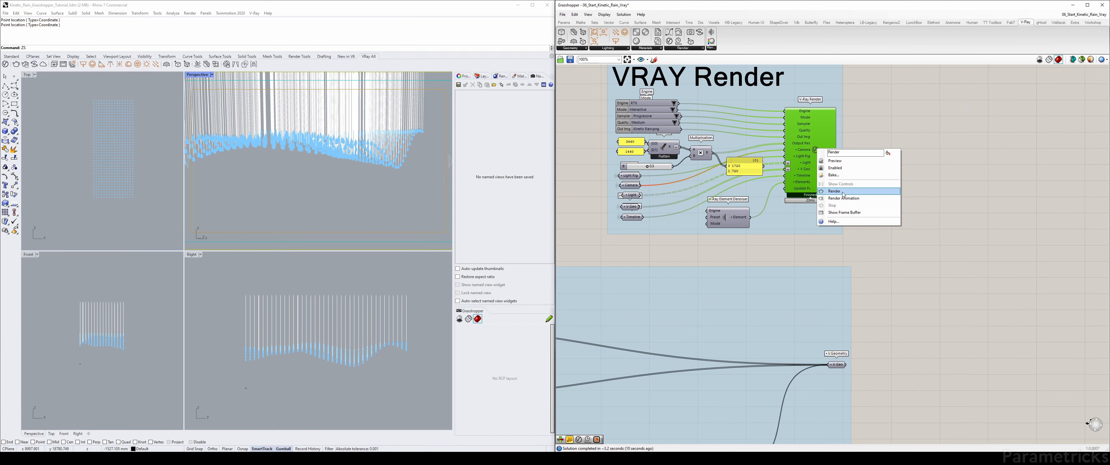
{"action": "left_click", "coordinate": [805, 194]}
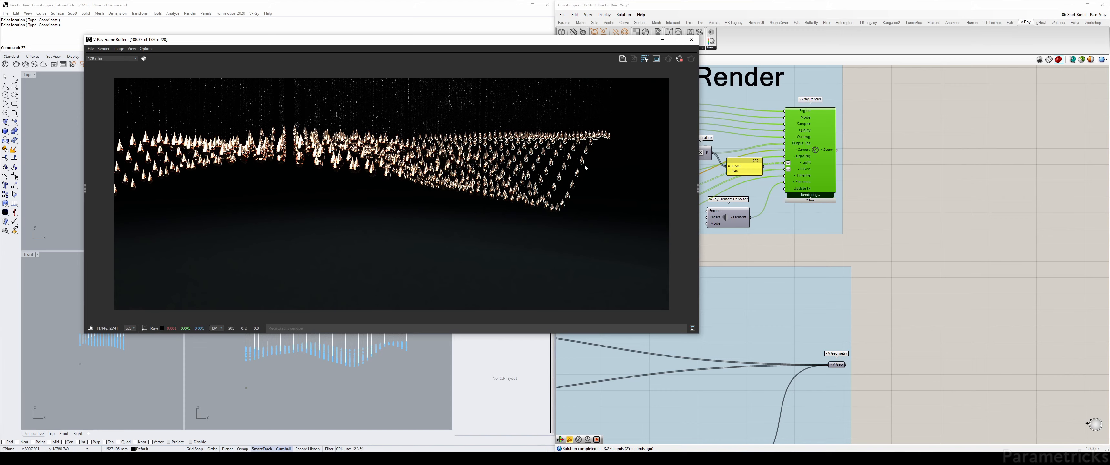
Inspect the rendered raindrops up close in the frame buffer and close it
{"action": "scroll", "coordinate": [585, 167], "scroll_direction": "up", "scroll_amount": 2}
{"action": "scroll", "coordinate": [520, 166], "scroll_direction": "down", "scroll_amount": 1}
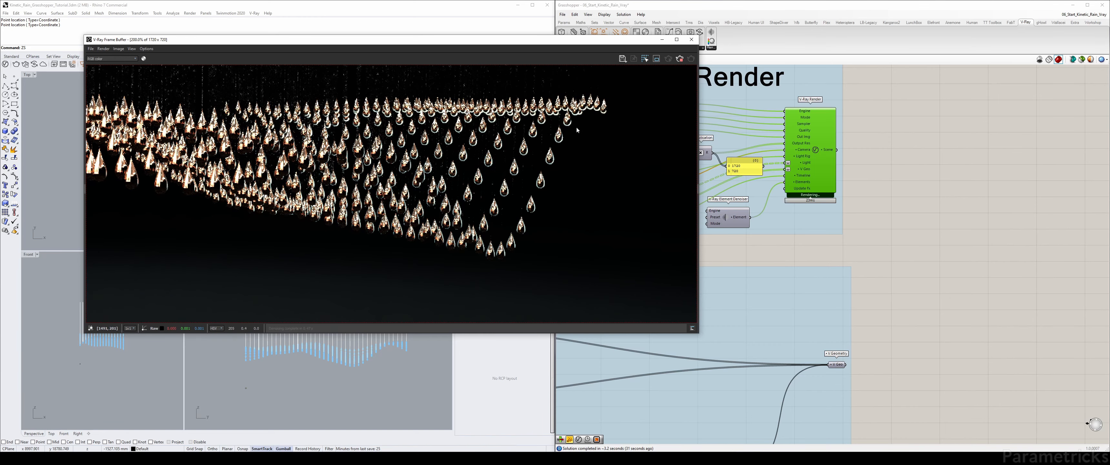
{"action": "scroll", "coordinate": [577, 129], "scroll_direction": "down", "scroll_amount": 1}
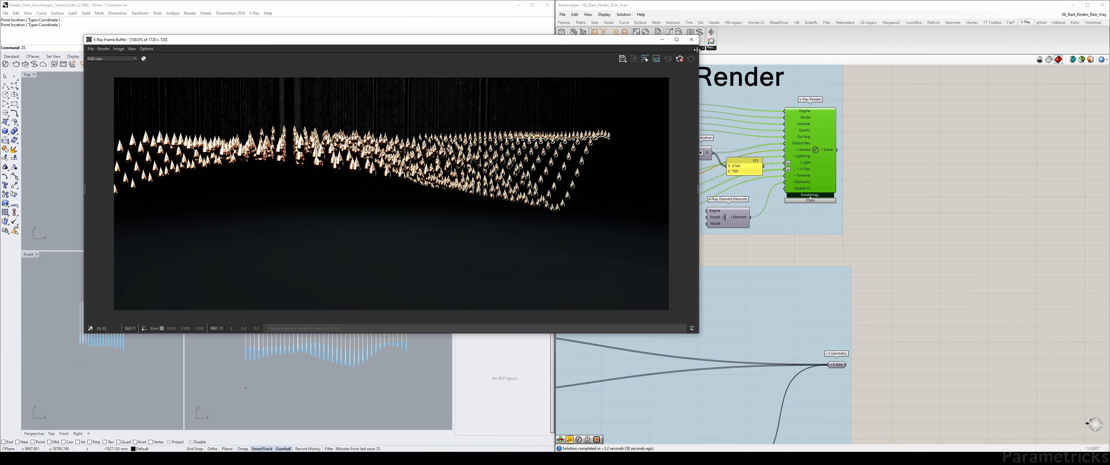
{"action": "left_click", "coordinate": [691, 40]}
{"action": "scroll", "coordinate": [717, 149], "scroll_direction": "down", "scroll_amount": 3}
{"action": "right_click", "coordinate": [880, 143]}
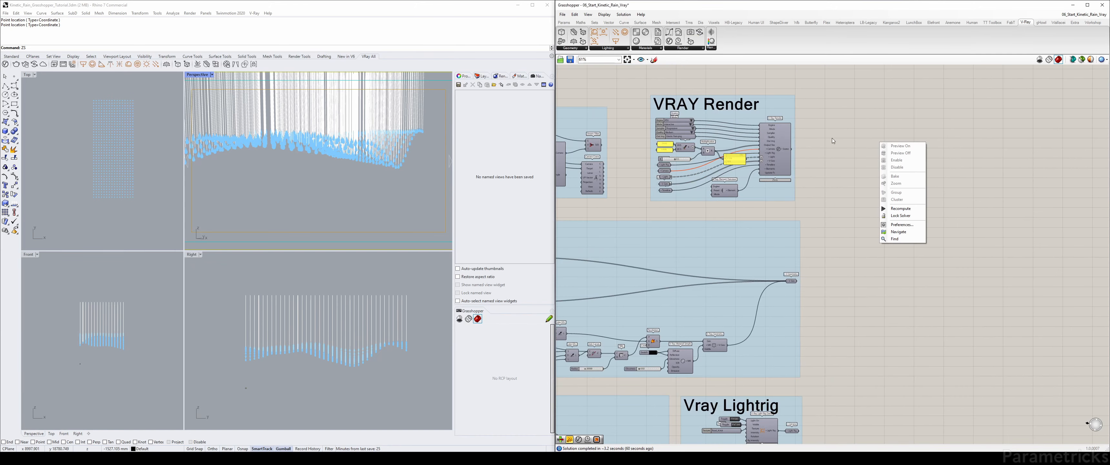
{"action": "scroll", "coordinate": [704, 122], "scroll_direction": "up", "scroll_amount": 4}
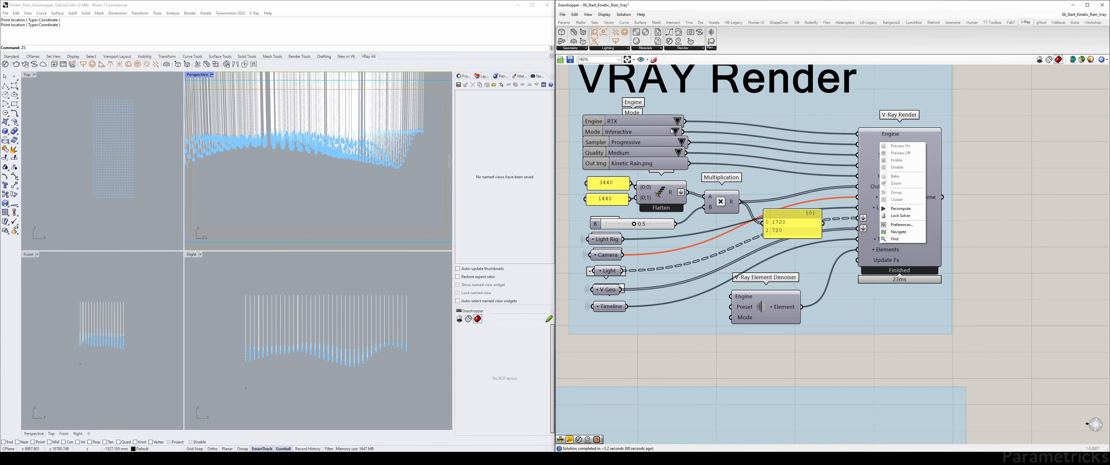
{"action": "left_click", "coordinate": [675, 132]}
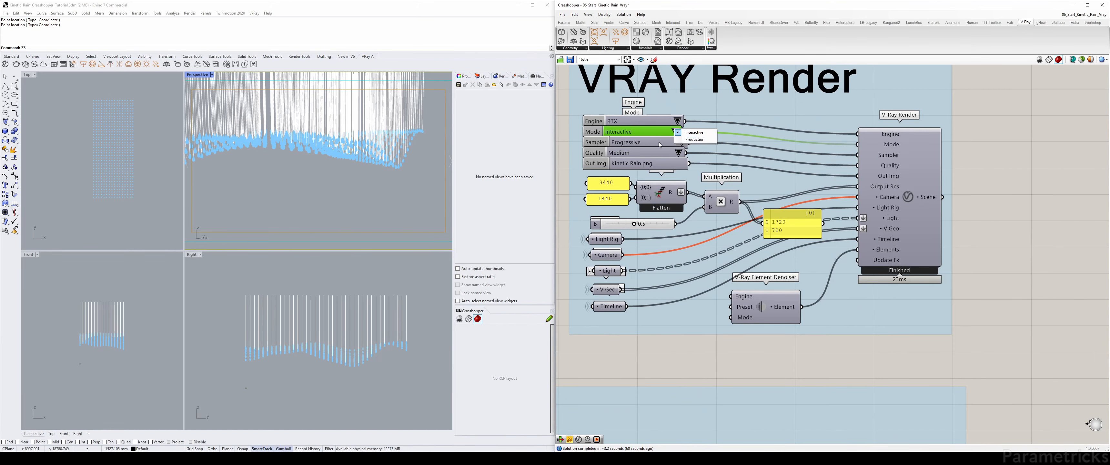
{"action": "left_click", "coordinate": [1019, 141]}
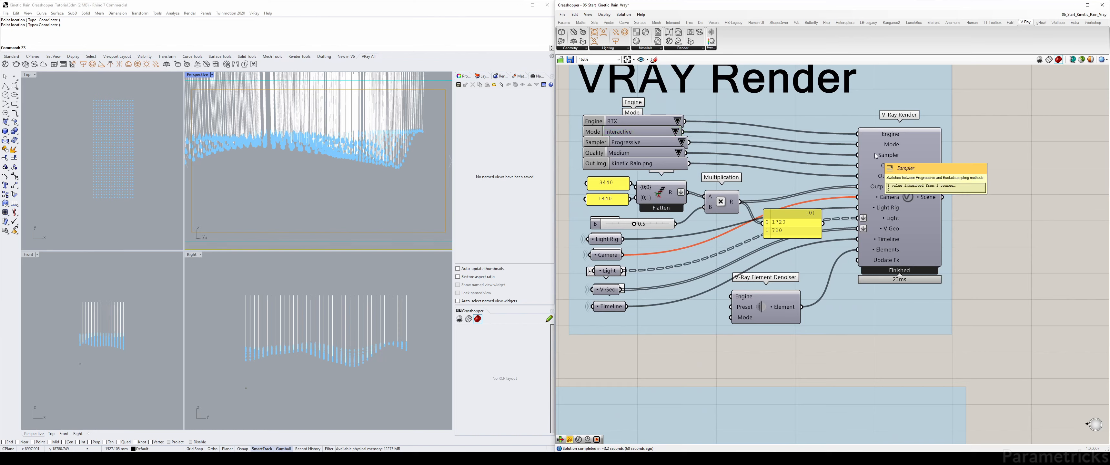
{"action": "left_click", "coordinate": [908, 198]}
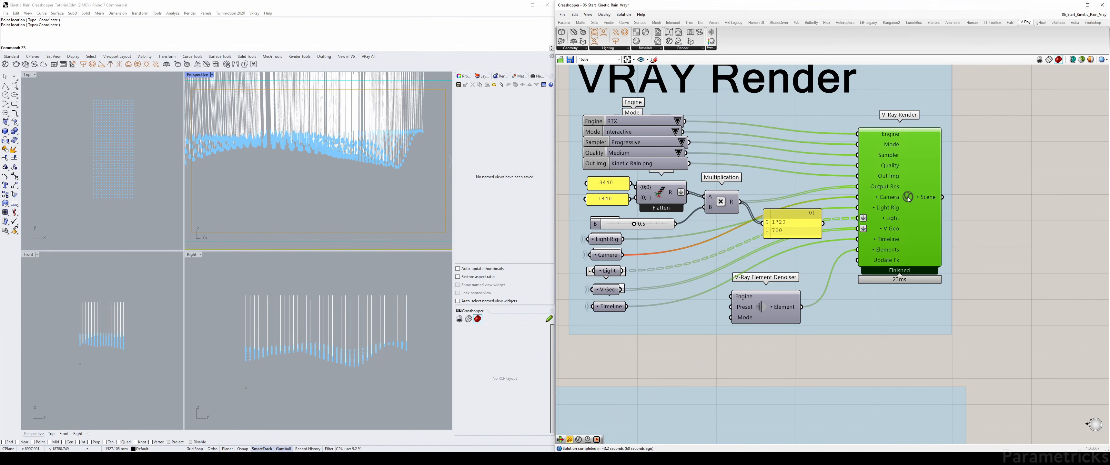
{"action": "left_click", "coordinate": [978, 195]}
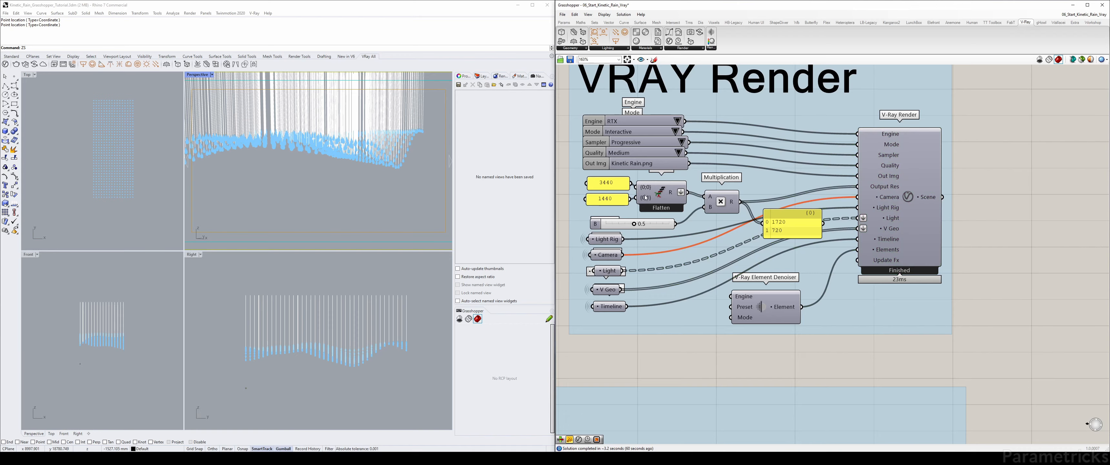
{"action": "scroll", "coordinate": [809, 187], "scroll_direction": "down", "scroll_amount": 6}
{"action": "scroll", "coordinate": [714, 188], "scroll_direction": "up", "scroll_amount": 3}
{"action": "right_click_drag", "start_coordinate": [603, 207], "coordinate": [833, 198]}
{"action": "scroll", "coordinate": [864, 176], "scroll_direction": "down", "scroll_amount": 4}
{"action": "right_click_drag", "start_coordinate": [930, 198], "coordinate": [842, 203]}
{"action": "scroll", "coordinate": [841, 199], "scroll_direction": "up", "scroll_amount": 3}
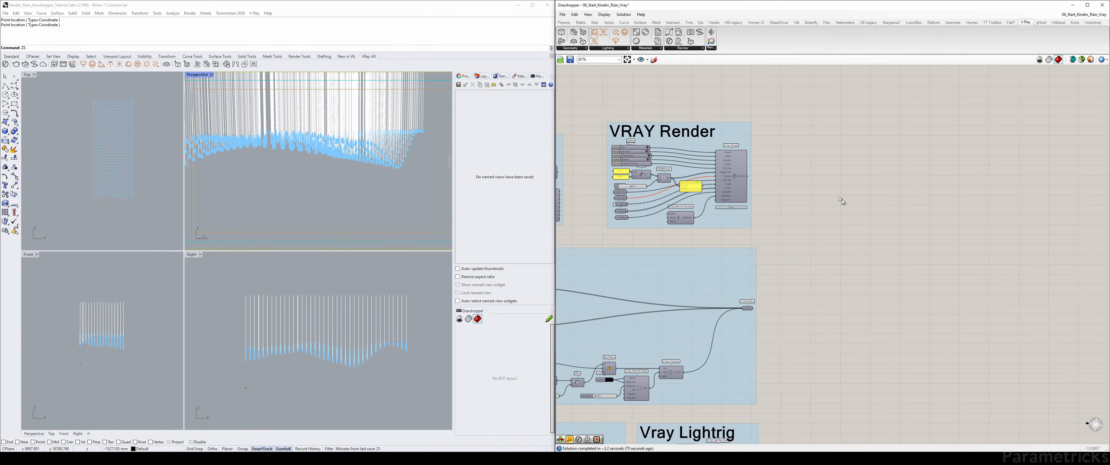
{"action": "scroll", "coordinate": [718, 167], "scroll_direction": "up", "scroll_amount": 3}
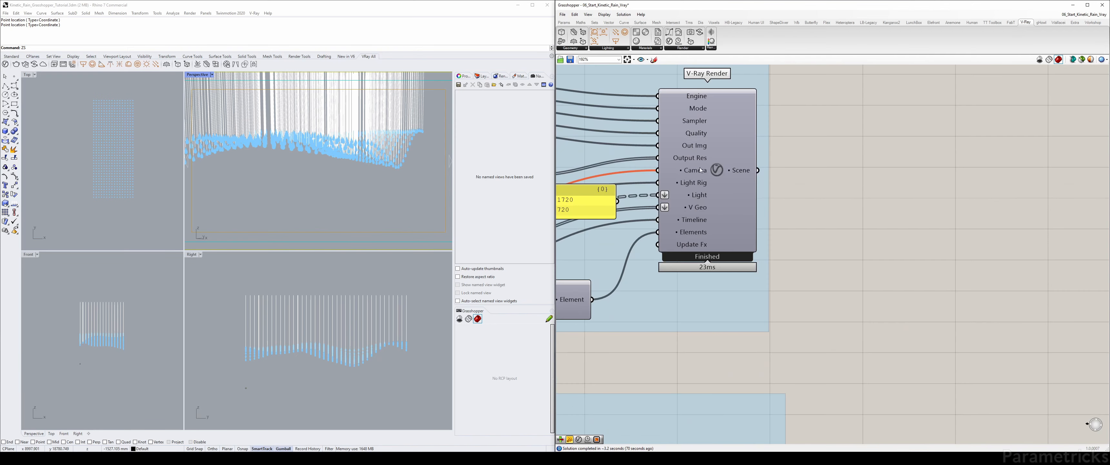
Set the V-Ray Render inputs to Production mode, Bucket sampler and High quality
{"action": "left_click", "coordinate": [655, 154]}
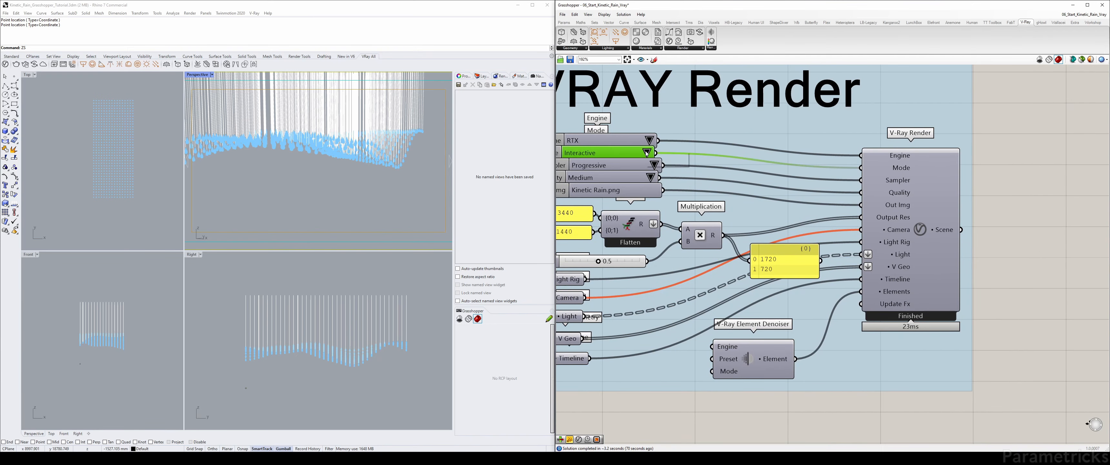
{"action": "left_click", "coordinate": [649, 166]}
{"action": "right_click_drag", "start_coordinate": [615, 165], "coordinate": [665, 169]}
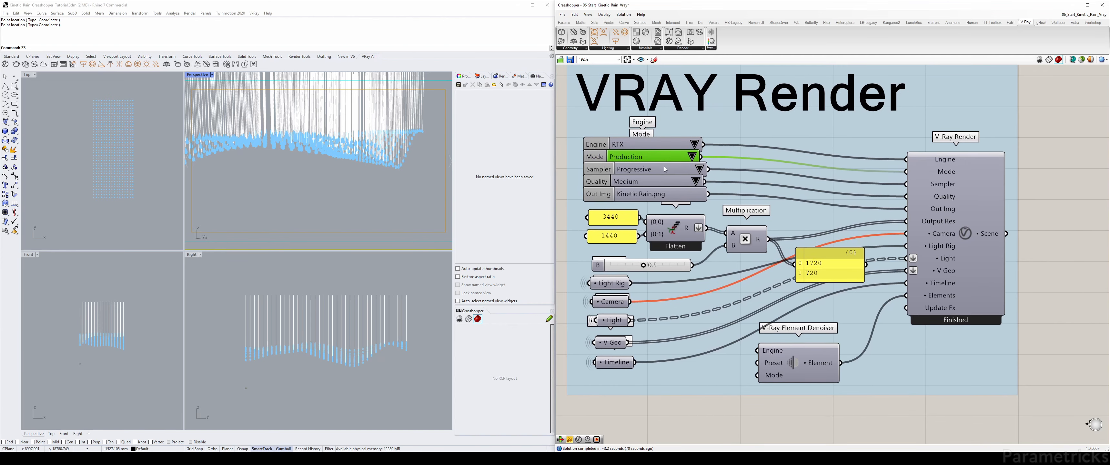
{"action": "left_click", "coordinate": [698, 169]}
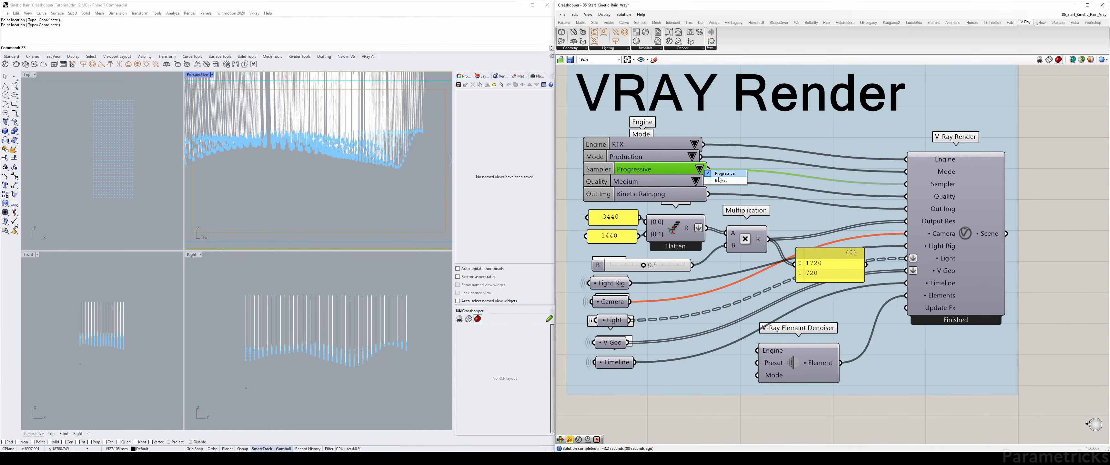
{"action": "left_click", "coordinate": [710, 183]}
{"action": "left_click", "coordinate": [697, 181]}
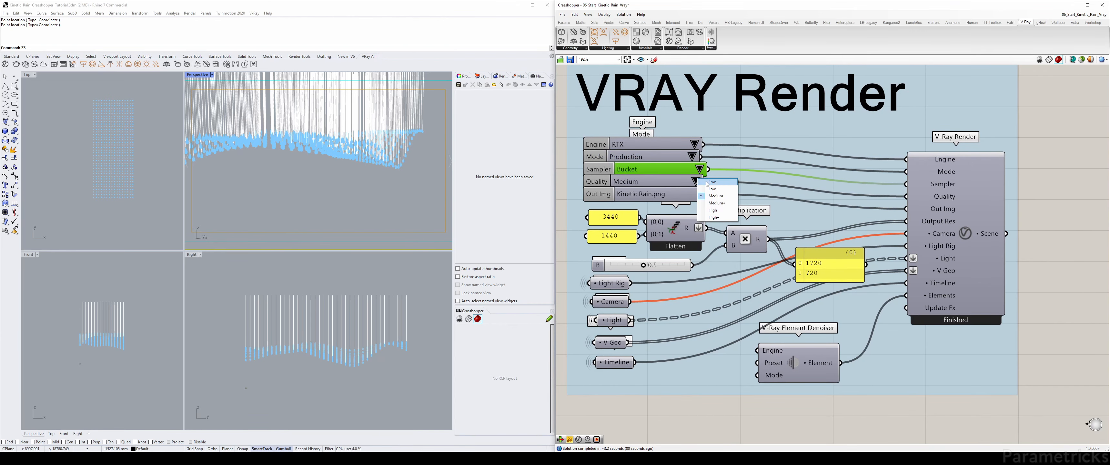
{"action": "left_click", "coordinate": [717, 209]}
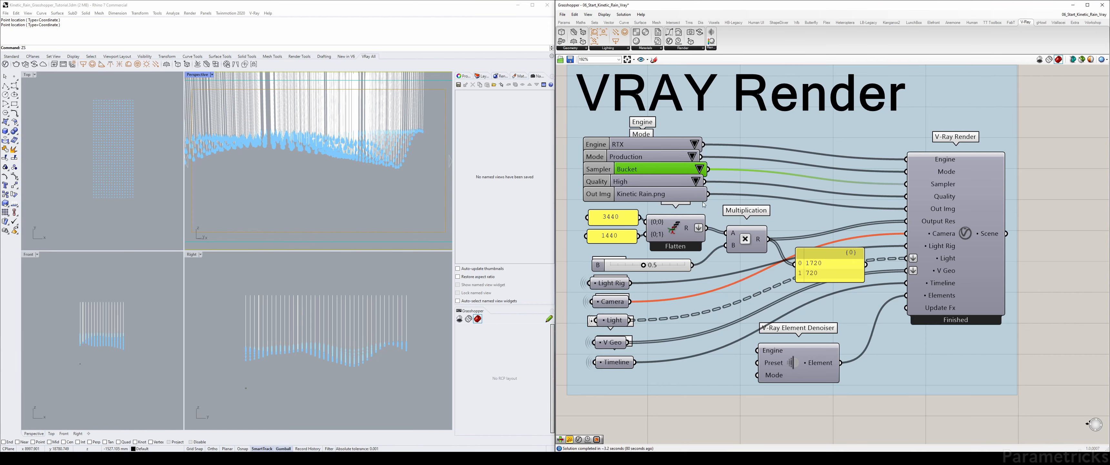
Try adjusting the multiplier that scales the 3440 by 1440 output resolution
{"action": "mouse_move", "coordinate": [950, 208]}
{"action": "right_mouse_down"}
{"action": "mouse_move", "coordinate": [886, 208]}
{"action": "mouse_move", "coordinate": [939, 207]}
{"action": "right_mouse_up"}
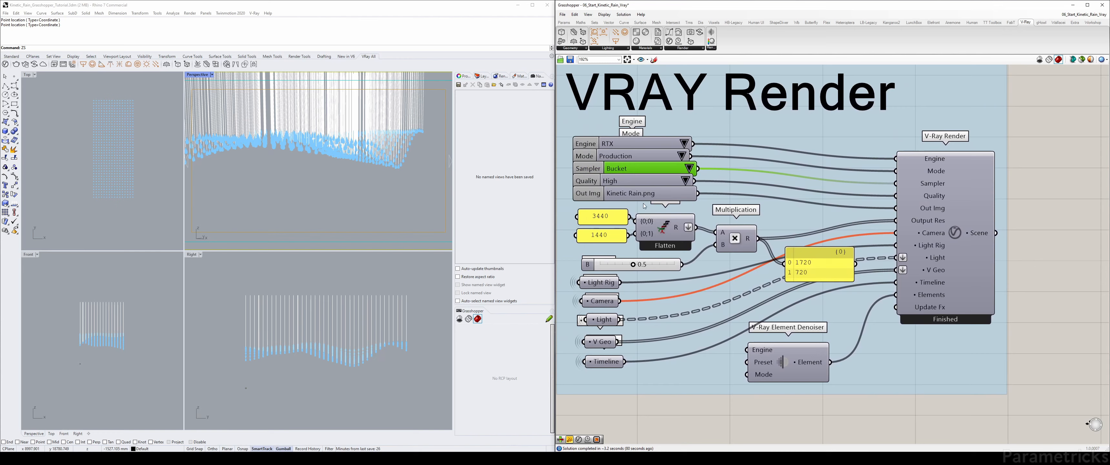
{"action": "left_click_drag", "start_coordinate": [637, 264], "coordinate": [655, 263]}
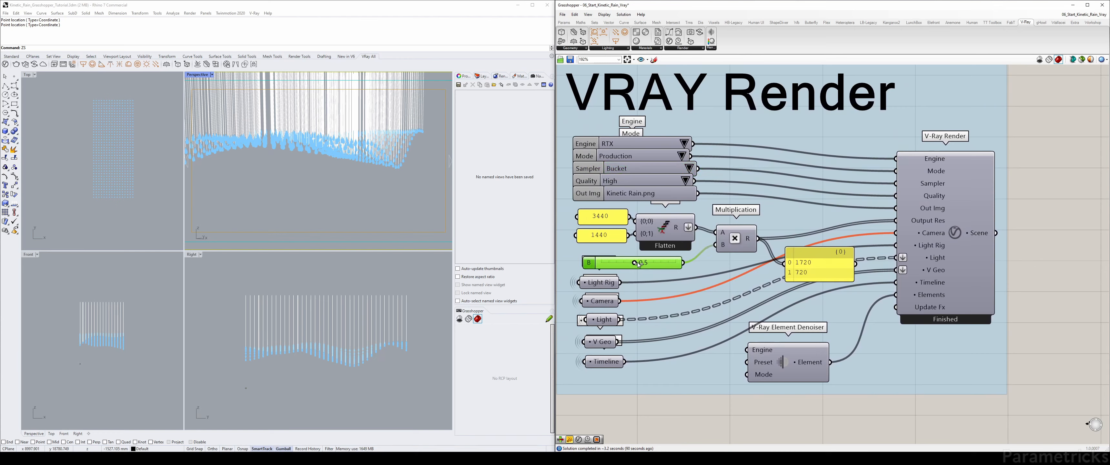
{"action": "left_click_drag", "start_coordinate": [642, 263], "coordinate": [634, 263]}
Examine the V-Ray Render component's still and animation render options and the frame inputs feeding the V-Ray Timeline
{"action": "right_click_drag", "start_coordinate": [917, 233], "coordinate": [719, 242]}
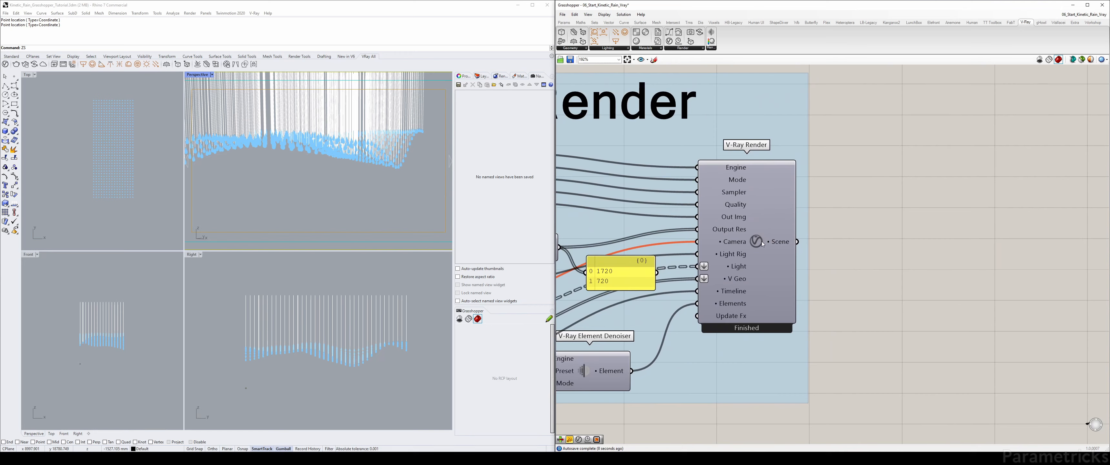
{"action": "left_click", "coordinate": [761, 243]}
{"action": "right_click", "coordinate": [758, 237]}
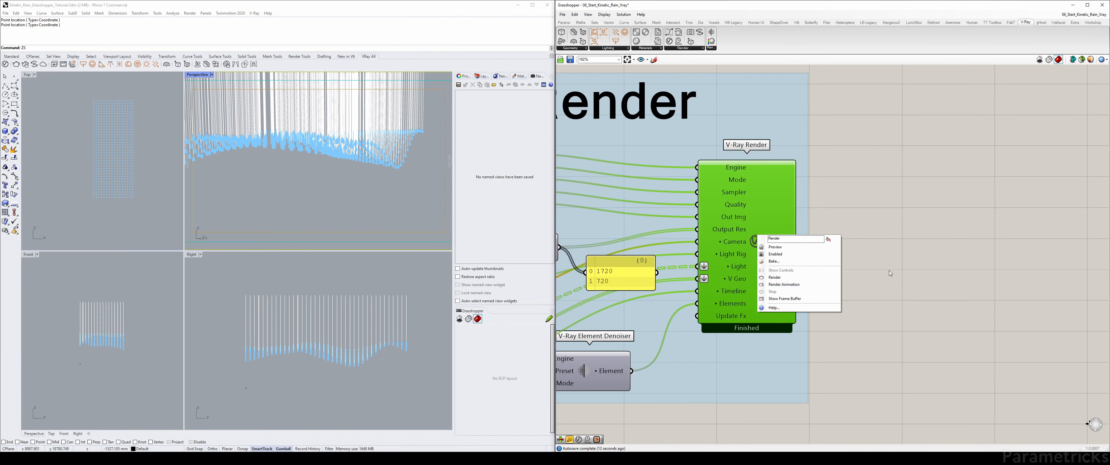
{"action": "left_click", "coordinate": [930, 255]}
{"action": "scroll", "coordinate": [930, 254], "scroll_direction": "down", "scroll_amount": 4}
{"action": "right_click_drag", "start_coordinate": [690, 258], "coordinate": [945, 242]}
{"action": "right_click_drag", "start_coordinate": [763, 247], "coordinate": [993, 230]}
{"action": "scroll", "coordinate": [750, 244], "scroll_direction": "up", "scroll_amount": 4}
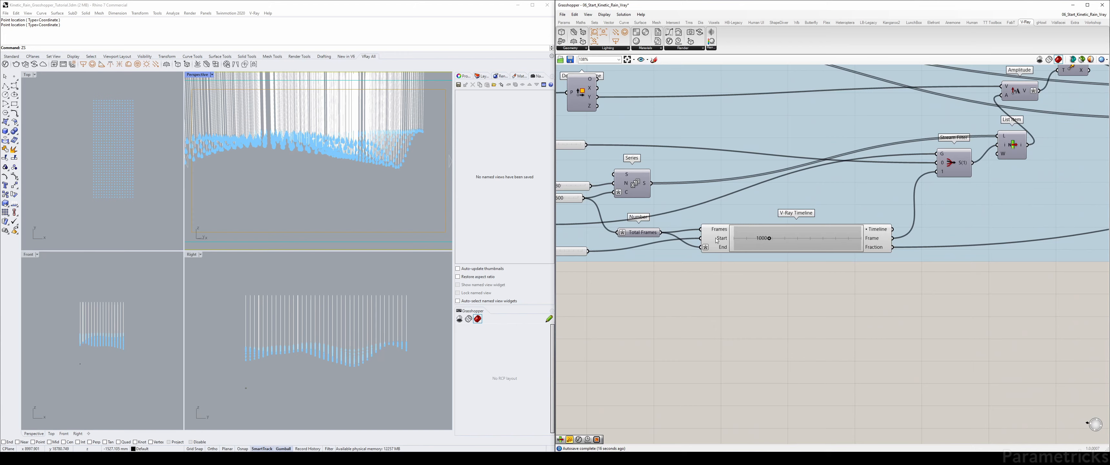
{"action": "right_click_drag", "start_coordinate": [716, 241], "coordinate": [846, 238]}
{"action": "scroll", "coordinate": [671, 250], "scroll_direction": "up", "scroll_amount": 2}
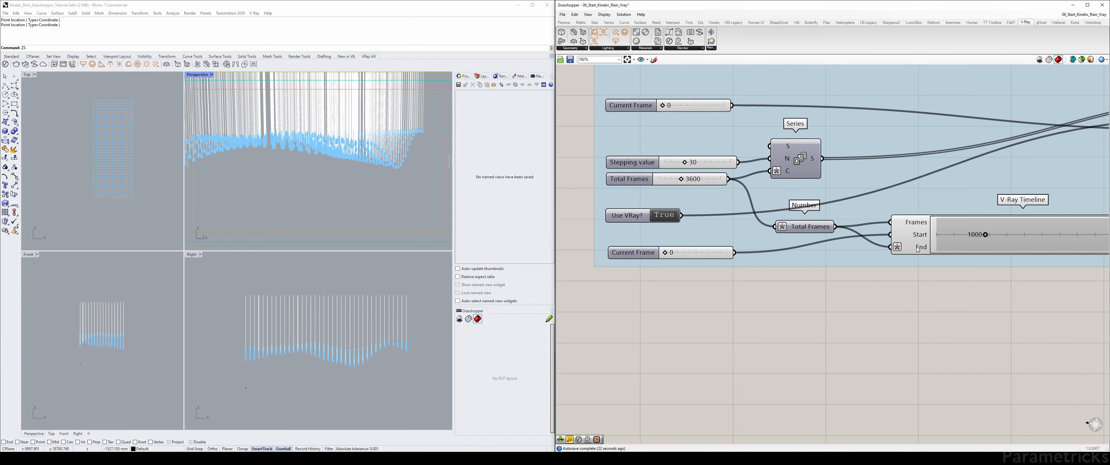
{"action": "scroll", "coordinate": [873, 238], "scroll_direction": "down", "scroll_amount": 5}
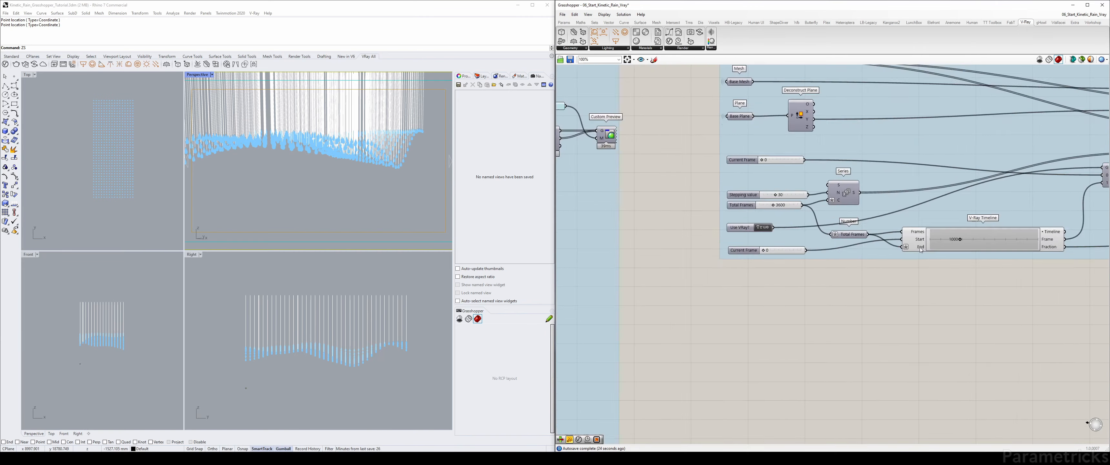
{"action": "scroll", "coordinate": [873, 238], "scroll_direction": "down", "scroll_amount": 3}
{"action": "right_click_drag", "start_coordinate": [873, 238], "coordinate": [701, 209]}
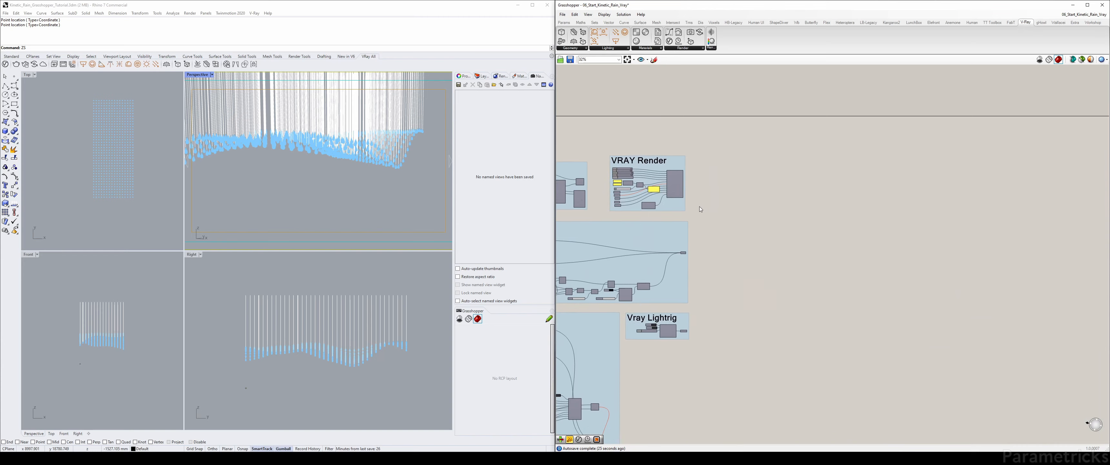
{"action": "scroll", "coordinate": [701, 205], "scroll_direction": "up", "scroll_amount": 8}
{"action": "right_click", "coordinate": [681, 168]}
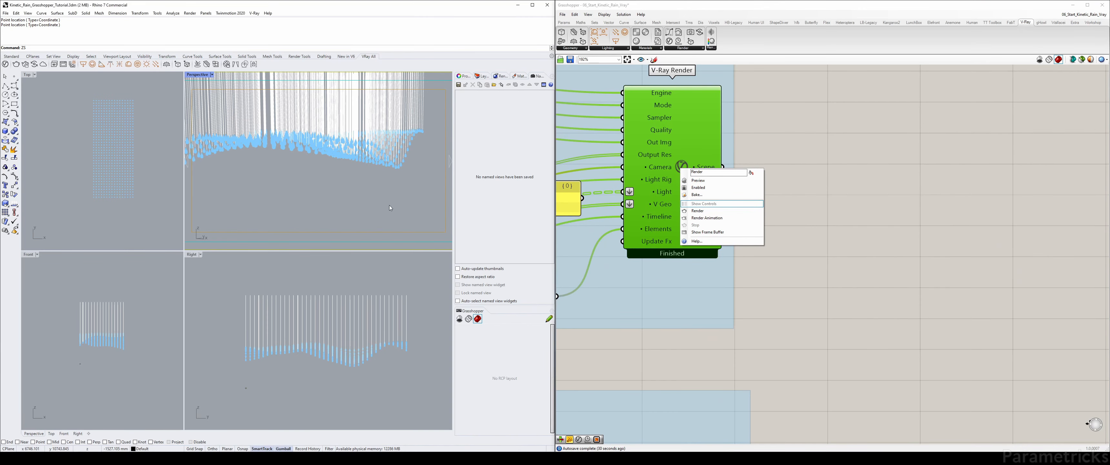
{"action": "left_click", "coordinate": [794, 179]}
Set the V-Ray Timeline component's current frame to 1500
{"action": "scroll", "coordinate": [794, 179], "scroll_direction": "down", "scroll_amount": 3}
{"action": "scroll", "coordinate": [793, 177], "scroll_direction": "down", "scroll_amount": 3}
{"action": "scroll", "coordinate": [721, 259], "scroll_direction": "up", "scroll_amount": 5}
{"action": "right_click", "coordinate": [721, 259]}
{"action": "mouse_move", "coordinate": [745, 316]}
{"action": "double_click", "coordinate": [827, 317]}
{"action": "type", "text": "1500"}
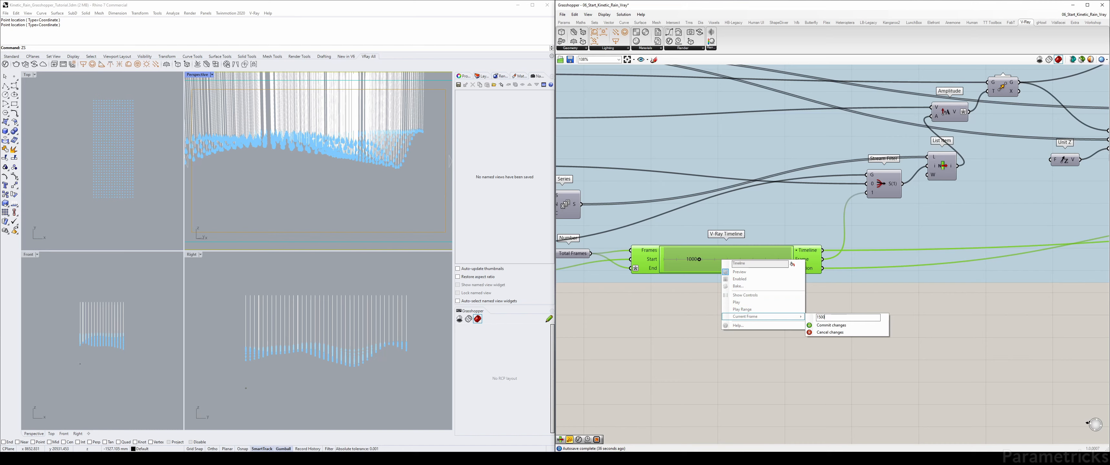
{"action": "left_click", "coordinate": [830, 325]}
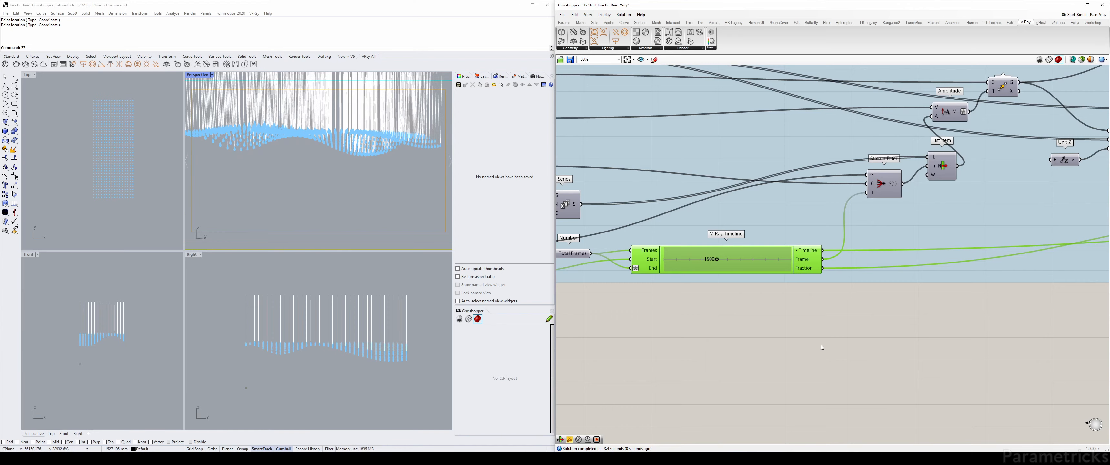
{"action": "left_click", "coordinate": [677, 291]}
Start a still render of the current frame from the V-Ray Render component and move the frame buffer window aside
{"action": "scroll", "coordinate": [861, 358], "scroll_direction": "down", "scroll_amount": 3}
{"action": "right_click_drag", "start_coordinate": [1095, 247], "coordinate": [693, 199]}
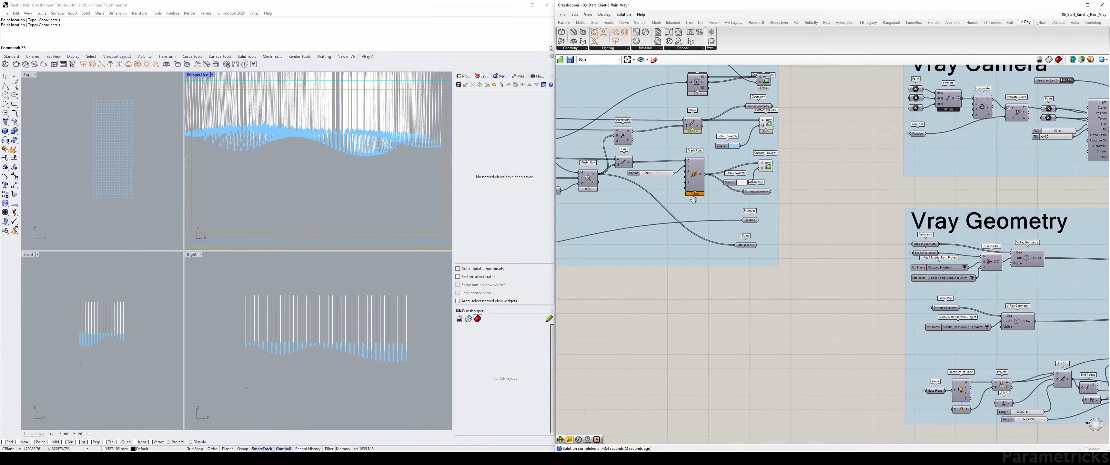
{"action": "right_click_drag", "start_coordinate": [1026, 113], "coordinate": [694, 200]}
{"action": "right_click_drag", "start_coordinate": [939, 214], "coordinate": [638, 181]}
{"action": "scroll", "coordinate": [706, 184], "scroll_direction": "up", "scroll_amount": 3}
{"action": "left_click", "coordinate": [733, 186]}
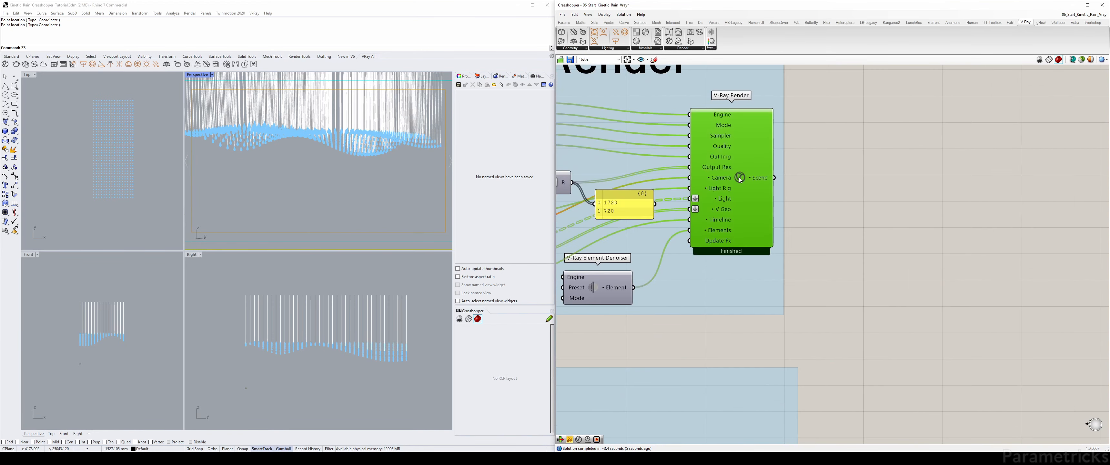
{"action": "right_click", "coordinate": [739, 178]}
{"action": "left_click", "coordinate": [762, 223]}
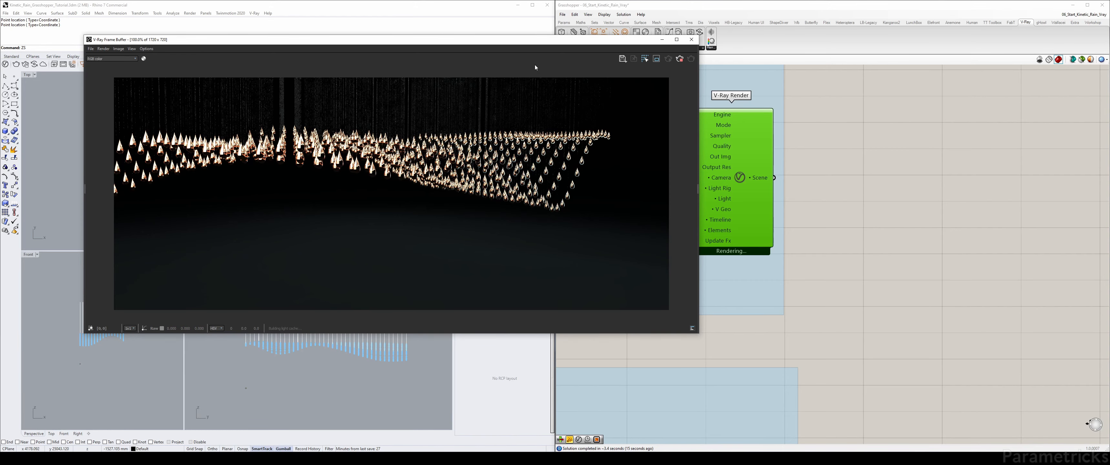
{"action": "left_click_drag", "start_coordinate": [542, 41], "coordinate": [677, 73]}
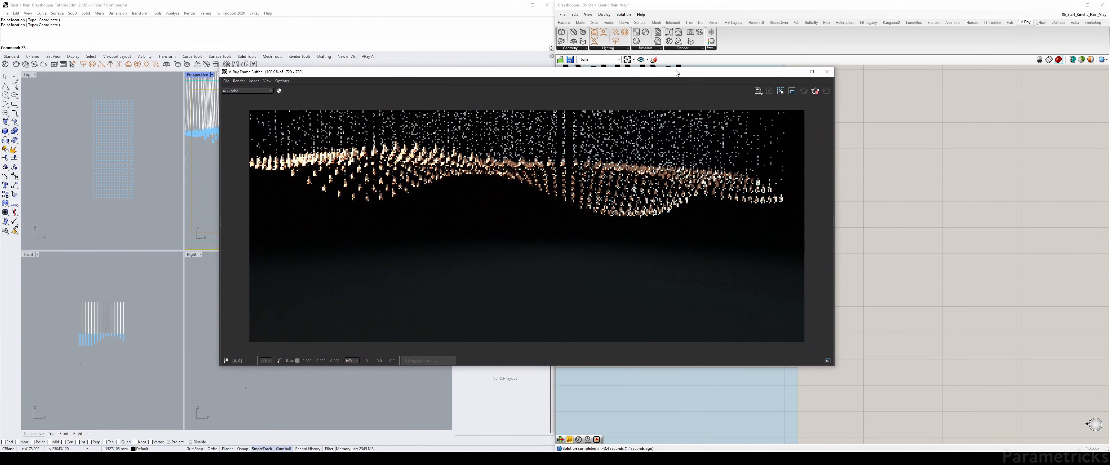